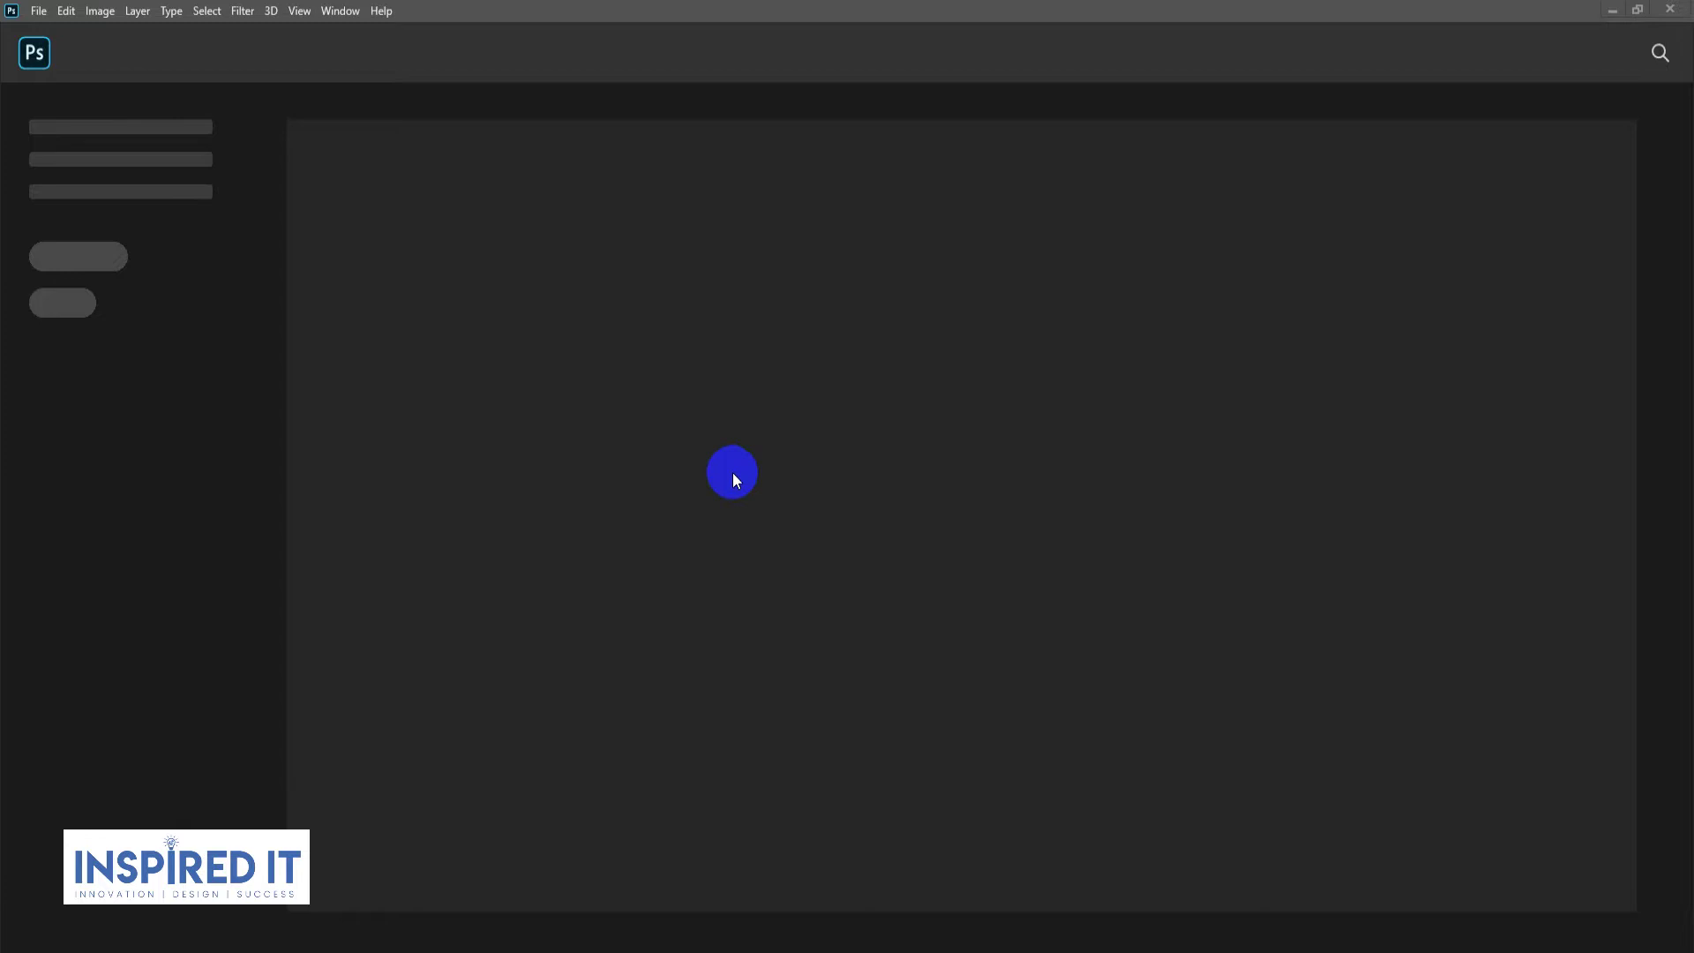
Open the File menu from Photoshop's empty start screen.
{"action": "left_click", "coordinate": [39, 11]}
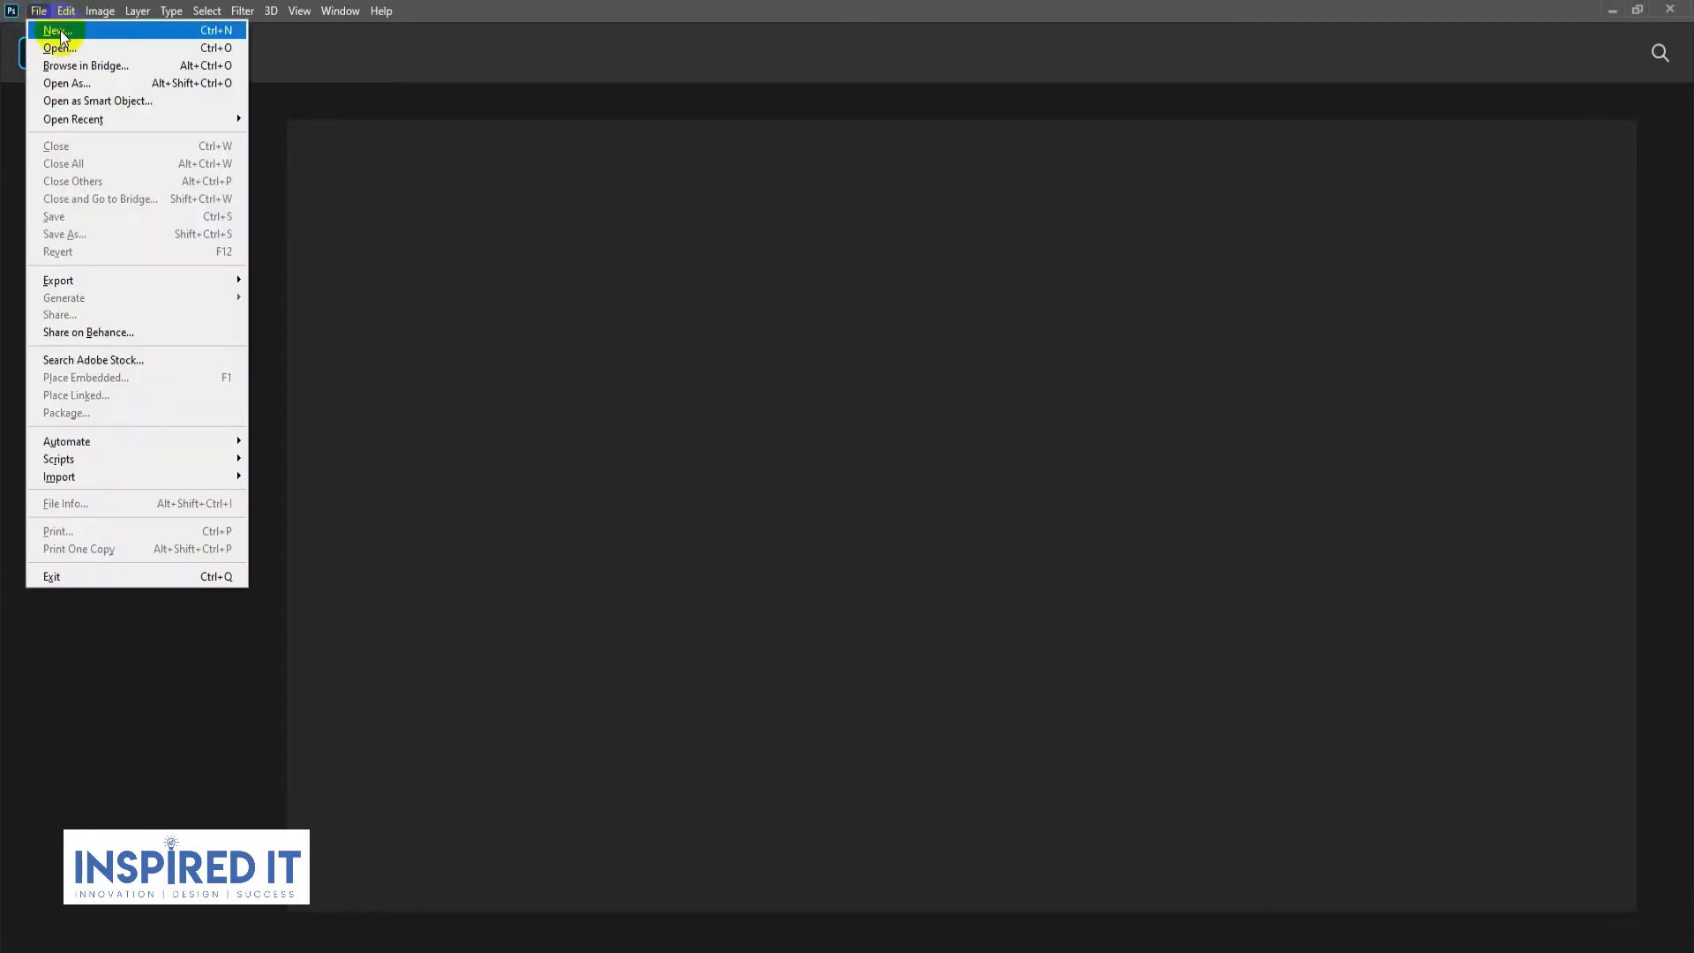
Create a new 2000×2000 px document at 300 ppi.
{"action": "left_click", "coordinate": [53, 30]}
{"action": "left_click_drag", "start_coordinate": [1106, 315], "coordinate": [1073, 318]}
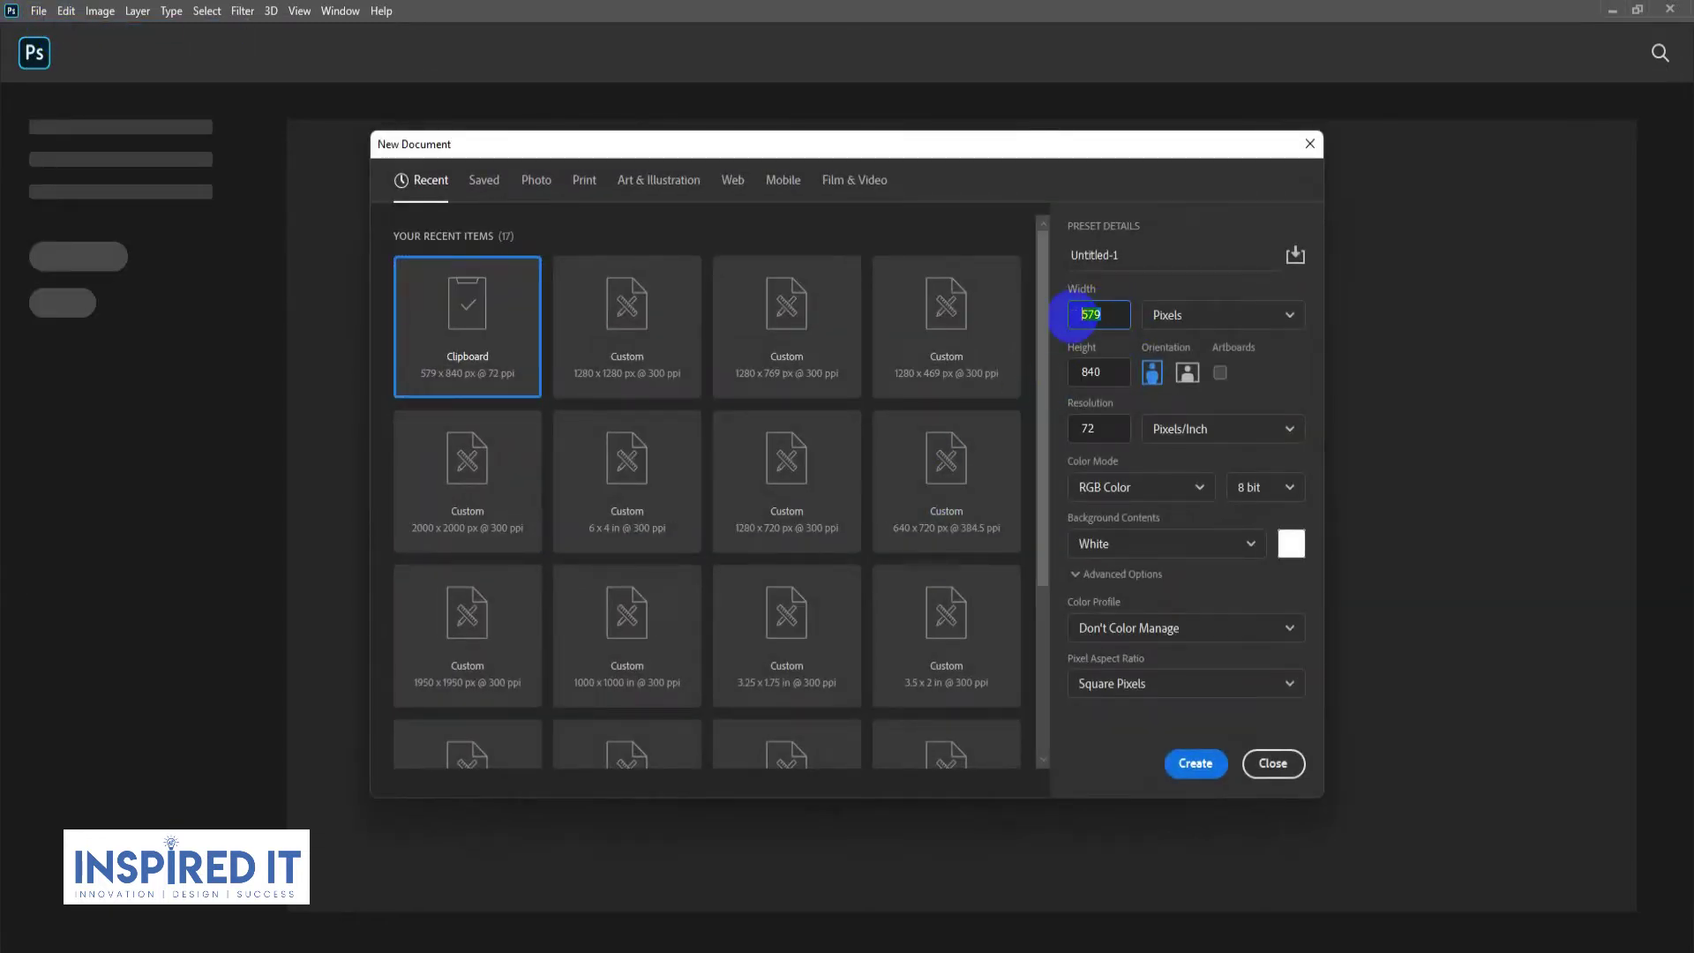
{"action": "type", "text": "000"}
{"action": "left_click_drag", "start_coordinate": [1114, 373], "coordinate": [1070, 375]}
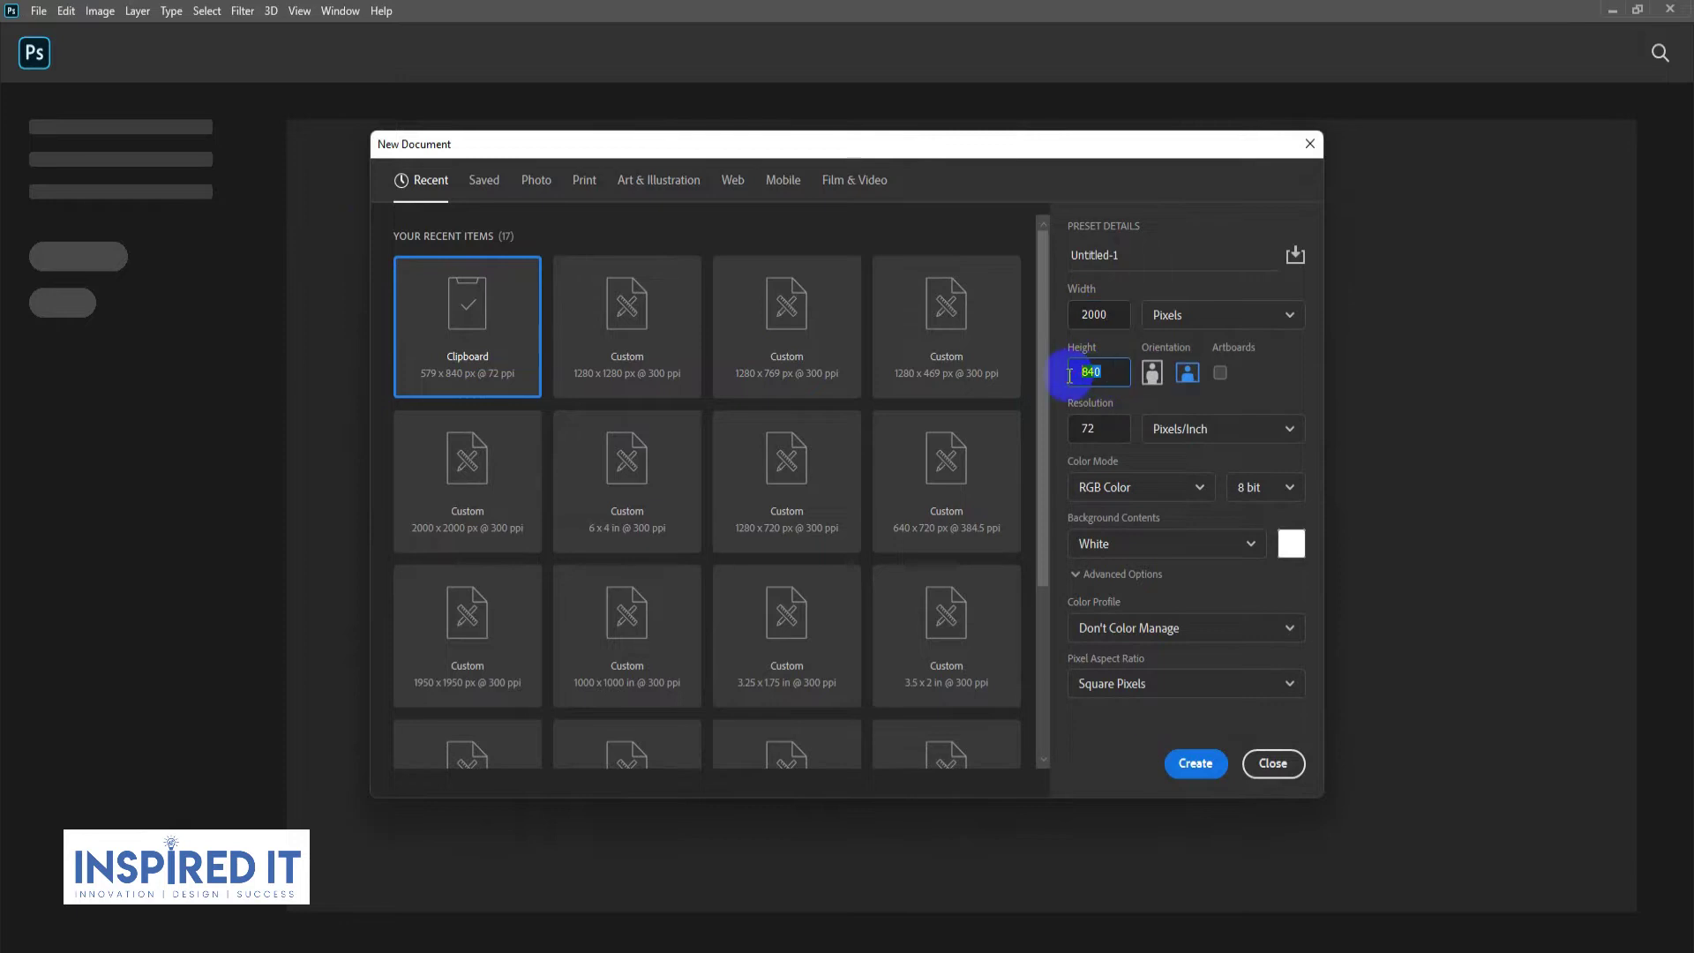
{"action": "type", "text": "2000"}
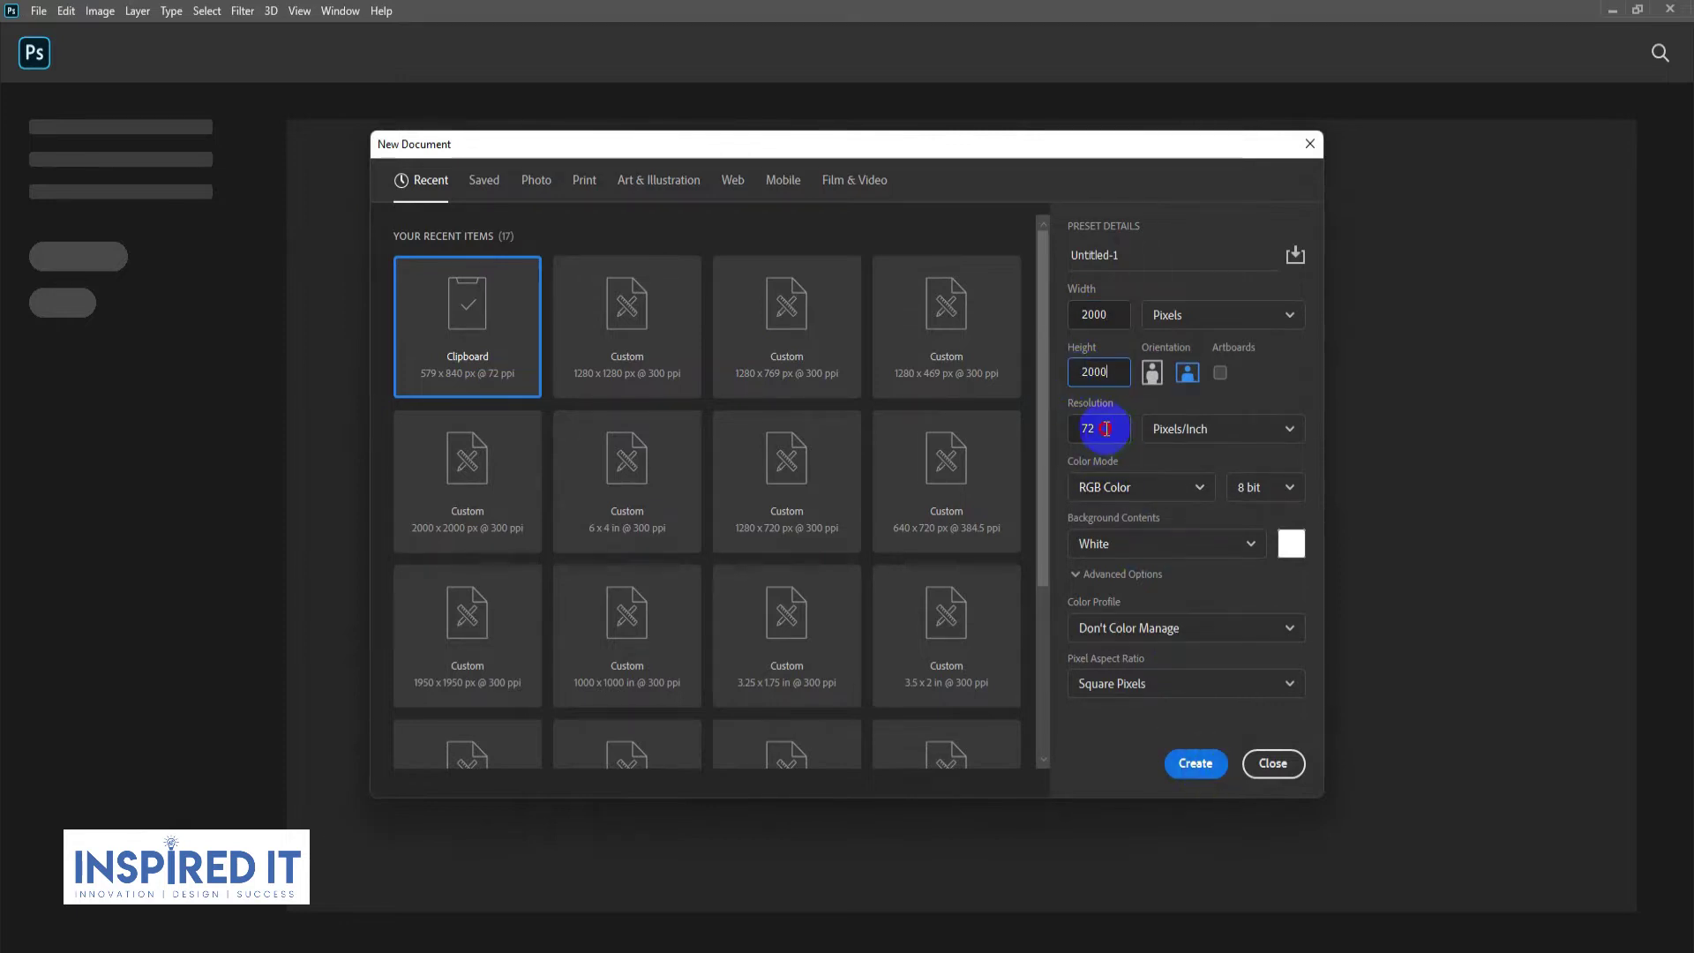
{"action": "left_click_drag", "start_coordinate": [1099, 430], "coordinate": [1072, 432]}
{"action": "type", "text": "00"}
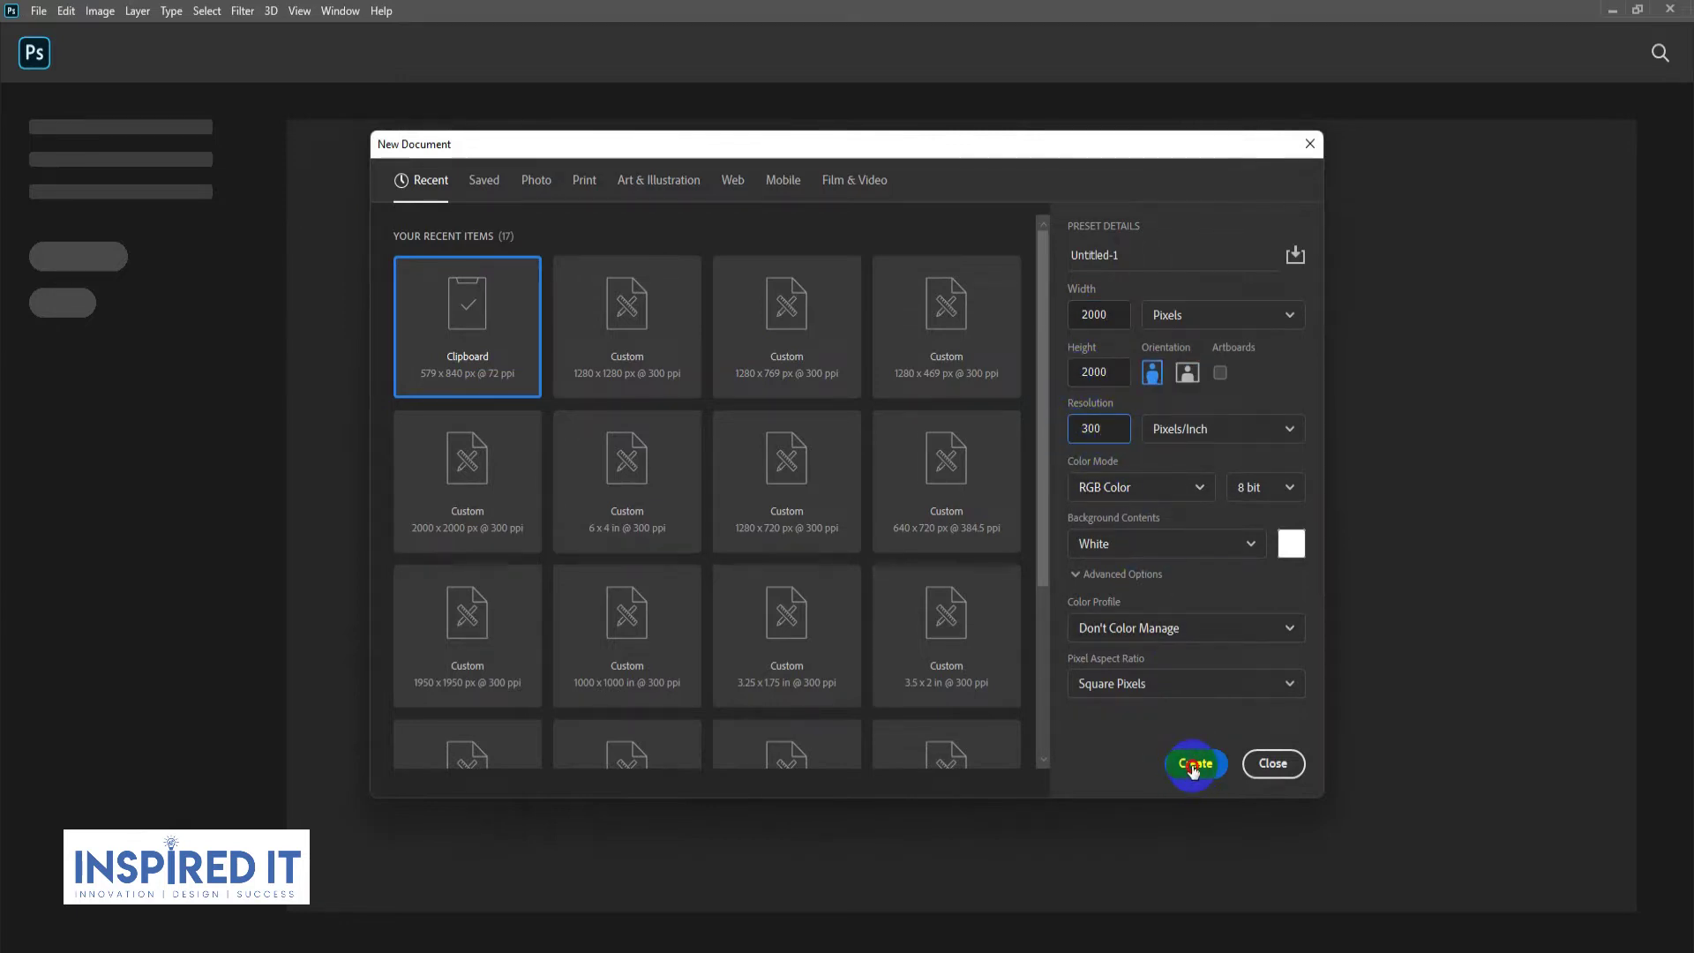
{"action": "left_click", "coordinate": [1195, 763]}
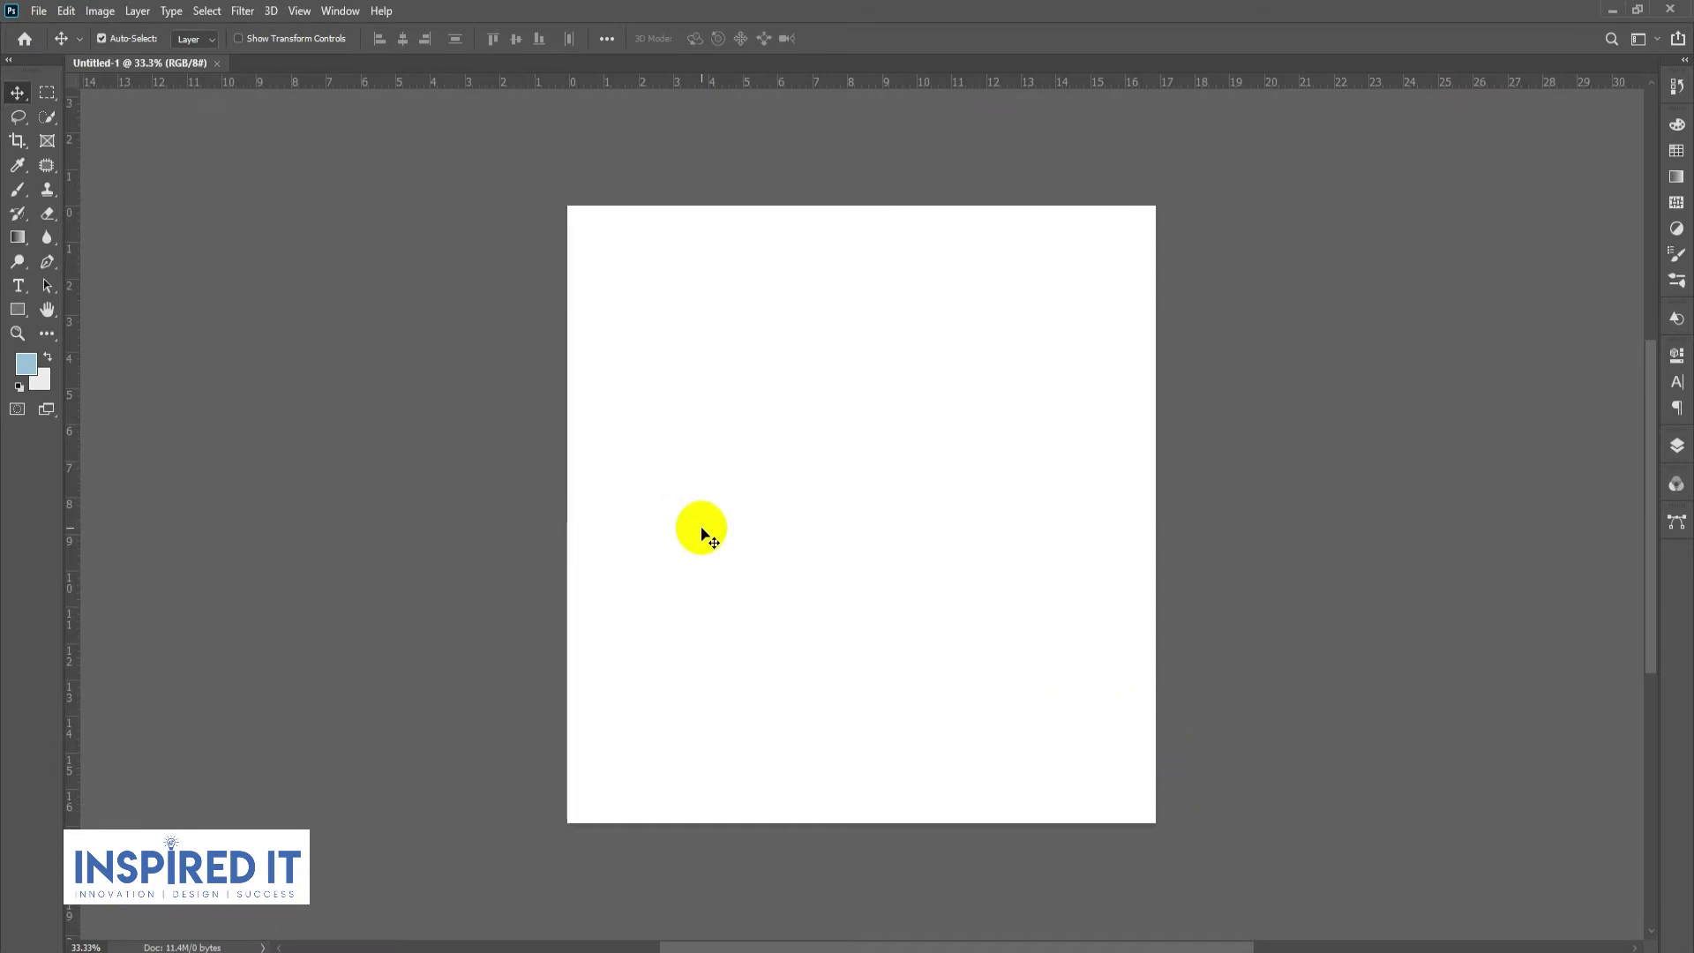
Create a second blank document at 1800×1800 px, 300 ppi.
{"action": "key", "text": "ctrl+n"}
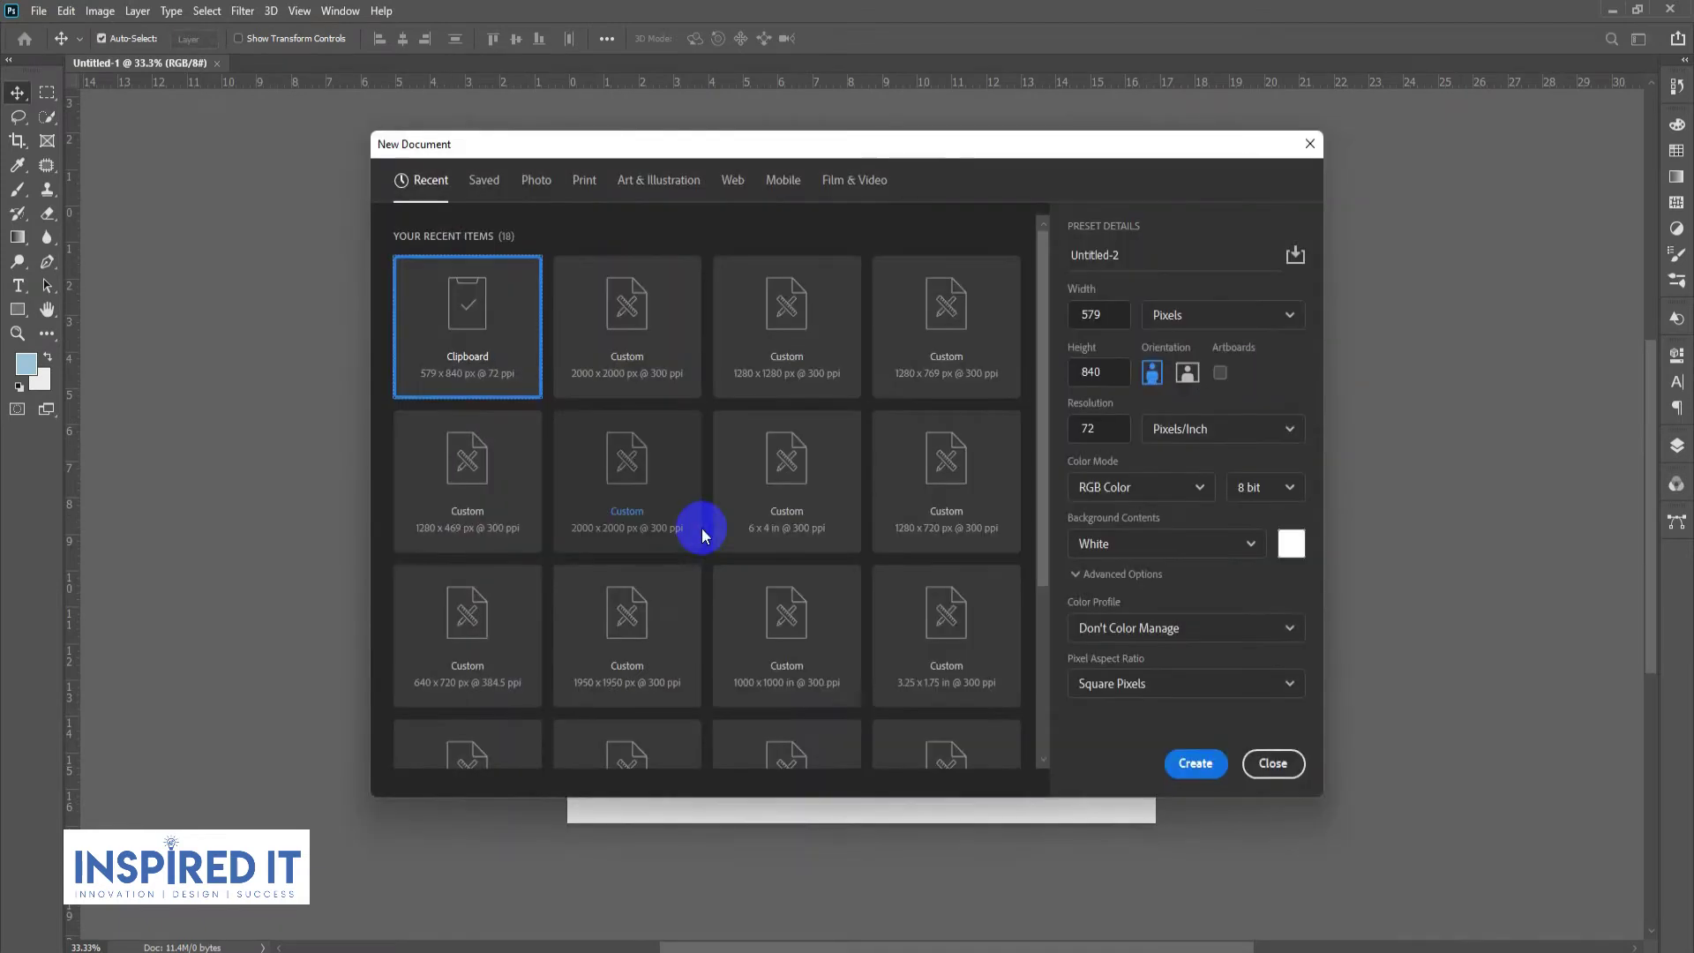
{"action": "left_click", "coordinate": [1092, 313]}
{"action": "type", "text": "1800"}
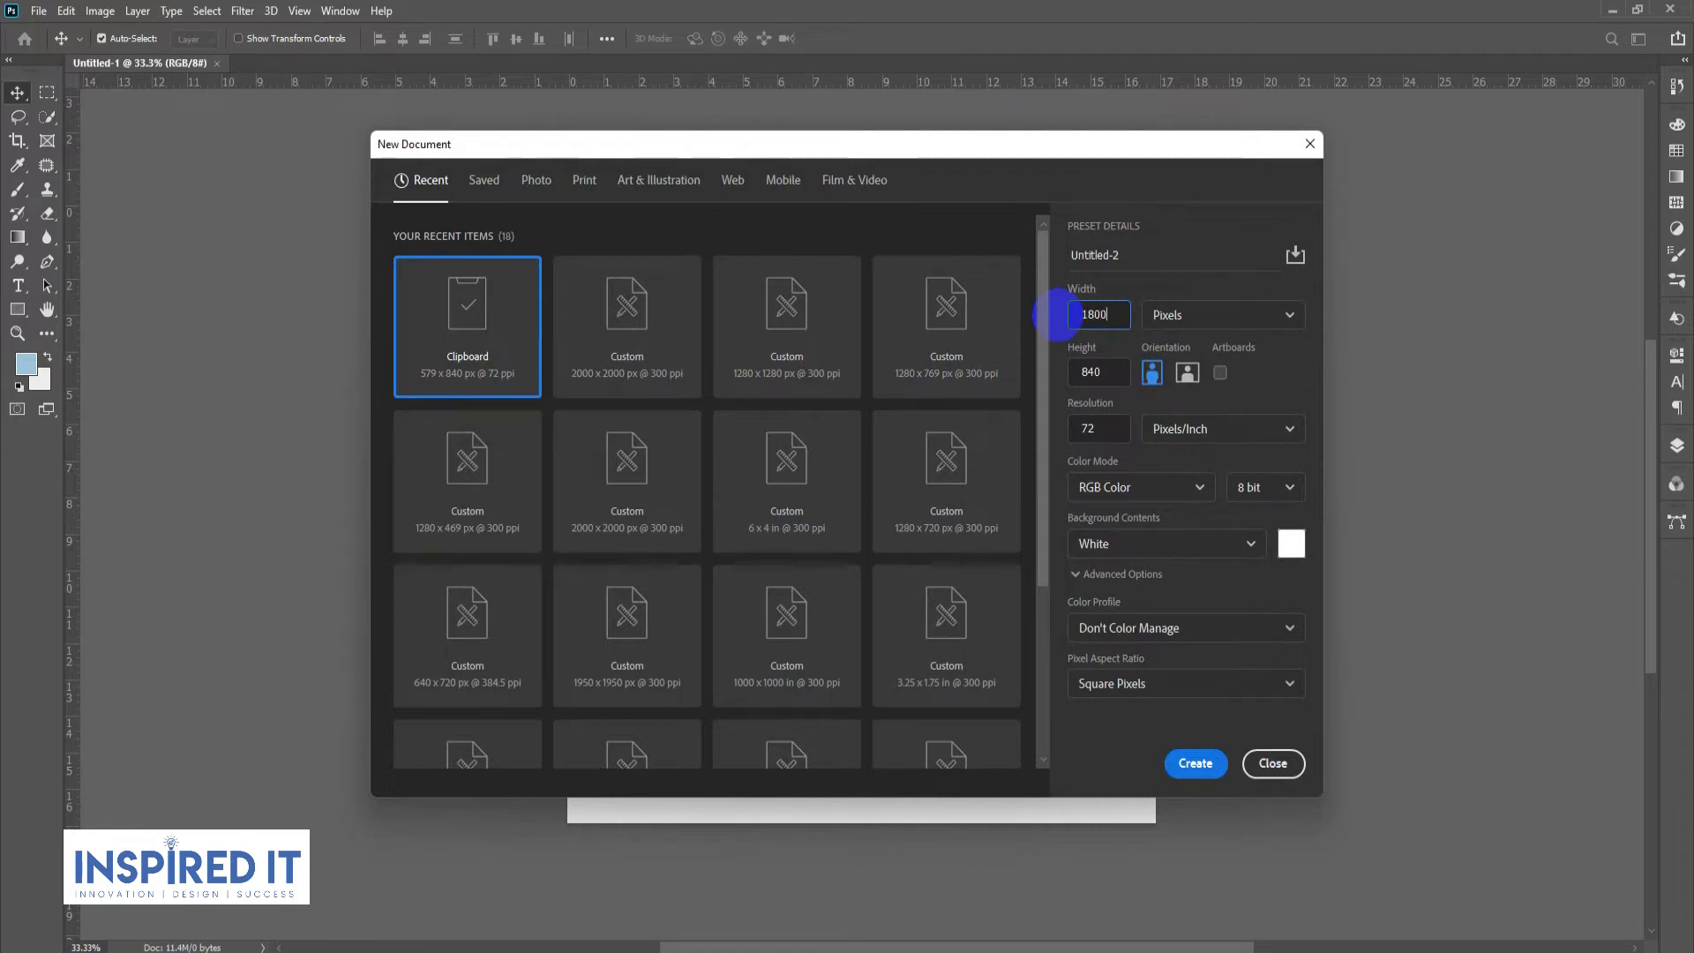
{"action": "double_click", "coordinate": [1062, 375]}
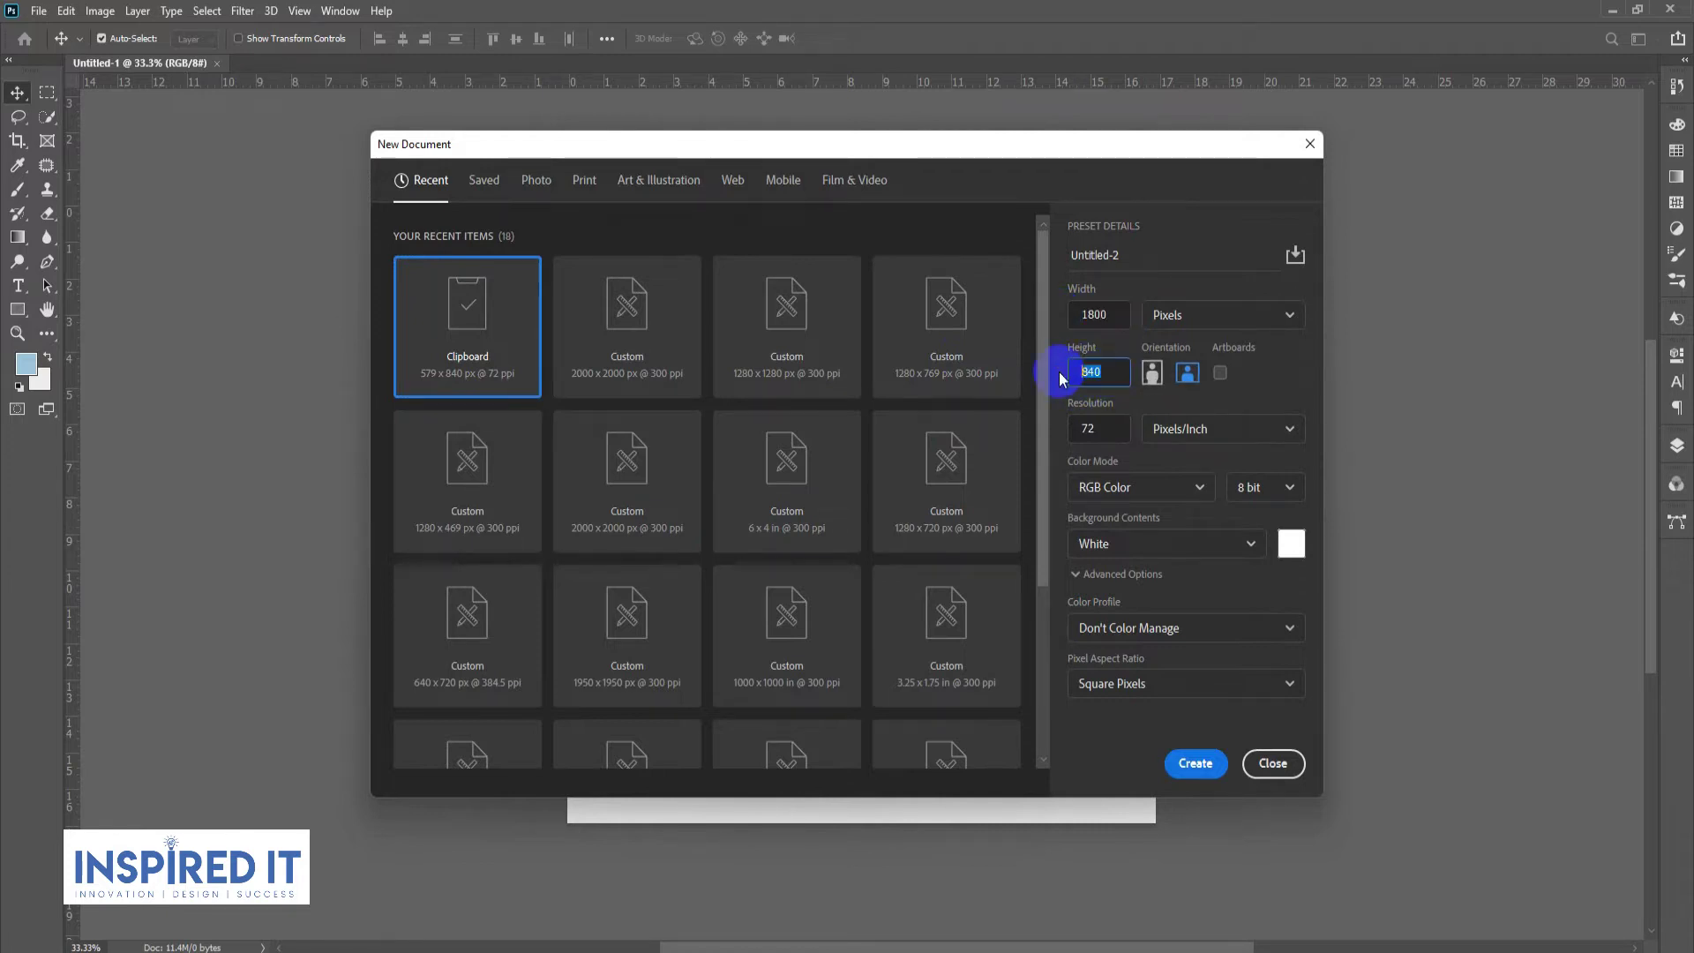
{"action": "type", "text": "1800"}
{"action": "double_click", "coordinate": [1071, 428]}
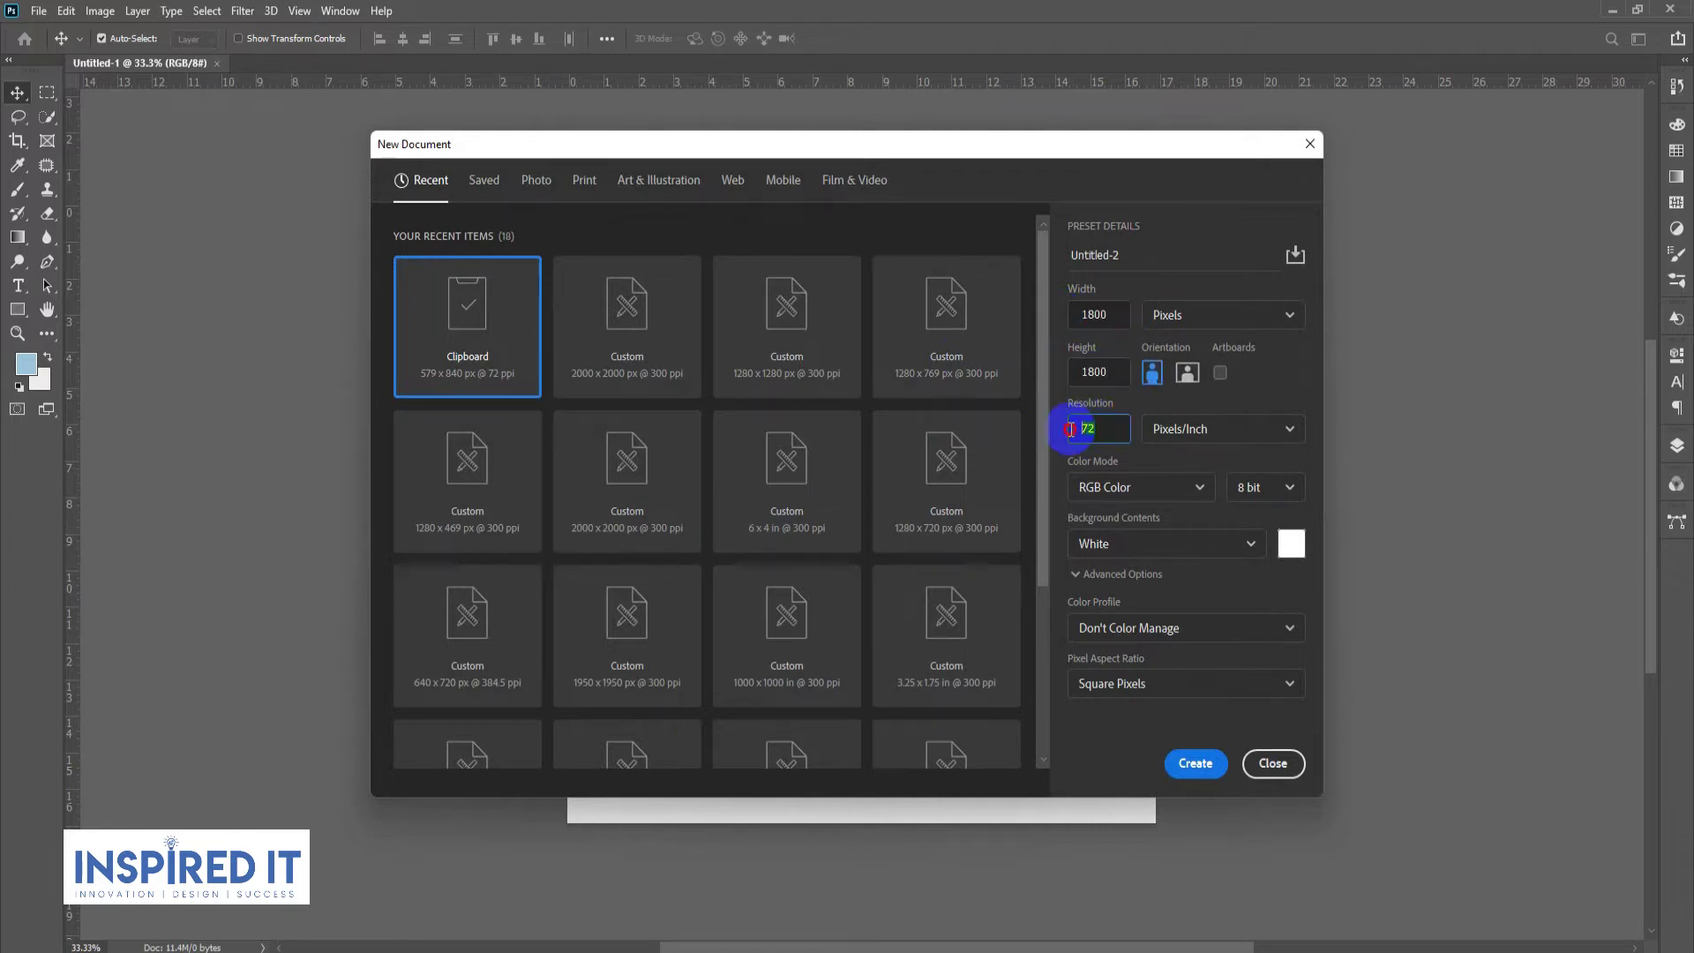
{"action": "type", "text": "300"}
{"action": "left_click", "coordinate": [1196, 763]}
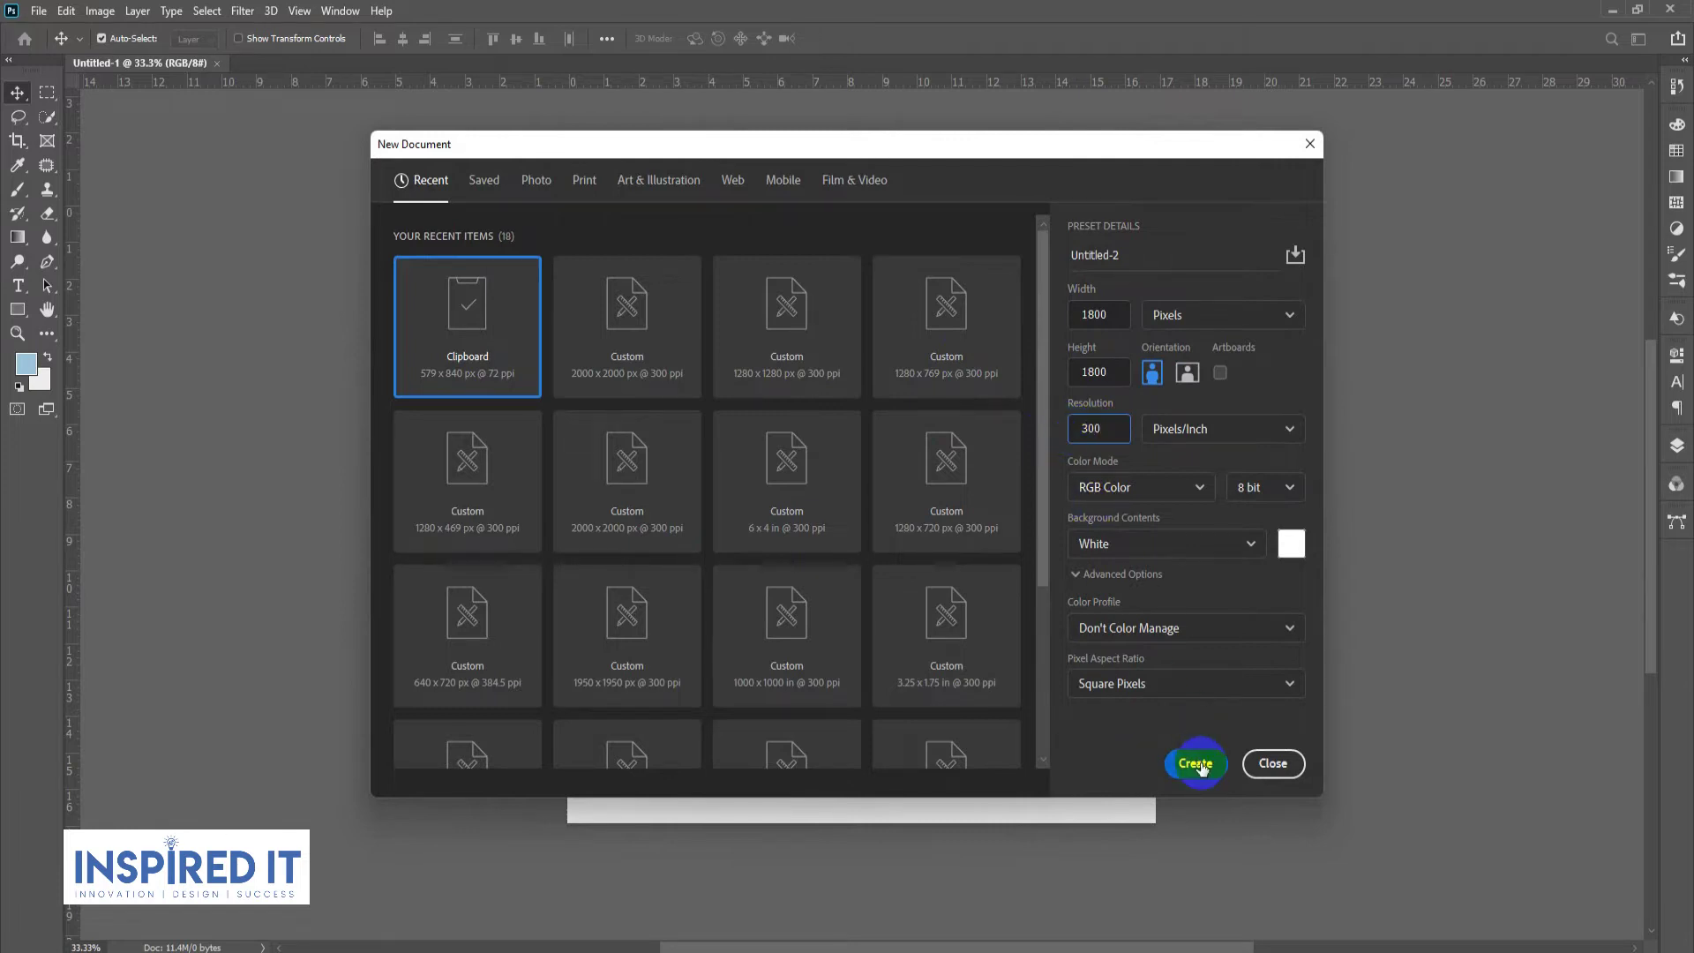
Fill the 1800 px document with light blue, drag it into the 2000 px document and centre it.
{"action": "key", "text": "alt+BackSpace"}
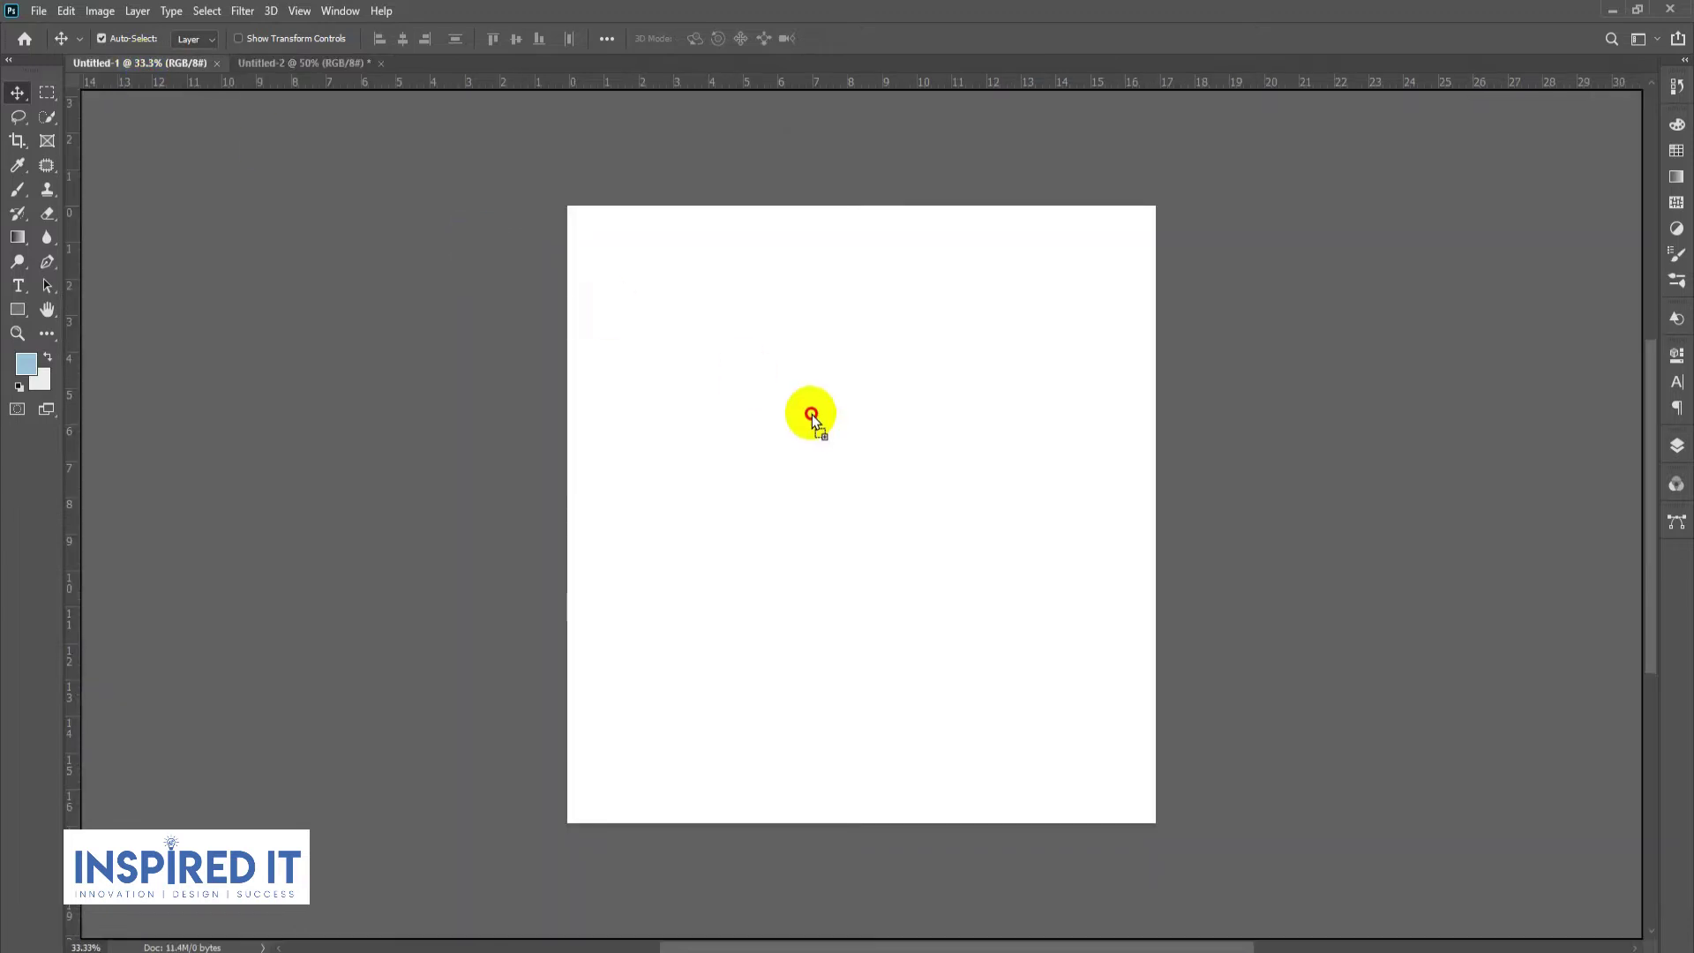
{"action": "left_click_drag", "start_coordinate": [125, 61], "coordinate": [888, 441]}
{"action": "left_click", "coordinate": [1677, 446]}
{"action": "left_click", "coordinate": [1553, 583], "text": "shift"}
{"action": "left_click", "coordinate": [397, 49]}
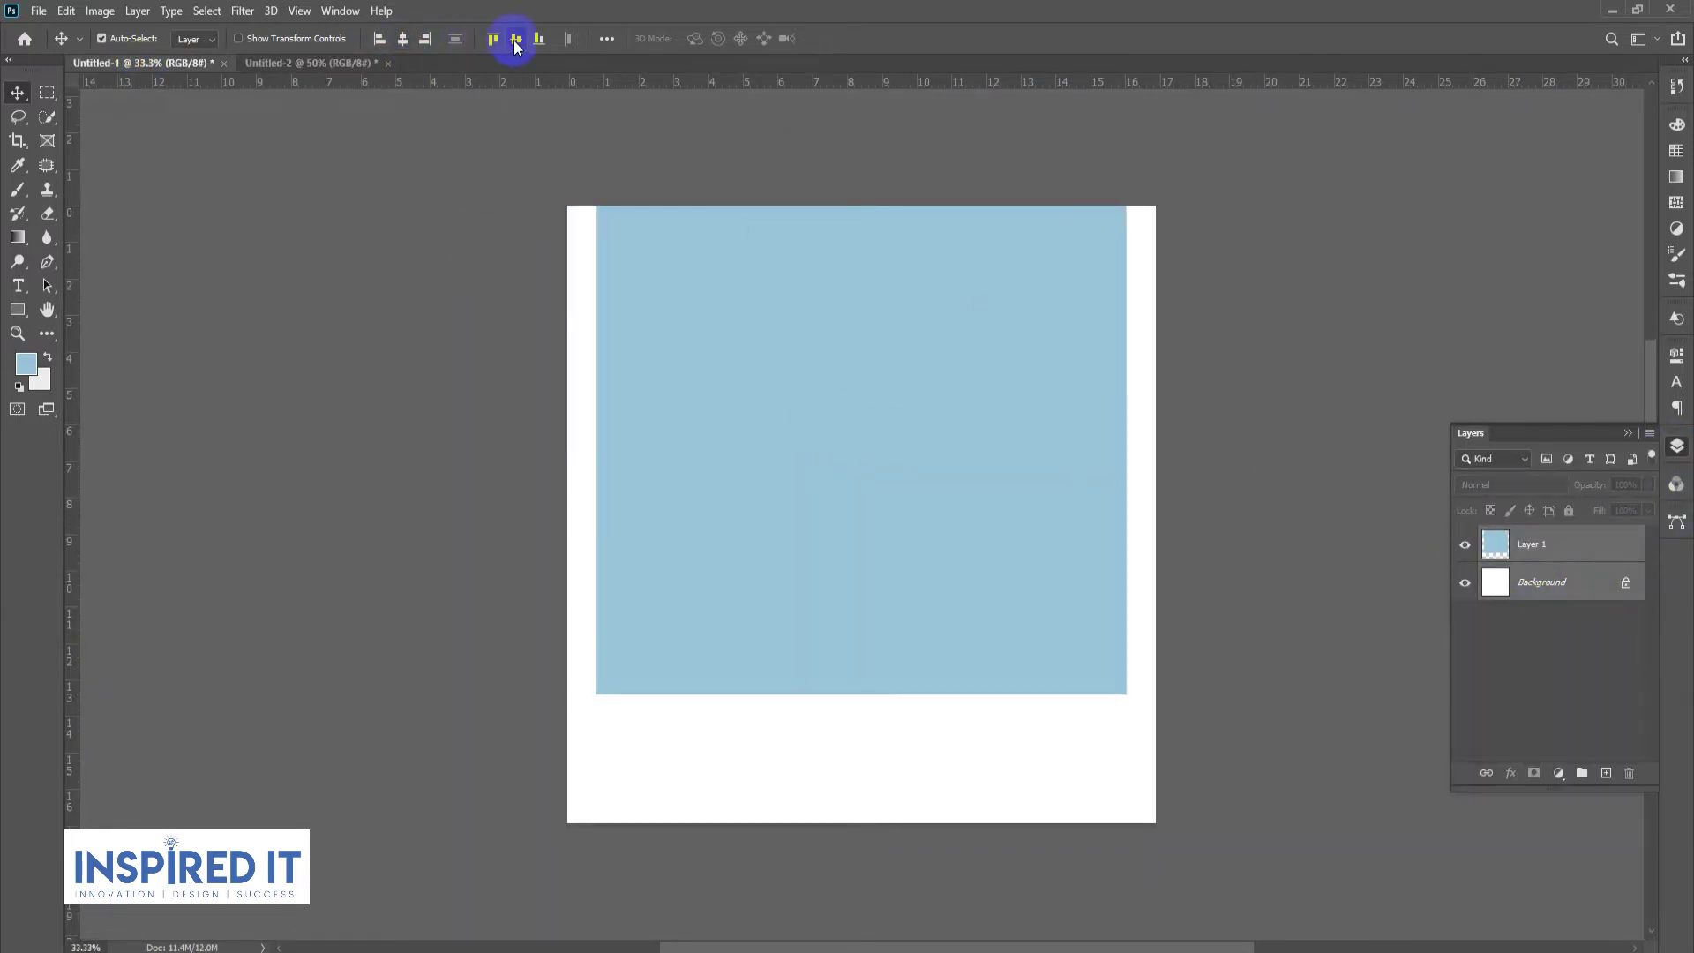
{"action": "left_click", "coordinate": [515, 39]}
Add guides along the blue square's four edges, then delete the temporary blue layer.
{"action": "left_click_drag", "start_coordinate": [730, 81], "coordinate": [749, 233]}
{"action": "left_click_drag", "start_coordinate": [774, 81], "coordinate": [835, 799]}
{"action": "left_click_drag", "start_coordinate": [70, 662], "coordinate": [1130, 585]}
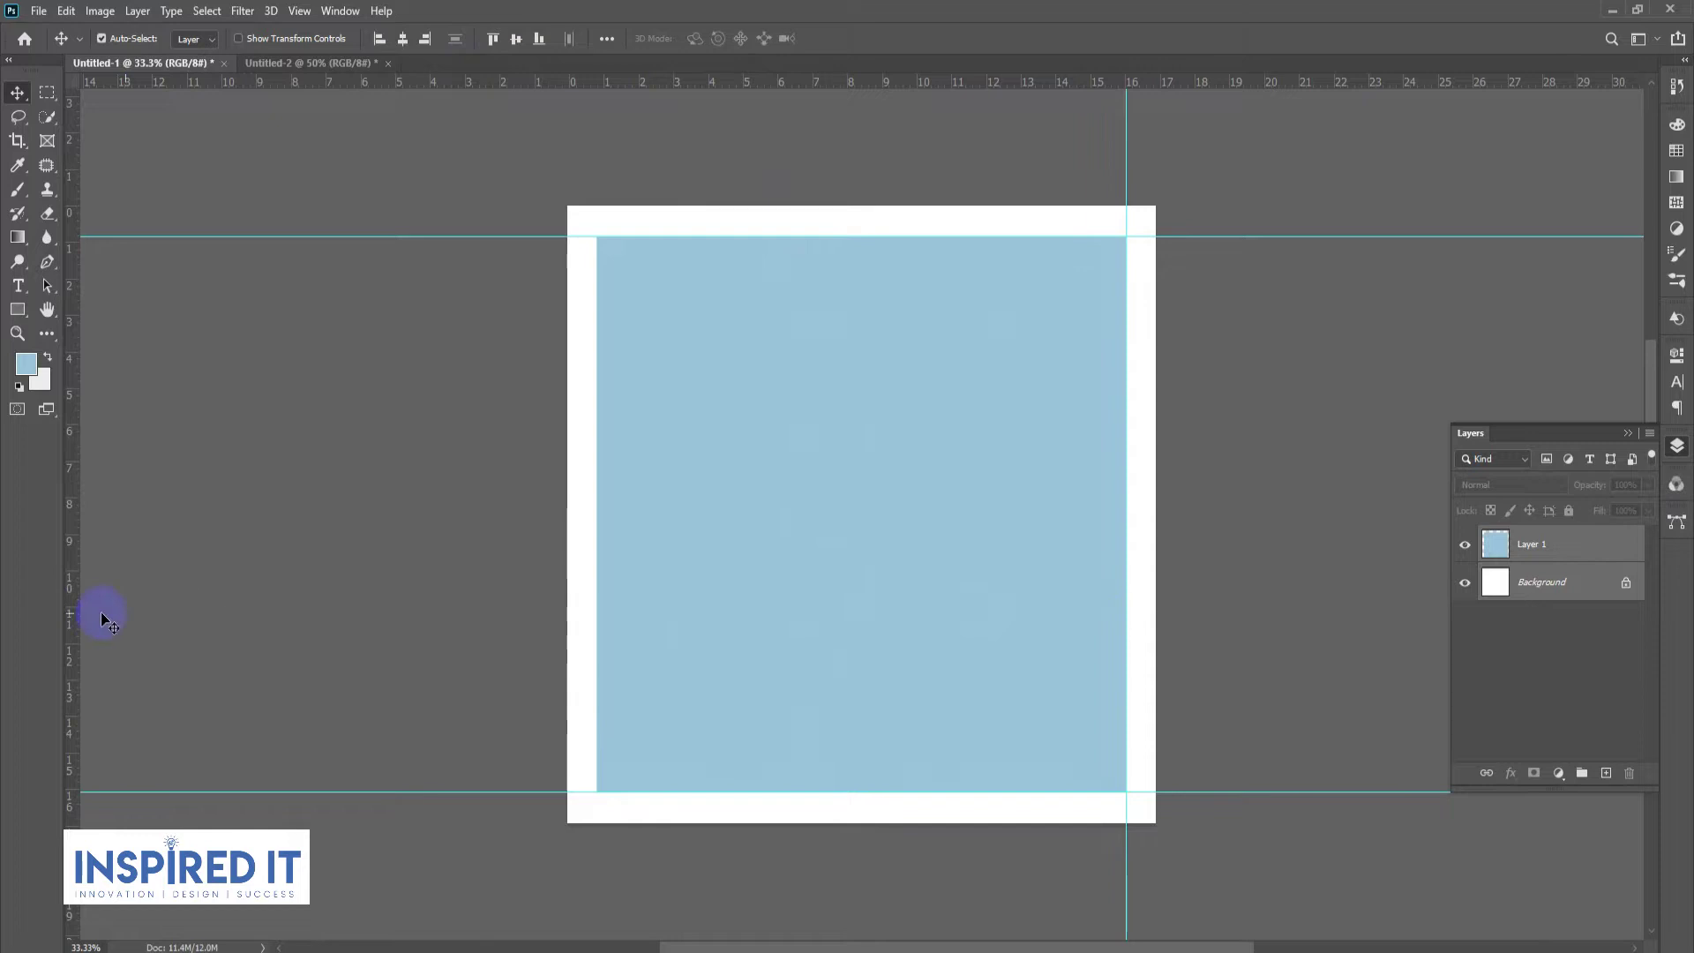
{"action": "left_click_drag", "start_coordinate": [137, 621], "coordinate": [597, 618]}
{"action": "left_click", "coordinate": [806, 472]}
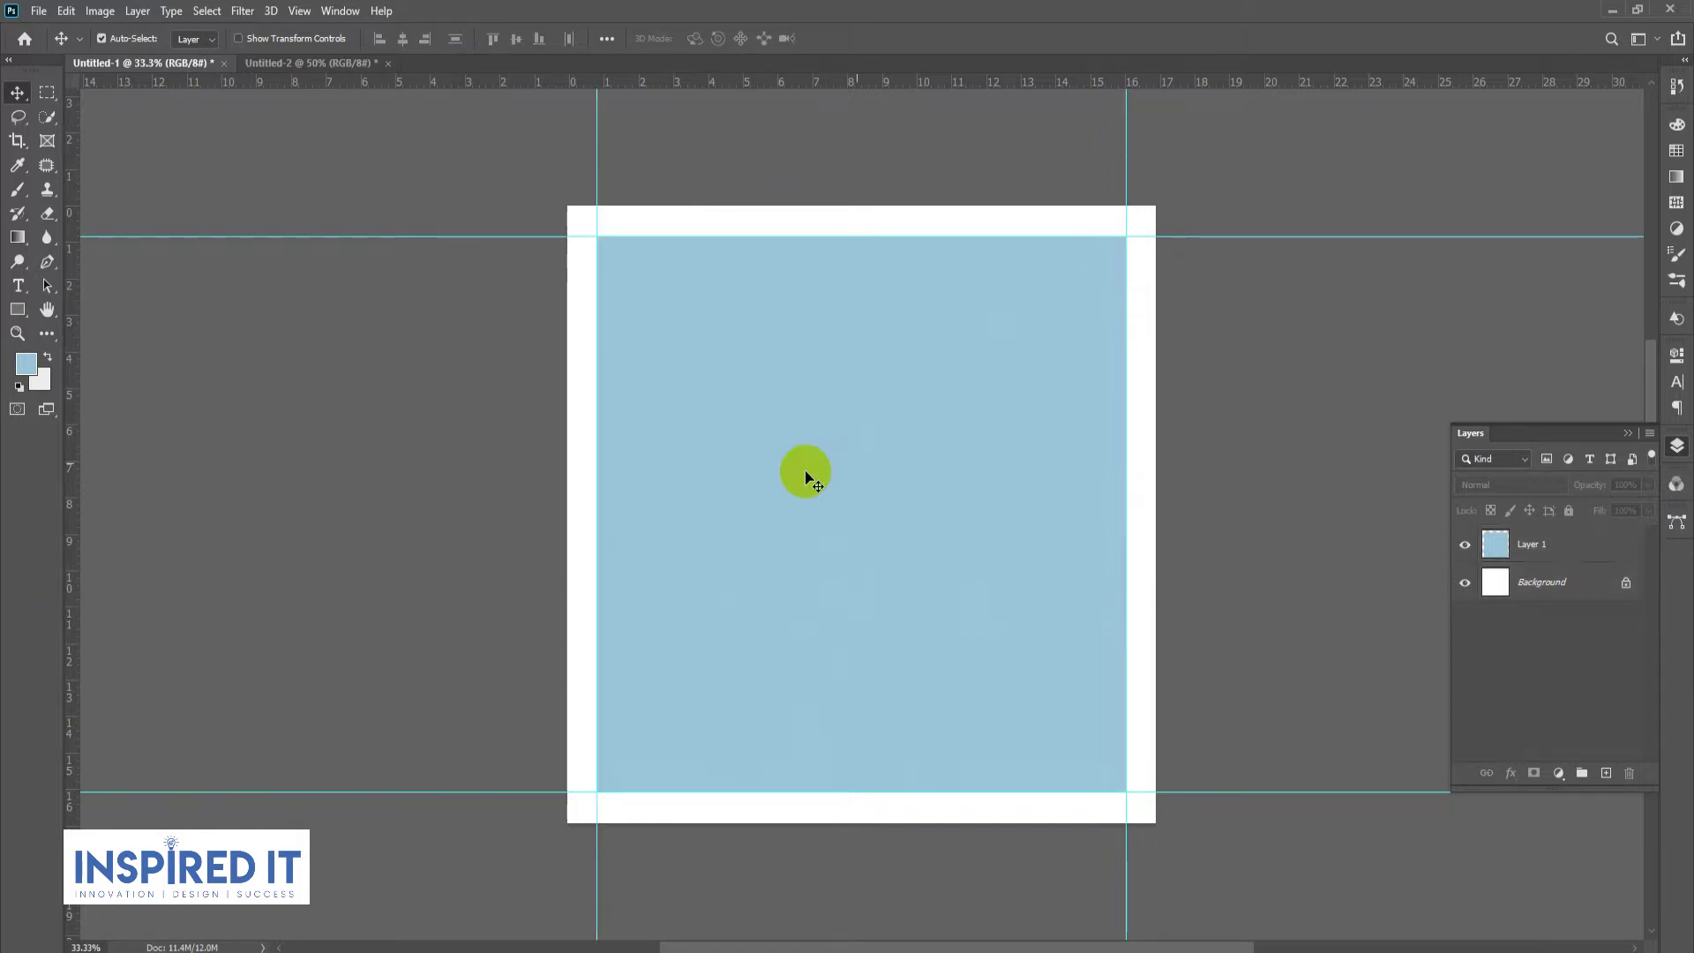
{"action": "key", "text": "Delete"}
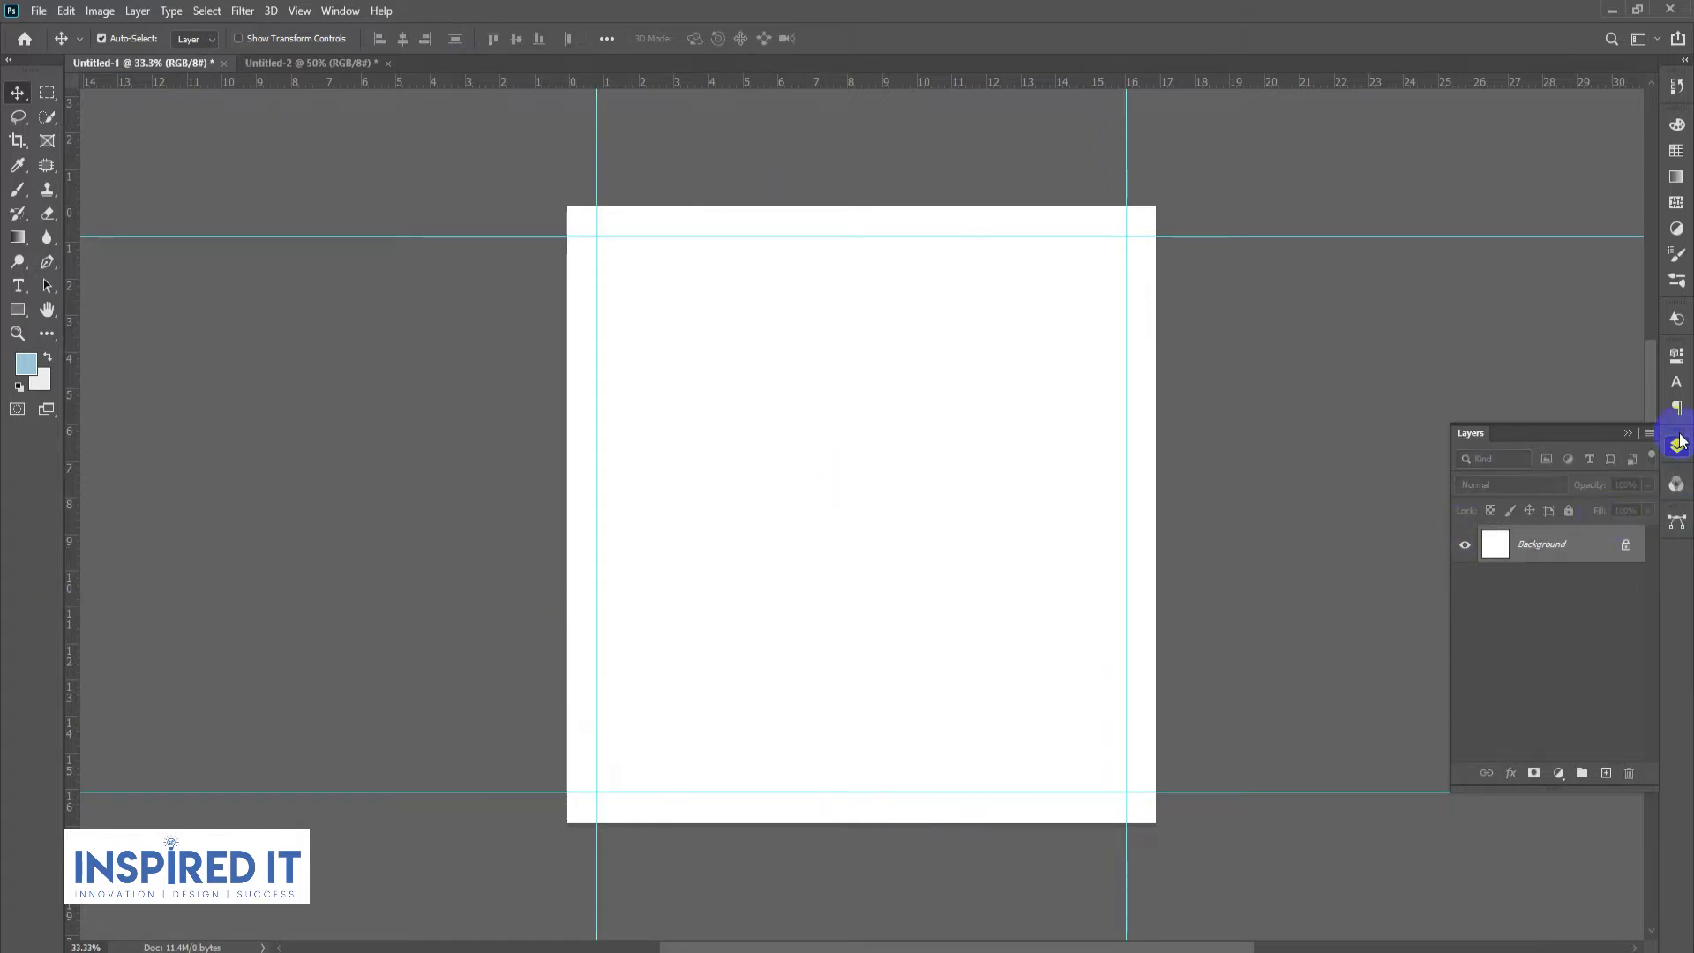
{"action": "left_click", "coordinate": [1679, 441]}
{"action": "scroll", "coordinate": [1368, 481], "scroll_direction": "right", "scroll_amount": 2}
{"action": "scroll", "coordinate": [1202, 503], "scroll_direction": "down", "scroll_amount": 1}
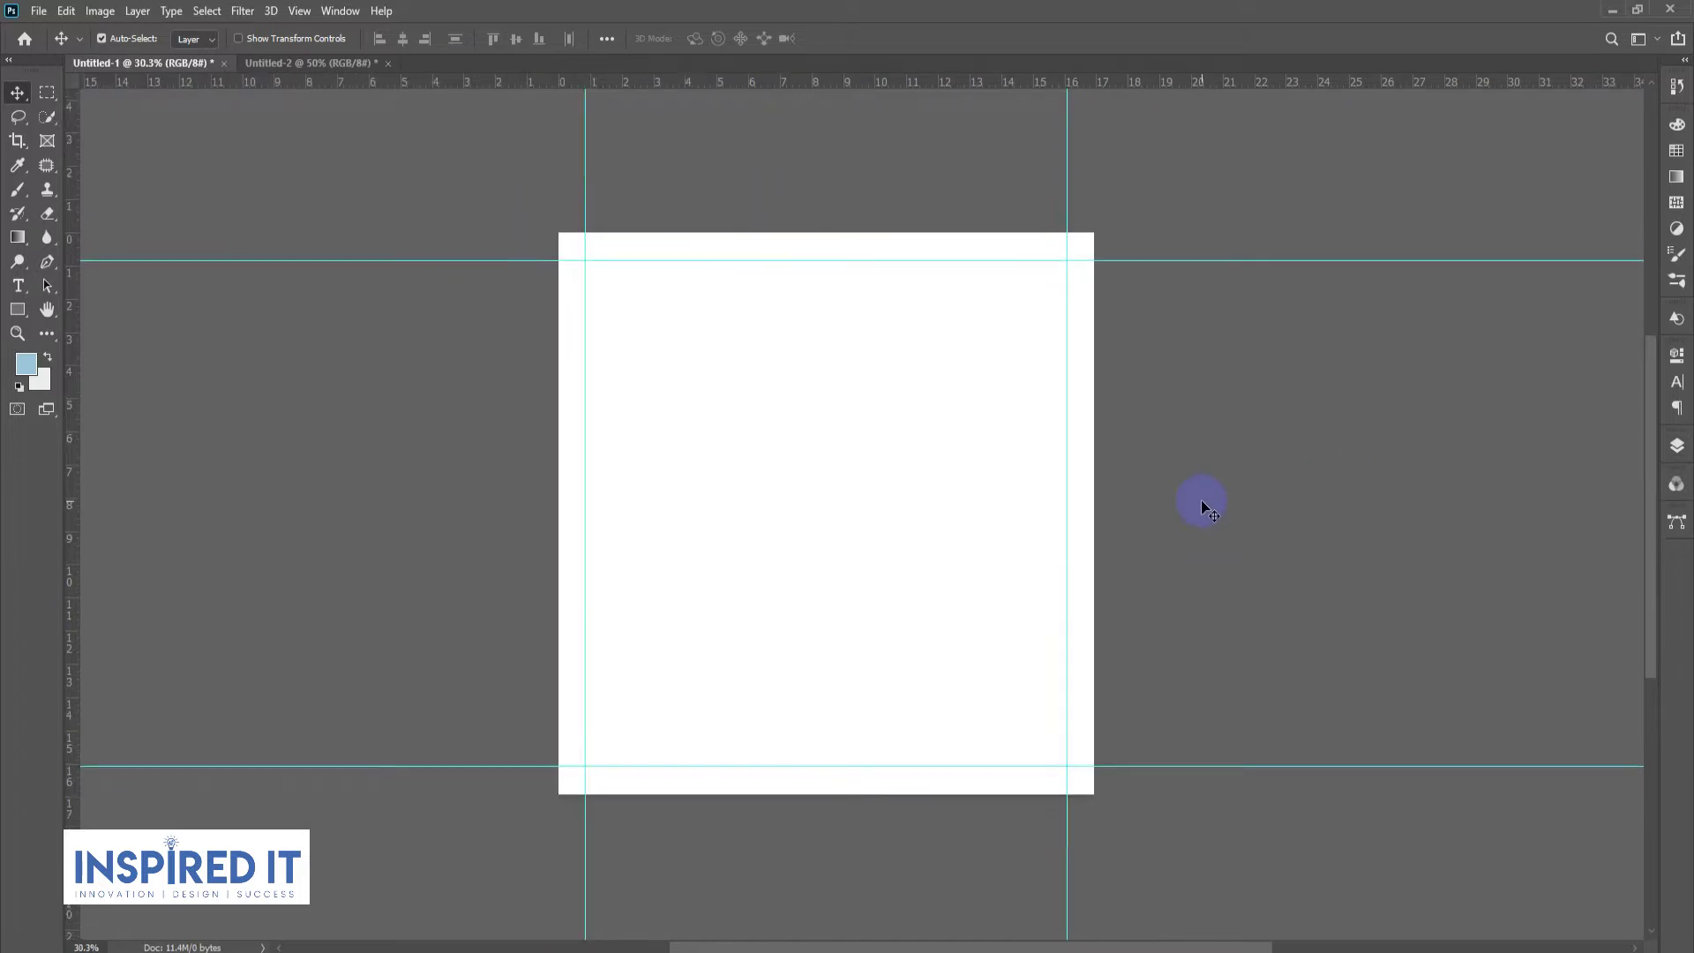
Place the lamp-chair-color-wall-background photo, enlarge it to fill the canvas and shift it right.
{"action": "left_click", "coordinate": [39, 10]}
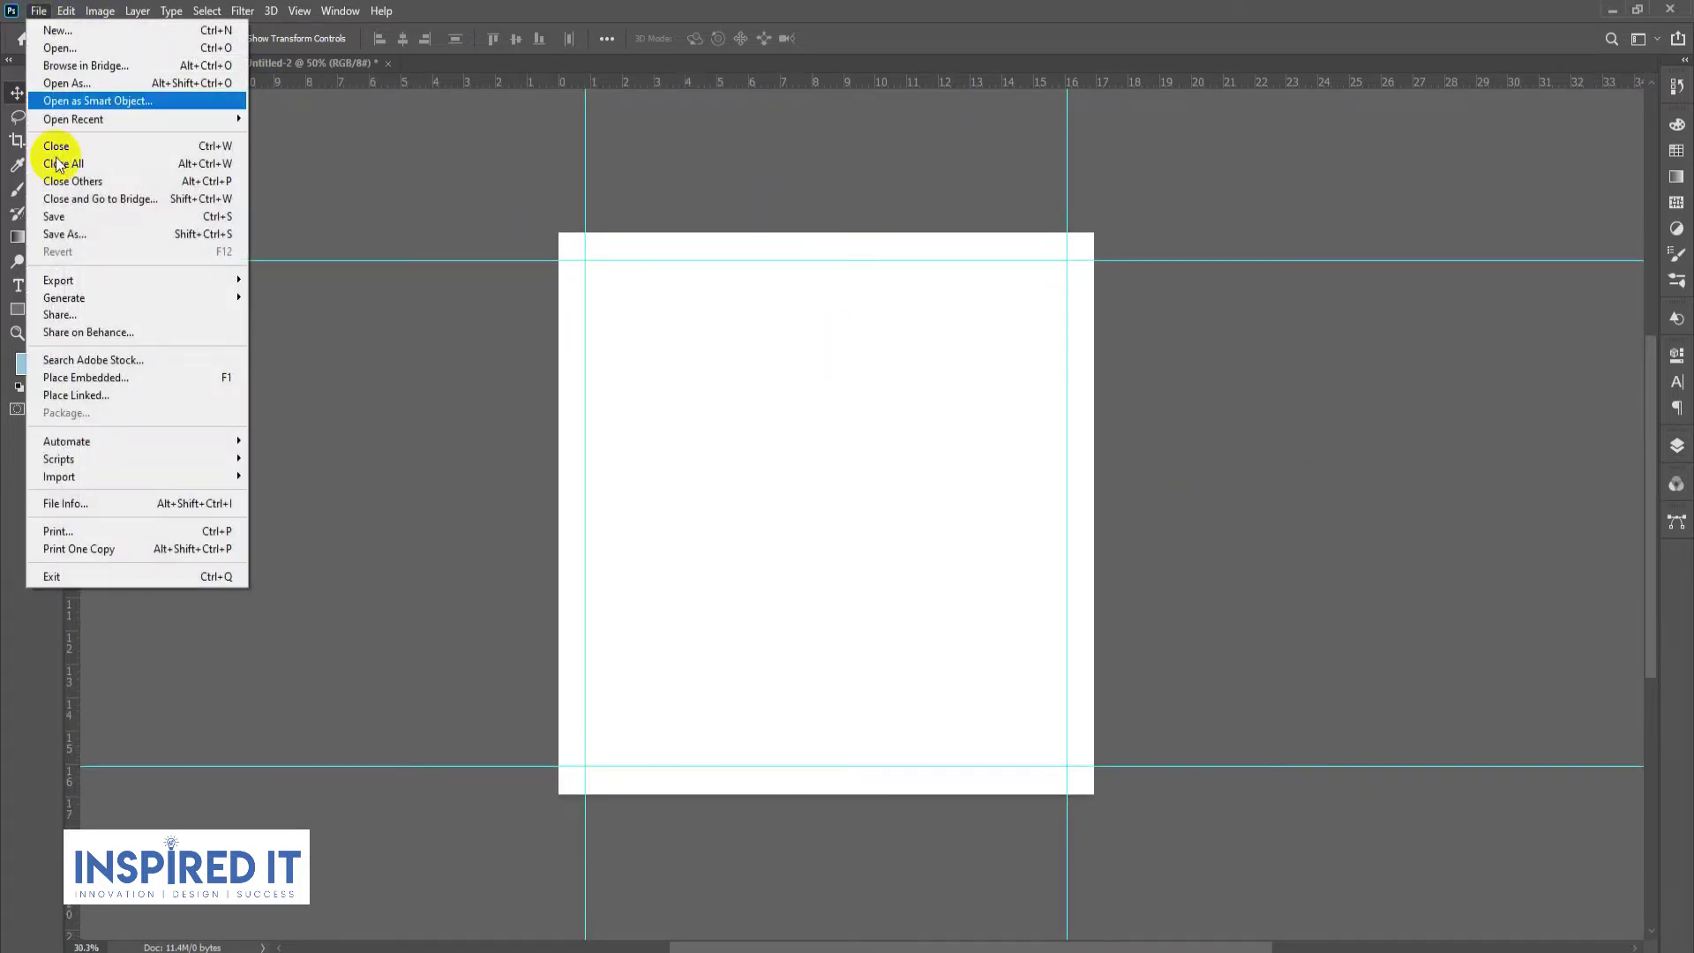
{"action": "left_click", "coordinate": [96, 378]}
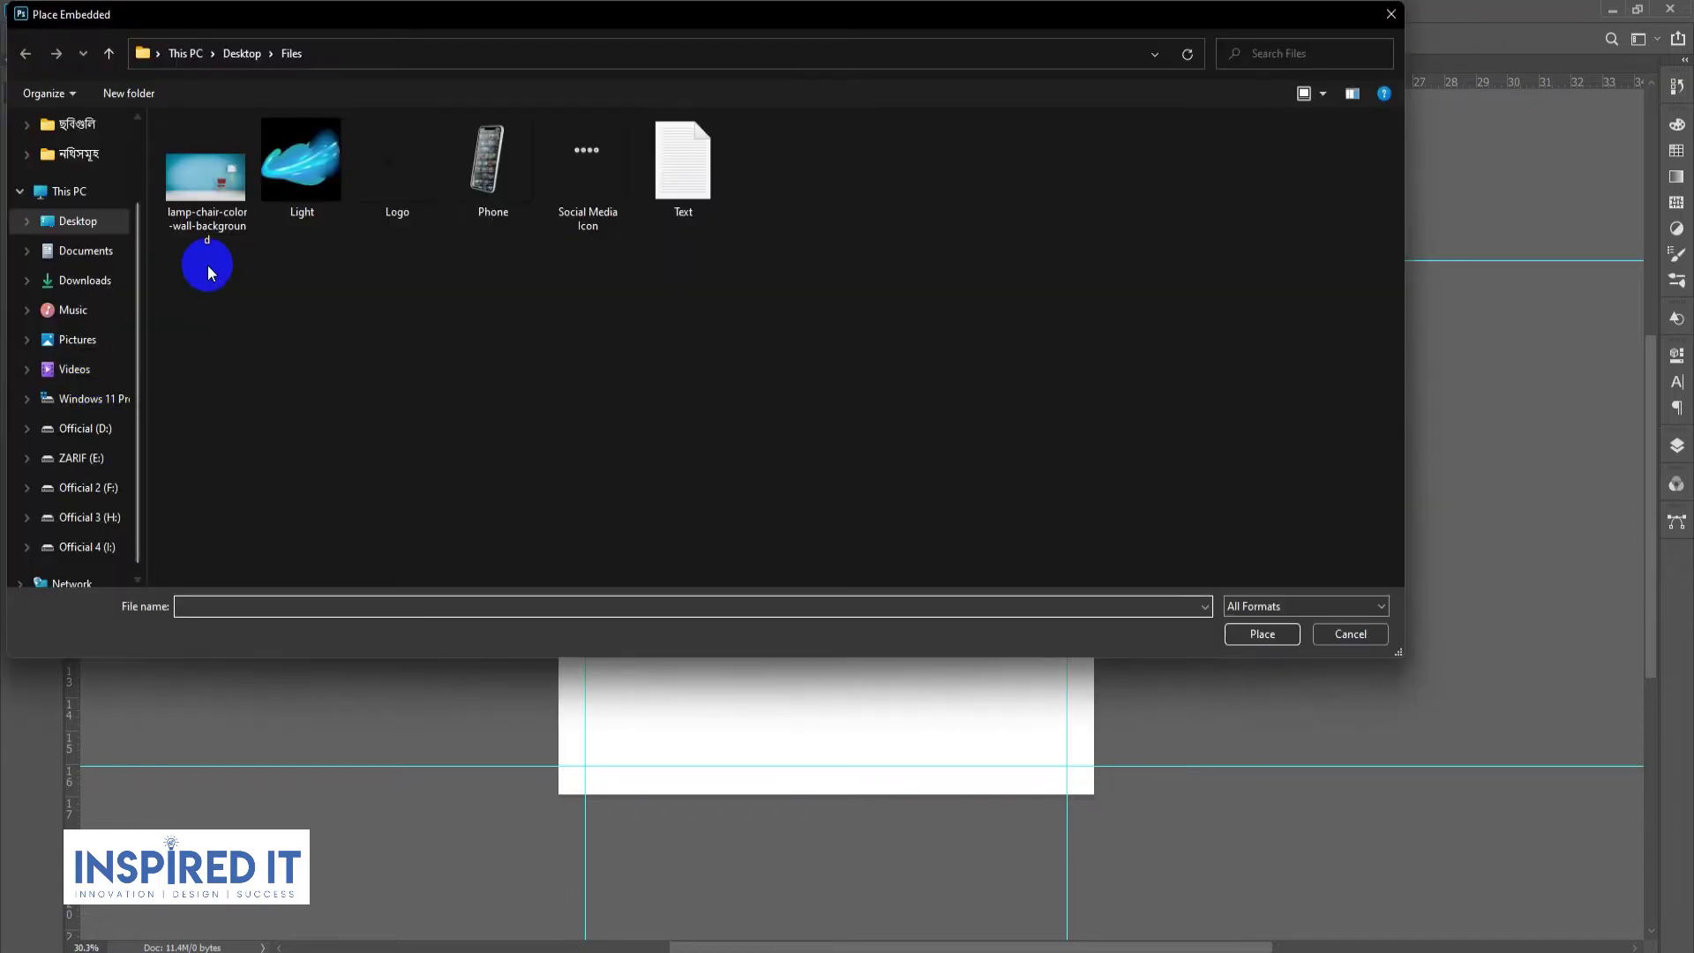
{"action": "left_click", "coordinate": [207, 212]}
{"action": "left_click", "coordinate": [1271, 633]}
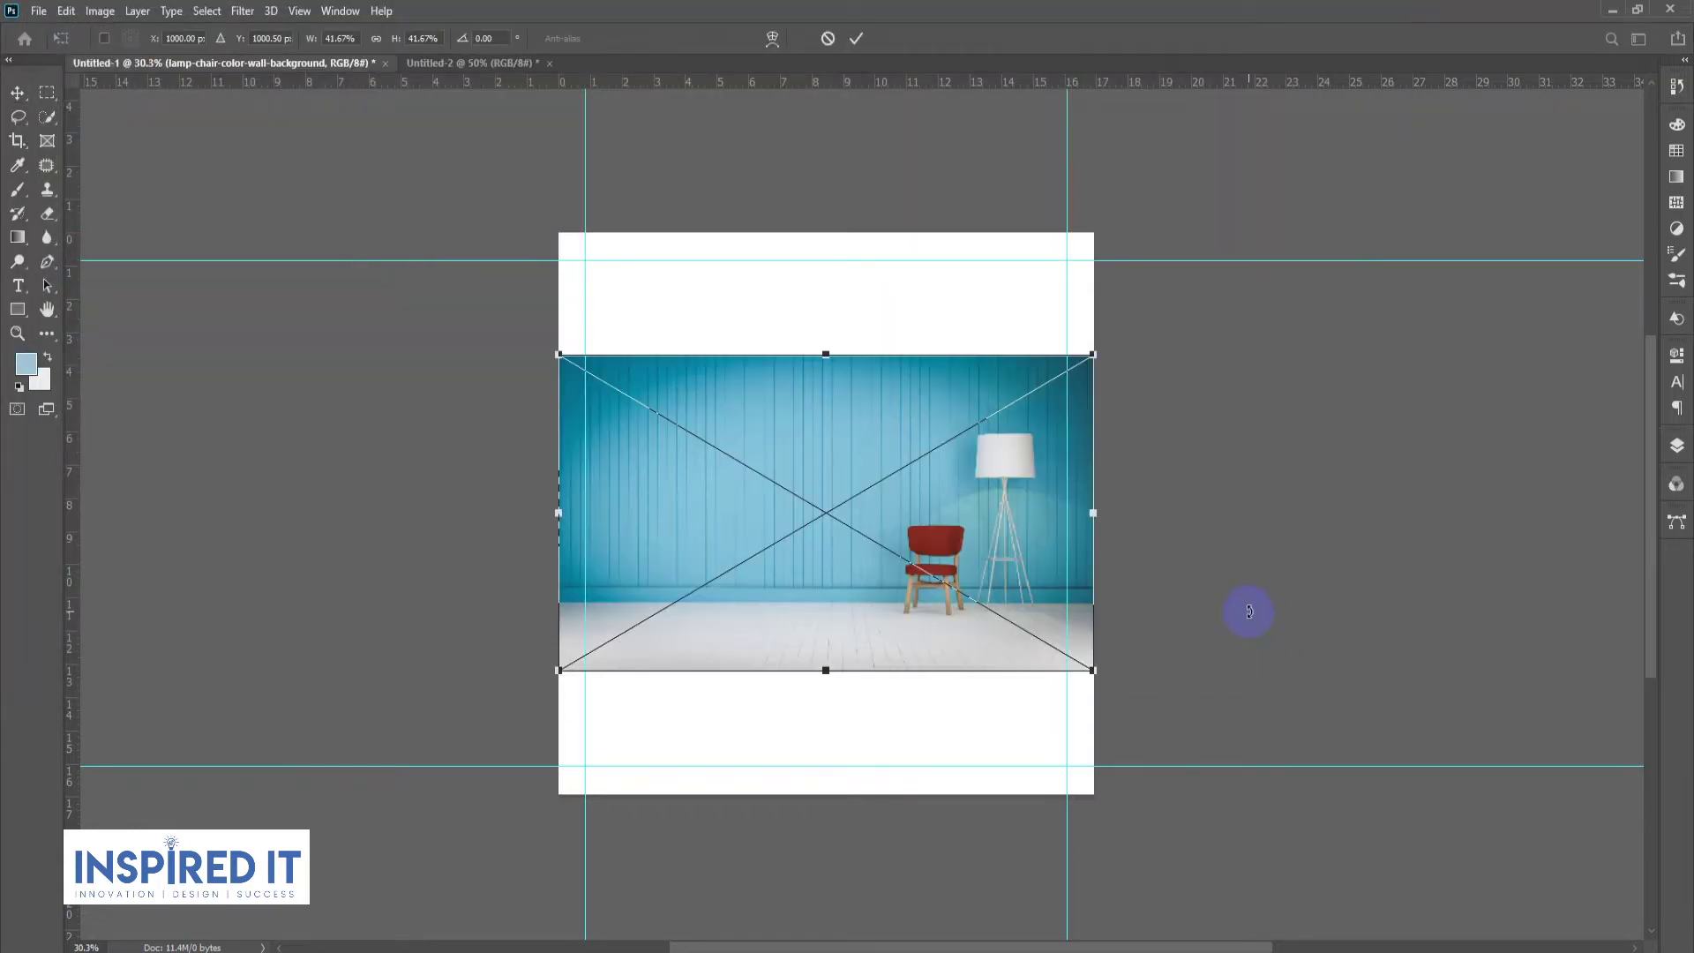
{"action": "mouse_move", "coordinate": [1092, 669]}
{"action": "left_mouse_down"}
{"action": "mouse_move", "coordinate": [1281, 875]}
{"action": "mouse_move", "coordinate": [1277, 863]}
{"action": "left_mouse_up"}
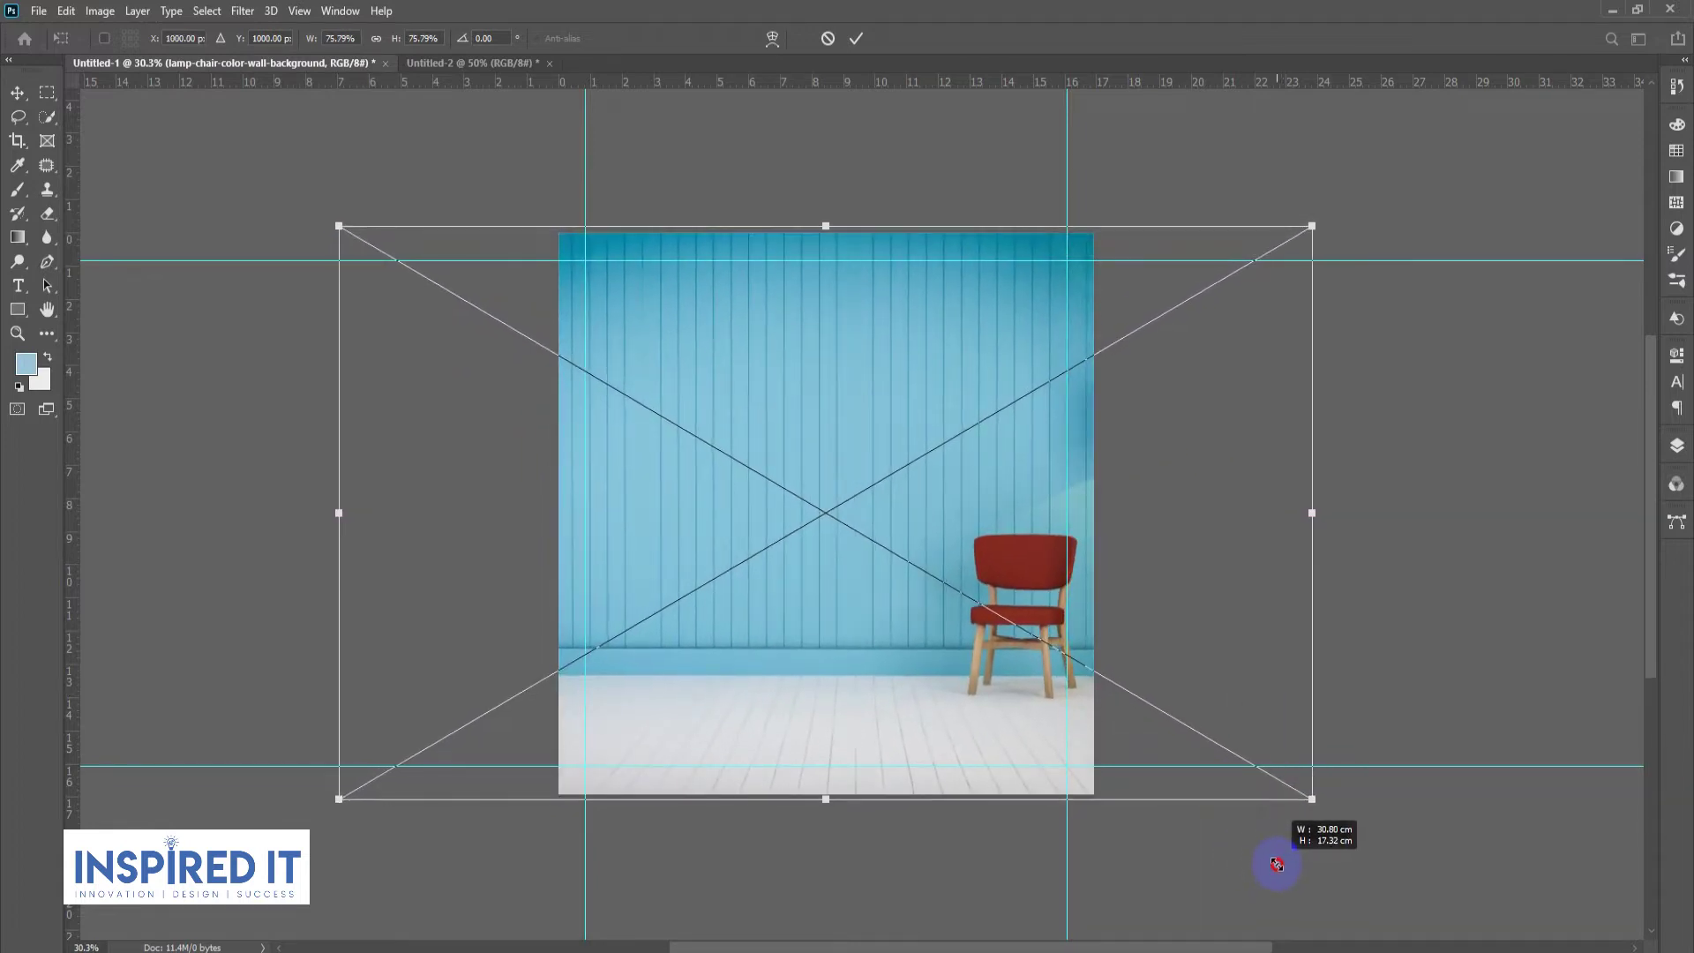
{"action": "key", "text": "Return"}
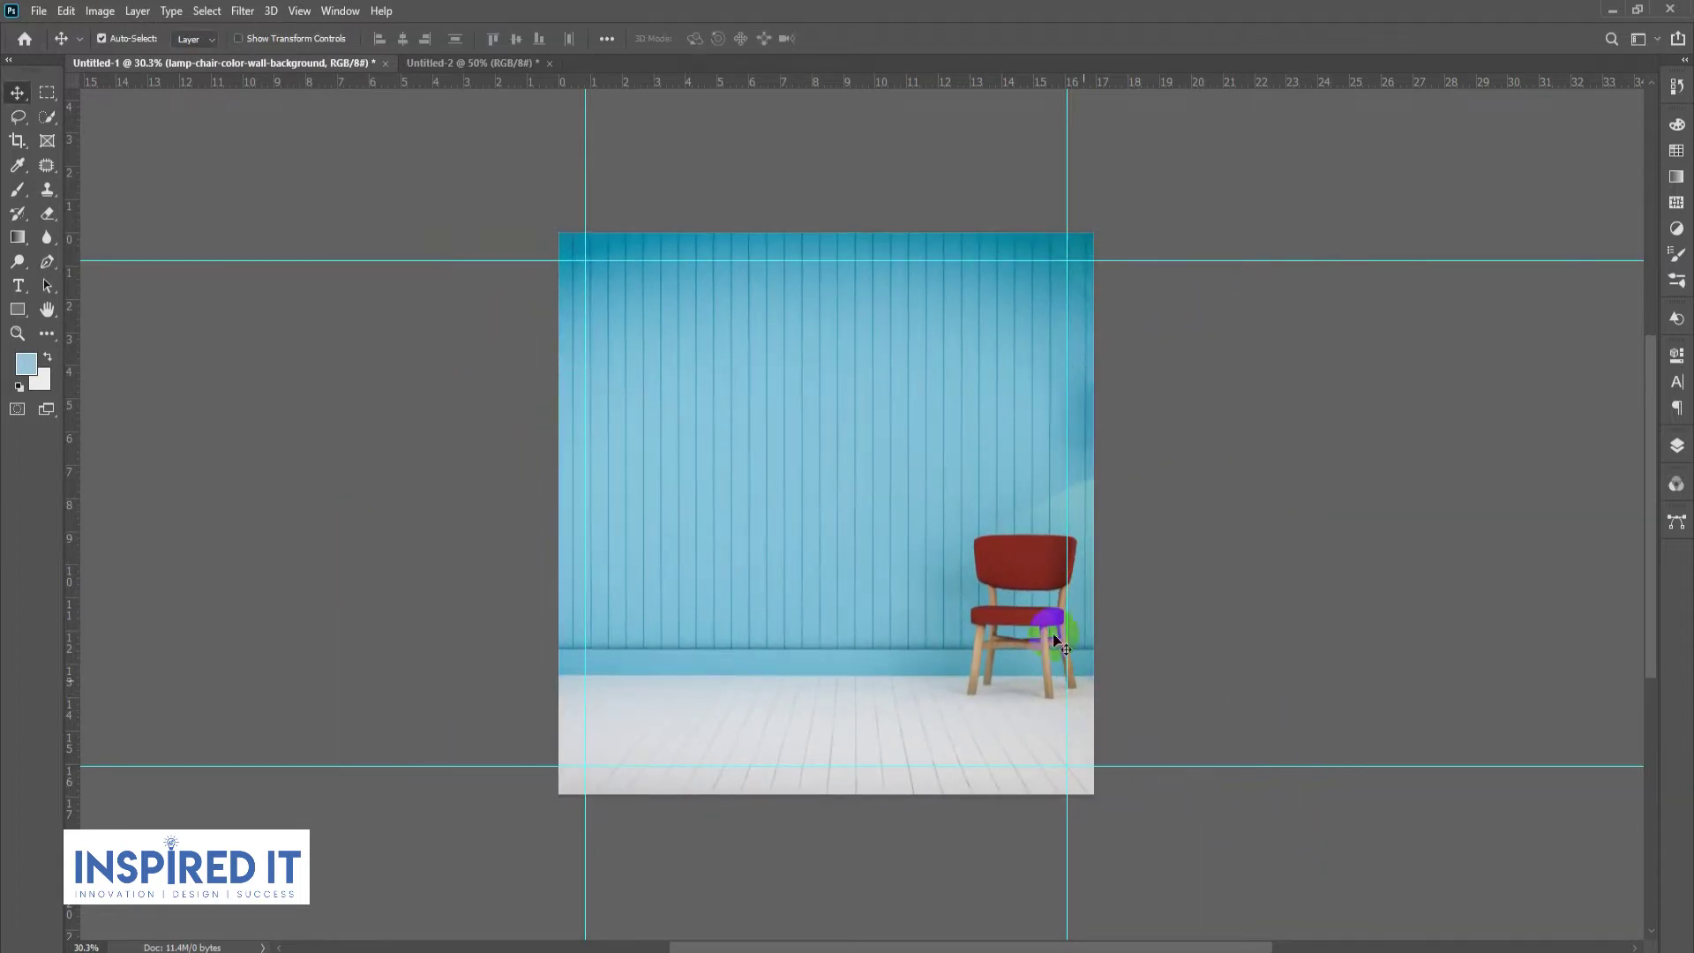
{"action": "left_click_drag", "start_coordinate": [986, 562], "coordinate": [1025, 571]}
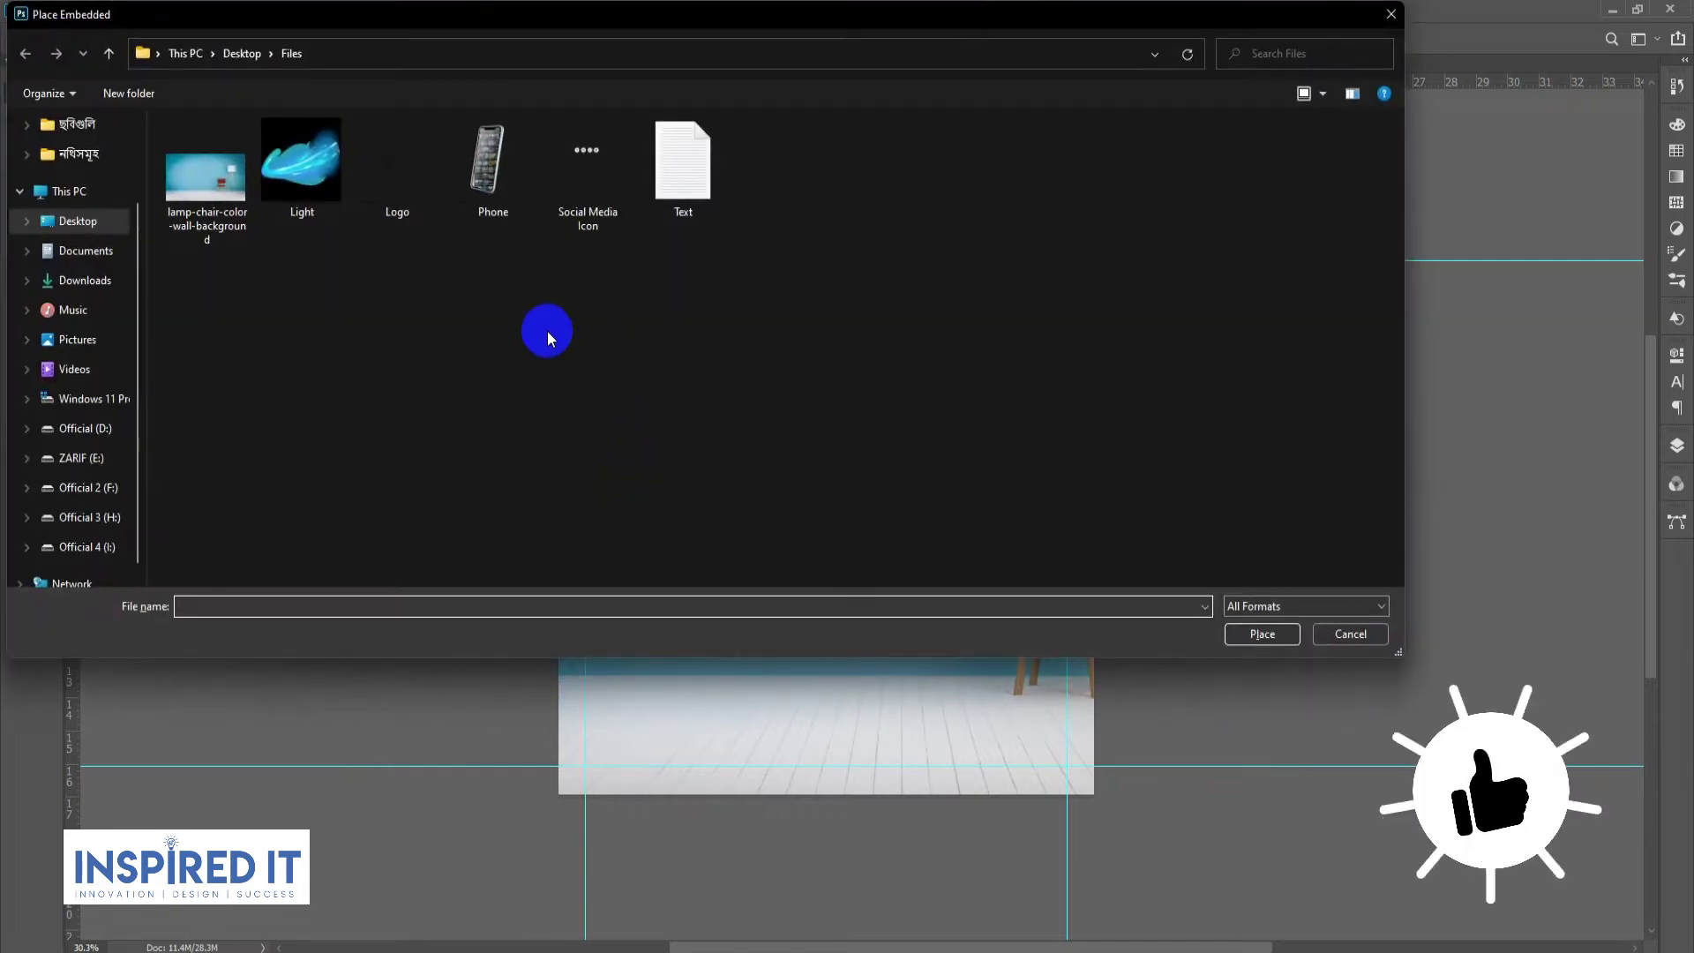
Place the Phone image, scale it down and set it right of centre on the floor.
{"action": "left_click", "coordinate": [499, 193]}
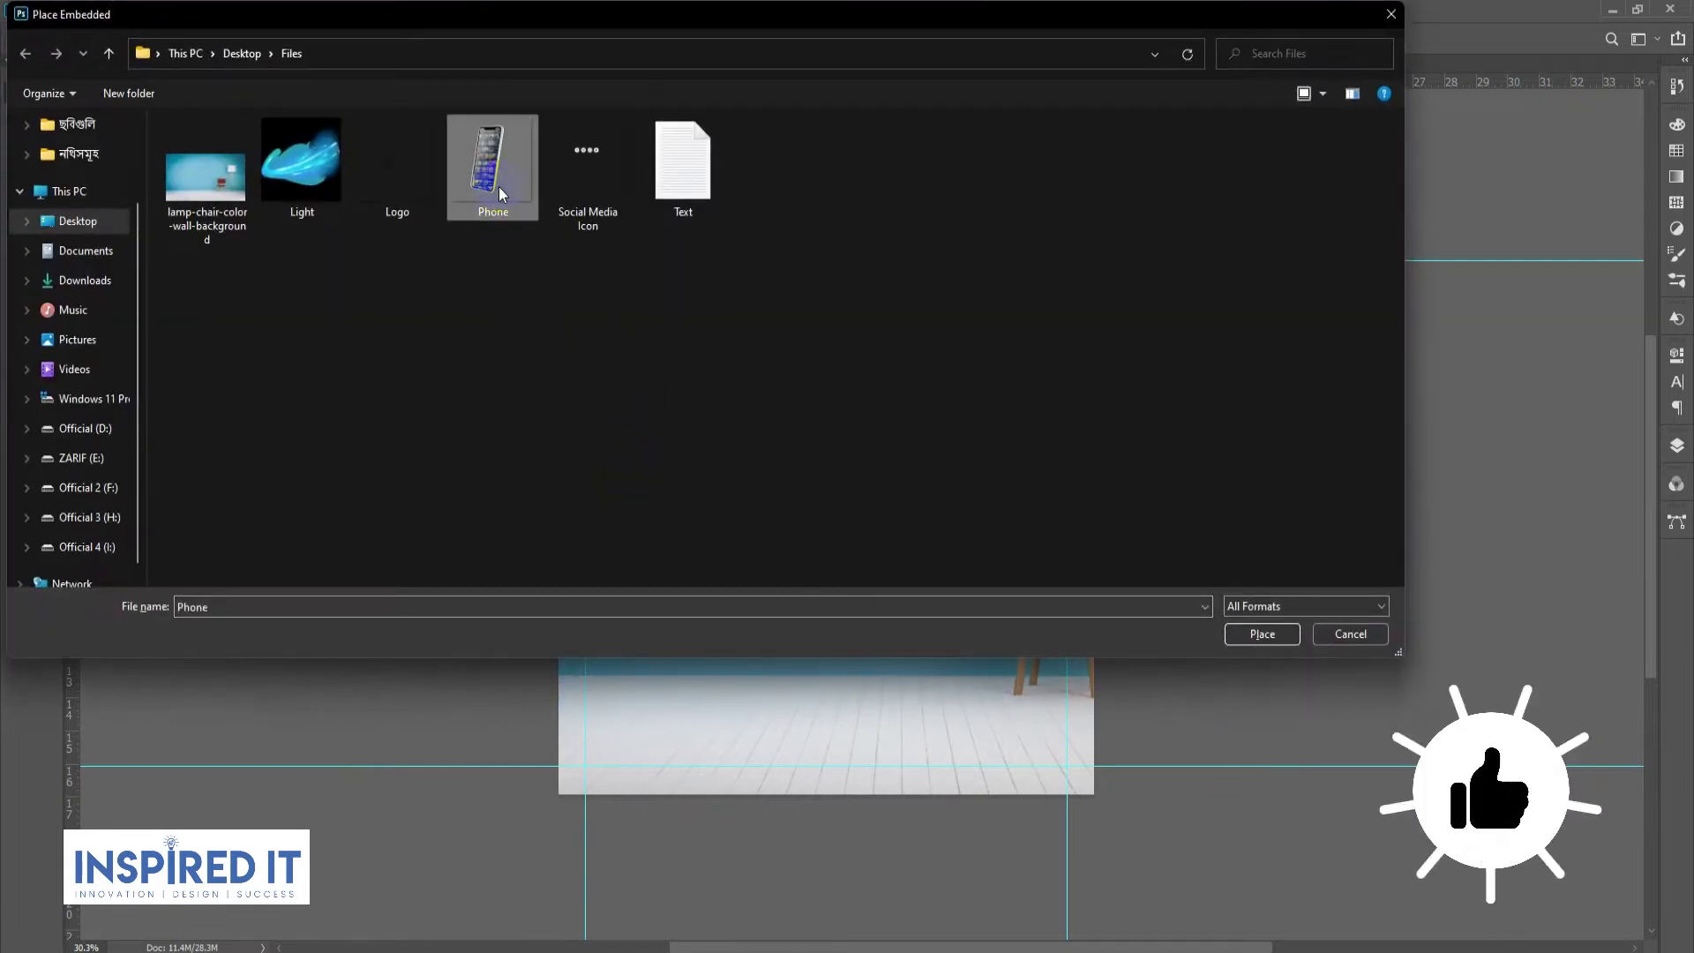
{"action": "left_click", "coordinate": [1264, 635]}
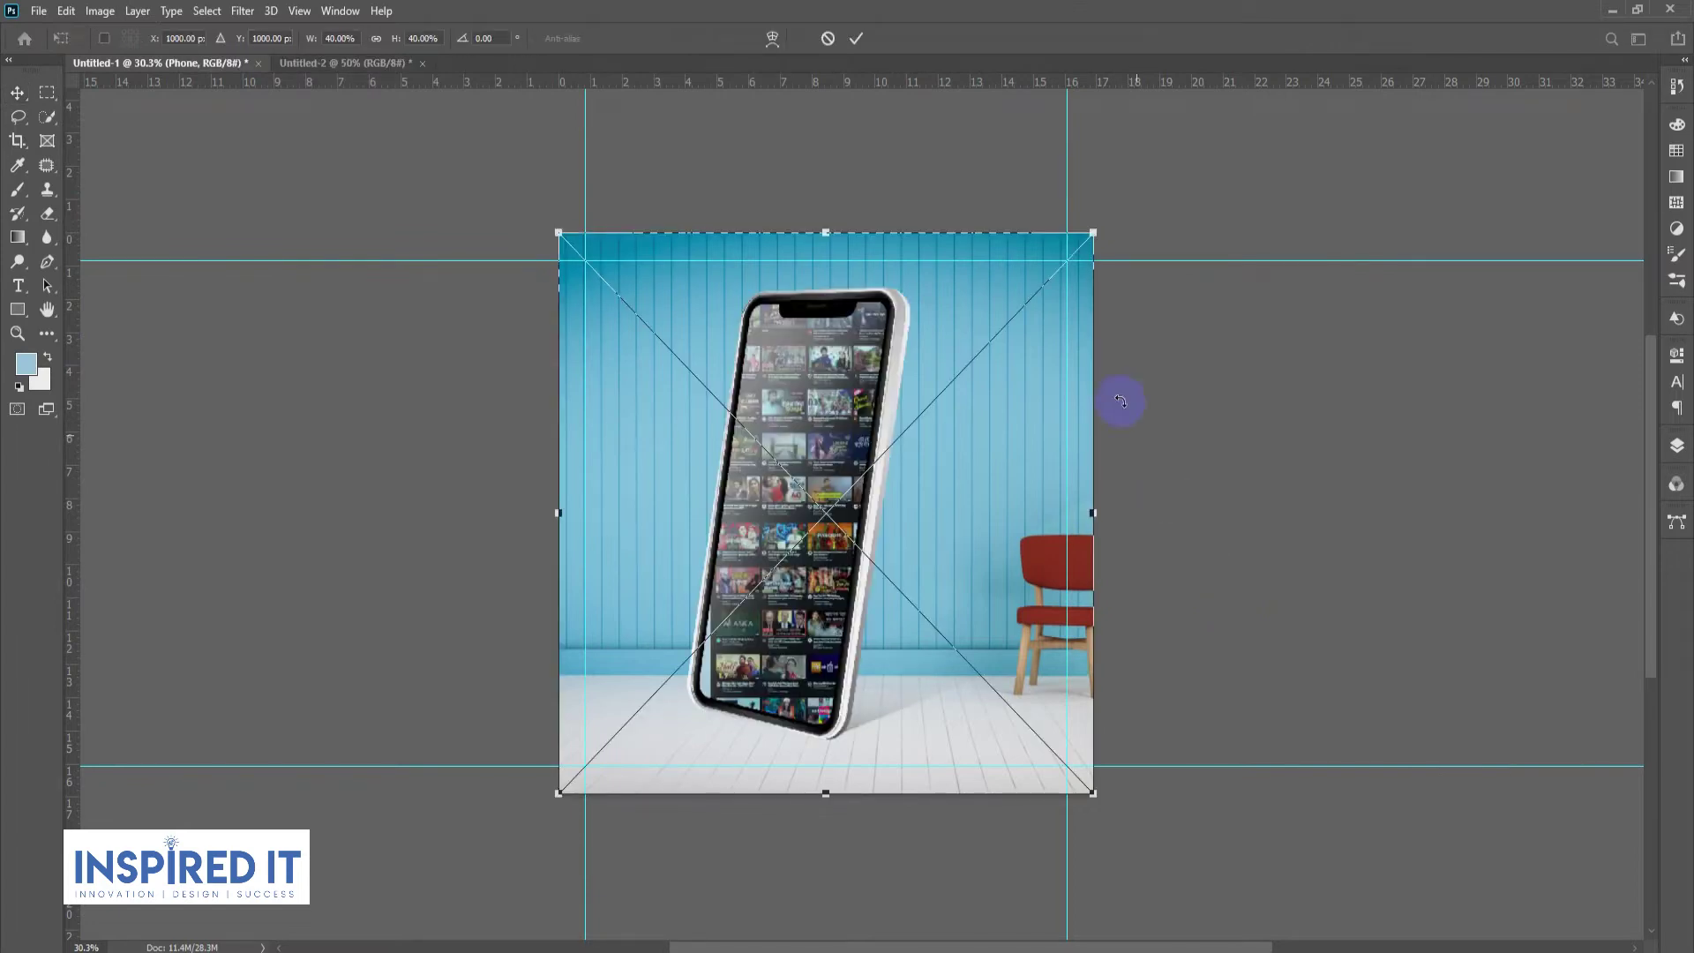
{"action": "left_click_drag", "start_coordinate": [1094, 222], "coordinate": [1014, 277]}
{"action": "left_click_drag", "start_coordinate": [870, 484], "coordinate": [993, 560]}
{"action": "left_click_drag", "start_coordinate": [1151, 805], "coordinate": [1172, 824]}
{"action": "left_click_drag", "start_coordinate": [1059, 718], "coordinate": [1063, 735]}
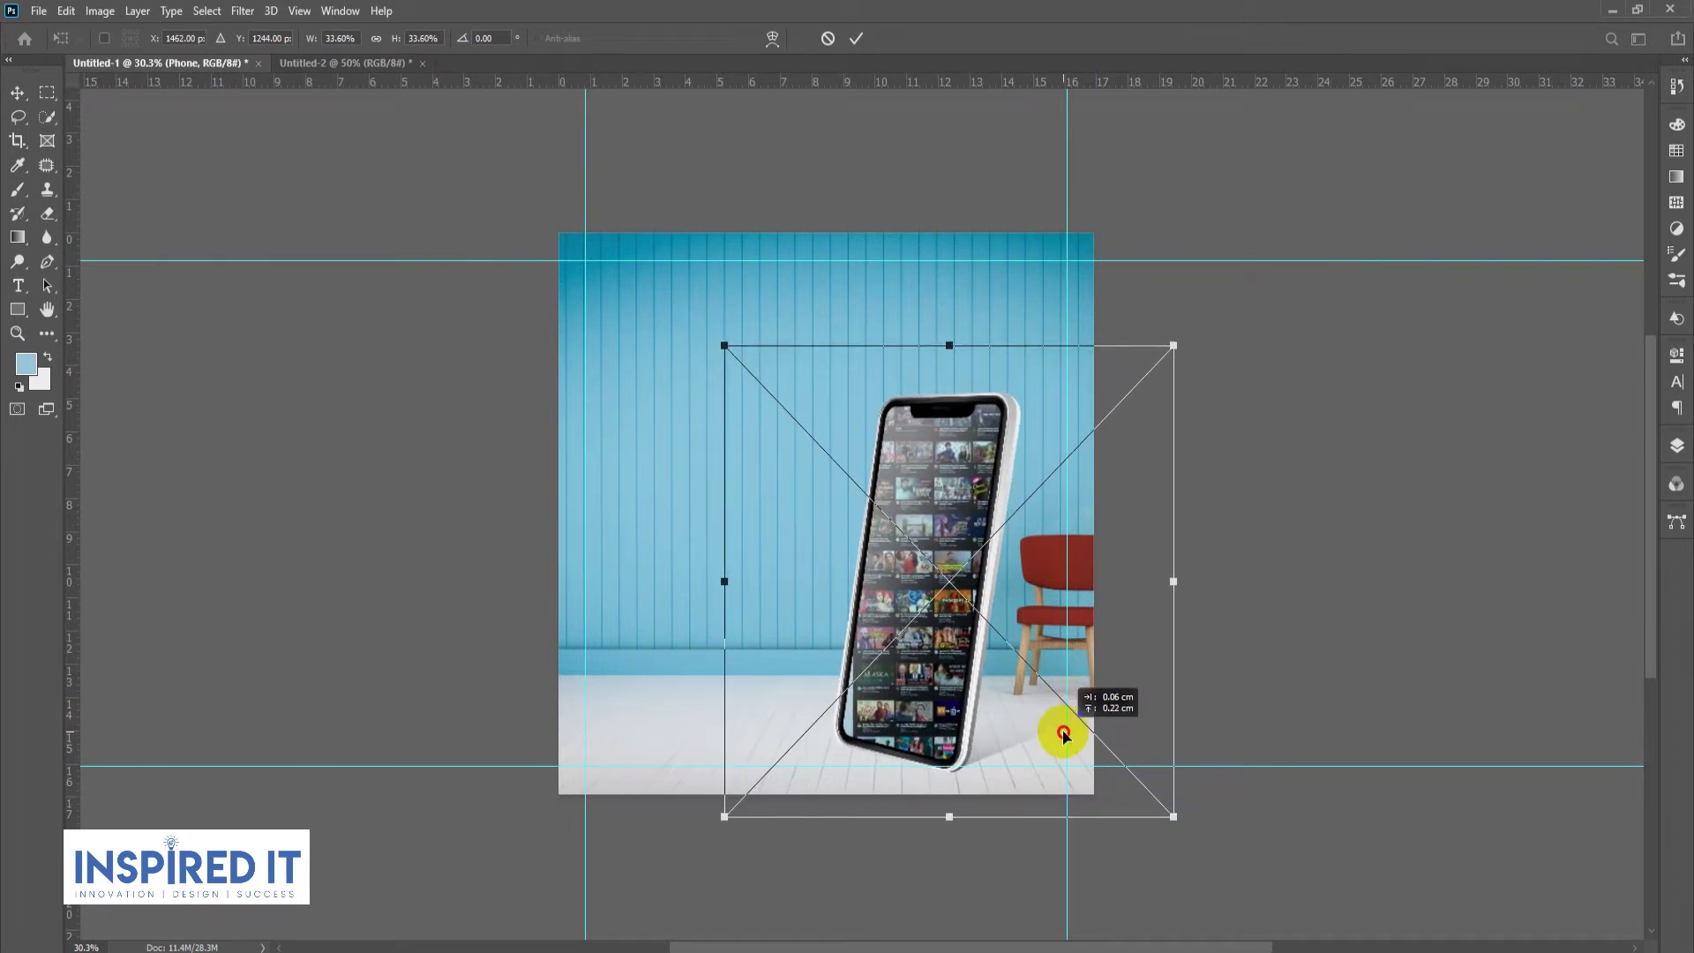
{"action": "key", "text": "Return"}
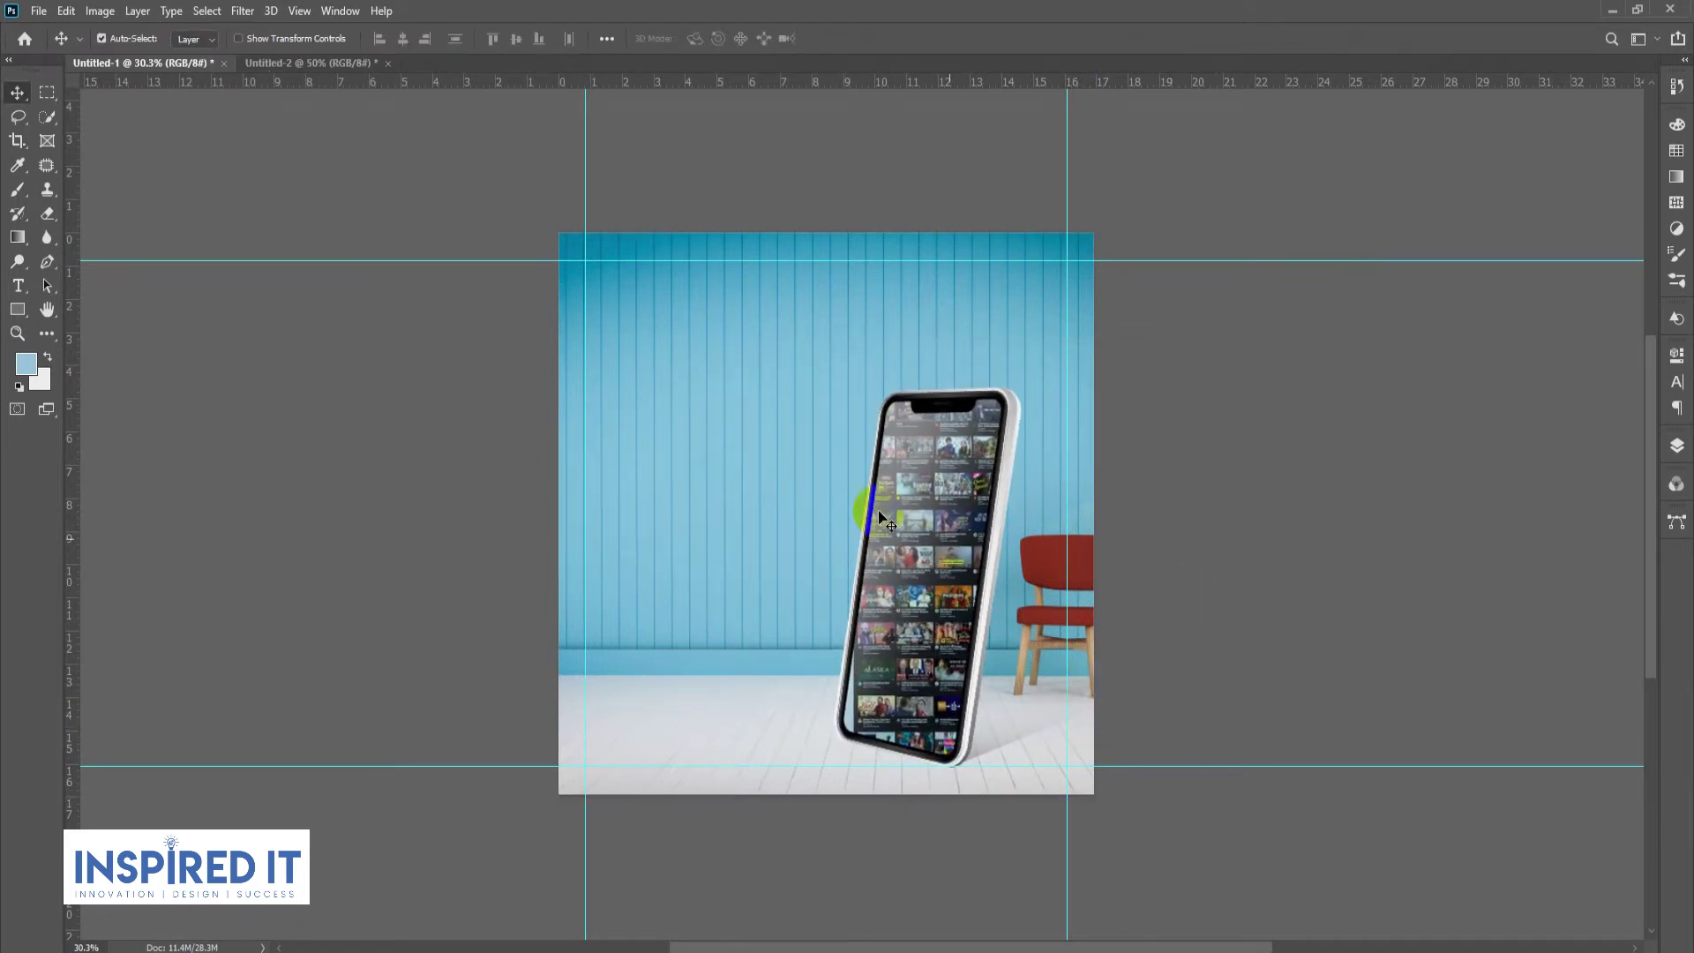
Fine-tune the room background and phone positions so the phone stands on the floor.
{"action": "scroll", "coordinate": [881, 521], "scroll_direction": "down", "scroll_amount": 3}
{"action": "mouse_move", "coordinate": [881, 520]}
{"action": "left_mouse_down"}
{"action": "mouse_move", "coordinate": [768, 351]}
{"action": "mouse_move", "coordinate": [776, 371]}
{"action": "left_mouse_up"}
{"action": "scroll", "coordinate": [777, 371], "scroll_direction": "down", "scroll_amount": 1}
{"action": "left_click_drag", "start_coordinate": [940, 477], "coordinate": [953, 463]}
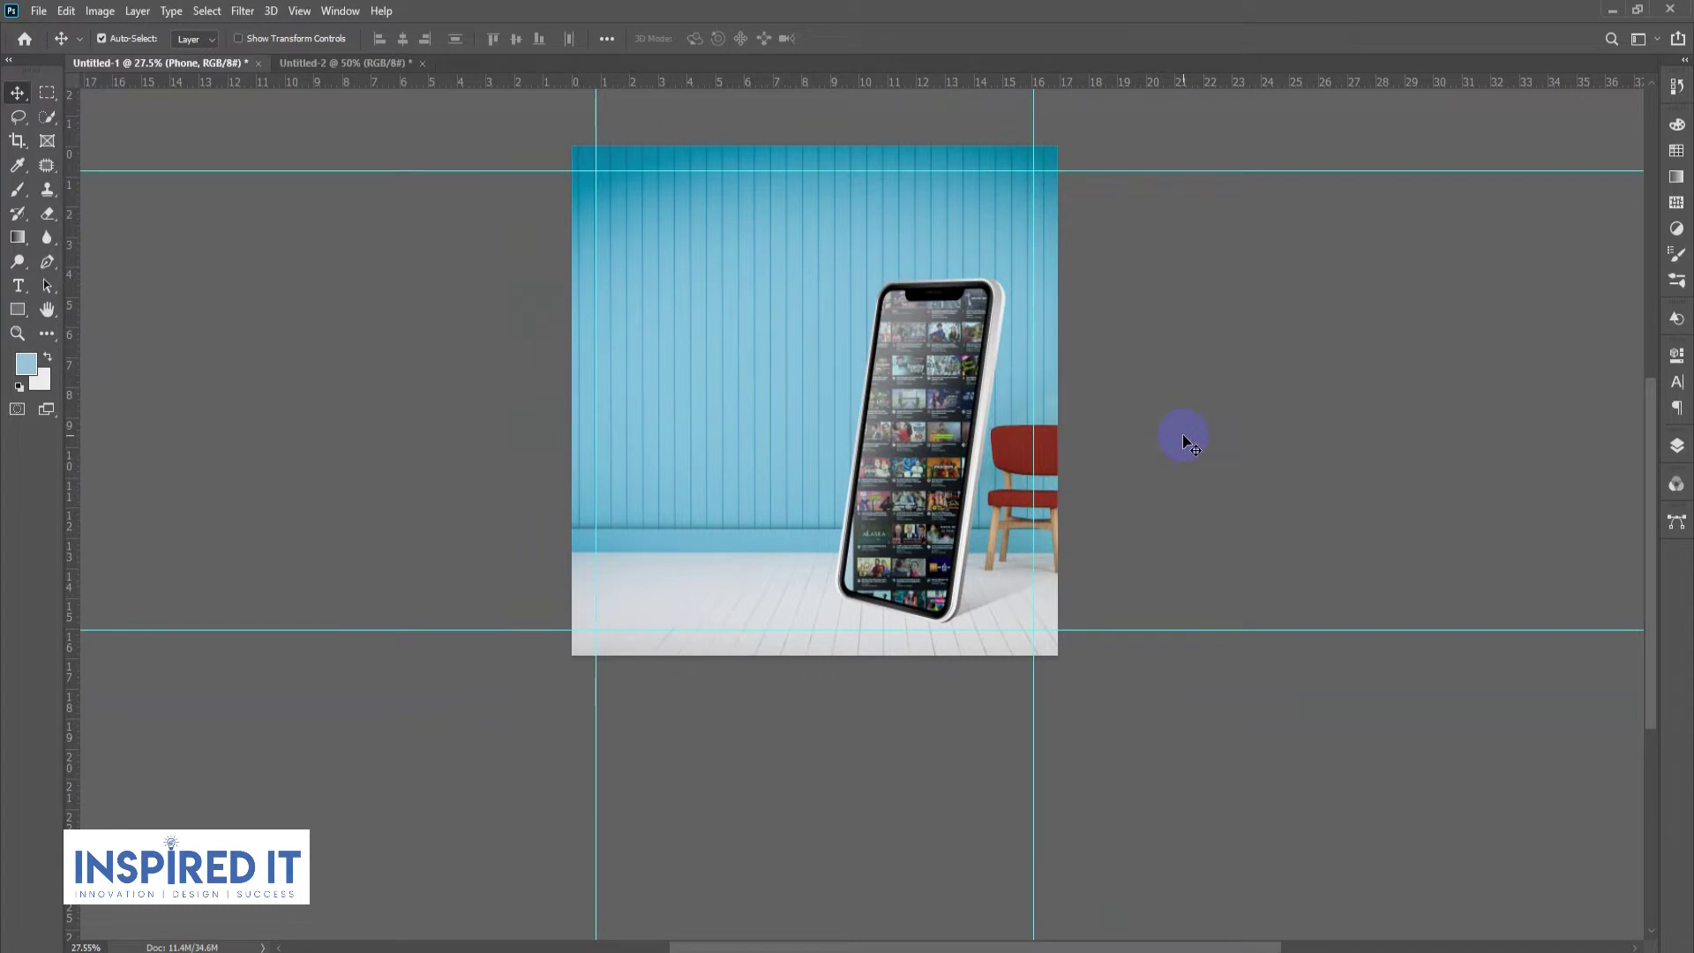
Apply a 10-pixel Gaussian Blur to the room photo layer.
{"action": "left_click", "coordinate": [729, 203]}
{"action": "left_click", "coordinate": [243, 11]}
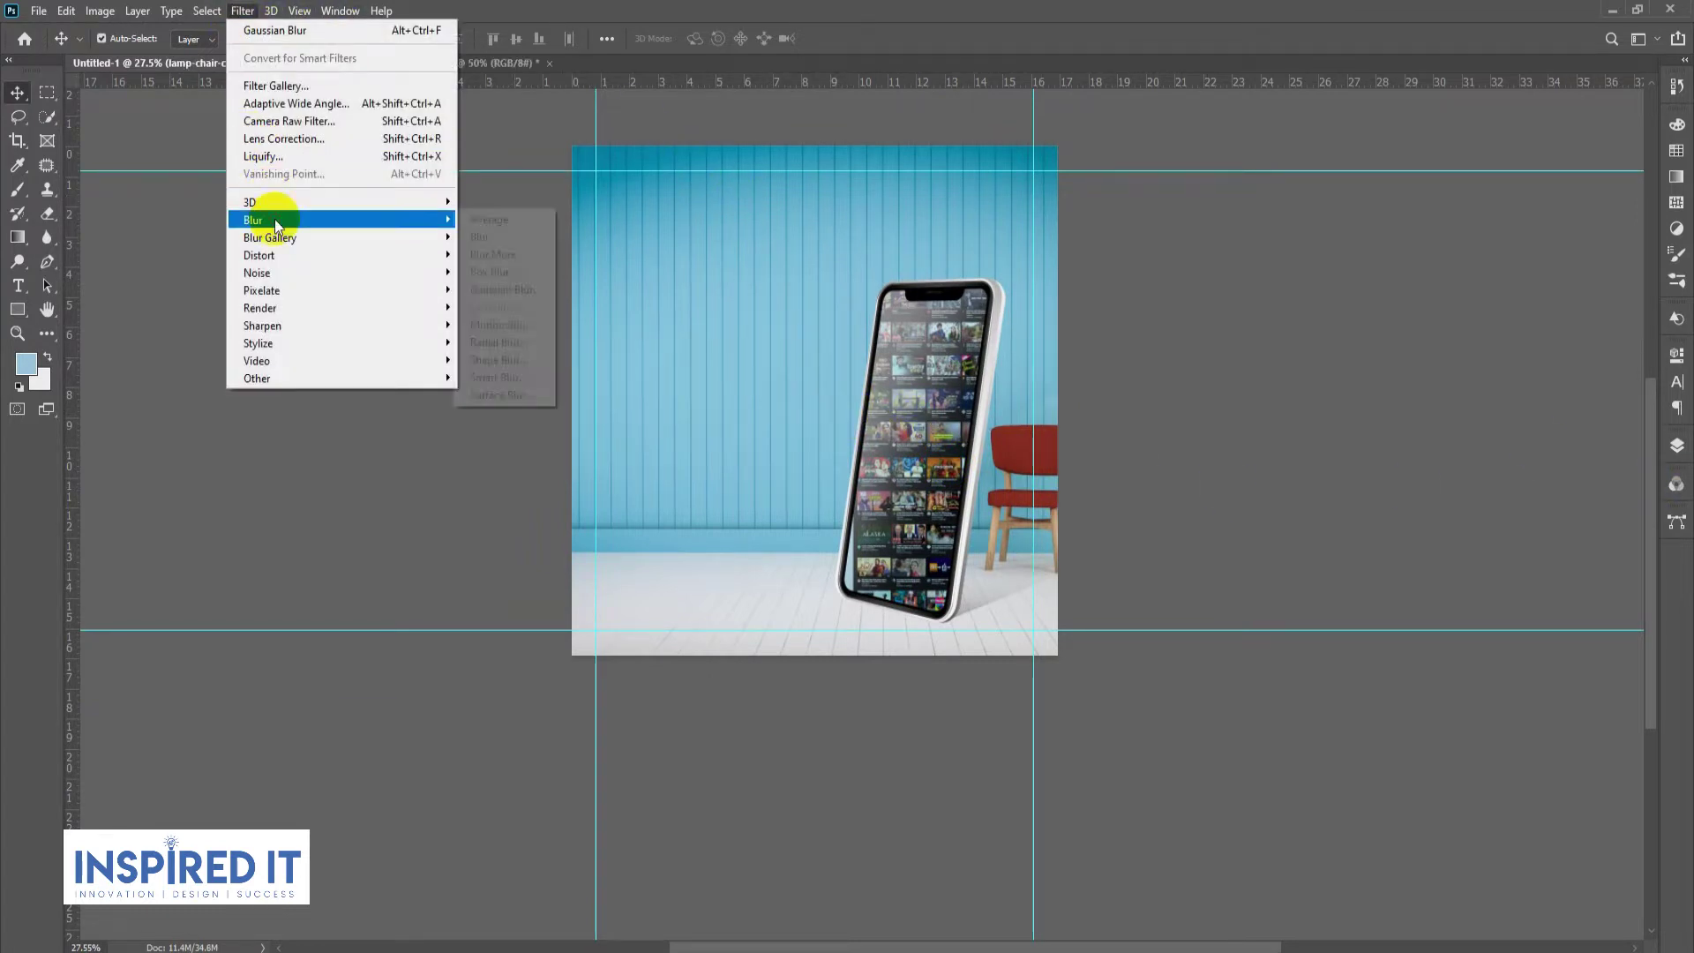
{"action": "left_click", "coordinate": [512, 290]}
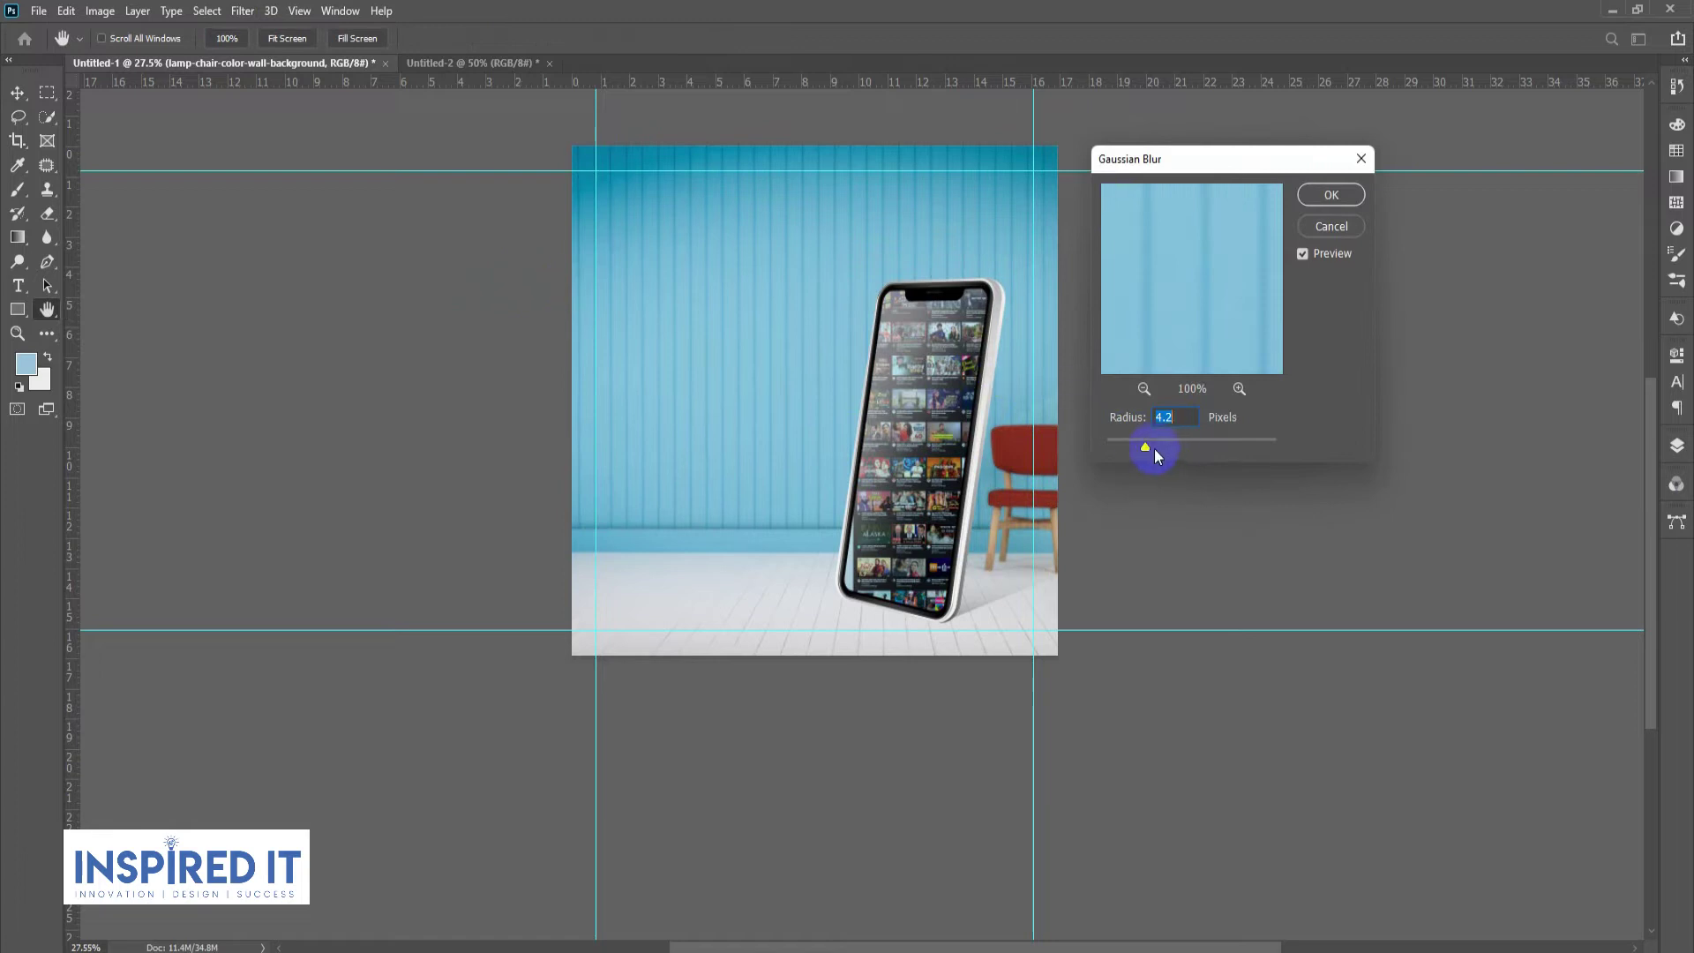
{"action": "left_click_drag", "start_coordinate": [1158, 449], "coordinate": [1173, 447]}
{"action": "left_click", "coordinate": [1332, 195]}
{"action": "scroll", "coordinate": [976, 465], "scroll_direction": "up", "scroll_amount": 3}
{"action": "scroll", "coordinate": [977, 464], "scroll_direction": "down", "scroll_amount": 2}
Scale the phone up to about 35.5% and shift it slightly right and down.
{"action": "left_click_drag", "start_coordinate": [934, 505], "coordinate": [936, 517]}
{"action": "key", "text": "ctrl+t"}
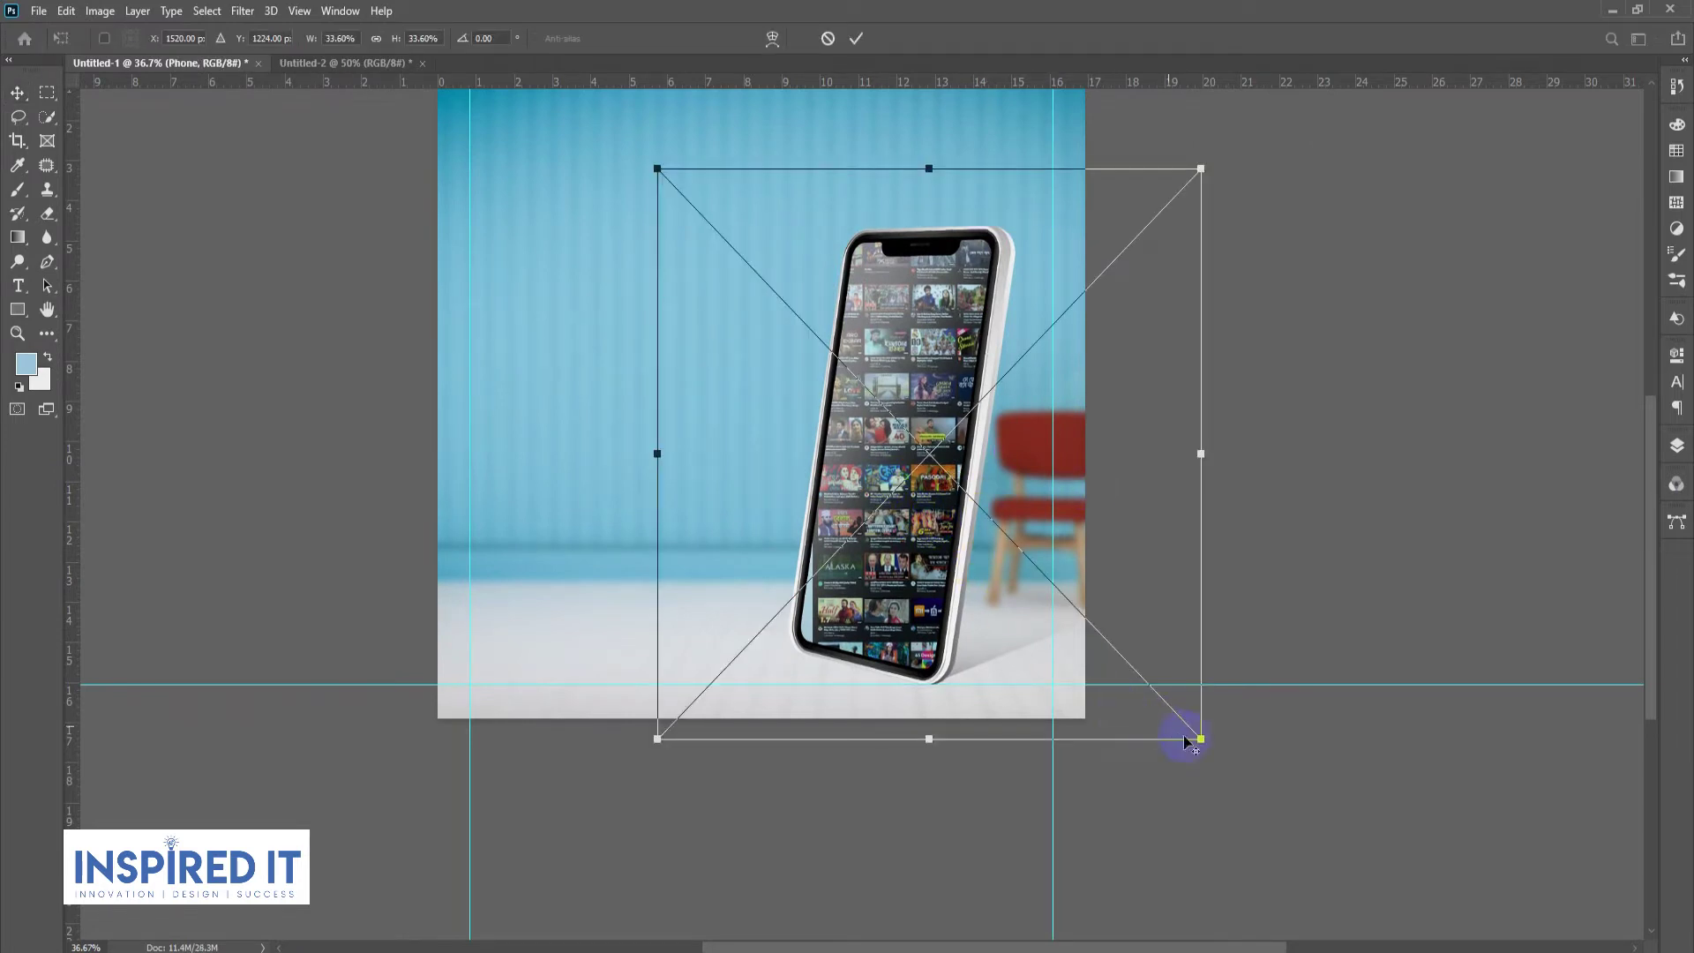
{"action": "left_click_drag", "start_coordinate": [1199, 737], "coordinate": [1212, 746]}
{"action": "left_click_drag", "start_coordinate": [1128, 617], "coordinate": [1132, 647]}
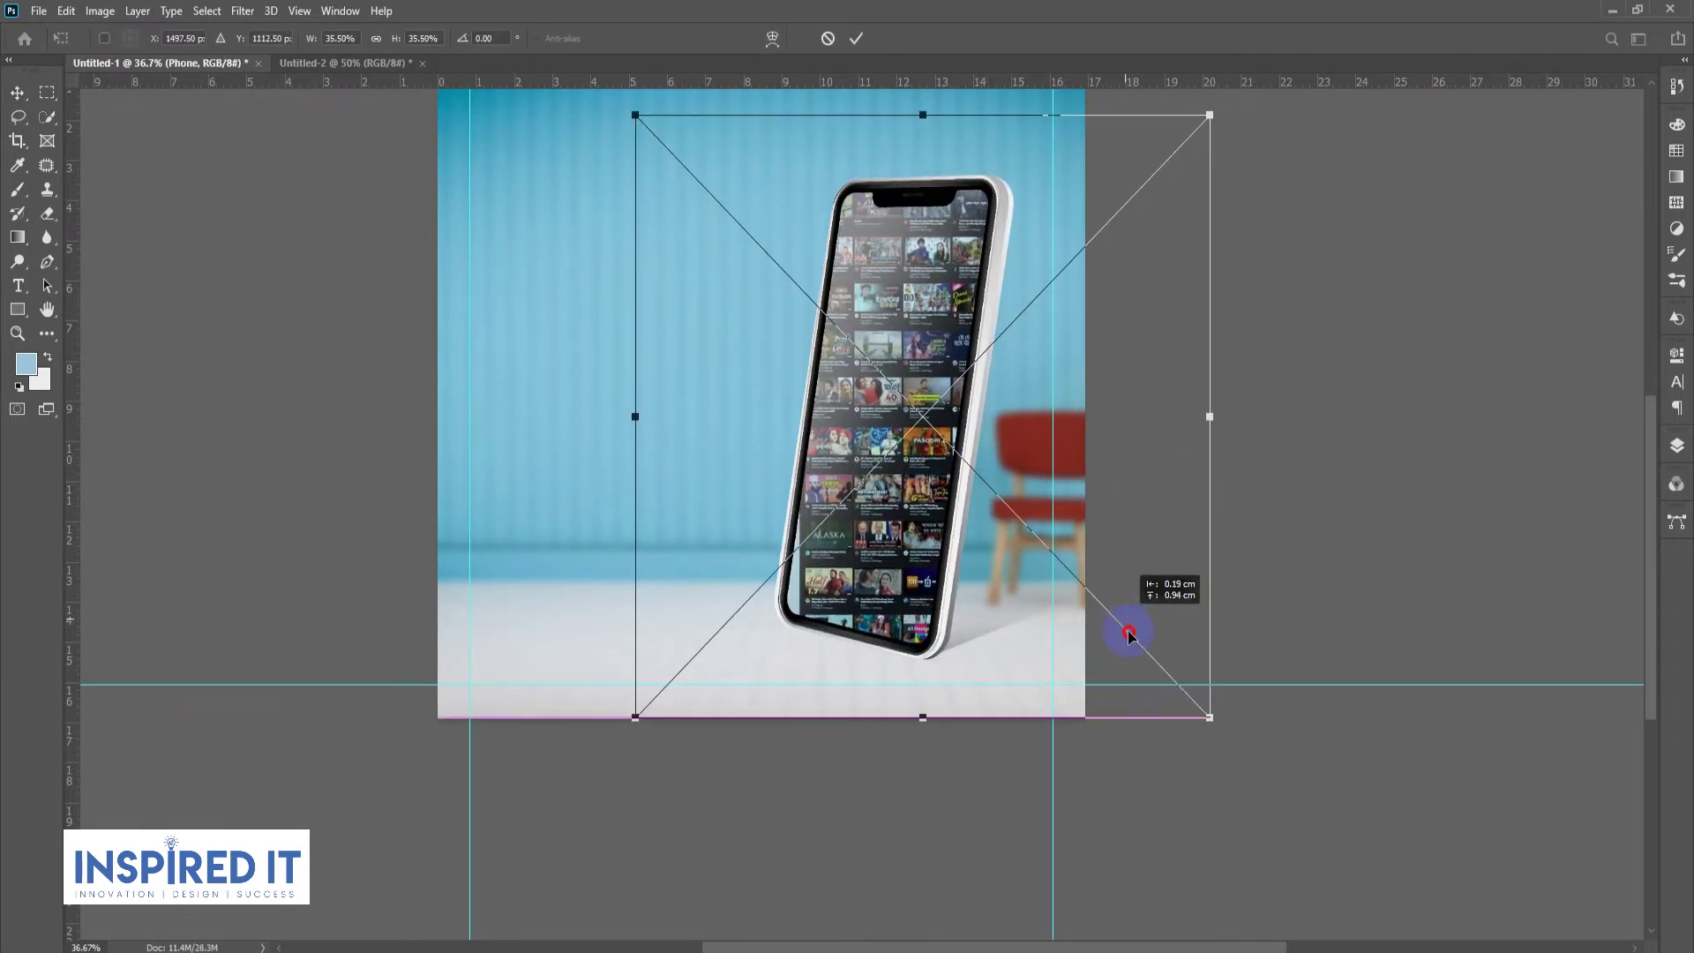
{"action": "key", "text": "Return"}
{"action": "left_click_drag", "start_coordinate": [942, 512], "coordinate": [947, 540]}
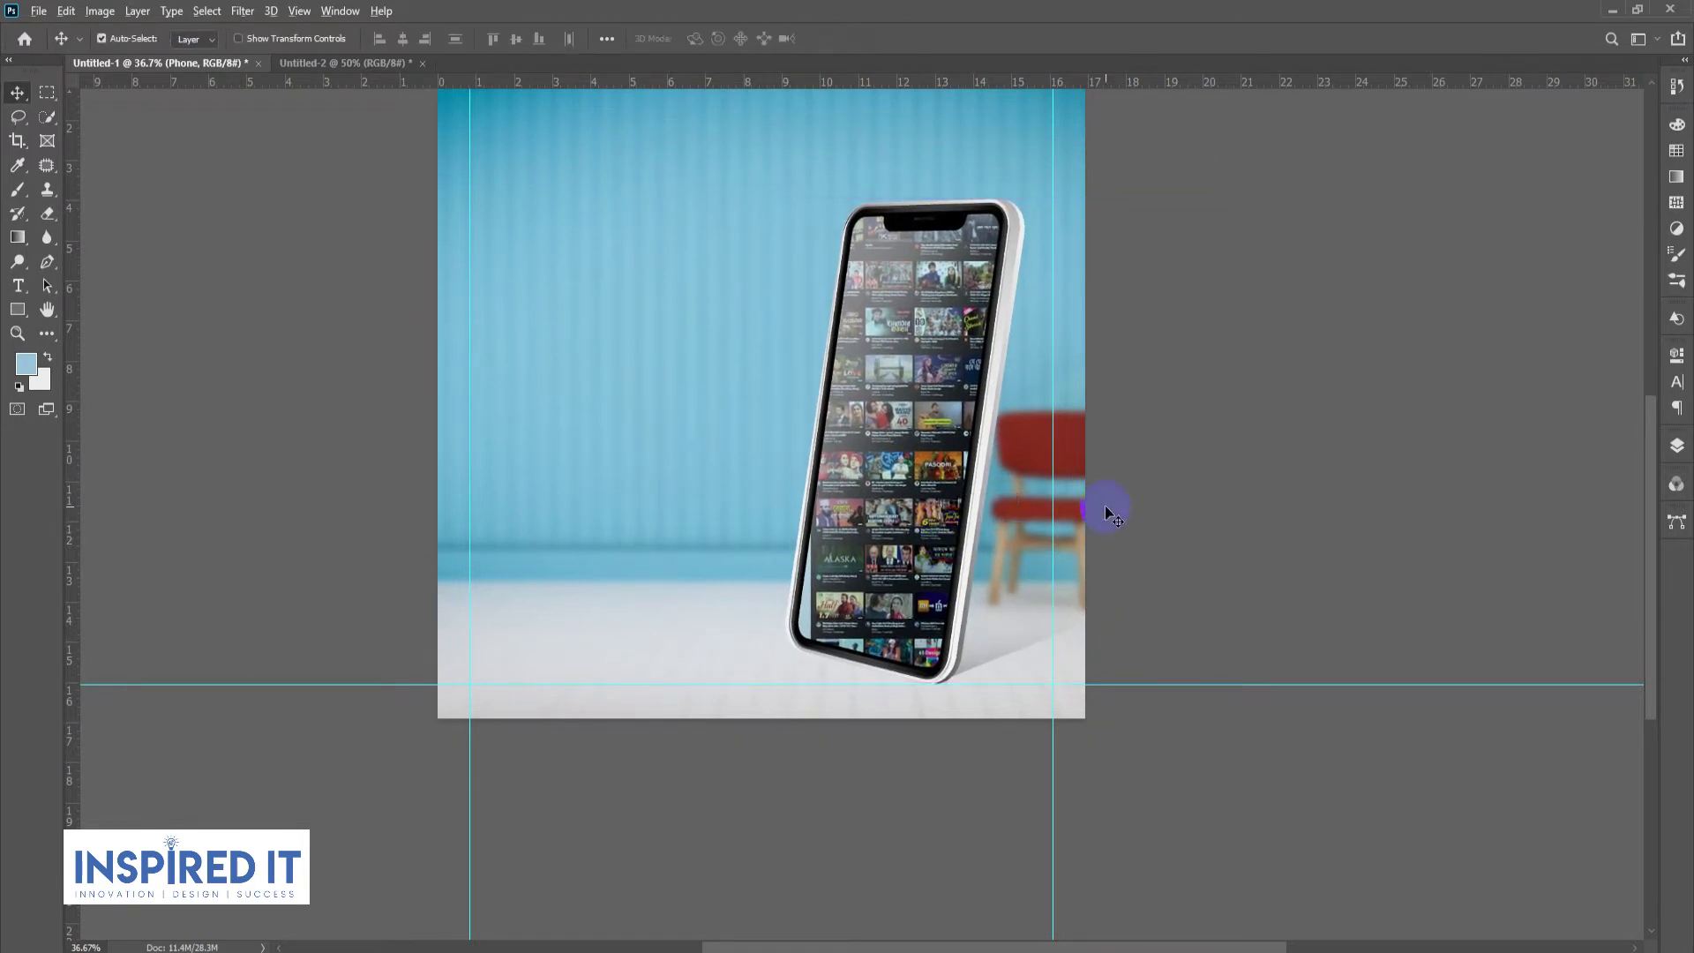
{"action": "scroll", "coordinate": [1141, 474], "scroll_direction": "down", "scroll_amount": 1}
{"action": "left_click", "coordinate": [1144, 483]}
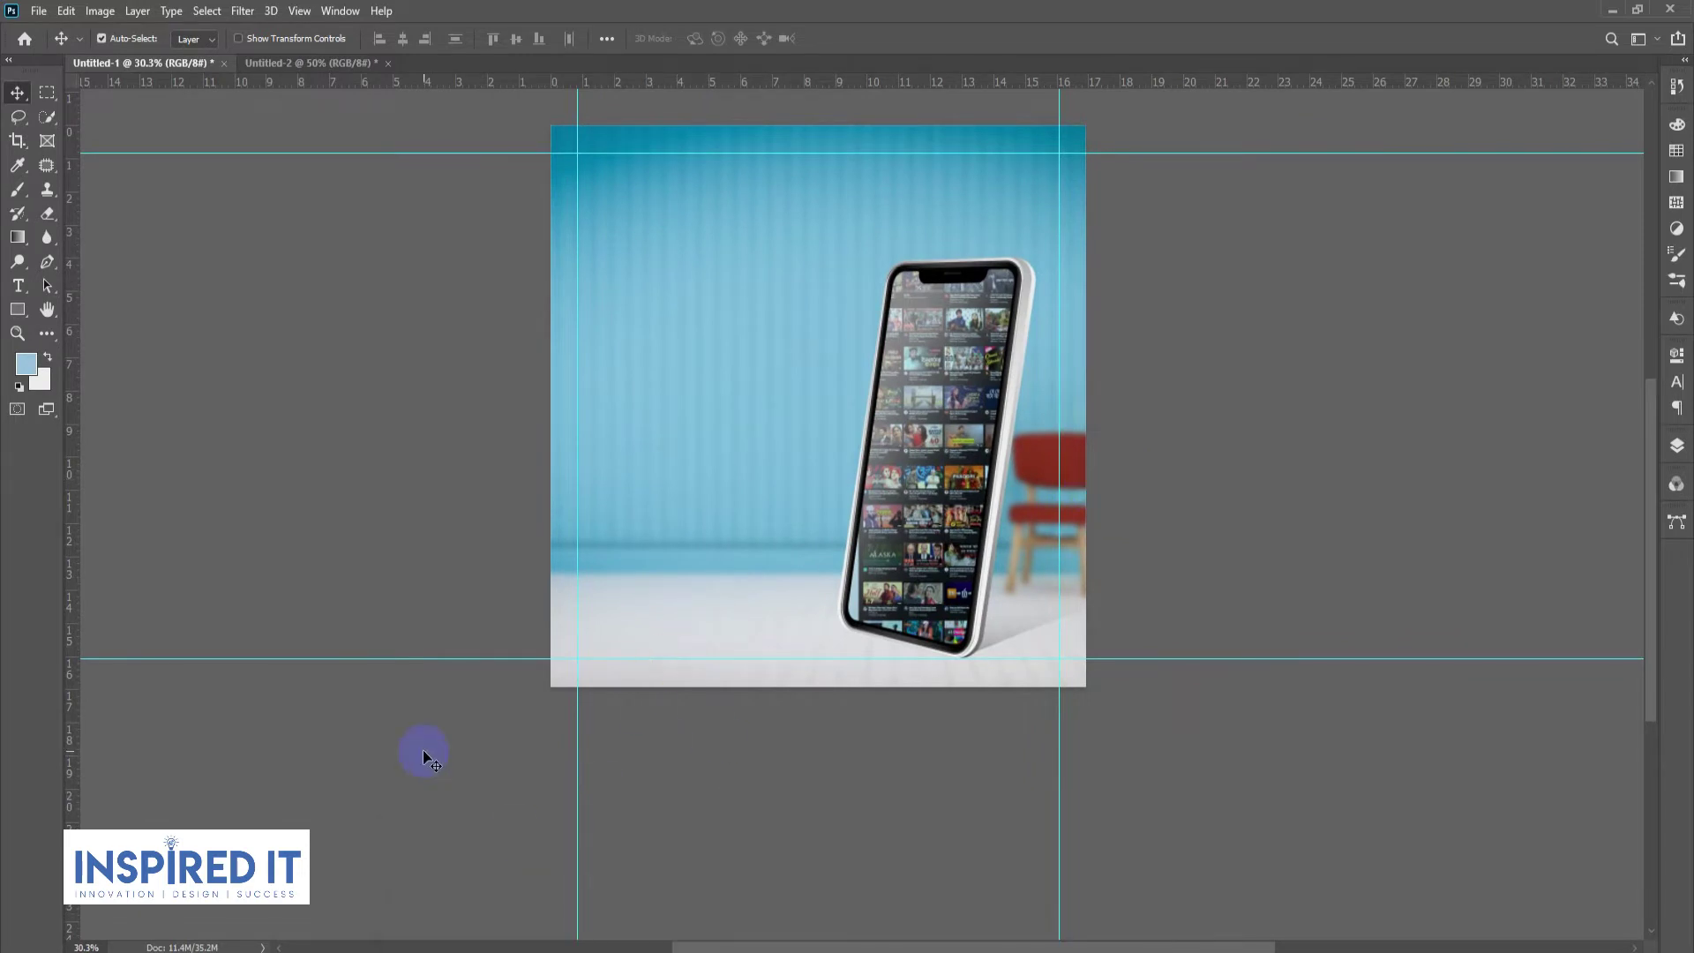
{"action": "key", "text": "ctrl+shift+p"}
Place the Light swirl image across the phone and set its blend mode to Screen.
{"action": "left_click", "coordinate": [299, 167]}
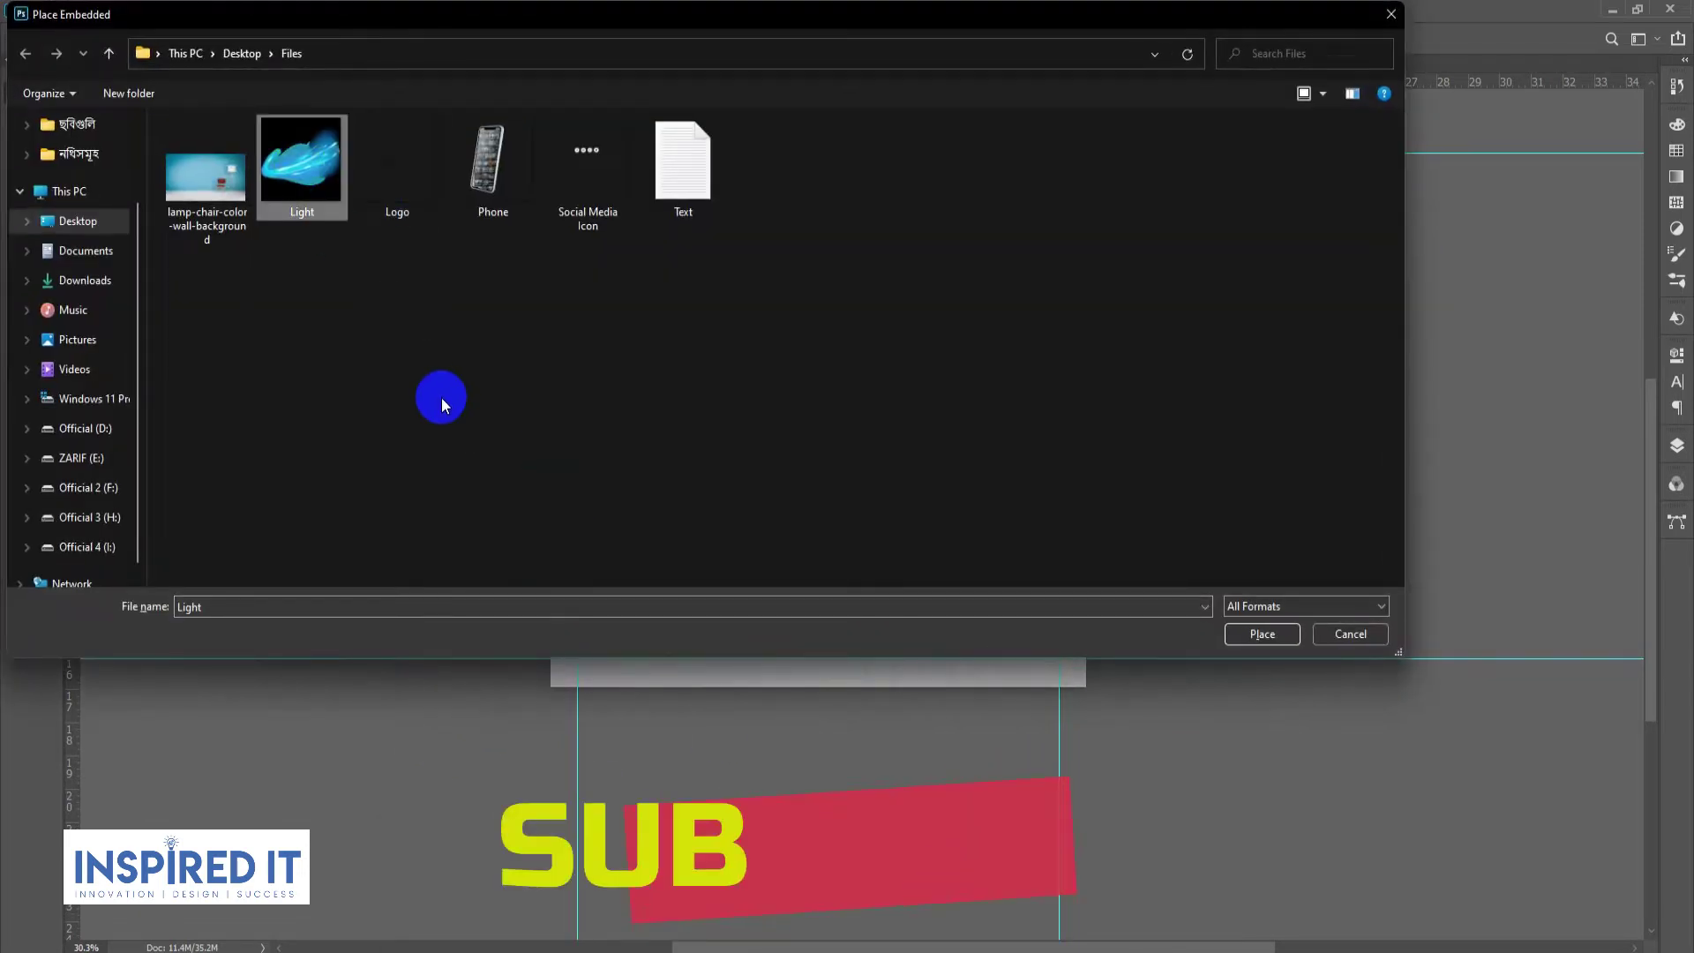
{"action": "left_click", "coordinate": [1238, 628]}
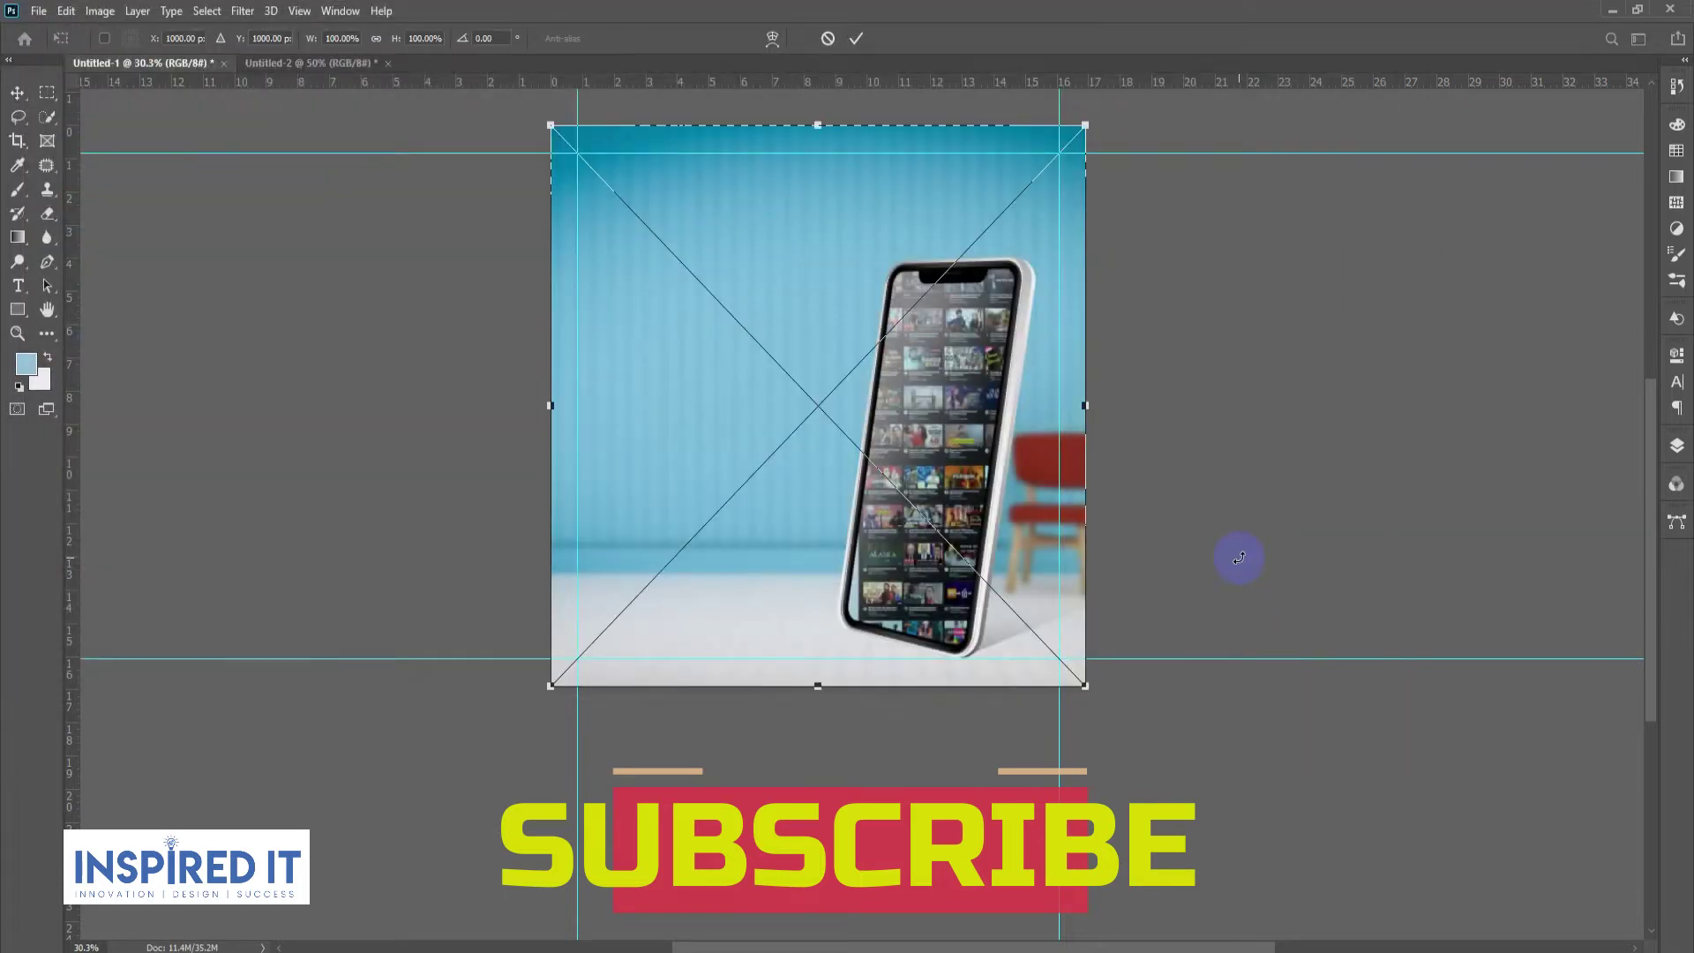
{"action": "left_click_drag", "start_coordinate": [894, 469], "coordinate": [1035, 459]}
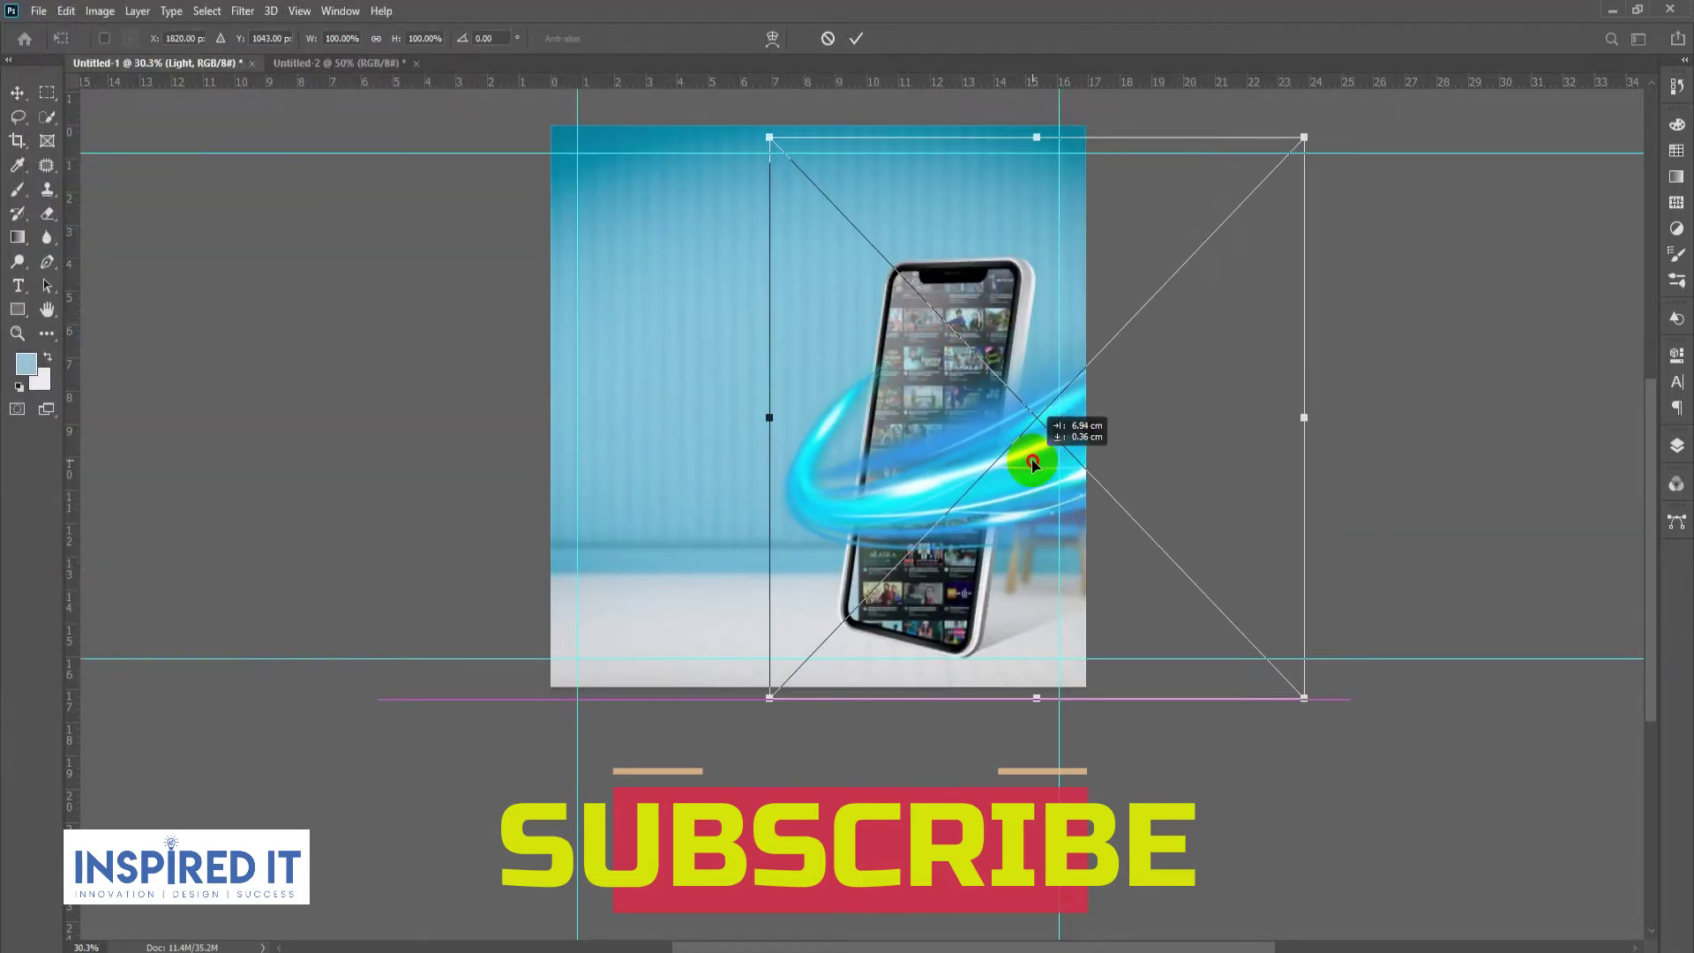
{"action": "key", "text": "Return"}
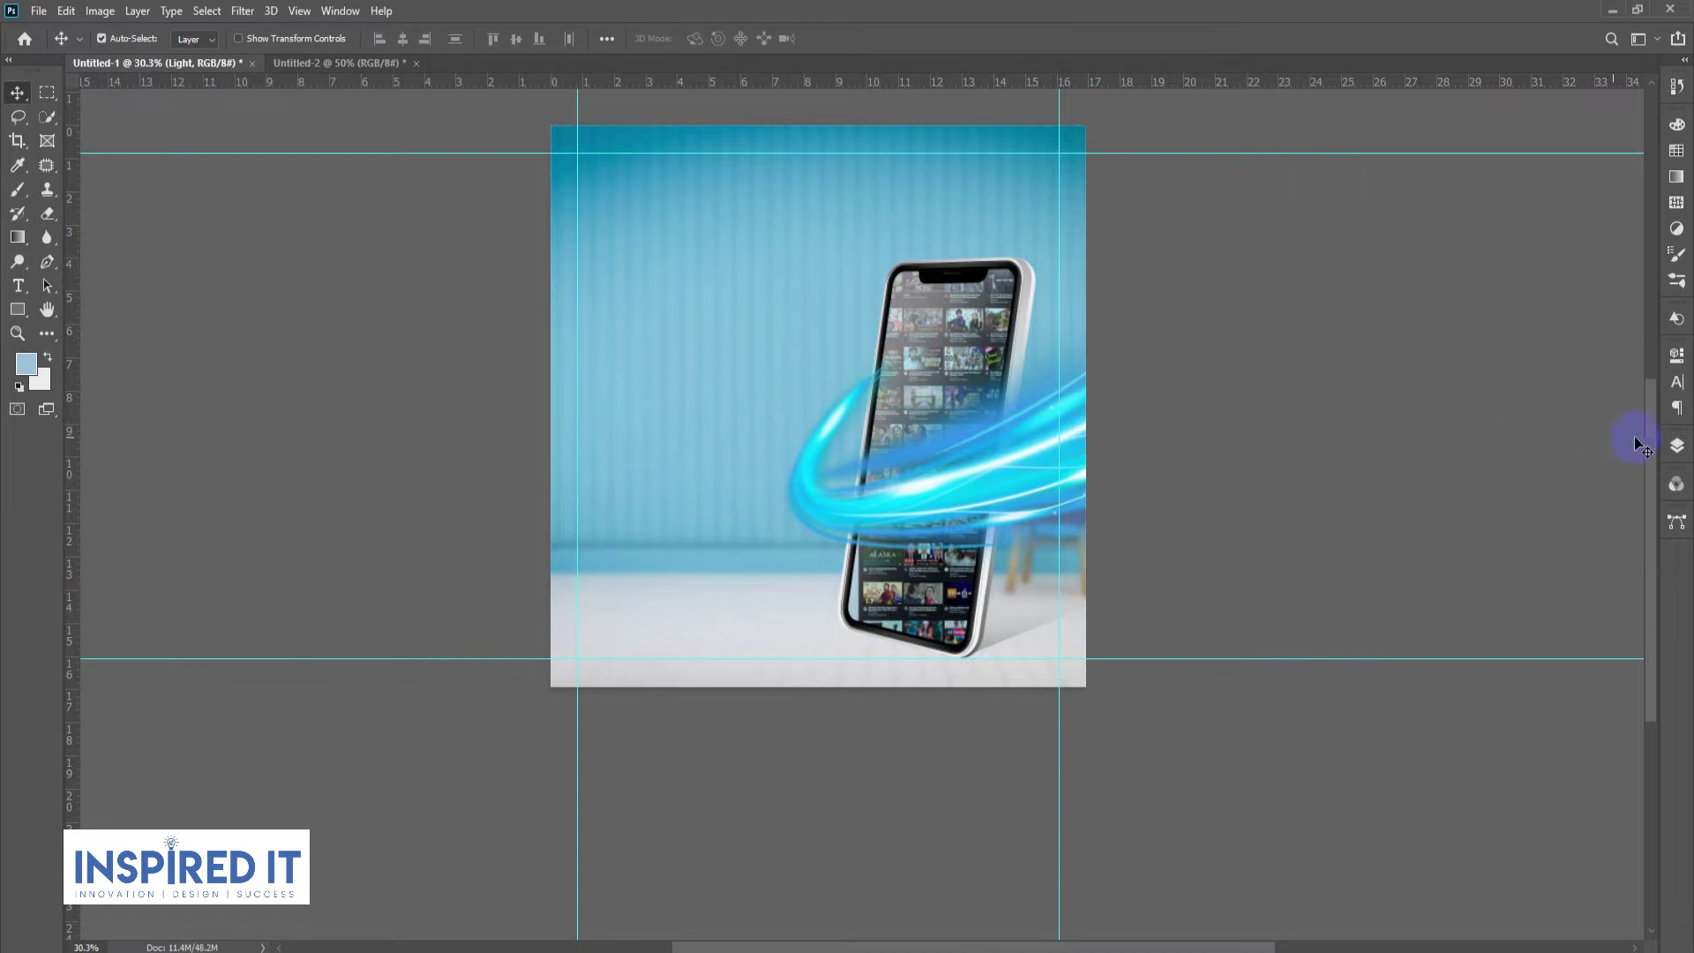
{"action": "left_click", "coordinate": [1677, 446]}
{"action": "left_click", "coordinate": [1528, 500]}
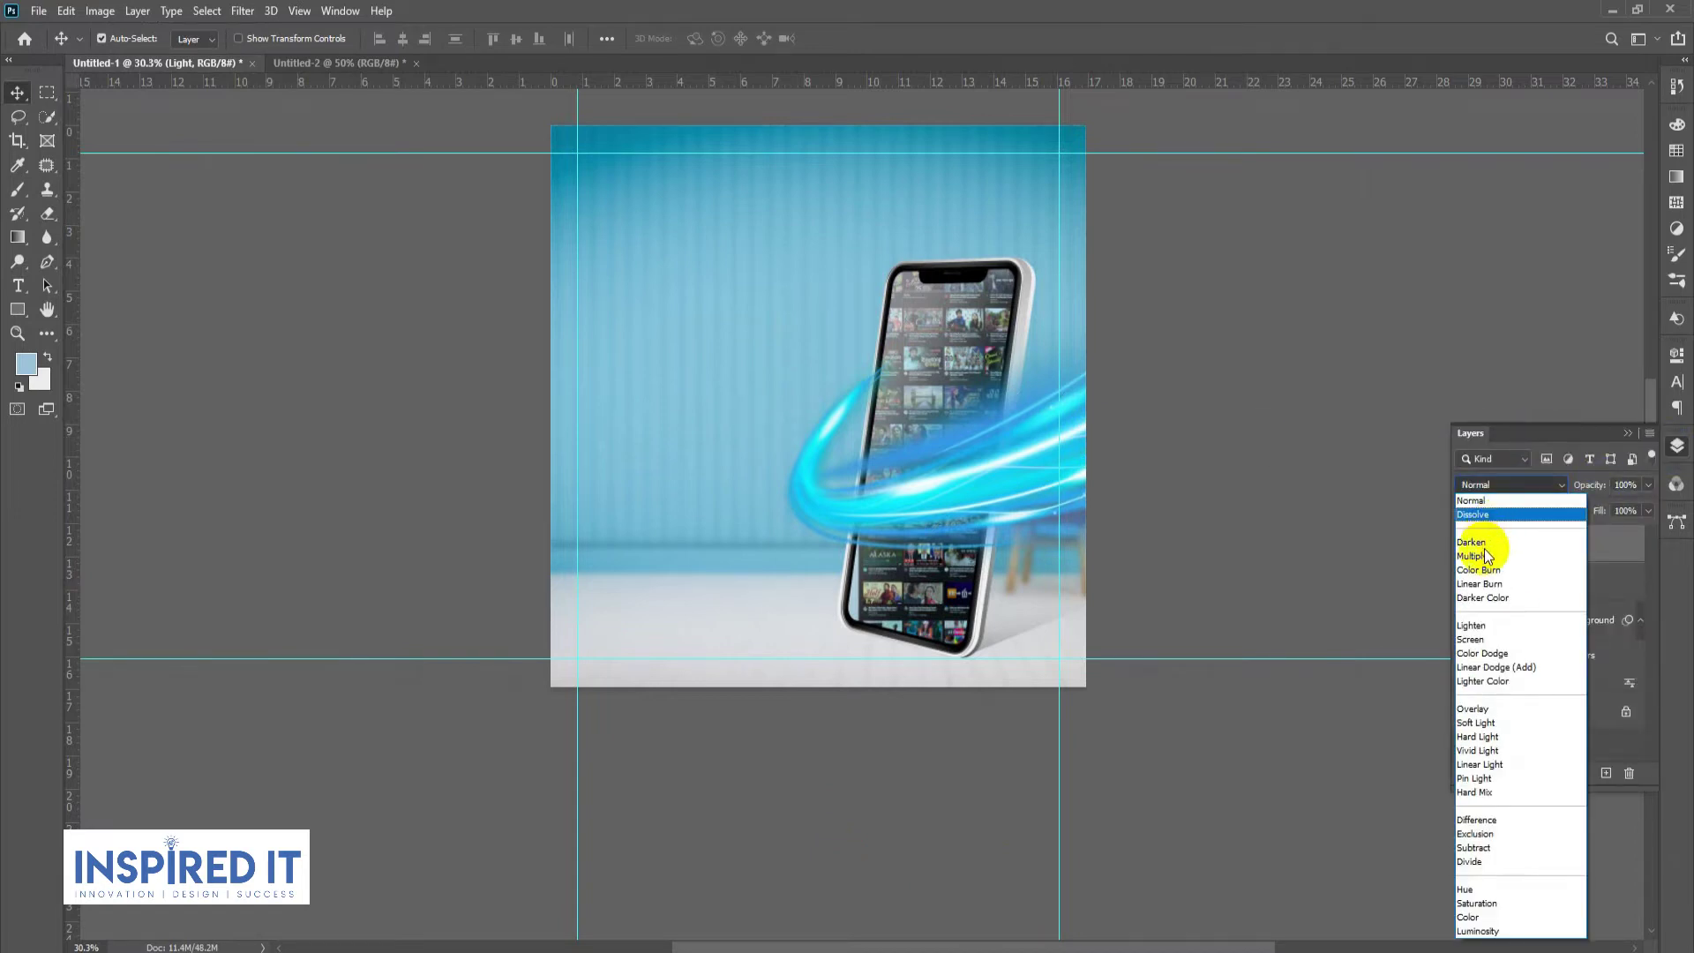
{"action": "left_click", "coordinate": [1471, 639]}
{"action": "left_click", "coordinate": [1271, 417]}
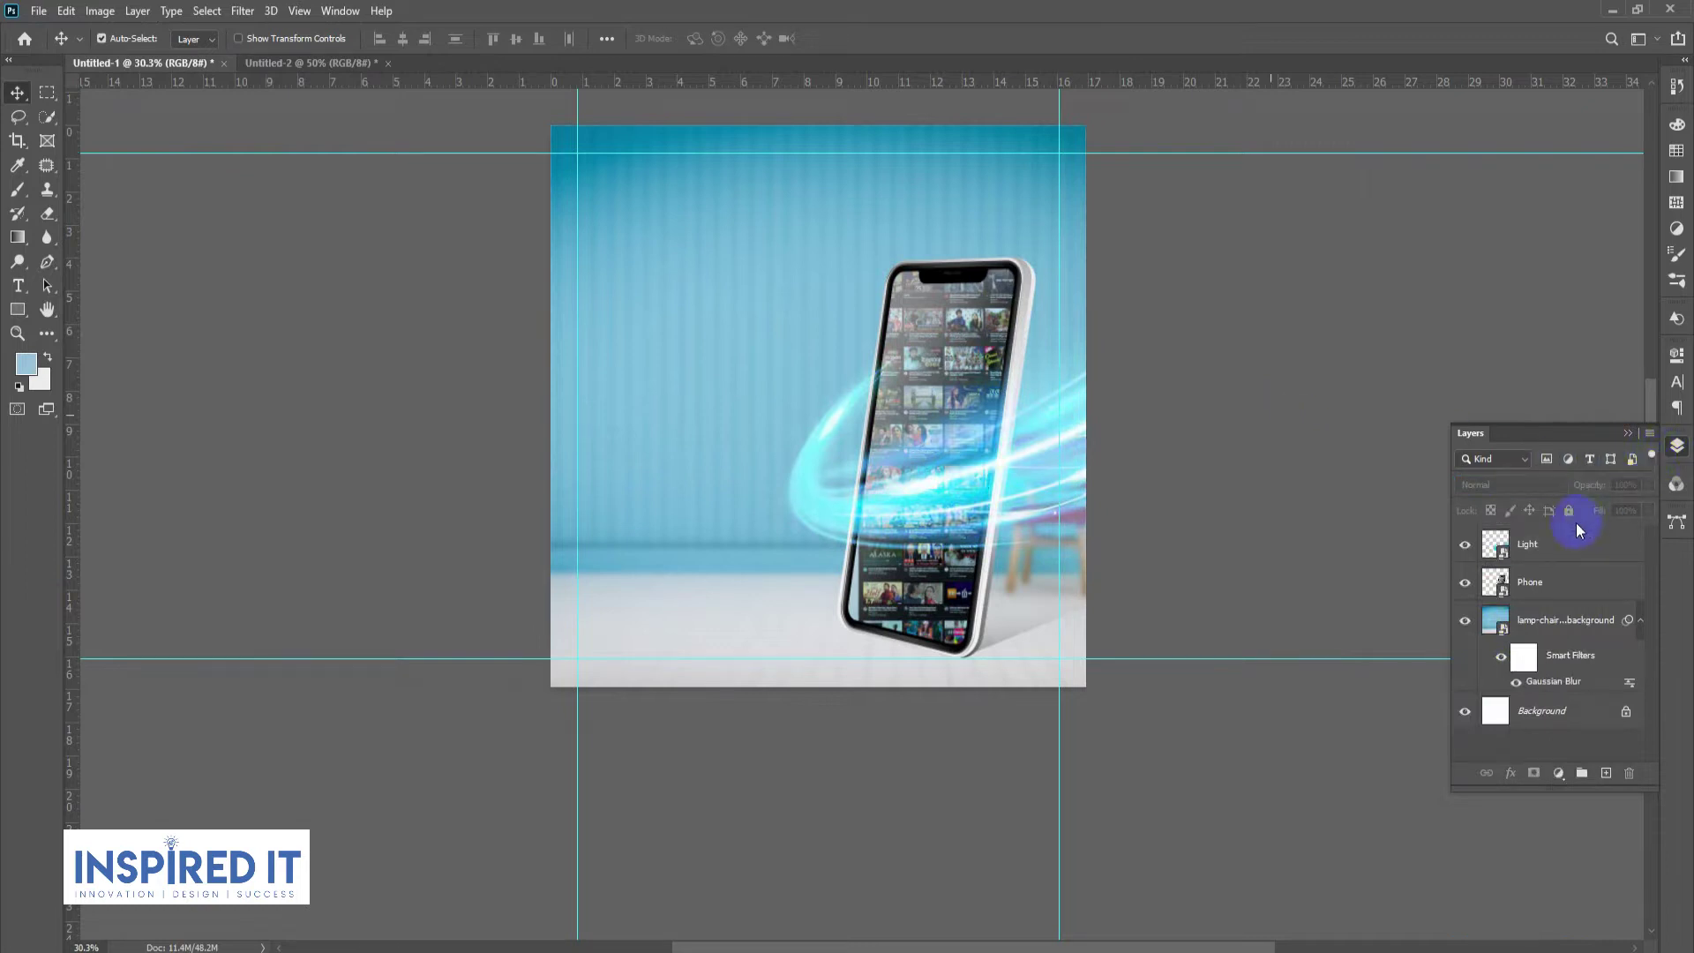
{"action": "left_click", "coordinate": [1559, 772]}
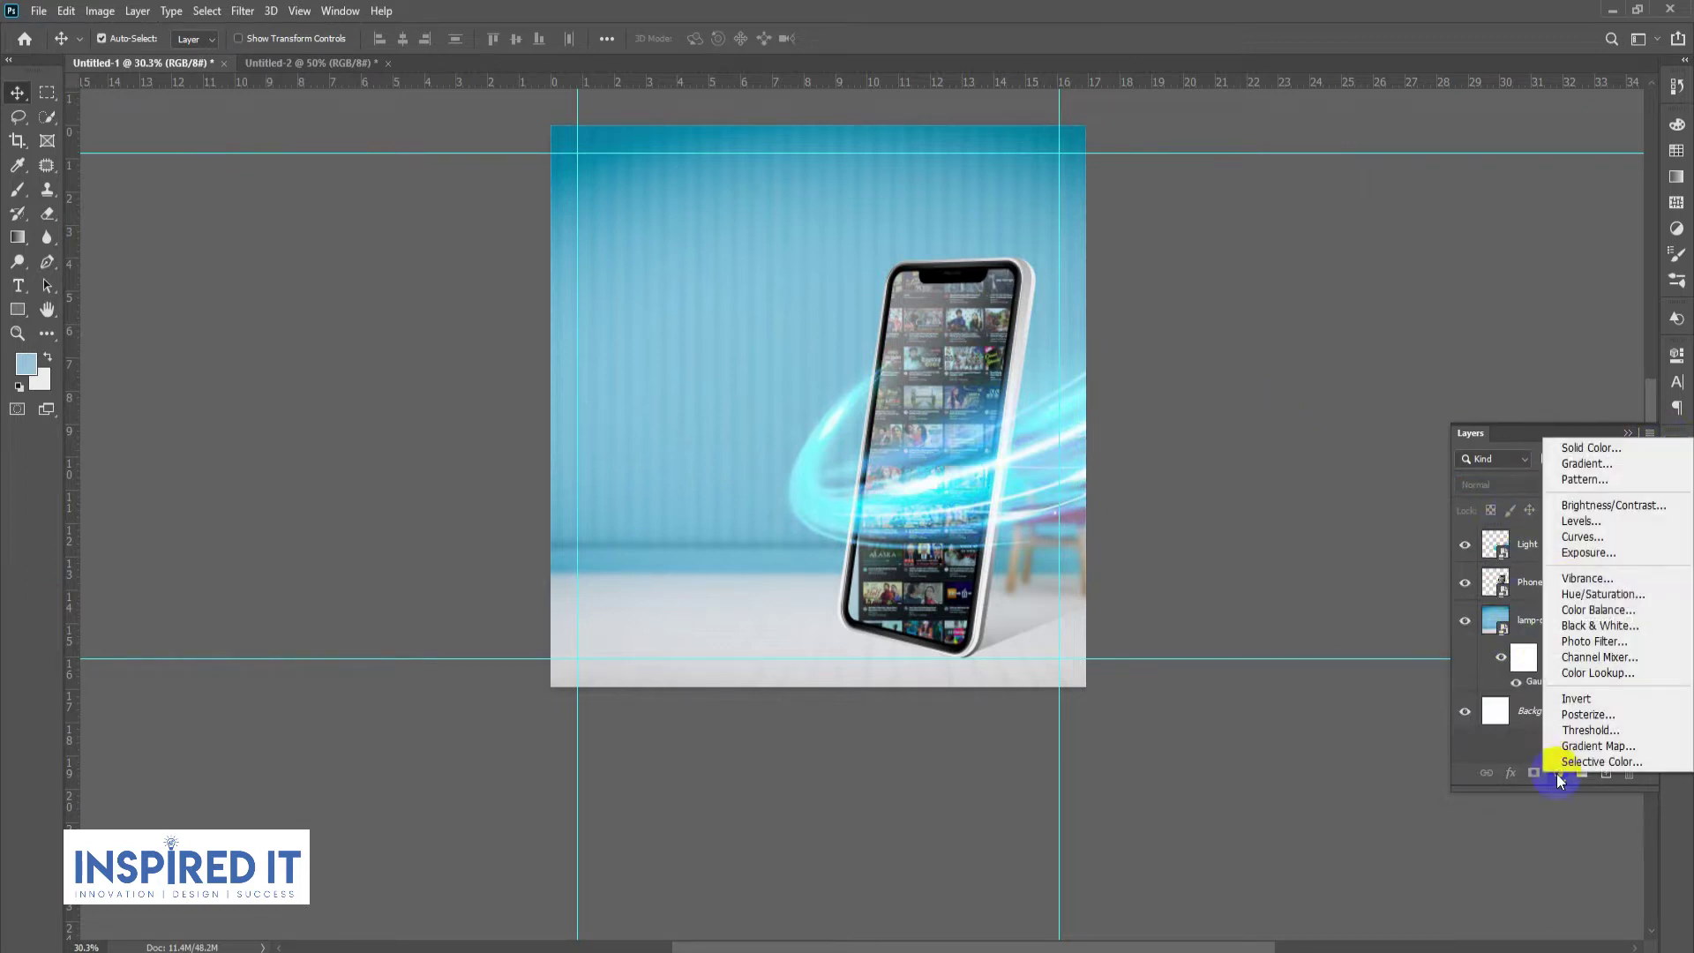
Clip a Black & White adjustment to the Light layer and nudge the swirl slightly right.
{"action": "left_click", "coordinate": [1589, 626]}
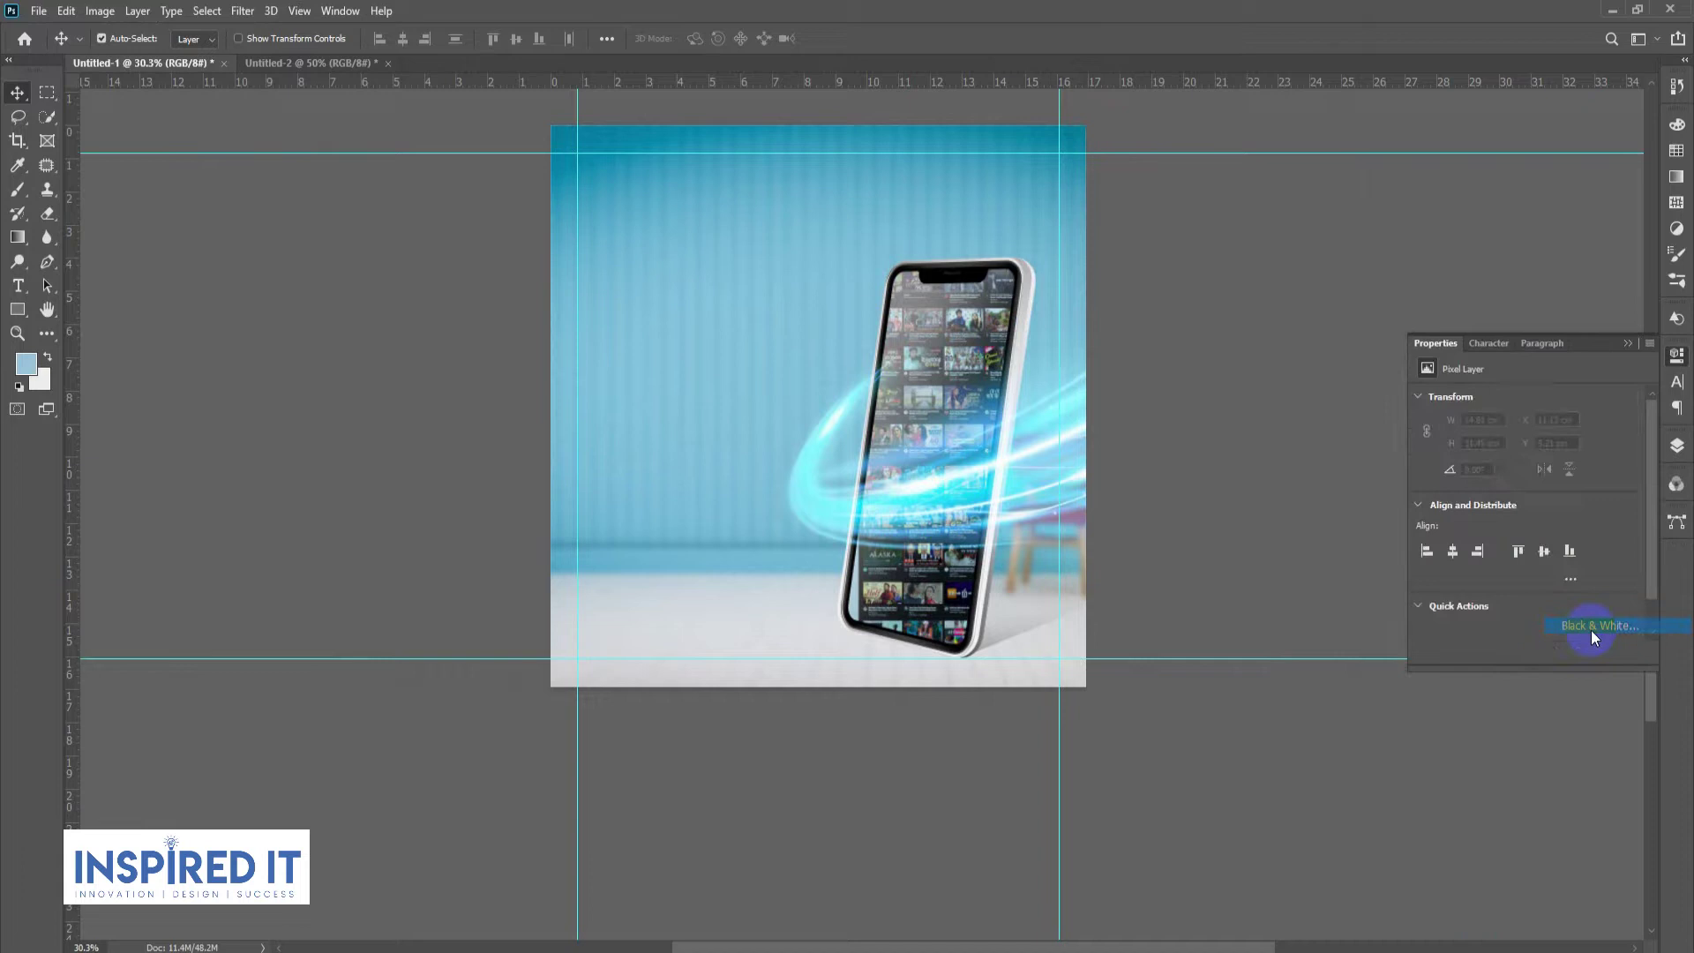
{"action": "left_click", "coordinate": [1681, 367]}
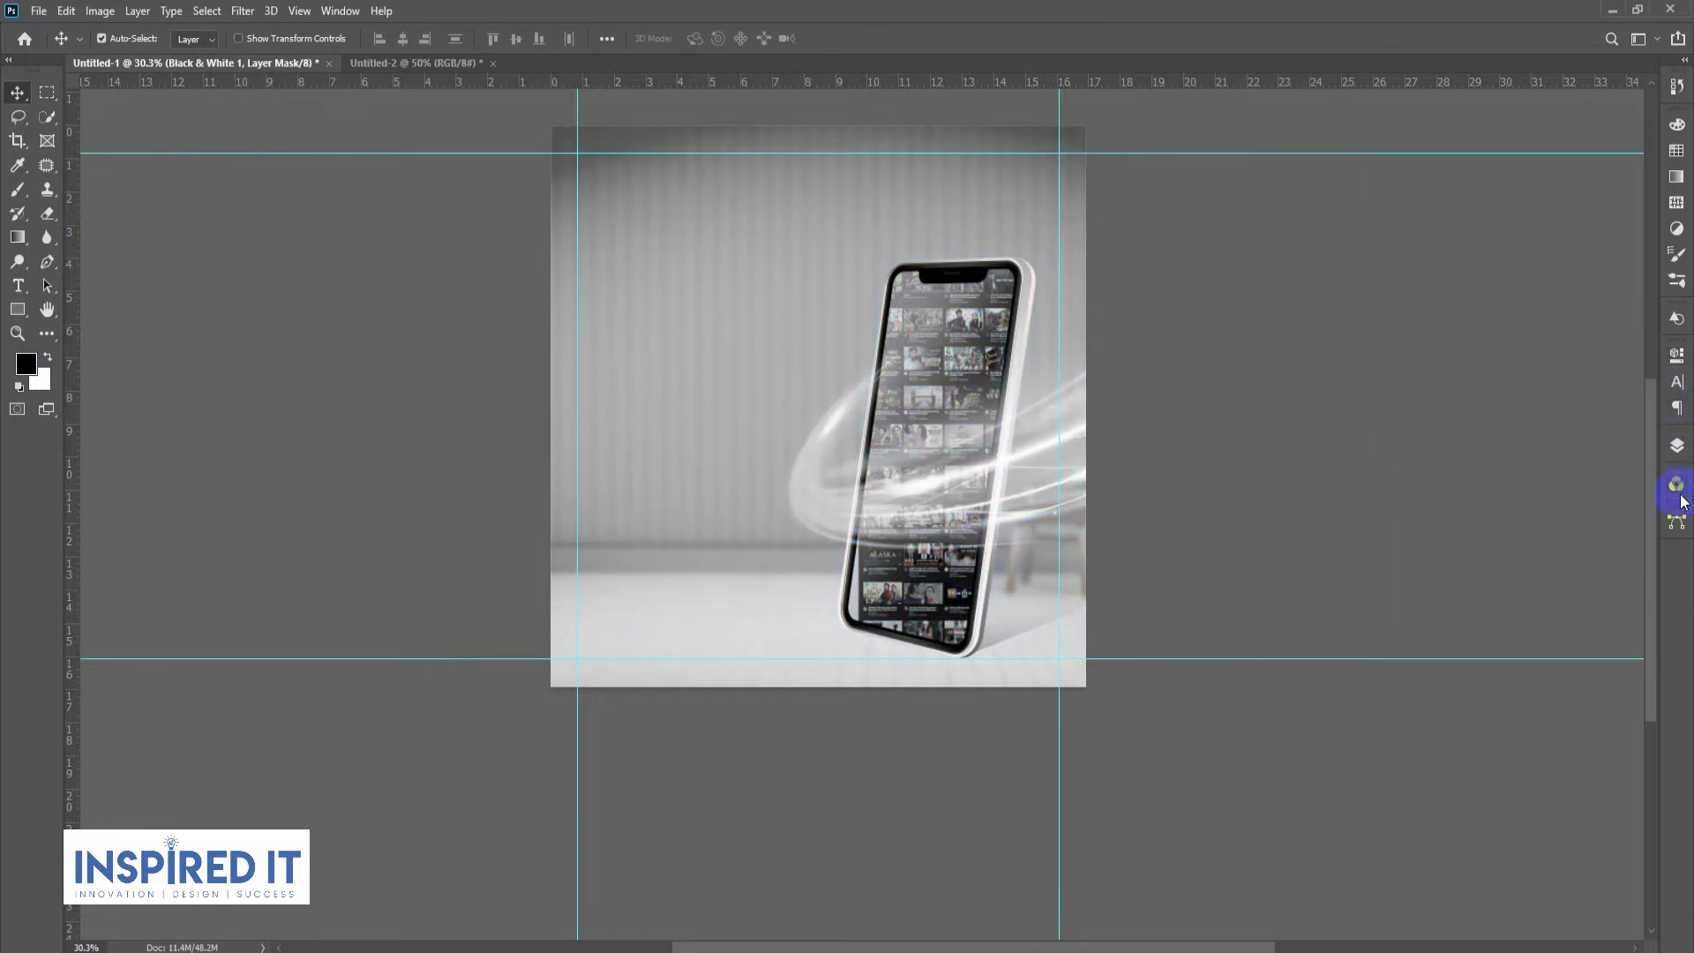
{"action": "left_click", "coordinate": [1676, 449]}
{"action": "left_click", "coordinate": [1567, 561], "text": "alt"}
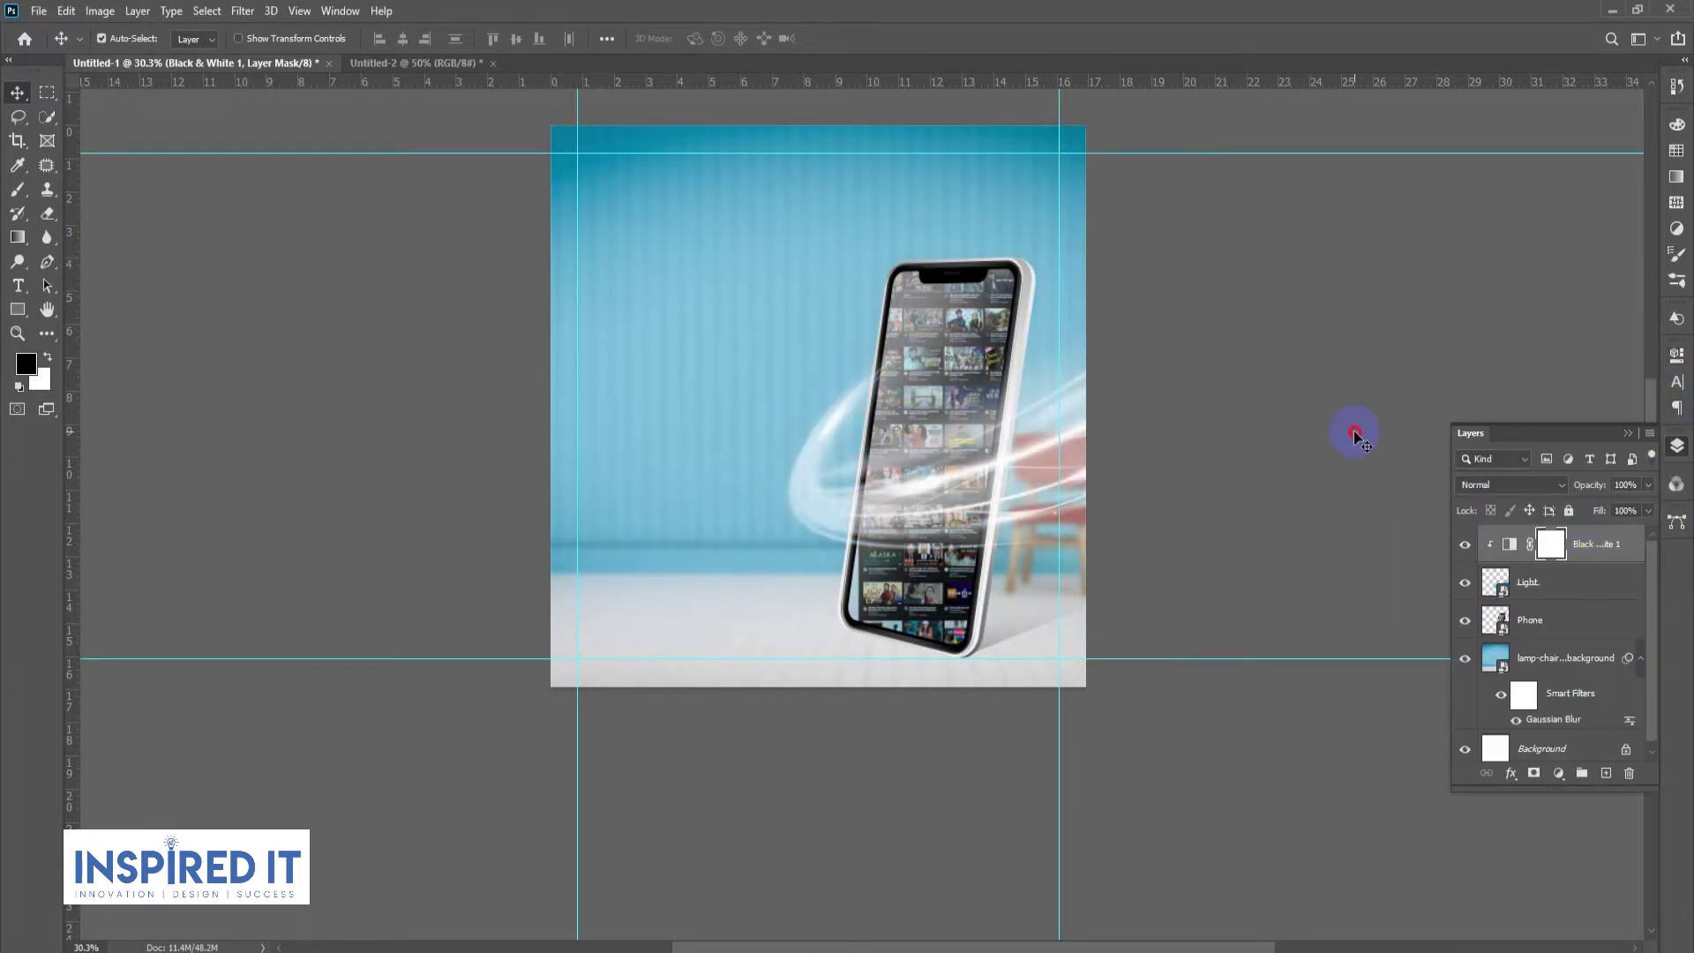
{"action": "scroll", "coordinate": [827, 441], "scroll_direction": "up", "scroll_amount": 3}
{"action": "left_click_drag", "start_coordinate": [834, 421], "coordinate": [861, 416]}
Load the phone's outline as a selection and rasterize the Light layer.
{"action": "scroll", "coordinate": [998, 380], "scroll_direction": "down", "scroll_amount": 3}
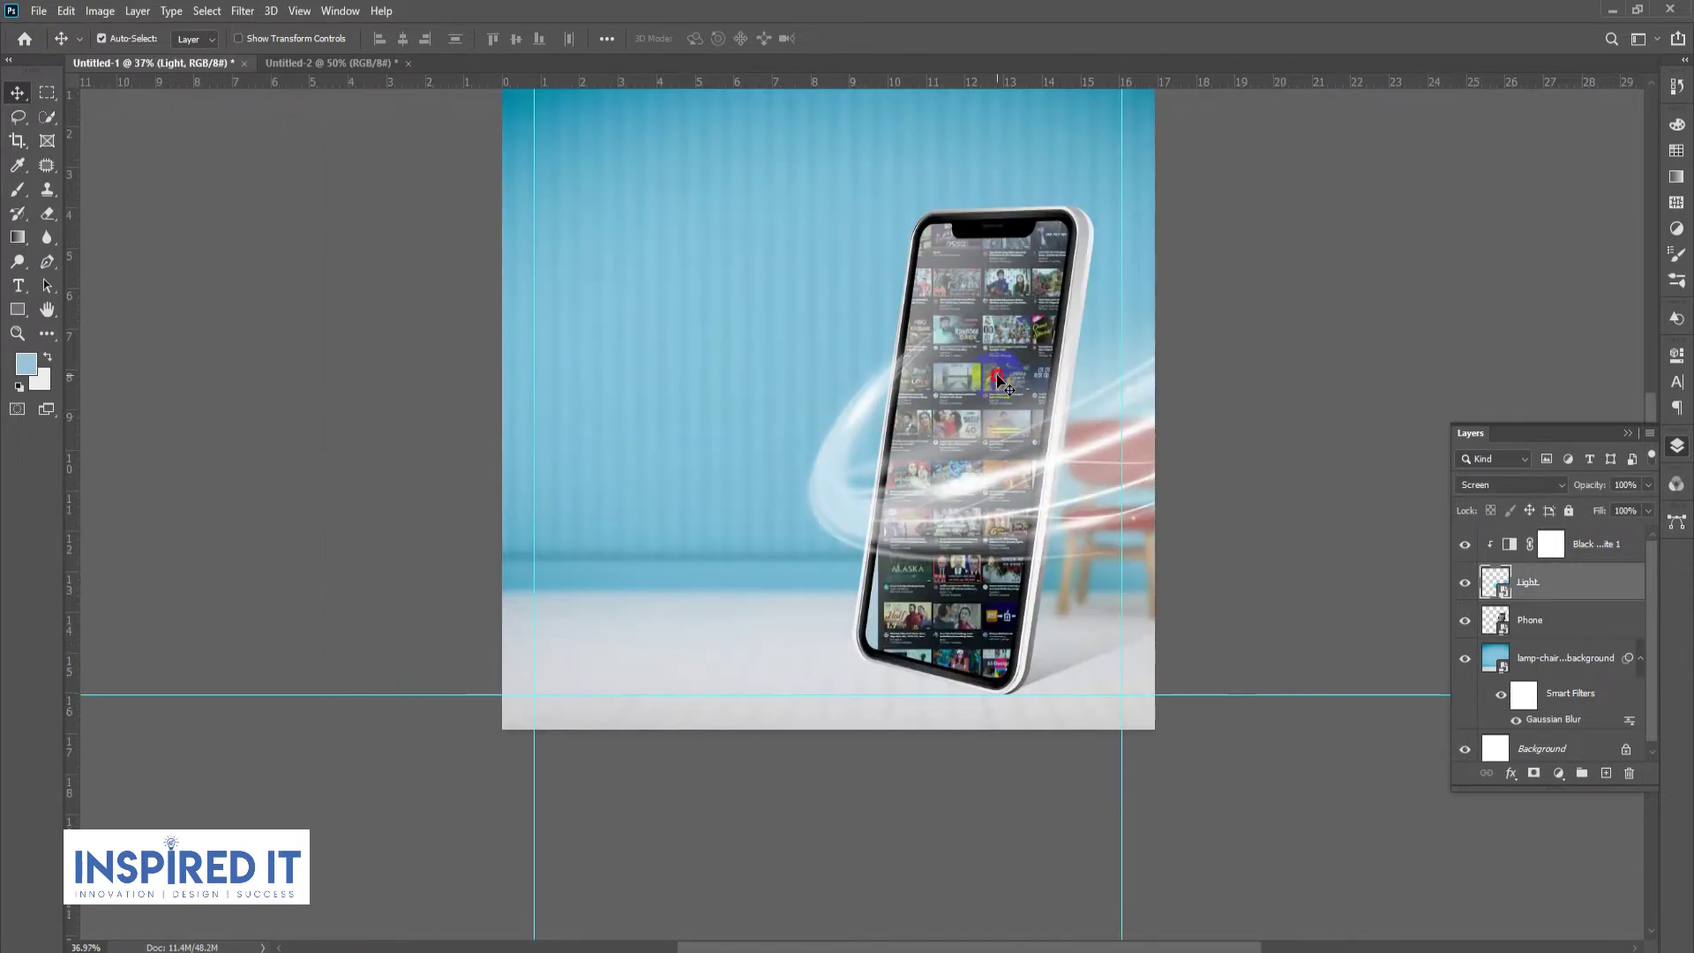
{"action": "key", "text": "alt+bracketleft"}
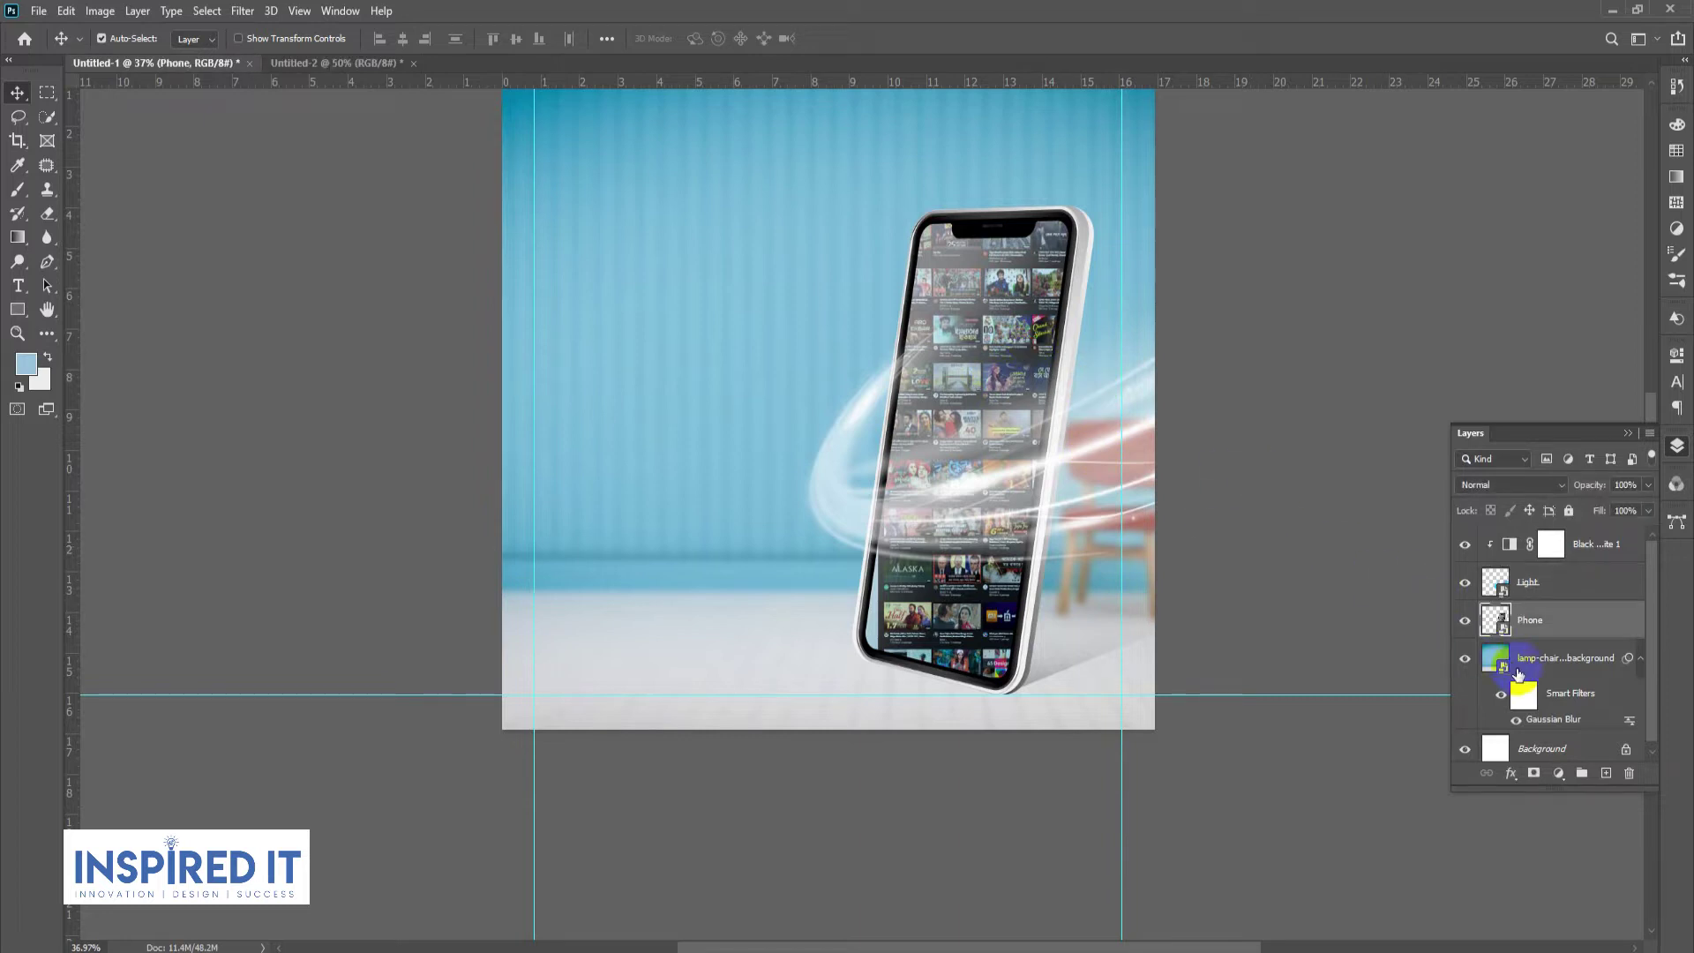
{"action": "left_click", "coordinate": [1495, 621], "text": "ctrl"}
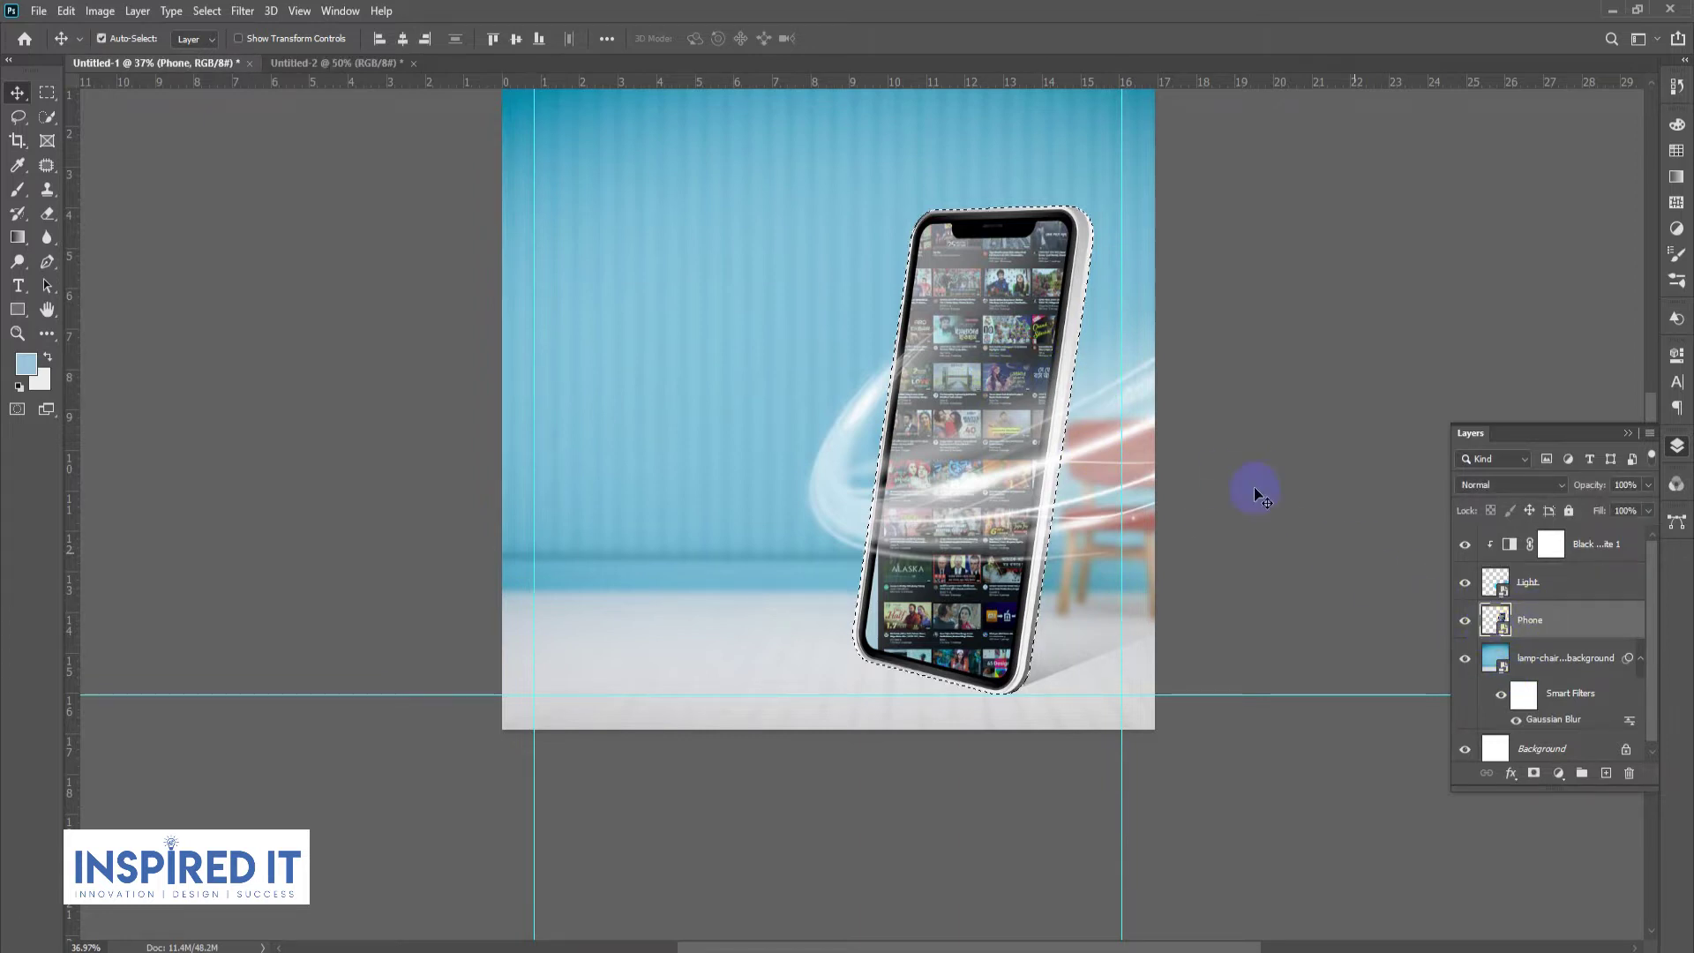
{"action": "right_click", "coordinate": [1575, 583]}
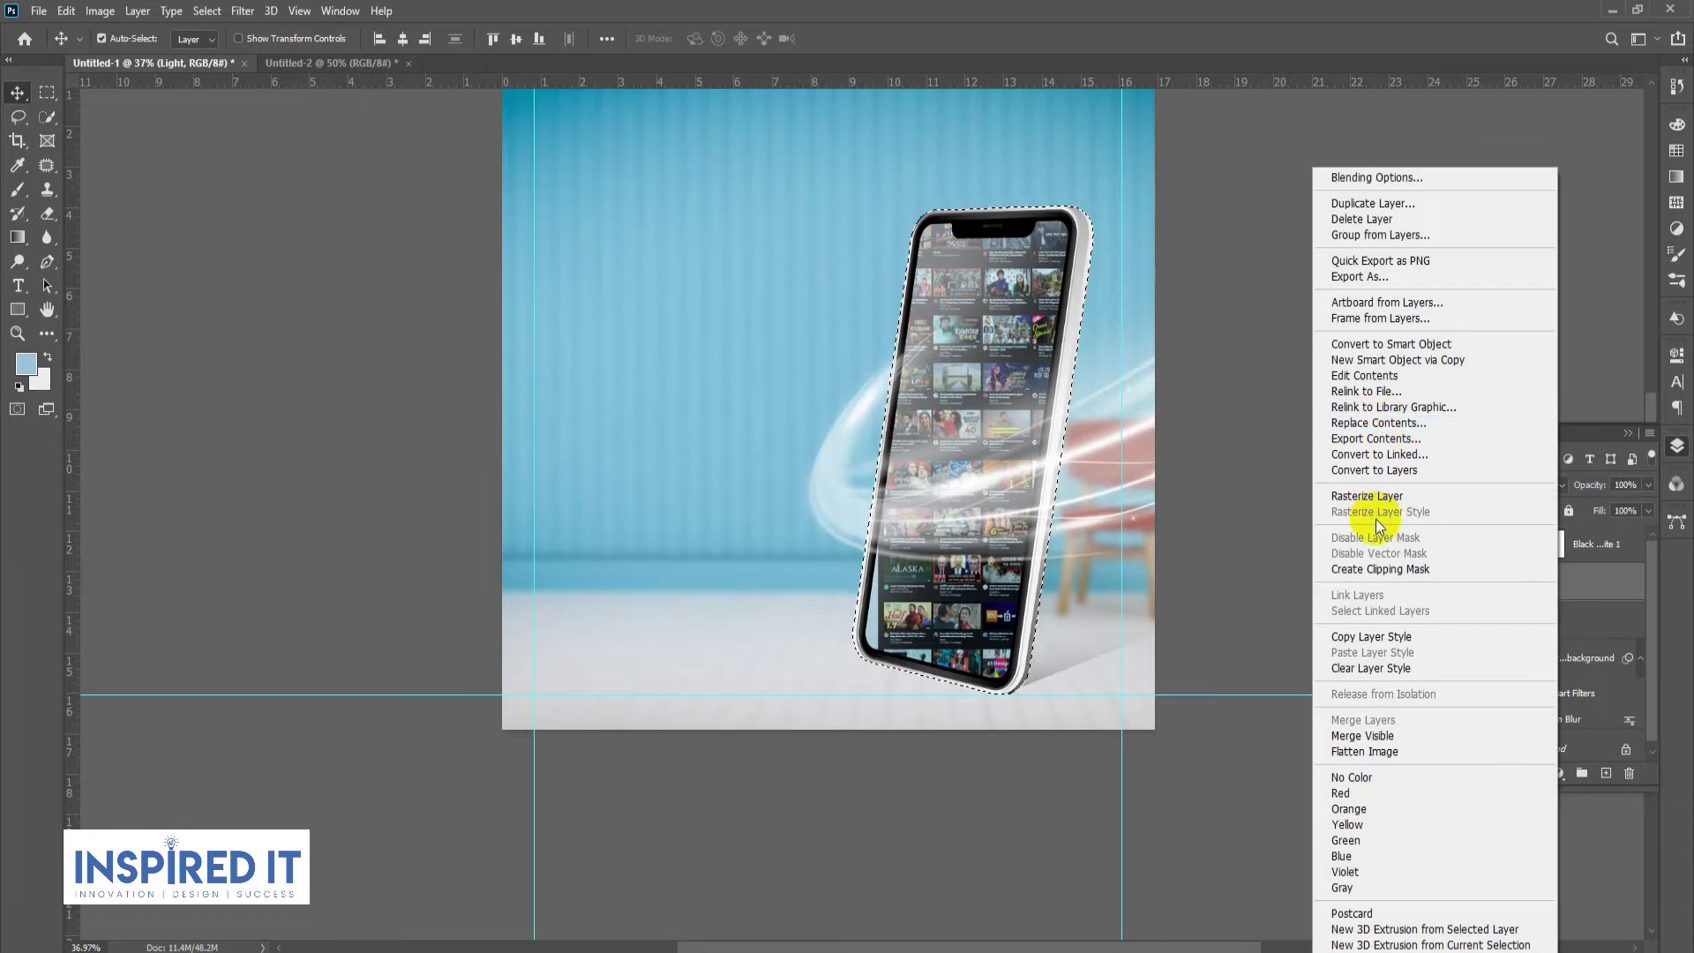
{"action": "left_click", "coordinate": [1384, 498]}
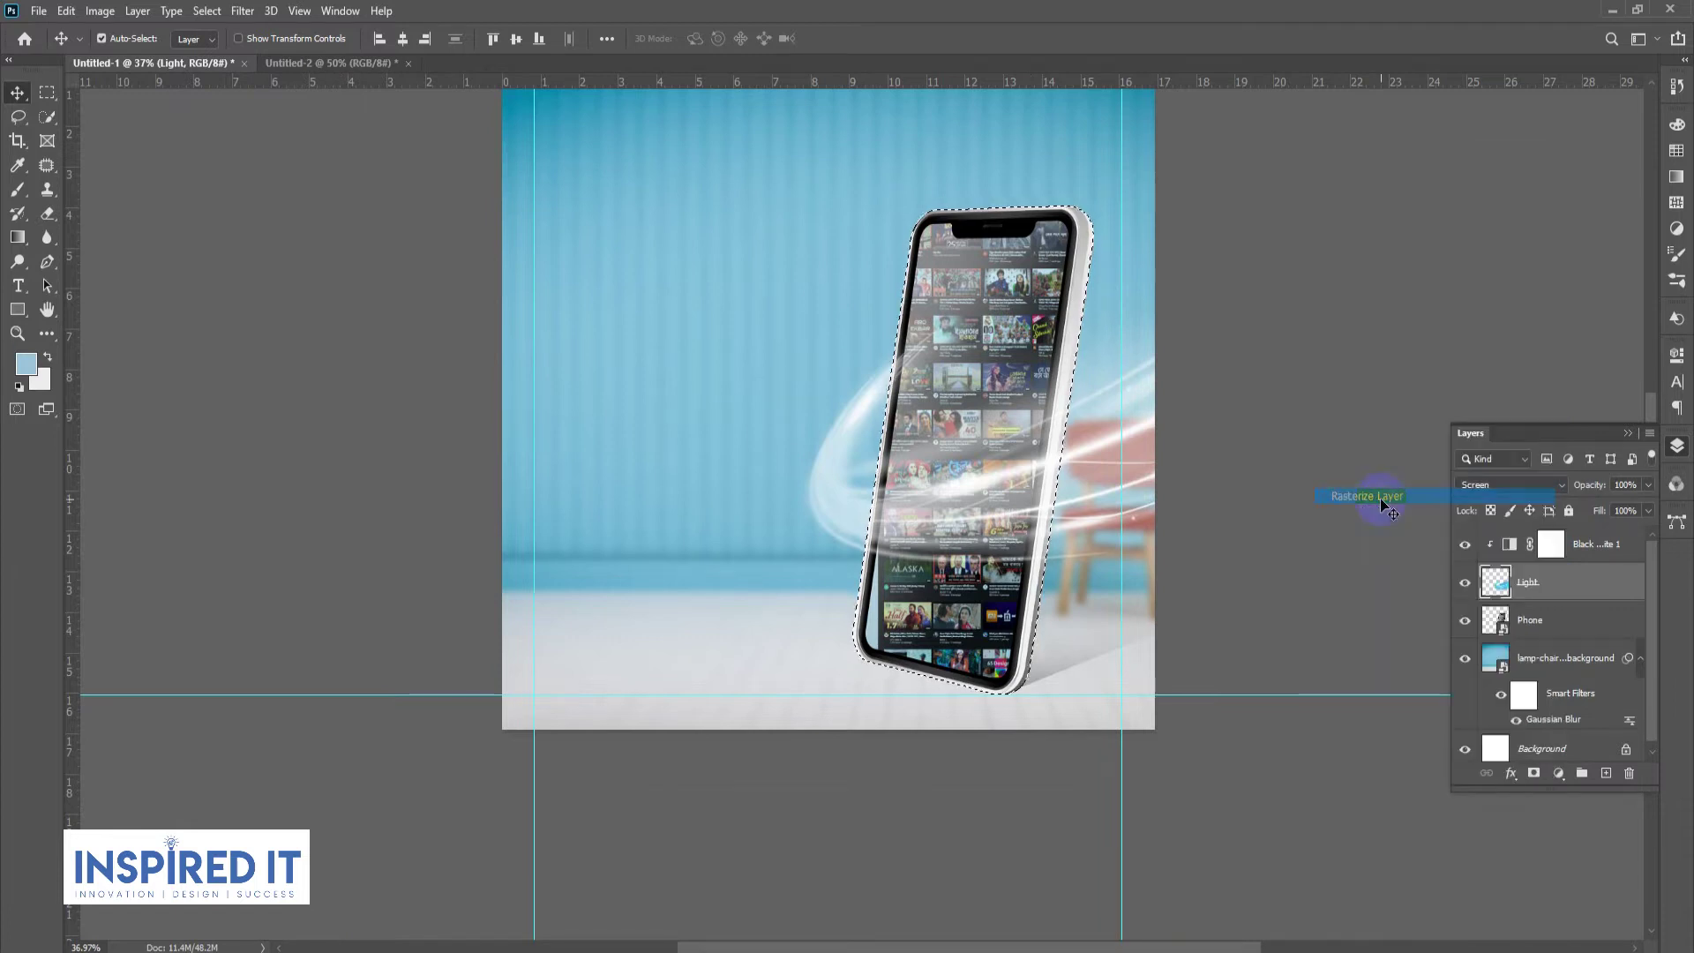
Erase the swirl inside the phone selection so it wraps the phone, then deselect.
{"action": "left_click", "coordinate": [47, 214]}
{"action": "scroll", "coordinate": [982, 379], "scroll_direction": "up", "scroll_amount": 5}
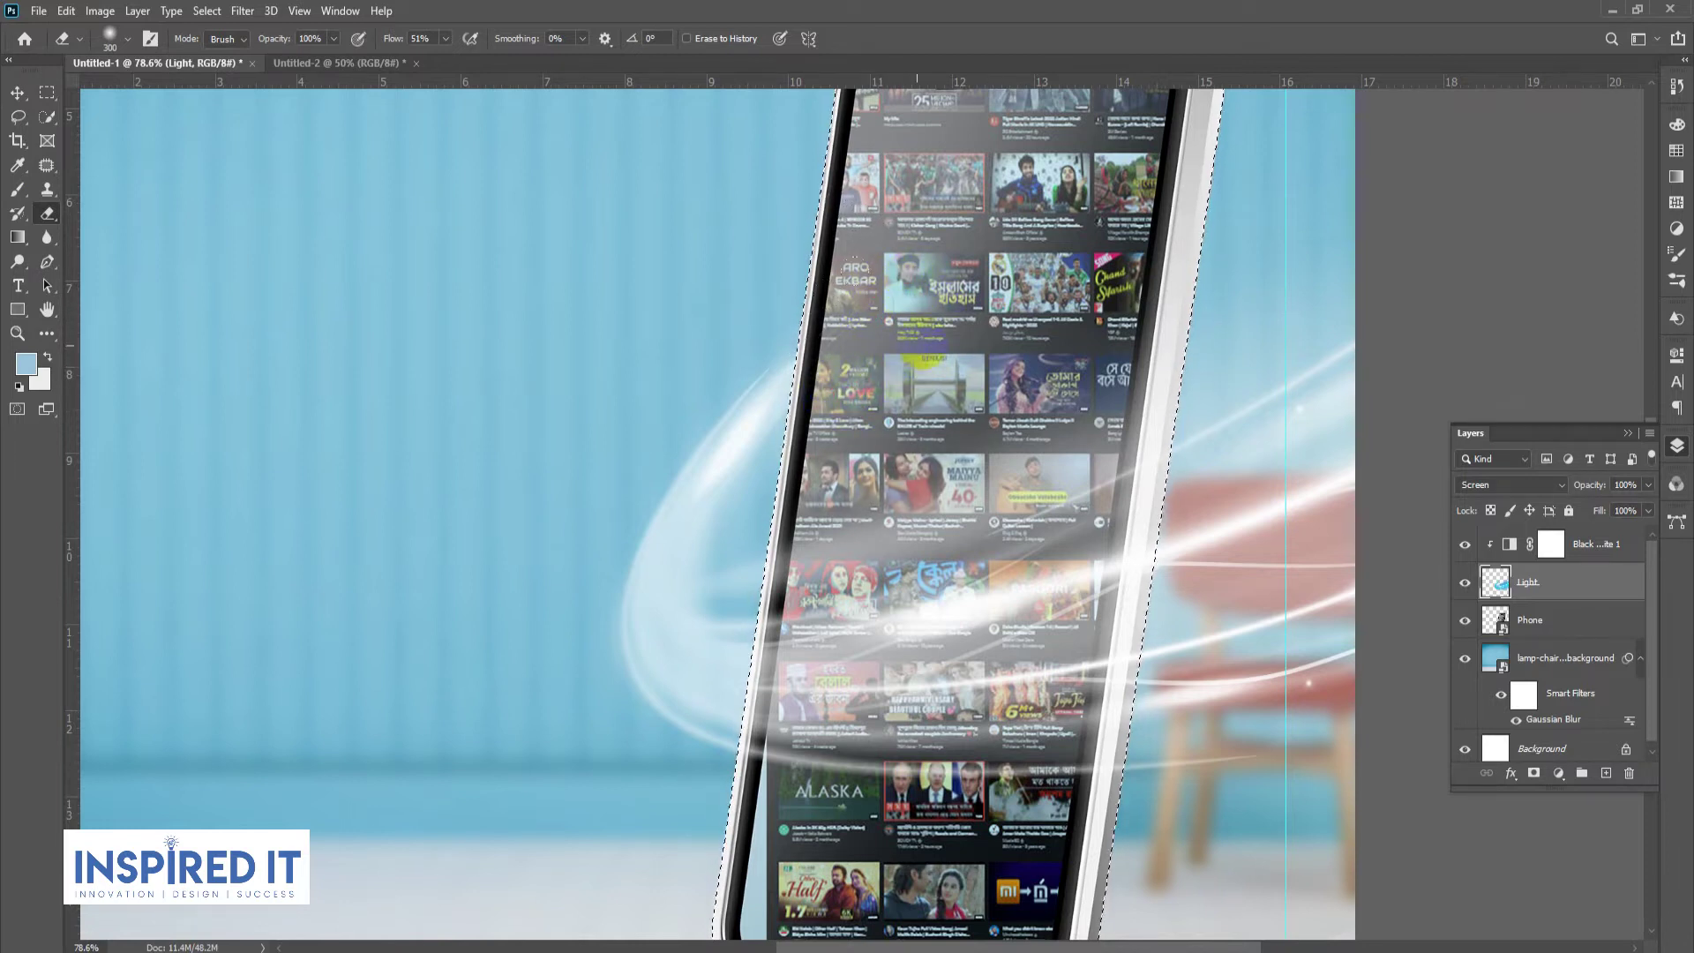
{"action": "scroll", "coordinate": [956, 334], "scroll_direction": "down", "scroll_amount": 5}
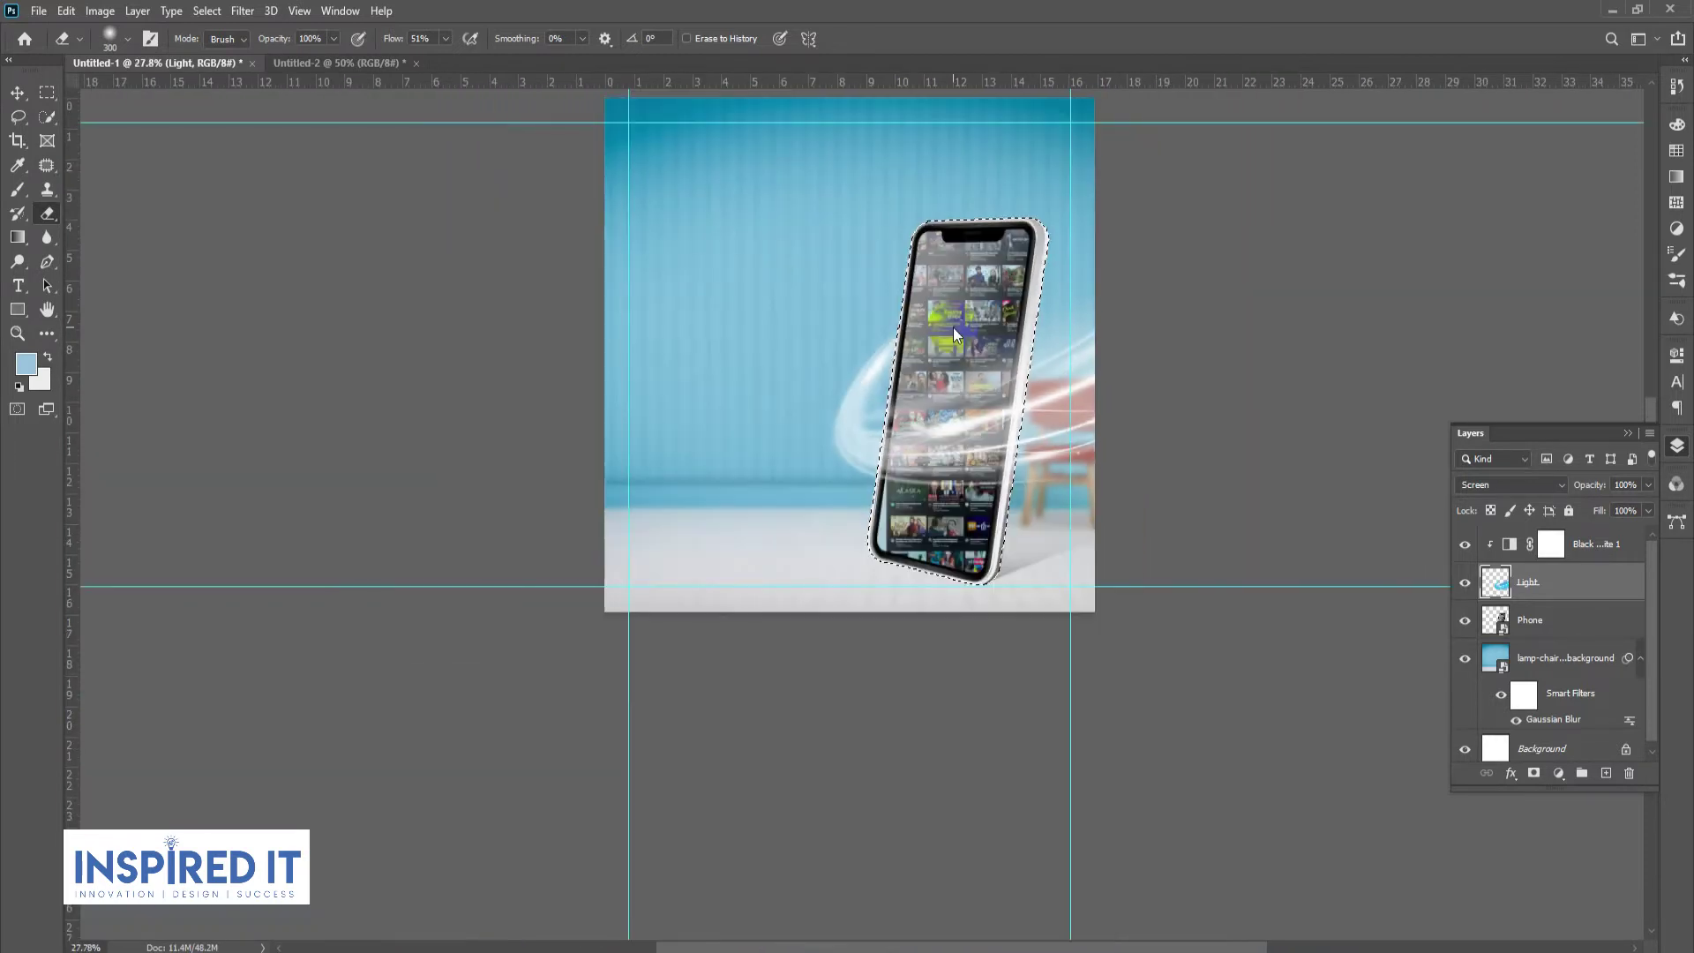
{"action": "left_click", "coordinate": [18, 93]}
{"action": "left_click", "coordinate": [849, 436]}
{"action": "left_click", "coordinate": [1223, 394], "text": "ctrl"}
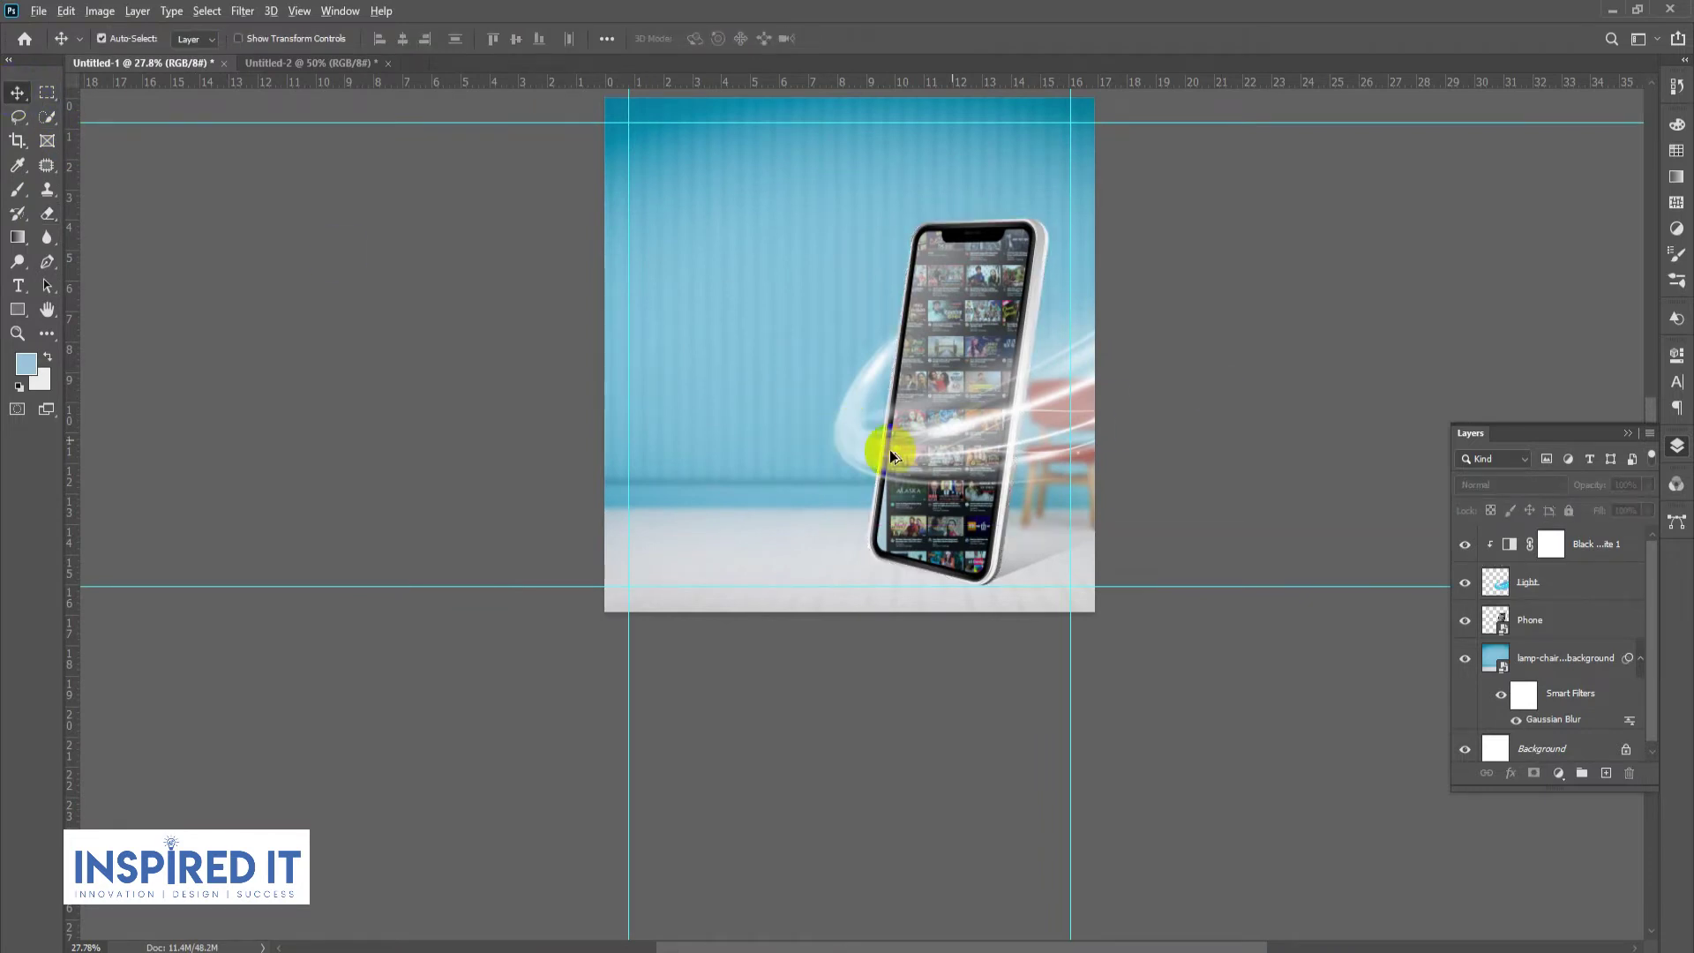
Hide the Layers panel and switch to File Explorer.
{"action": "scroll", "coordinate": [945, 446], "scroll_direction": "up", "scroll_amount": 3}
{"action": "scroll", "coordinate": [1200, 461], "scroll_direction": "down", "scroll_amount": 2}
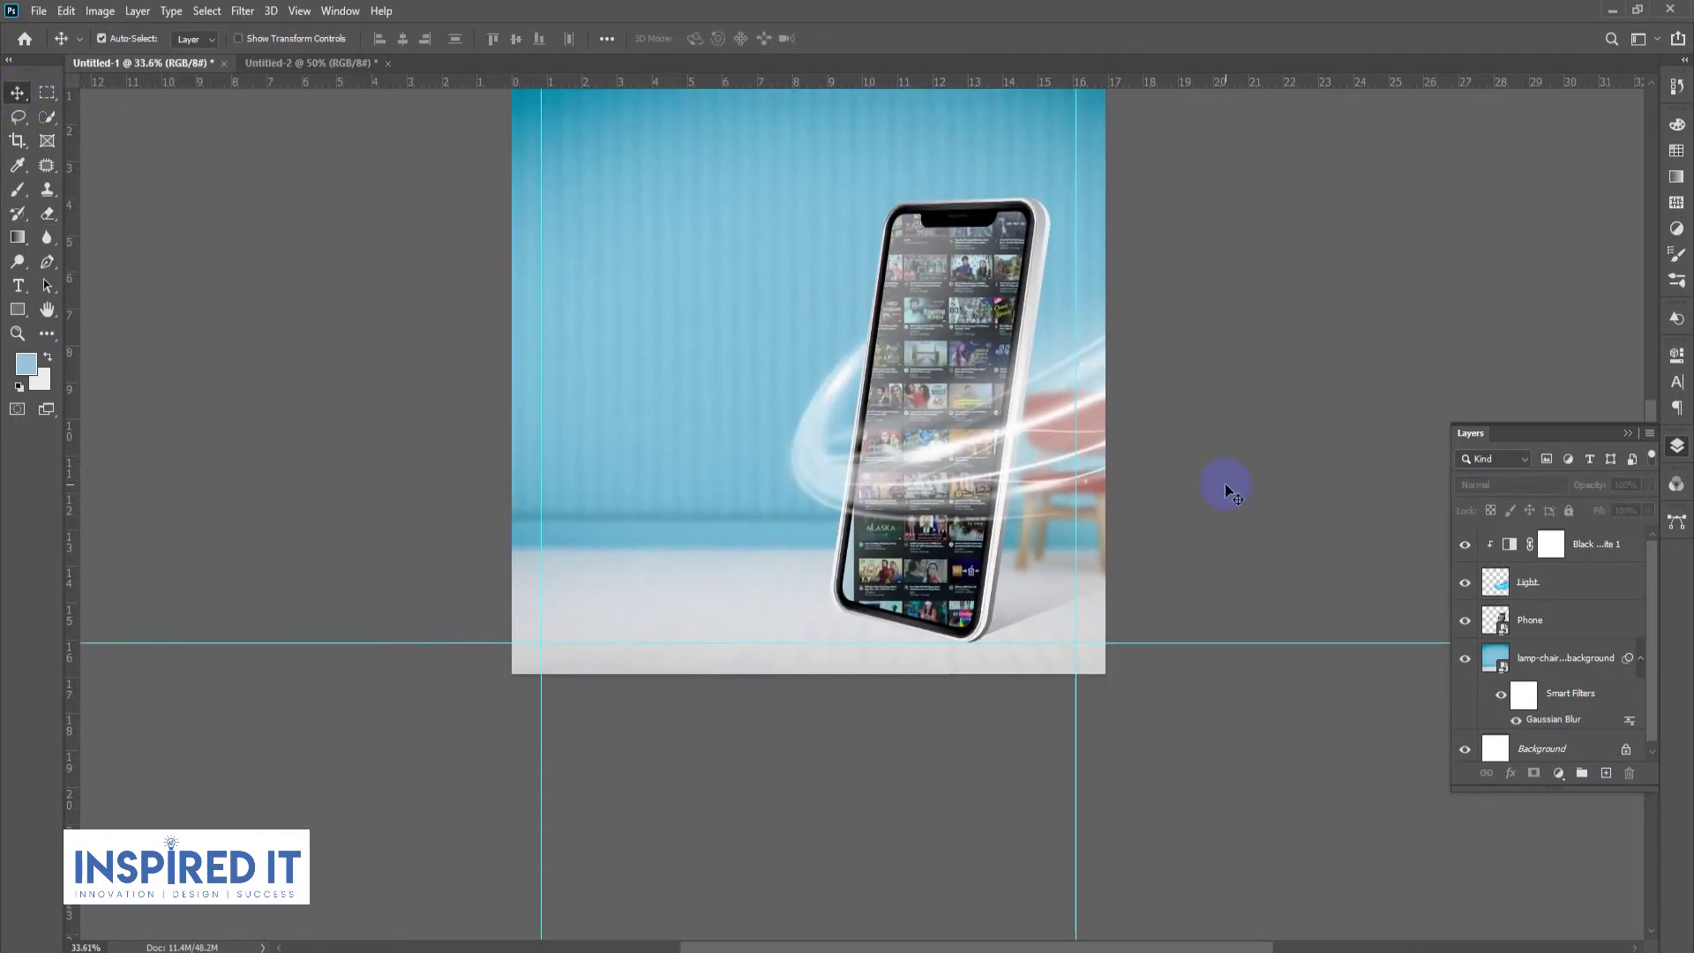
{"action": "left_click", "coordinate": [1680, 449]}
{"action": "scroll", "coordinate": [1227, 423], "scroll_direction": "down", "scroll_amount": 2}
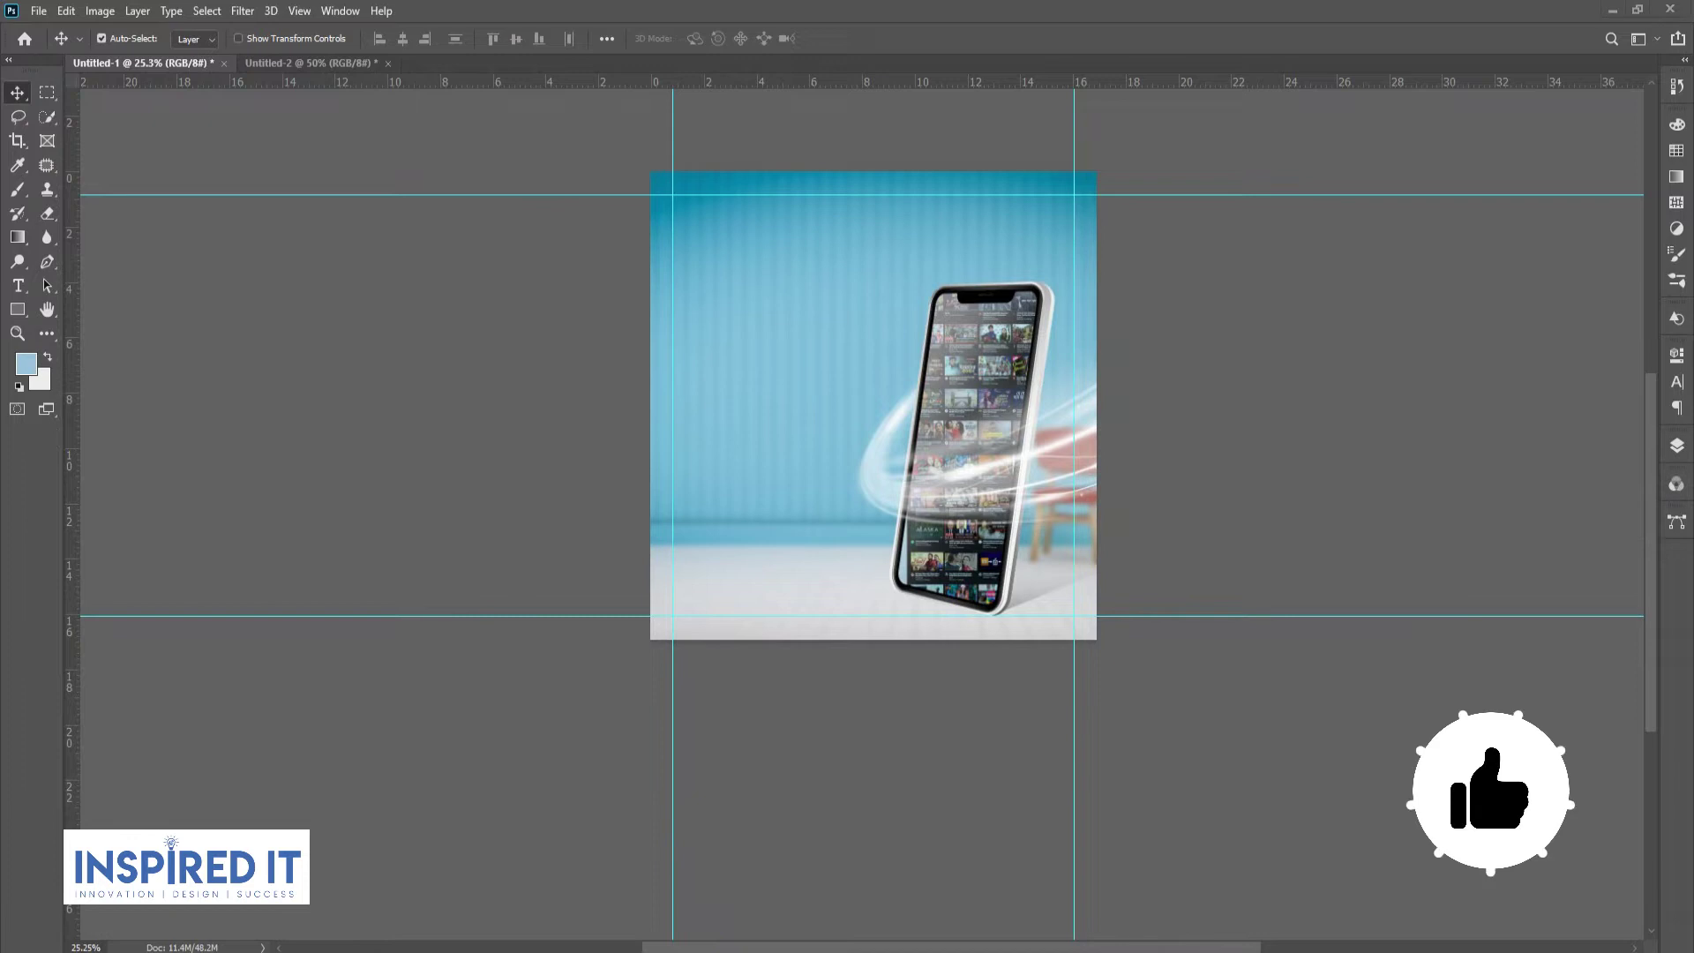
{"action": "left_click", "coordinate": [511, 878]}
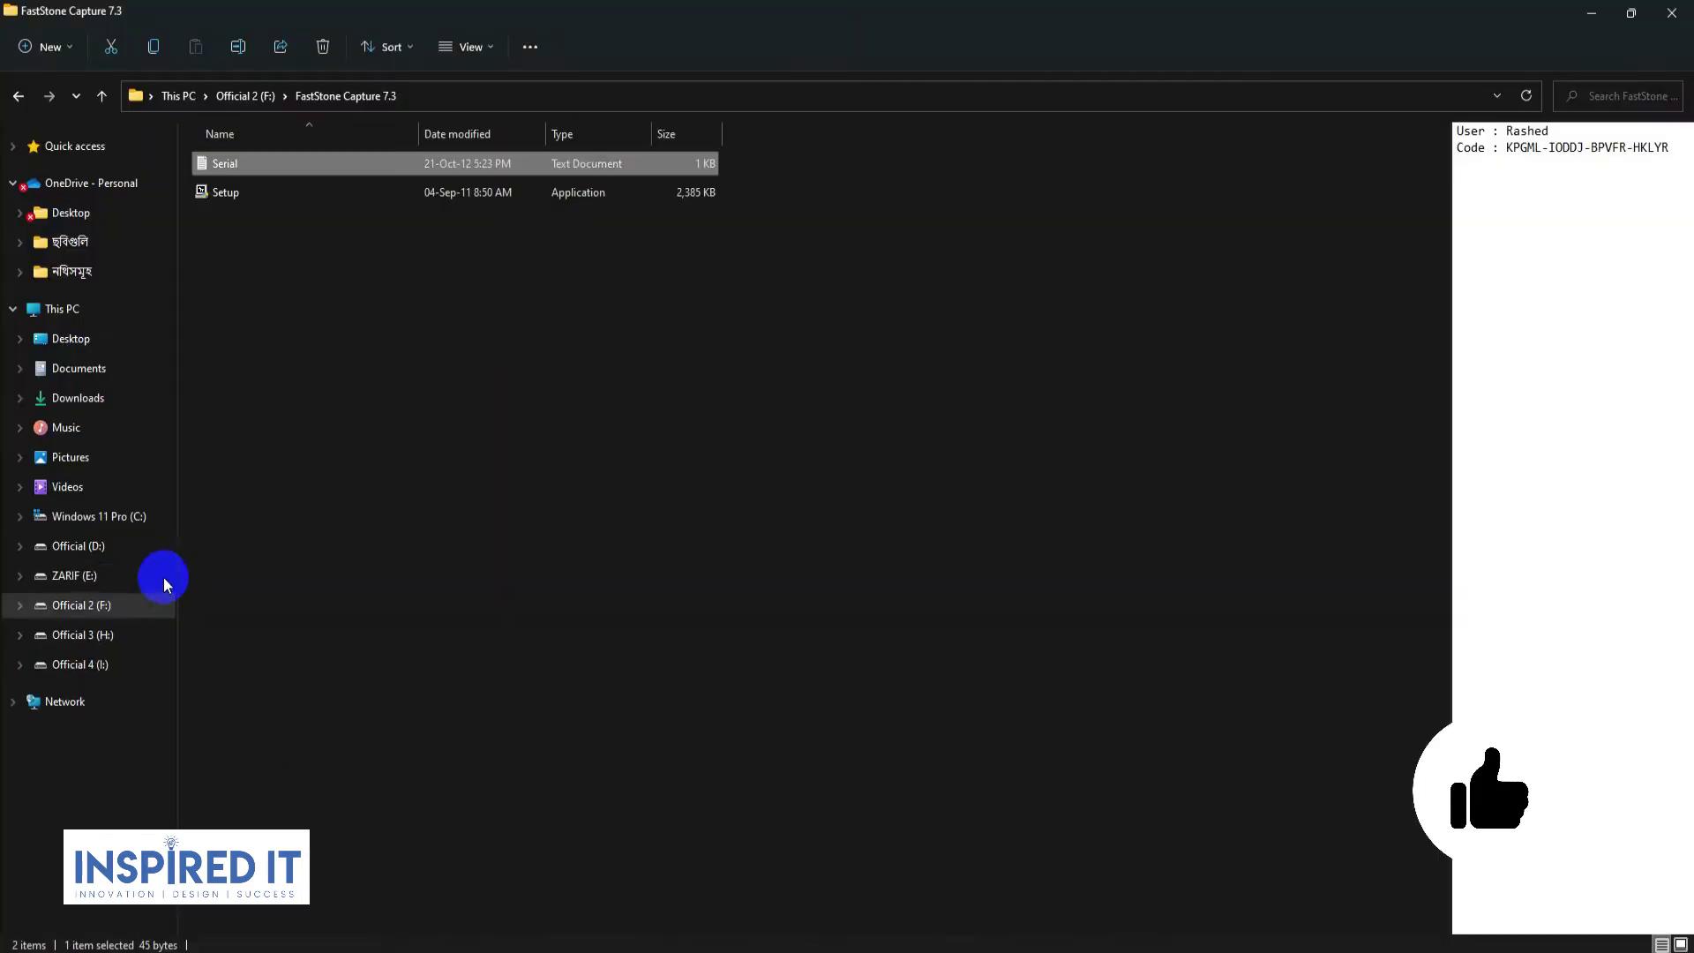
Read the tagline and CALL US number in the Text note under Desktop > Files, then return to Photoshop.
{"action": "left_click", "coordinate": [84, 664]}
{"action": "left_click", "coordinate": [71, 339]}
{"action": "double_click", "coordinate": [796, 165]}
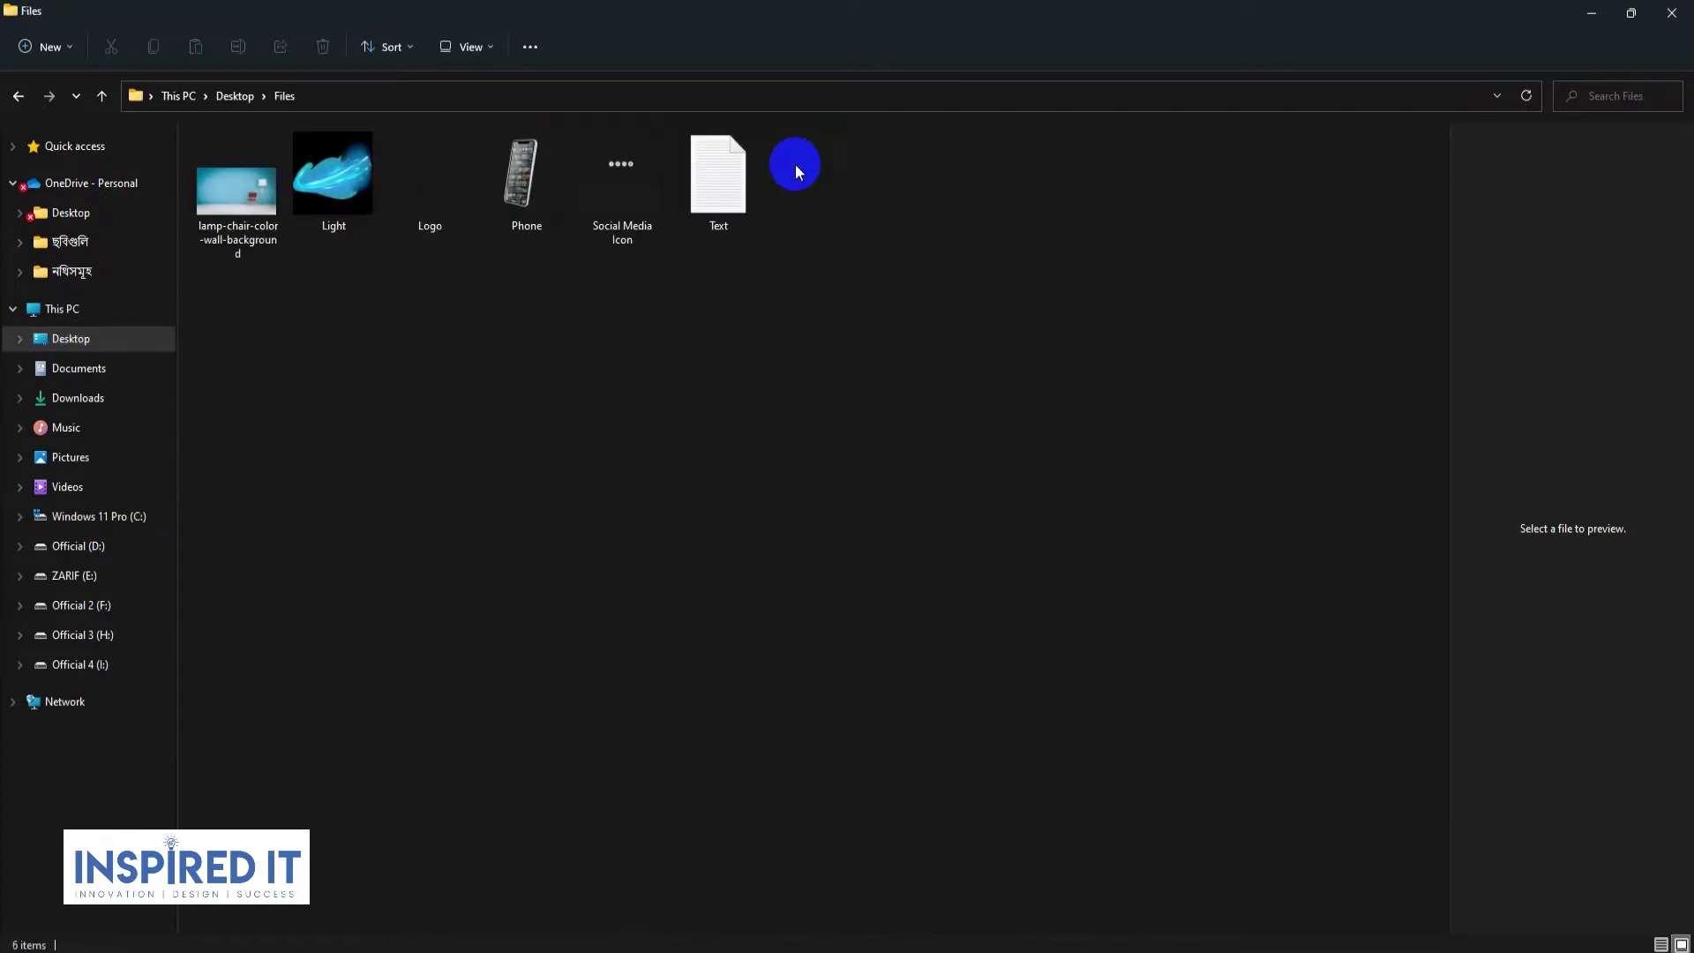
{"action": "double_click", "coordinate": [713, 222]}
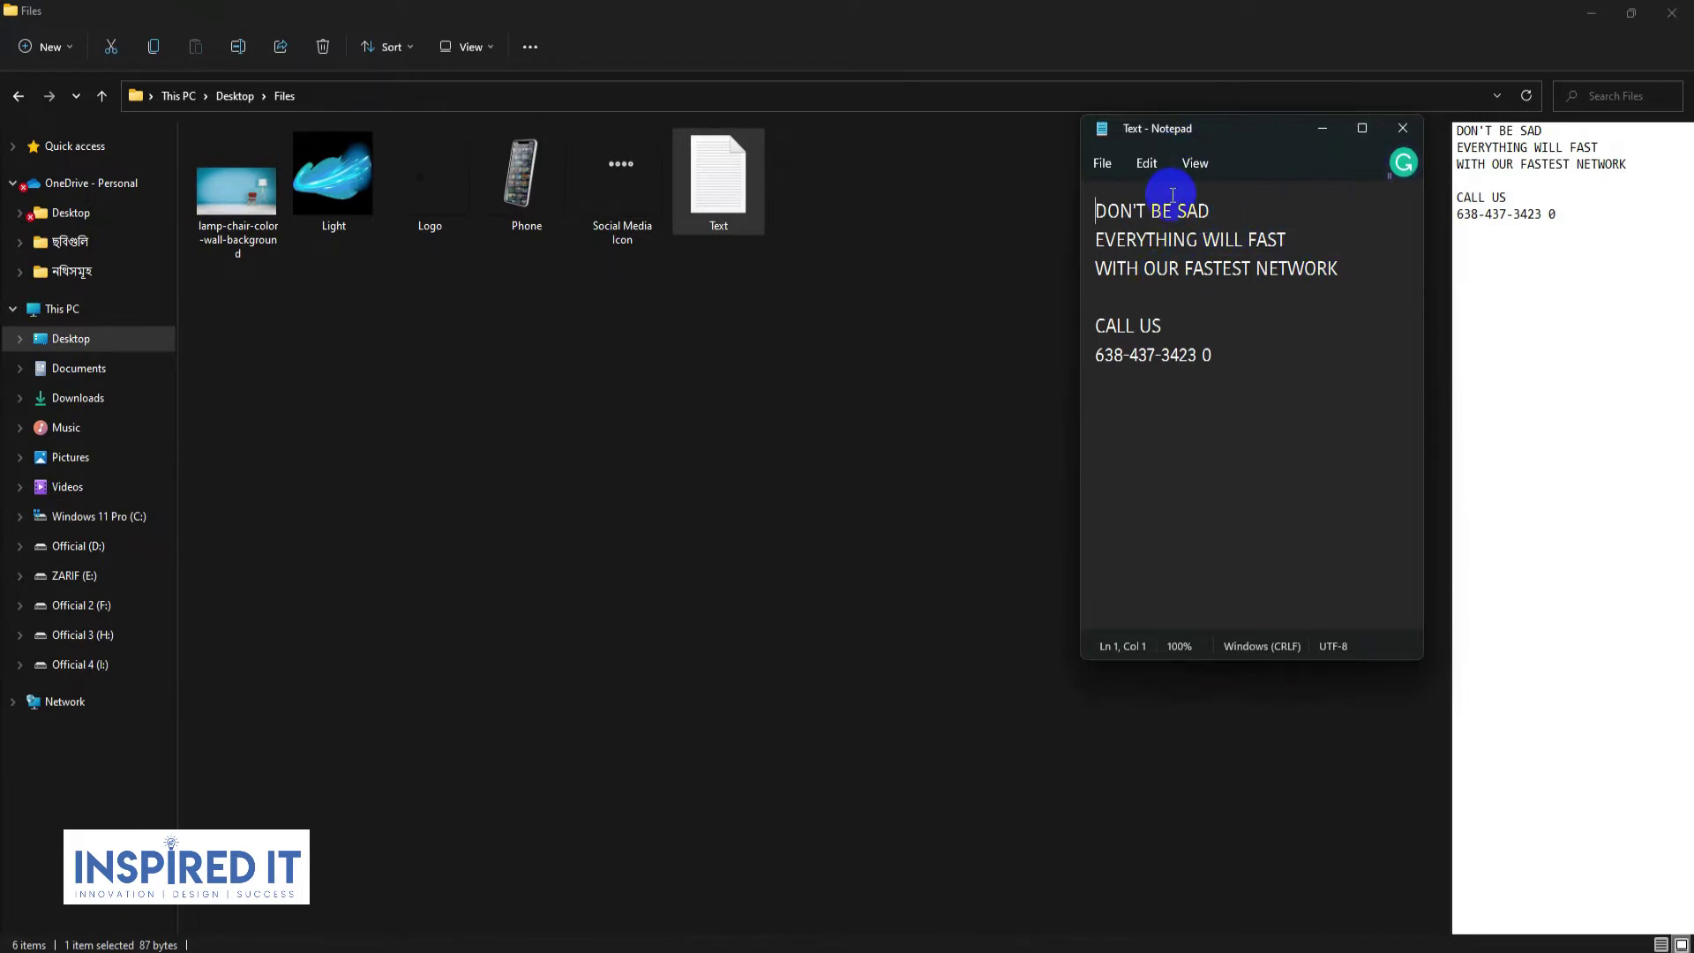
{"action": "left_click", "coordinate": [1403, 128]}
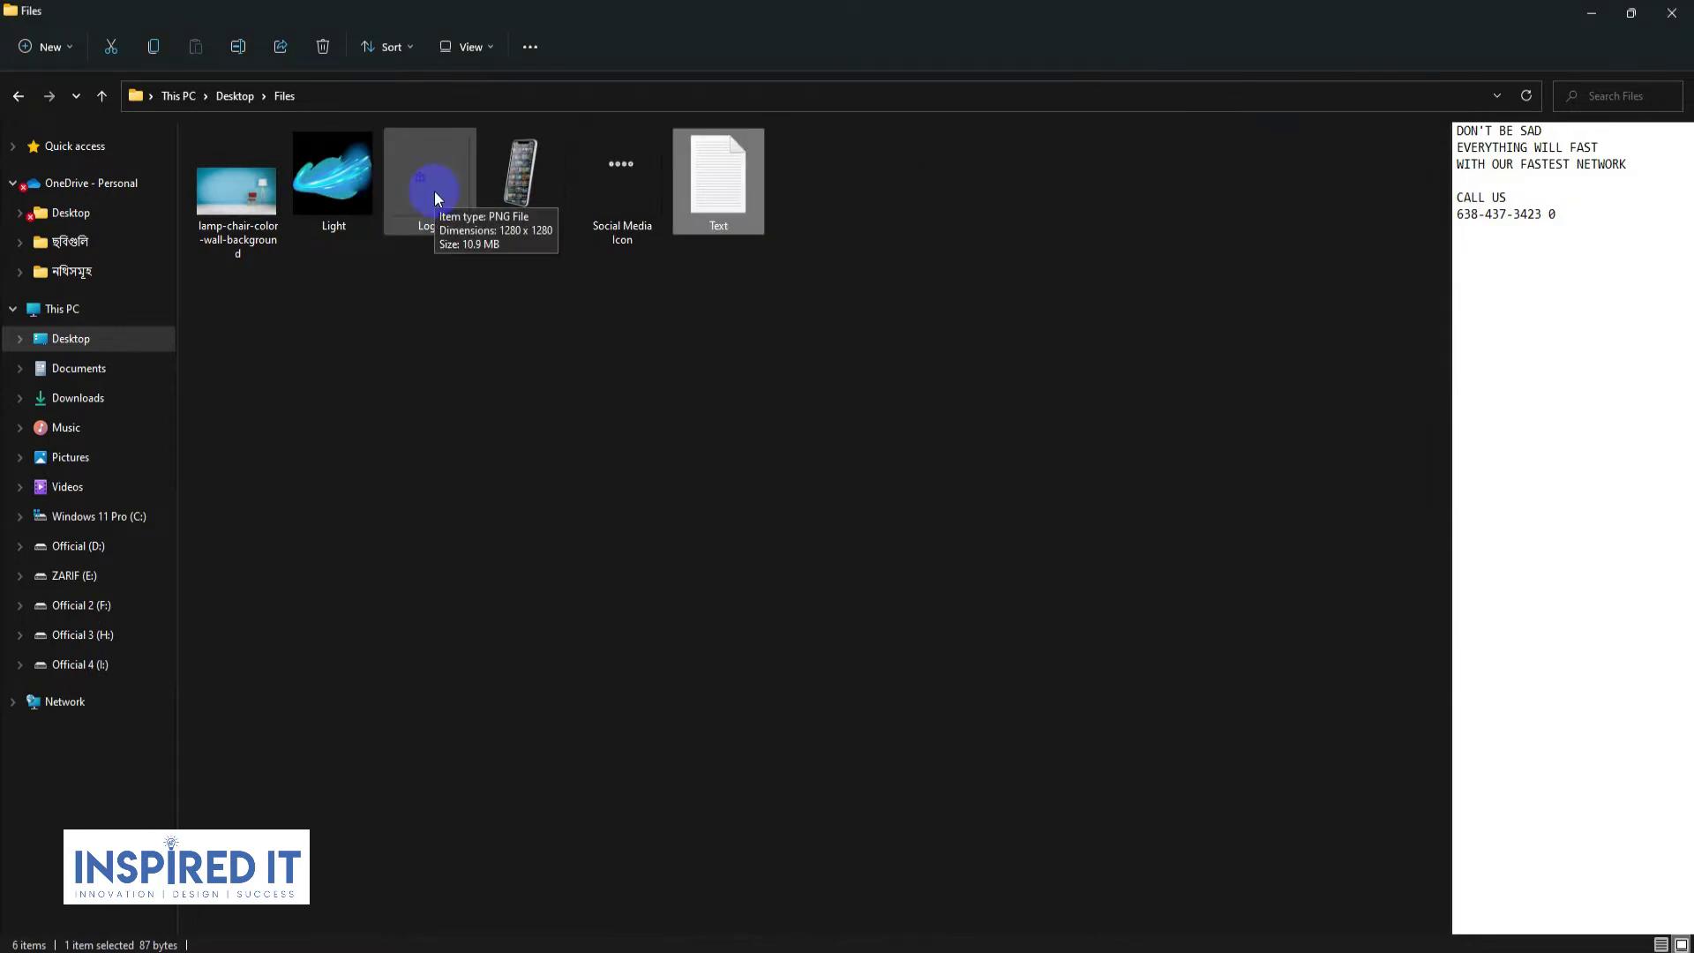
{"action": "left_click", "coordinate": [993, 946]}
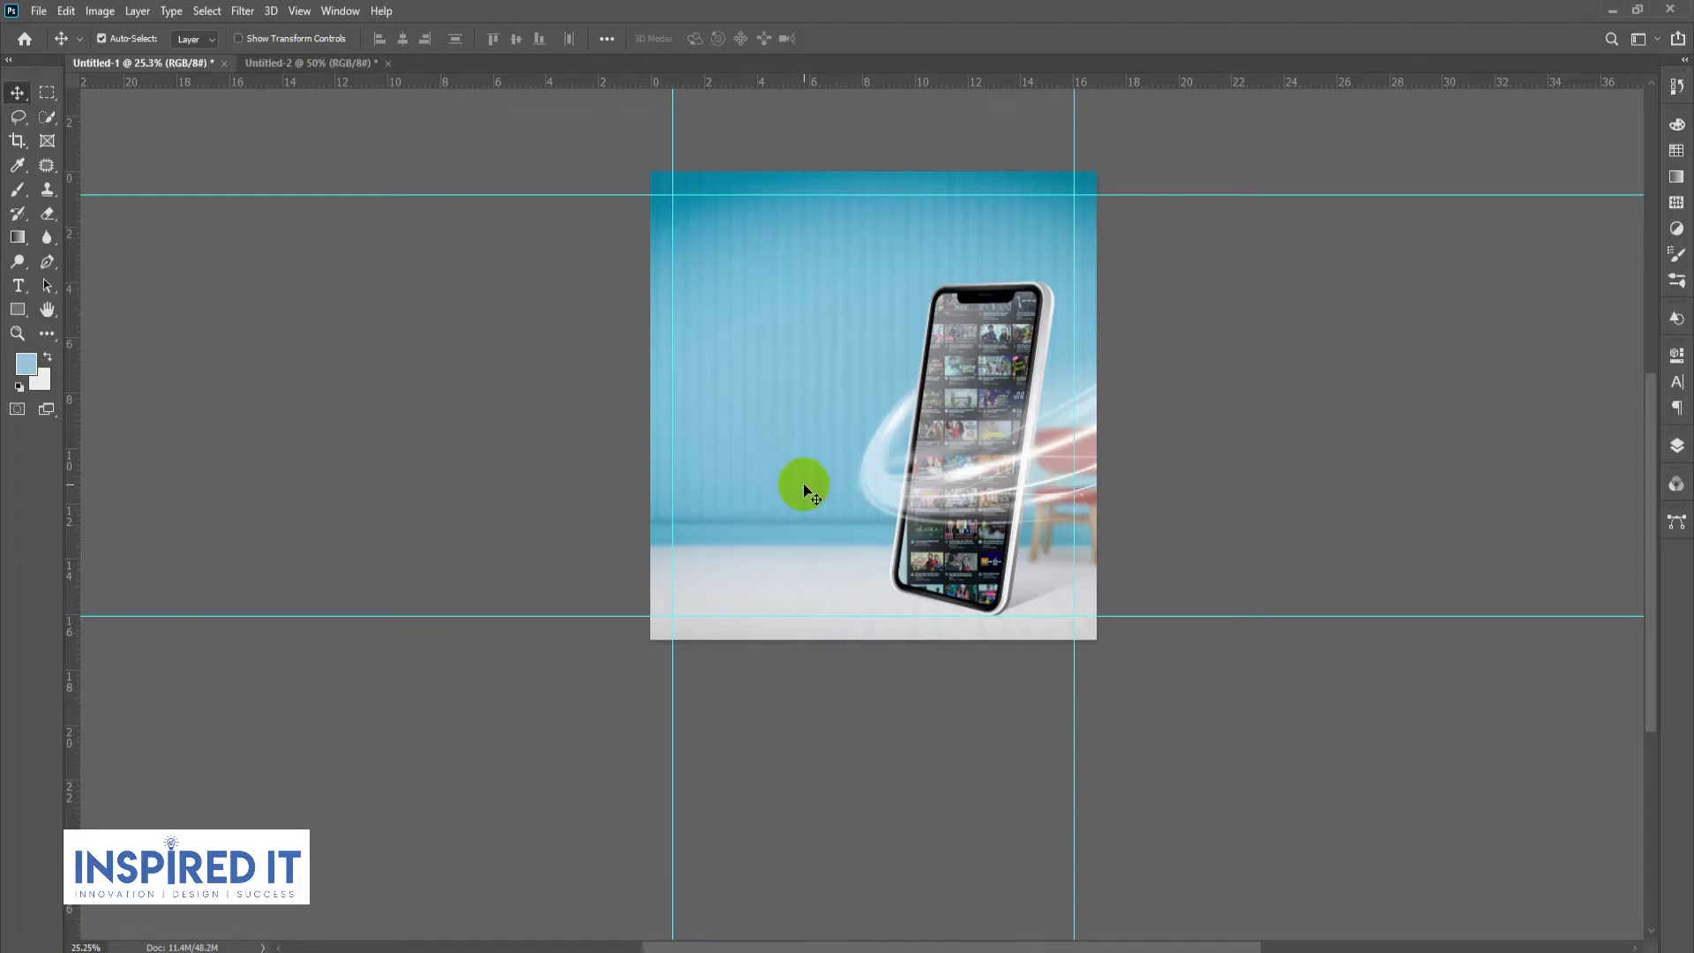
Place the Logo image file into the ad.
{"action": "key", "text": "ctrl+shift+p"}
{"action": "left_click", "coordinate": [416, 221]}
{"action": "left_click", "coordinate": [1262, 634]}
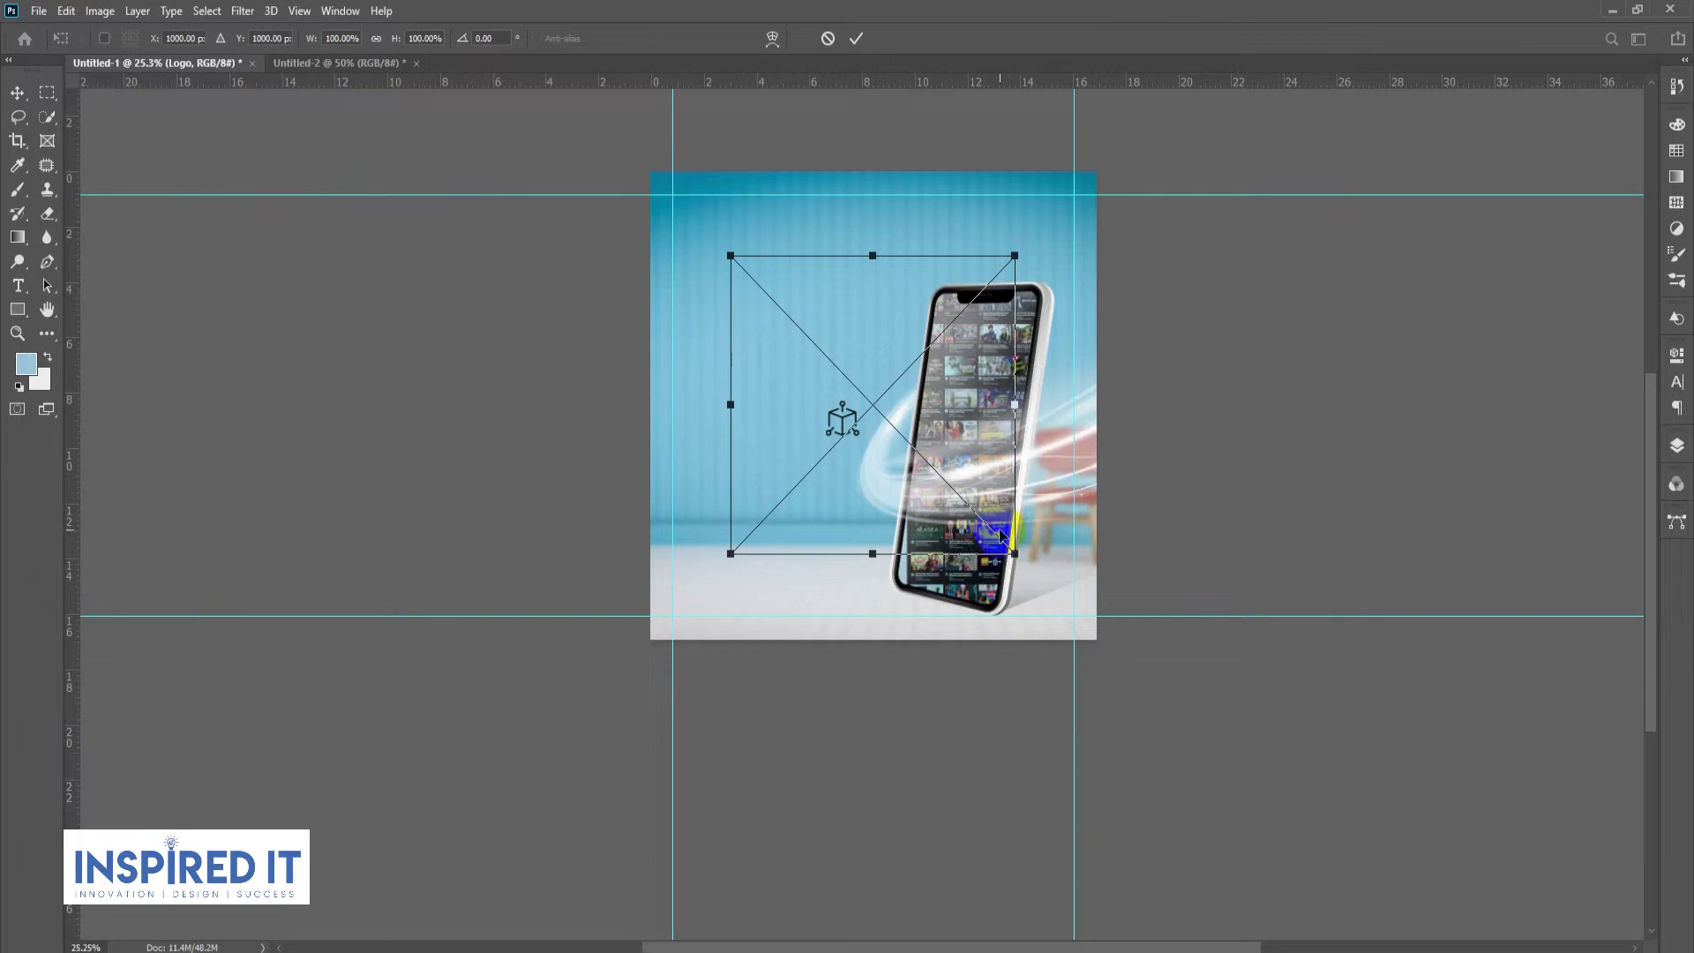
{"action": "key", "text": "Return"}
Move the cube logo into the top-left corner where the guides meet.
{"action": "scroll", "coordinate": [845, 422], "scroll_direction": "up", "scroll_amount": 3}
{"action": "mouse_move", "coordinate": [848, 424]}
{"action": "left_mouse_down"}
{"action": "mouse_move", "coordinate": [970, 675]}
{"action": "mouse_move", "coordinate": [881, 508]}
{"action": "left_mouse_up"}
{"action": "key", "text": "ctrl+z"}
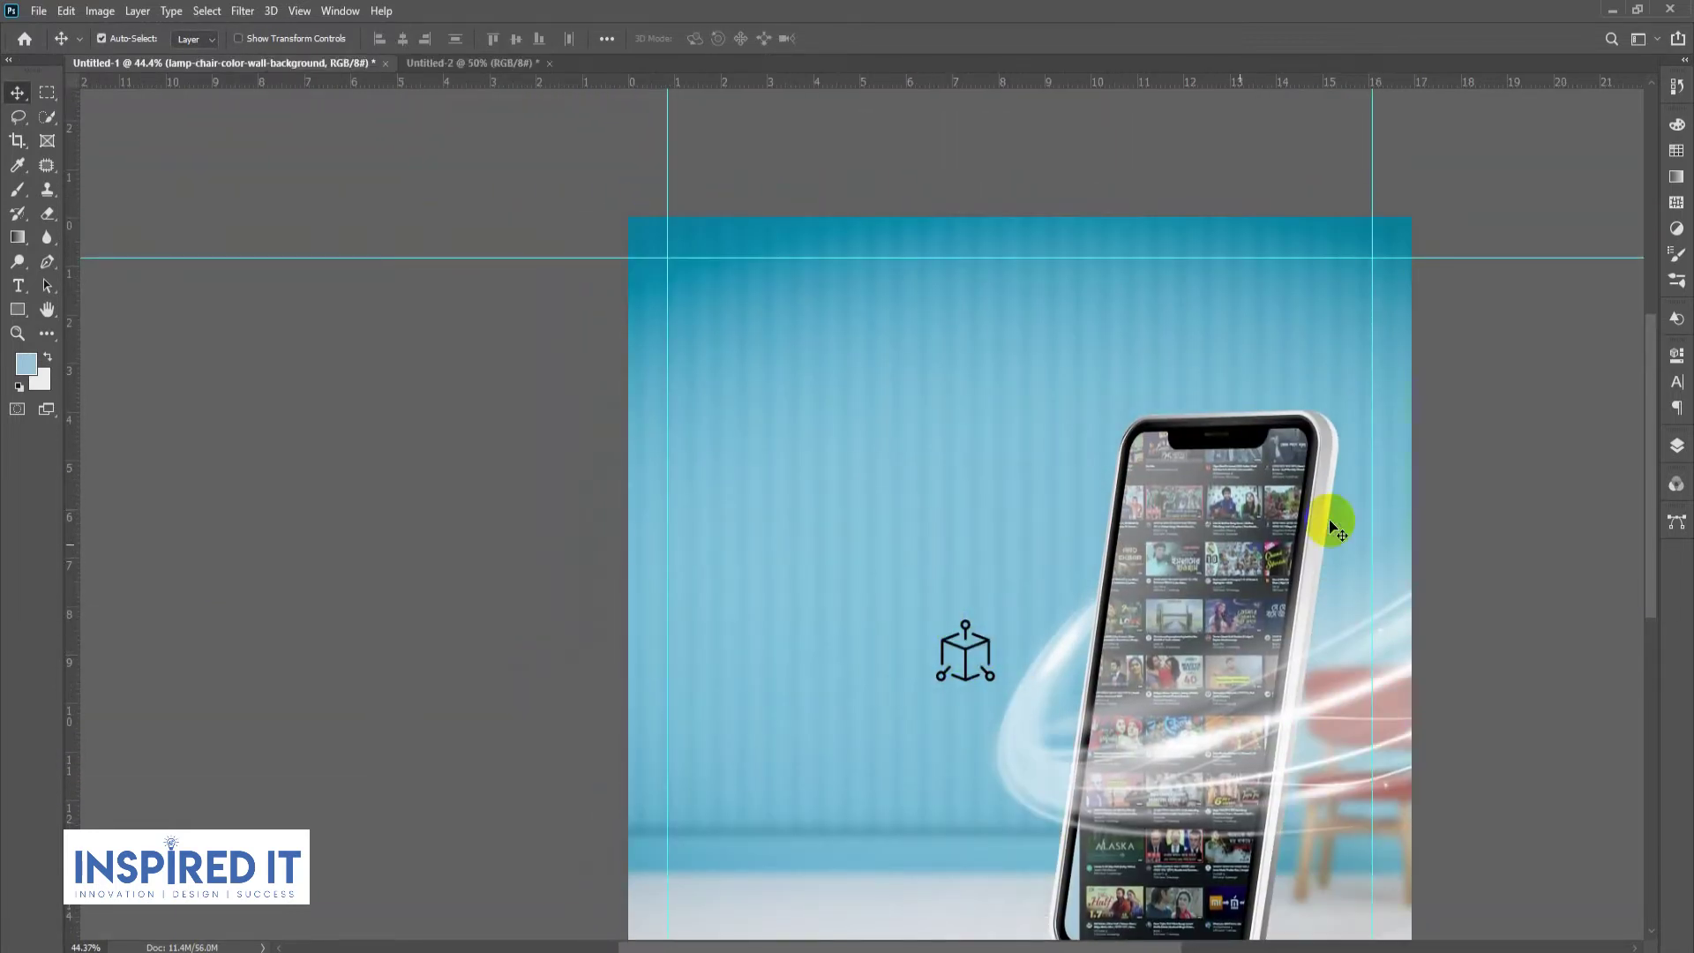
{"action": "scroll", "coordinate": [942, 668], "scroll_direction": "up", "scroll_amount": 3}
{"action": "left_click_drag", "start_coordinate": [933, 669], "coordinate": [590, 256]}
{"action": "scroll", "coordinate": [777, 352], "scroll_direction": "down", "scroll_amount": 3}
{"action": "scroll", "coordinate": [793, 496], "scroll_direction": "up", "scroll_amount": 4}
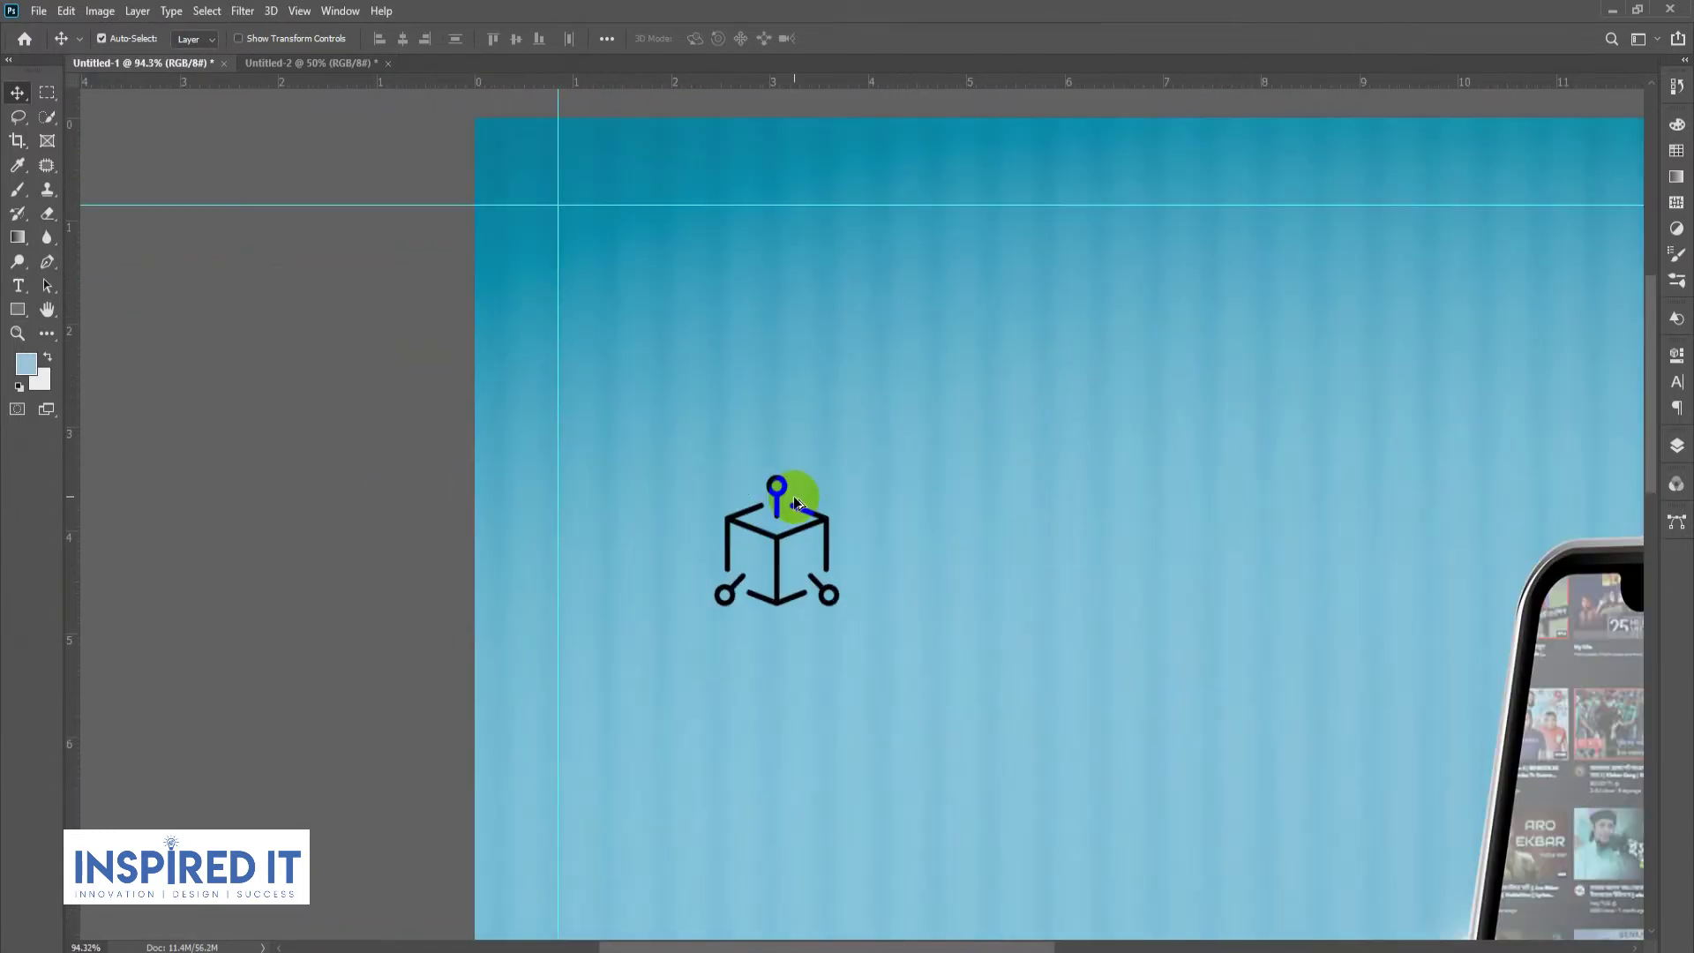
{"action": "scroll", "coordinate": [773, 512], "scroll_direction": "up", "scroll_amount": 2}
{"action": "left_click_drag", "start_coordinate": [783, 512], "coordinate": [589, 175]}
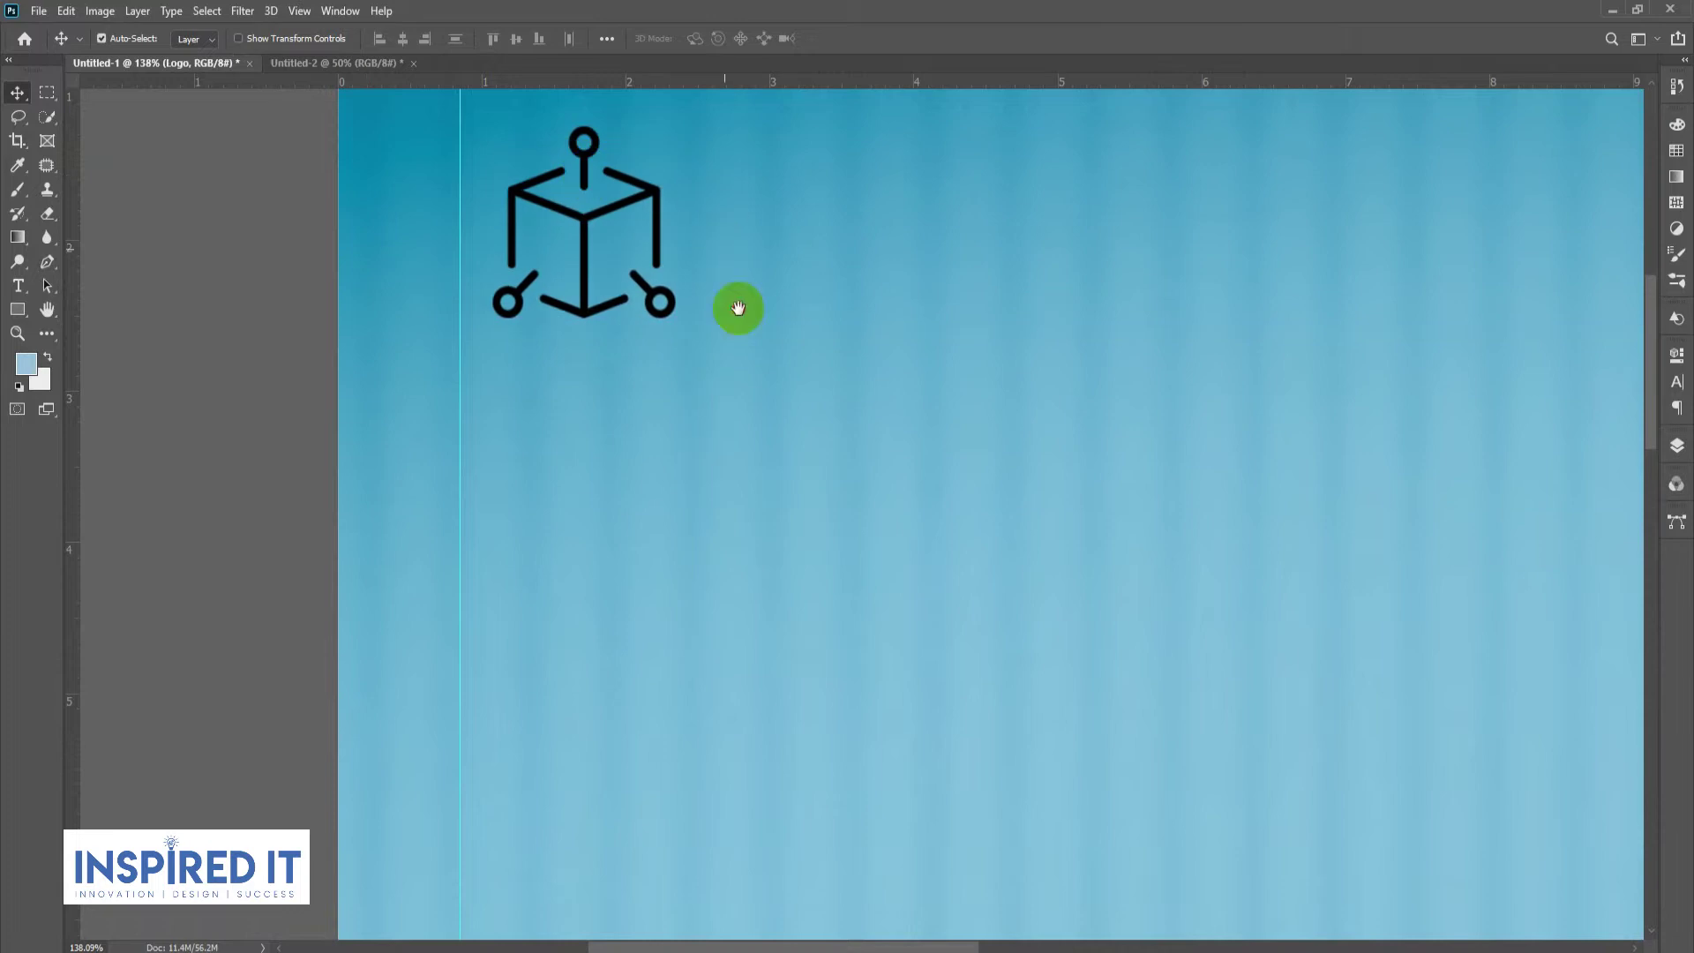
{"action": "scroll", "coordinate": [748, 583], "scroll_direction": "up", "scroll_amount": 2}
{"action": "left_click_drag", "start_coordinate": [759, 563], "coordinate": [707, 469]}
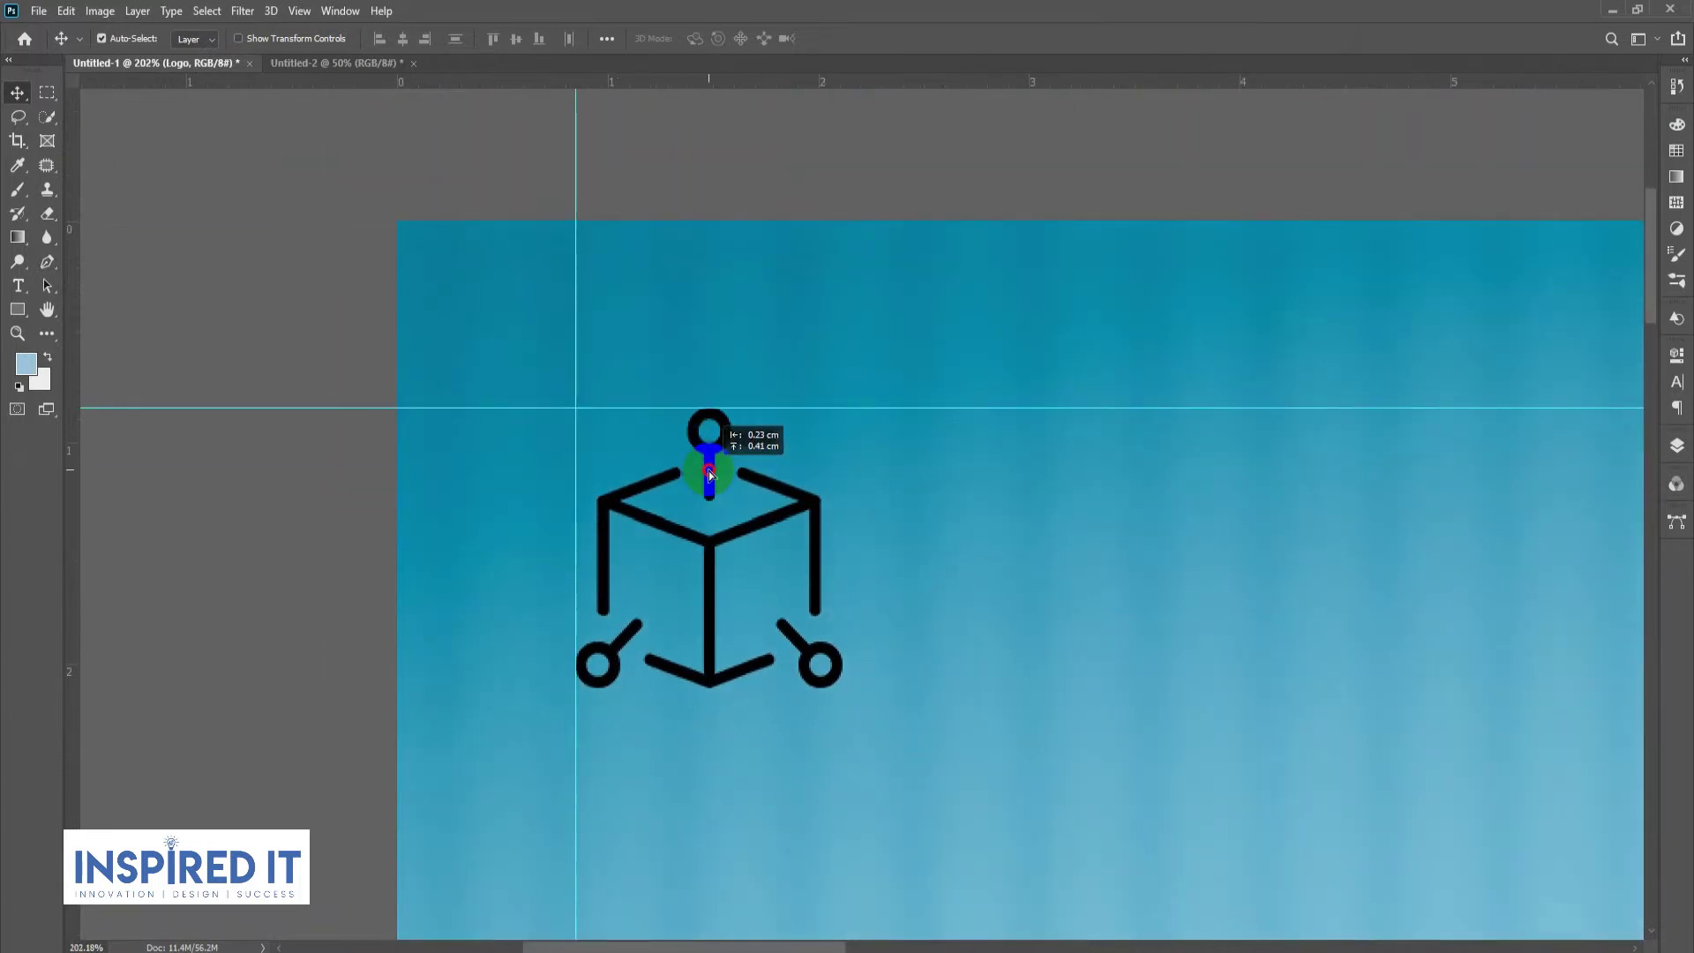
{"action": "scroll", "coordinate": [708, 470], "scroll_direction": "down", "scroll_amount": 3}
{"action": "scroll", "coordinate": [706, 474], "scroll_direction": "down", "scroll_amount": 3}
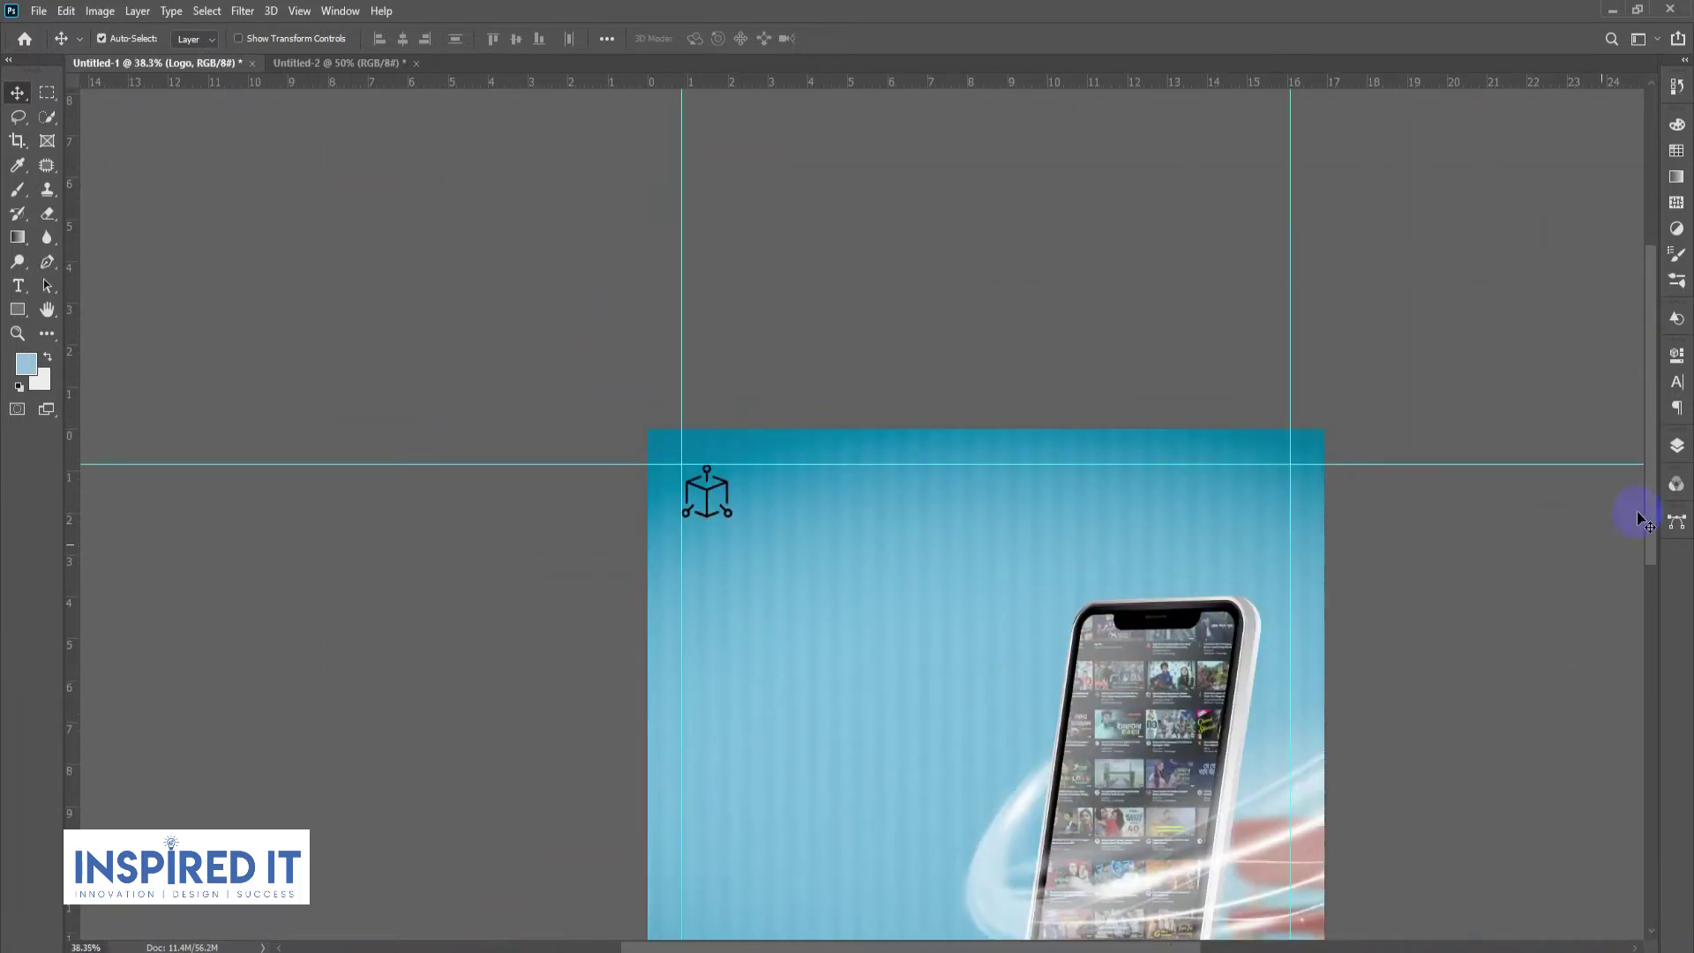
Turn the Logo layer white with a white Color Overlay in Blending Options.
{"action": "left_click", "coordinate": [1677, 446]}
{"action": "right_click", "coordinate": [1517, 547]}
{"action": "left_click", "coordinate": [1325, 172]}
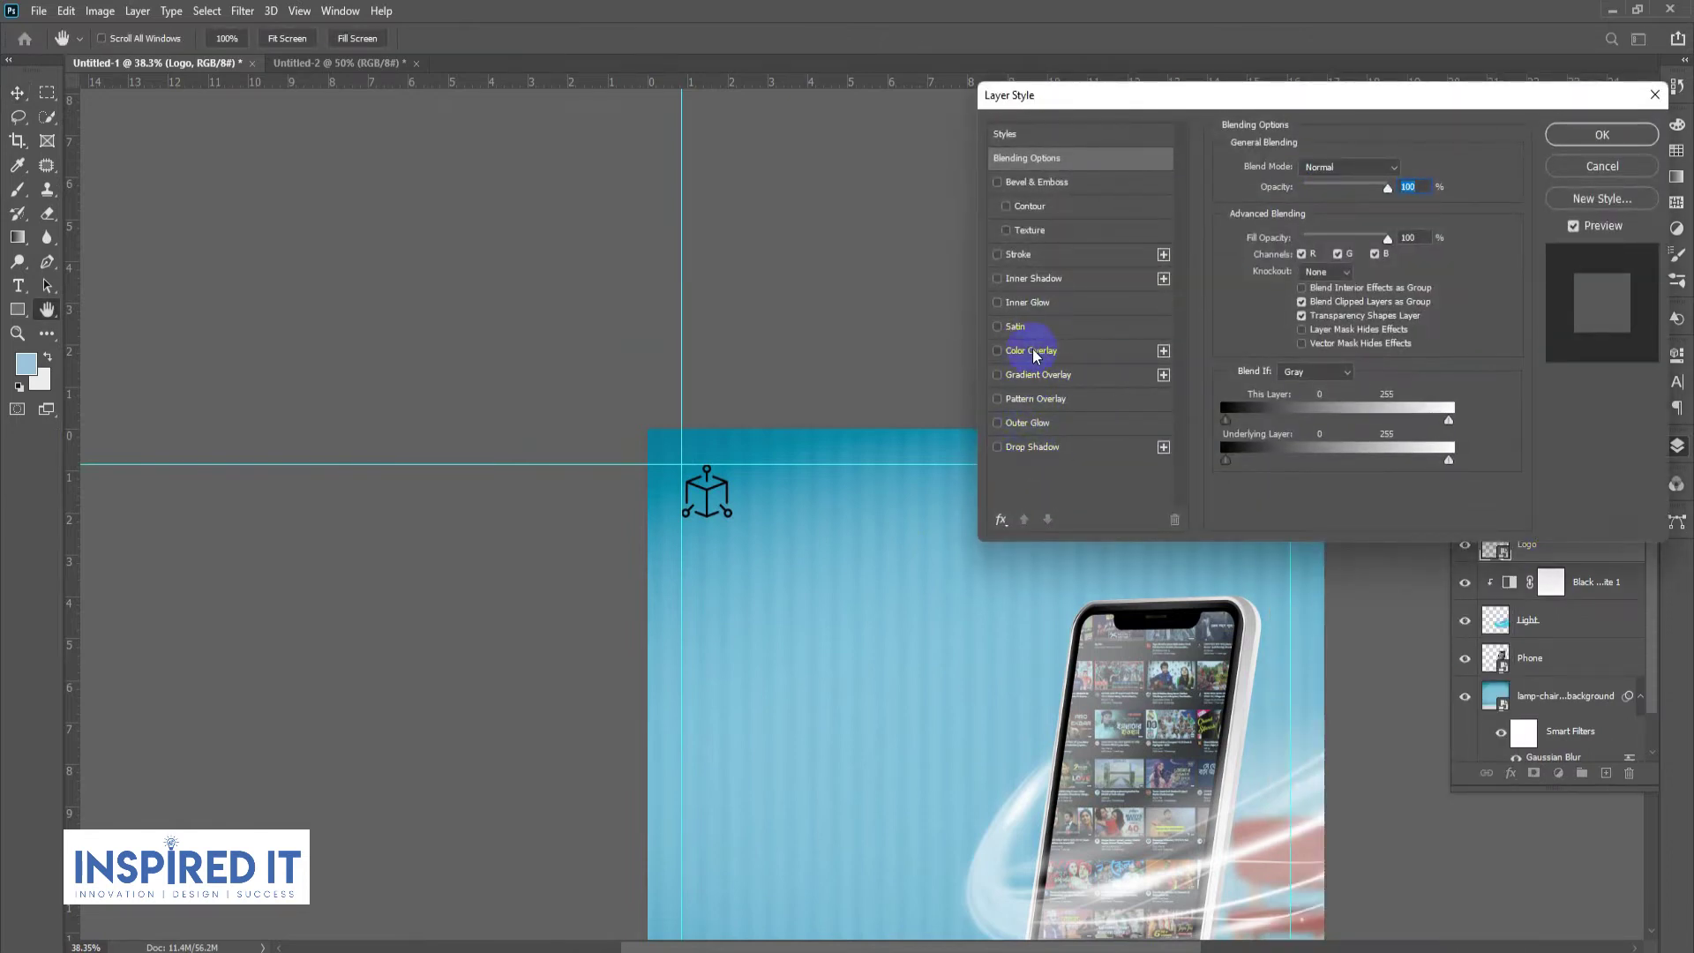
{"action": "left_click", "coordinate": [1033, 351]}
{"action": "left_click", "coordinate": [1593, 137]}
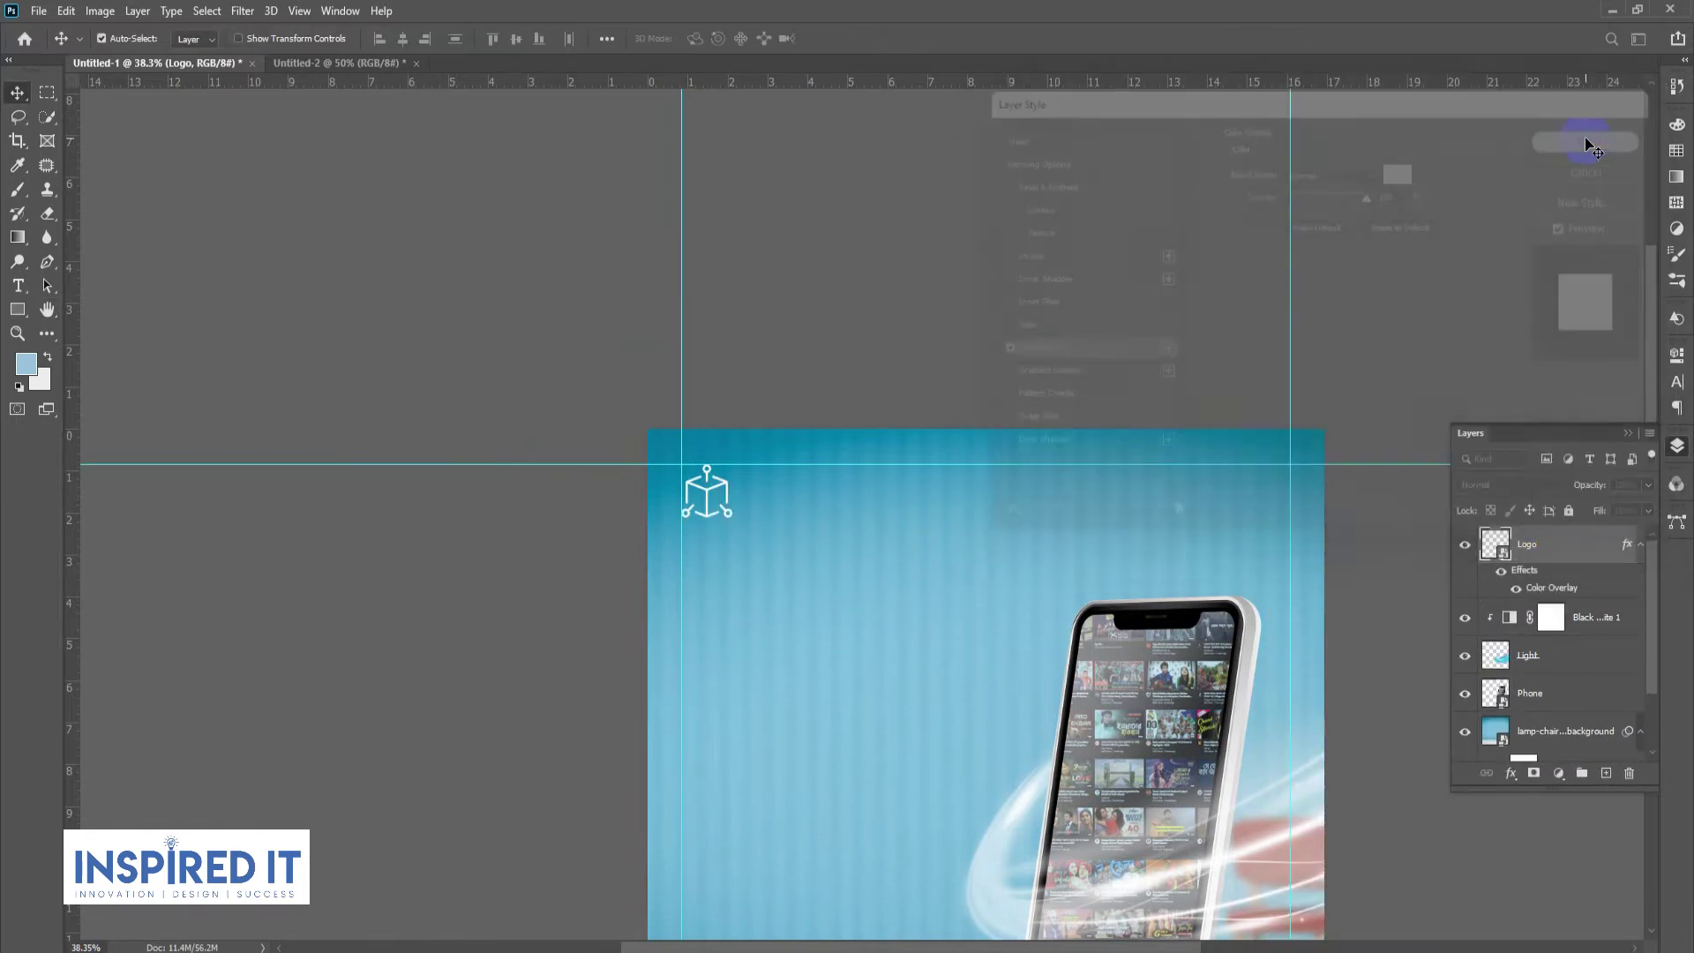
{"action": "left_click", "coordinate": [1677, 445]}
{"action": "scroll", "coordinate": [757, 516], "scroll_direction": "down", "scroll_amount": 2}
{"action": "scroll", "coordinate": [757, 516], "scroll_direction": "down", "scroll_amount": 3}
{"action": "left_click", "coordinate": [832, 379]}
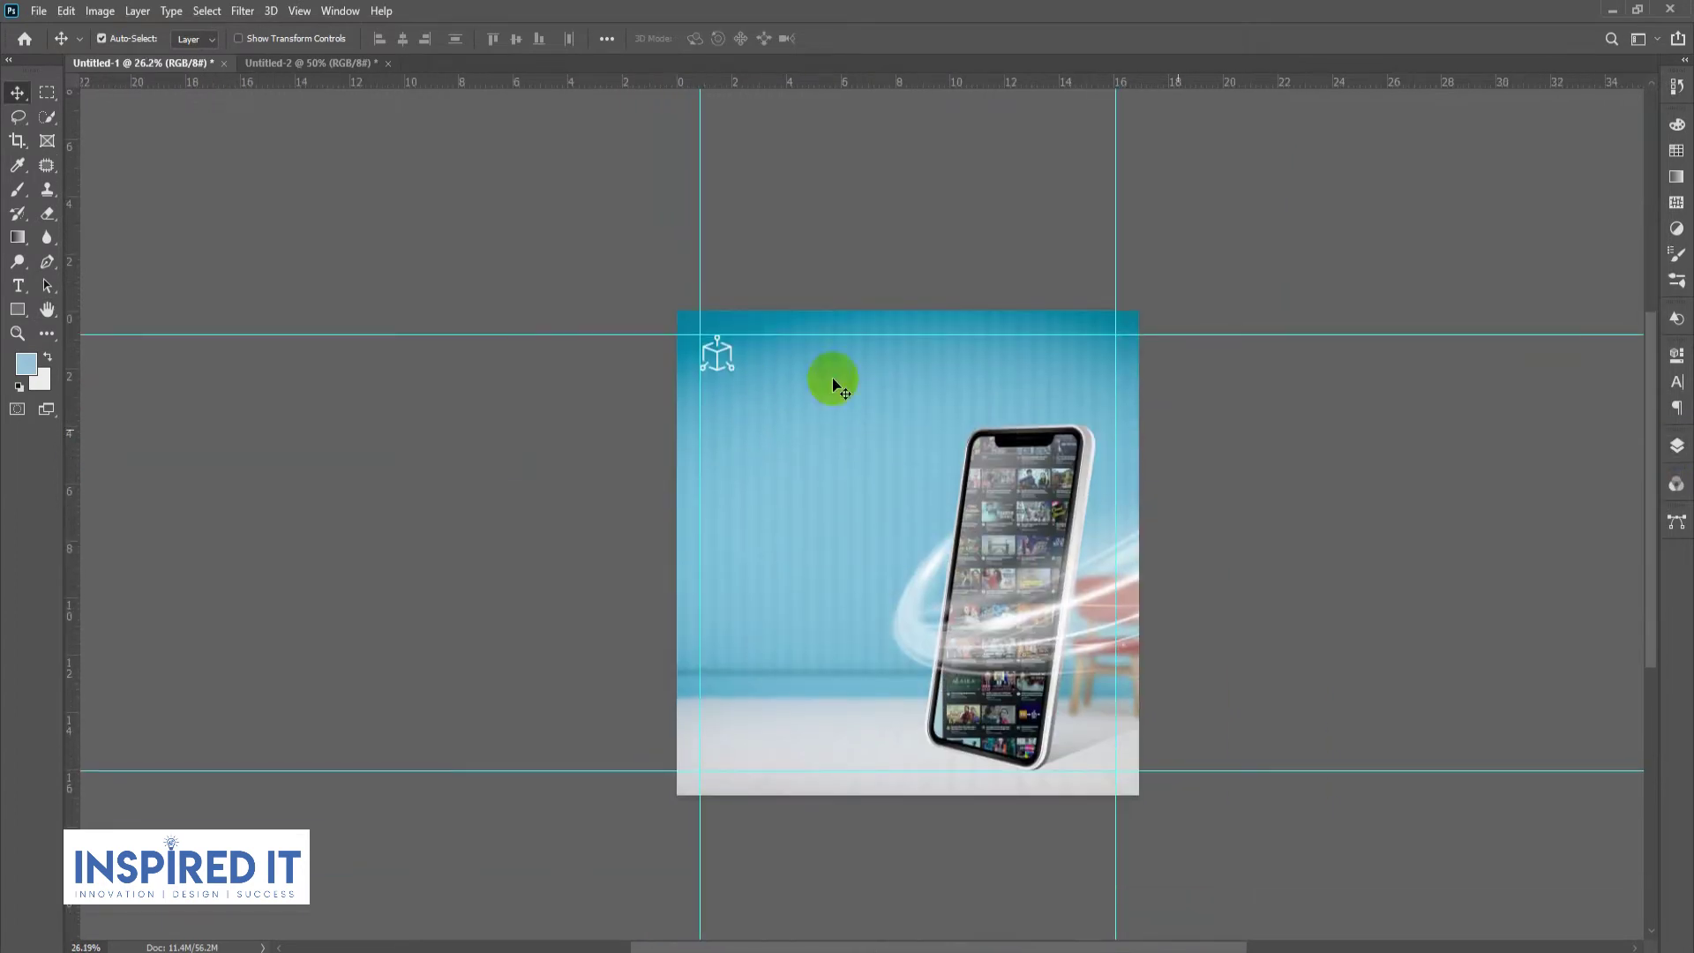
Add white TECHTAC text below the cube logo and enlarge it to about 236%.
{"action": "left_click", "coordinate": [16, 287]}
{"action": "left_click_drag", "start_coordinate": [754, 395], "coordinate": [781, 406]}
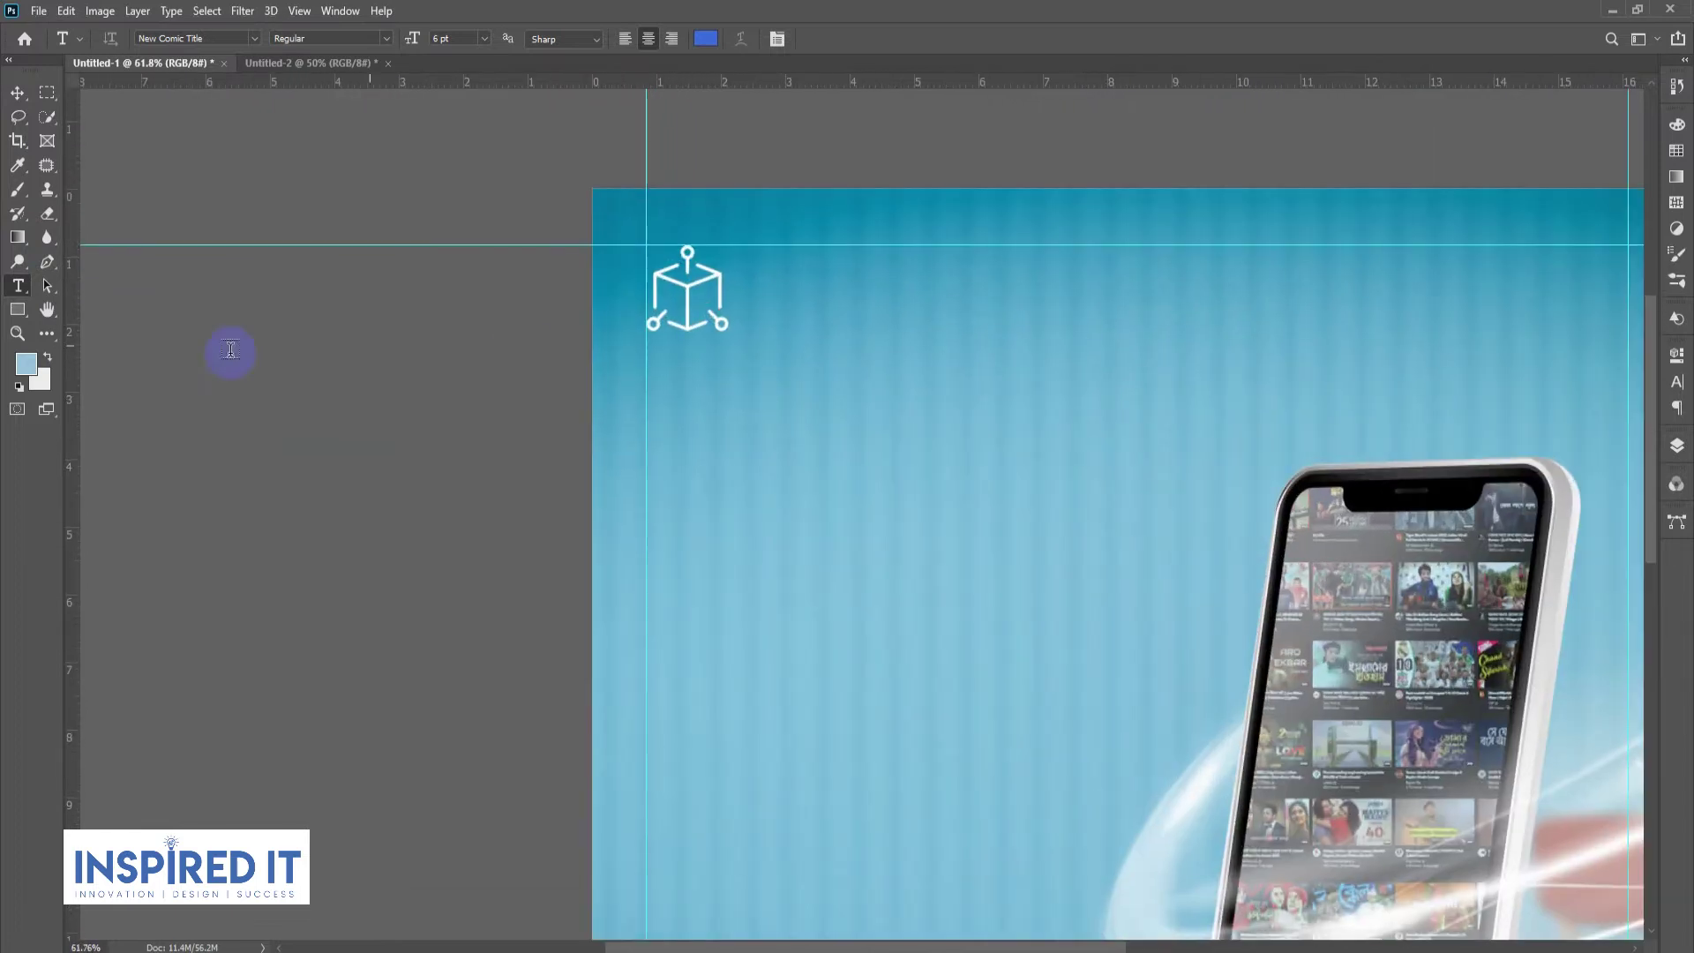
{"action": "scroll", "coordinate": [737, 342], "scroll_direction": "up", "scroll_amount": 1}
{"action": "left_click", "coordinate": [836, 396]}
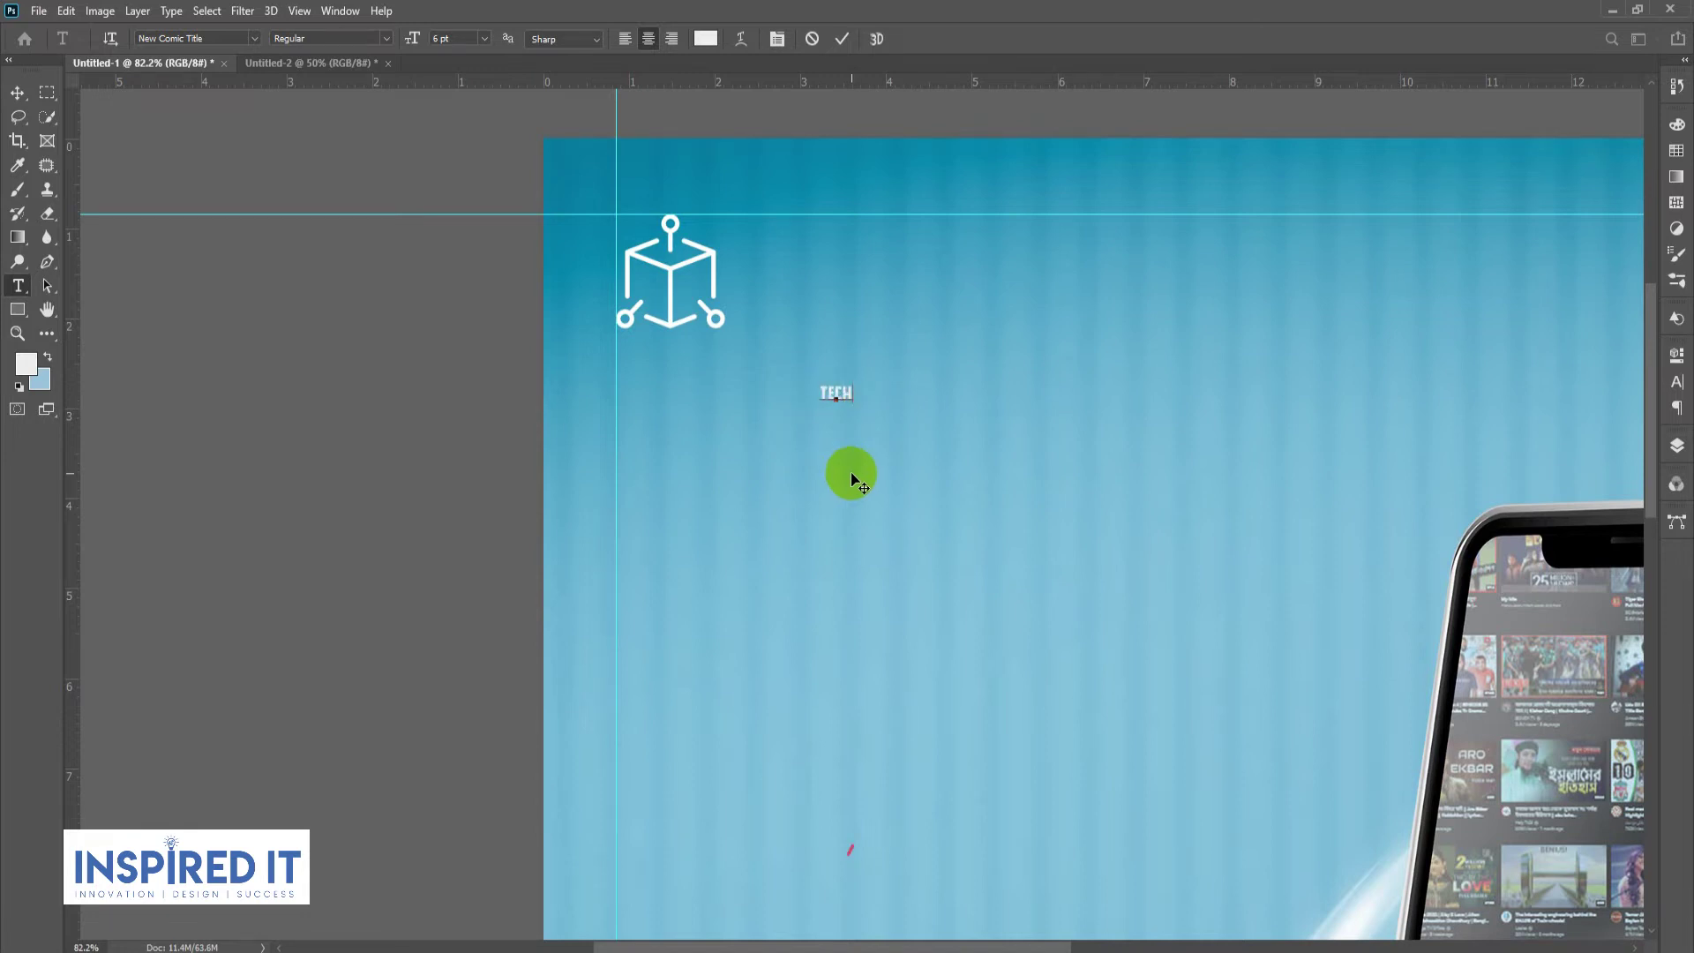
{"action": "type", "text": "TAC"}
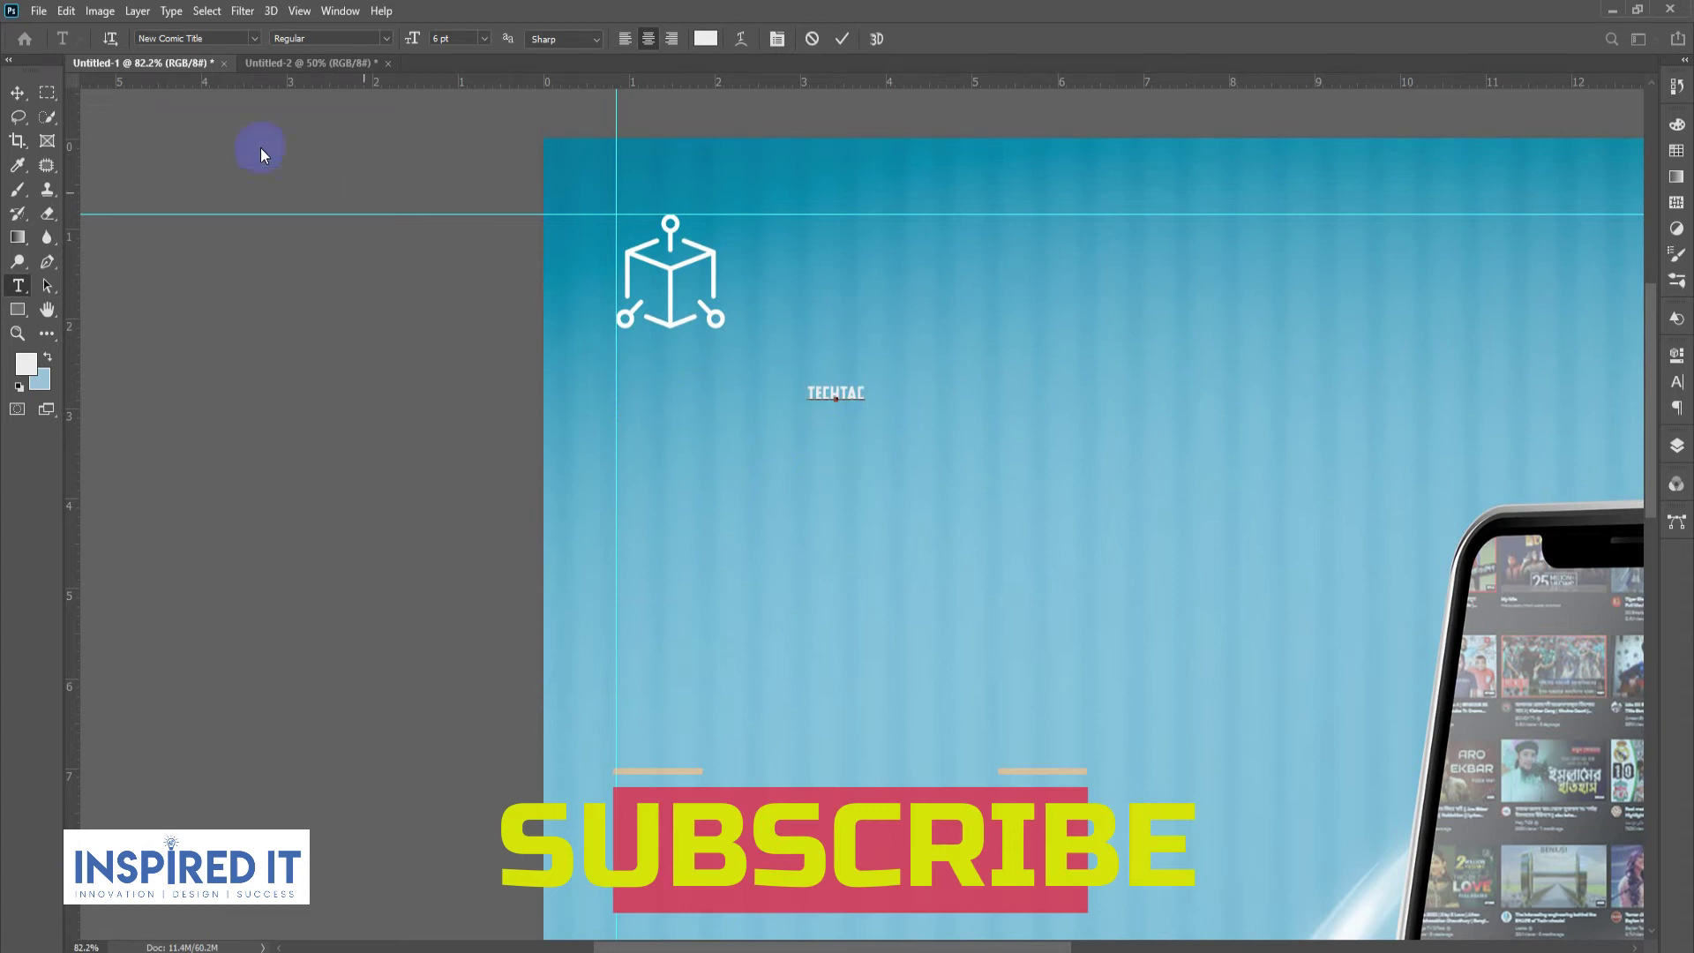
{"action": "left_click_drag", "start_coordinate": [866, 402], "coordinate": [901, 435]}
Change the TECHTAC text's font to Montserrat.
{"action": "key", "text": "Return"}
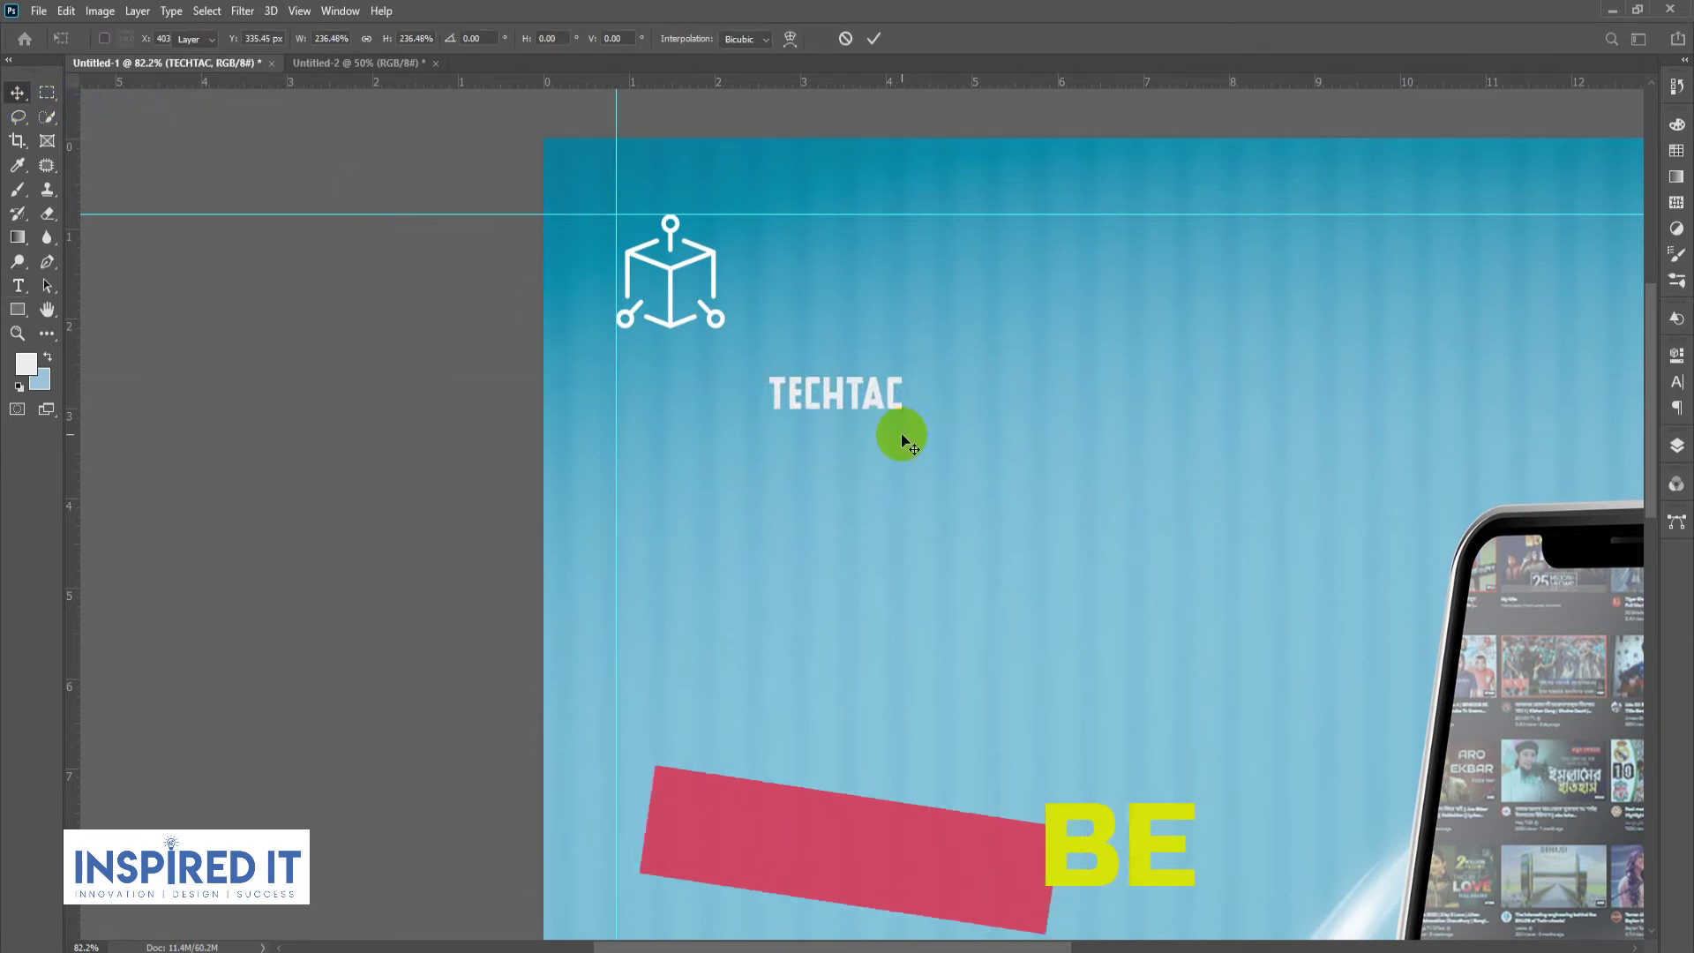
{"action": "scroll", "coordinate": [901, 434], "scroll_direction": "down", "scroll_amount": 3}
{"action": "scroll", "coordinate": [812, 424], "scroll_direction": "up", "scroll_amount": 3}
{"action": "double_click", "coordinate": [932, 392]}
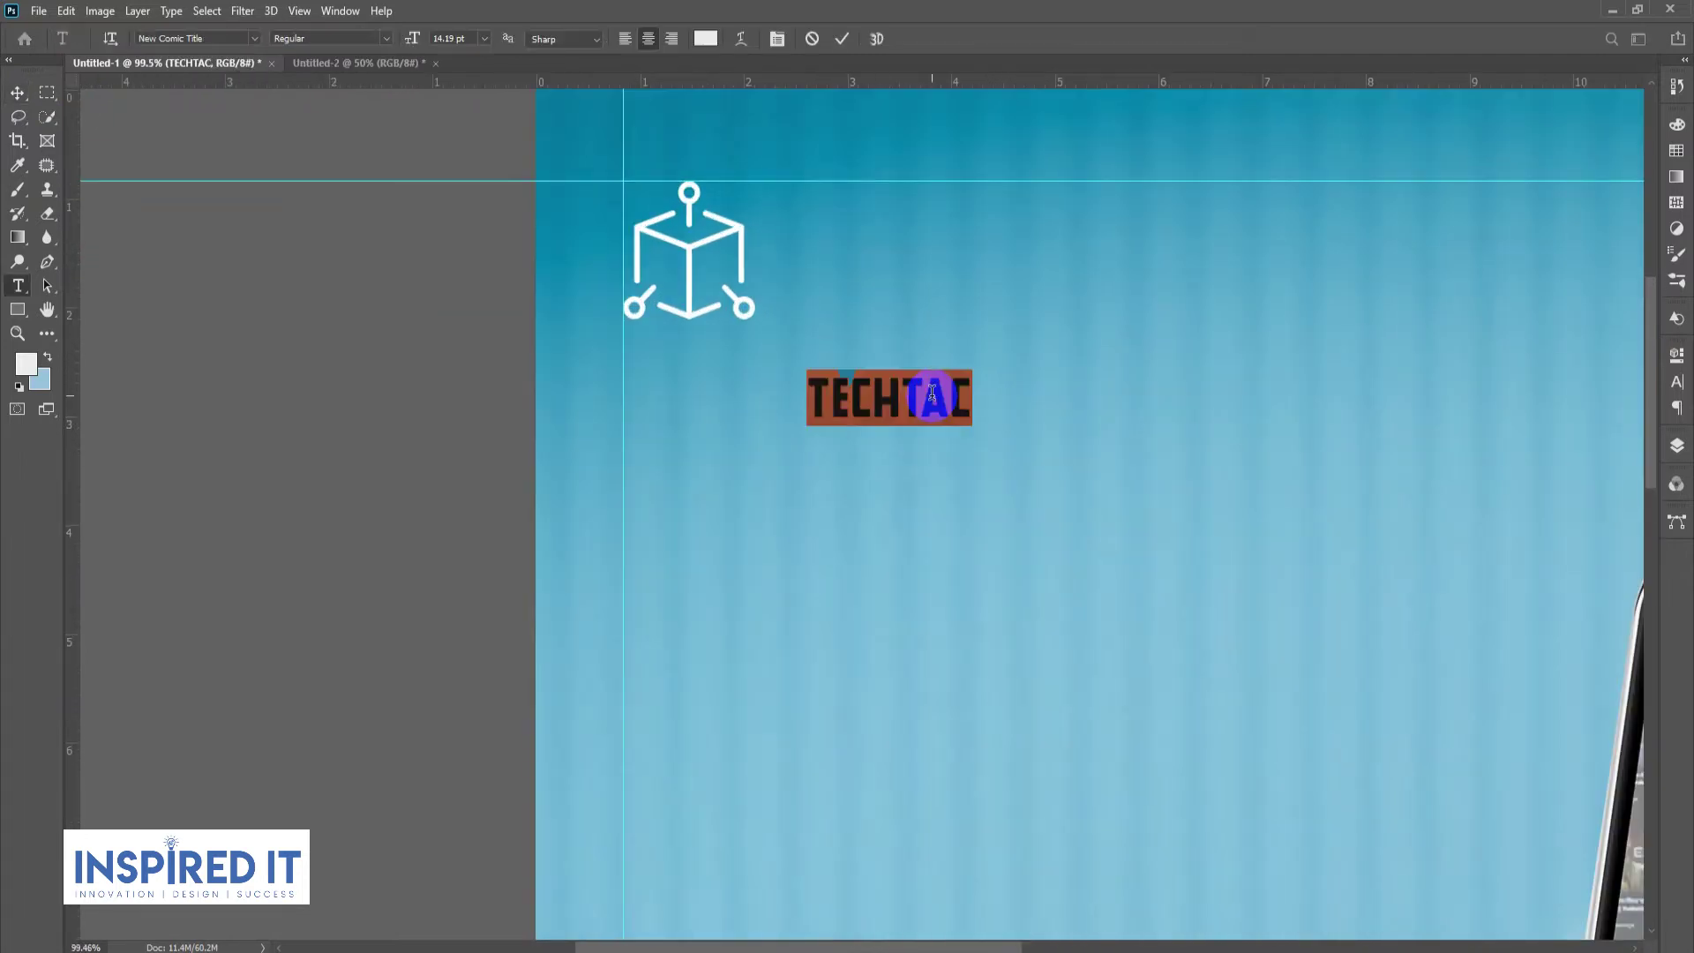
{"action": "left_click", "coordinate": [216, 40]}
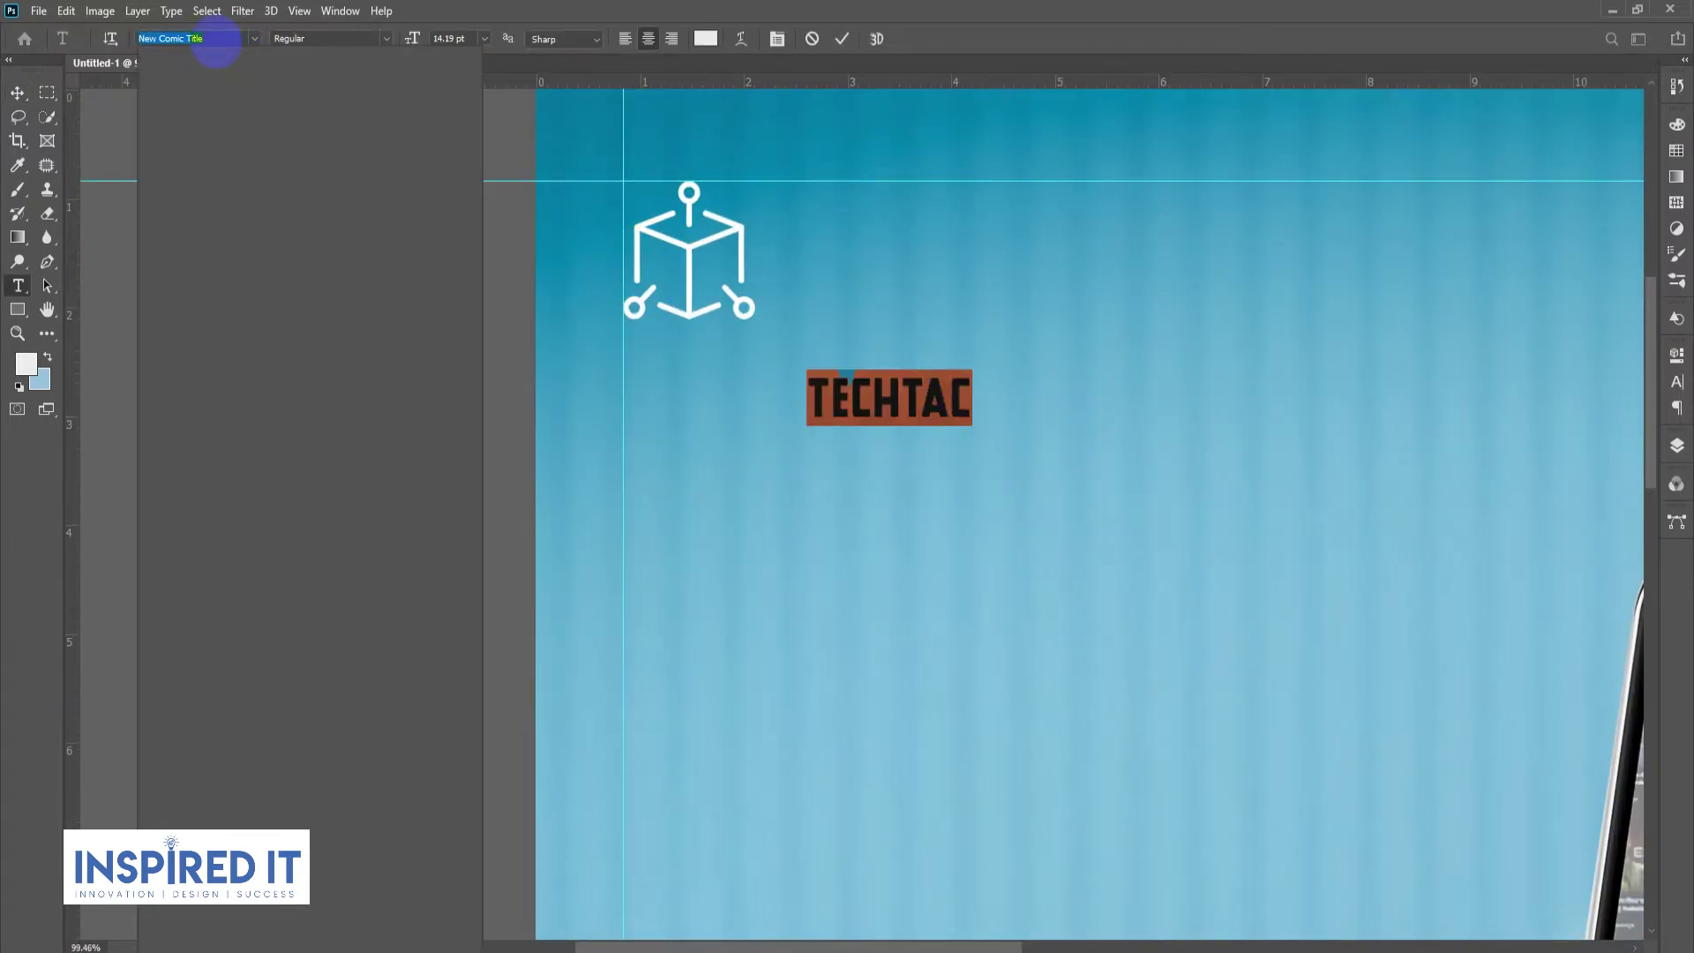
{"action": "type", "text": "MONT"}
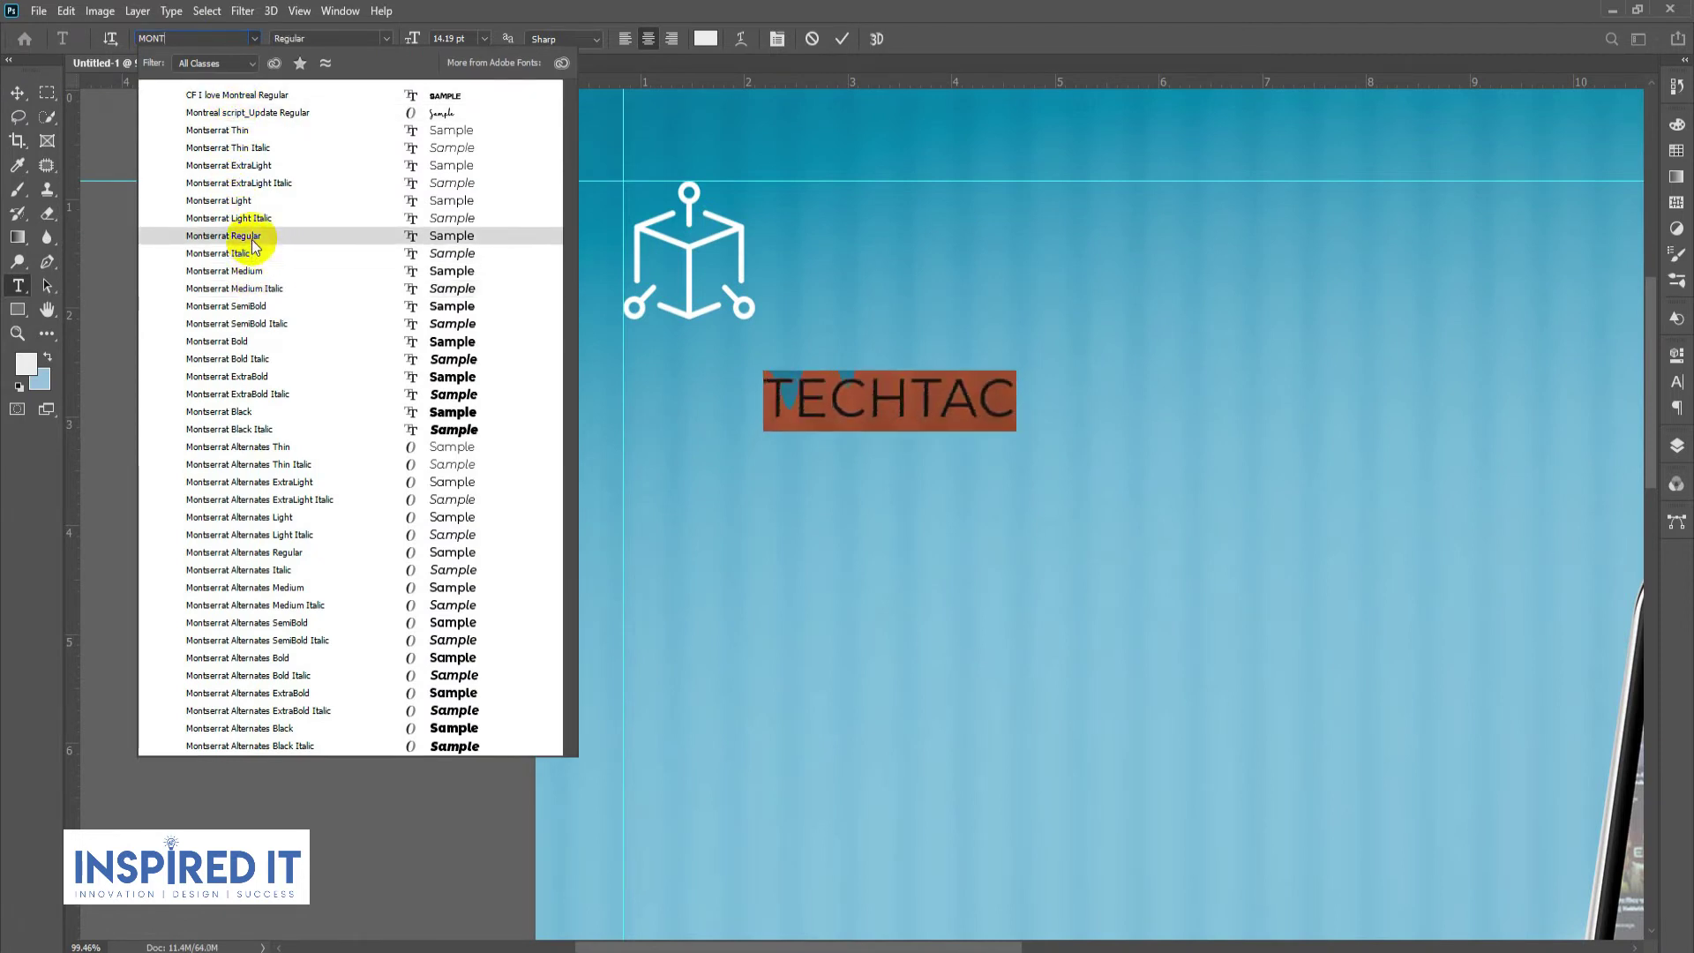
{"action": "left_click", "coordinate": [254, 306]}
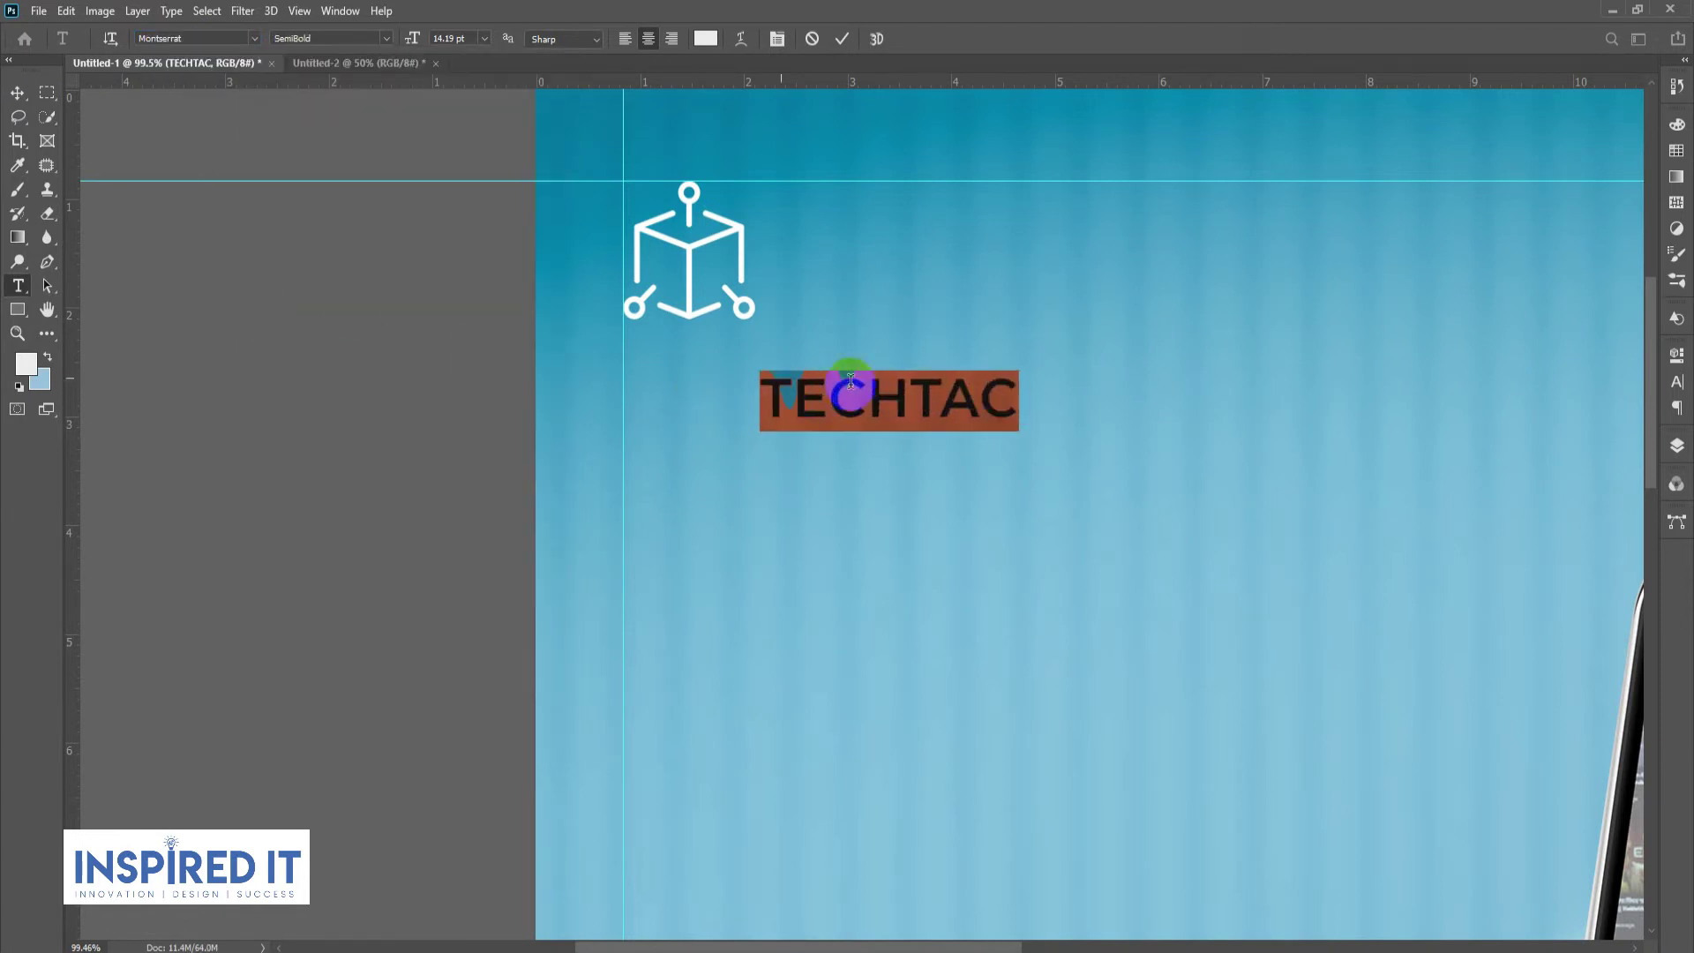
Make the letters TAC Bold and TECH Regular.
{"action": "mouse_move", "coordinate": [911, 411]}
{"action": "left_mouse_down"}
{"action": "mouse_move", "coordinate": [995, 405]}
{"action": "mouse_move", "coordinate": [1003, 360]}
{"action": "left_mouse_up"}
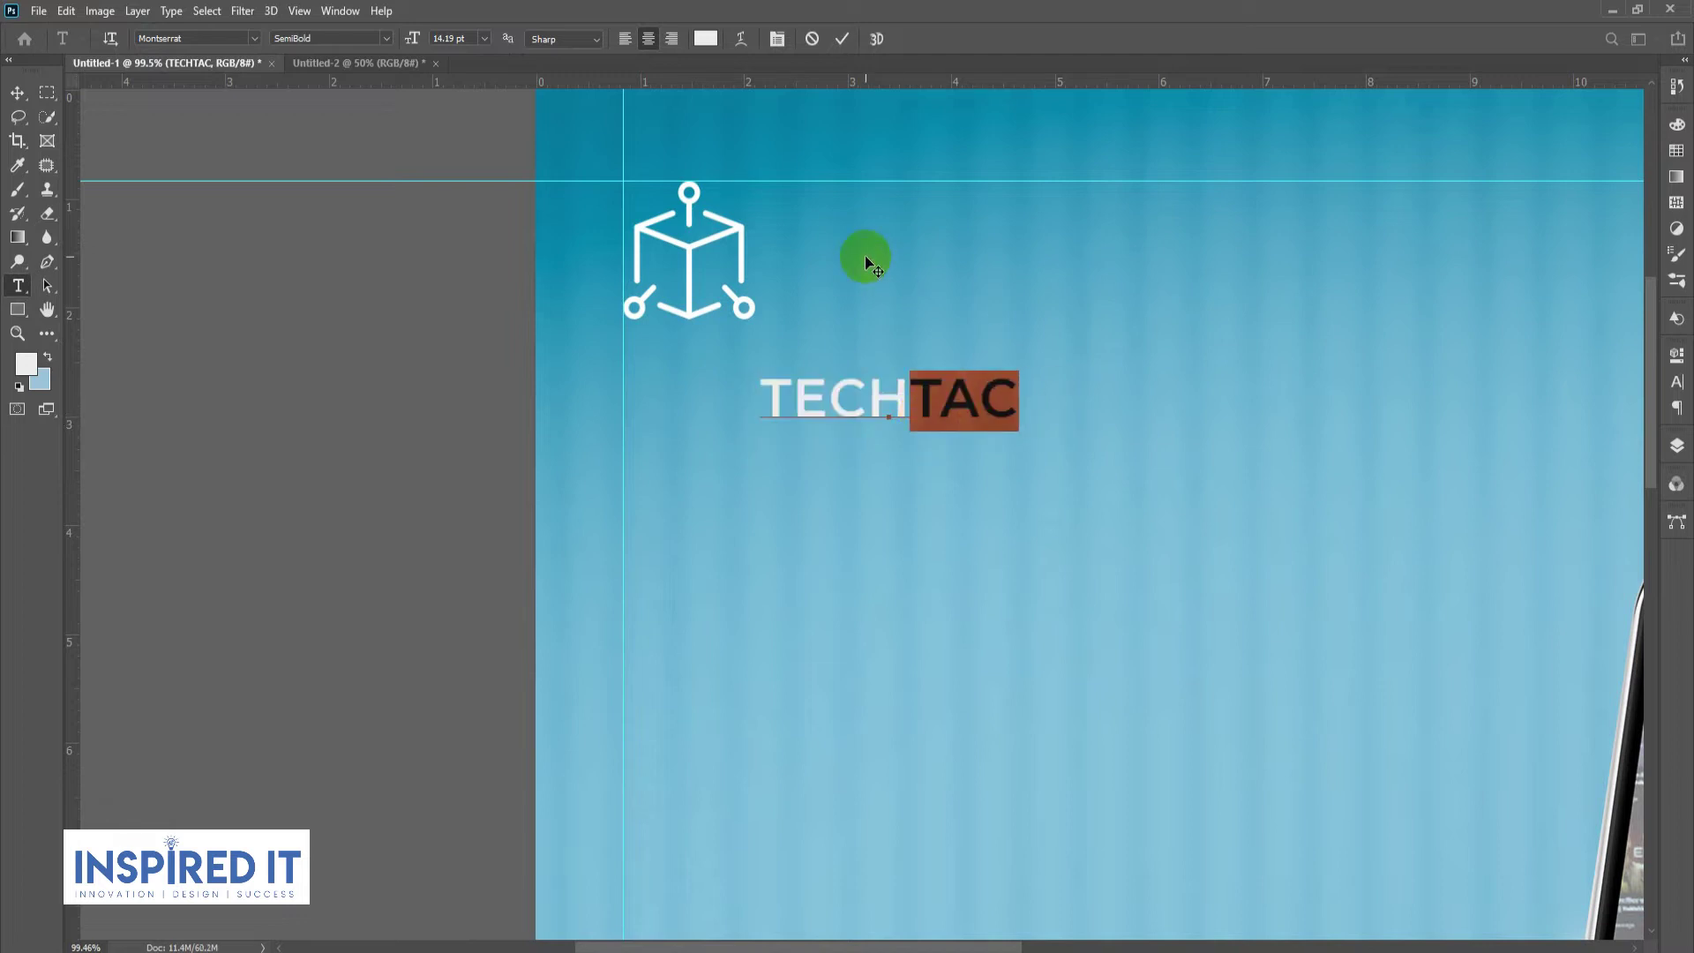
{"action": "left_click", "coordinate": [386, 39]}
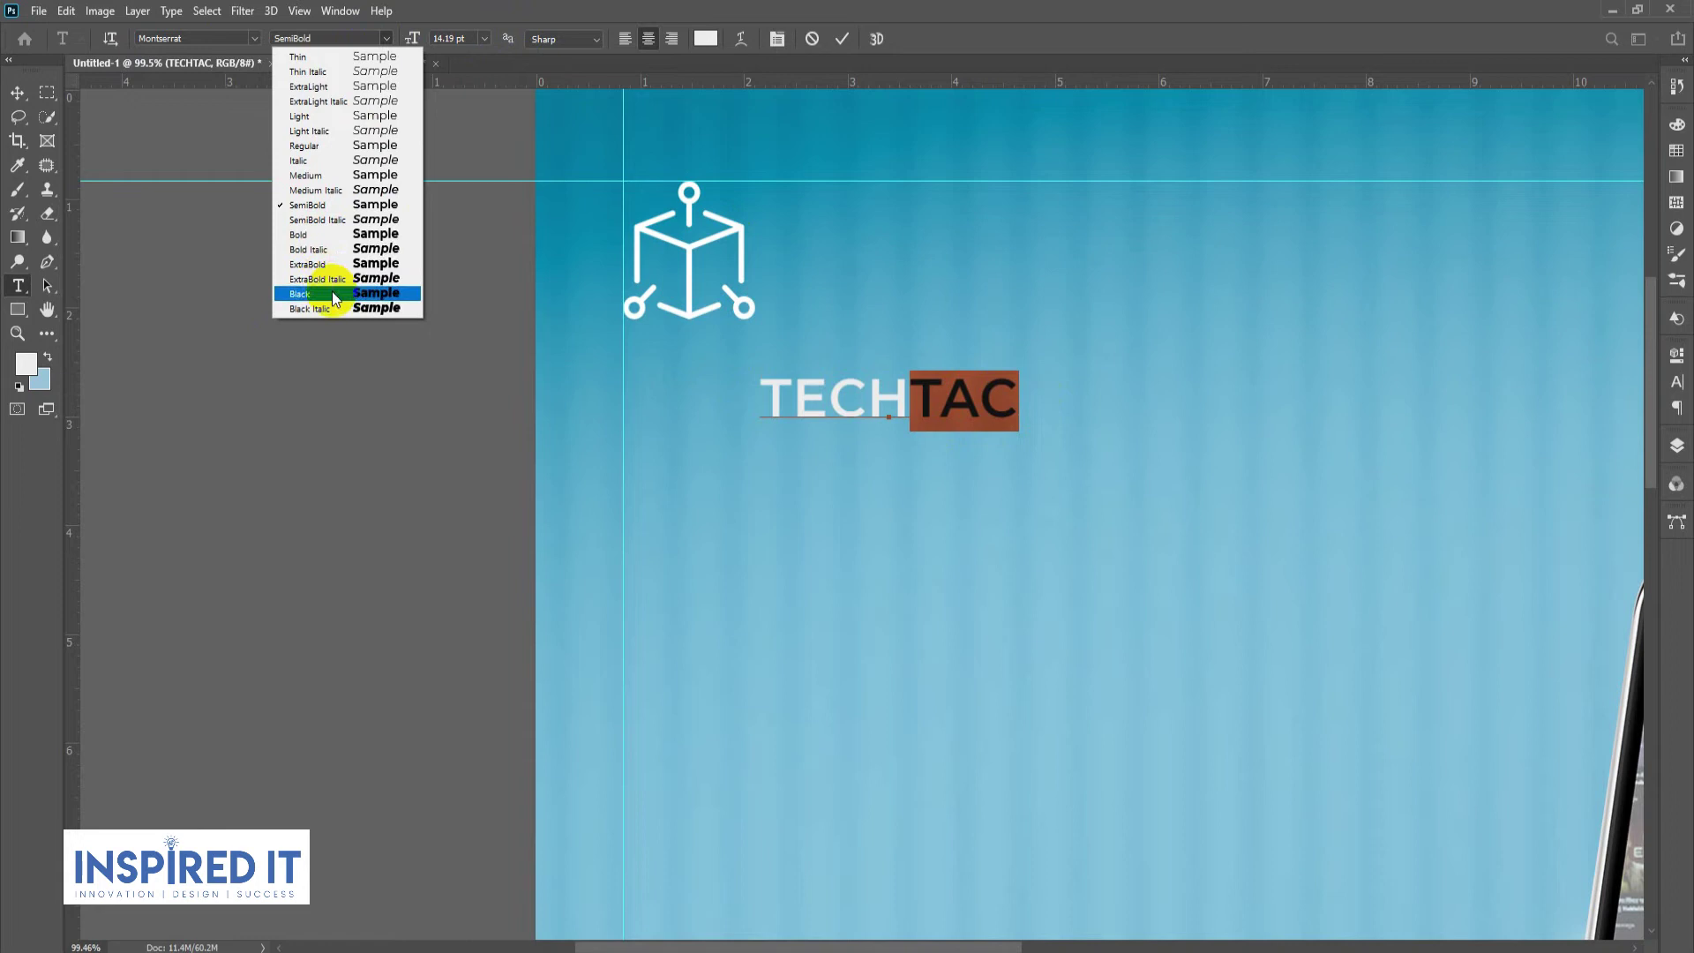
{"action": "left_click", "coordinate": [332, 235]}
{"action": "left_click_drag", "start_coordinate": [867, 396], "coordinate": [761, 399]}
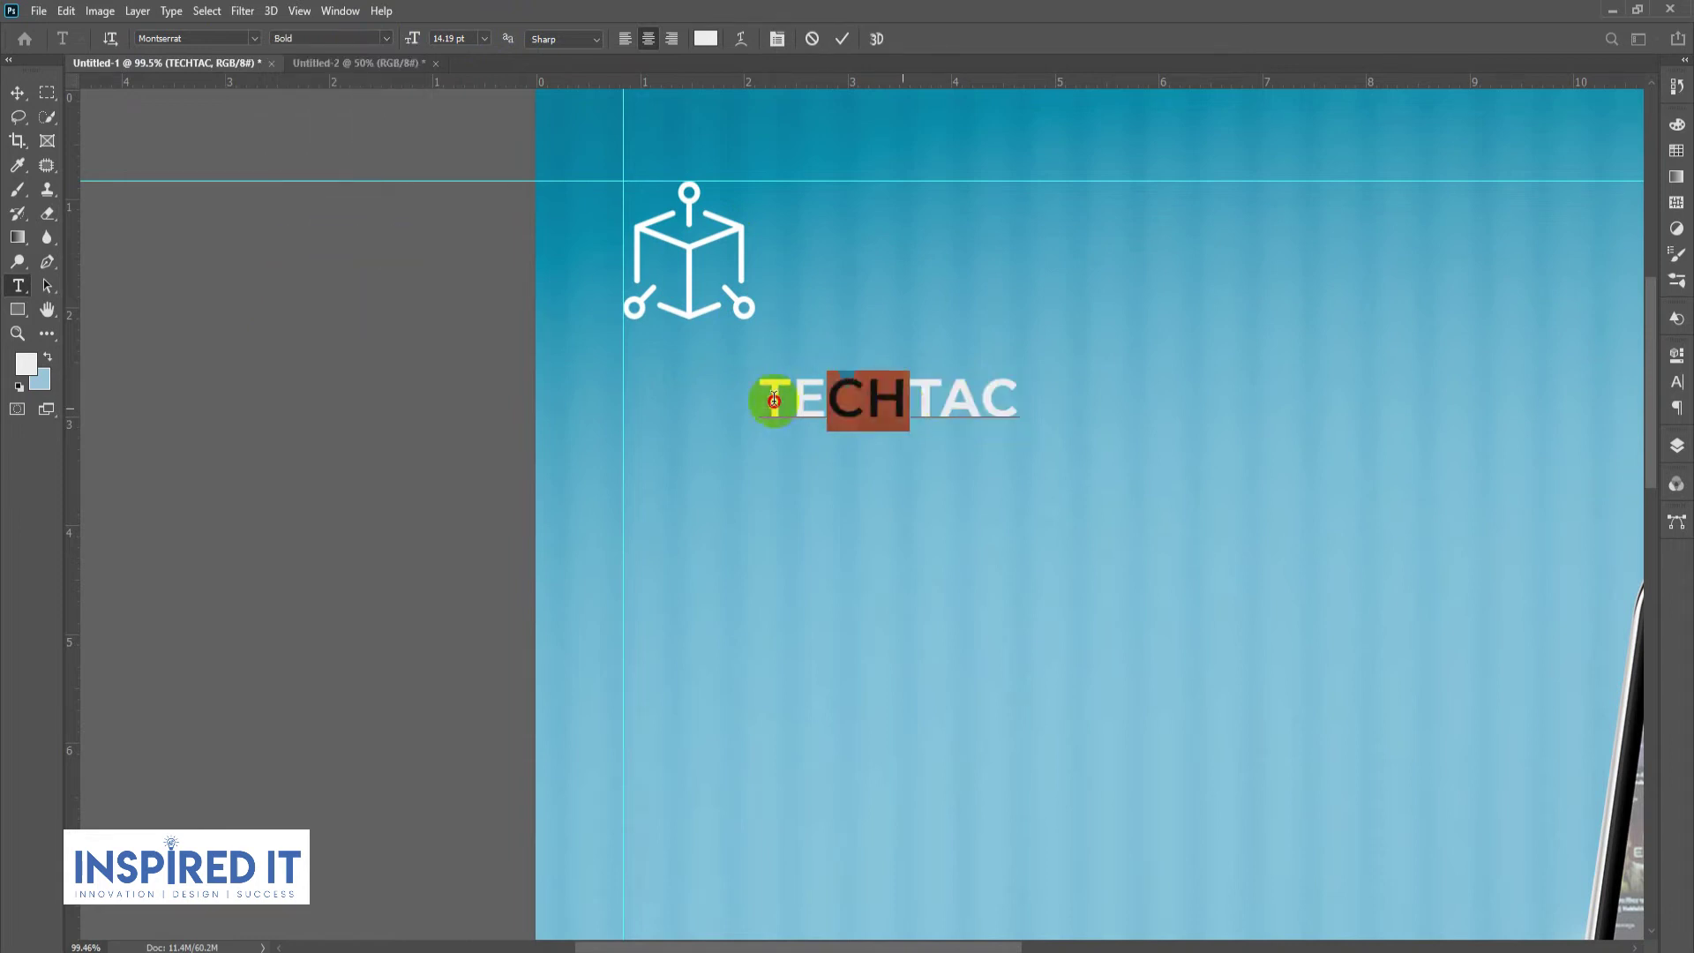
{"action": "left_click", "coordinate": [491, 37]}
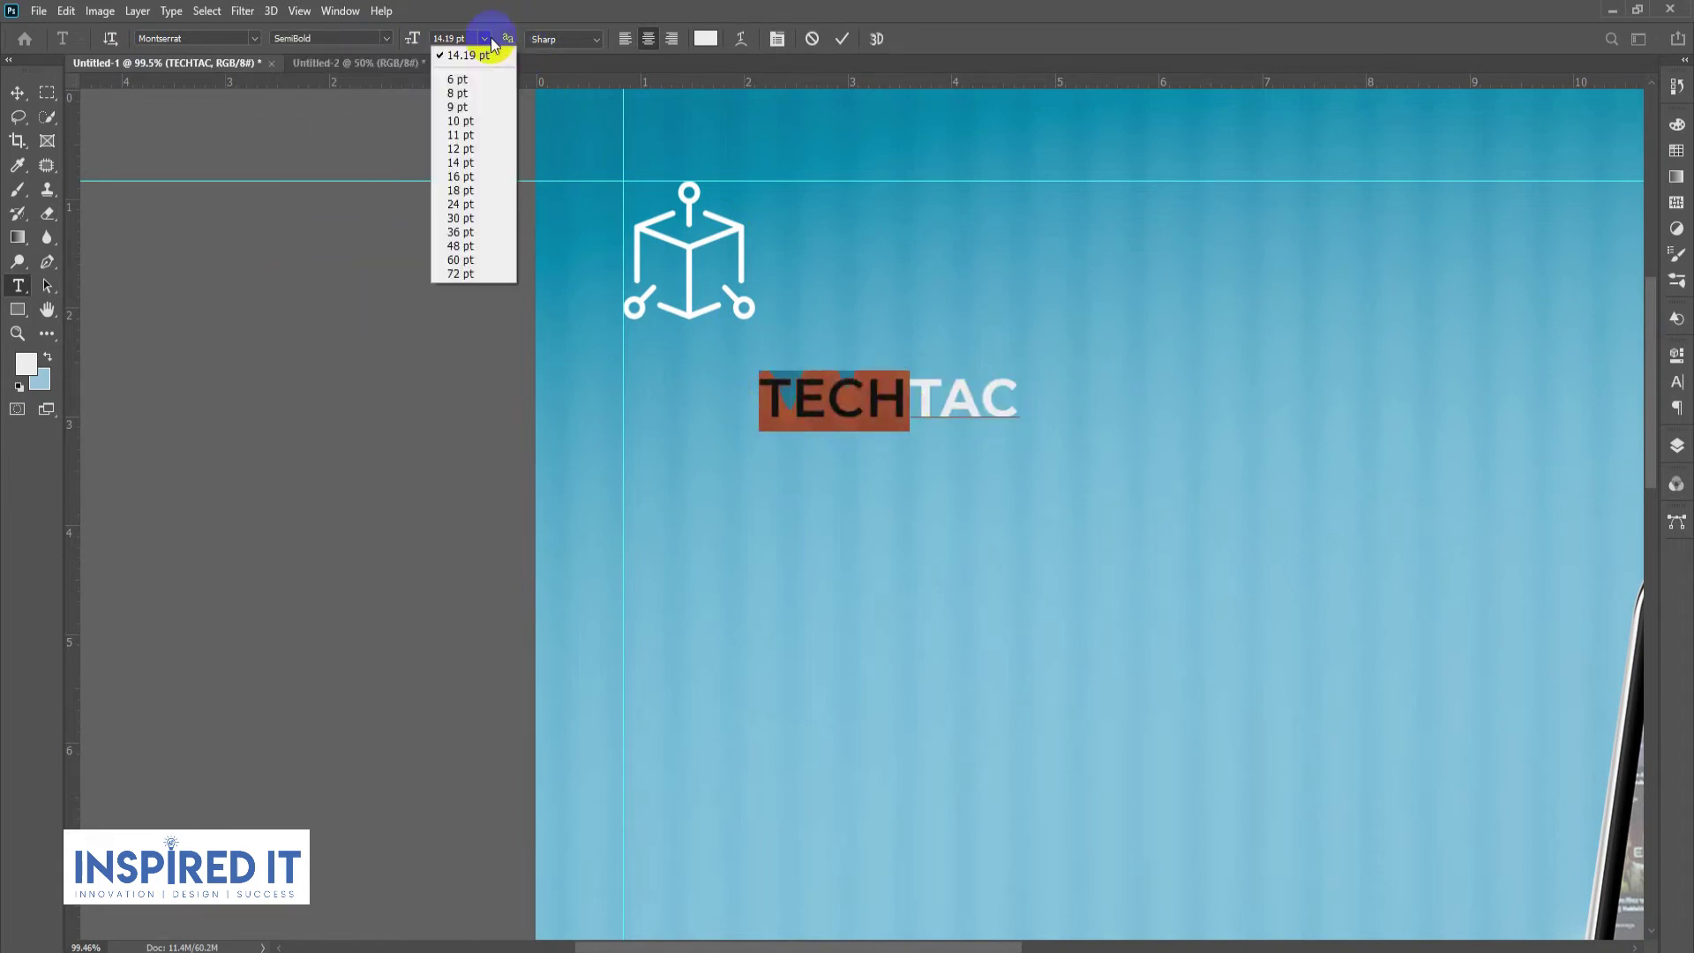
{"action": "left_click", "coordinate": [386, 39]}
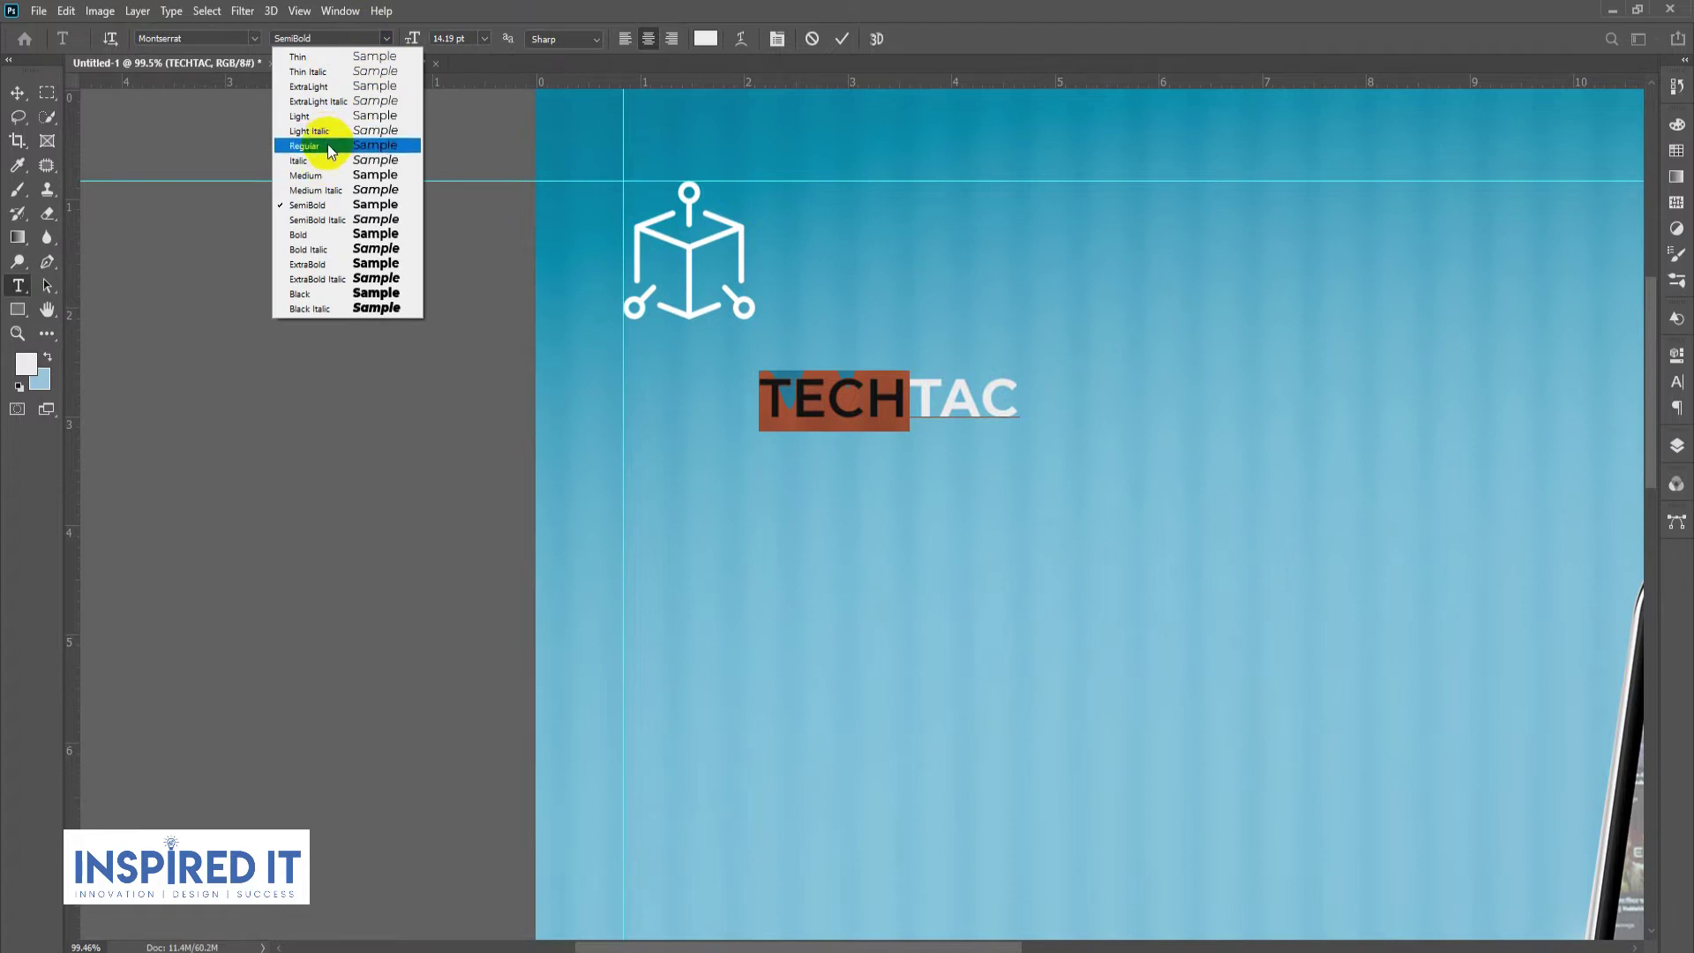
{"action": "left_click", "coordinate": [326, 145]}
{"action": "left_click", "coordinate": [18, 91]}
Move TECHTAC beside the cube logo and shrink it to about 82%.
{"action": "scroll", "coordinate": [484, 357], "scroll_direction": "down", "scroll_amount": 3}
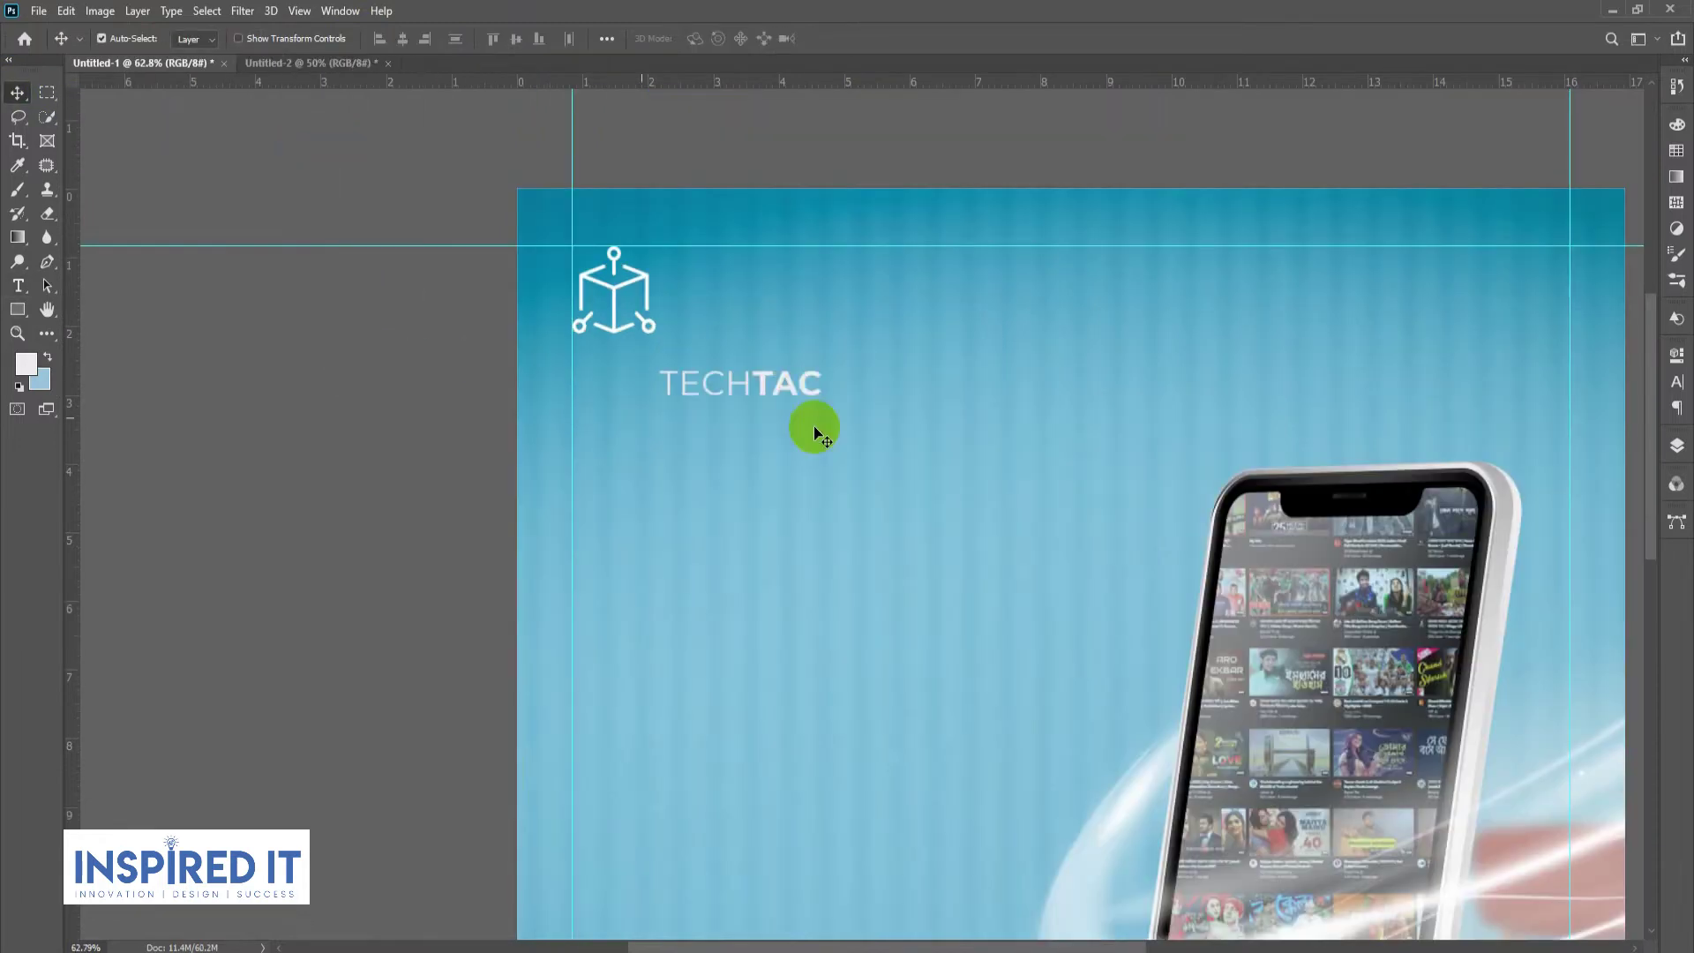
{"action": "scroll", "coordinate": [813, 426], "scroll_direction": "up", "scroll_amount": 5}
{"action": "mouse_move", "coordinate": [706, 368]}
{"action": "left_mouse_down"}
{"action": "mouse_move", "coordinate": [571, 336]}
{"action": "mouse_move", "coordinate": [739, 203]}
{"action": "left_mouse_up"}
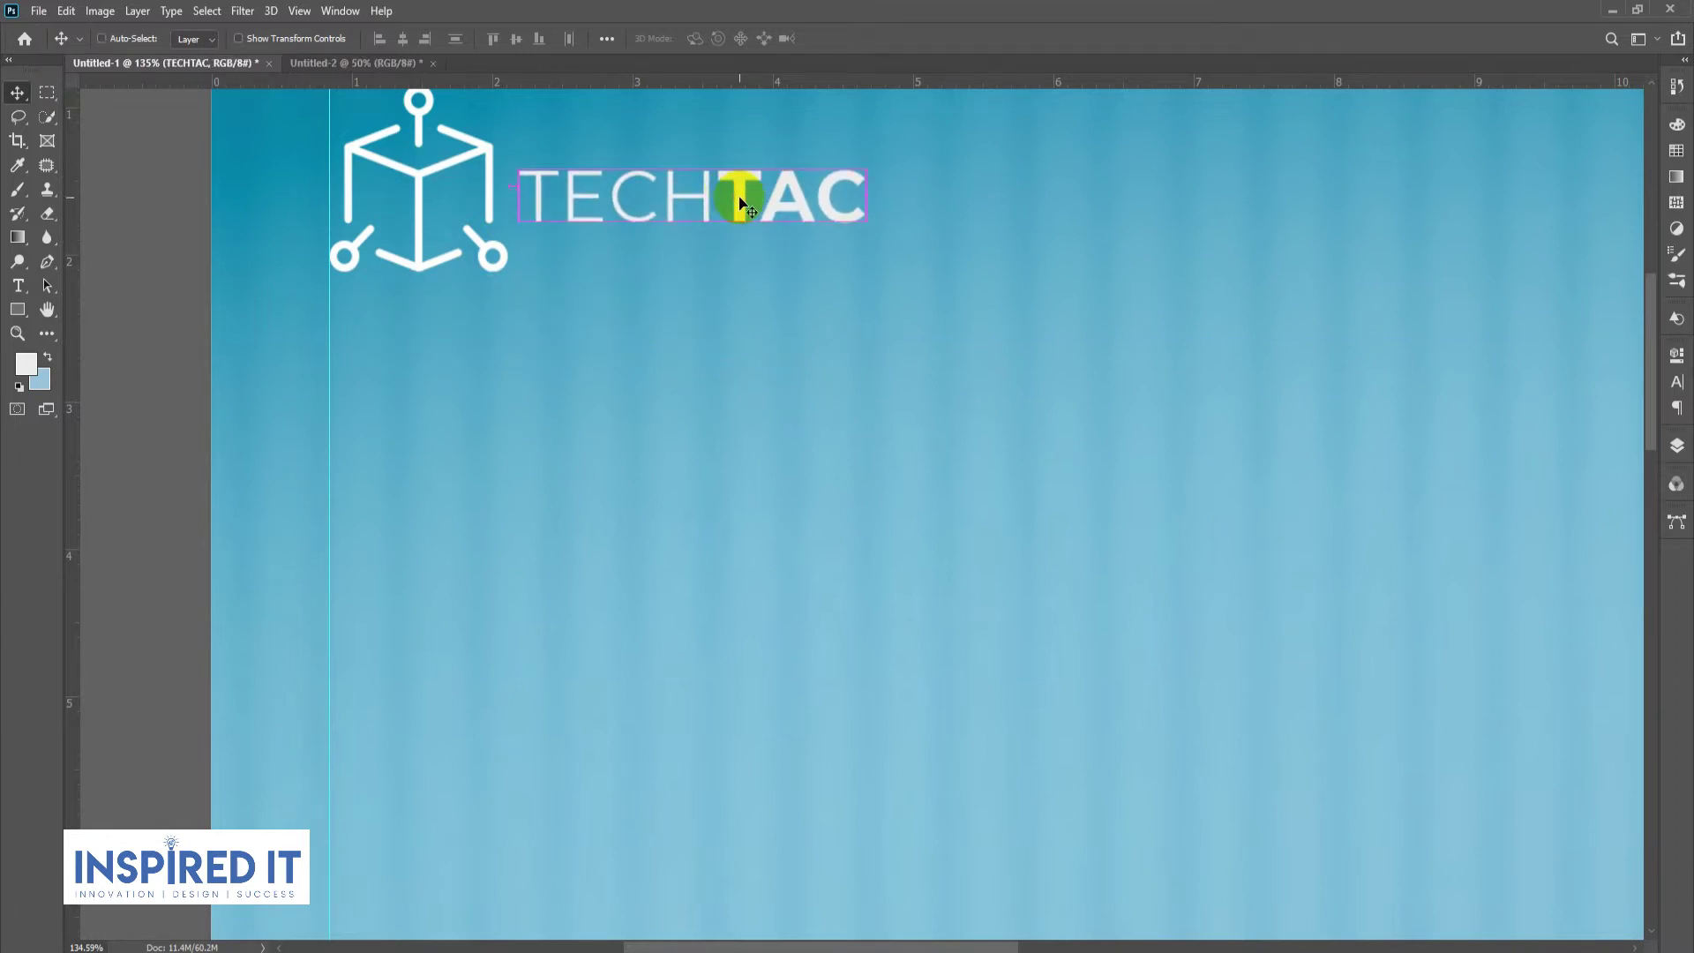
{"action": "key", "text": "ctrl+t"}
{"action": "left_click_drag", "start_coordinate": [851, 233], "coordinate": [835, 223]}
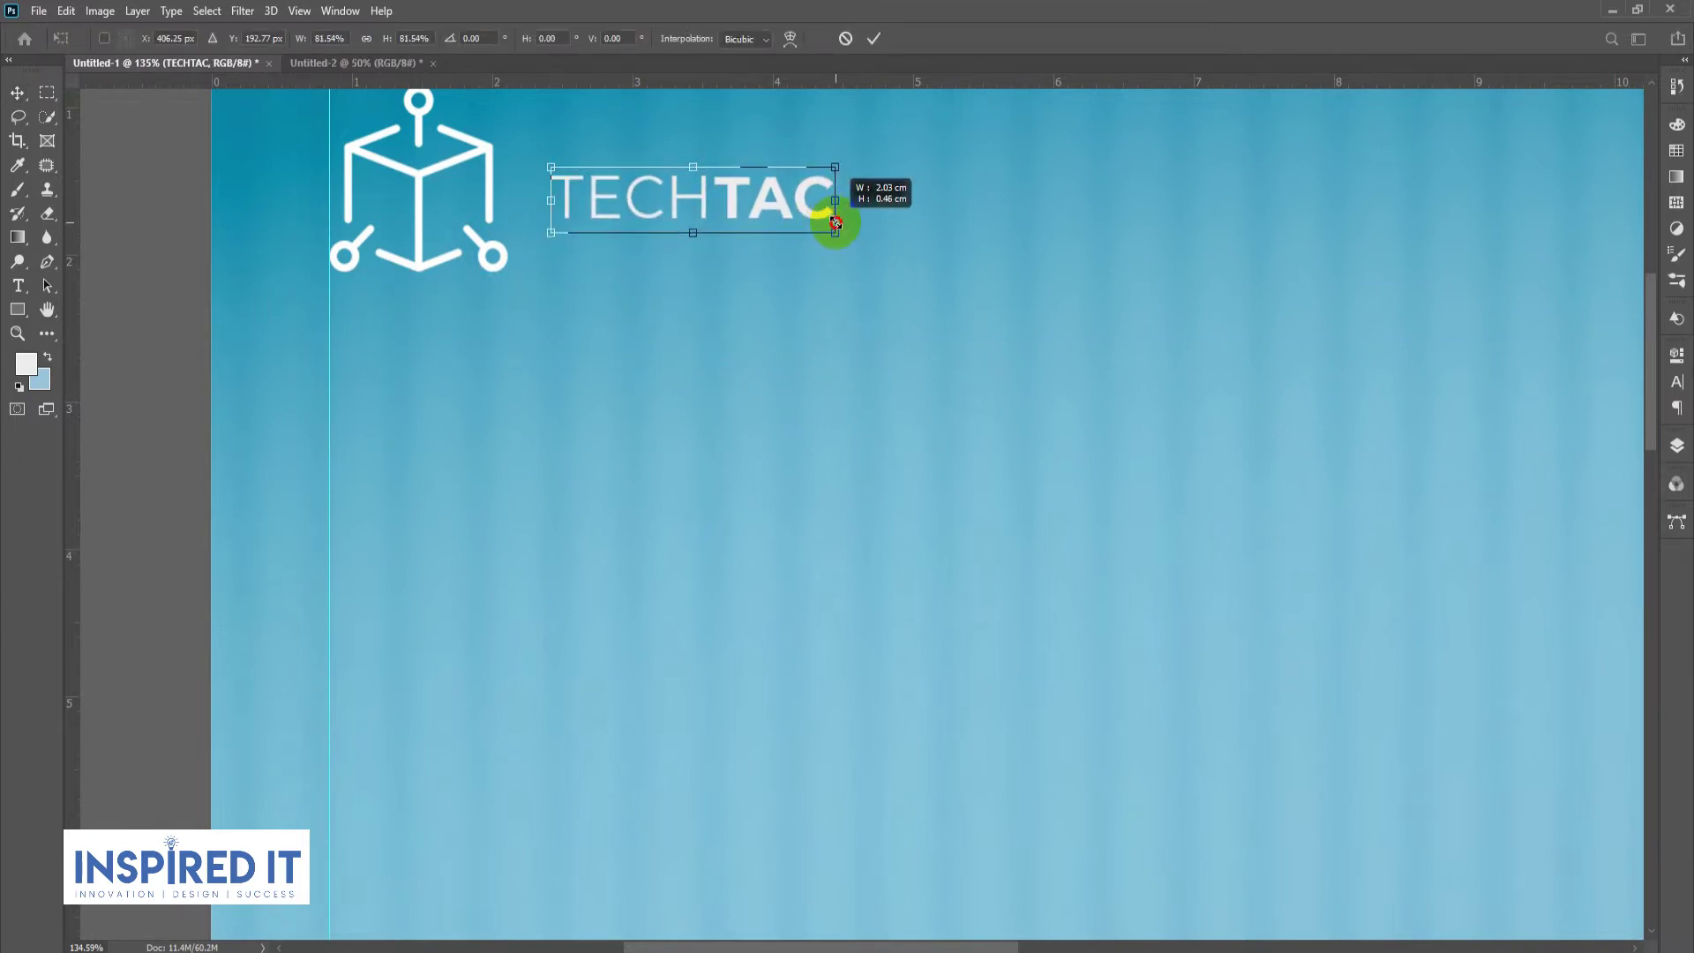
{"action": "key", "text": "Return"}
{"action": "scroll", "coordinate": [801, 365], "scroll_direction": "down", "scroll_amount": 3}
Shrink the cube logo to about 69% of its size.
{"action": "left_click", "coordinate": [600, 306]}
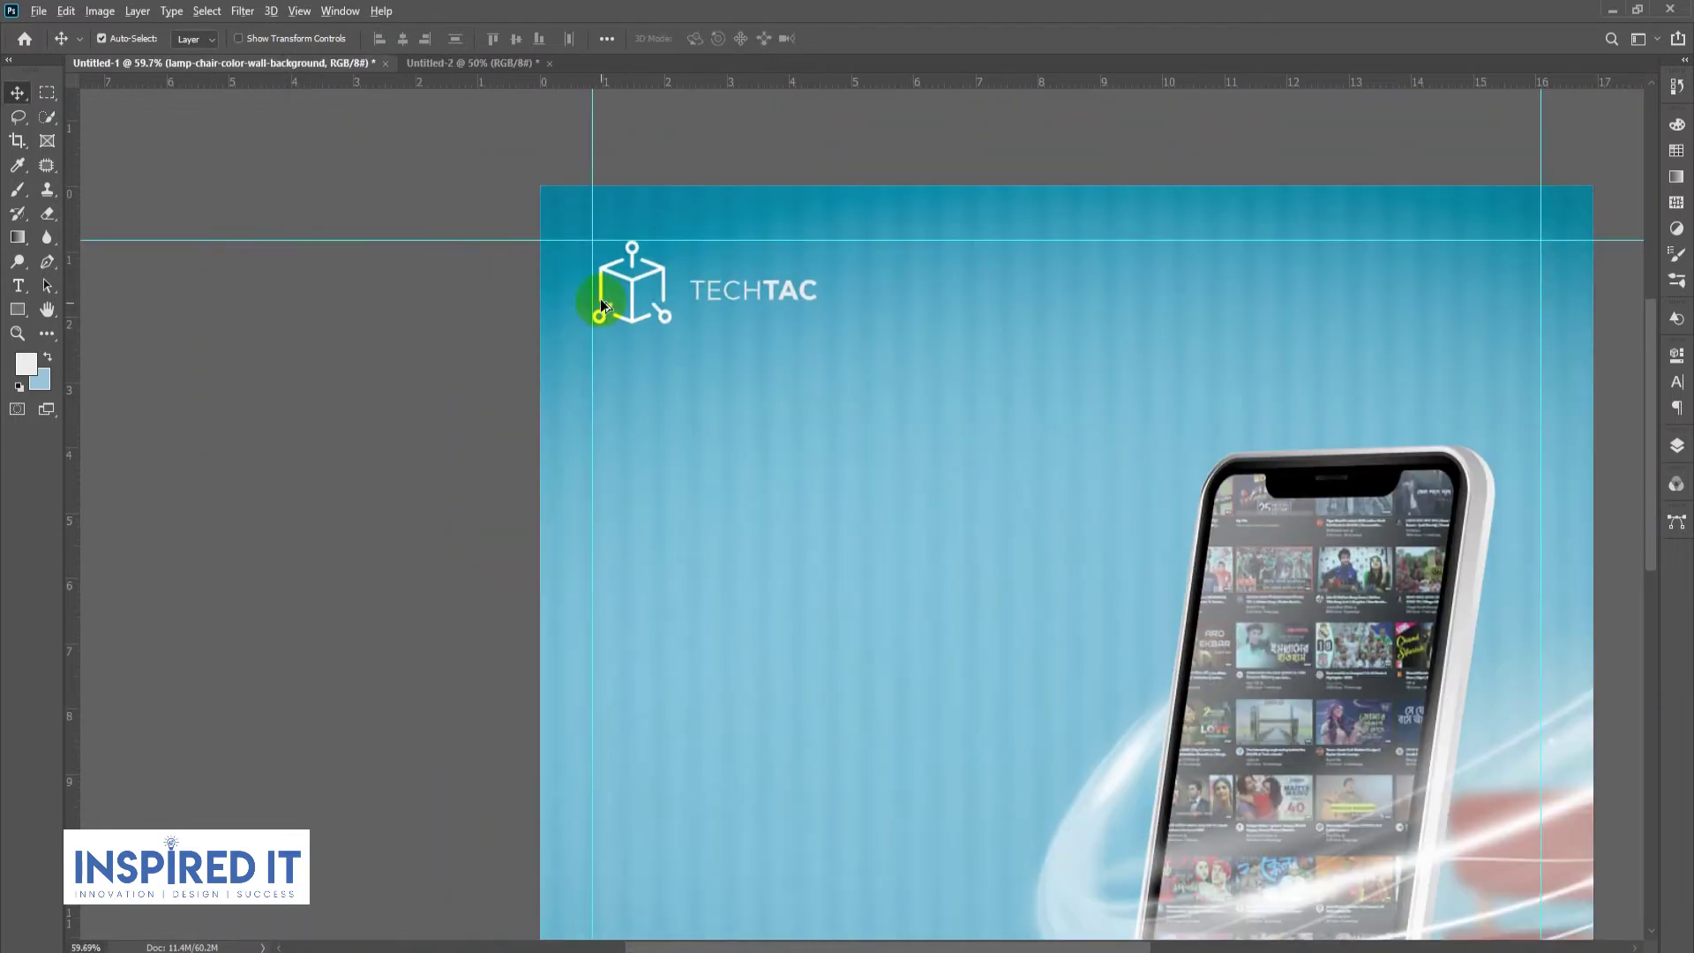
{"action": "scroll", "coordinate": [601, 306], "scroll_direction": "up", "scroll_amount": 3}
{"action": "left_click", "coordinate": [624, 296]}
{"action": "key", "text": "ctrl+t"}
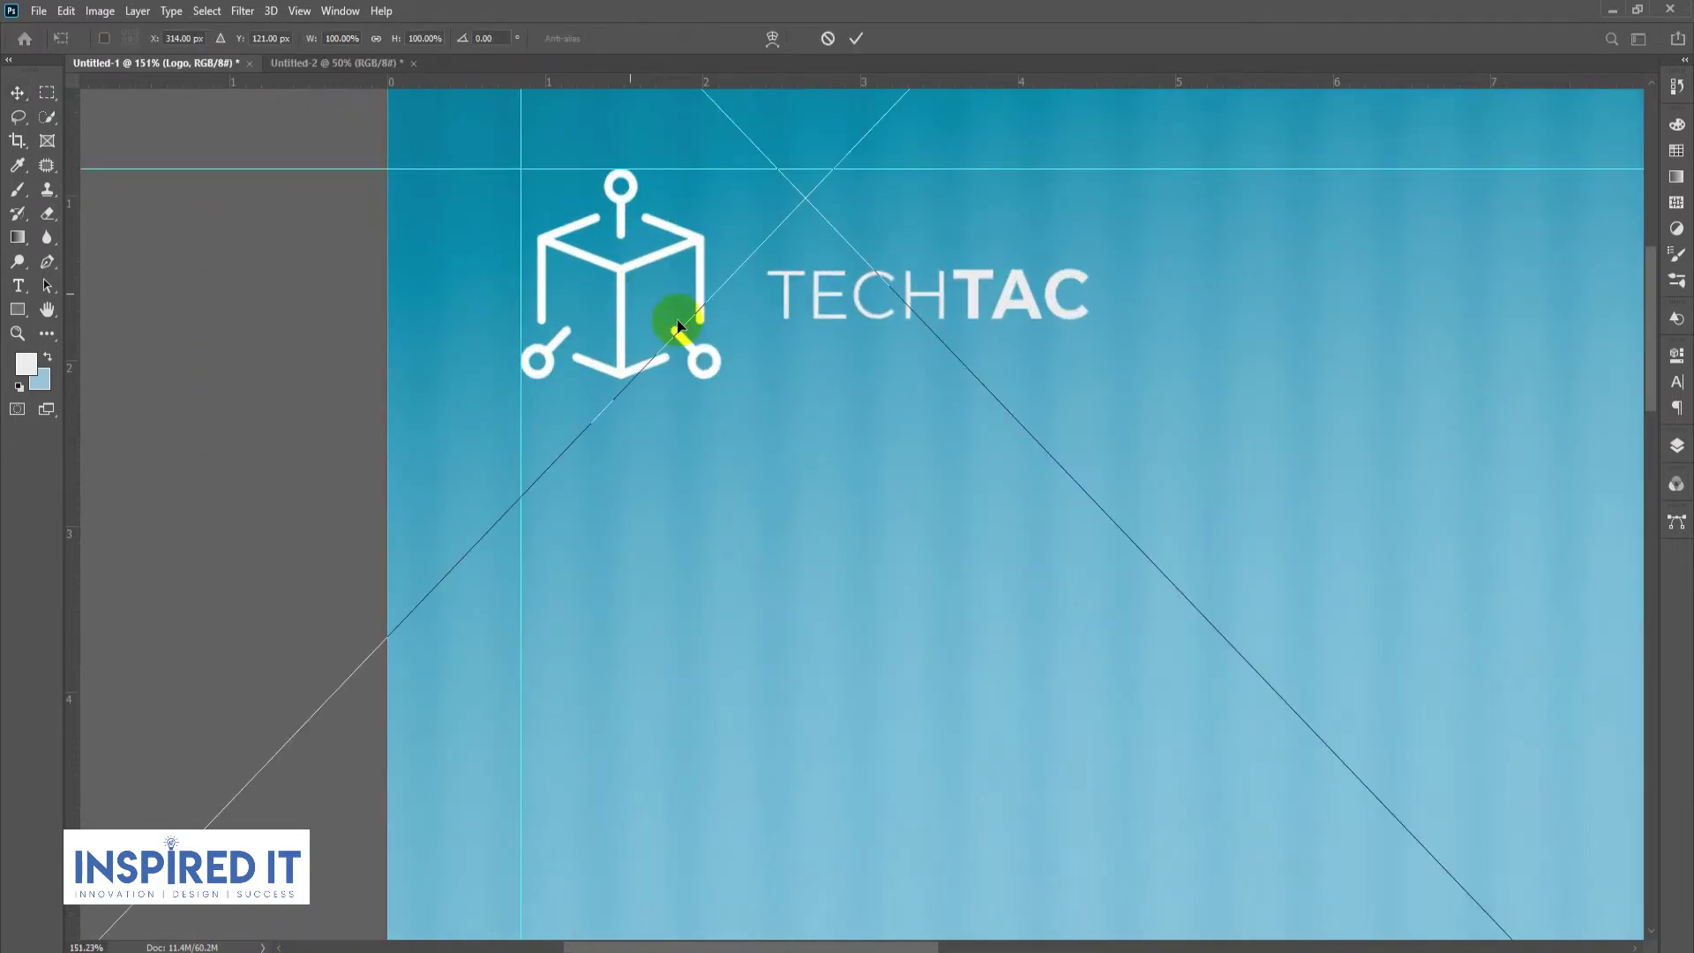
{"action": "scroll", "coordinate": [652, 345], "scroll_direction": "down", "scroll_amount": 2}
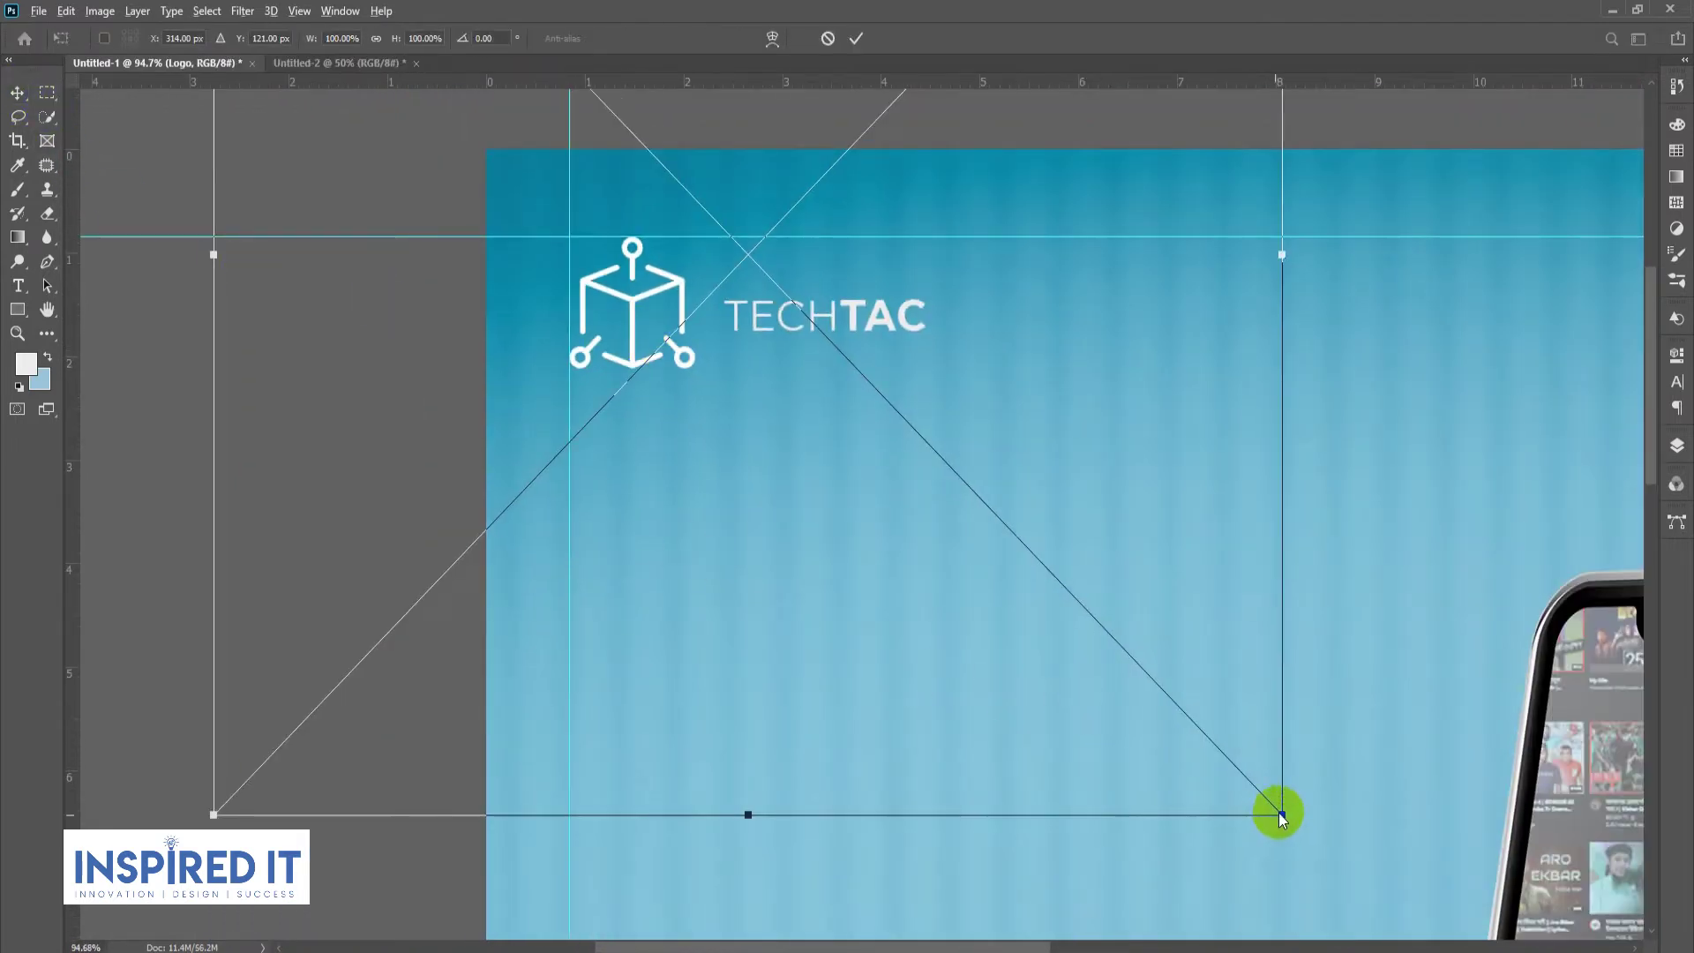
{"action": "left_click_drag", "start_coordinate": [1281, 809], "coordinate": [1144, 605]}
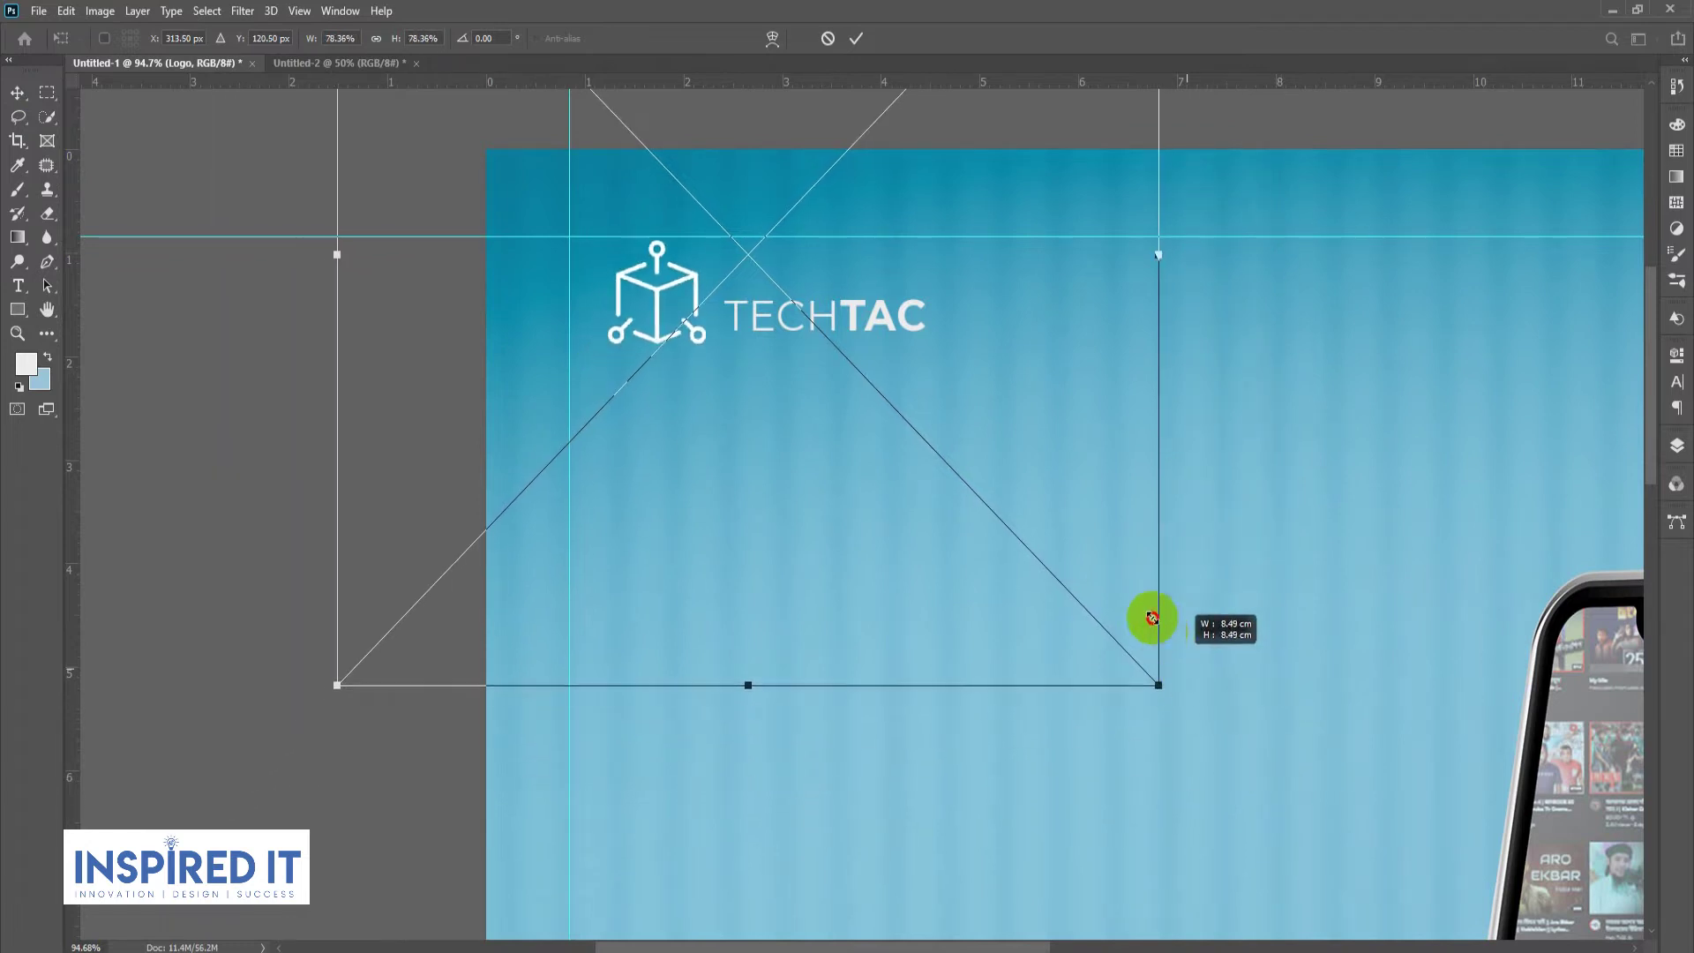
{"action": "key", "text": "Return"}
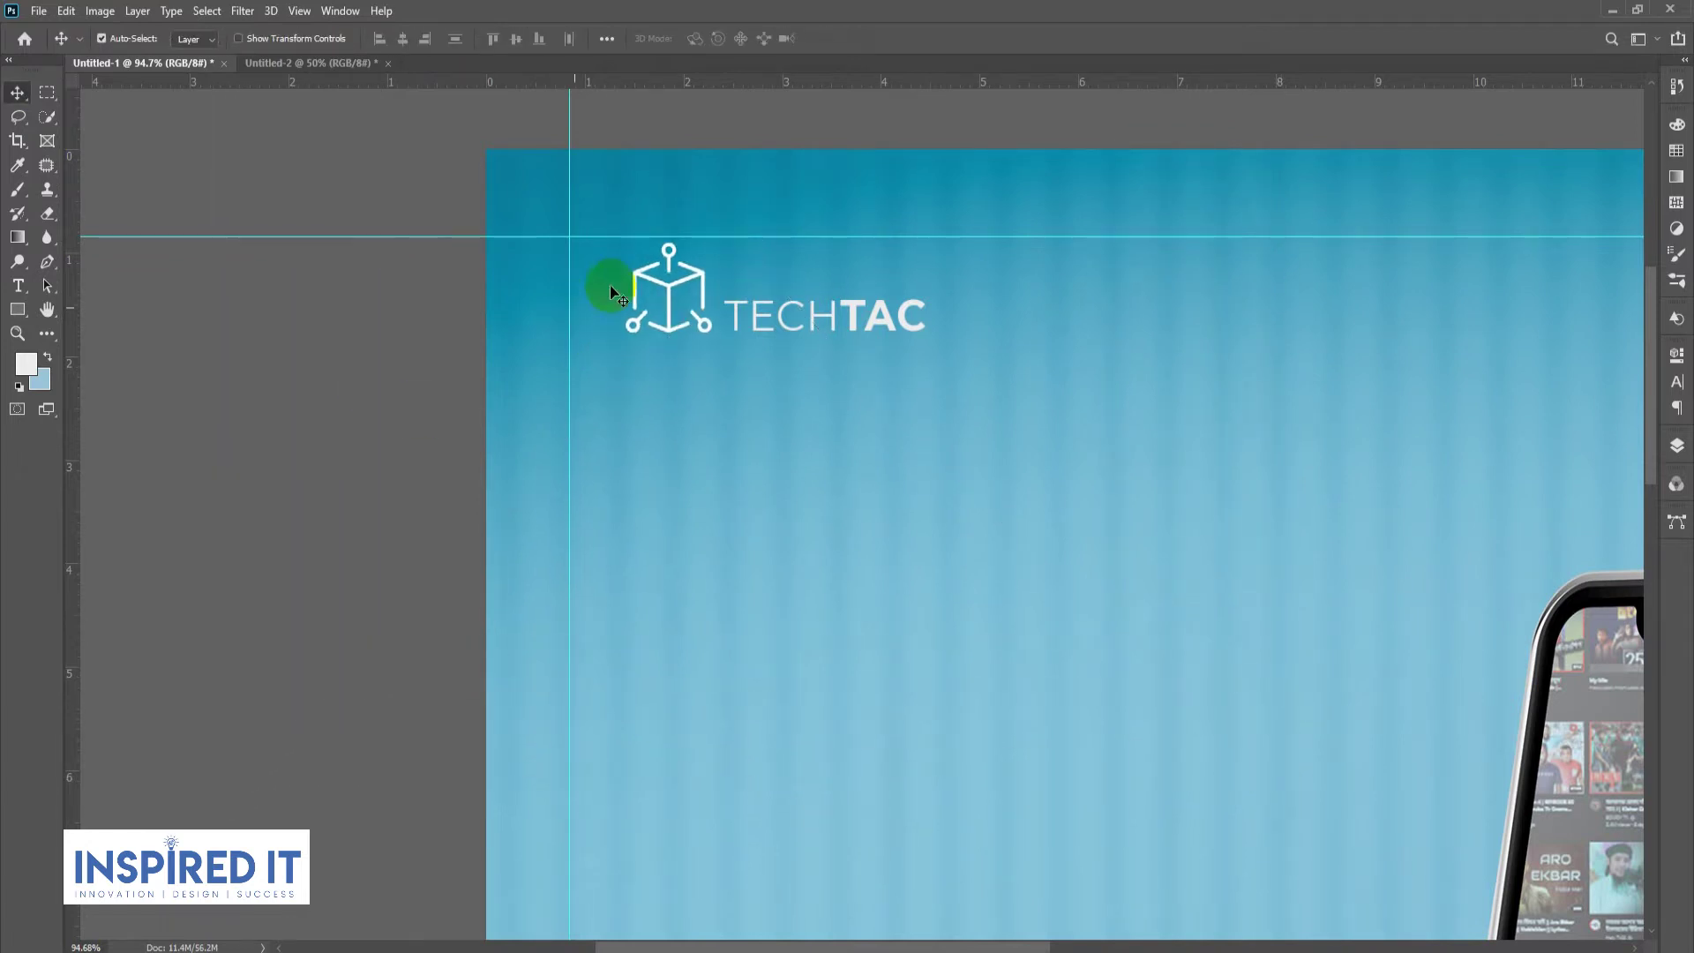
Move the cube 0.57 cm left and slide TECHTAC right up against it.
{"action": "scroll", "coordinate": [611, 291], "scroll_direction": "up", "scroll_amount": 5}
{"action": "left_click_drag", "start_coordinate": [719, 300], "coordinate": [587, 305]}
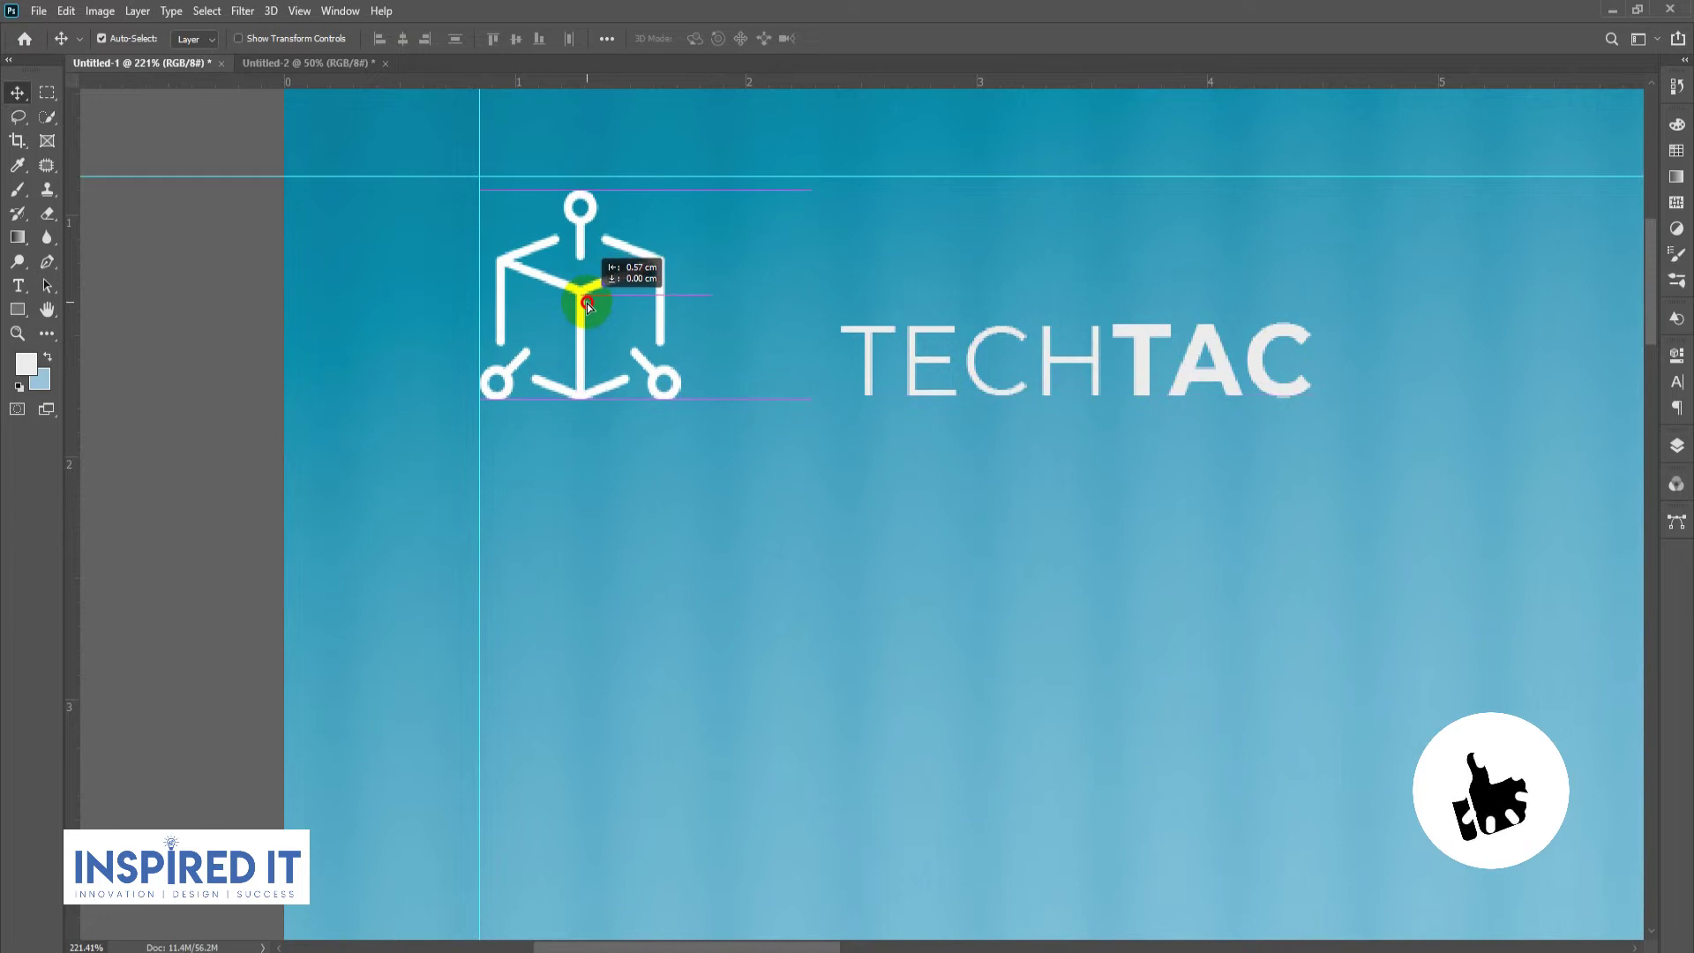
{"action": "mouse_move", "coordinate": [866, 356]}
{"action": "left_mouse_down"}
{"action": "mouse_move", "coordinate": [787, 294]}
{"action": "mouse_move", "coordinate": [728, 293]}
{"action": "left_mouse_up"}
{"action": "scroll", "coordinate": [651, 369], "scroll_direction": "down", "scroll_amount": 5}
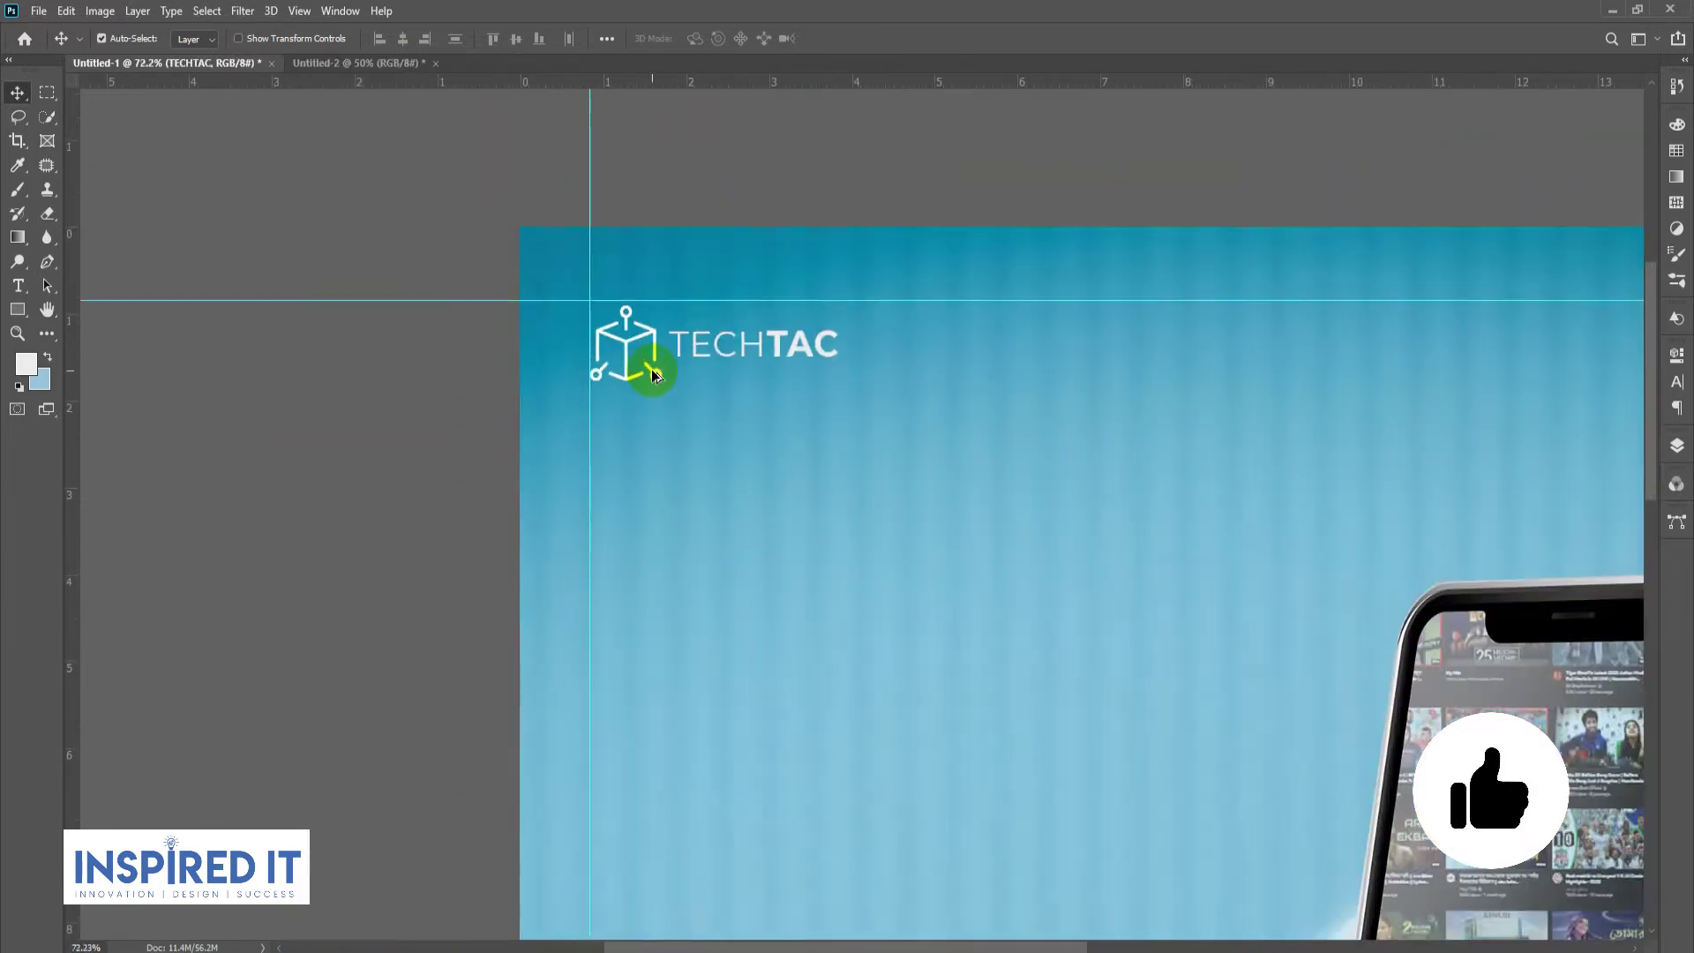
{"action": "scroll", "coordinate": [651, 369], "scroll_direction": "down", "scroll_amount": 2}
{"action": "scroll", "coordinate": [688, 370], "scroll_direction": "up", "scroll_amount": 3}
{"action": "scroll", "coordinate": [706, 316], "scroll_direction": "up", "scroll_amount": 2}
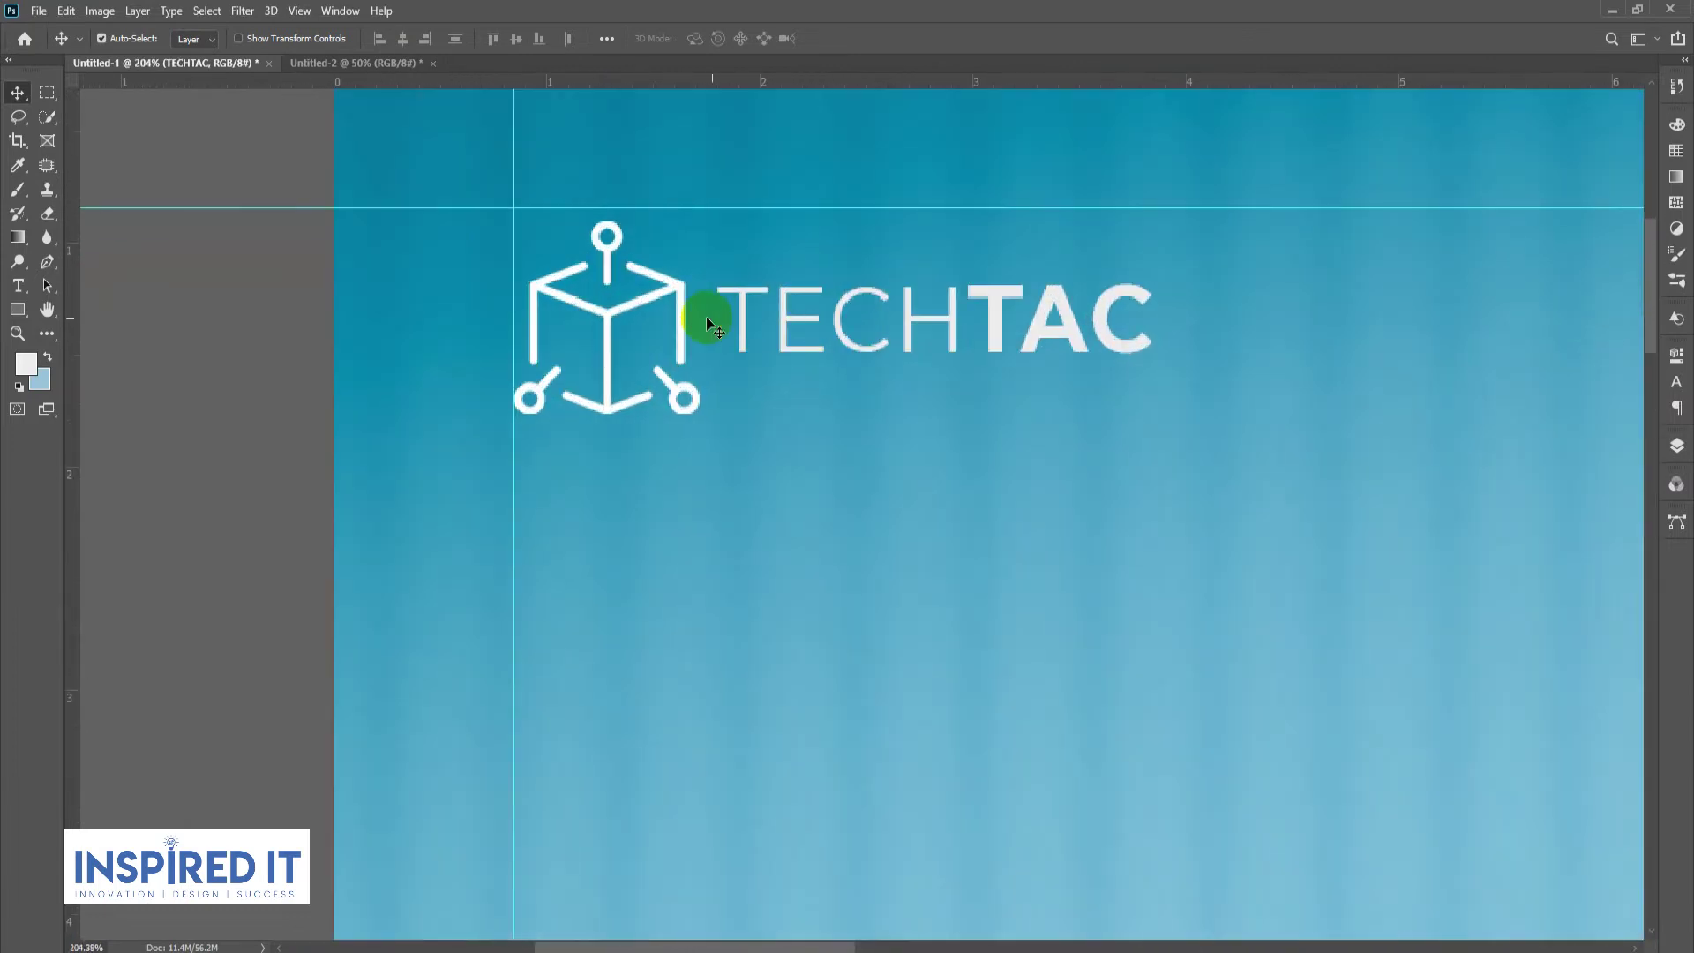
{"action": "left_click", "coordinate": [687, 334]}
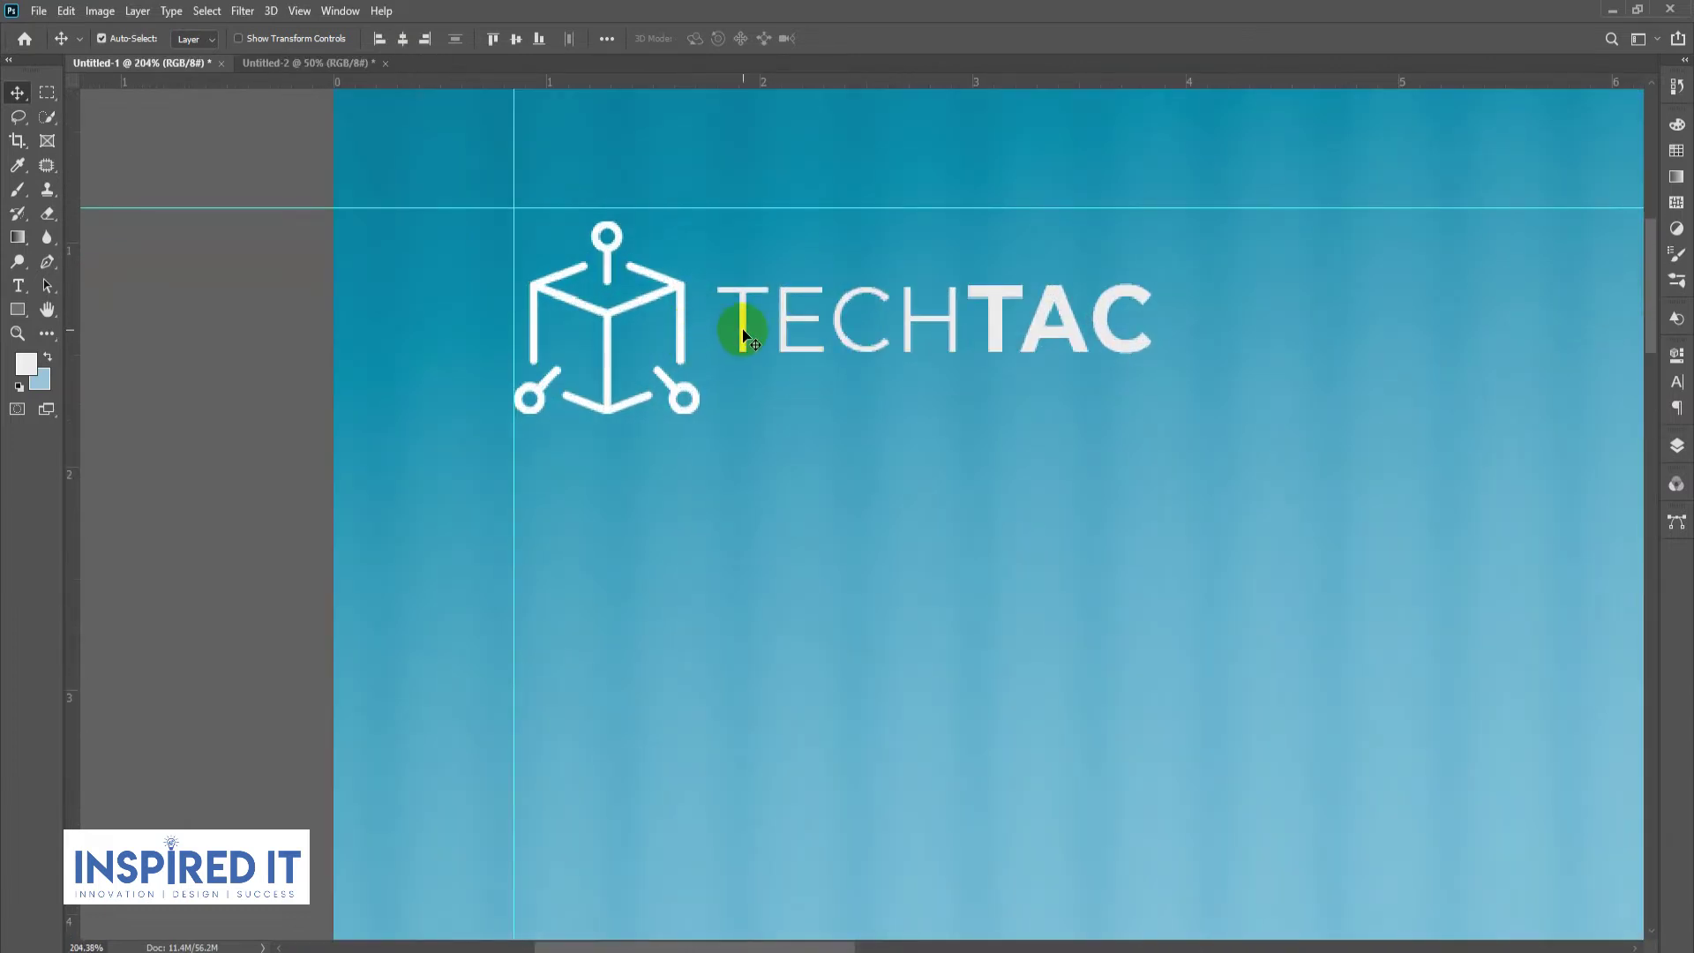
Nudge the TECHTAC logo lockup snug against the top-left guides.
{"action": "scroll", "coordinate": [625, 320], "scroll_direction": "down", "scroll_amount": 2}
{"action": "scroll", "coordinate": [454, 377], "scroll_direction": "down", "scroll_amount": 2}
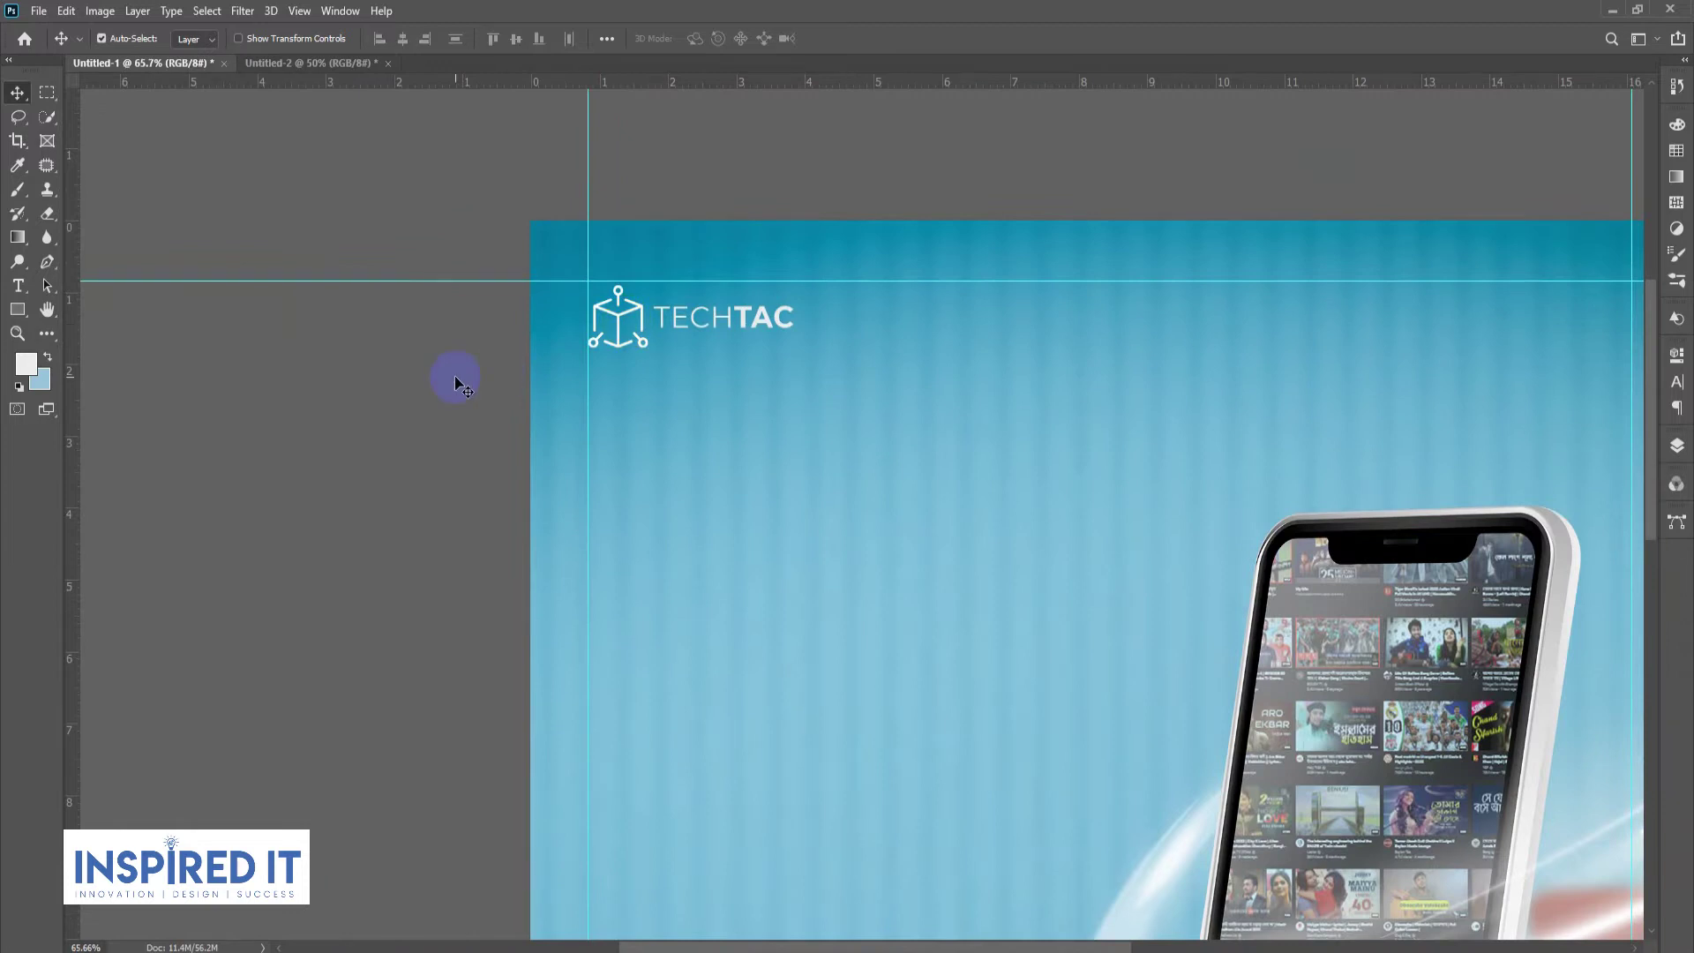
{"action": "scroll", "coordinate": [712, 484], "scroll_direction": "down", "scroll_amount": 3}
{"action": "scroll", "coordinate": [575, 276], "scroll_direction": "up", "scroll_amount": 3}
{"action": "scroll", "coordinate": [605, 347], "scroll_direction": "up", "scroll_amount": 2}
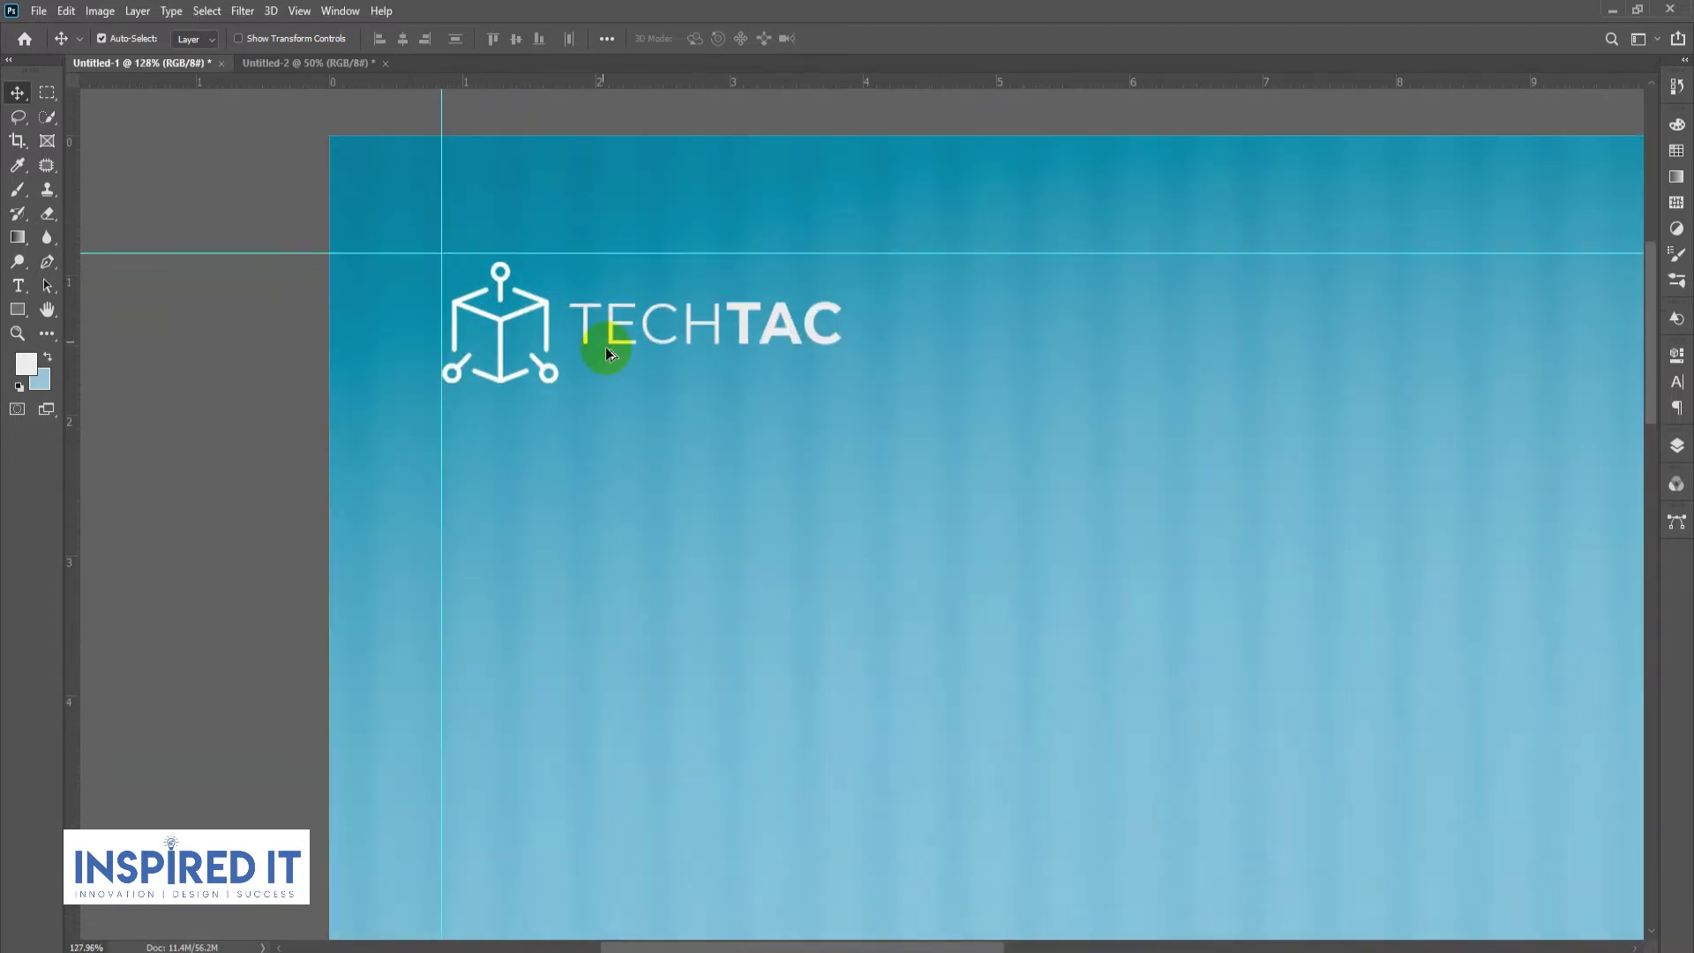
{"action": "scroll", "coordinate": [617, 325], "scroll_direction": "up", "scroll_amount": 2}
{"action": "left_click_drag", "start_coordinate": [618, 328], "coordinate": [616, 325]}
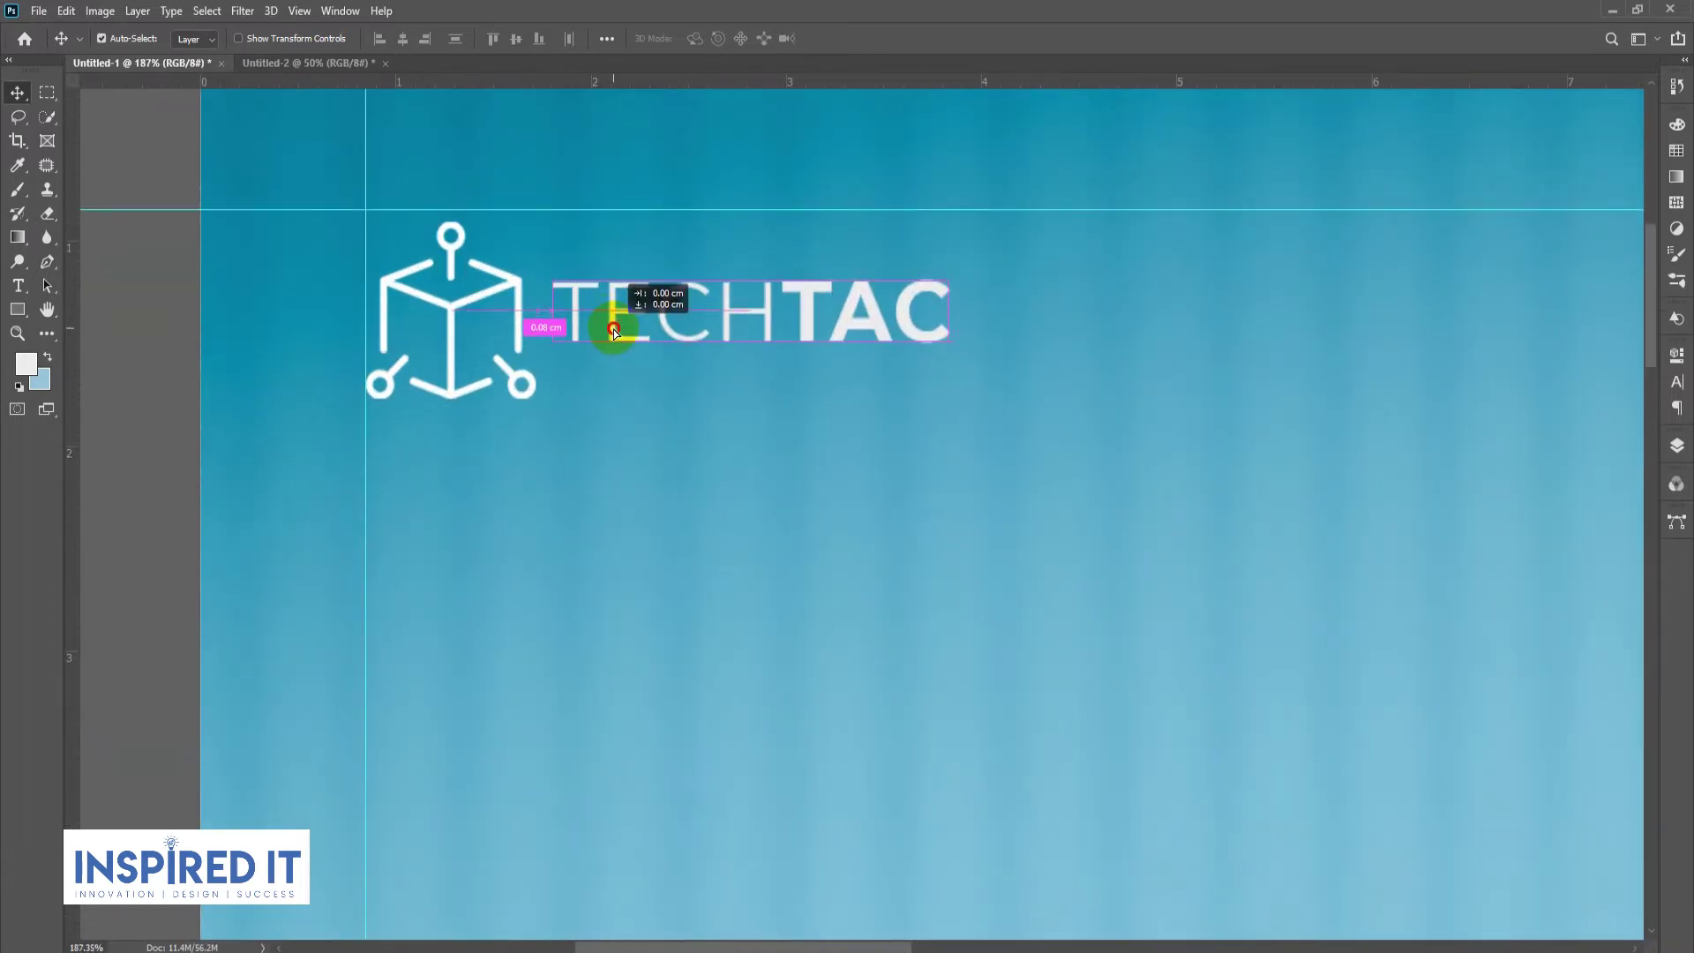
{"action": "scroll", "coordinate": [606, 325], "scroll_direction": "down", "scroll_amount": 2}
{"action": "scroll", "coordinate": [657, 429], "scroll_direction": "down", "scroll_amount": 2}
{"action": "scroll", "coordinate": [656, 430], "scroll_direction": "down", "scroll_amount": 1}
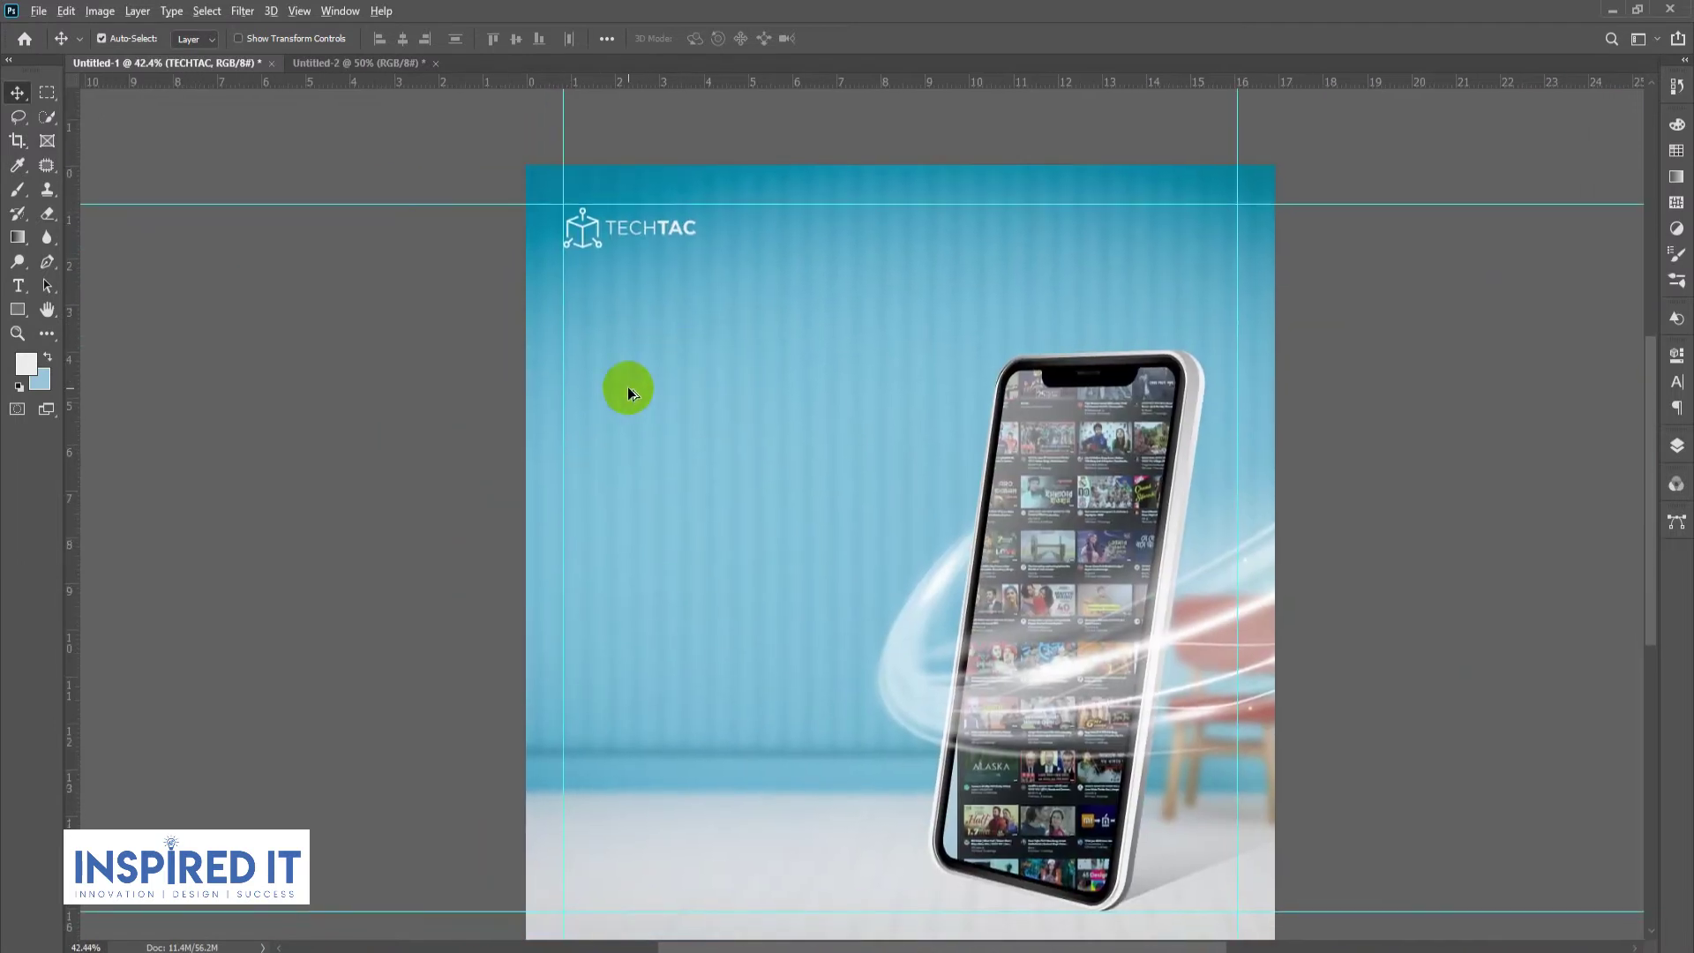
{"action": "scroll", "coordinate": [774, 410], "scroll_direction": "down", "scroll_amount": 1}
{"action": "left_click", "coordinate": [1163, 409]}
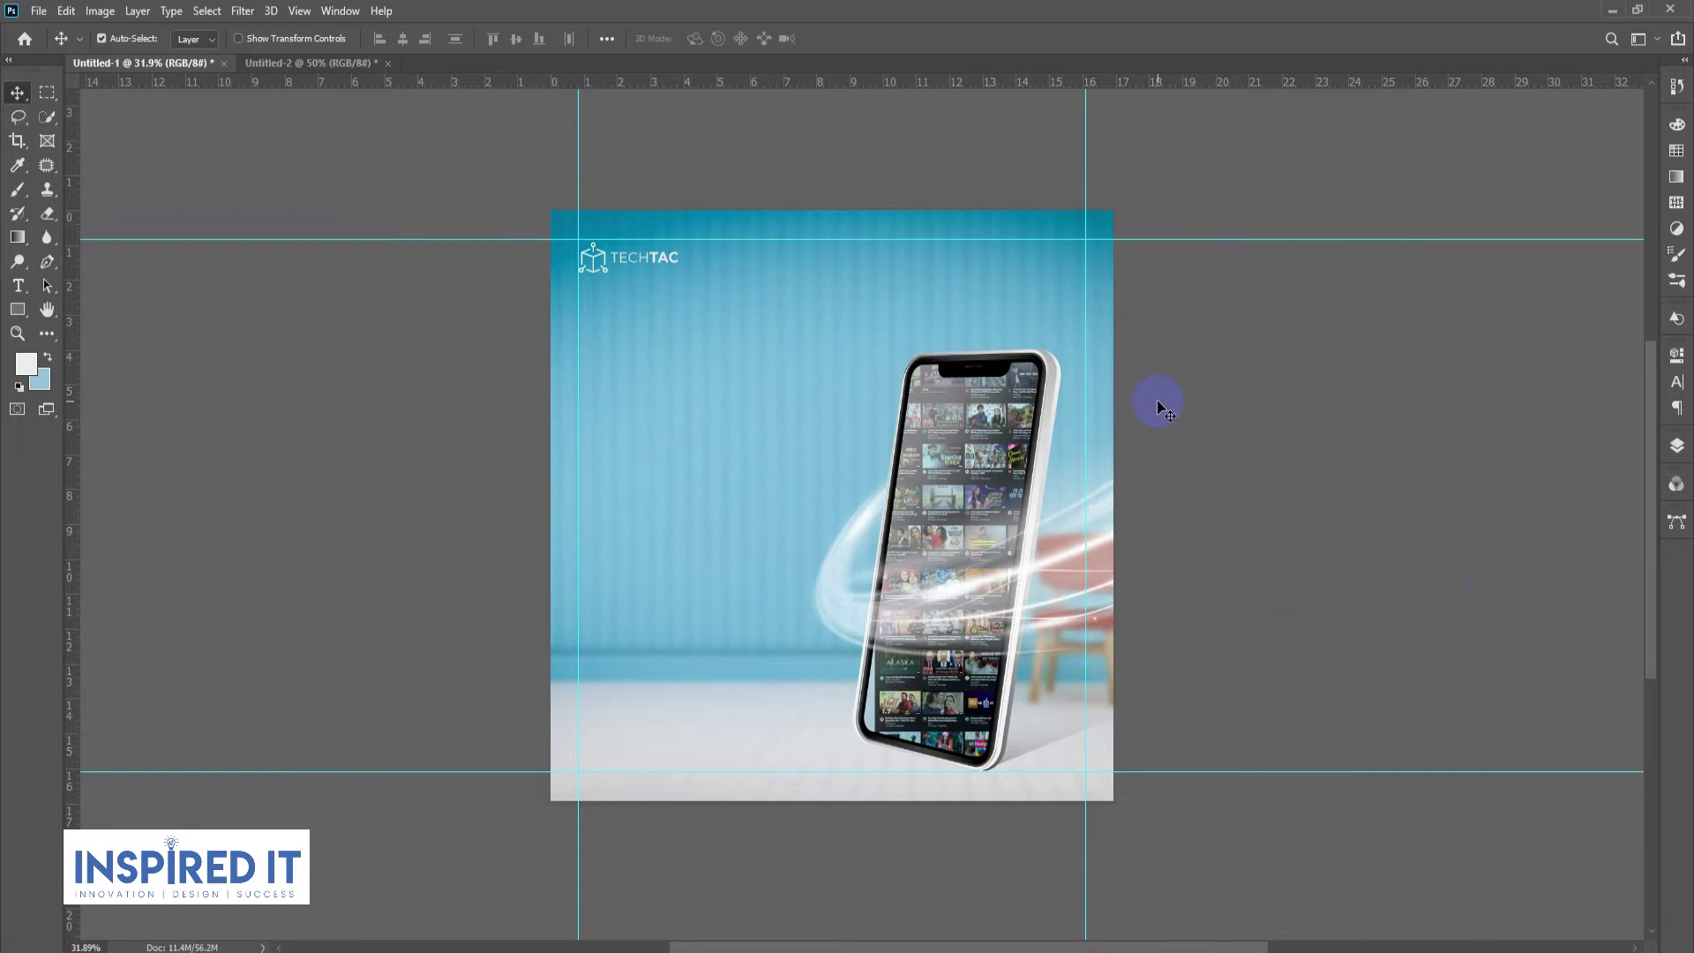
Place the Social Media Icon file and move it to the poster's top-right.
{"action": "key", "text": "ctrl+shift+p"}
{"action": "left_click", "coordinate": [588, 172]}
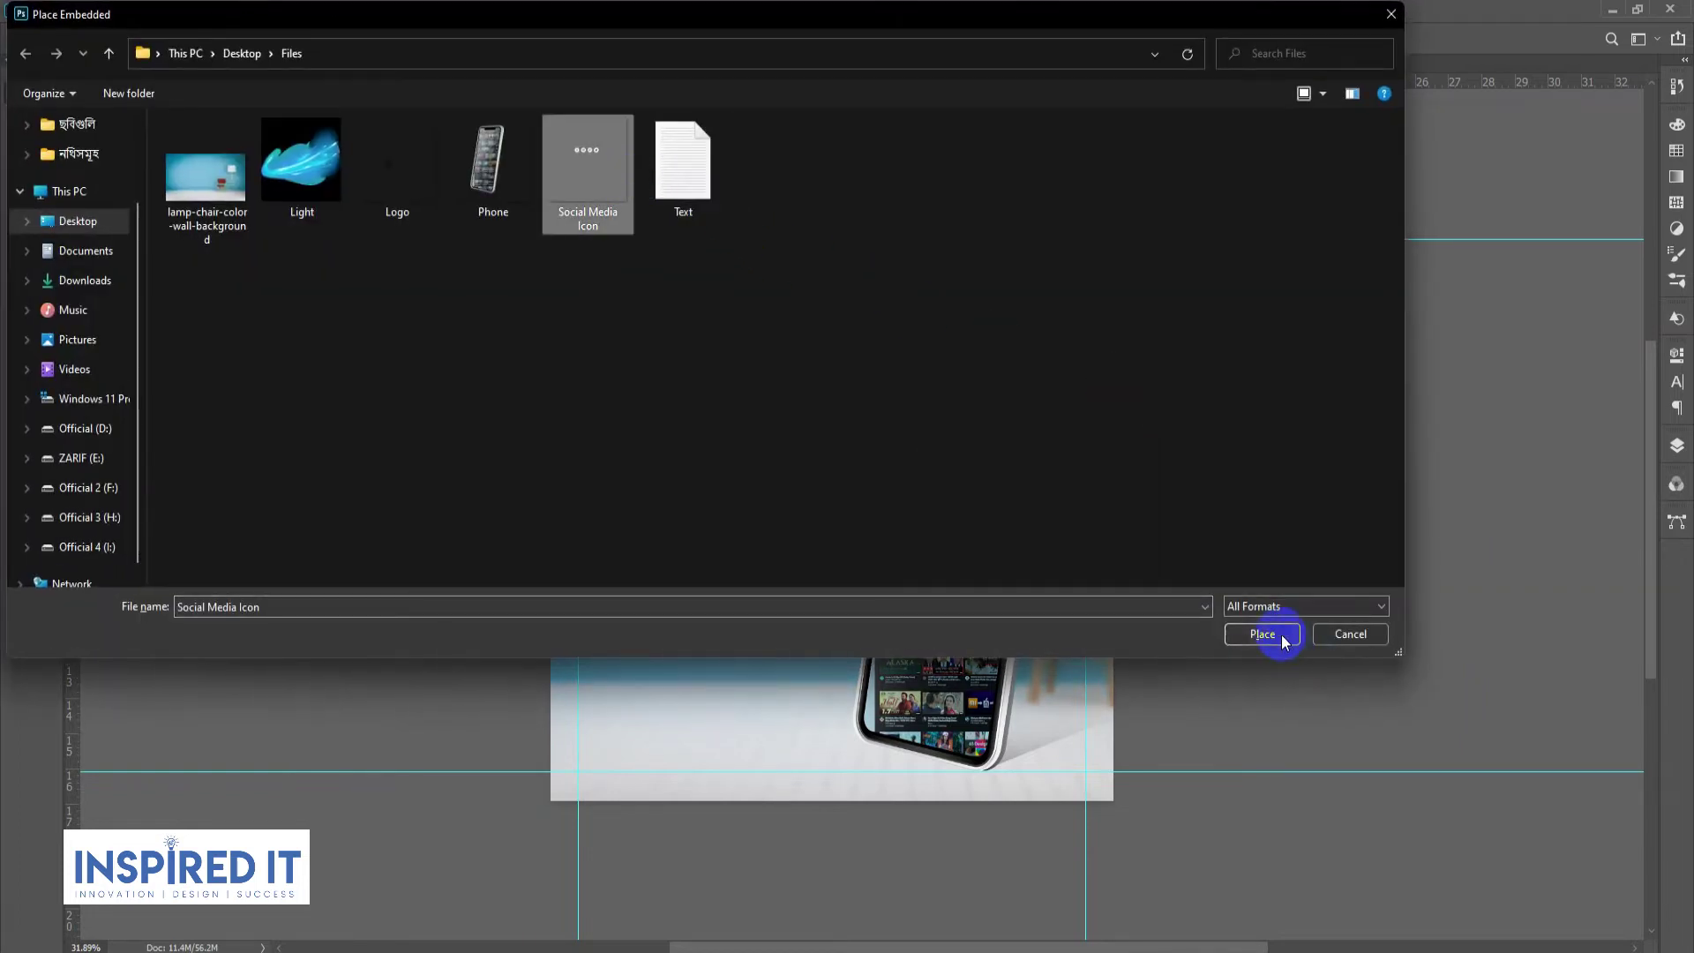
{"action": "left_click", "coordinate": [1282, 639]}
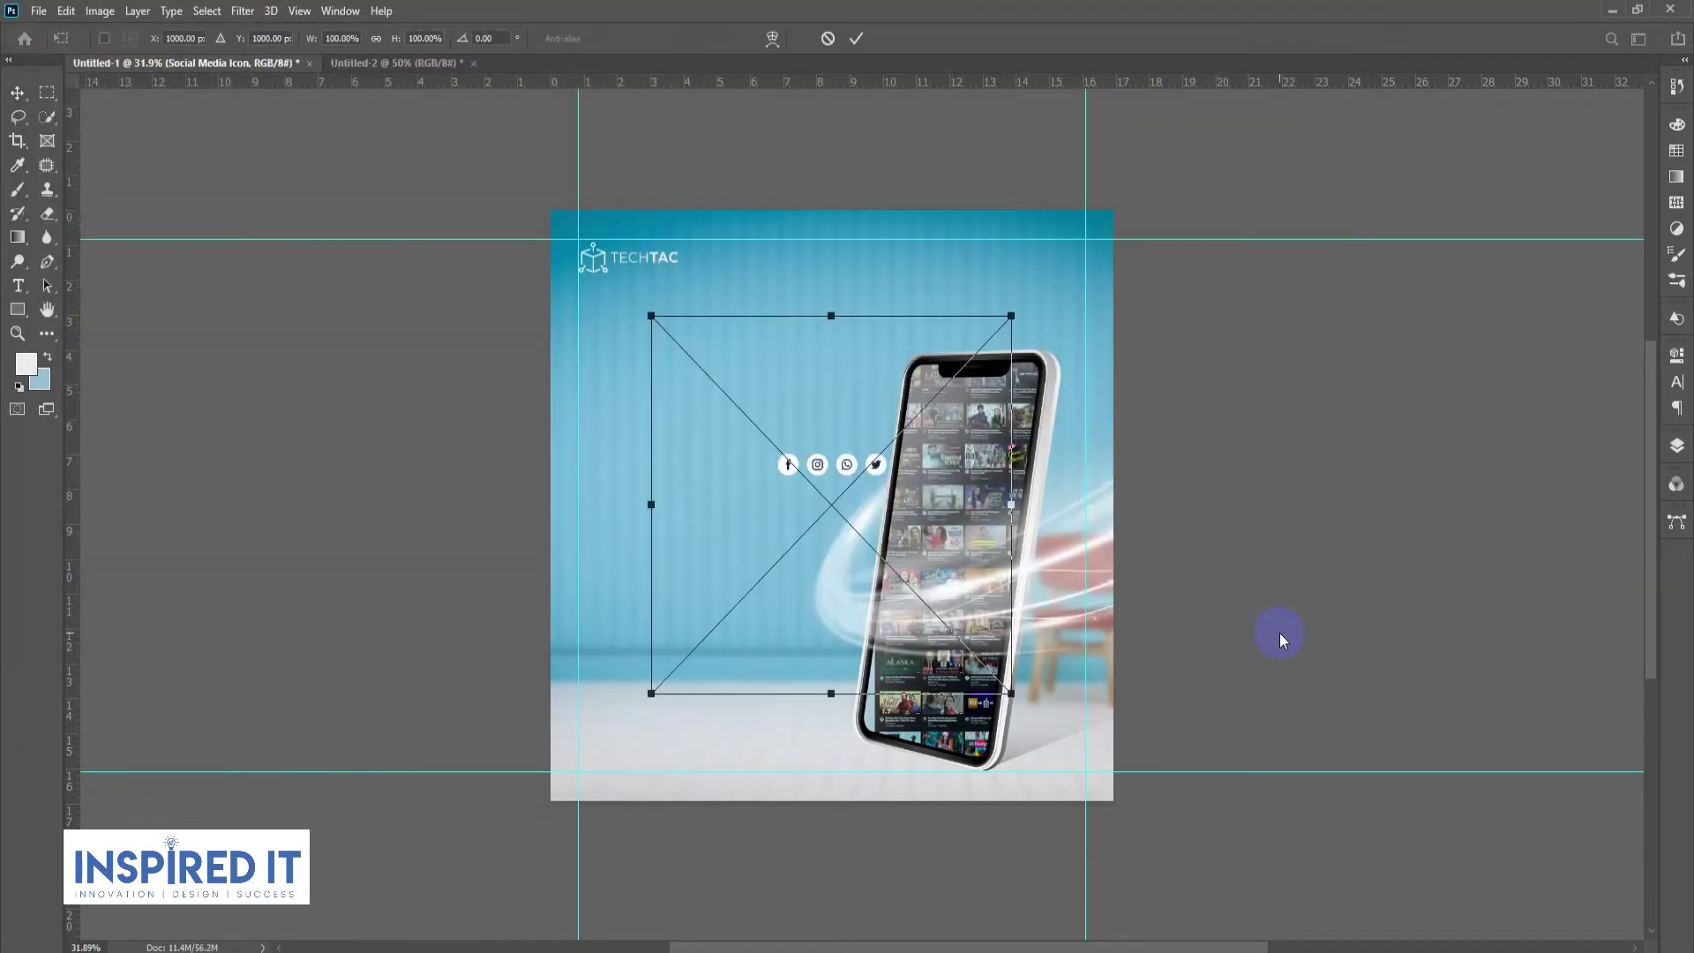
{"action": "left_click_drag", "start_coordinate": [827, 463], "coordinate": [1016, 254]}
{"action": "key", "text": "Return"}
Scale the icon row down and align it with the top-right guides.
{"action": "scroll", "coordinate": [1075, 257], "scroll_direction": "up", "scroll_amount": 5}
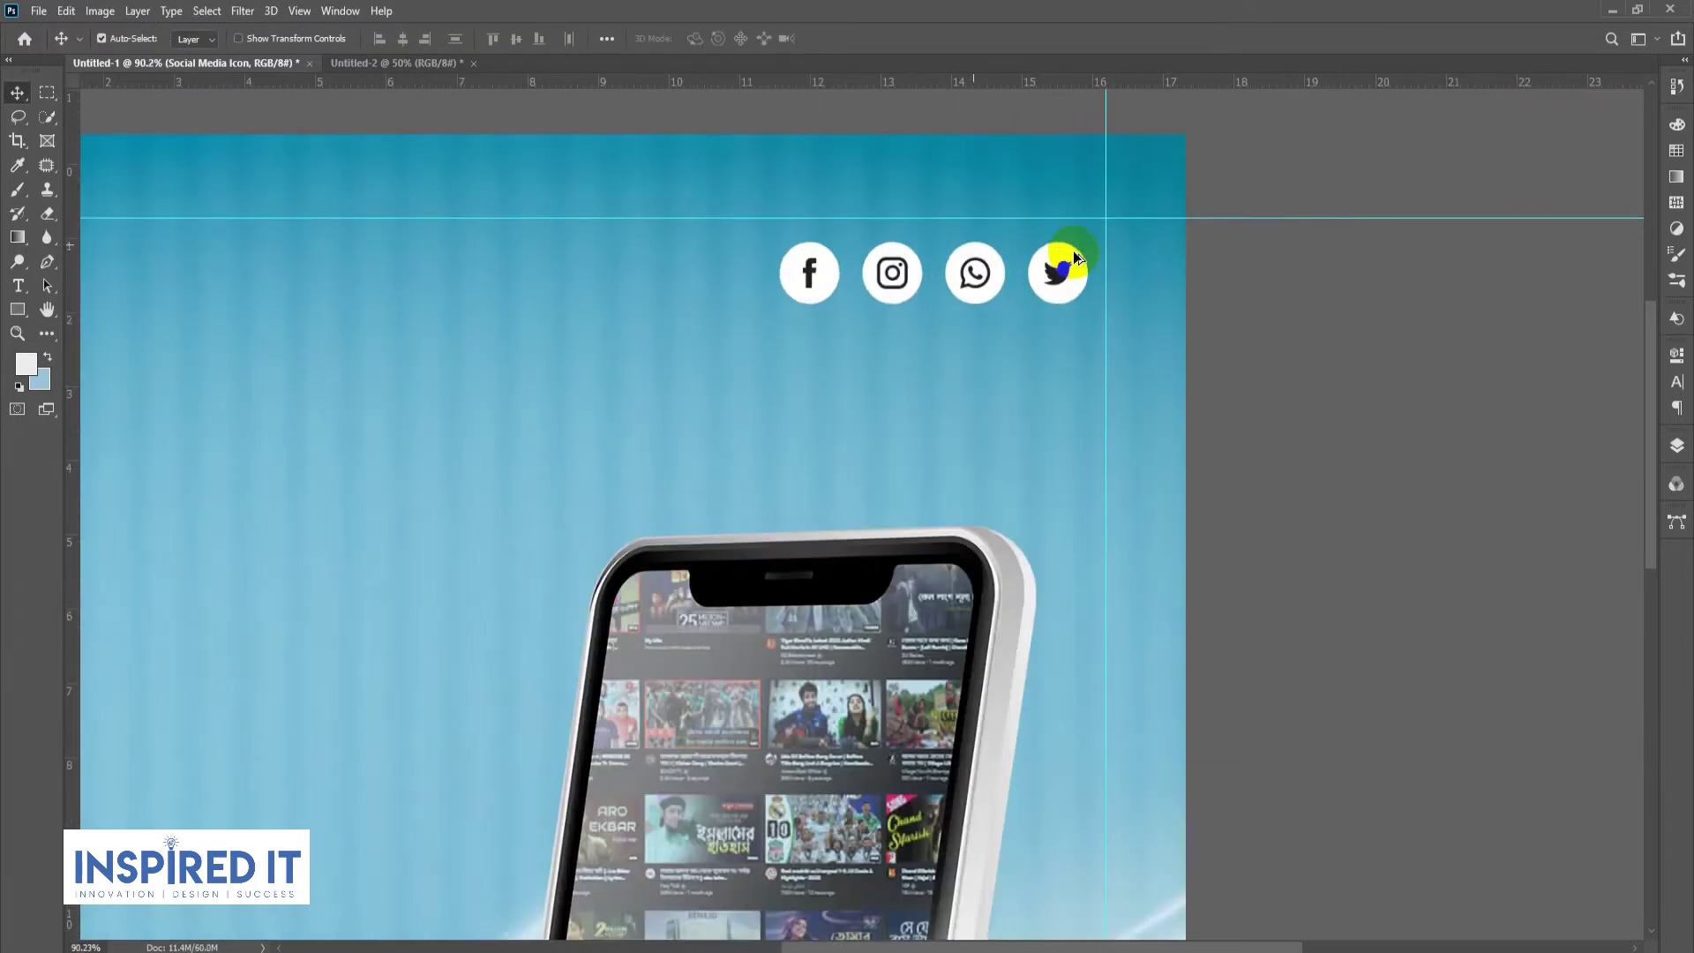
{"action": "scroll", "coordinate": [1184, 483], "scroll_direction": "down", "scroll_amount": 3}
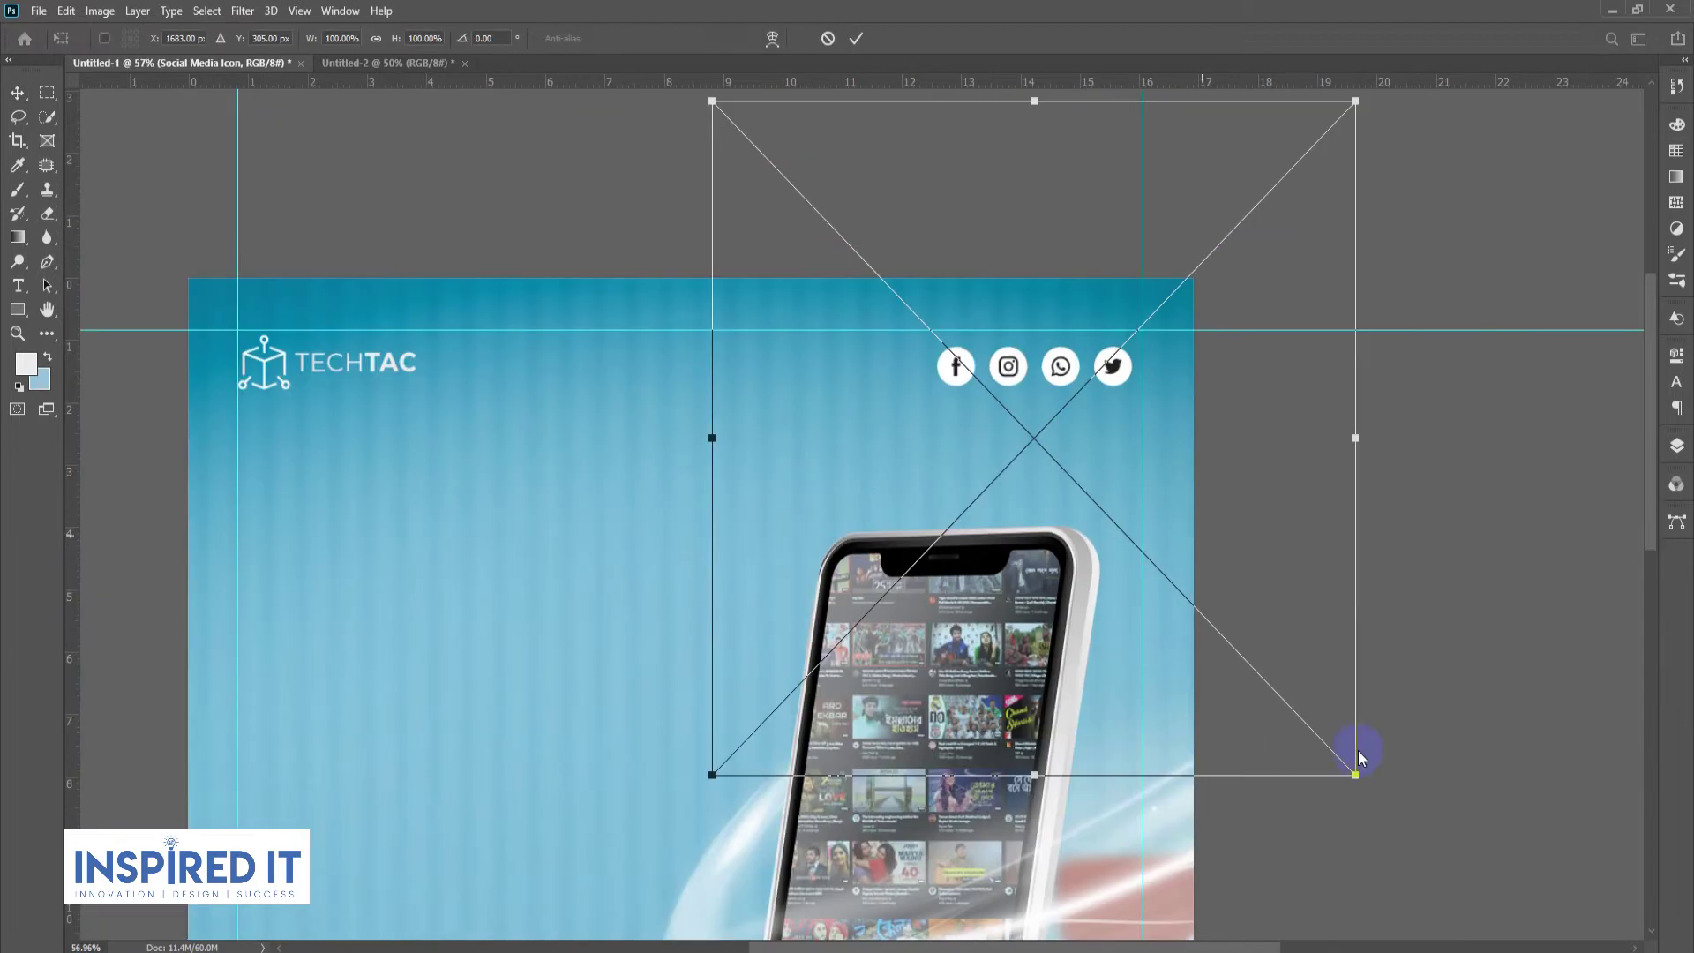
{"action": "left_click_drag", "start_coordinate": [1357, 775], "coordinate": [1291, 652]}
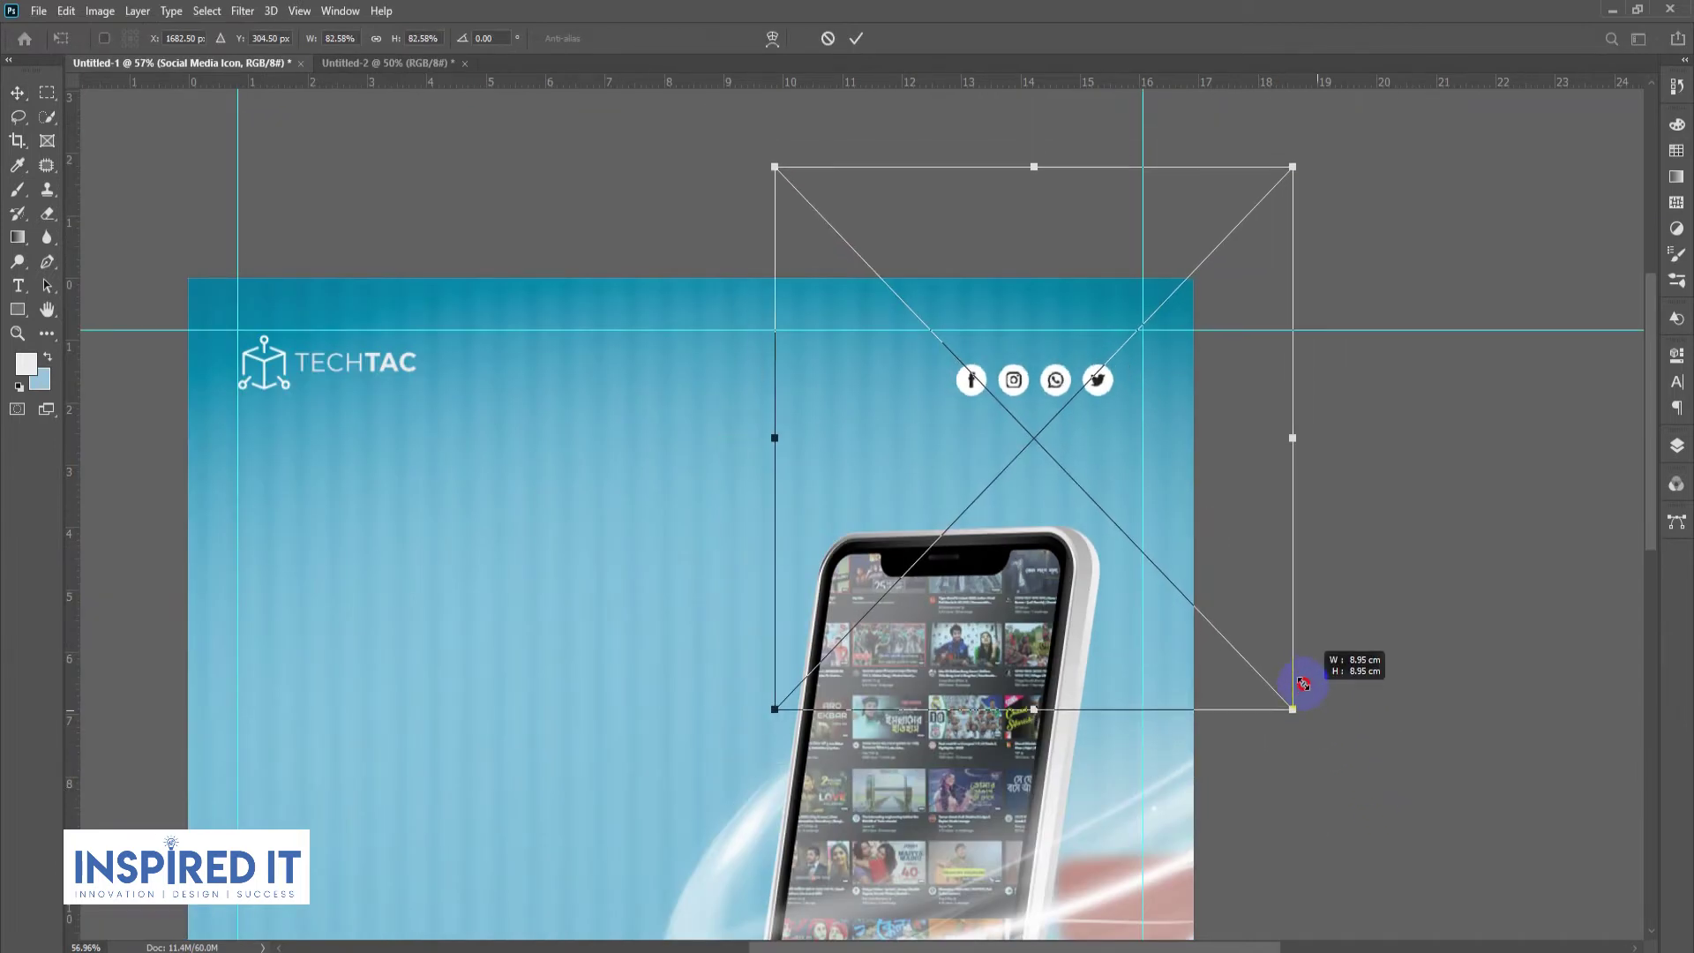
{"action": "key", "text": "Return"}
{"action": "scroll", "coordinate": [1149, 353], "scroll_direction": "up", "scroll_amount": 5}
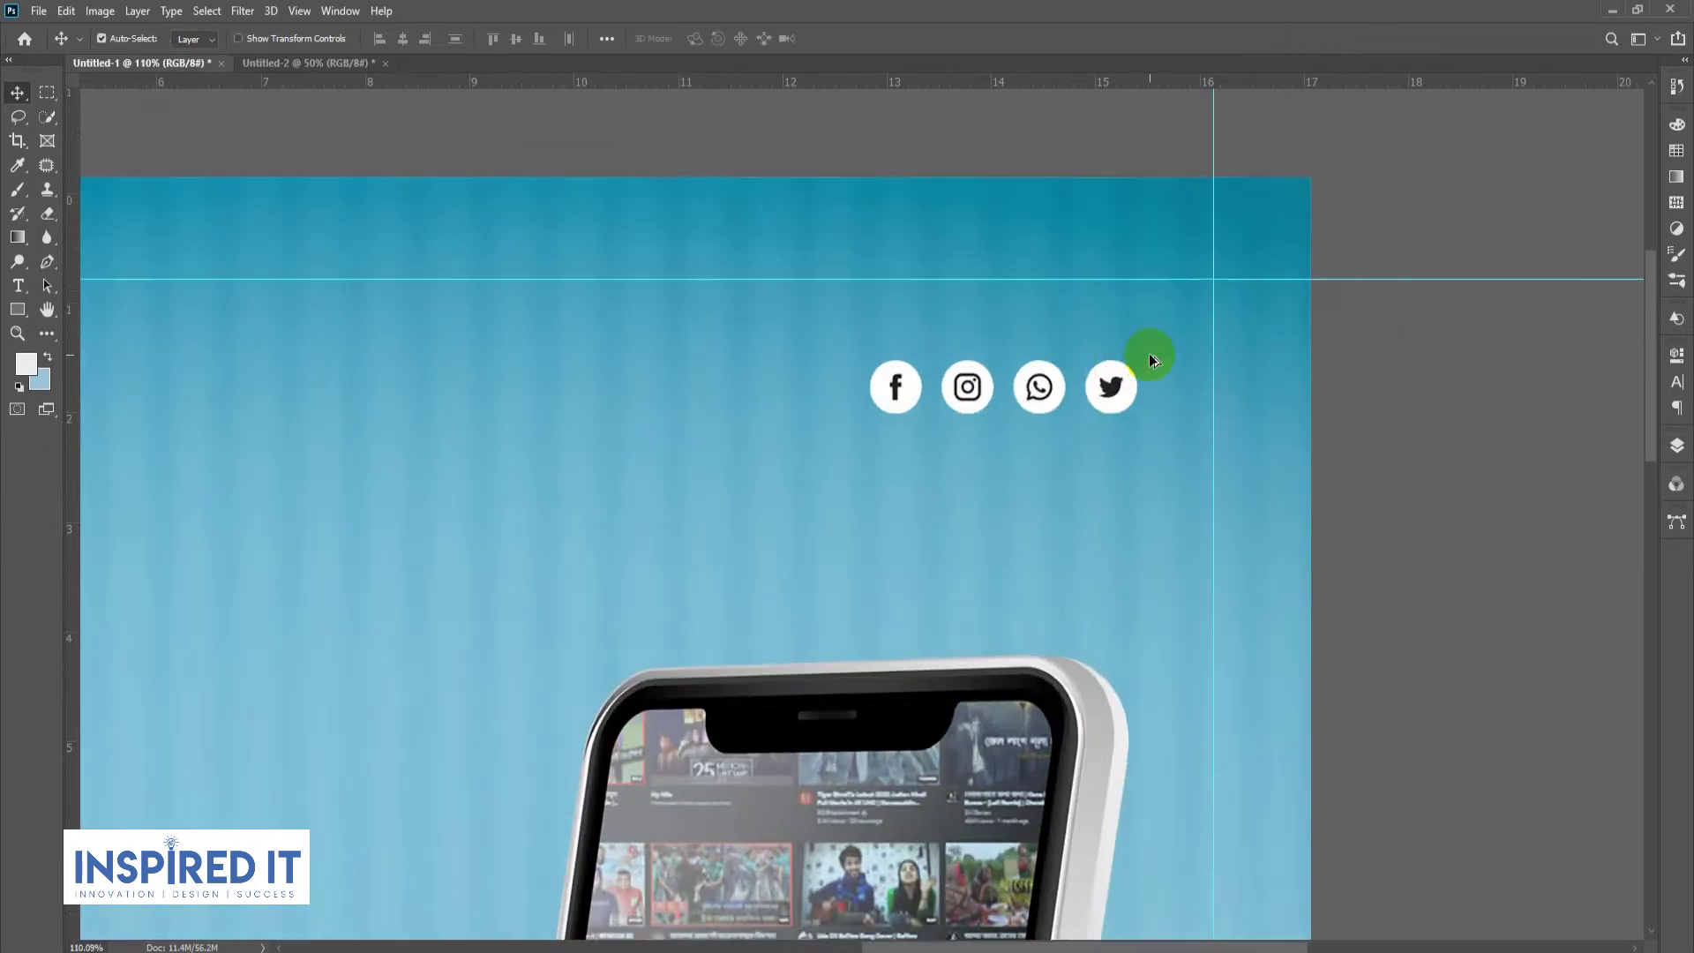
{"action": "left_click_drag", "start_coordinate": [1165, 313], "coordinate": [1192, 300]}
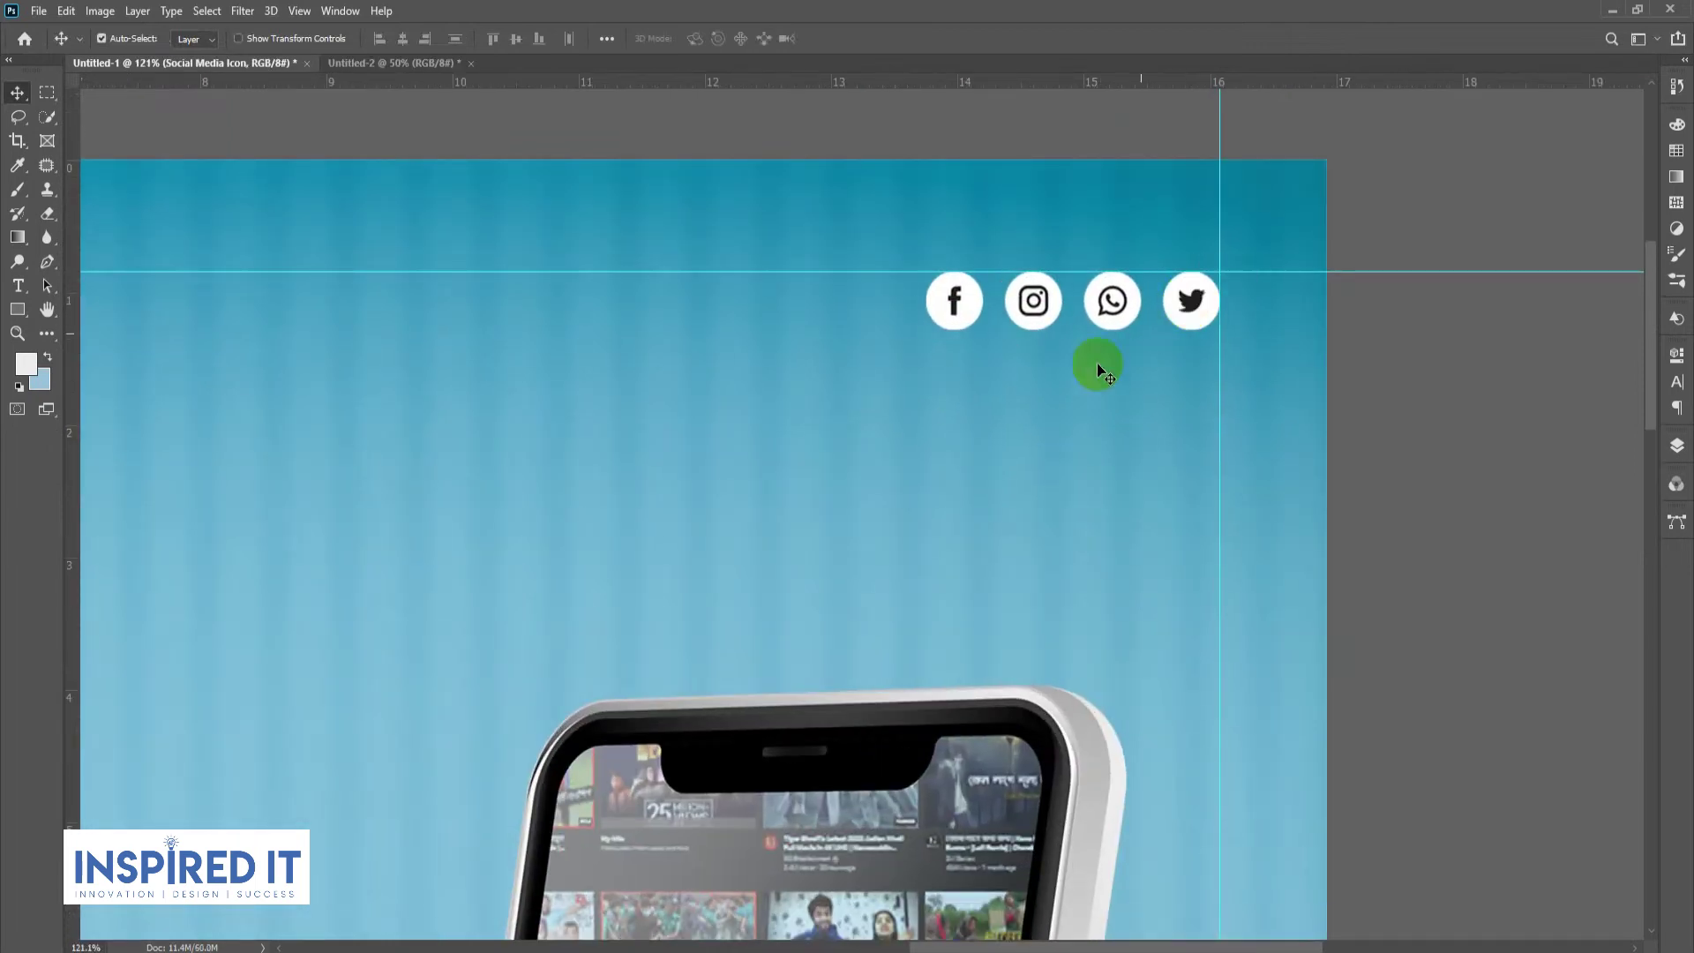
{"action": "scroll", "coordinate": [1066, 410], "scroll_direction": "down", "scroll_amount": 6}
{"action": "scroll", "coordinate": [1256, 509], "scroll_direction": "down", "scroll_amount": 1}
{"action": "left_click", "coordinate": [1262, 503]}
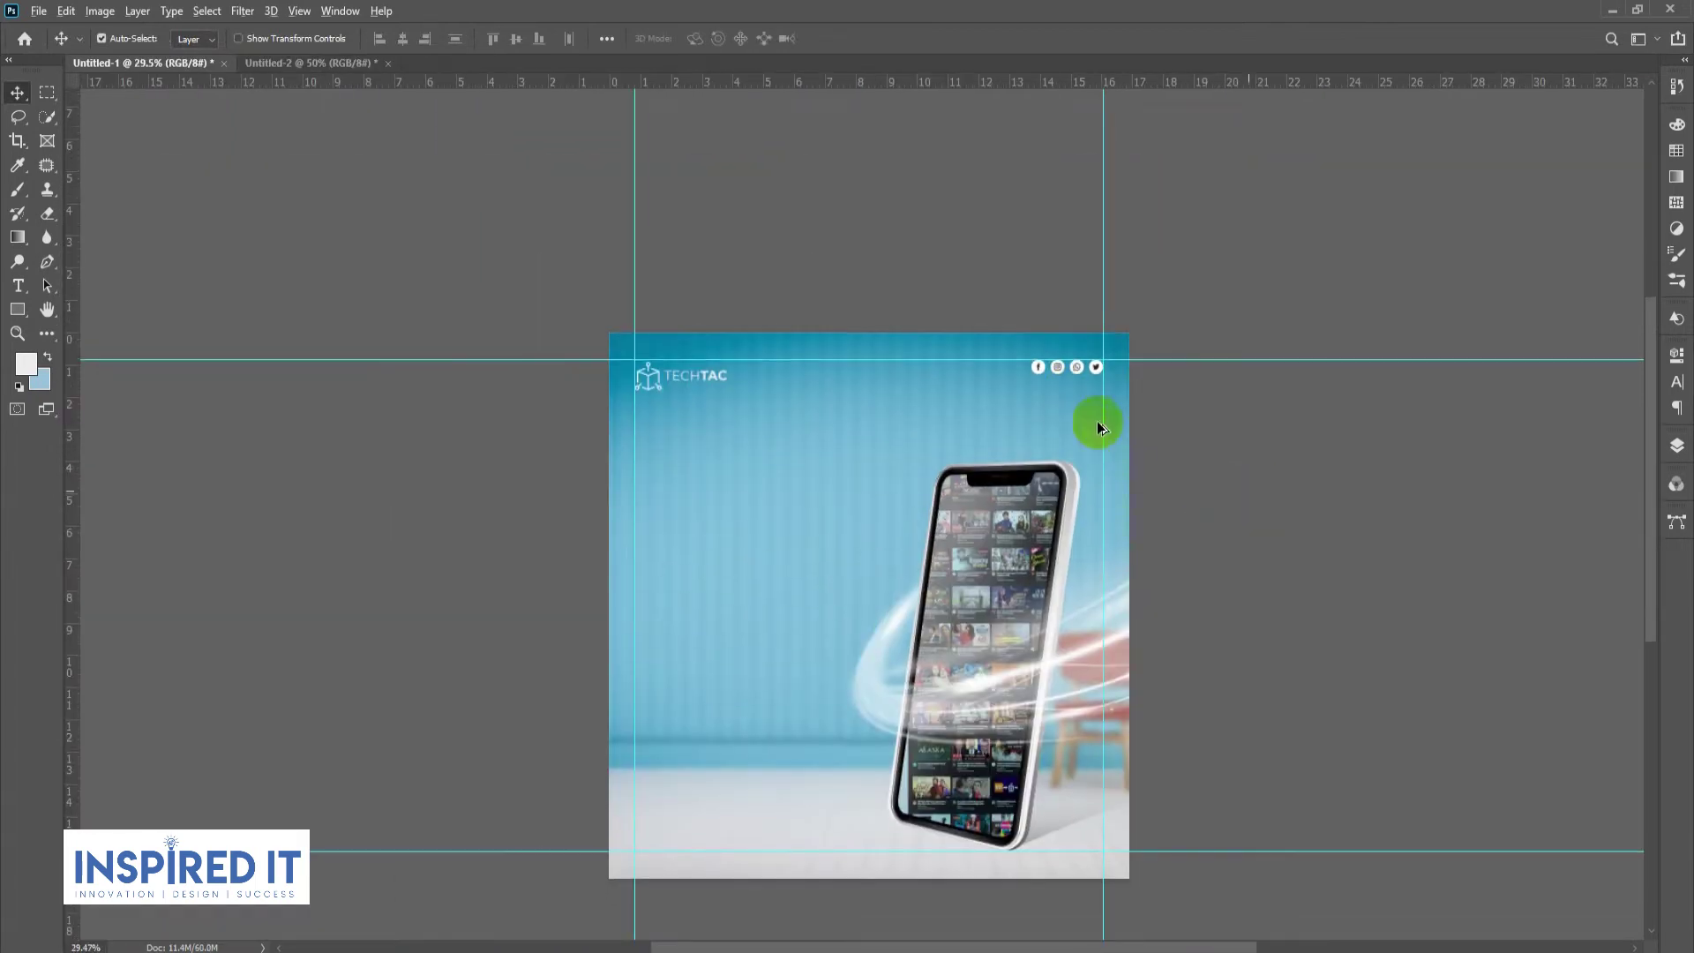
{"action": "scroll", "coordinate": [1098, 427], "scroll_direction": "up", "scroll_amount": 4}
{"action": "scroll", "coordinate": [1050, 388], "scroll_direction": "down", "scroll_amount": 4}
{"action": "left_click_drag", "start_coordinate": [1169, 480], "coordinate": [1176, 399]}
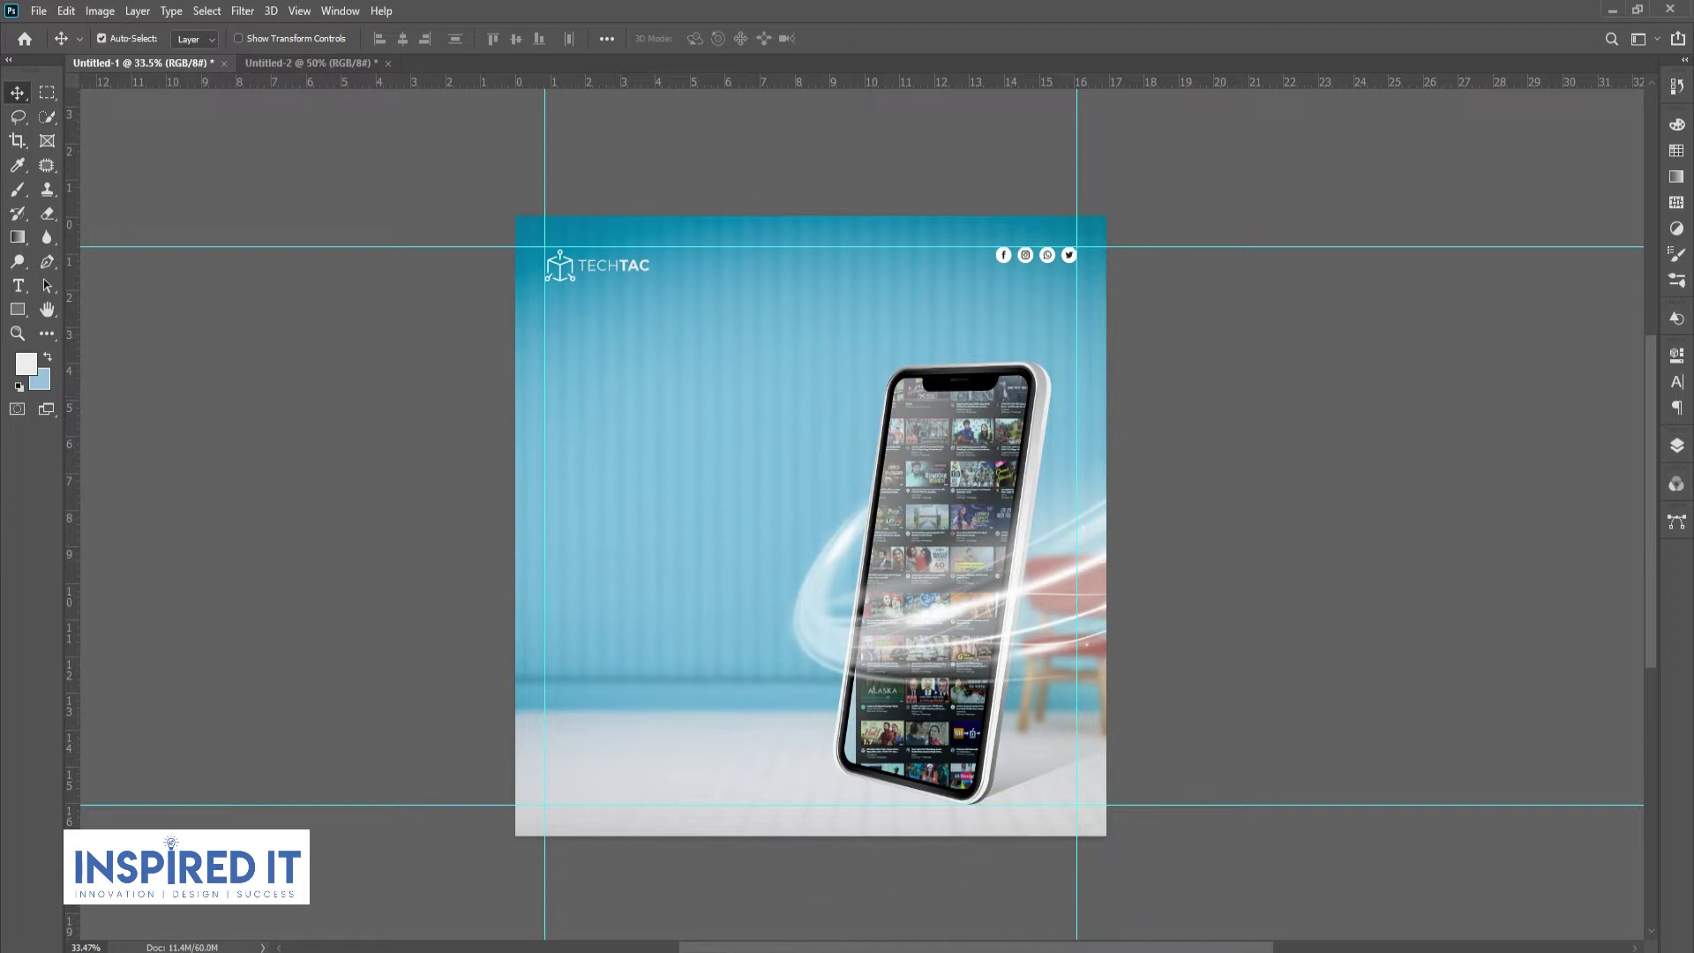
Copy the three tagline lines from the Text note into the Photoshop ad as text.
{"action": "left_click", "coordinate": [473, 875]}
{"action": "double_click", "coordinate": [717, 174]}
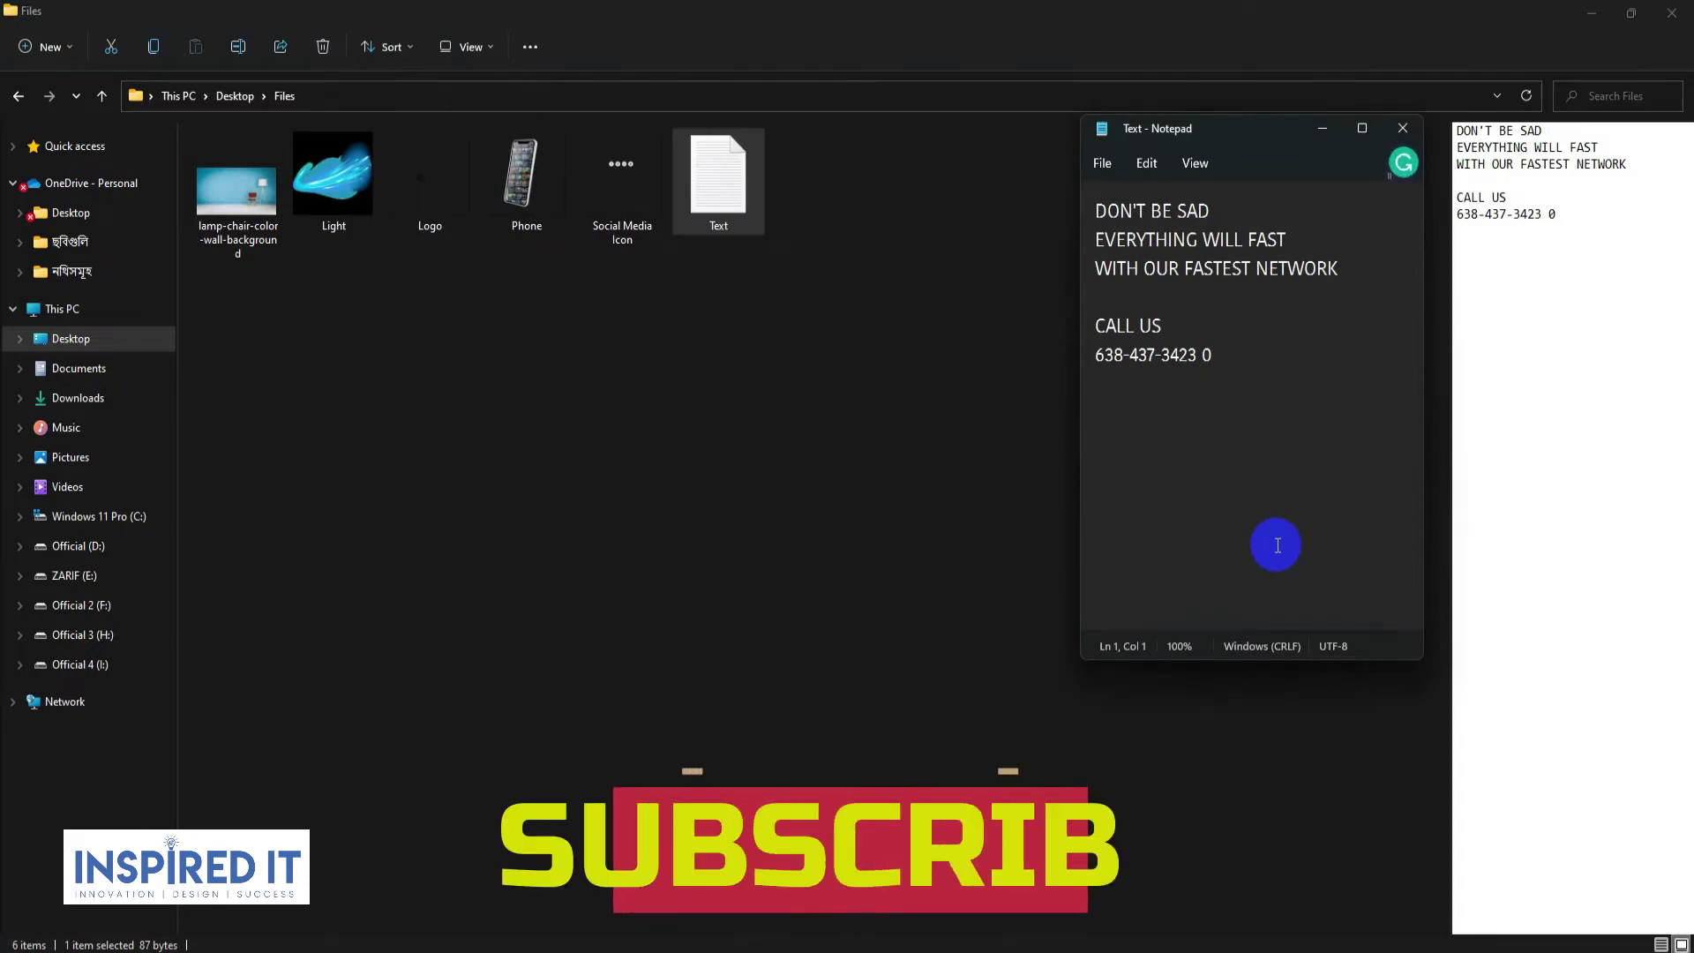
{"action": "left_click_drag", "start_coordinate": [1350, 267], "coordinate": [1063, 211]}
{"action": "left_click", "coordinate": [977, 942]}
{"action": "left_click", "coordinate": [28, 283]}
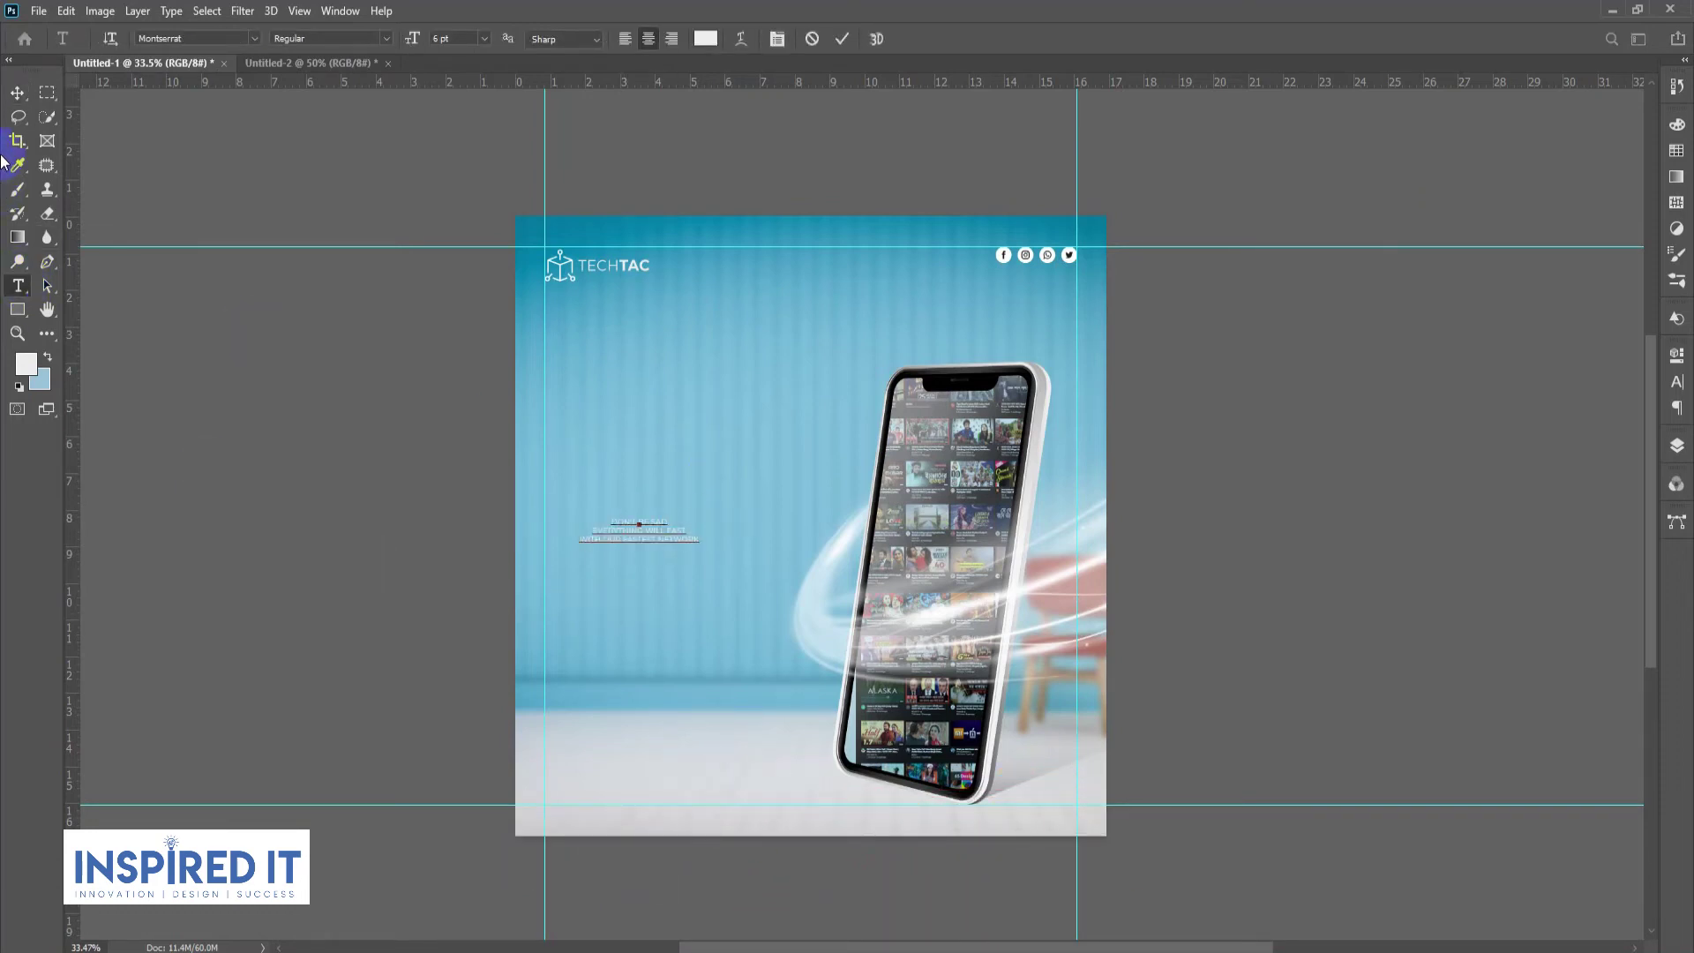
Commit the pasted tagline and scale it up to about 211%.
{"action": "left_click_drag", "start_coordinate": [523, 549], "coordinate": [738, 530]}
{"action": "key", "text": "ctrl+a"}
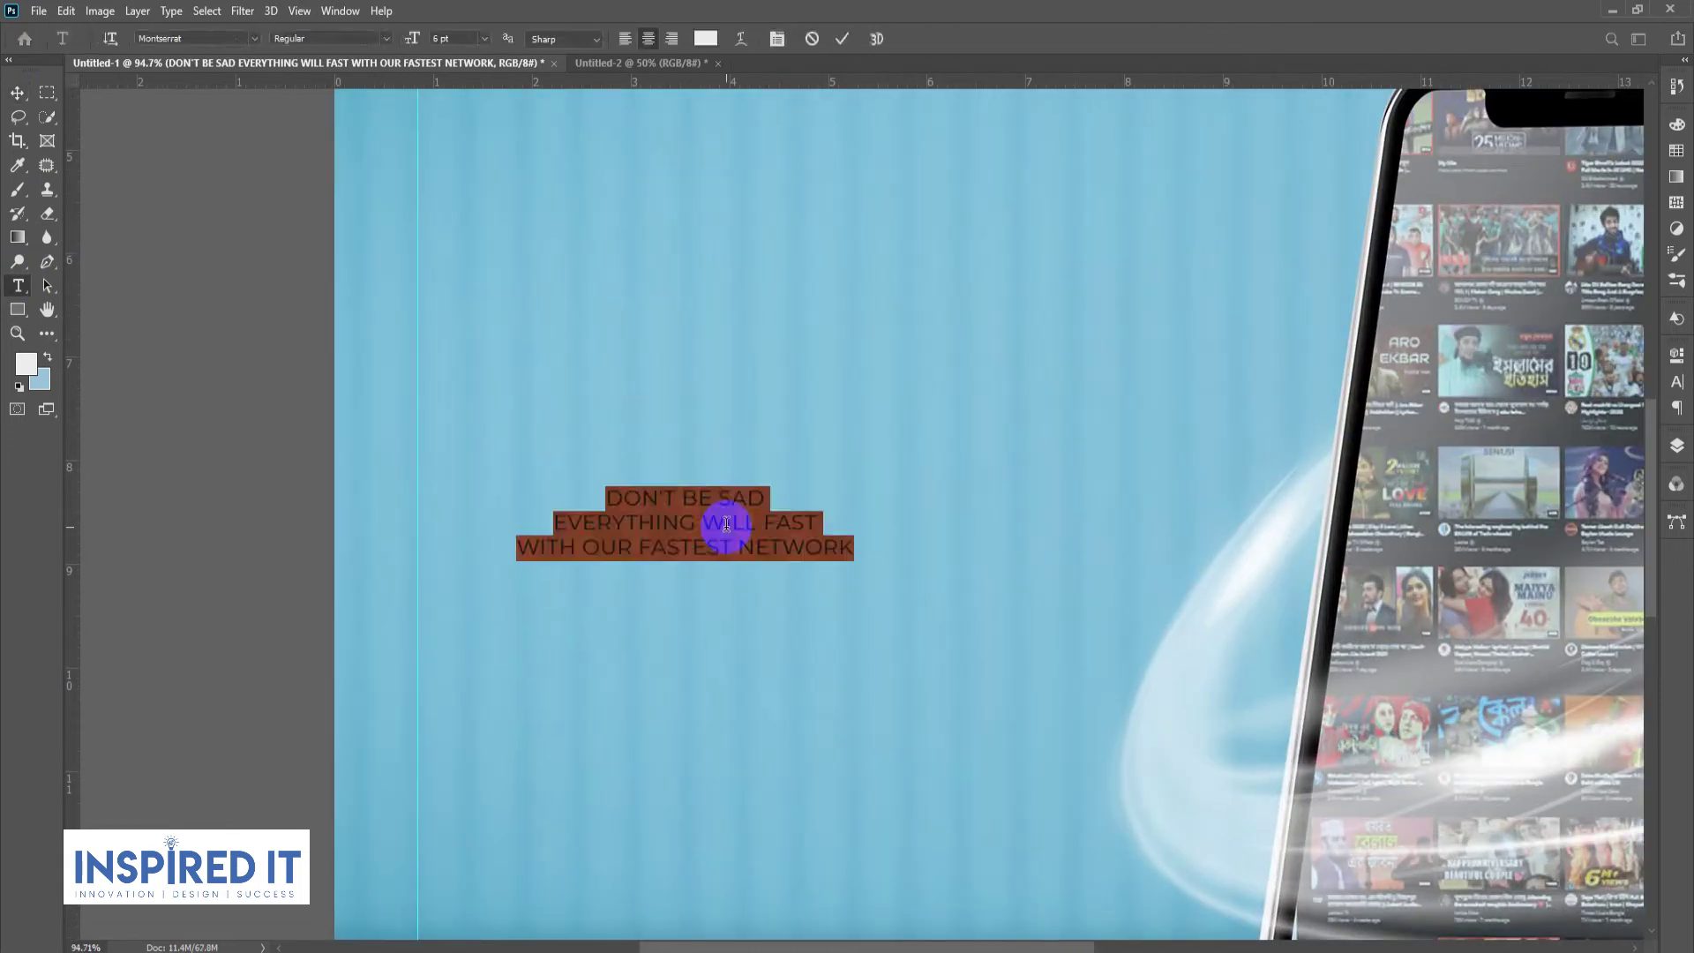
{"action": "left_click", "coordinate": [19, 97]}
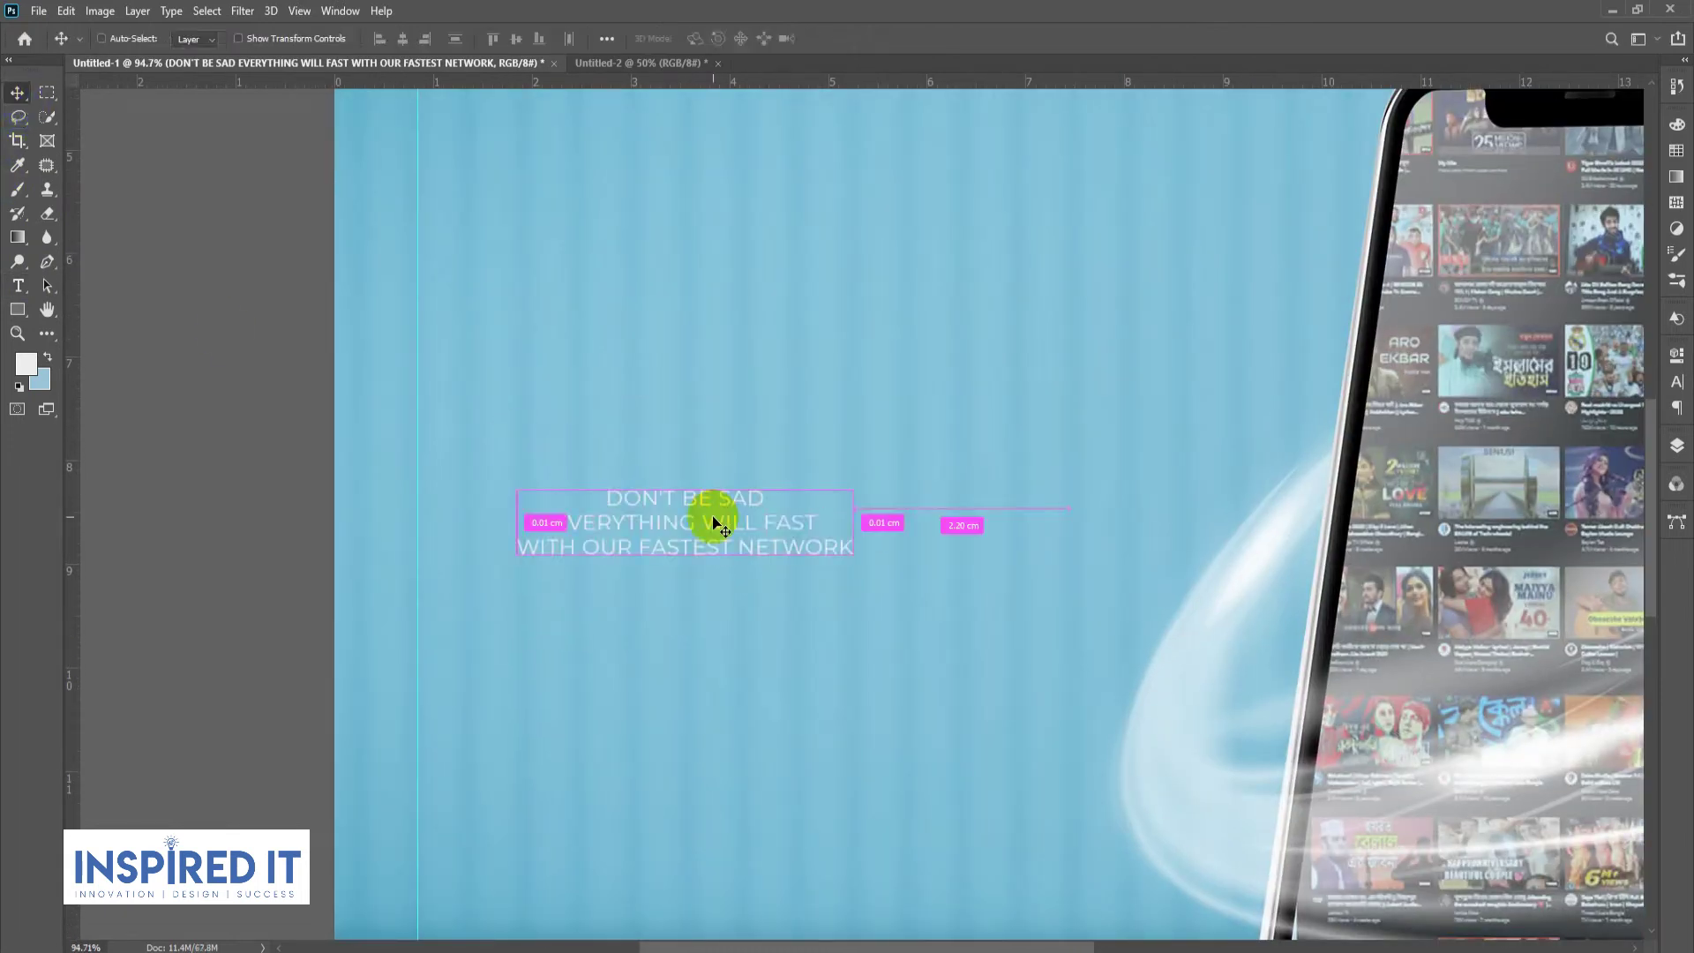
{"action": "key", "text": "ctrl+t"}
{"action": "left_click_drag", "start_coordinate": [851, 563], "coordinate": [1004, 757]}
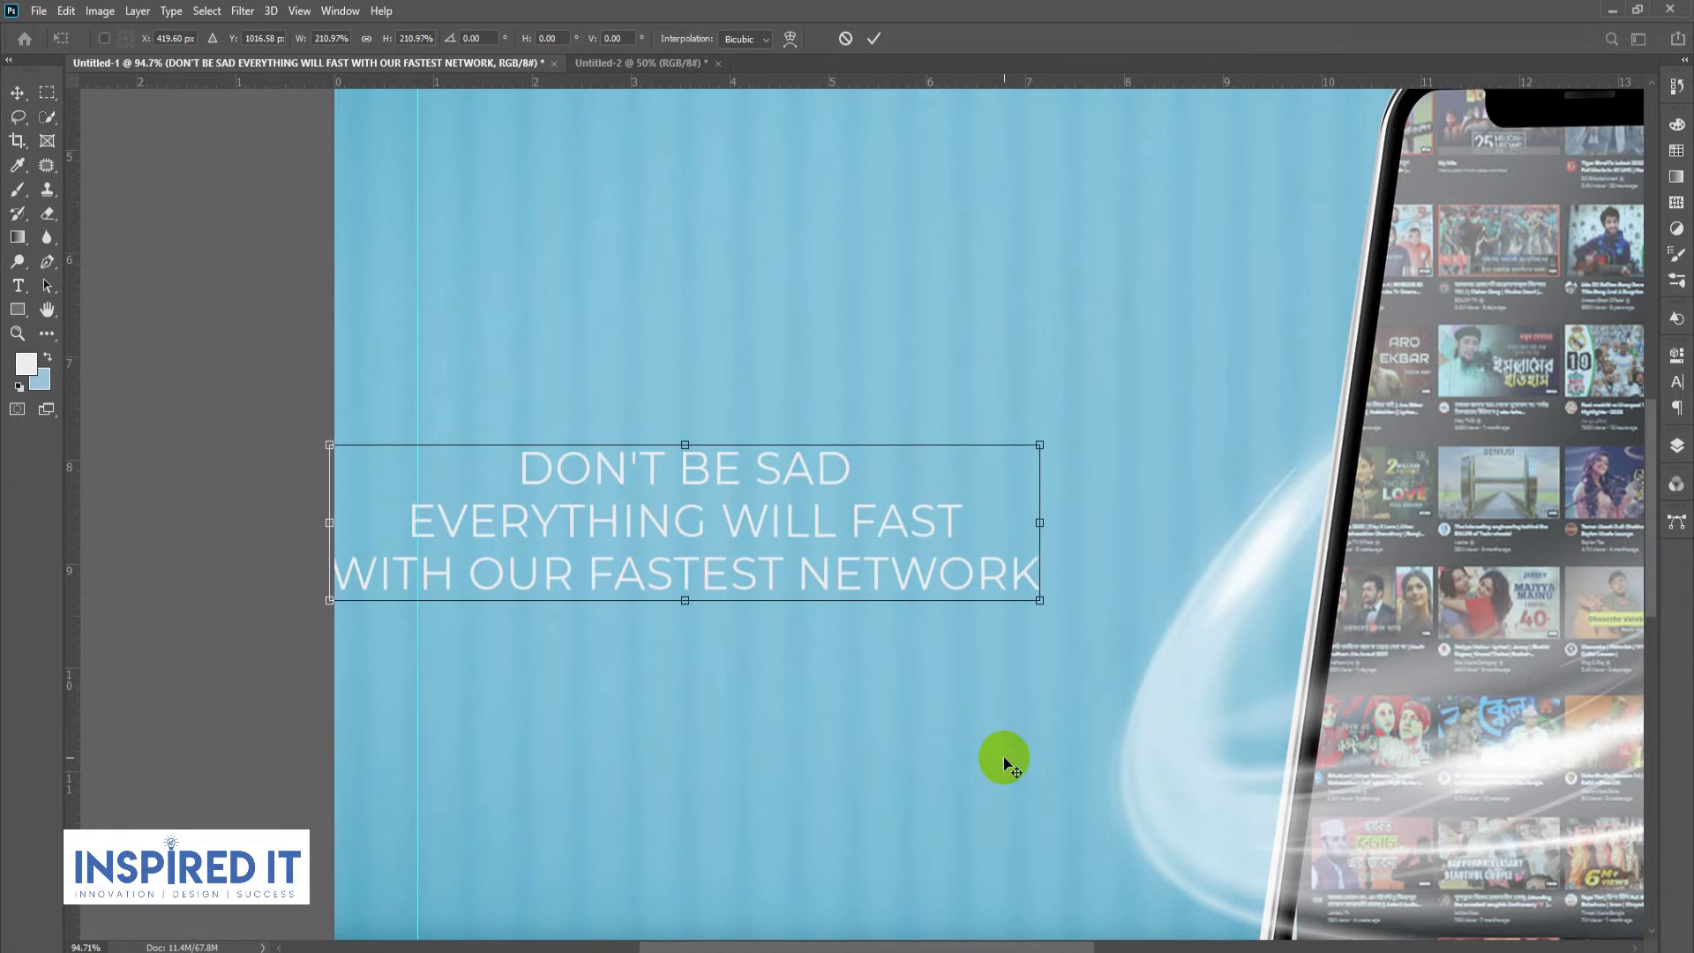
{"action": "key", "text": "Return"}
{"action": "scroll", "coordinate": [988, 706], "scroll_direction": "down", "scroll_amount": 5}
{"action": "scroll", "coordinate": [927, 530], "scroll_direction": "up", "scroll_amount": 5}
{"action": "scroll", "coordinate": [868, 551], "scroll_direction": "down", "scroll_amount": 3}
{"action": "scroll", "coordinate": [927, 556], "scroll_direction": "down", "scroll_amount": 1}
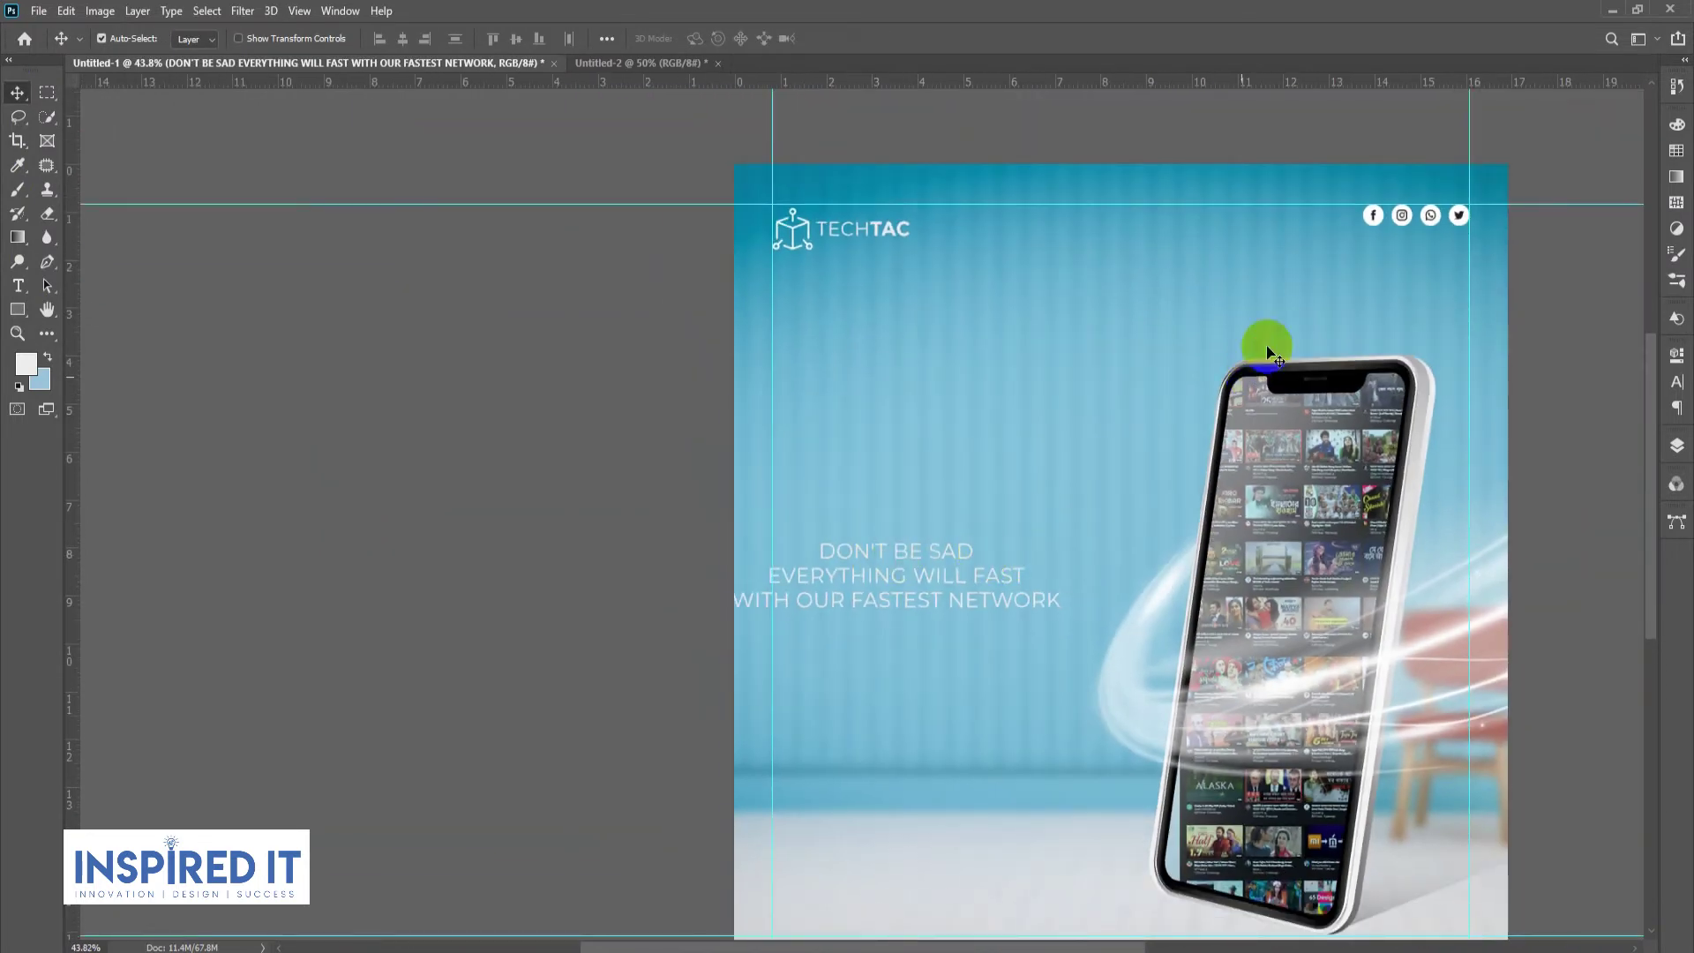
{"action": "scroll", "coordinate": [1385, 163], "scroll_direction": "up", "scroll_amount": 4}
{"action": "scroll", "coordinate": [1384, 255], "scroll_direction": "up", "scroll_amount": 4}
Fill the tagline with the Facebook icon's dark colour #221f1f.
{"action": "left_click", "coordinate": [1379, 262]}
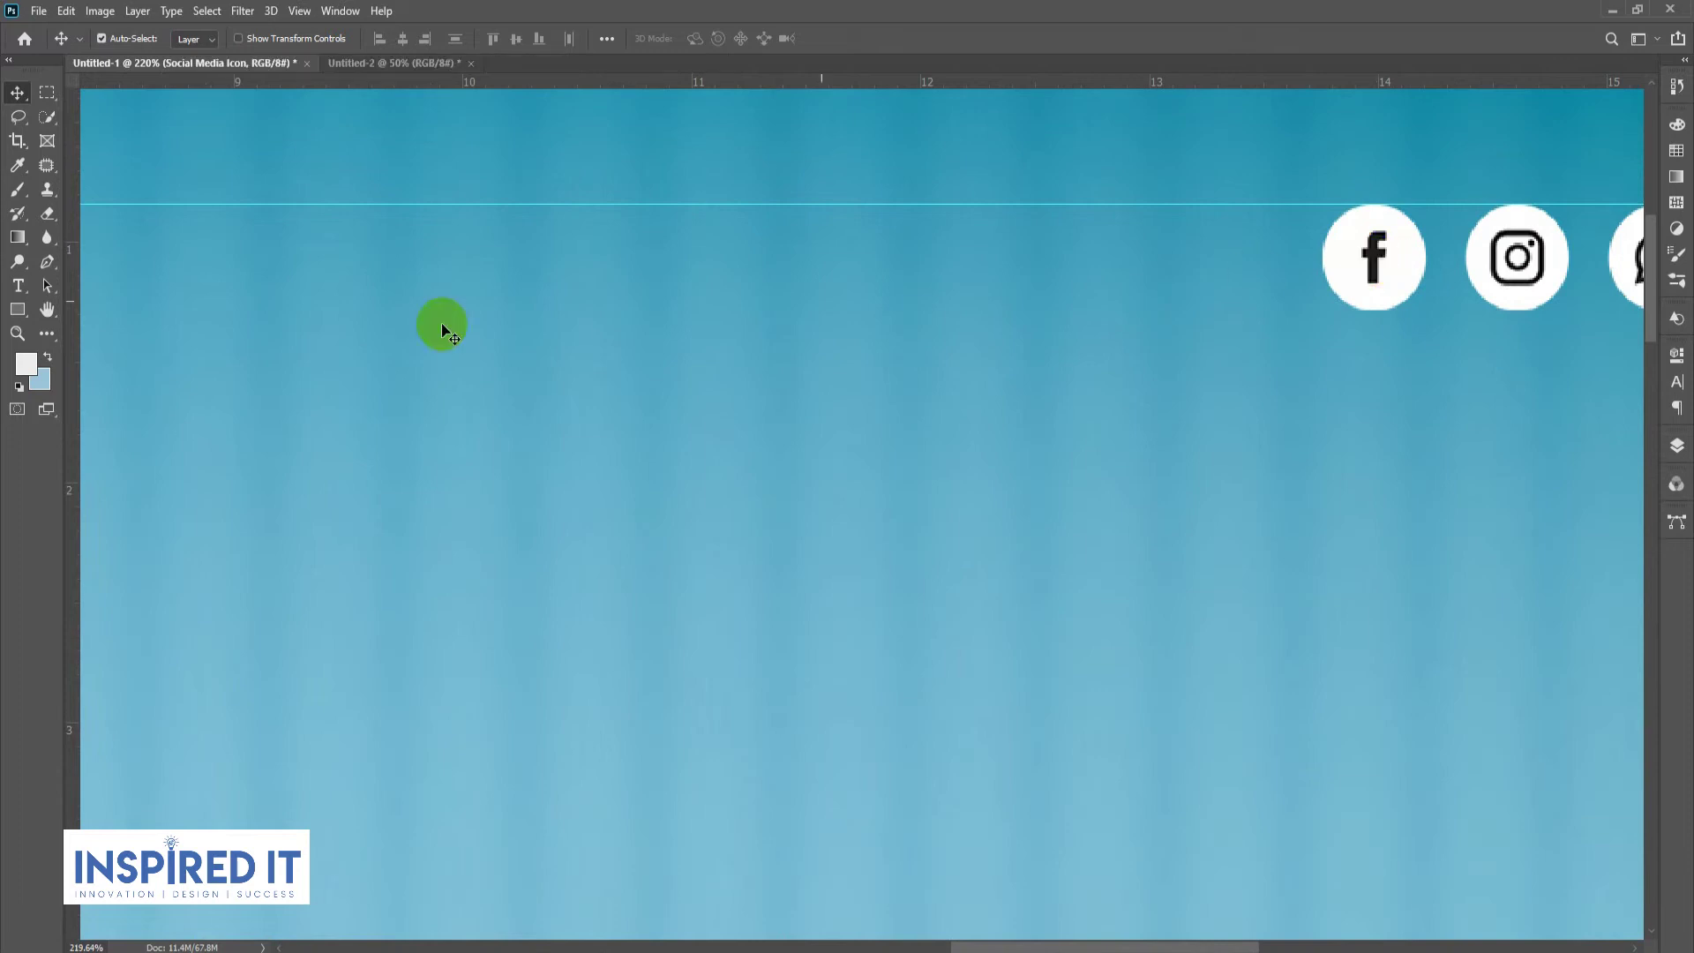
{"action": "left_click", "coordinate": [40, 380]}
{"action": "left_click", "coordinate": [1368, 252]}
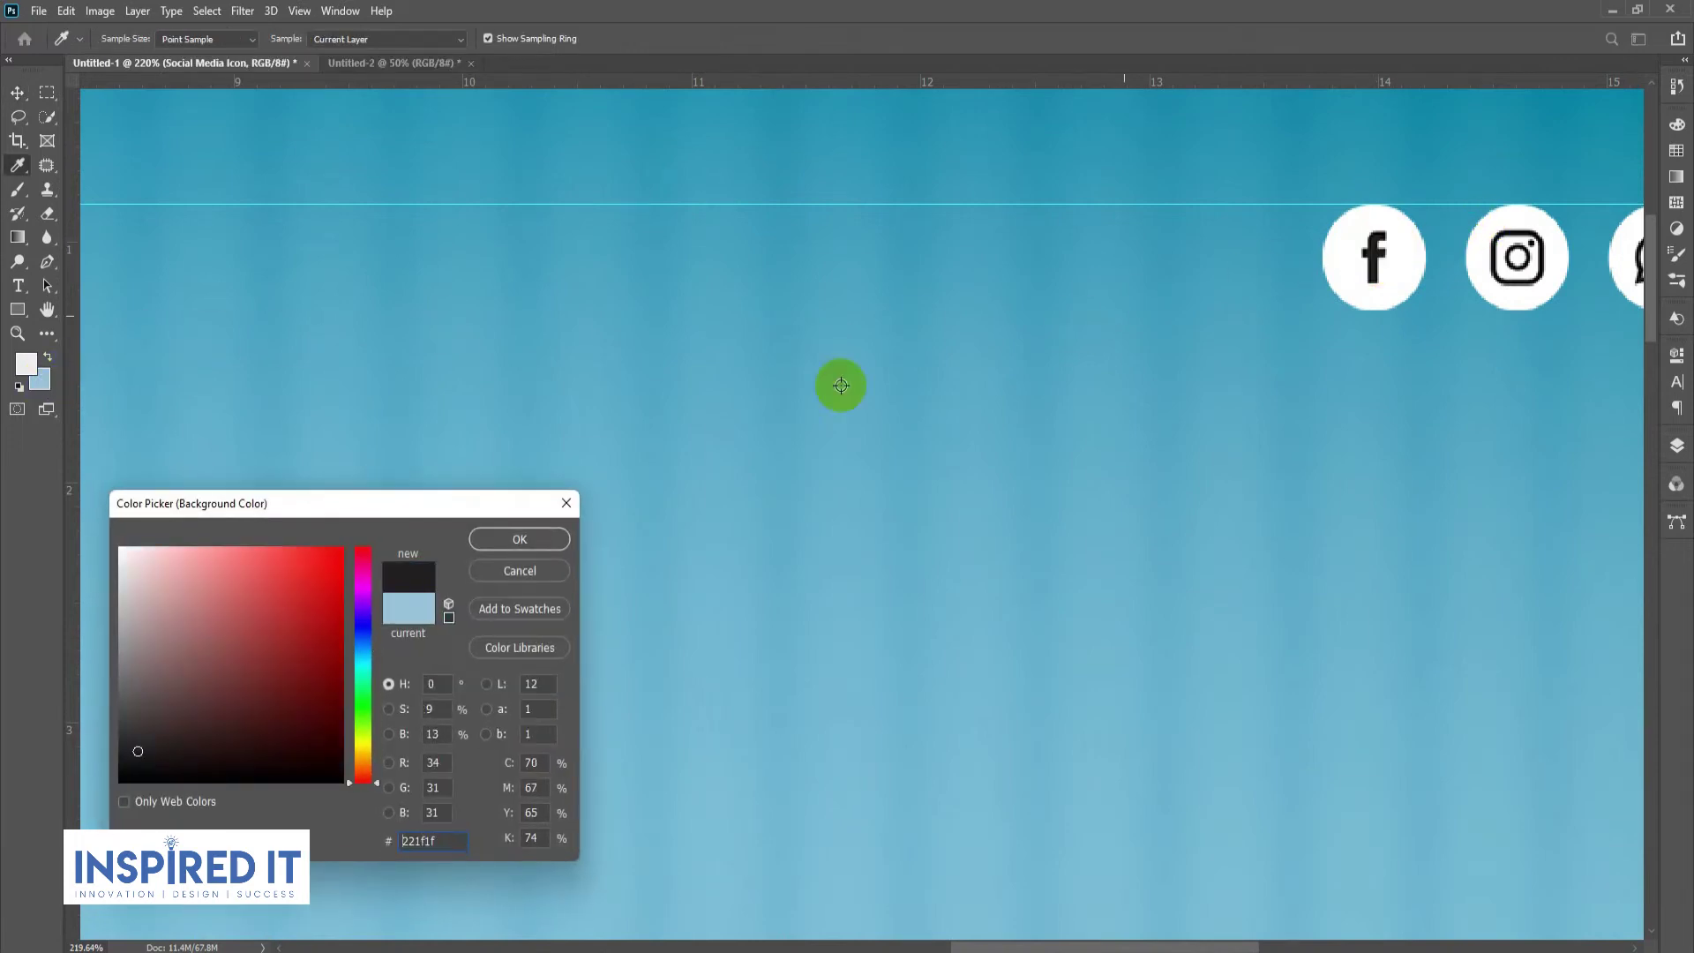
{"action": "left_click", "coordinate": [538, 539]}
{"action": "key", "text": "v"}
{"action": "scroll", "coordinate": [757, 552], "scroll_direction": "down", "scroll_amount": 4}
{"action": "scroll", "coordinate": [960, 271], "scroll_direction": "down", "scroll_amount": 2}
{"action": "scroll", "coordinate": [700, 563], "scroll_direction": "down", "scroll_amount": 3}
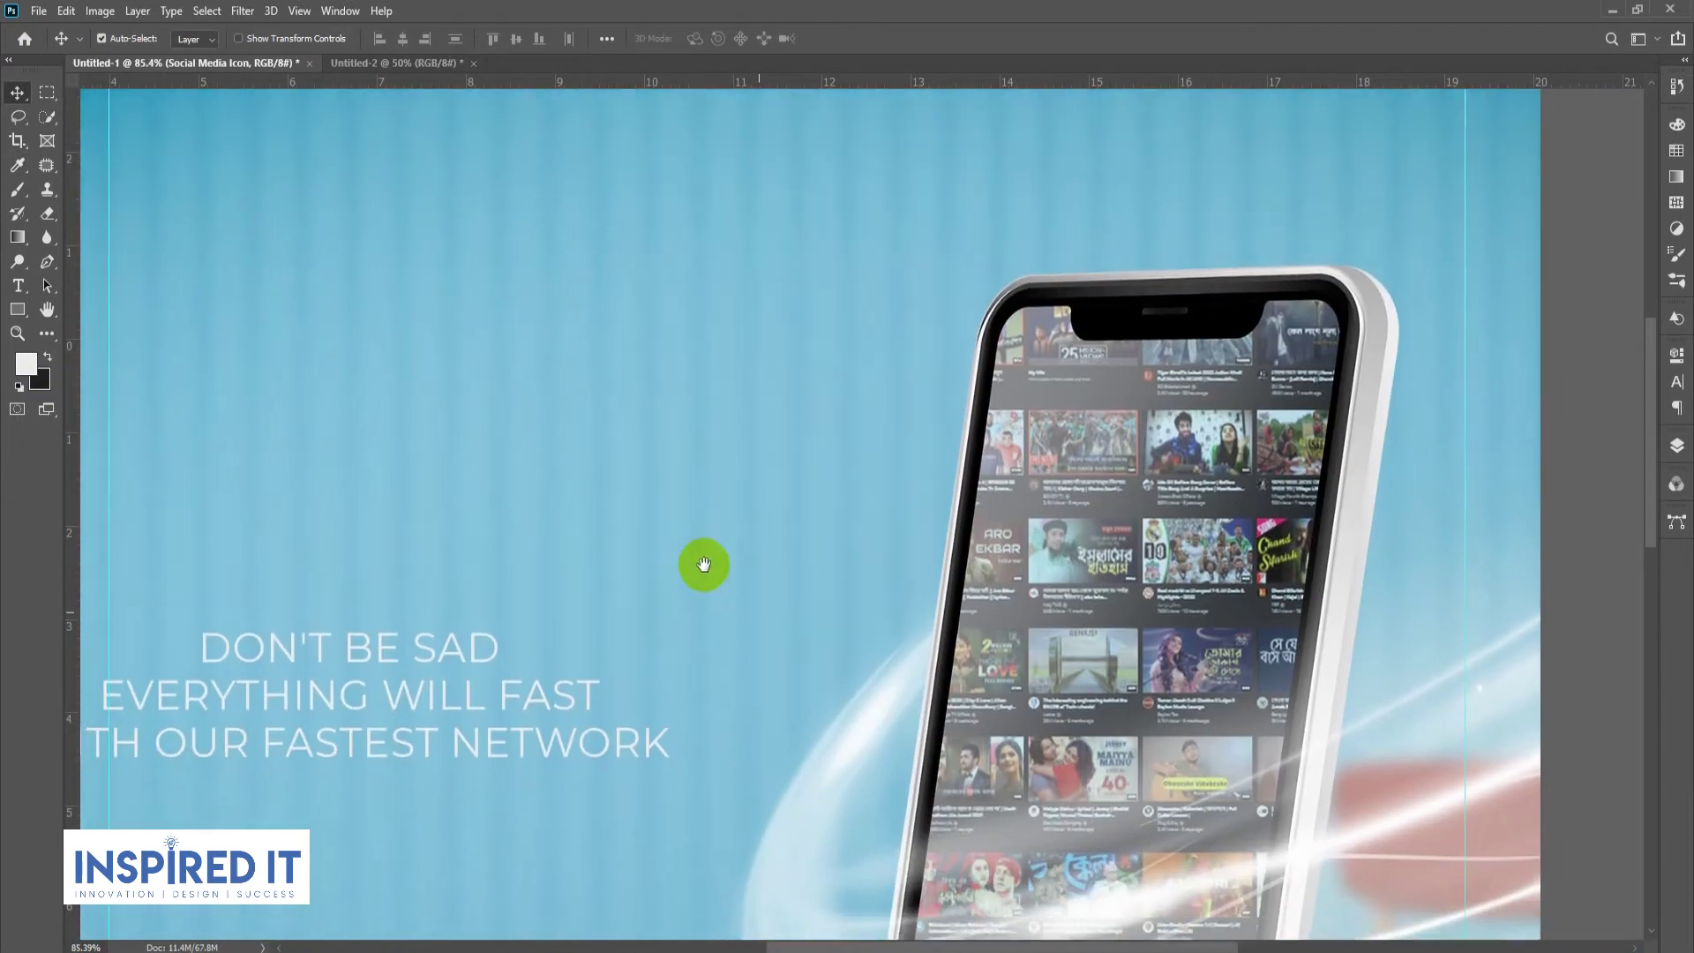
{"action": "scroll", "coordinate": [735, 543], "scroll_direction": "down", "scroll_amount": 2}
{"action": "scroll", "coordinate": [735, 542], "scroll_direction": "up", "scroll_amount": 3}
{"action": "left_click", "coordinate": [724, 615]}
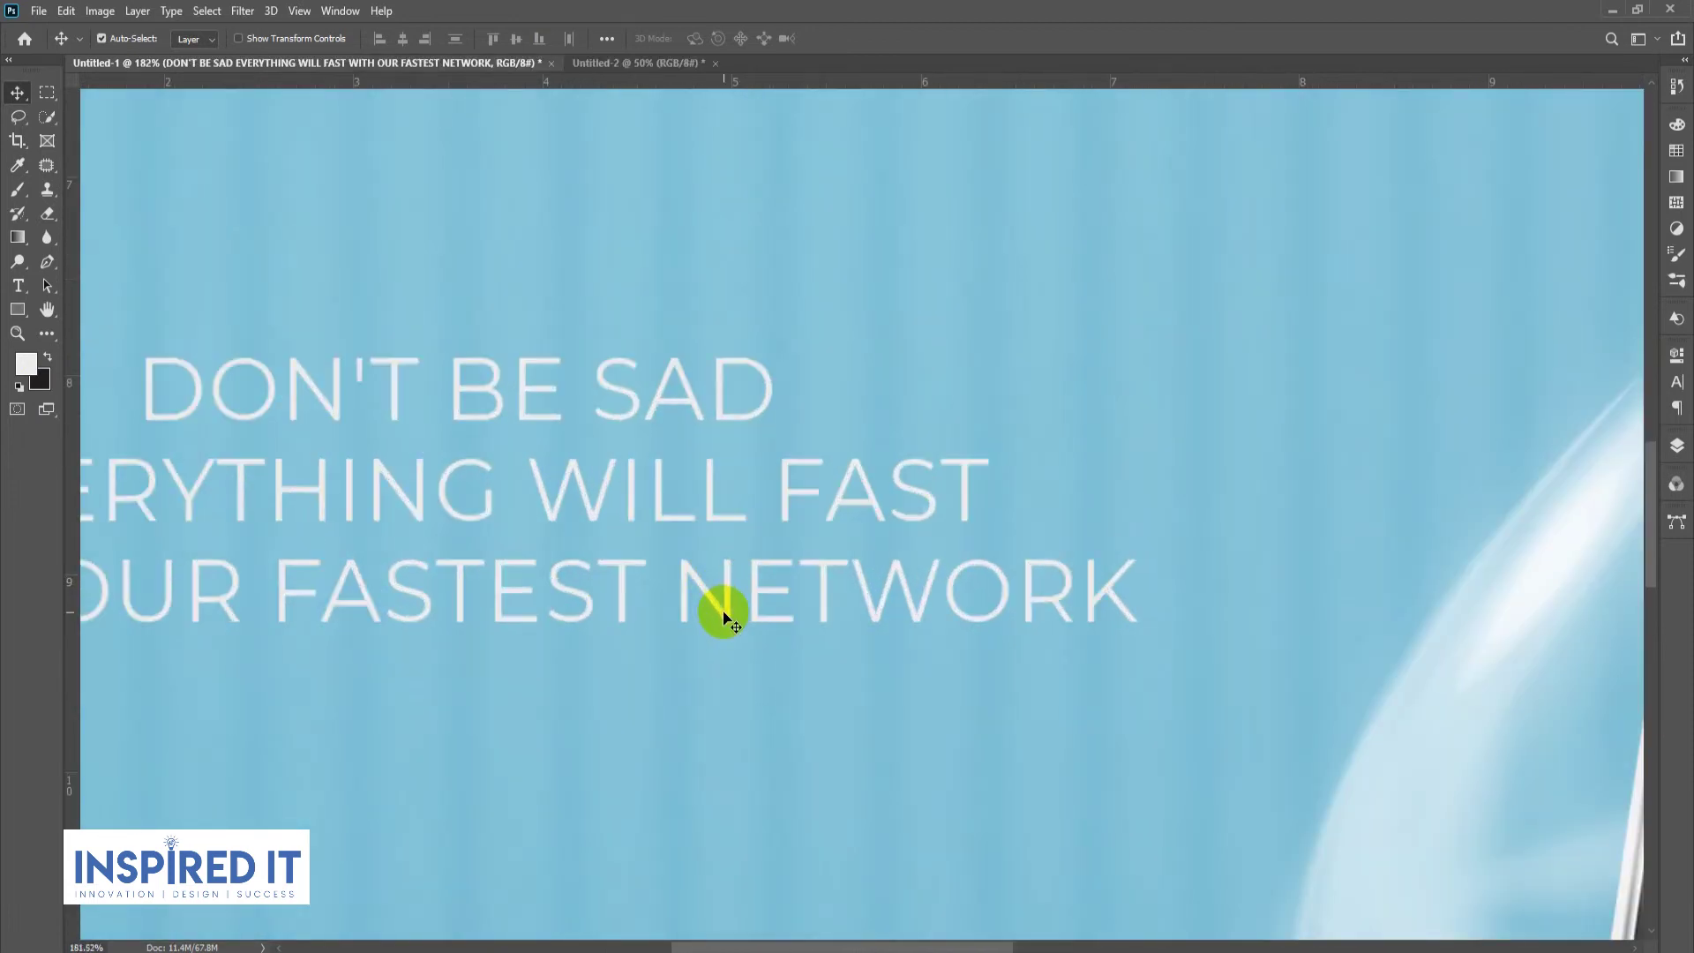
{"action": "key", "text": "ctrl+BackSpace"}
Left-align the three-line tagline and shift it further left.
{"action": "scroll", "coordinate": [722, 609], "scroll_direction": "down", "scroll_amount": 3}
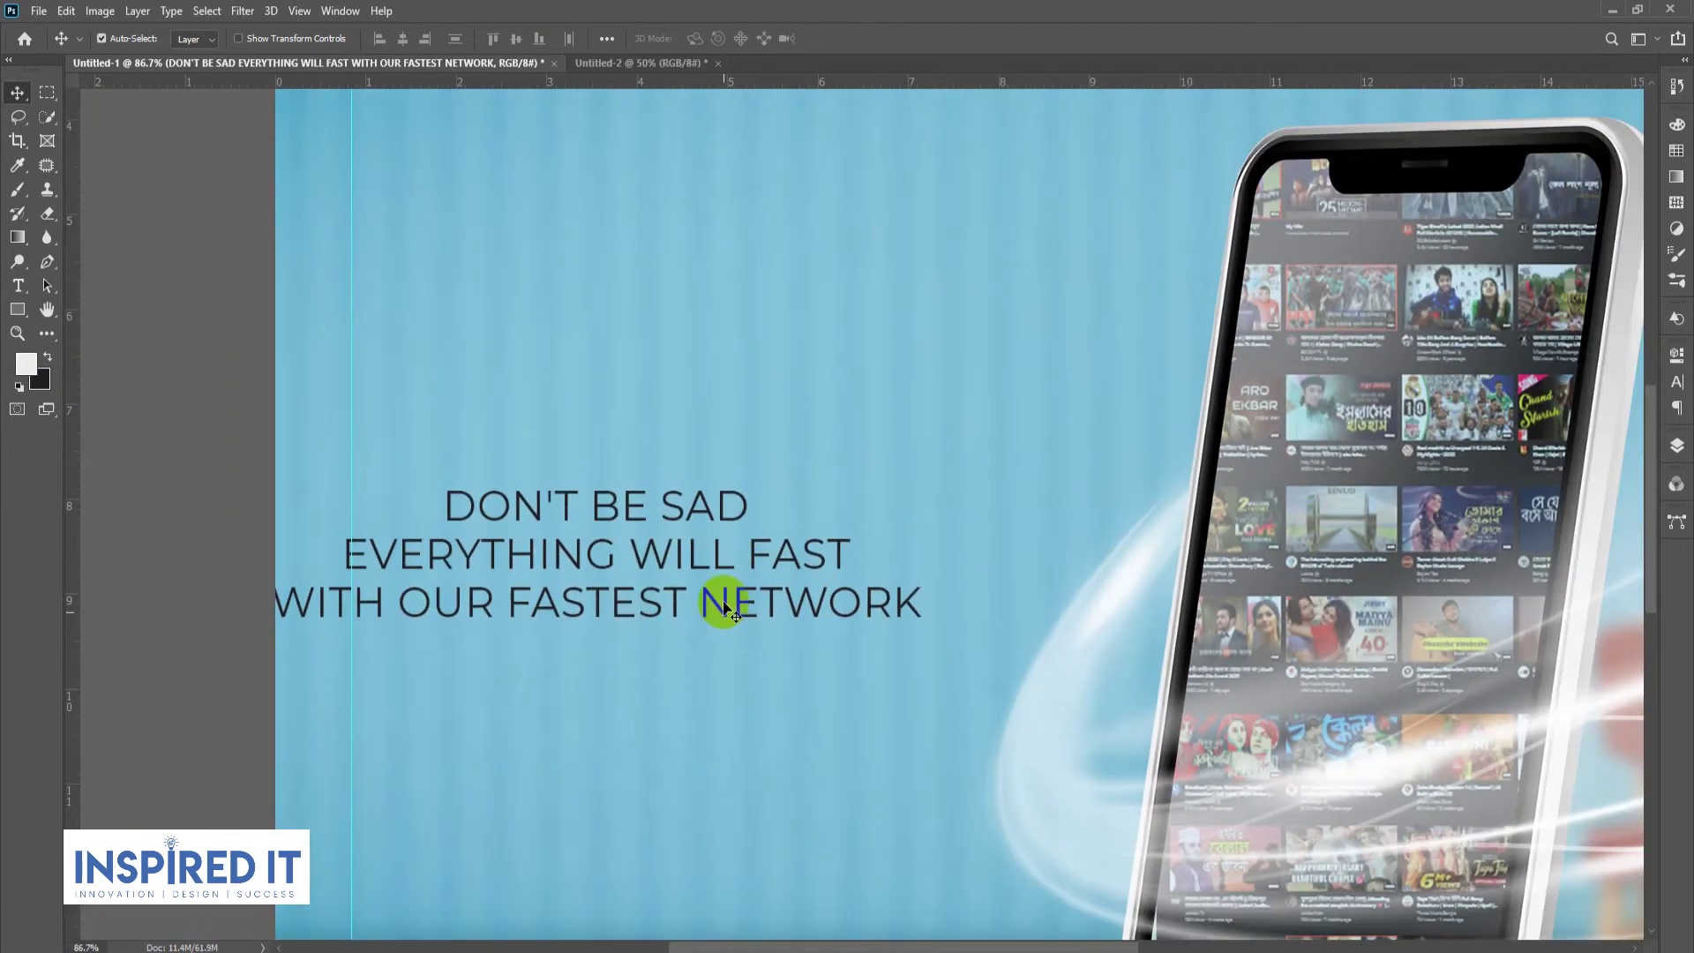
{"action": "double_click", "coordinate": [719, 606]}
{"action": "left_click", "coordinate": [620, 41]}
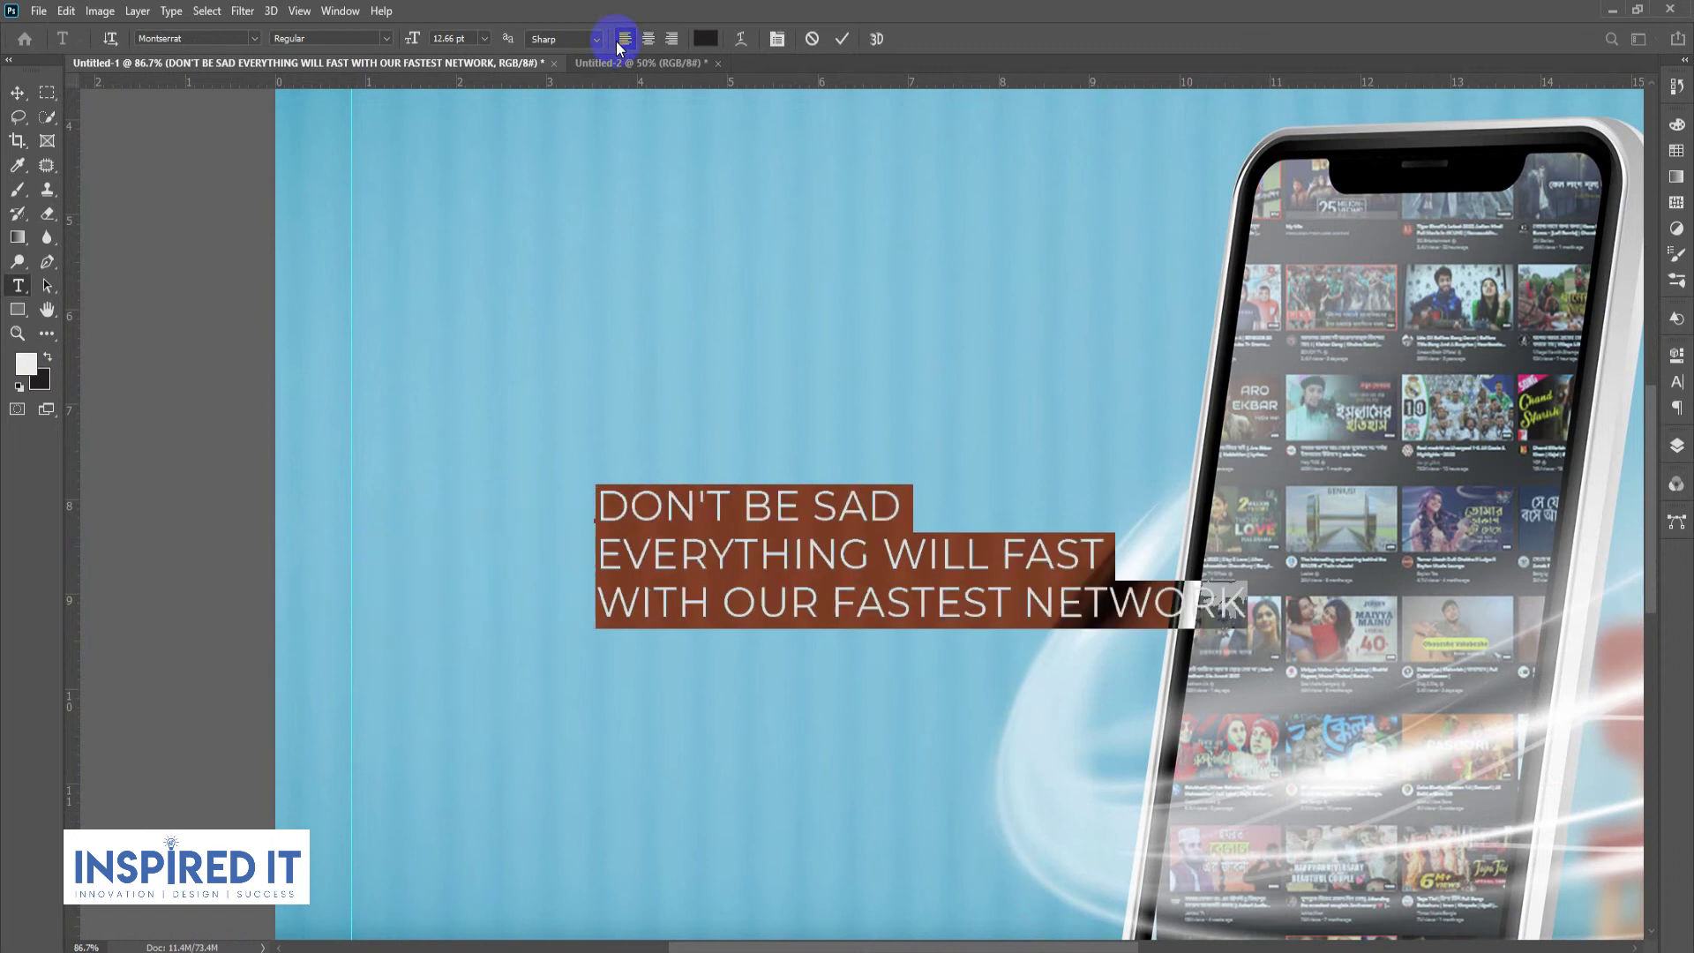
{"action": "left_click", "coordinate": [17, 92]}
{"action": "scroll", "coordinate": [866, 535], "scroll_direction": "down", "scroll_amount": 3}
{"action": "left_click_drag", "start_coordinate": [885, 548], "coordinate": [803, 553]}
Change the font size of the tagline's first two lines.
{"action": "left_click", "coordinate": [814, 549]}
{"action": "scroll", "coordinate": [813, 549], "scroll_direction": "up", "scroll_amount": 3}
{"action": "double_click", "coordinate": [813, 541]}
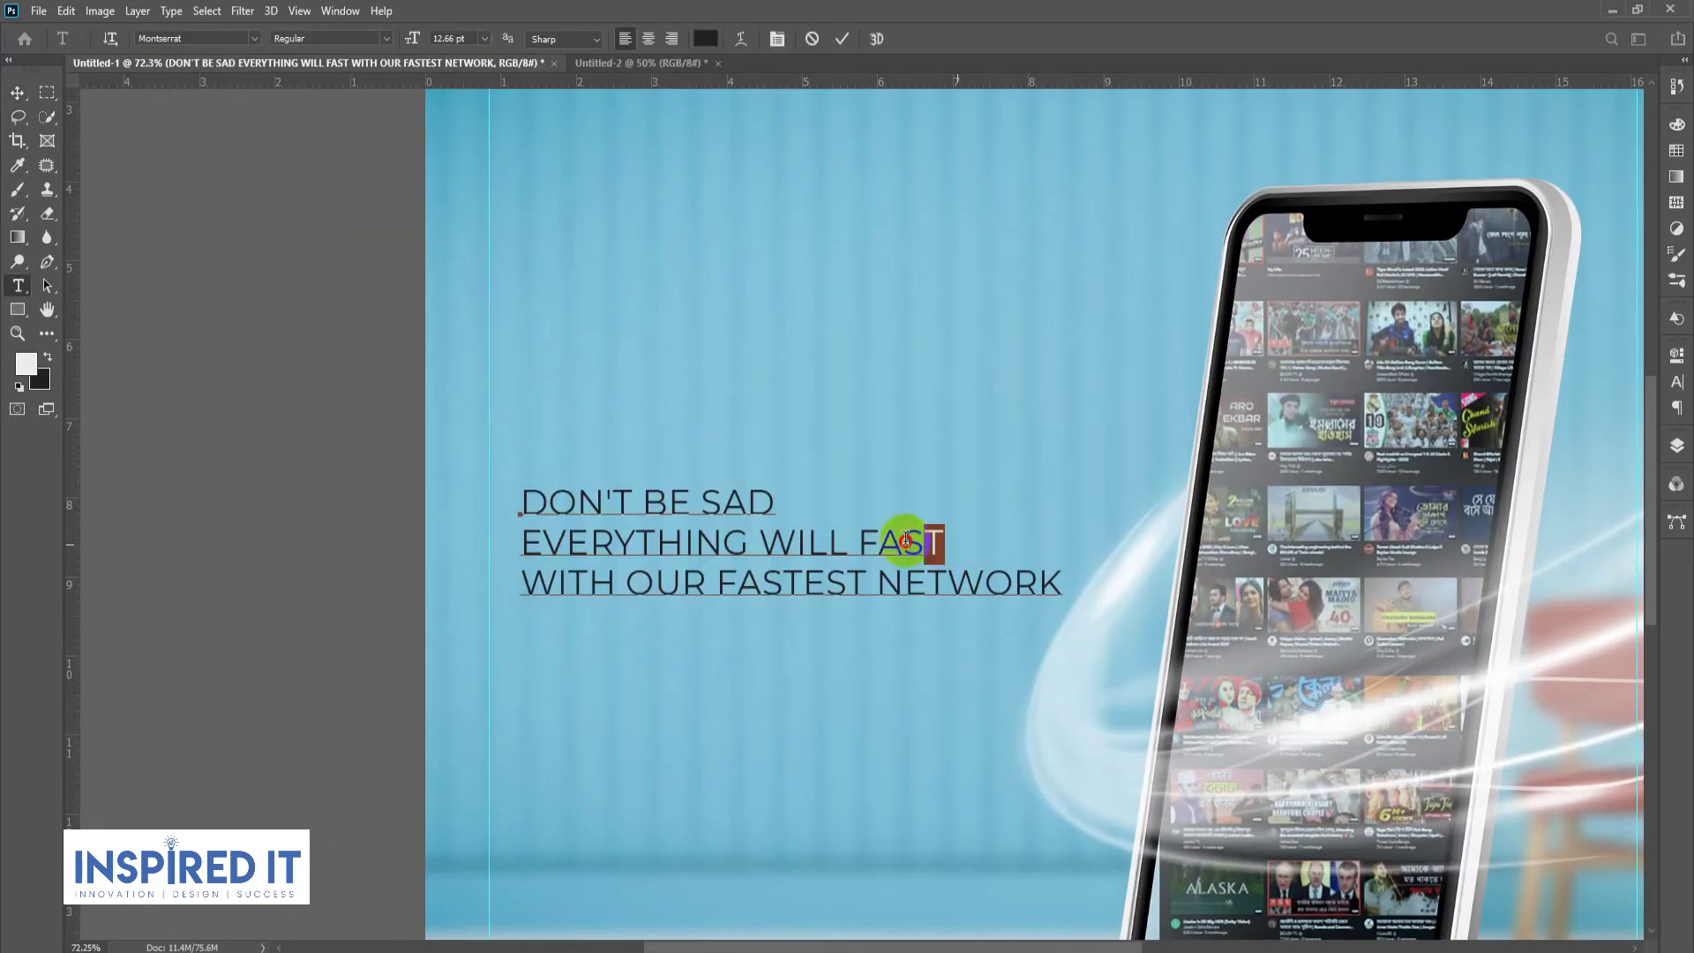
{"action": "left_click_drag", "start_coordinate": [946, 542], "coordinate": [516, 466]}
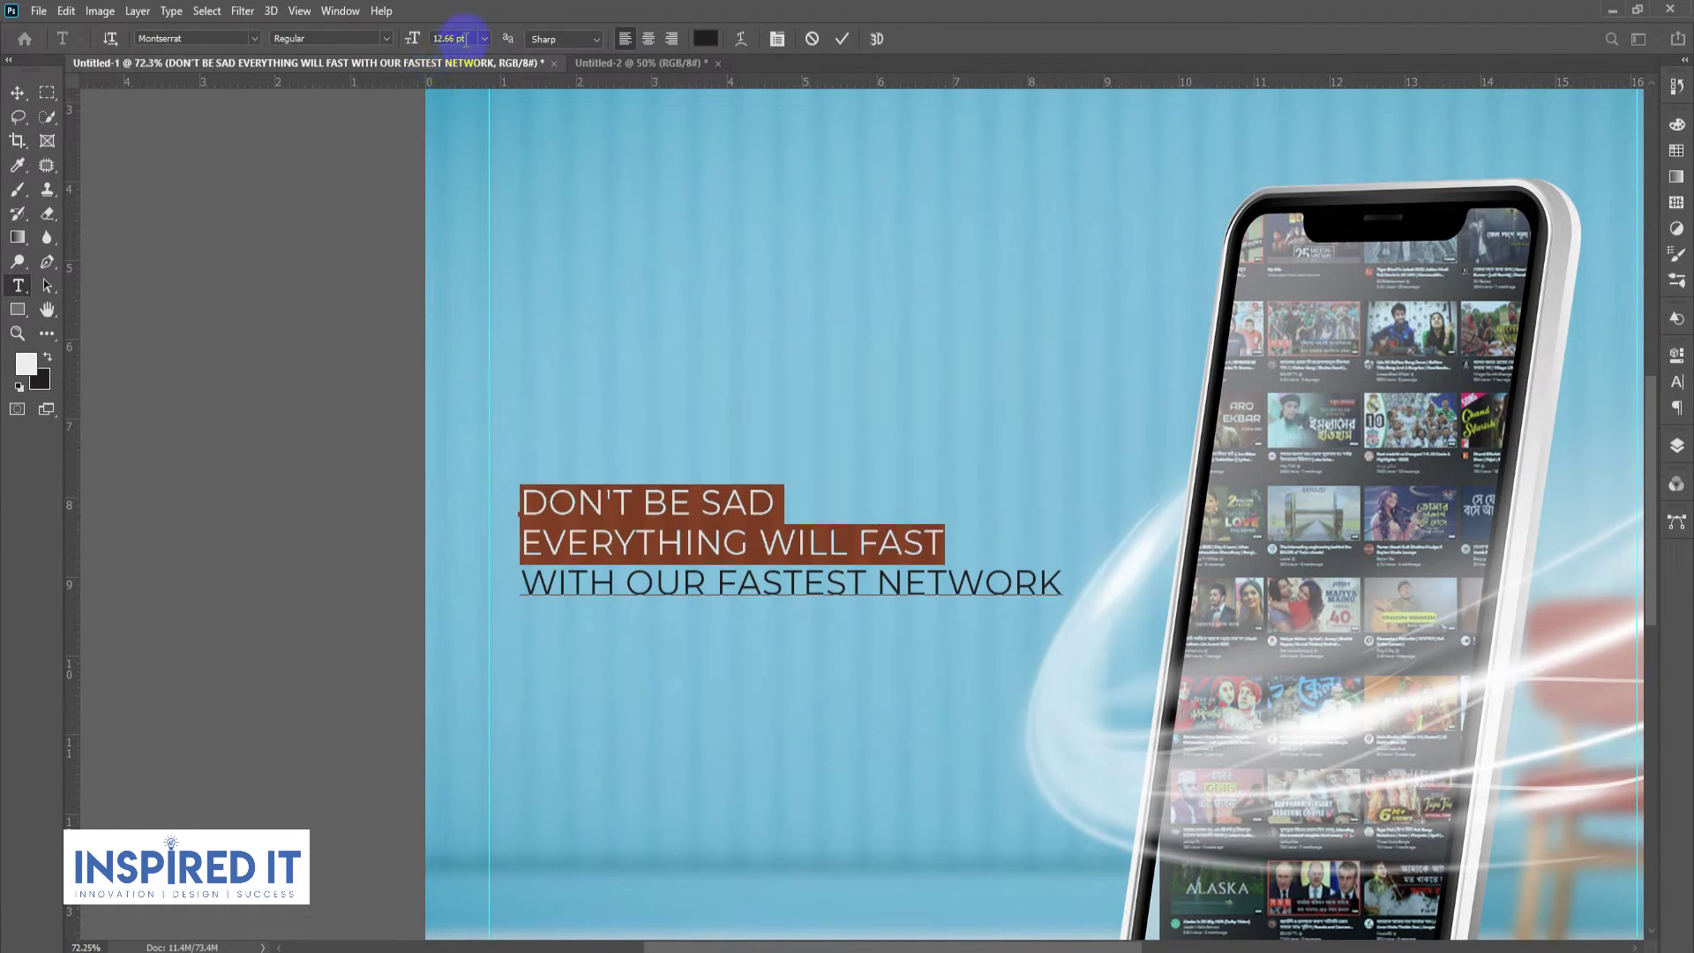
{"action": "scroll", "coordinate": [468, 39], "scroll_direction": "down", "scroll_amount": 3}
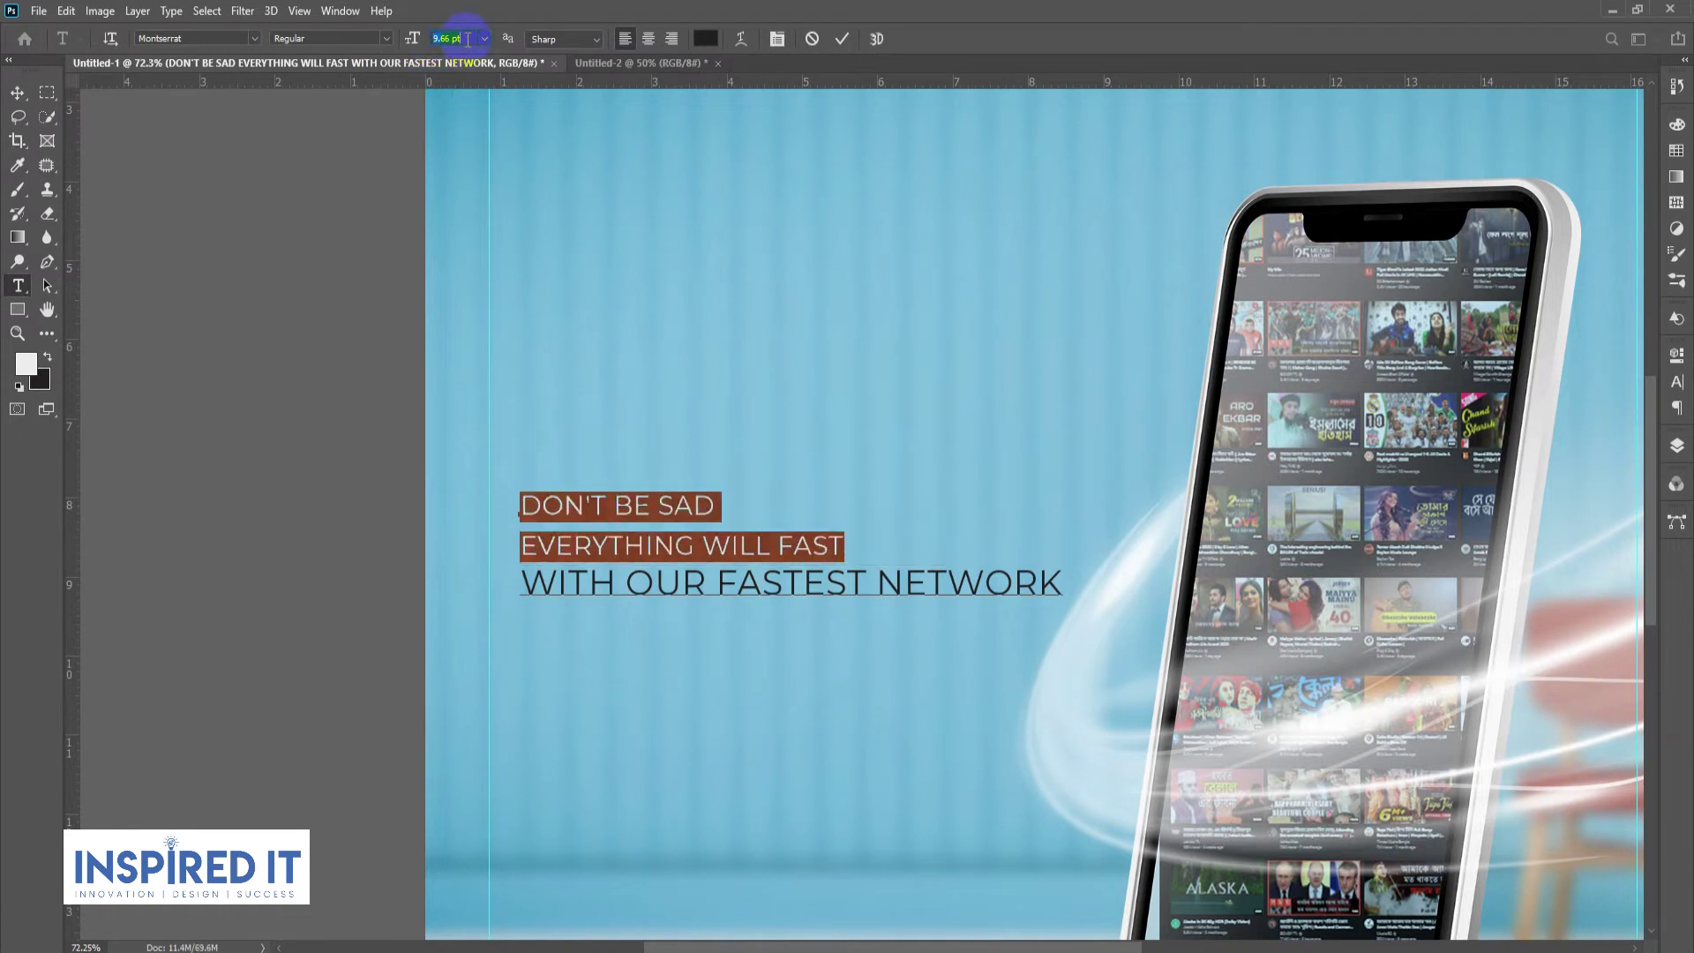
{"action": "scroll", "coordinate": [468, 39], "scroll_direction": "up", "scroll_amount": 1}
{"action": "left_click", "coordinate": [18, 93]}
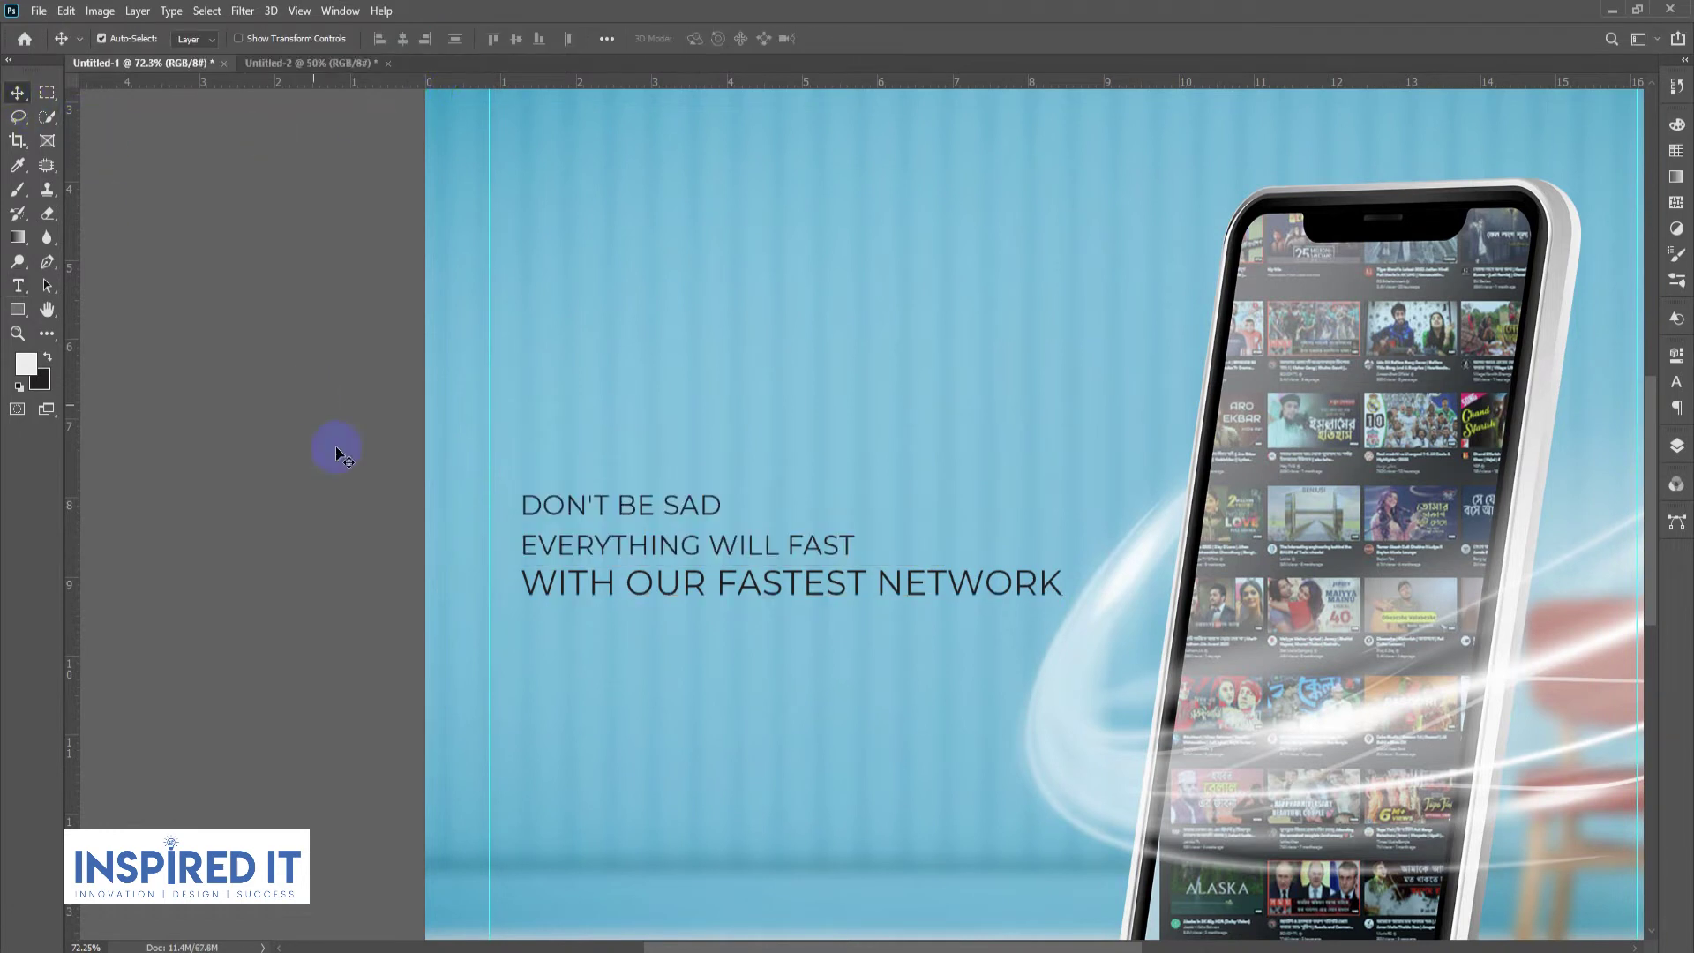
{"action": "left_click_drag", "start_coordinate": [790, 634], "coordinate": [792, 611]}
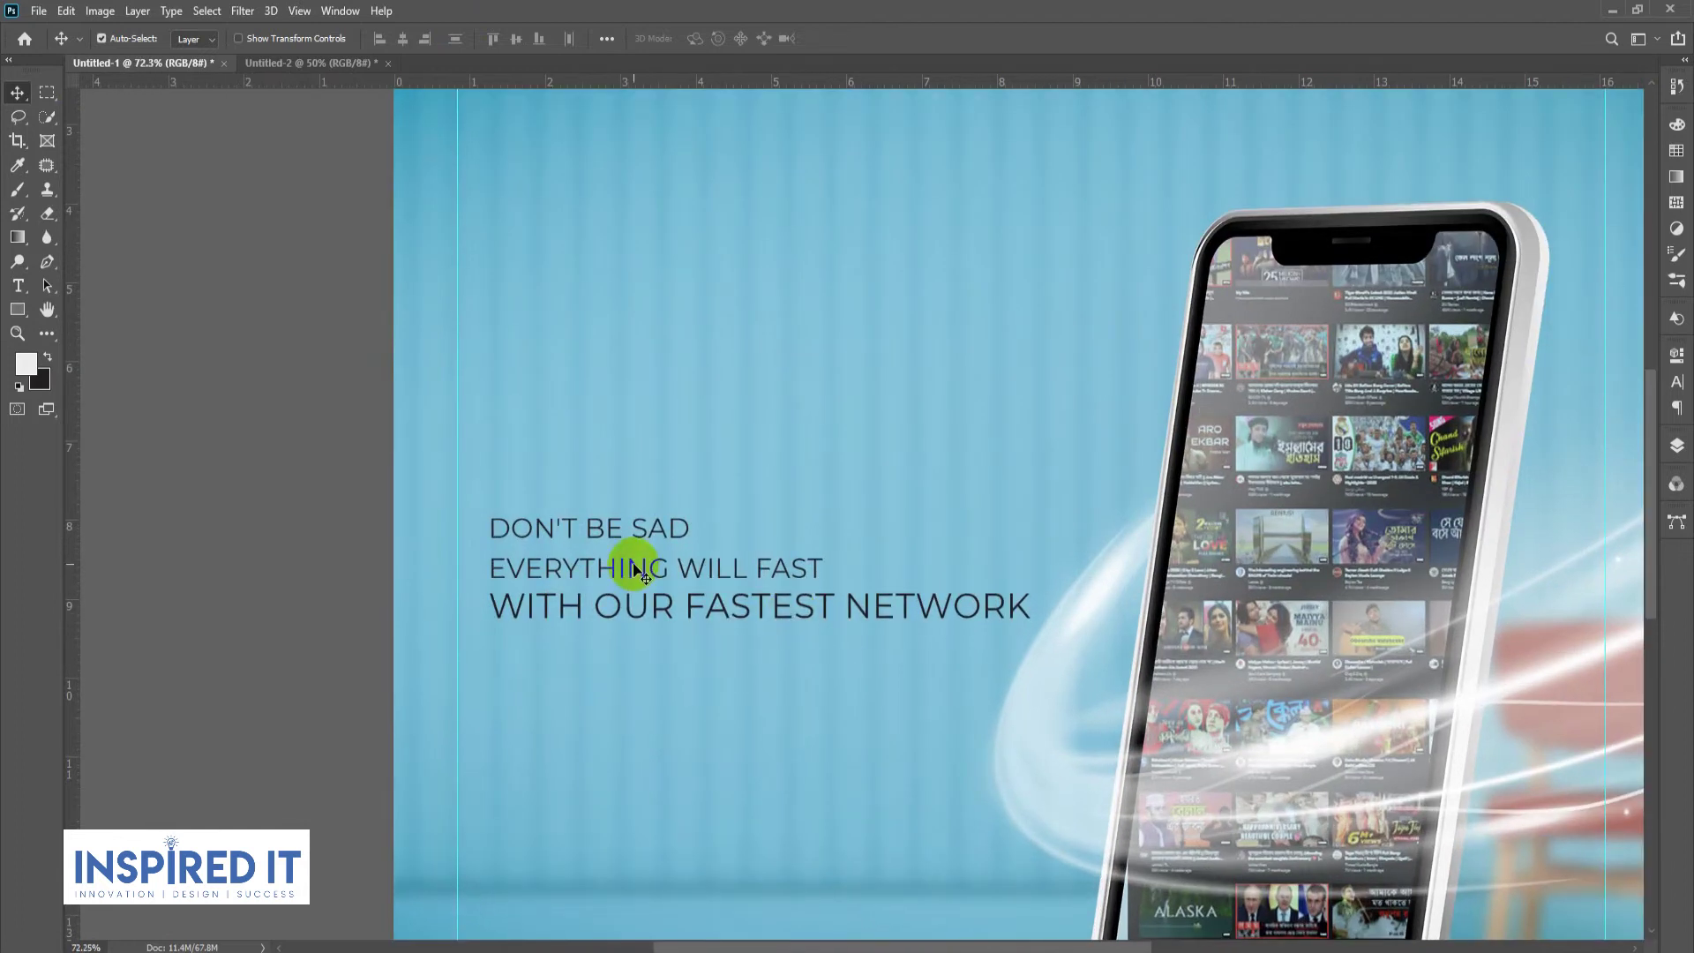
{"action": "scroll", "coordinate": [637, 567], "scroll_direction": "down", "scroll_amount": 1}
Duplicate the tagline upward, trim the copy to DON'T BE SAD, and copy that line below.
{"action": "left_click_drag", "start_coordinate": [680, 574], "coordinate": [678, 390]}
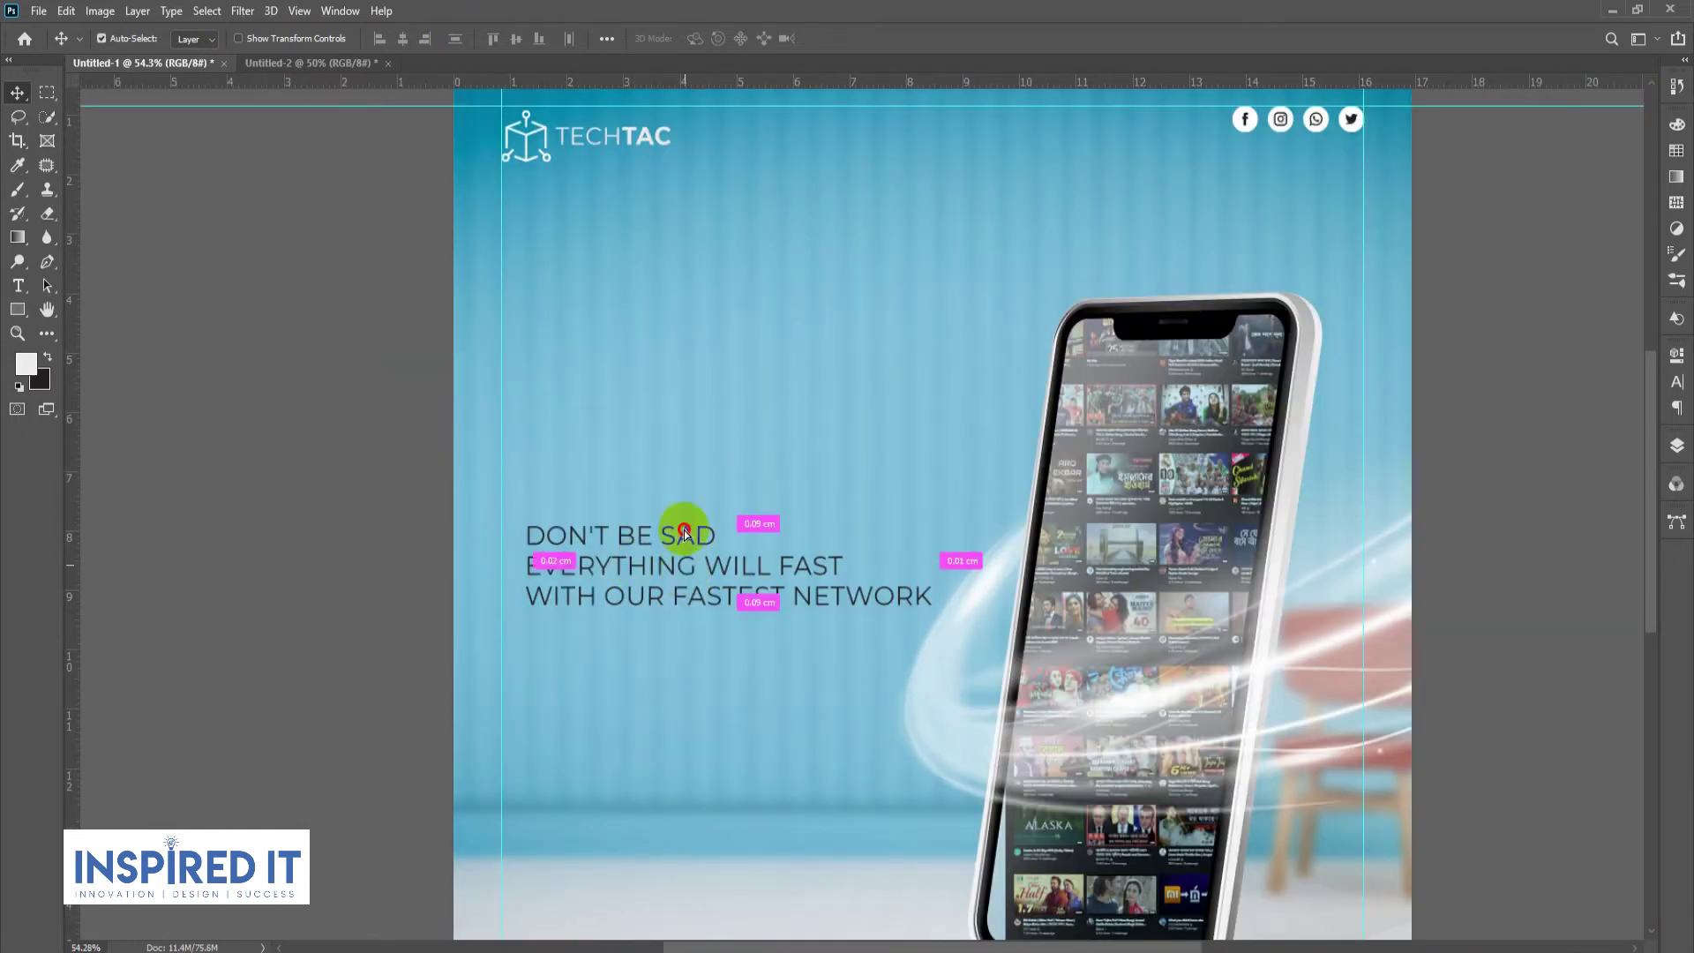
{"action": "double_click", "coordinate": [935, 415]}
{"action": "mouse_move", "coordinate": [936, 415]}
{"action": "left_mouse_down"}
{"action": "mouse_move", "coordinate": [654, 338]}
{"action": "mouse_move", "coordinate": [730, 338]}
{"action": "left_mouse_up"}
{"action": "key", "text": "BackSpace"}
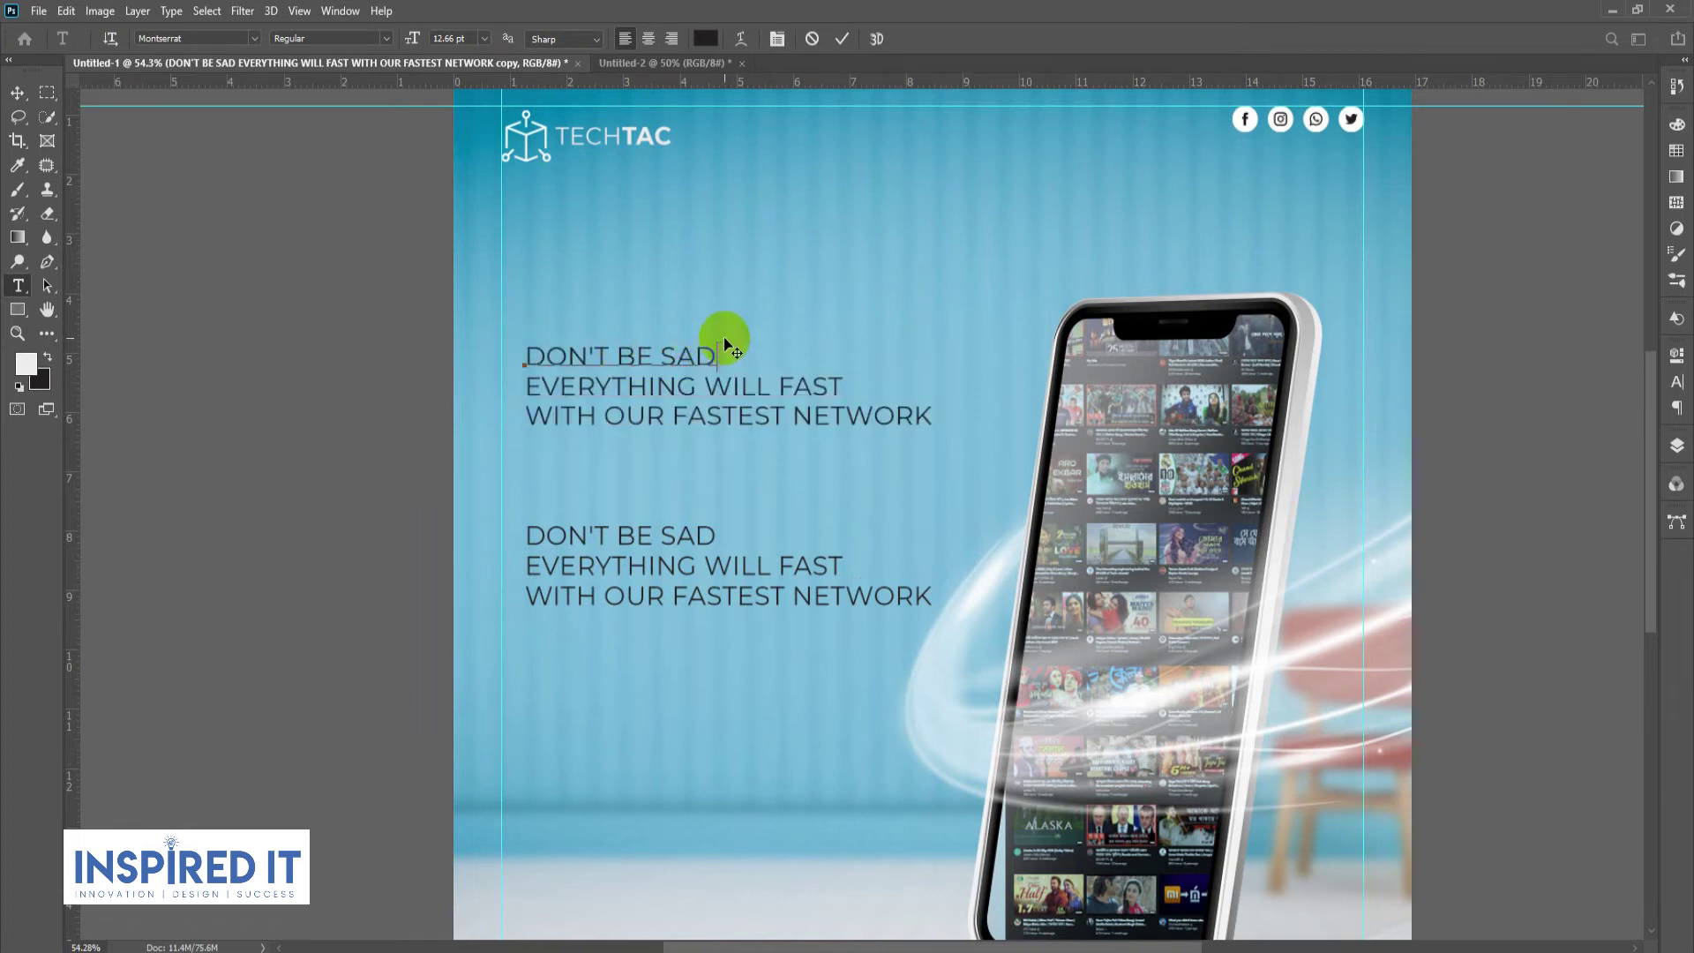
{"action": "left_click", "coordinate": [643, 435]}
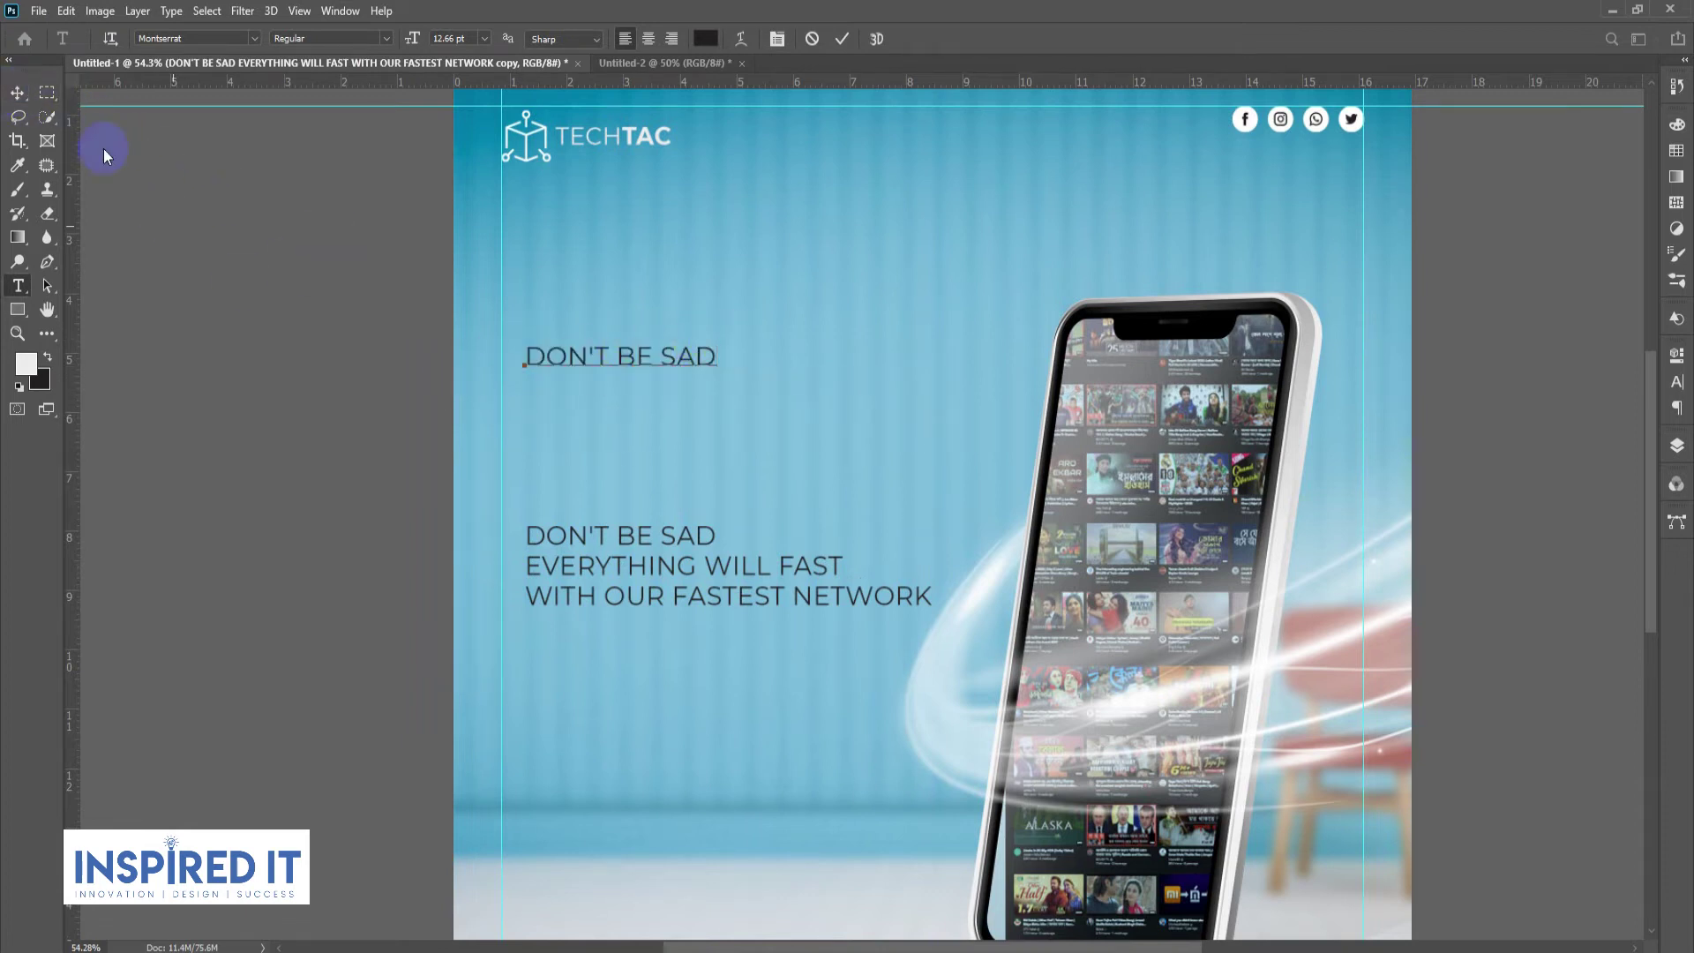
{"action": "left_click", "coordinate": [18, 92]}
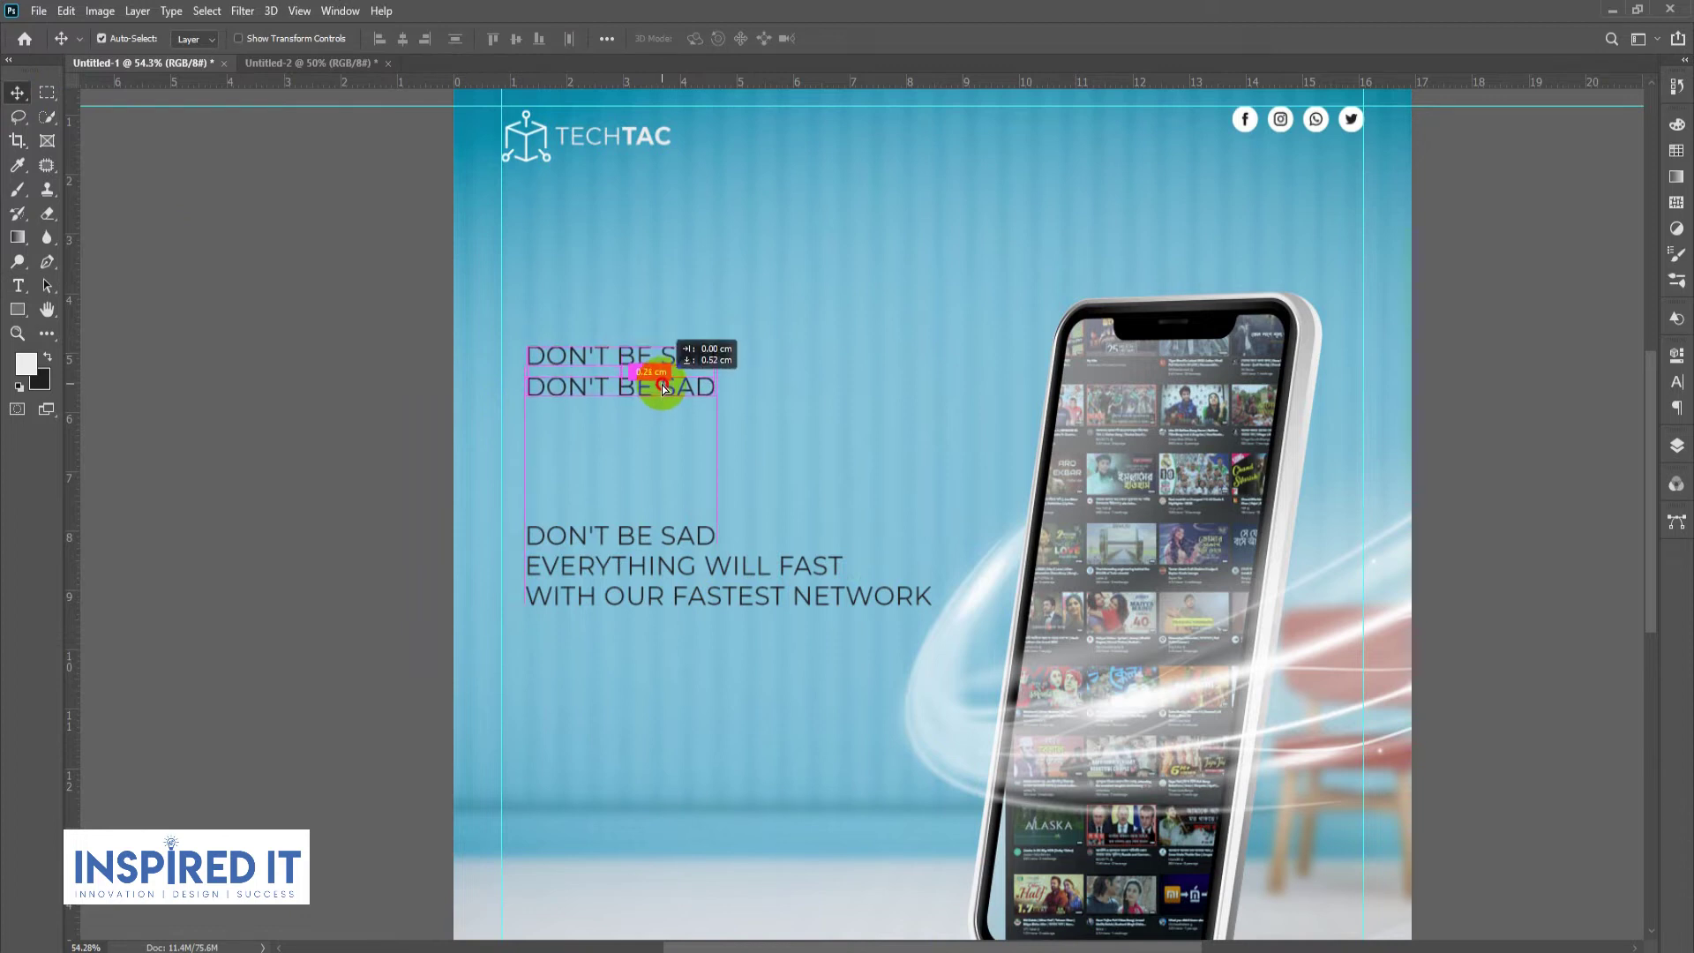
{"action": "left_click_drag", "start_coordinate": [661, 383], "coordinate": [662, 385]}
{"action": "left_click", "coordinate": [700, 548]}
Replace the second DON'T BE SAD copy with EVERYTHING WILL FAST from the lower tagline.
{"action": "double_click", "coordinate": [585, 578]}
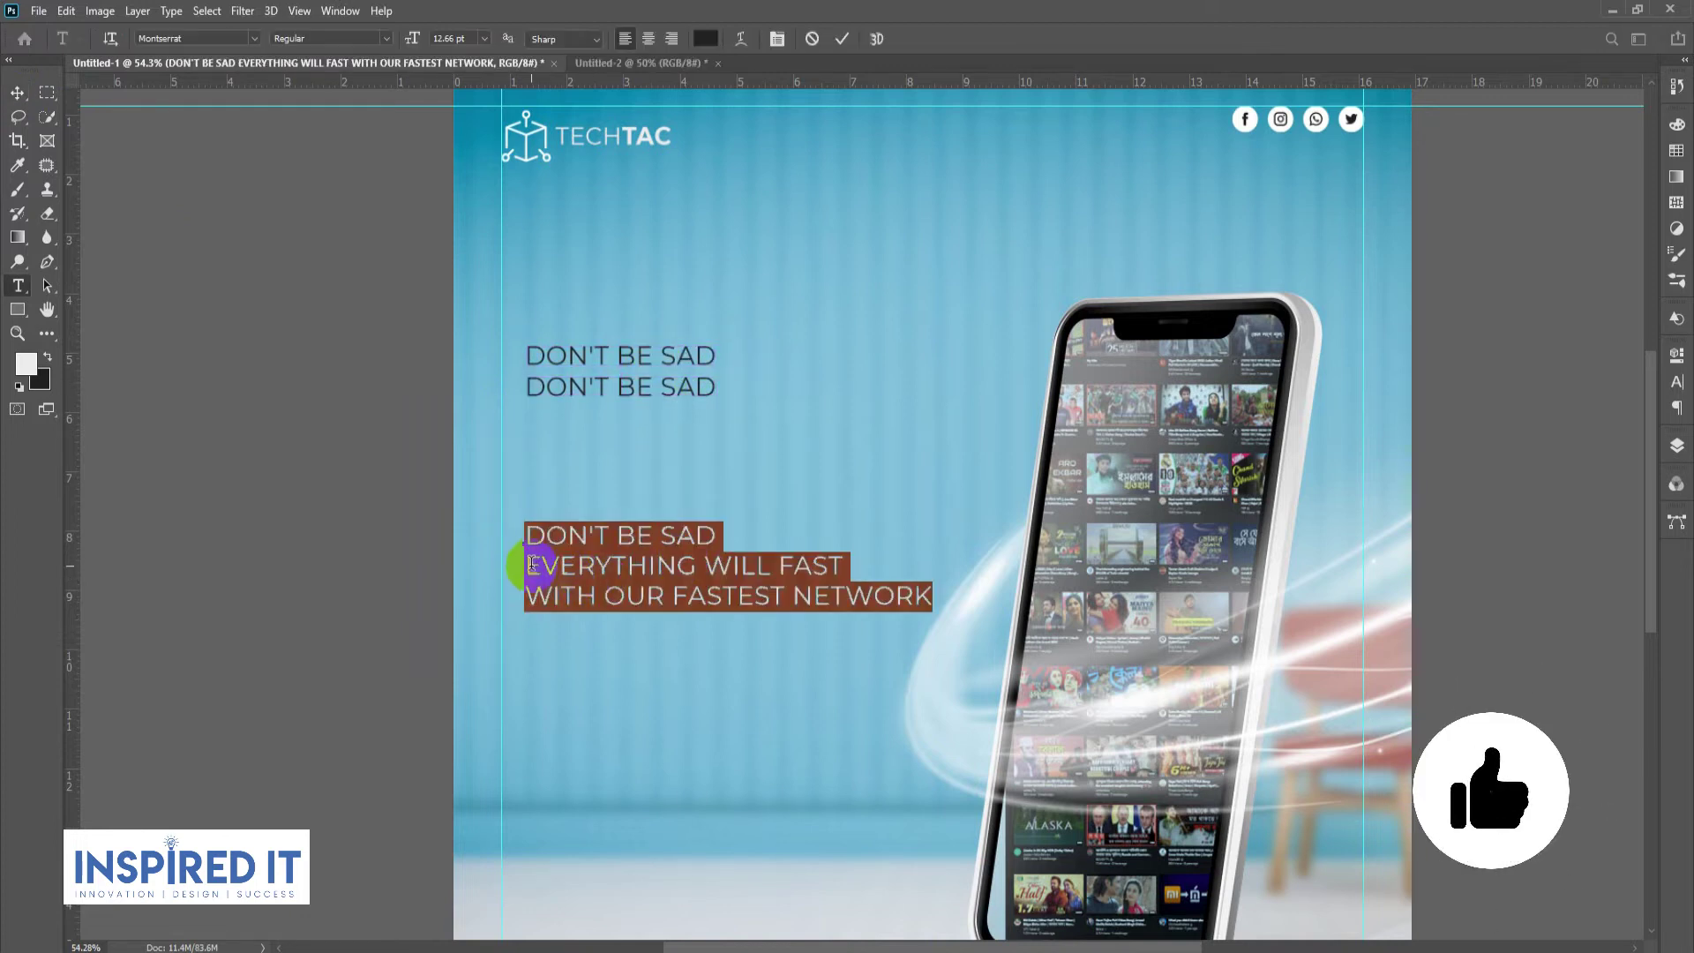
{"action": "left_click_drag", "start_coordinate": [521, 566], "coordinate": [976, 560]}
{"action": "key", "text": "ctrl+c"}
{"action": "key", "text": "ctrl+Return"}
{"action": "double_click", "coordinate": [593, 386]}
{"action": "left_click", "coordinate": [595, 393]}
{"action": "key", "text": "ctrl+v"}
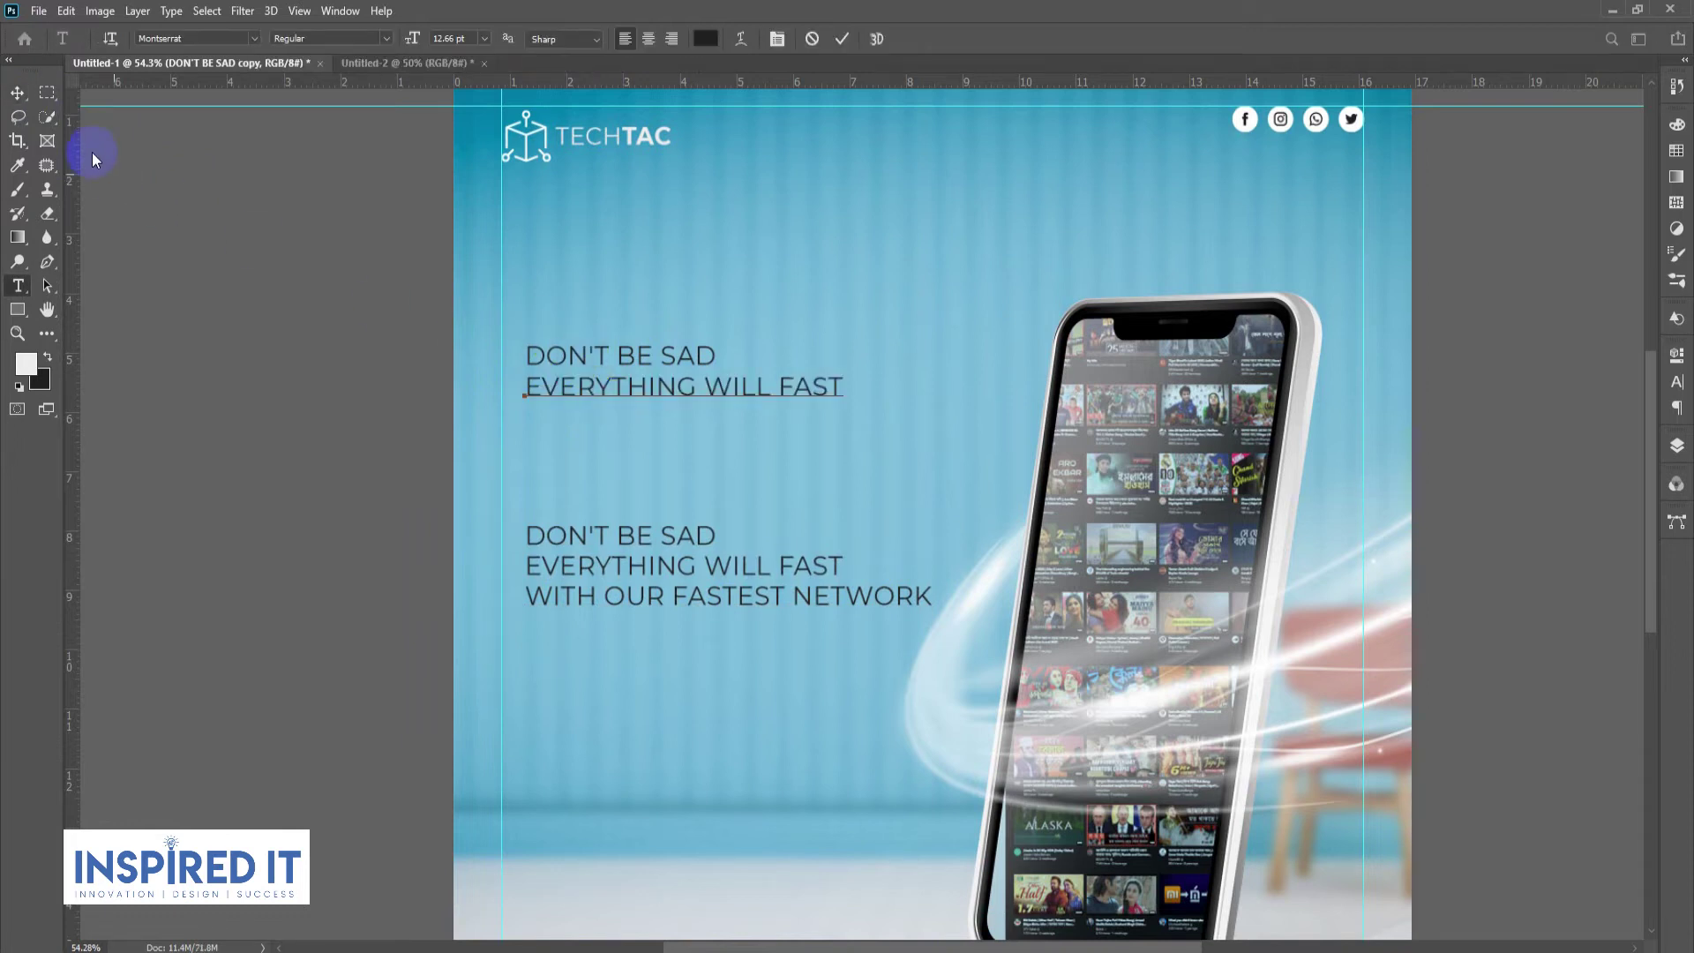
{"action": "key", "text": "ctrl+Return"}
Add a third line reading WITH OUR FASTEST NETWORK below EVERYTHING WILL FAST.
{"action": "left_click", "coordinate": [790, 598], "text": "ctrl"}
{"action": "double_click", "coordinate": [790, 599]}
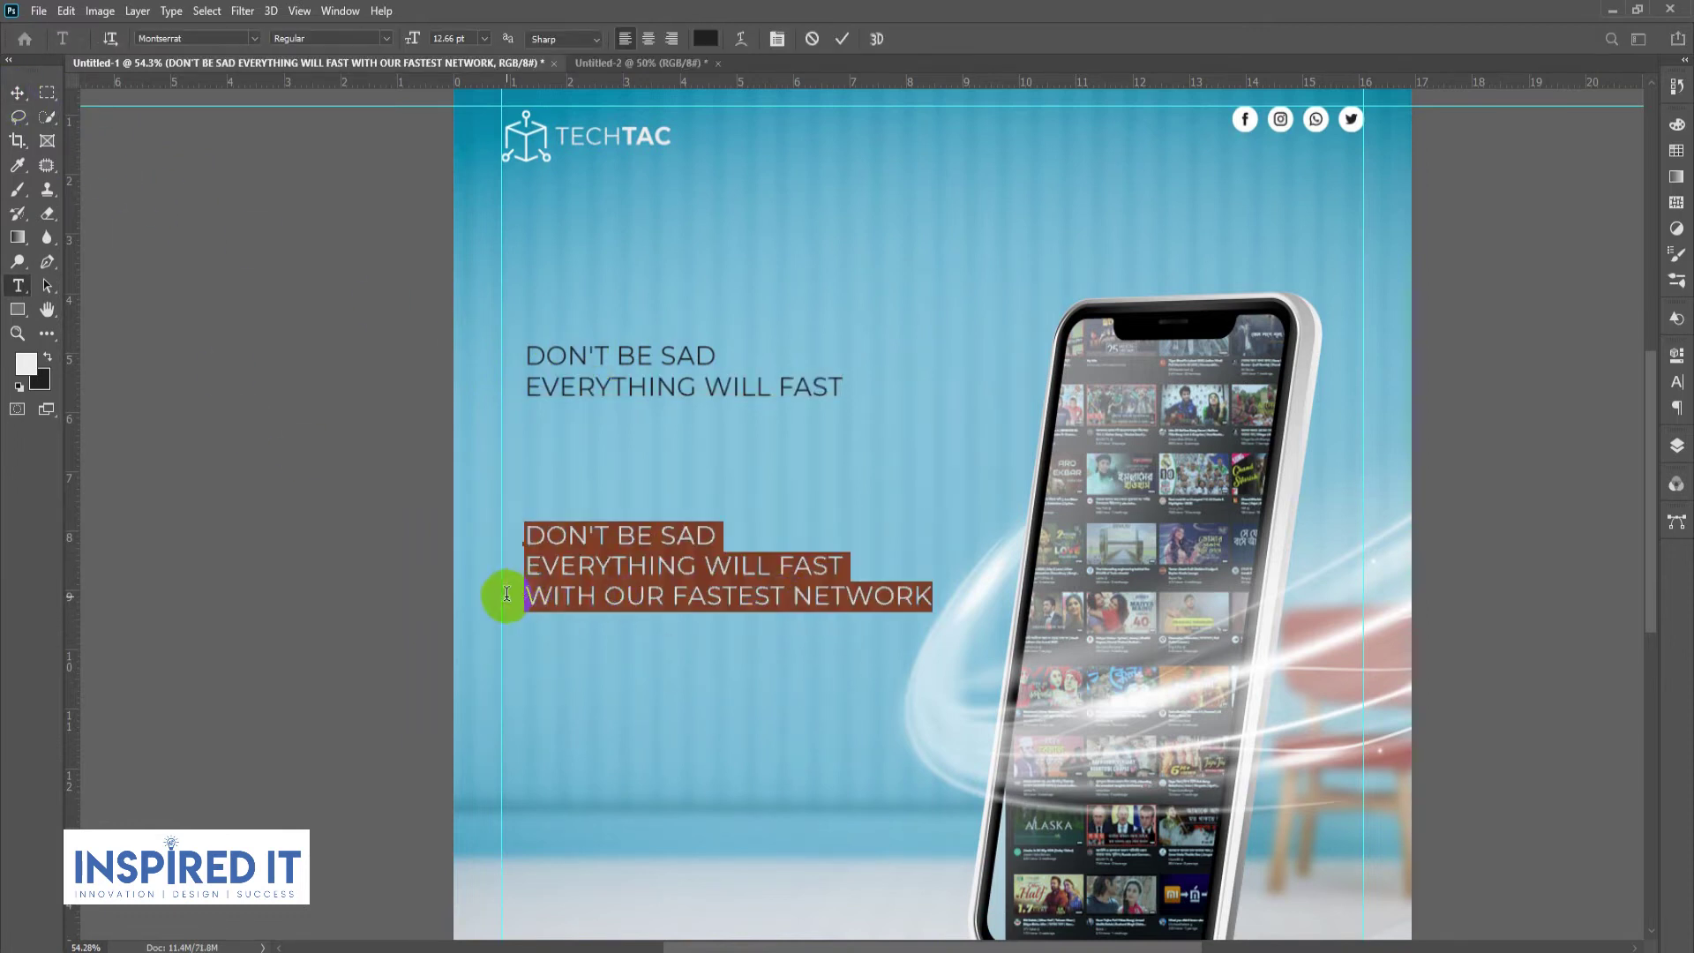
{"action": "left_click_drag", "start_coordinate": [527, 598], "coordinate": [983, 598]}
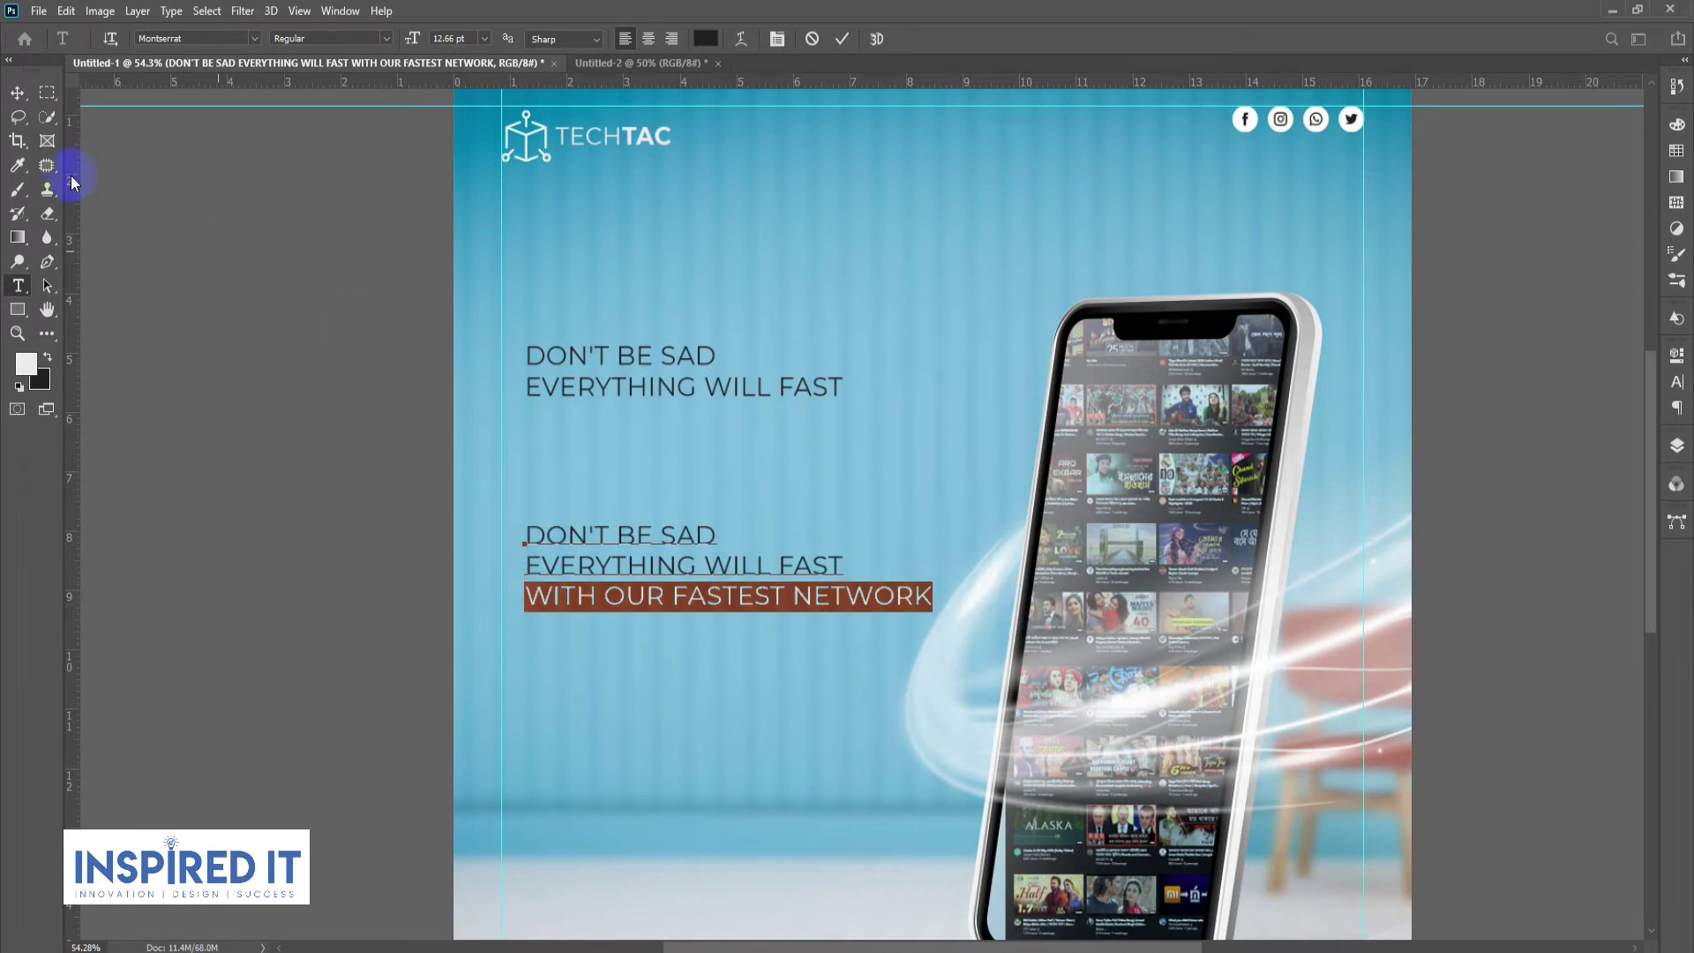
{"action": "left_click", "coordinate": [18, 92]}
{"action": "left_click_drag", "start_coordinate": [576, 382], "coordinate": [621, 425]}
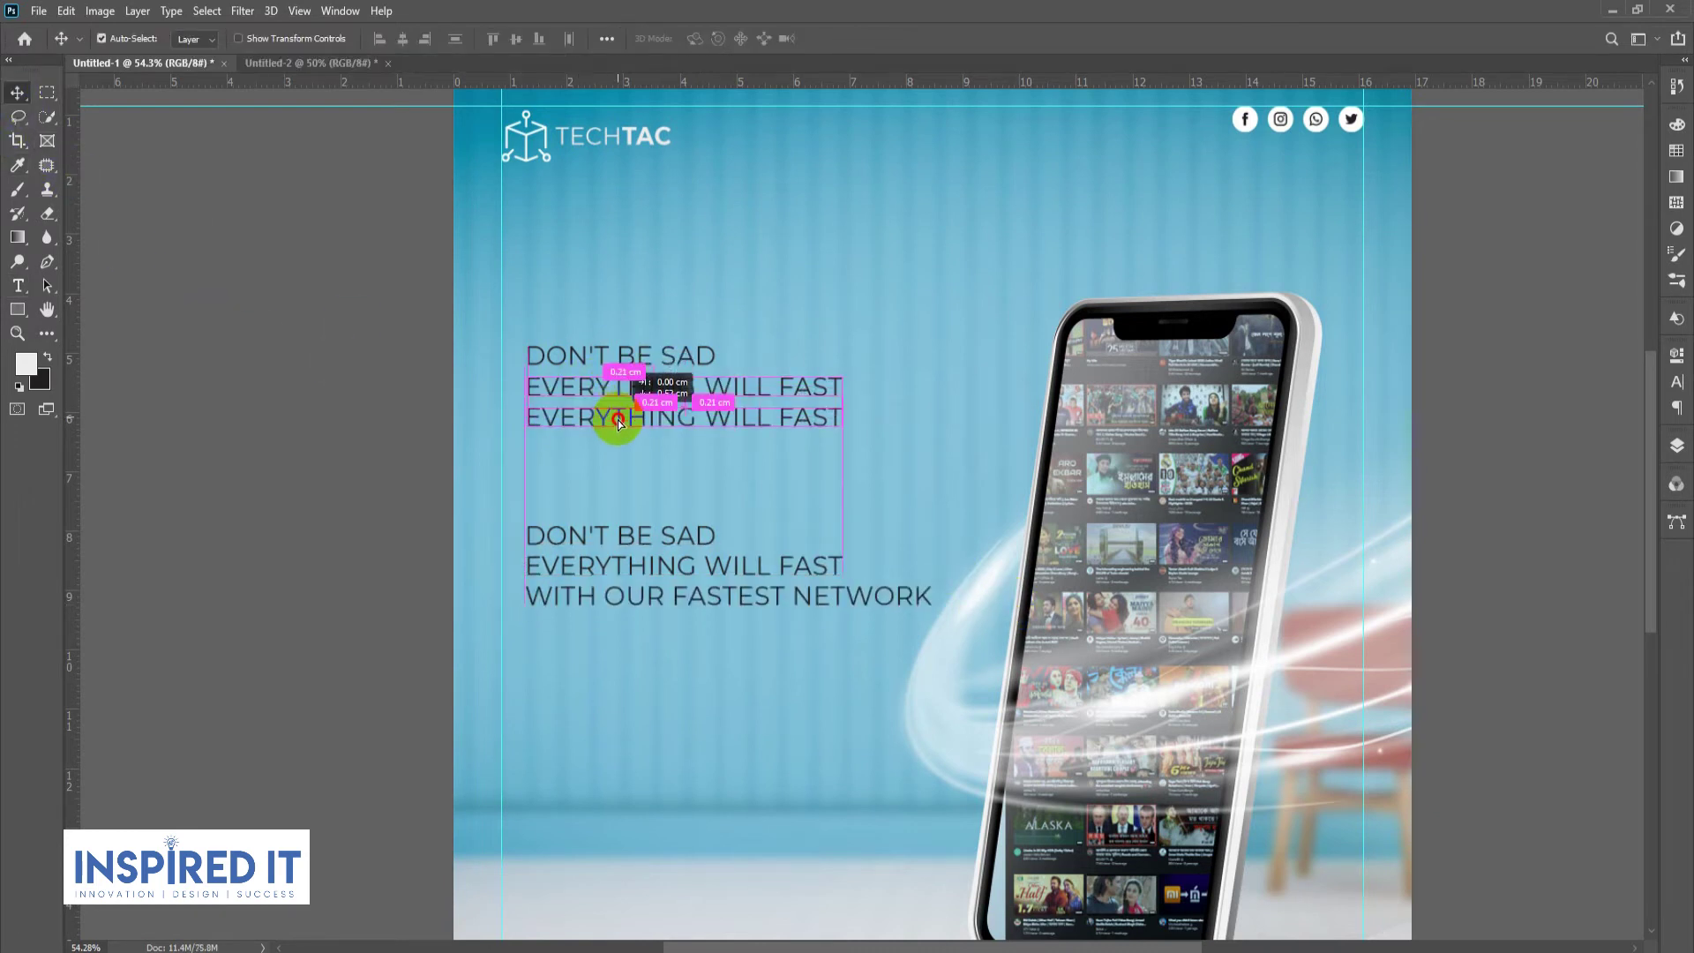
{"action": "double_click", "coordinate": [620, 425]}
{"action": "type", "text": "WITH OUR FASTEST NETWORK"}
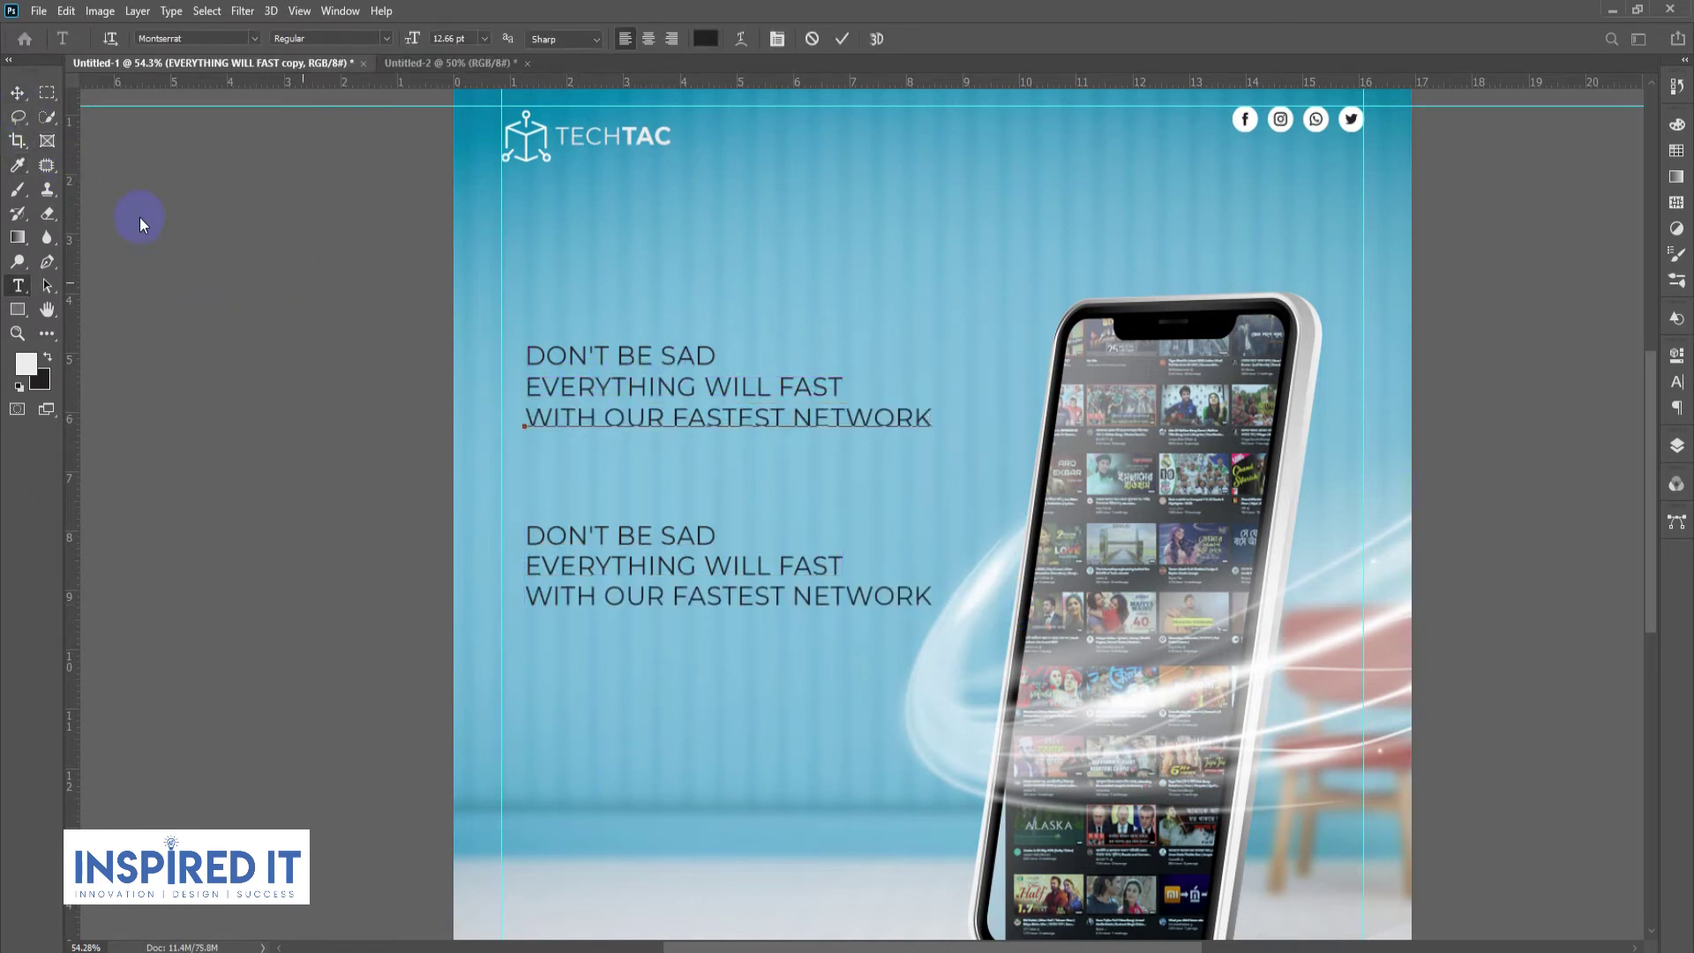
Scale down the DON'T BE SAD and EVERYTHING WILL FAST lines.
{"action": "left_click", "coordinate": [9, 103]}
{"action": "scroll", "coordinate": [681, 346], "scroll_direction": "up", "scroll_amount": 3}
{"action": "scroll", "coordinate": [681, 346], "scroll_direction": "up", "scroll_amount": 2}
{"action": "scroll", "coordinate": [653, 340], "scroll_direction": "up", "scroll_amount": 1}
{"action": "left_click", "coordinate": [642, 331]}
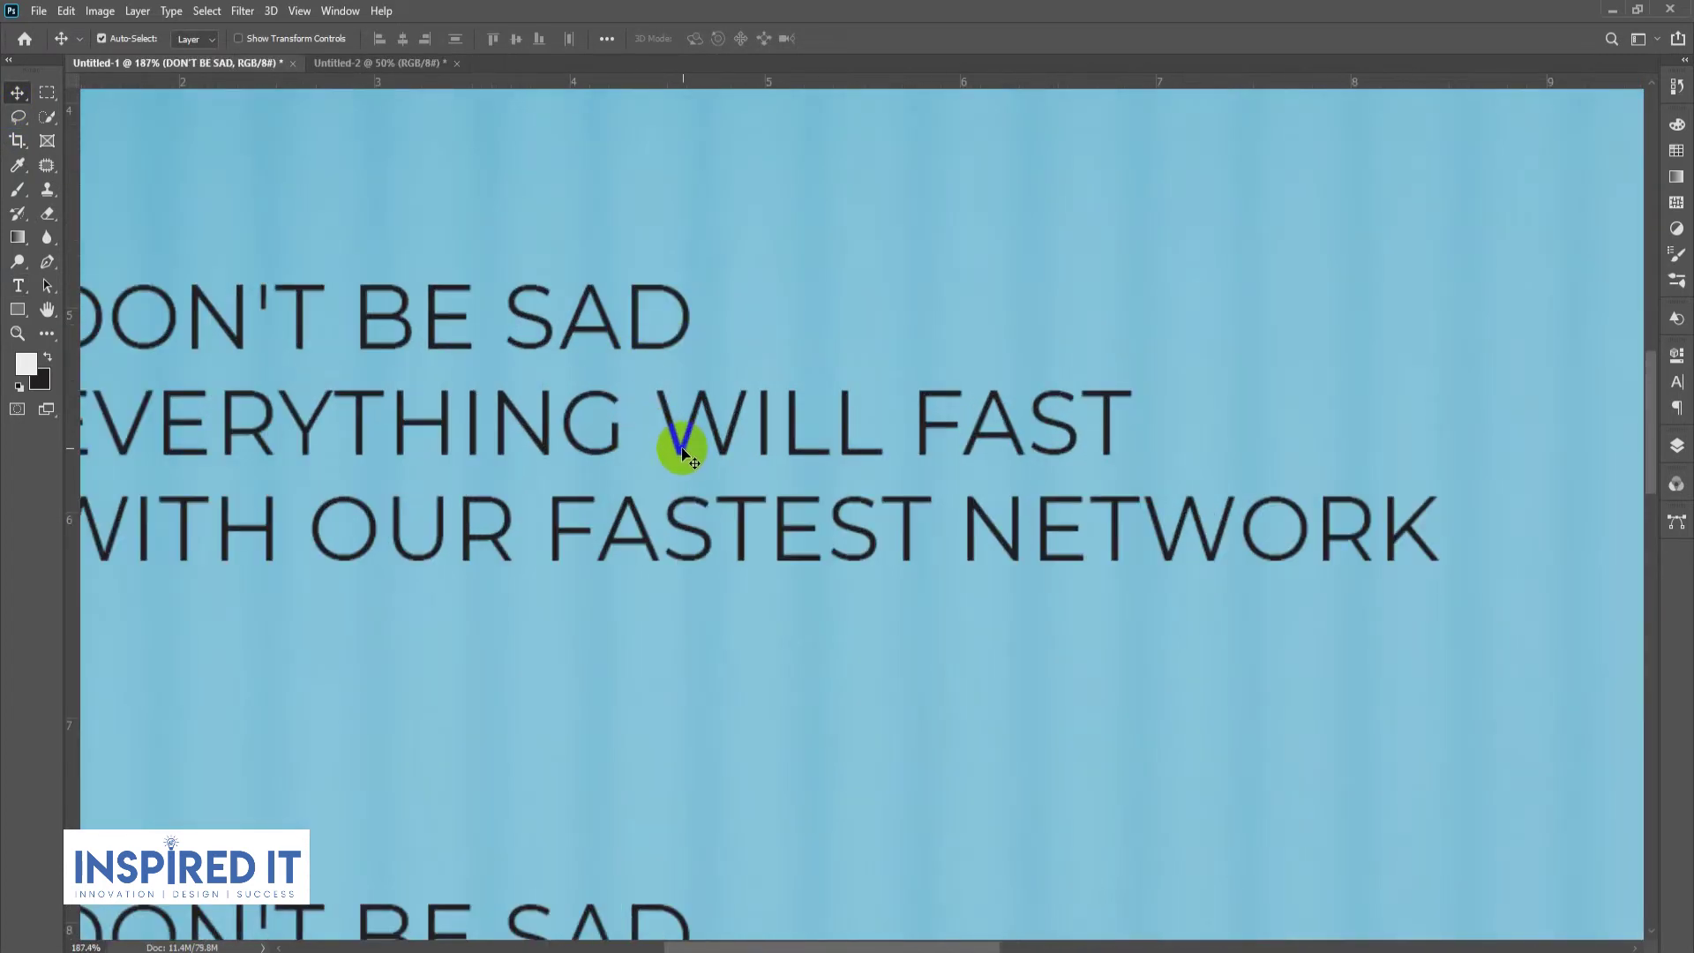
{"action": "scroll", "coordinate": [669, 463], "scroll_direction": "down", "scroll_amount": 3}
{"action": "key", "text": "ctrl+t"}
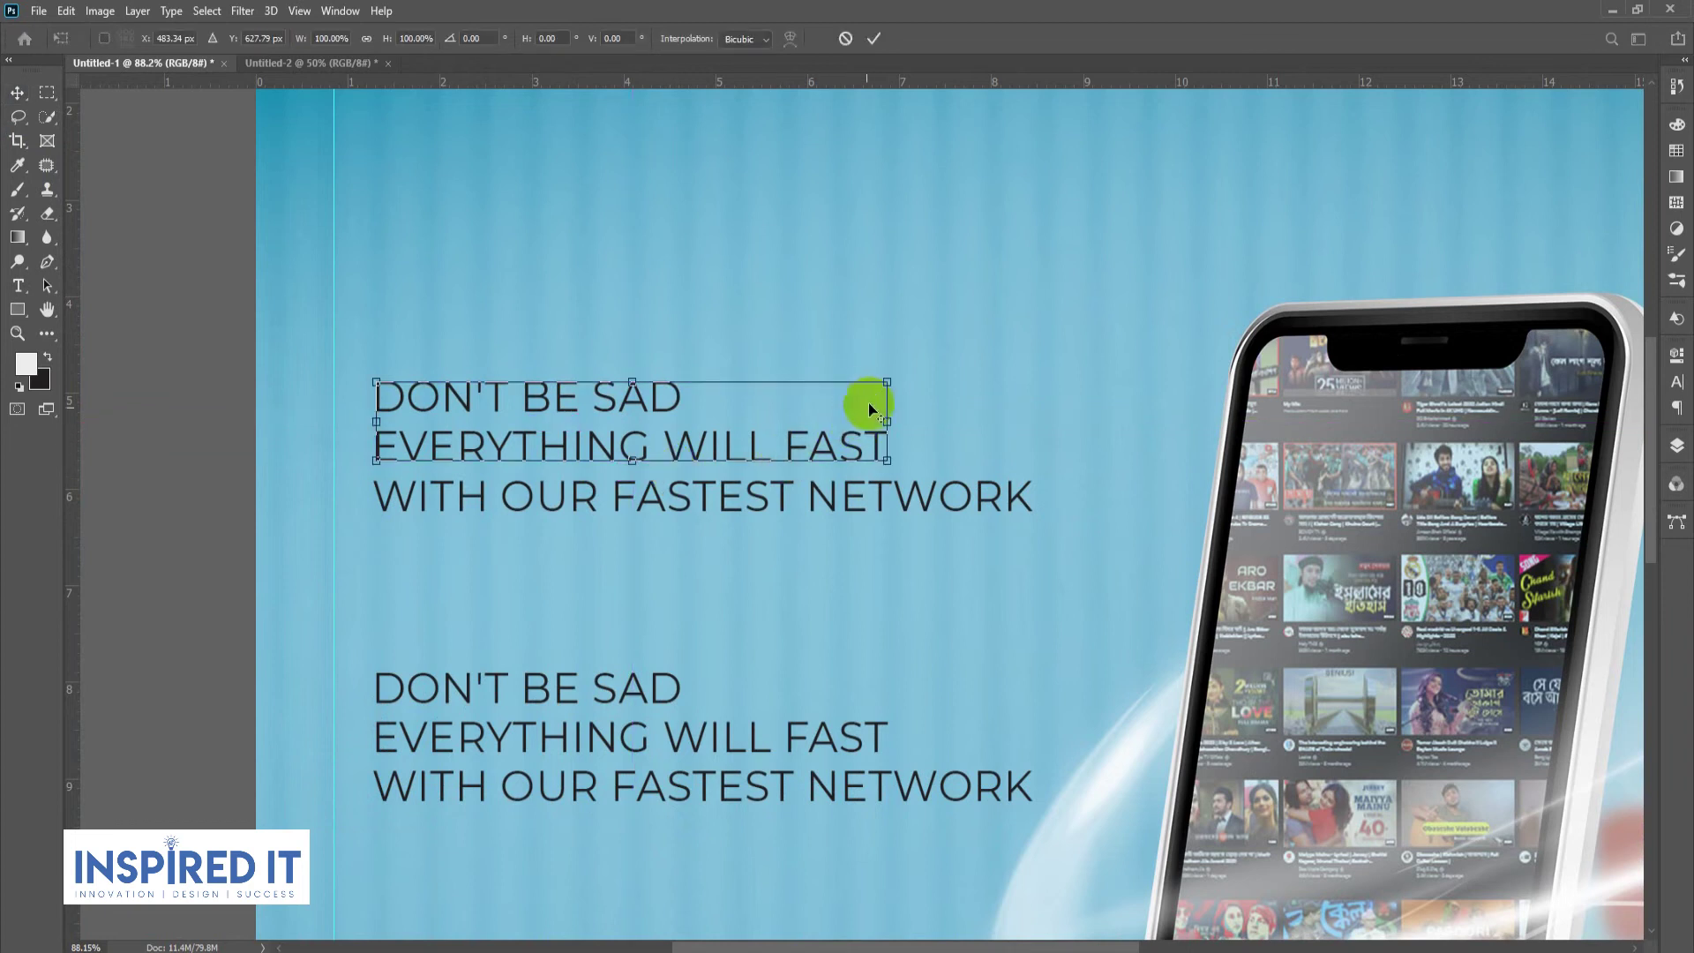
{"action": "left_click_drag", "start_coordinate": [888, 382], "coordinate": [825, 399]}
{"action": "key", "text": "Return"}
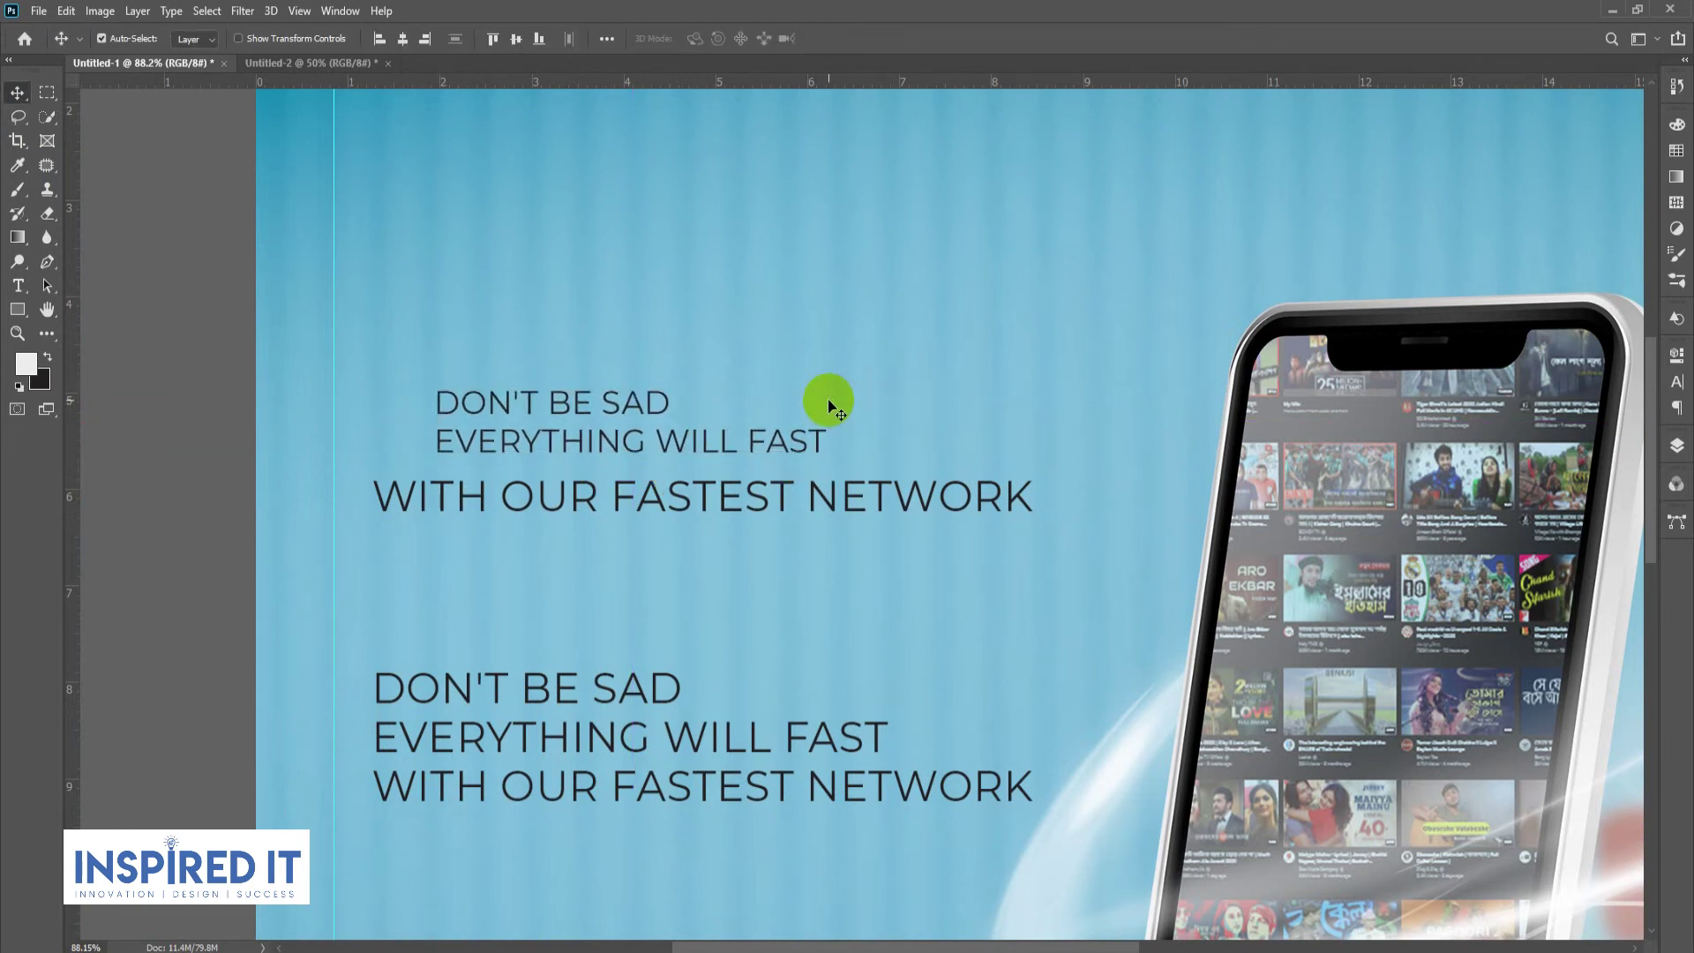
Align the two smaller lines' left edges with WITH OUR FASTEST NETWORK.
{"action": "scroll", "coordinate": [362, 464], "scroll_direction": "down", "scroll_amount": 2}
{"action": "scroll", "coordinate": [659, 425], "scroll_direction": "up", "scroll_amount": 2}
{"action": "scroll", "coordinate": [659, 425], "scroll_direction": "up", "scroll_amount": 2}
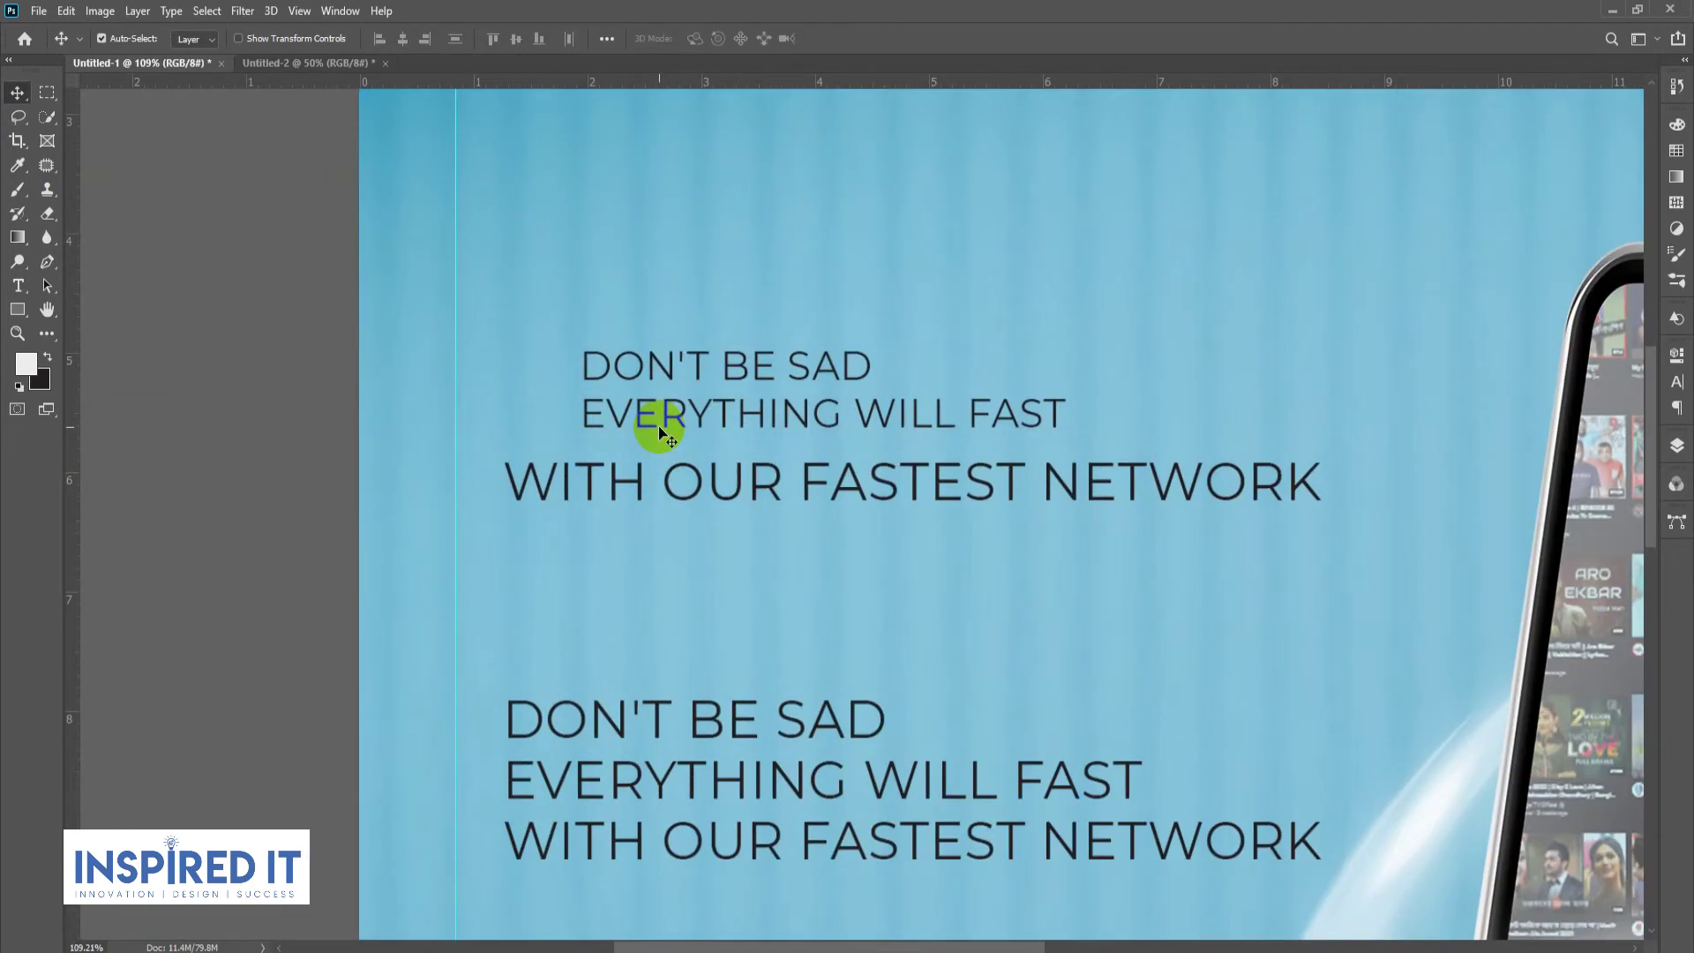
{"action": "scroll", "coordinate": [541, 501], "scroll_direction": "up", "scroll_amount": 3}
{"action": "left_click", "coordinate": [541, 500]}
{"action": "left_click", "coordinate": [641, 324]}
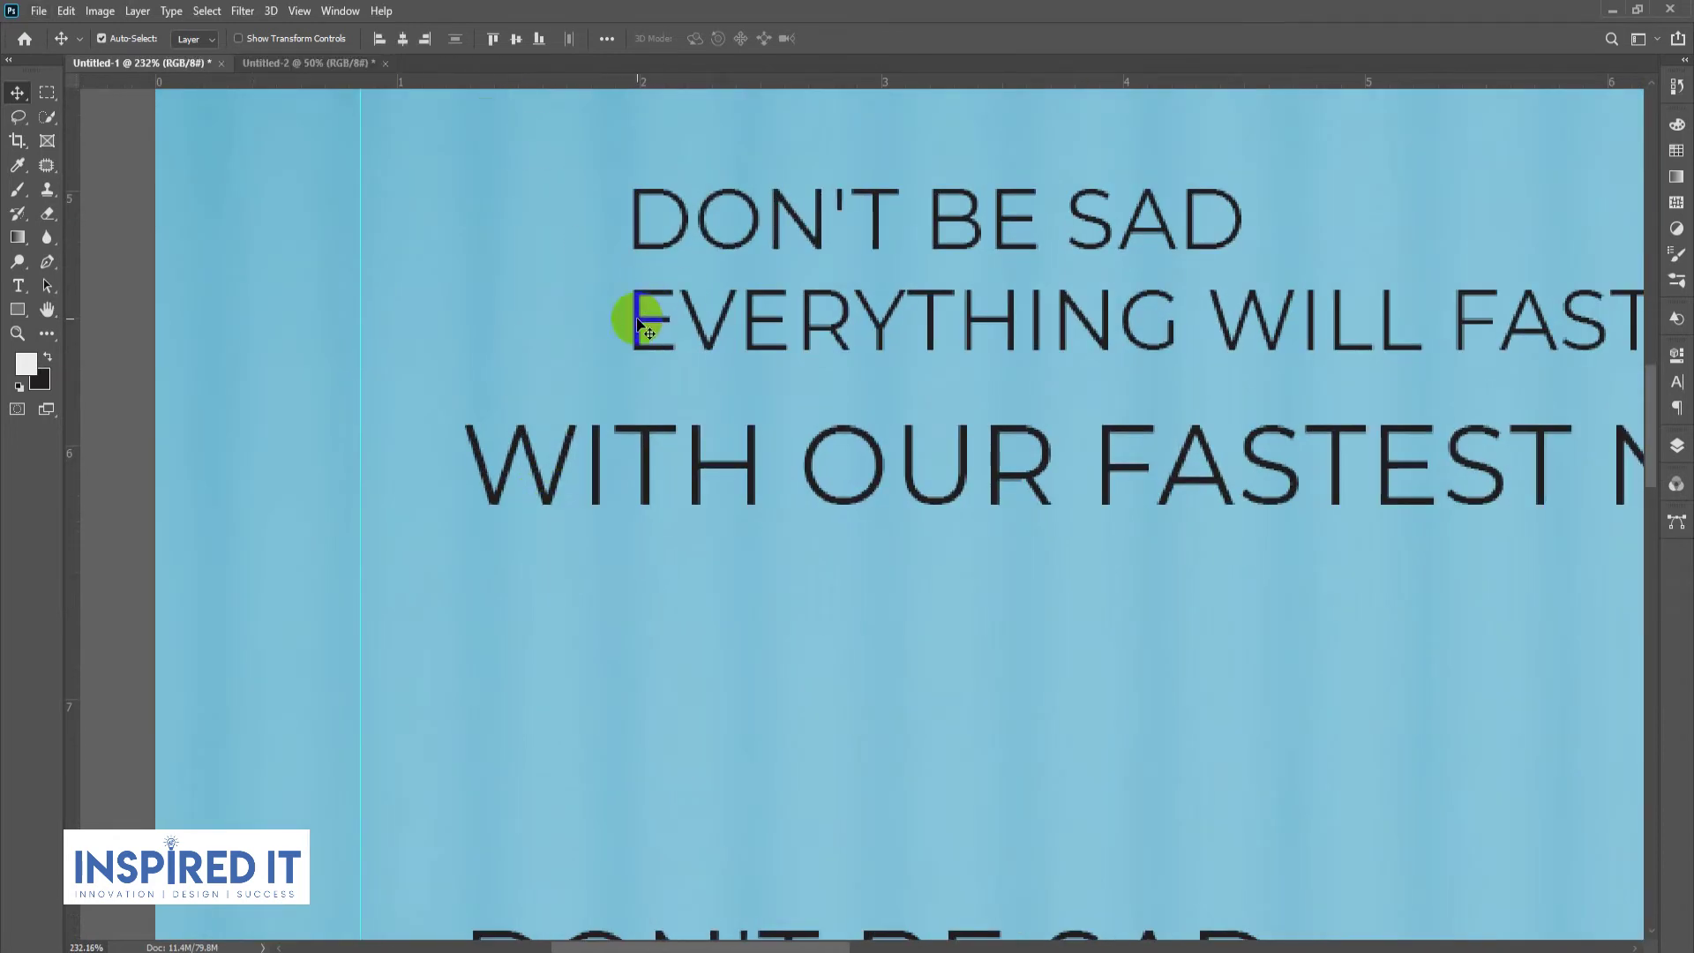
{"action": "left_click", "coordinate": [380, 38]}
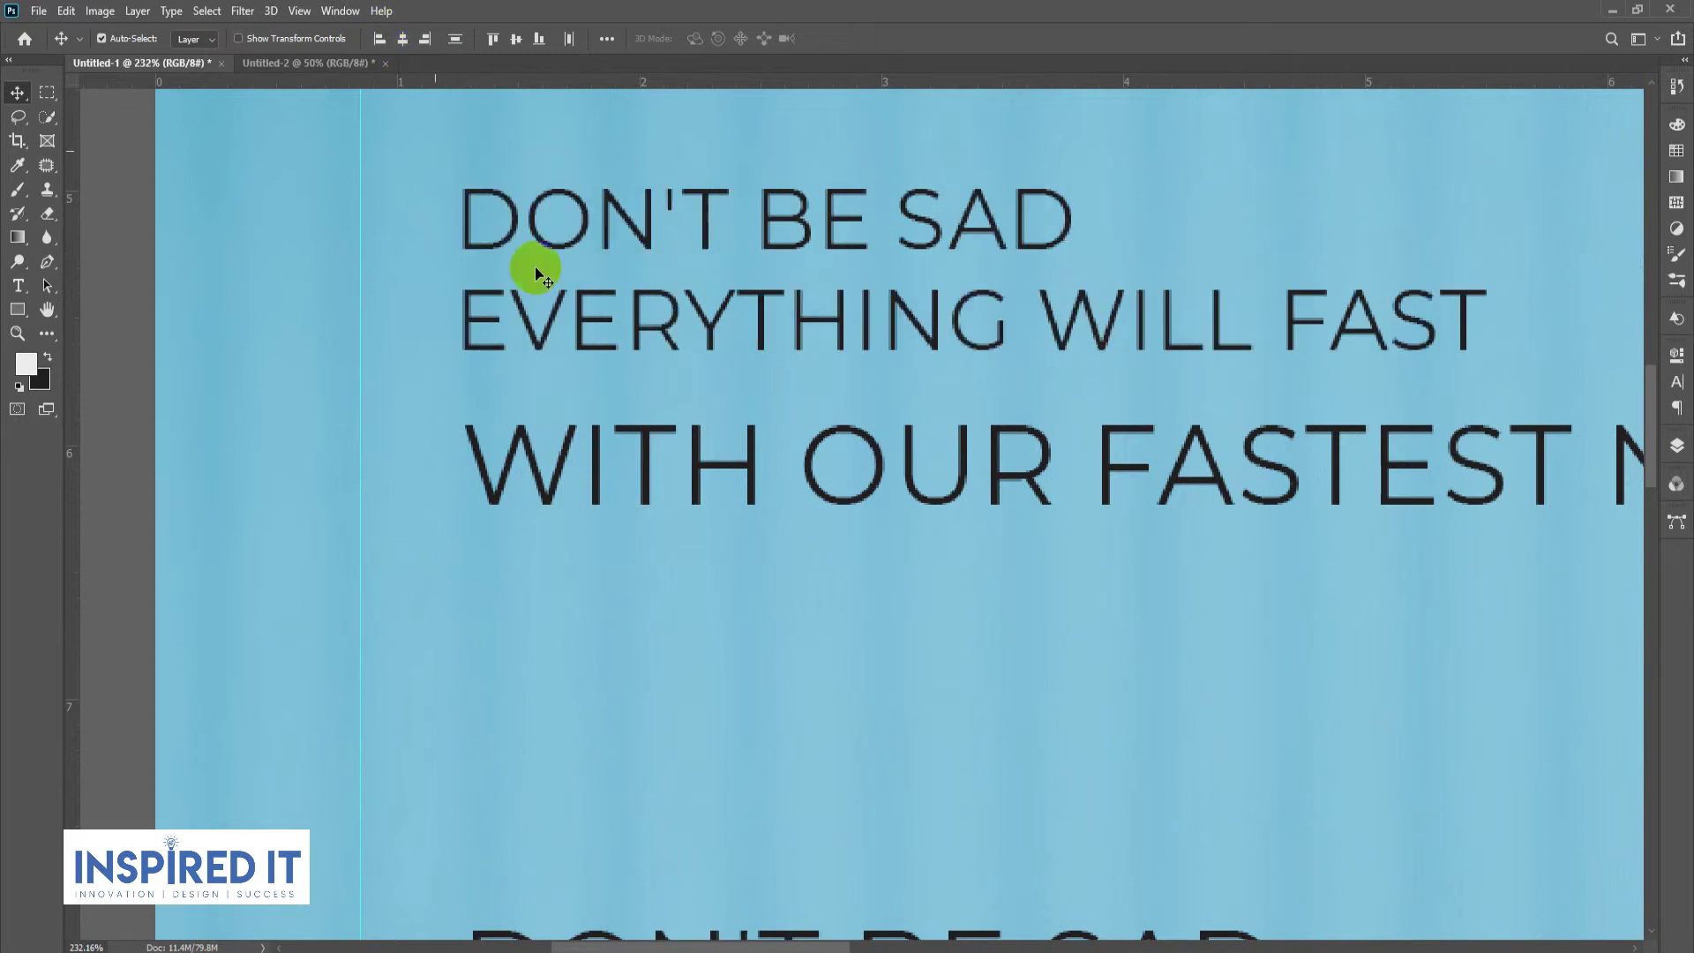
Nudge DON'T BE SAD and EVERYTHING WILL FAST down to sit just above WITH OUR FASTEST NETWORK.
{"action": "scroll", "coordinate": [593, 385], "scroll_direction": "down", "scroll_amount": 3}
{"action": "left_click", "coordinate": [567, 366]}
{"action": "scroll", "coordinate": [569, 353], "scroll_direction": "up", "scroll_amount": 3}
{"action": "left_click", "coordinate": [605, 236]}
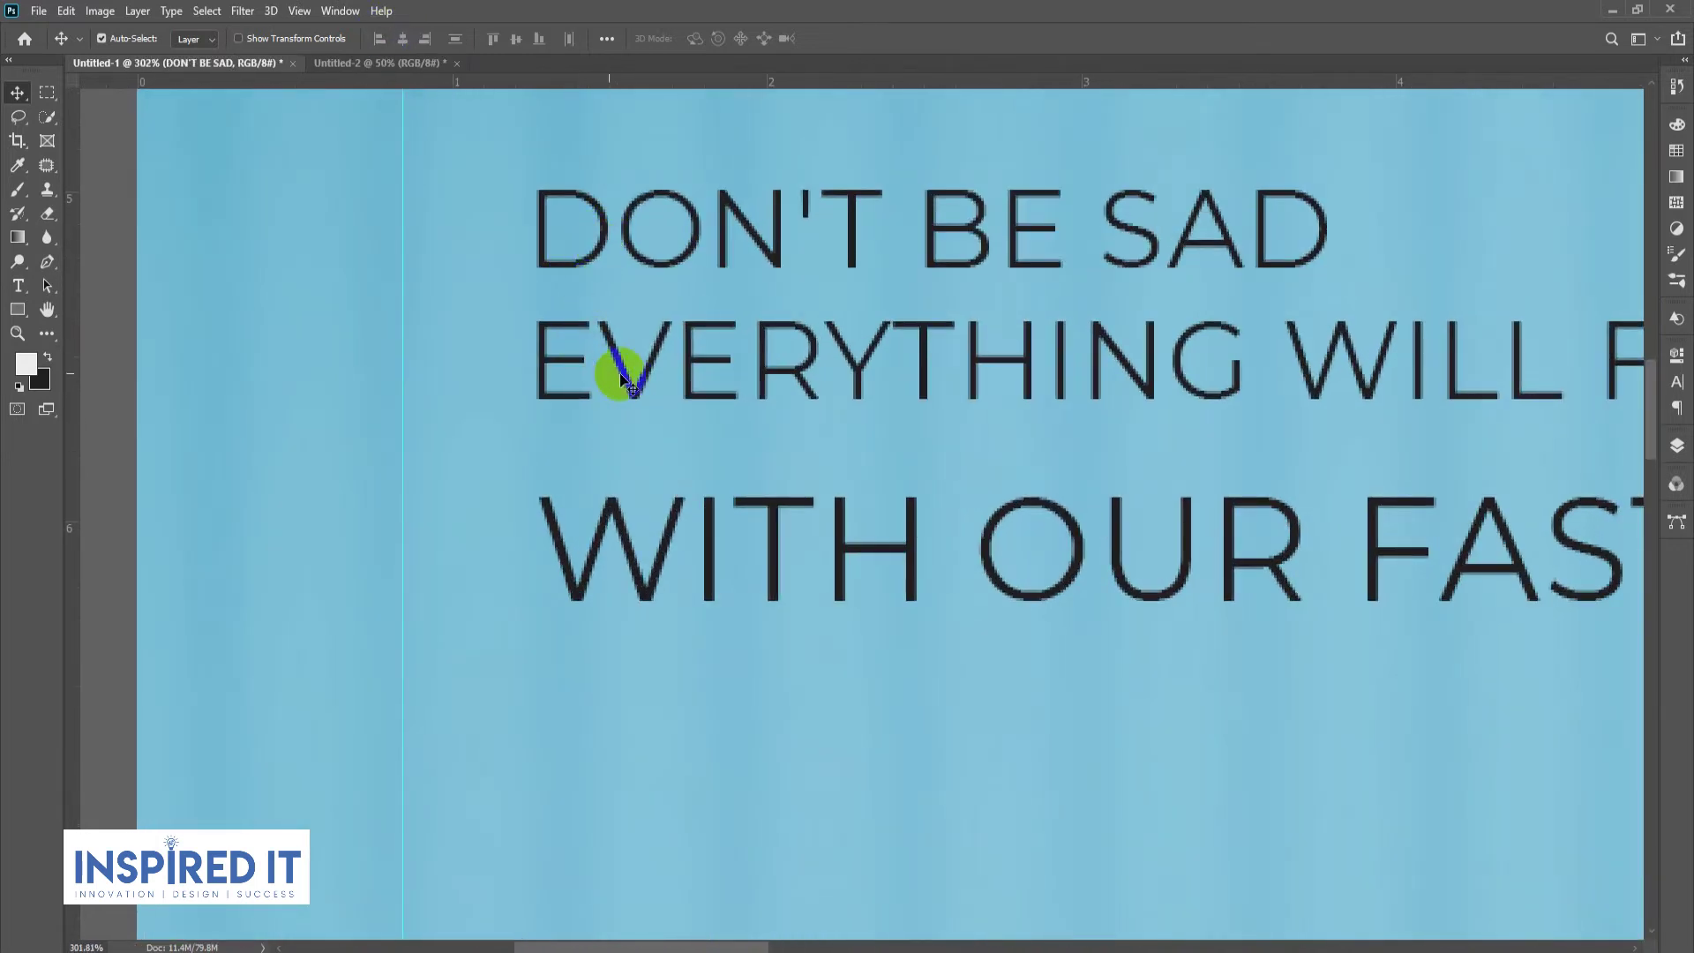
{"action": "left_click", "coordinate": [637, 399]}
{"action": "key", "text": "shift+Down"}
{"action": "key", "text": "shift+Down"}
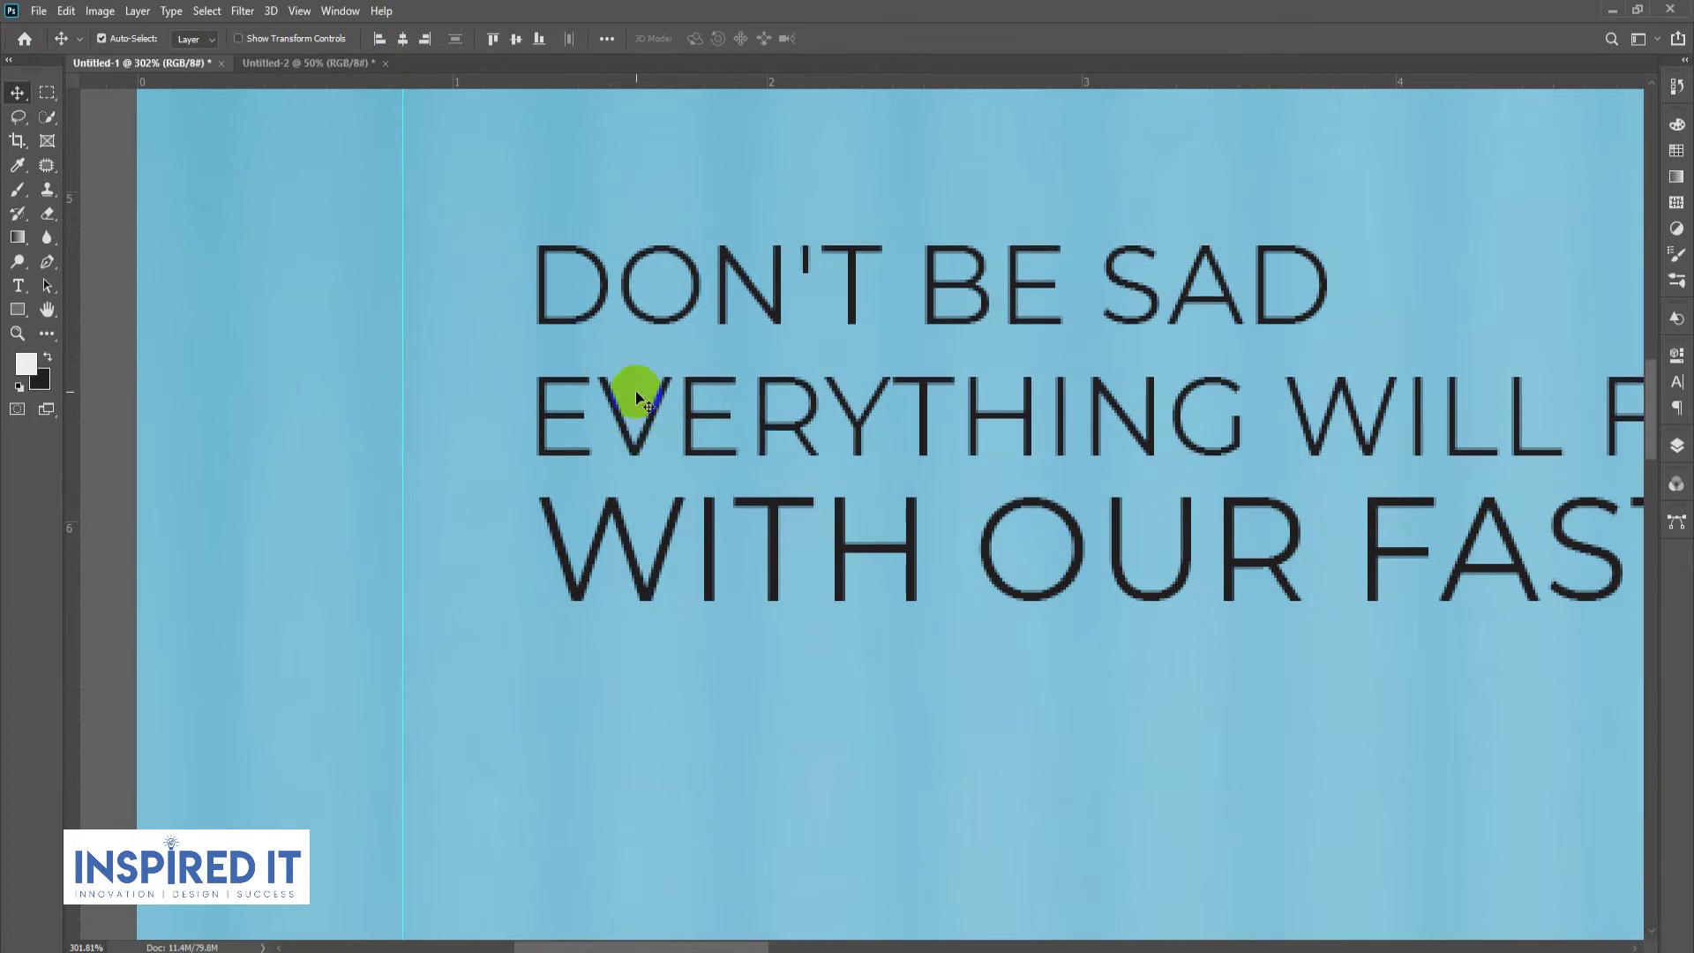
{"action": "scroll", "coordinate": [635, 397], "scroll_direction": "down", "scroll_amount": 4}
{"action": "scroll", "coordinate": [635, 397], "scroll_direction": "down", "scroll_amount": 2}
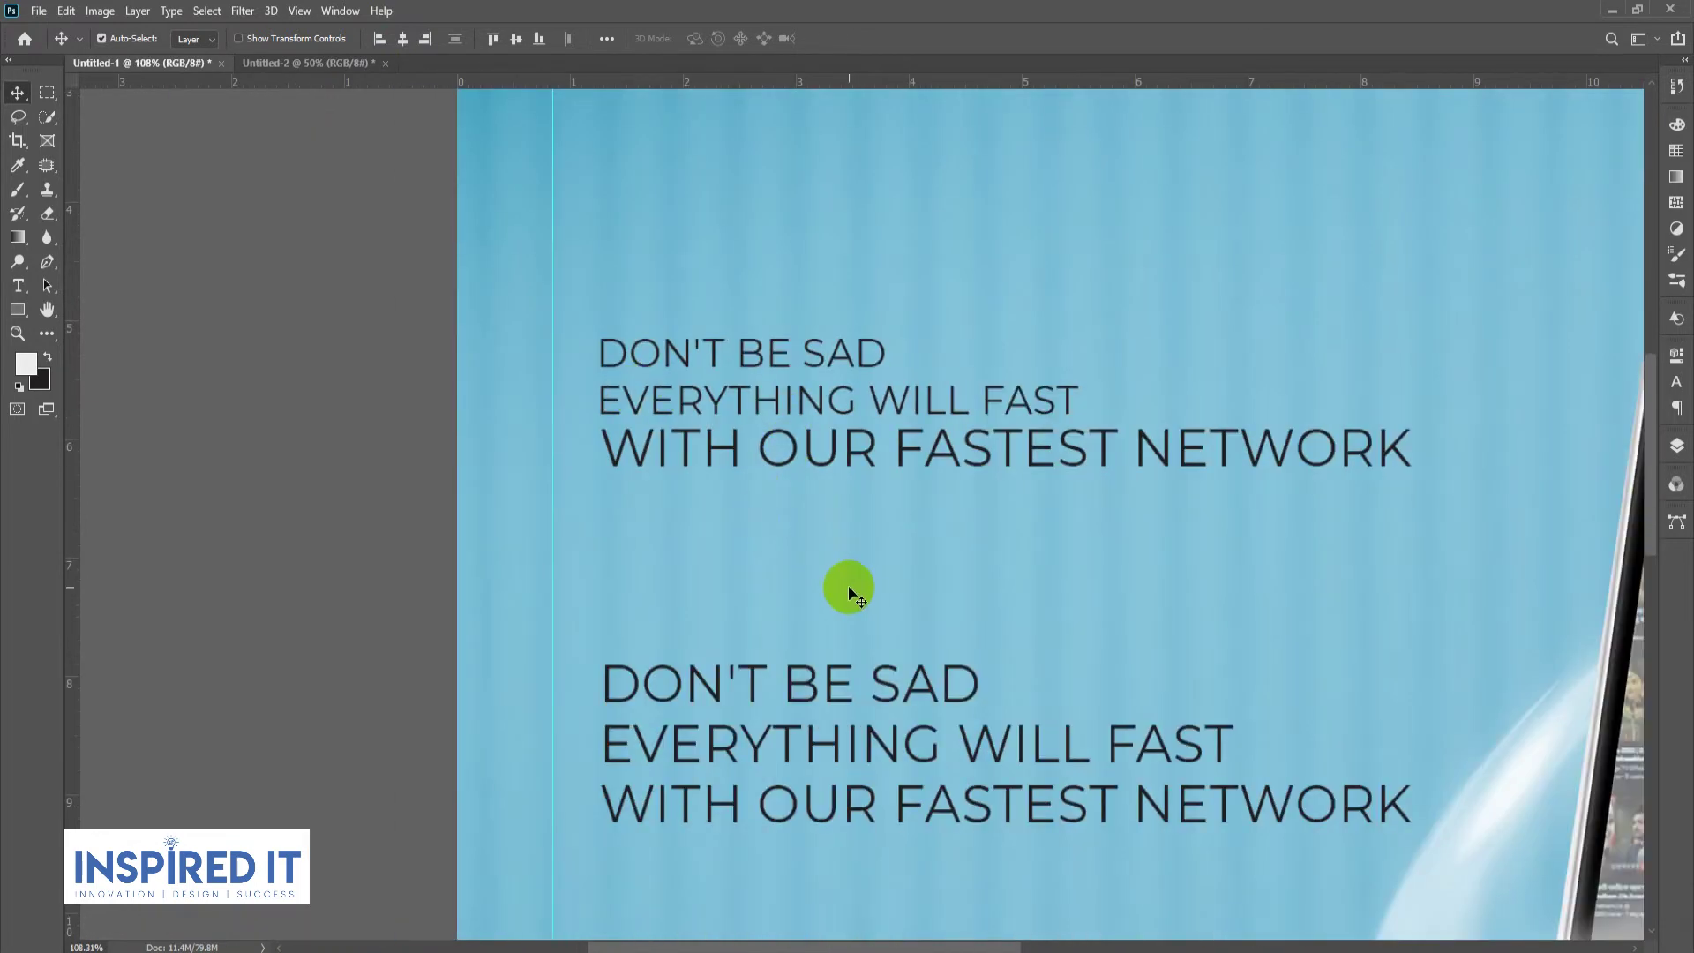
{"action": "scroll", "coordinate": [849, 594], "scroll_direction": "down", "scroll_amount": 3}
Make the WITH OUR FASTEST NETWORK line Bold.
{"action": "scroll", "coordinate": [945, 503], "scroll_direction": "up", "scroll_amount": 2}
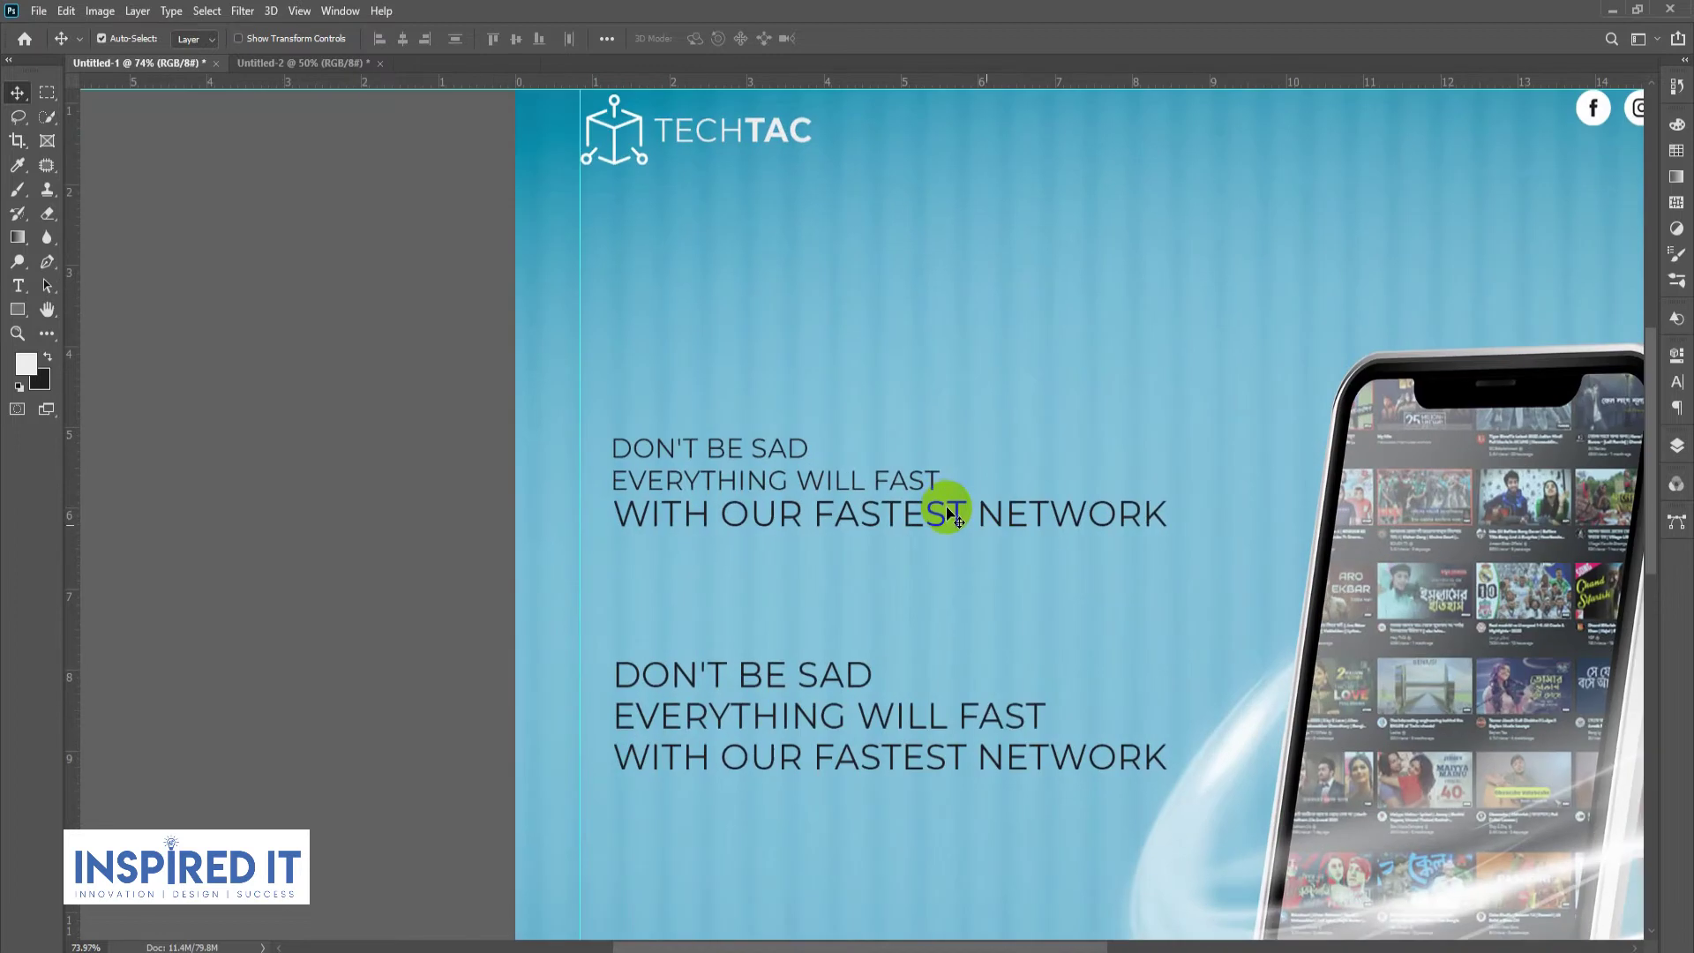
{"action": "double_click", "coordinate": [945, 503]}
{"action": "left_click", "coordinate": [388, 40]}
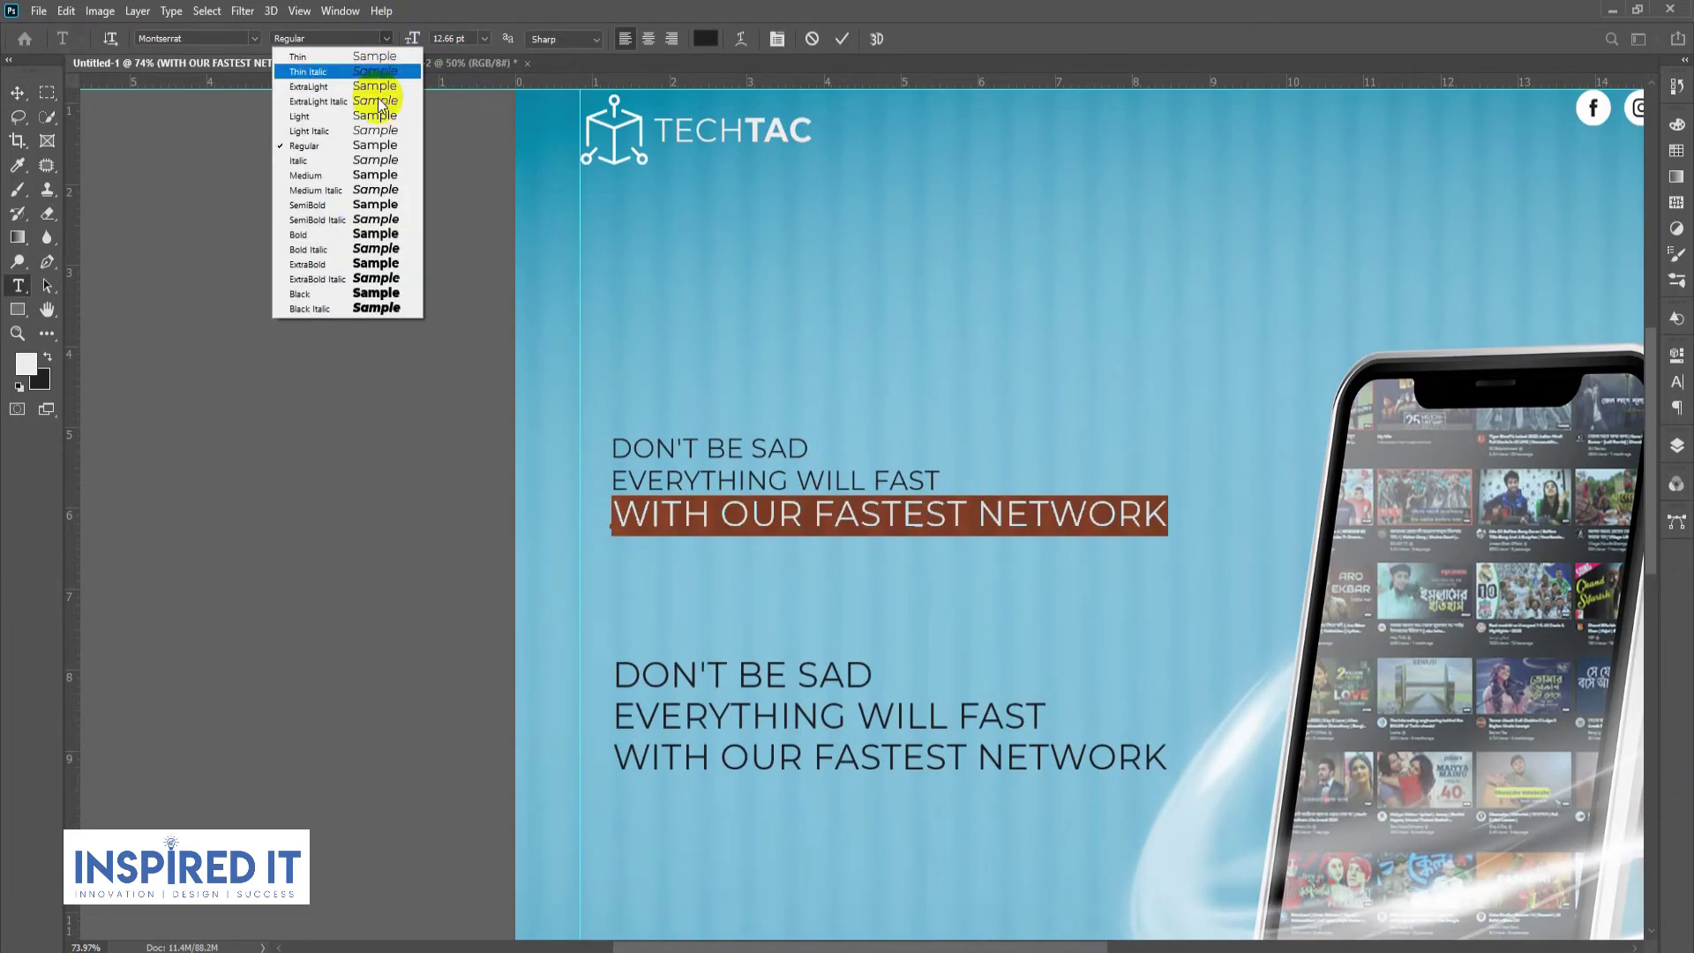
{"action": "left_click", "coordinate": [344, 237]}
{"action": "left_click", "coordinate": [18, 92]}
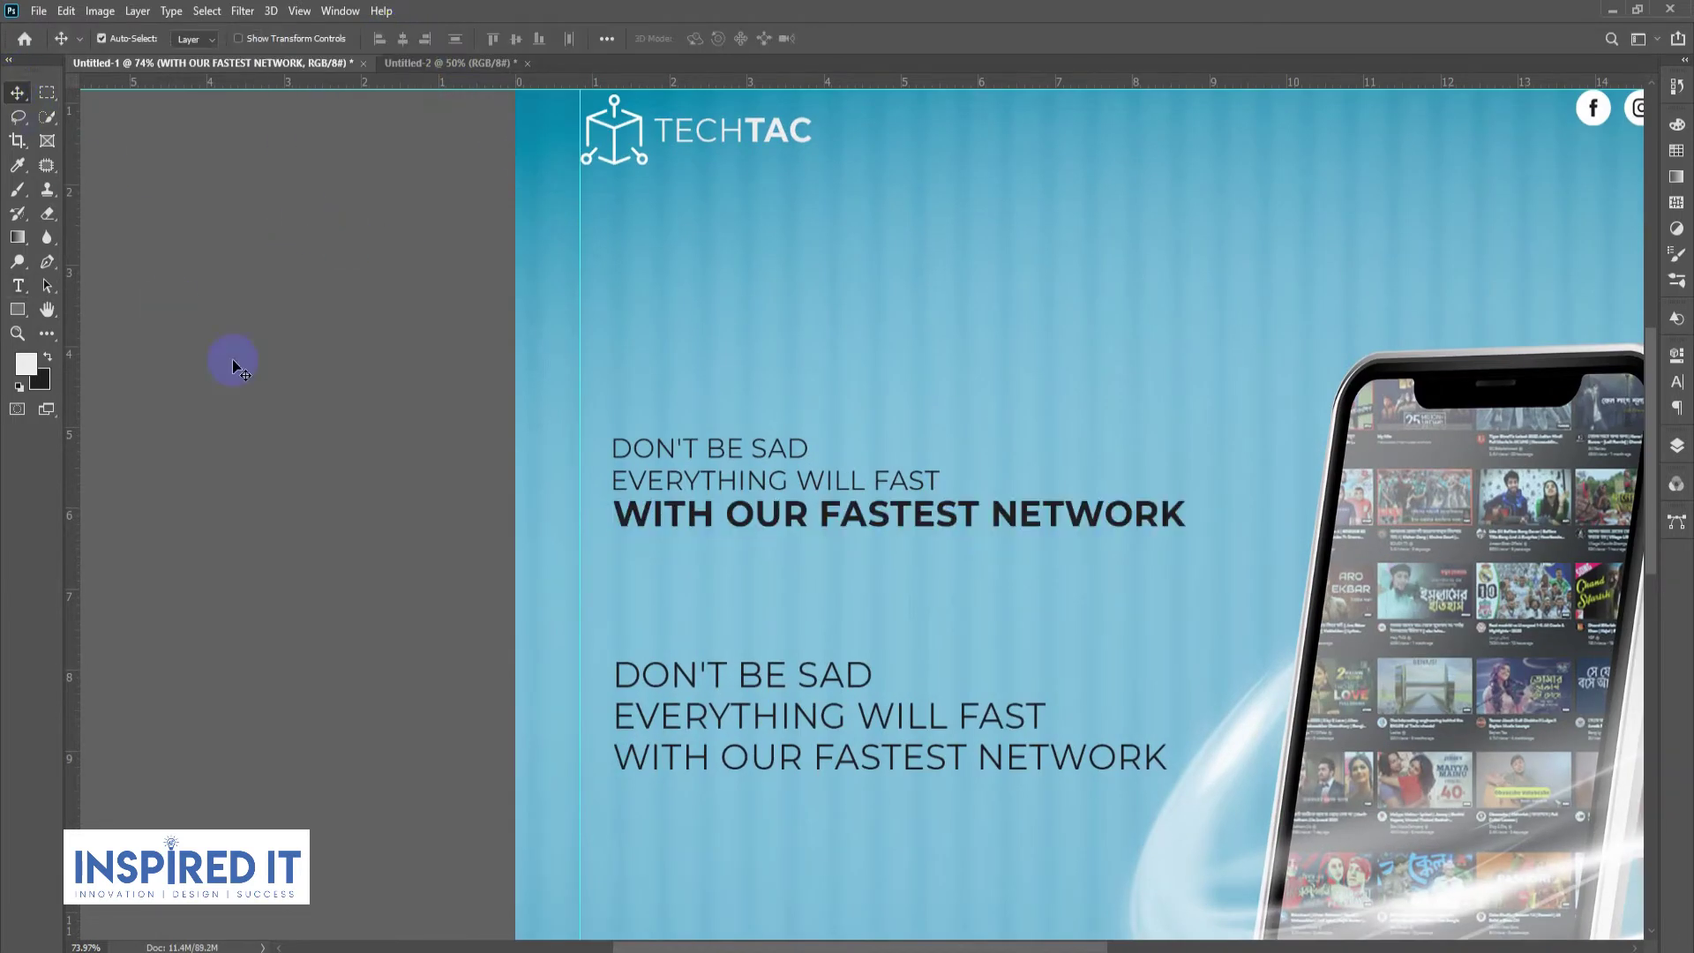
Delete the lower duplicate tagline layer.
{"action": "scroll", "coordinate": [321, 510], "scroll_direction": "down", "scroll_amount": 2}
{"action": "scroll", "coordinate": [624, 697], "scroll_direction": "up", "scroll_amount": 3}
{"action": "scroll", "coordinate": [808, 496], "scroll_direction": "up", "scroll_amount": 2}
{"action": "left_click", "coordinate": [805, 496]}
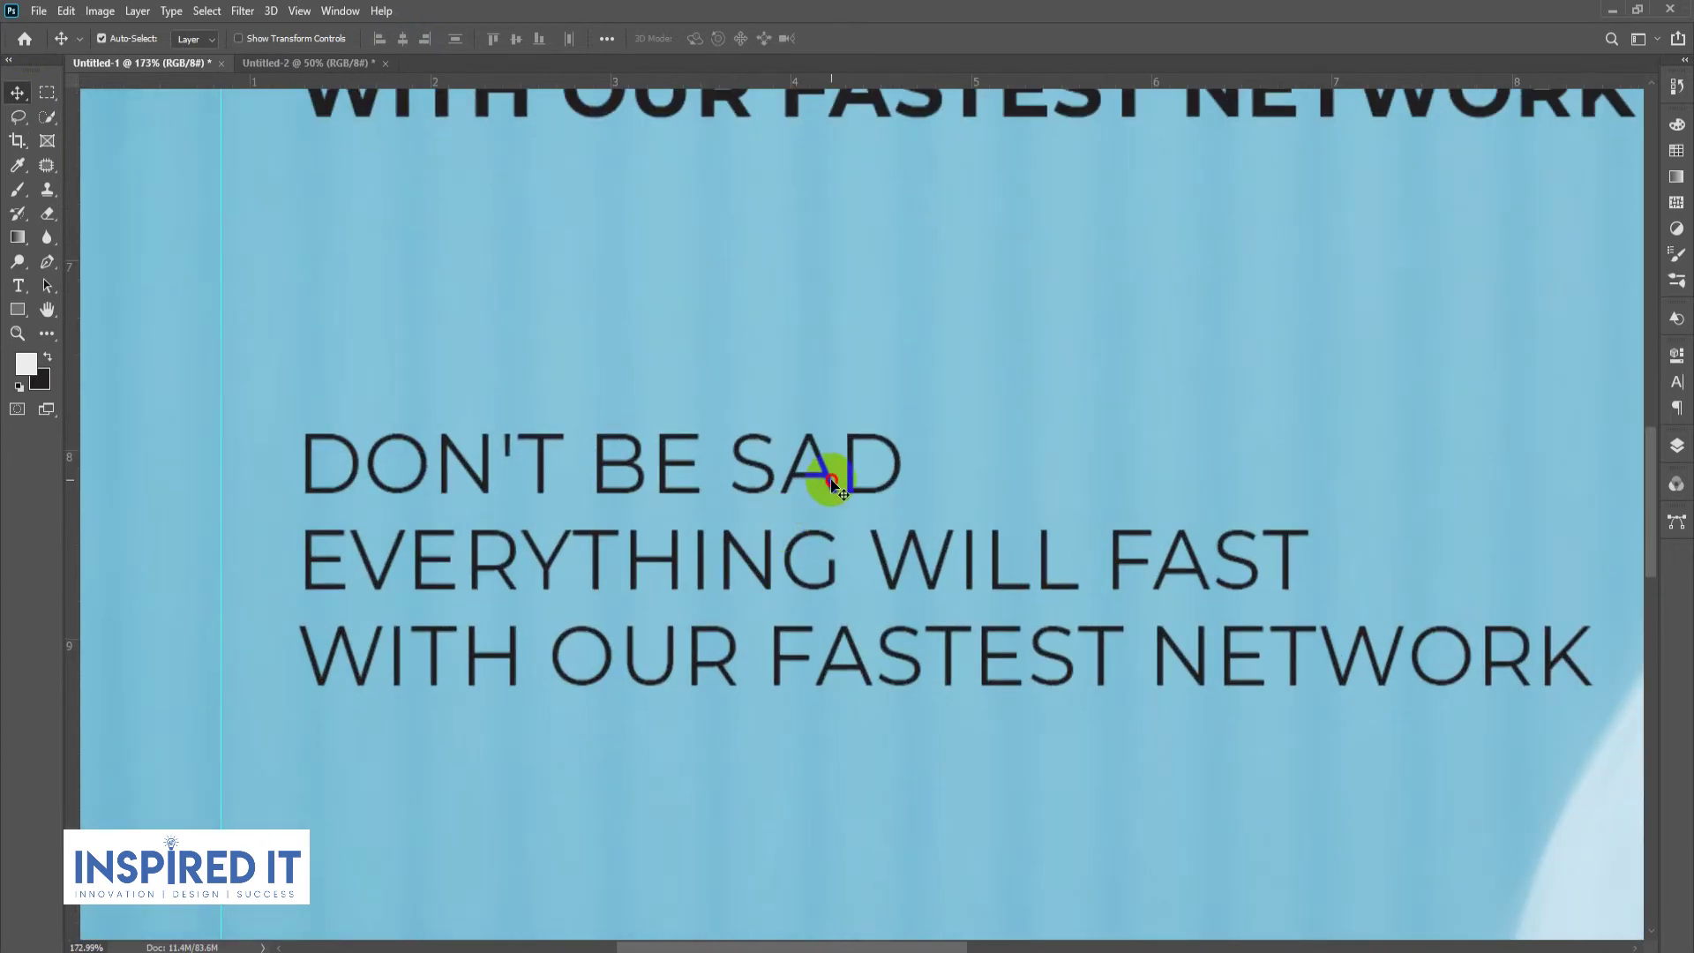
{"action": "key", "text": "Delete"}
Set the EVERYTHING WILL FAST line to Montserrat Medium weight.
{"action": "scroll", "coordinate": [833, 569], "scroll_direction": "down", "scroll_amount": 3}
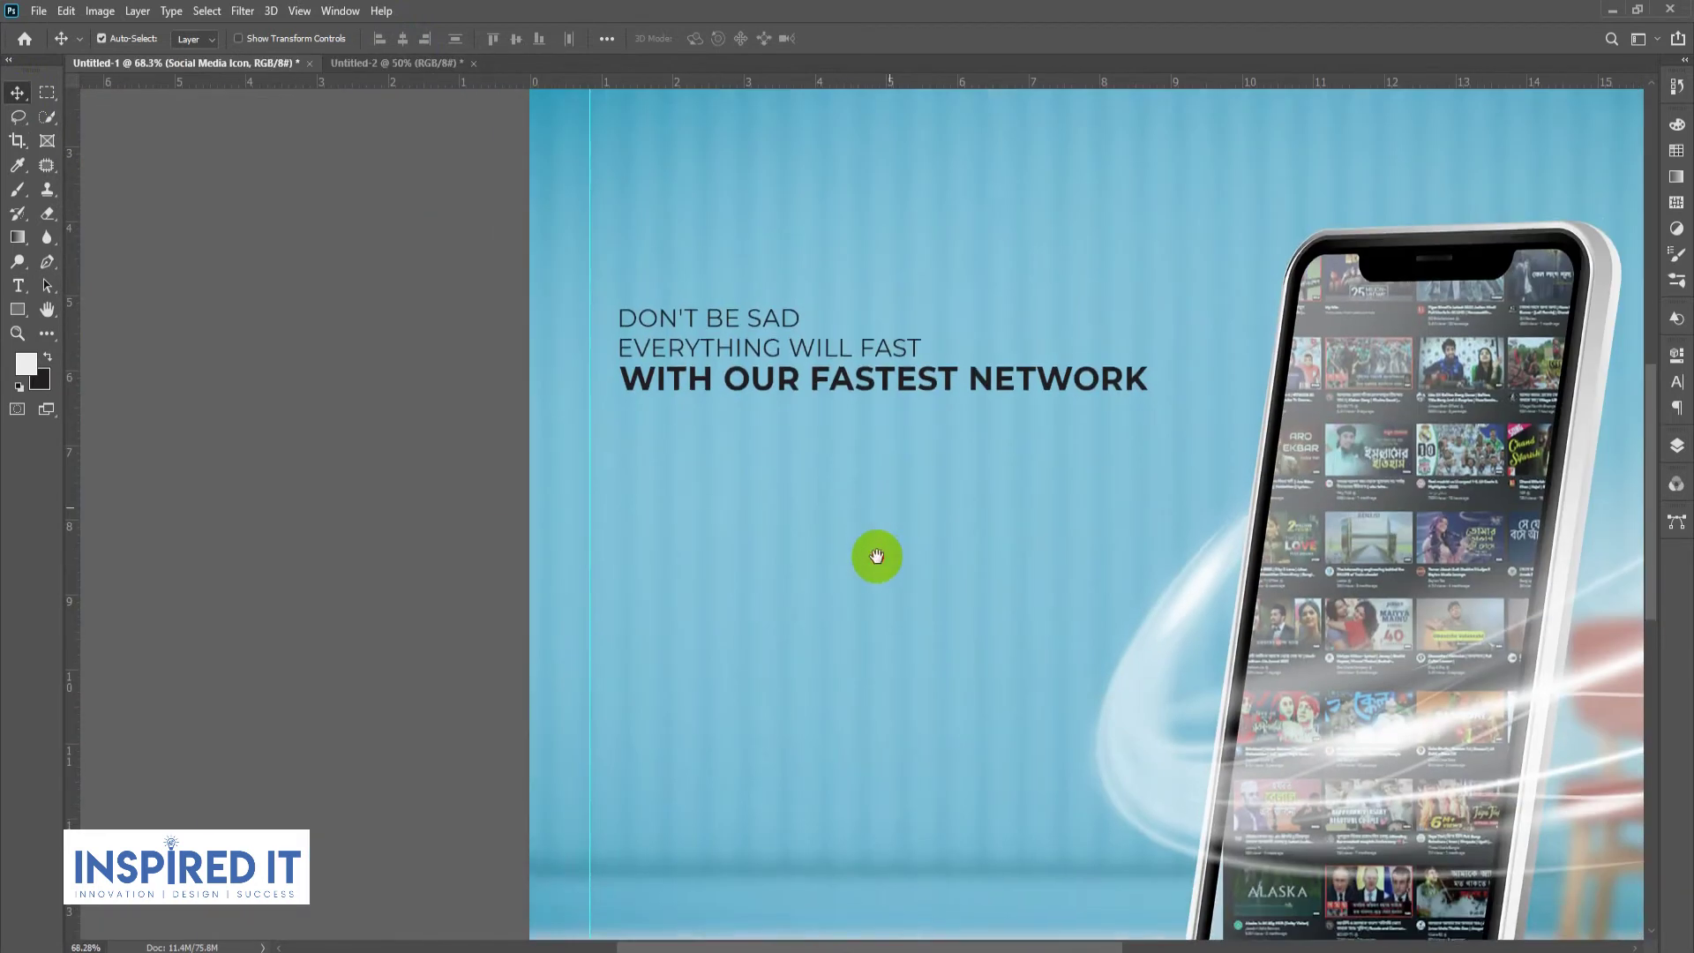
{"action": "scroll", "coordinate": [643, 447], "scroll_direction": "up", "scroll_amount": 1}
{"action": "scroll", "coordinate": [776, 481], "scroll_direction": "up", "scroll_amount": 4}
{"action": "key", "text": "t"}
{"action": "left_click", "coordinate": [783, 481]}
{"action": "double_click", "coordinate": [783, 481]}
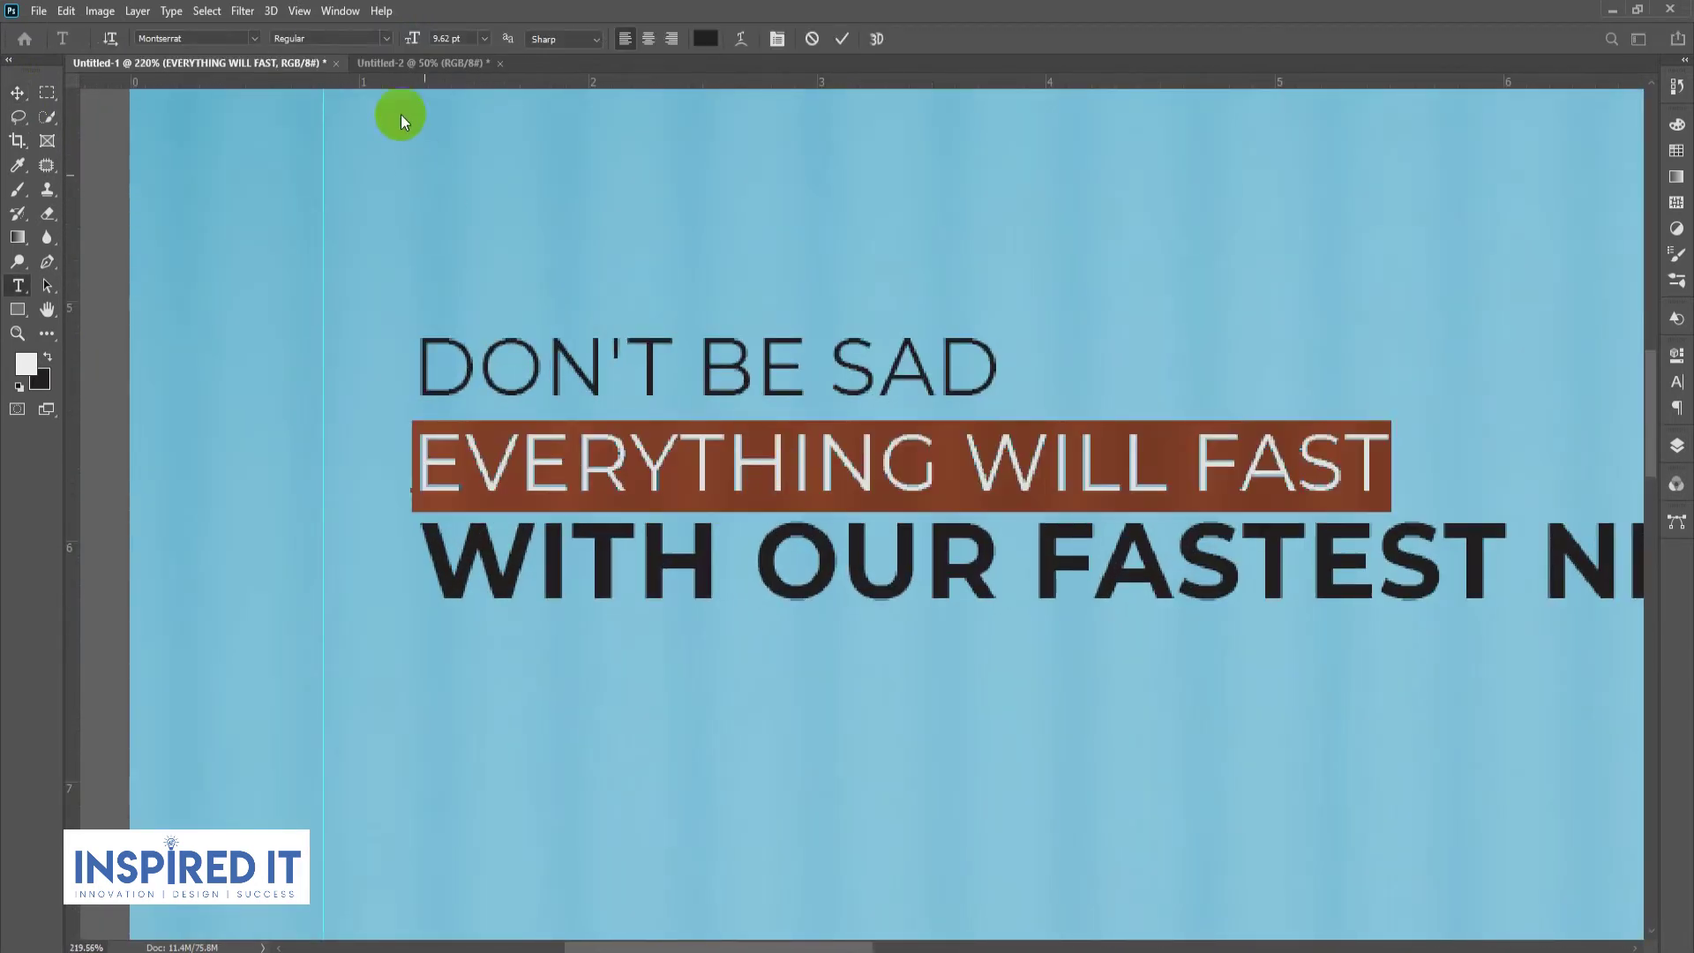
{"action": "left_click", "coordinate": [386, 38]}
{"action": "left_click", "coordinate": [315, 212]}
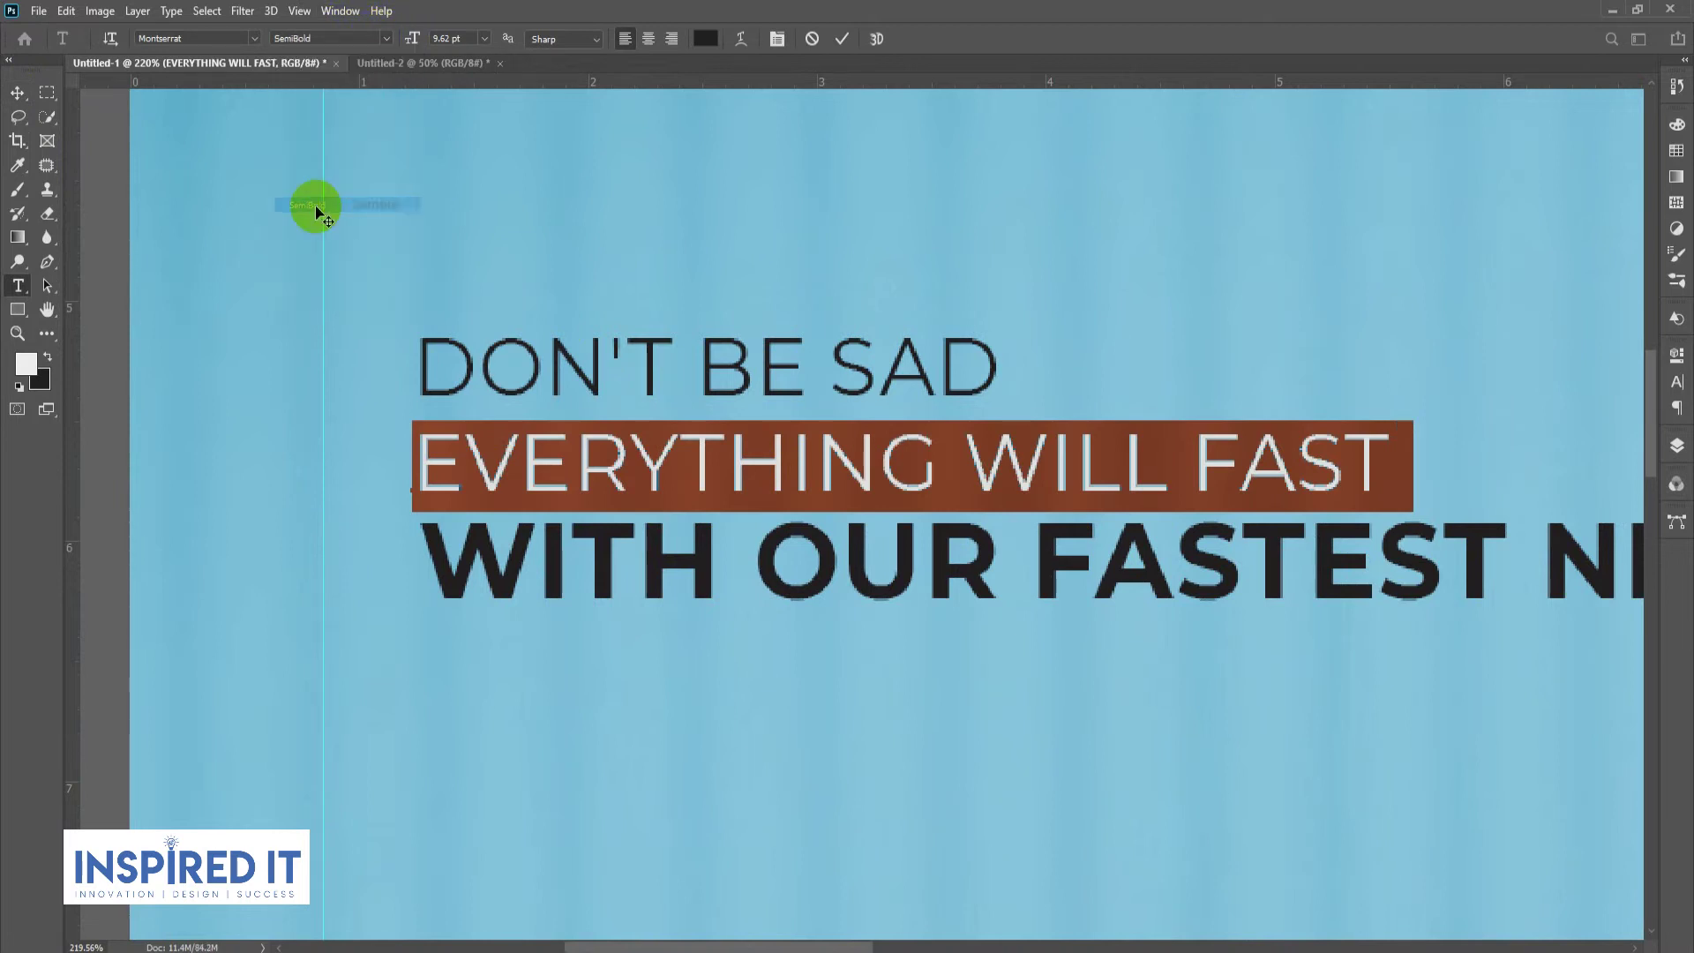
{"action": "left_click", "coordinate": [388, 38]}
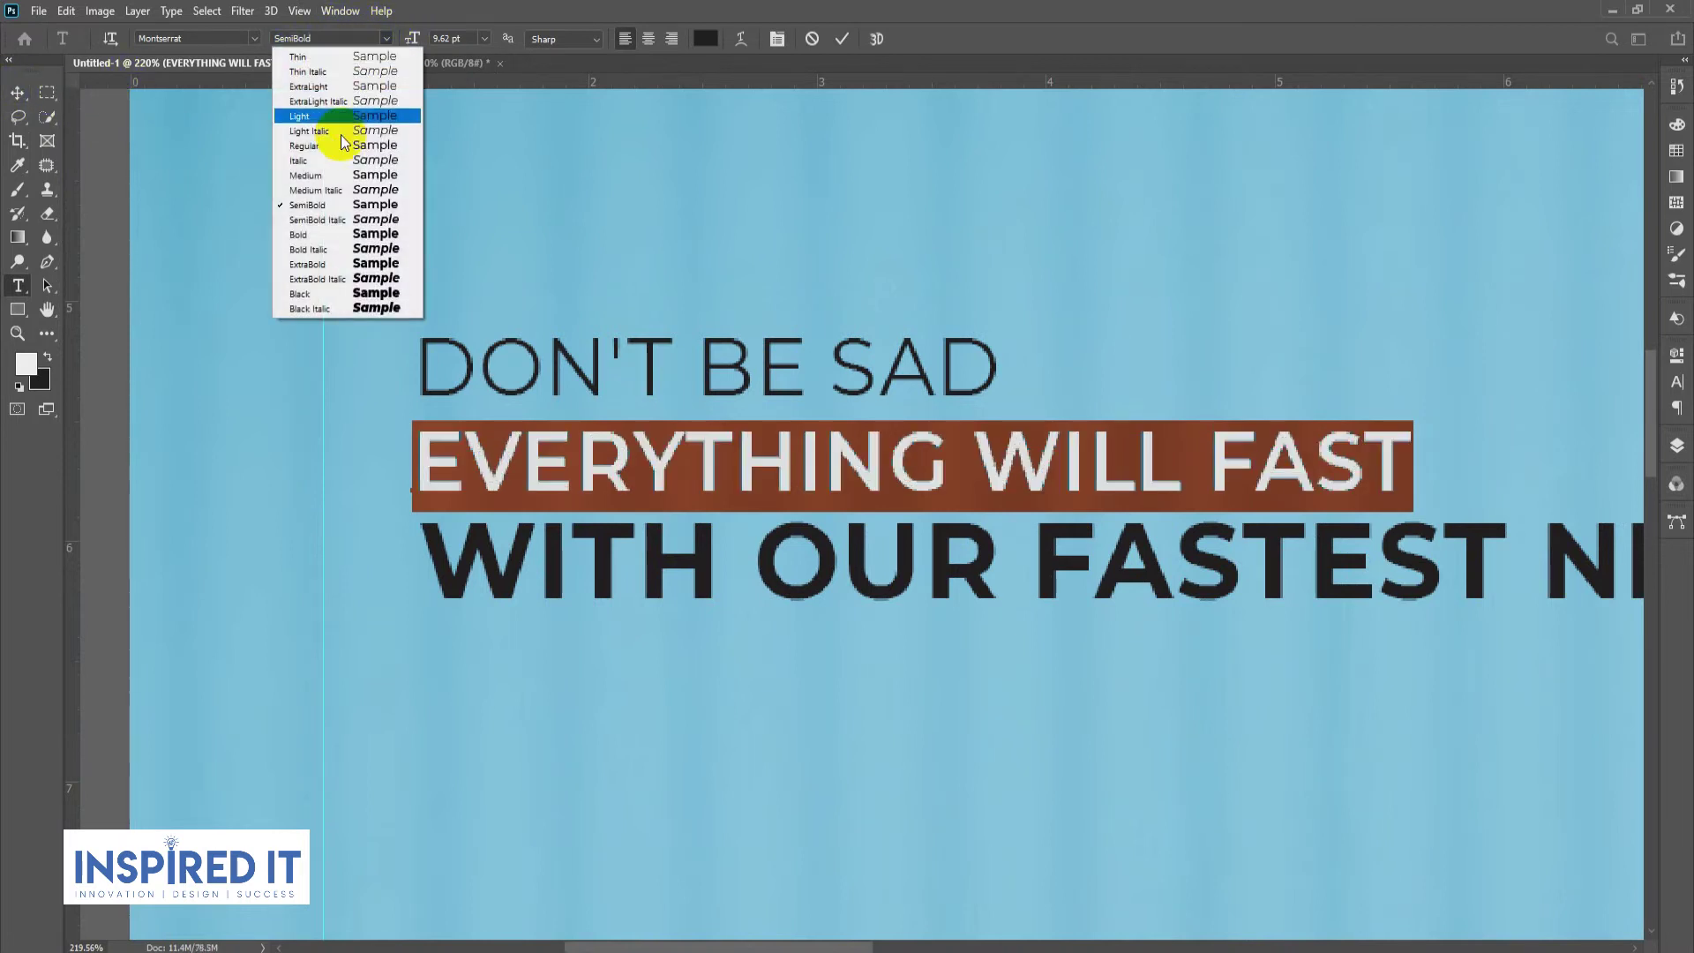
{"action": "left_click", "coordinate": [328, 169]}
{"action": "left_click", "coordinate": [17, 92]}
{"action": "scroll", "coordinate": [793, 485], "scroll_direction": "down", "scroll_amount": 3}
{"action": "scroll", "coordinate": [792, 485], "scroll_direction": "down", "scroll_amount": 2}
{"action": "scroll", "coordinate": [865, 448], "scroll_direction": "up", "scroll_amount": 3}
{"action": "scroll", "coordinate": [878, 487], "scroll_direction": "up", "scroll_amount": 2}
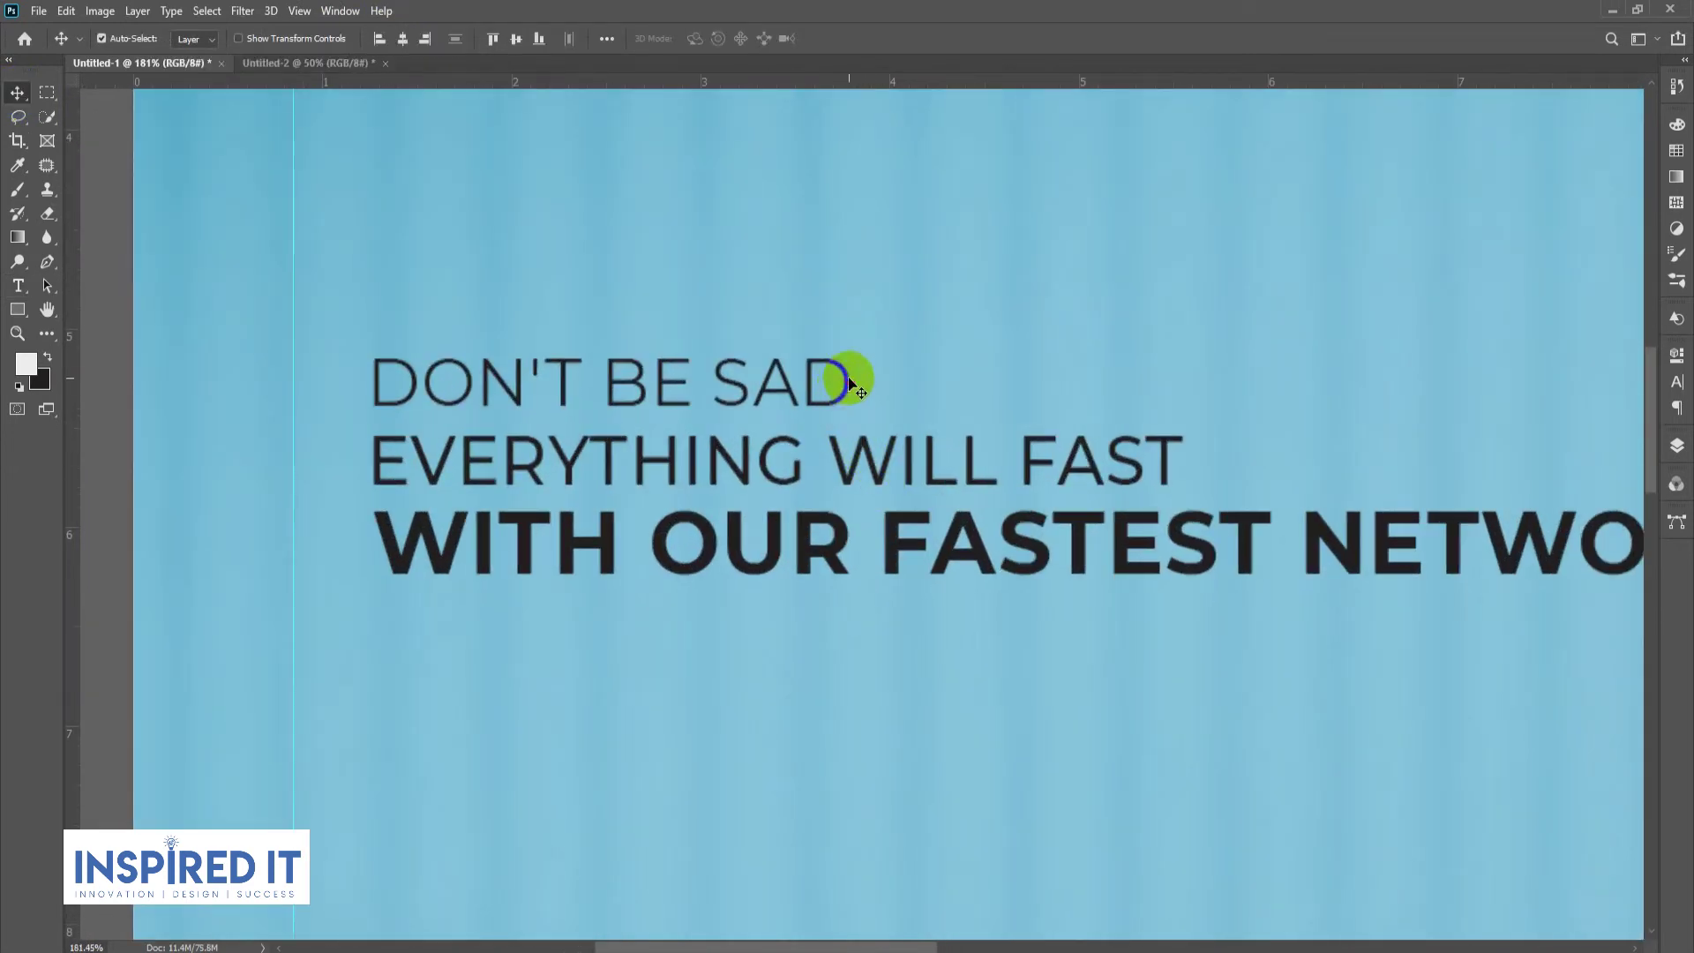
{"action": "scroll", "coordinate": [838, 389], "scroll_direction": "down", "scroll_amount": 5}
Break the bold line before FASTEST so it reads WITH OUR / FASTEST NETWORK.
{"action": "scroll", "coordinate": [854, 527], "scroll_direction": "down", "scroll_amount": 2}
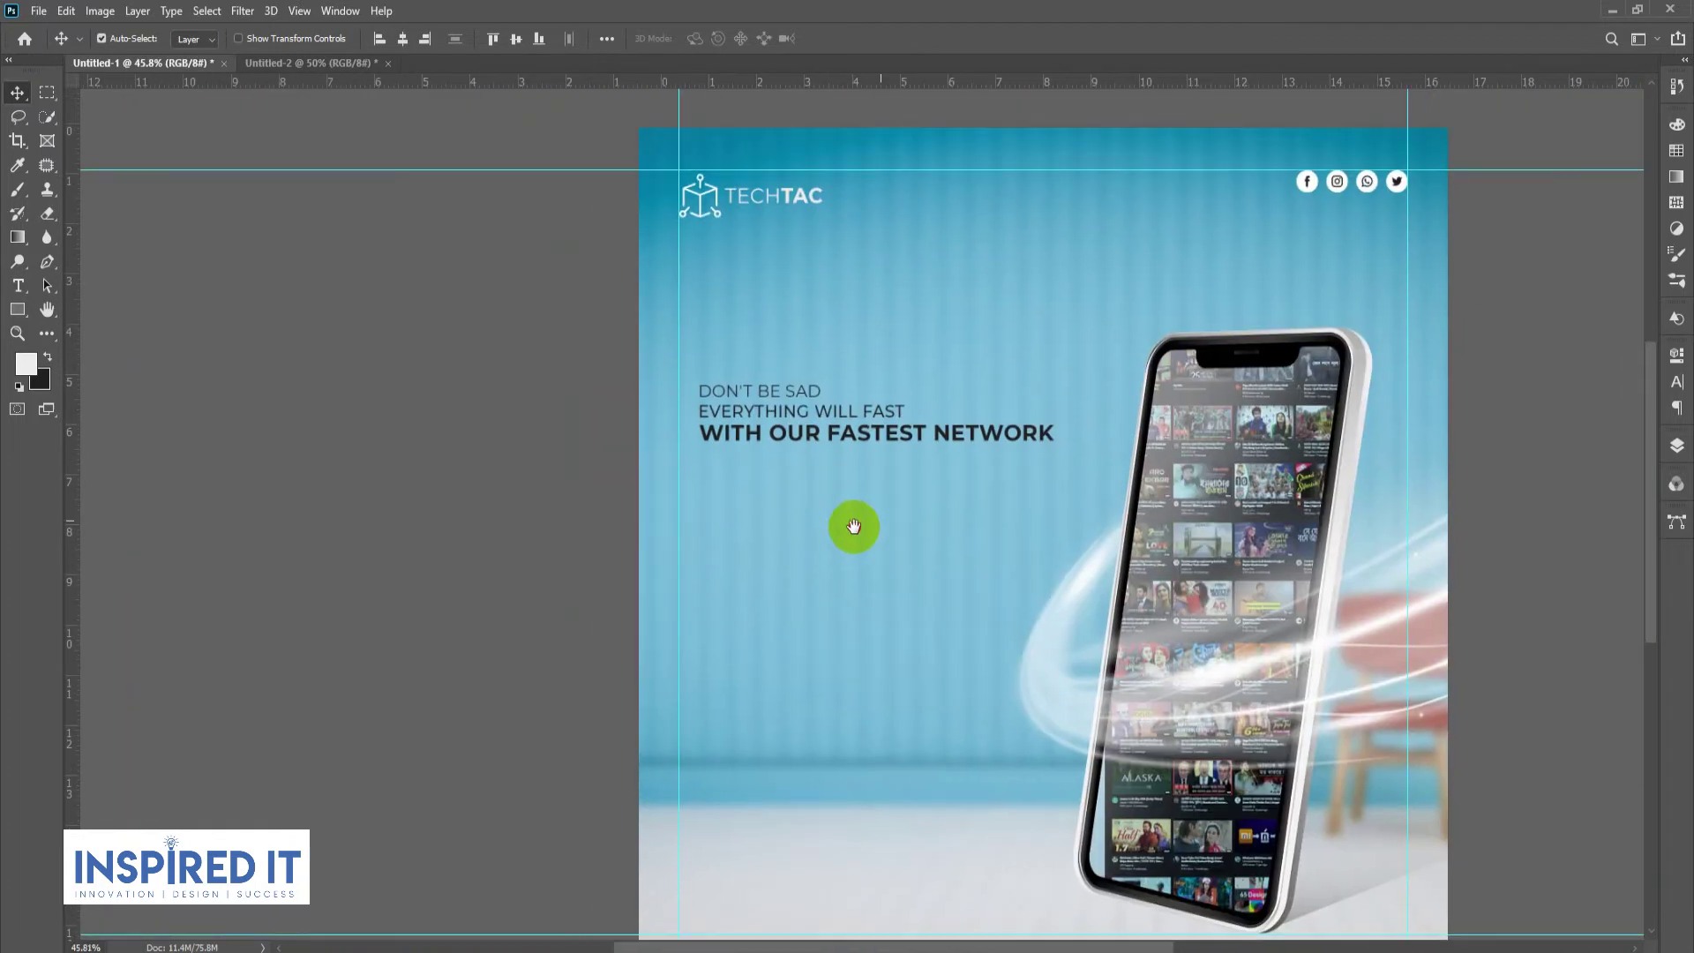
{"action": "scroll", "coordinate": [944, 600], "scroll_direction": "down", "scroll_amount": 2}
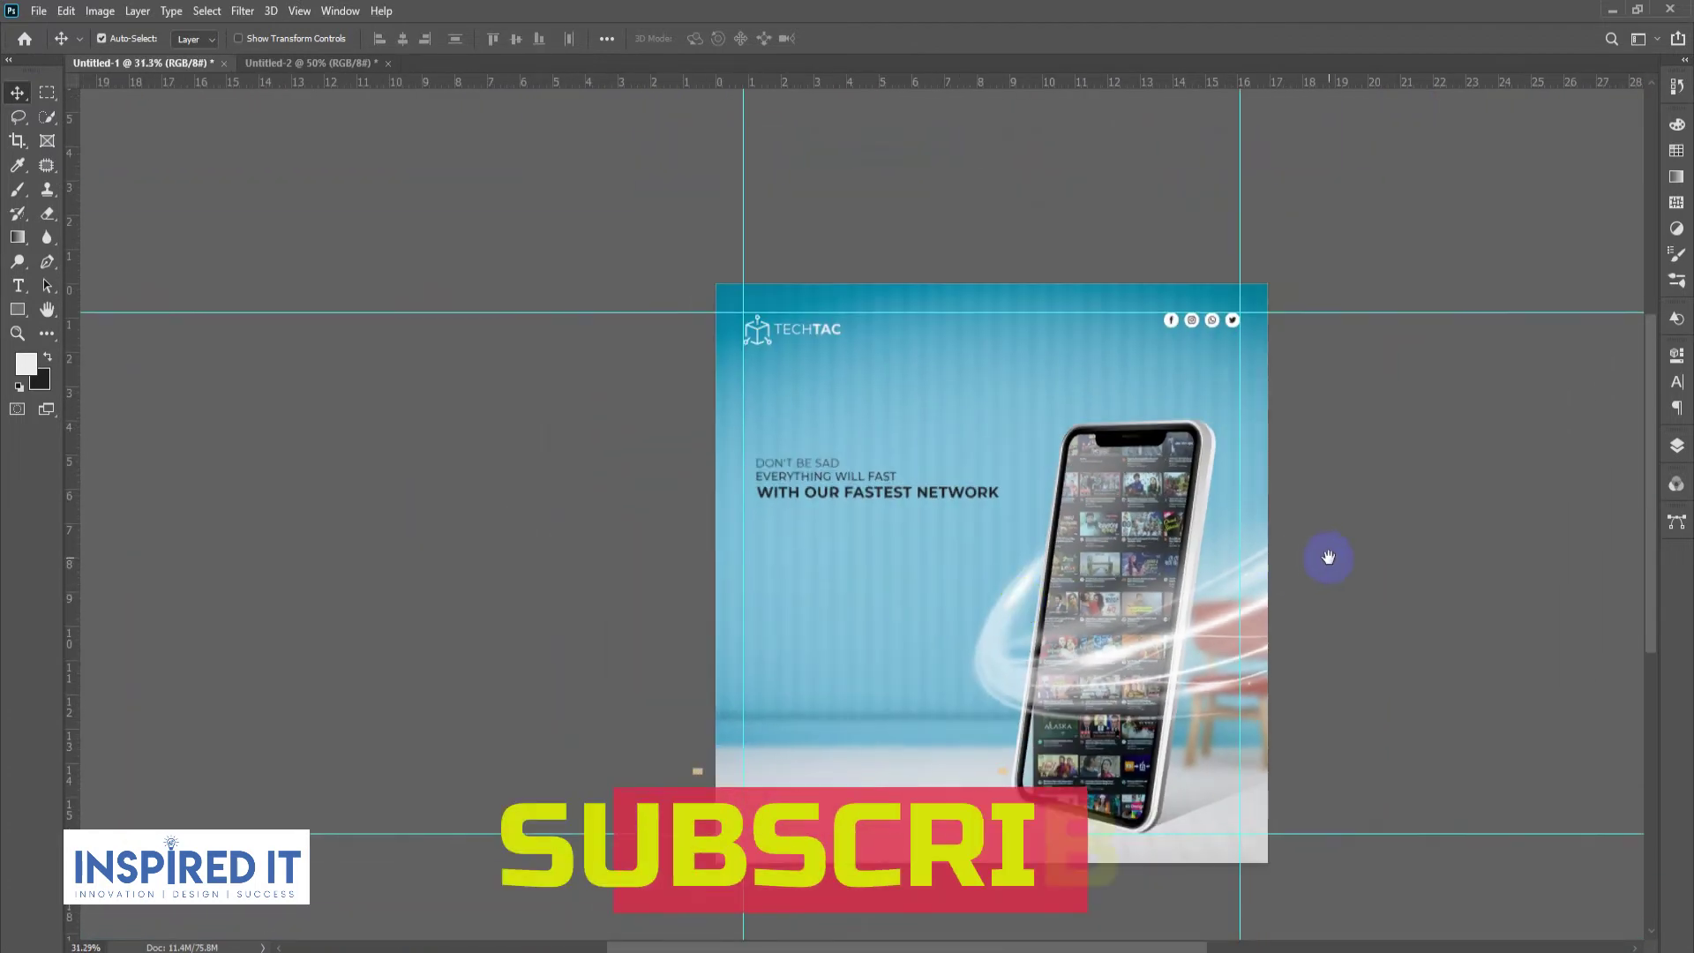
{"action": "left_click_drag", "start_coordinate": [1328, 557], "coordinate": [1324, 540]}
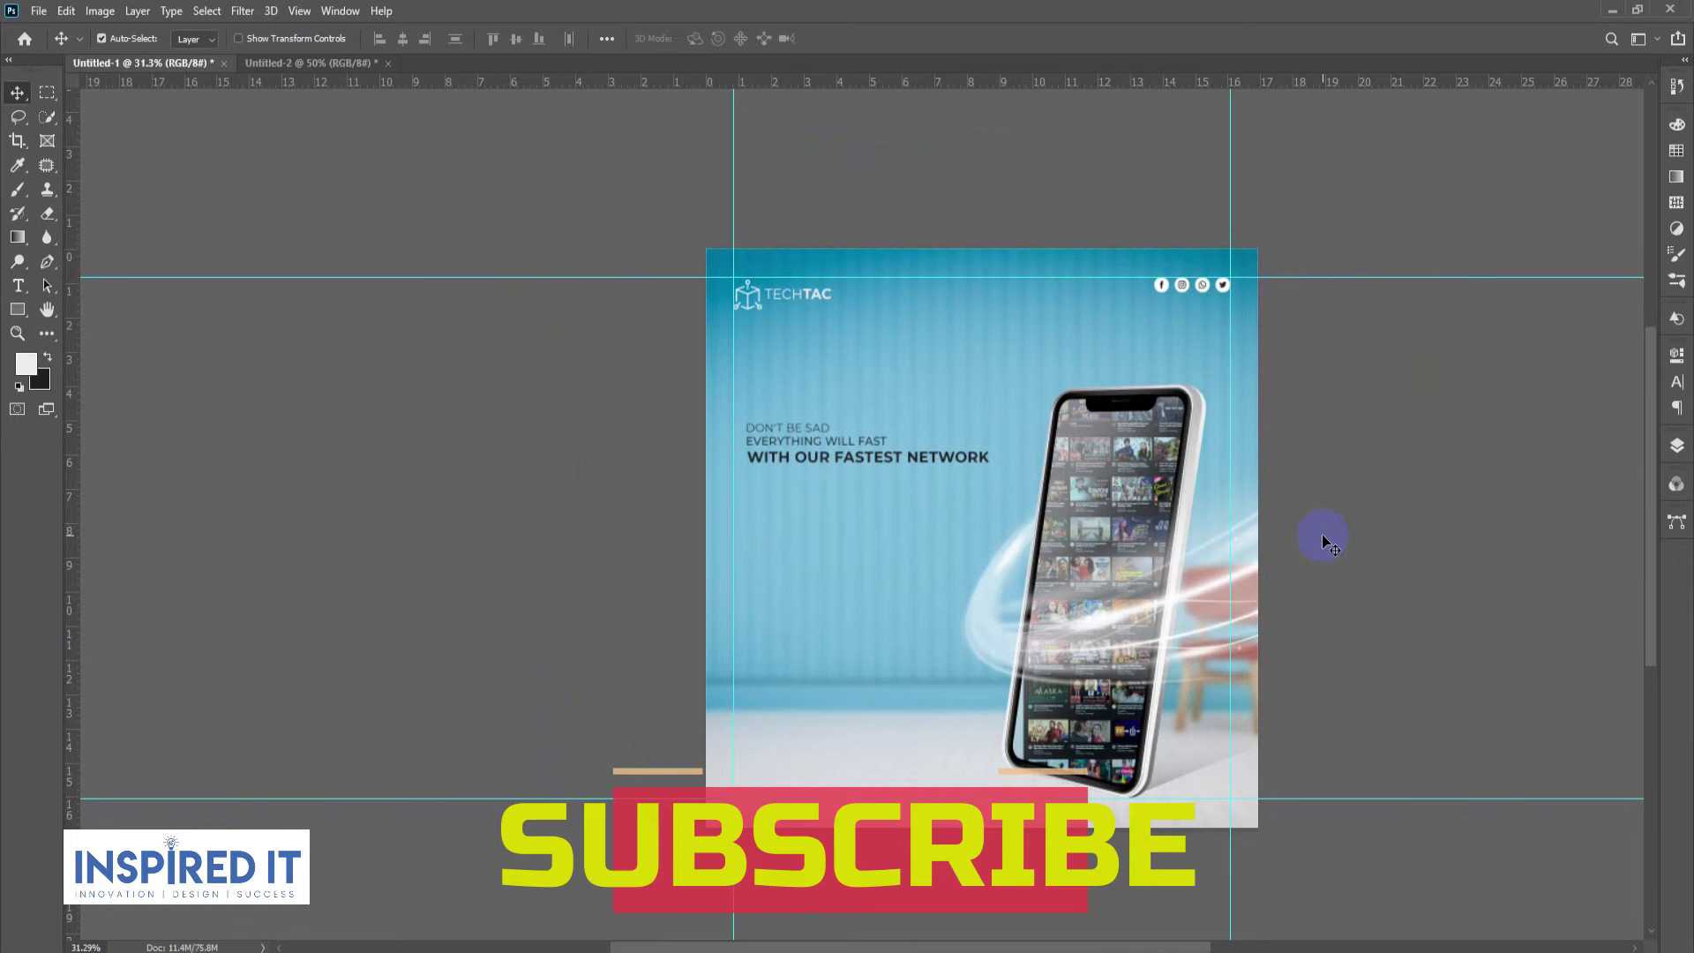
{"action": "scroll", "coordinate": [817, 515], "scroll_direction": "up", "scroll_amount": 2}
{"action": "scroll", "coordinate": [923, 541], "scroll_direction": "up", "scroll_amount": 2}
{"action": "scroll", "coordinate": [921, 516], "scroll_direction": "down", "scroll_amount": 2}
{"action": "left_click_drag", "start_coordinate": [921, 516], "coordinate": [802, 468]}
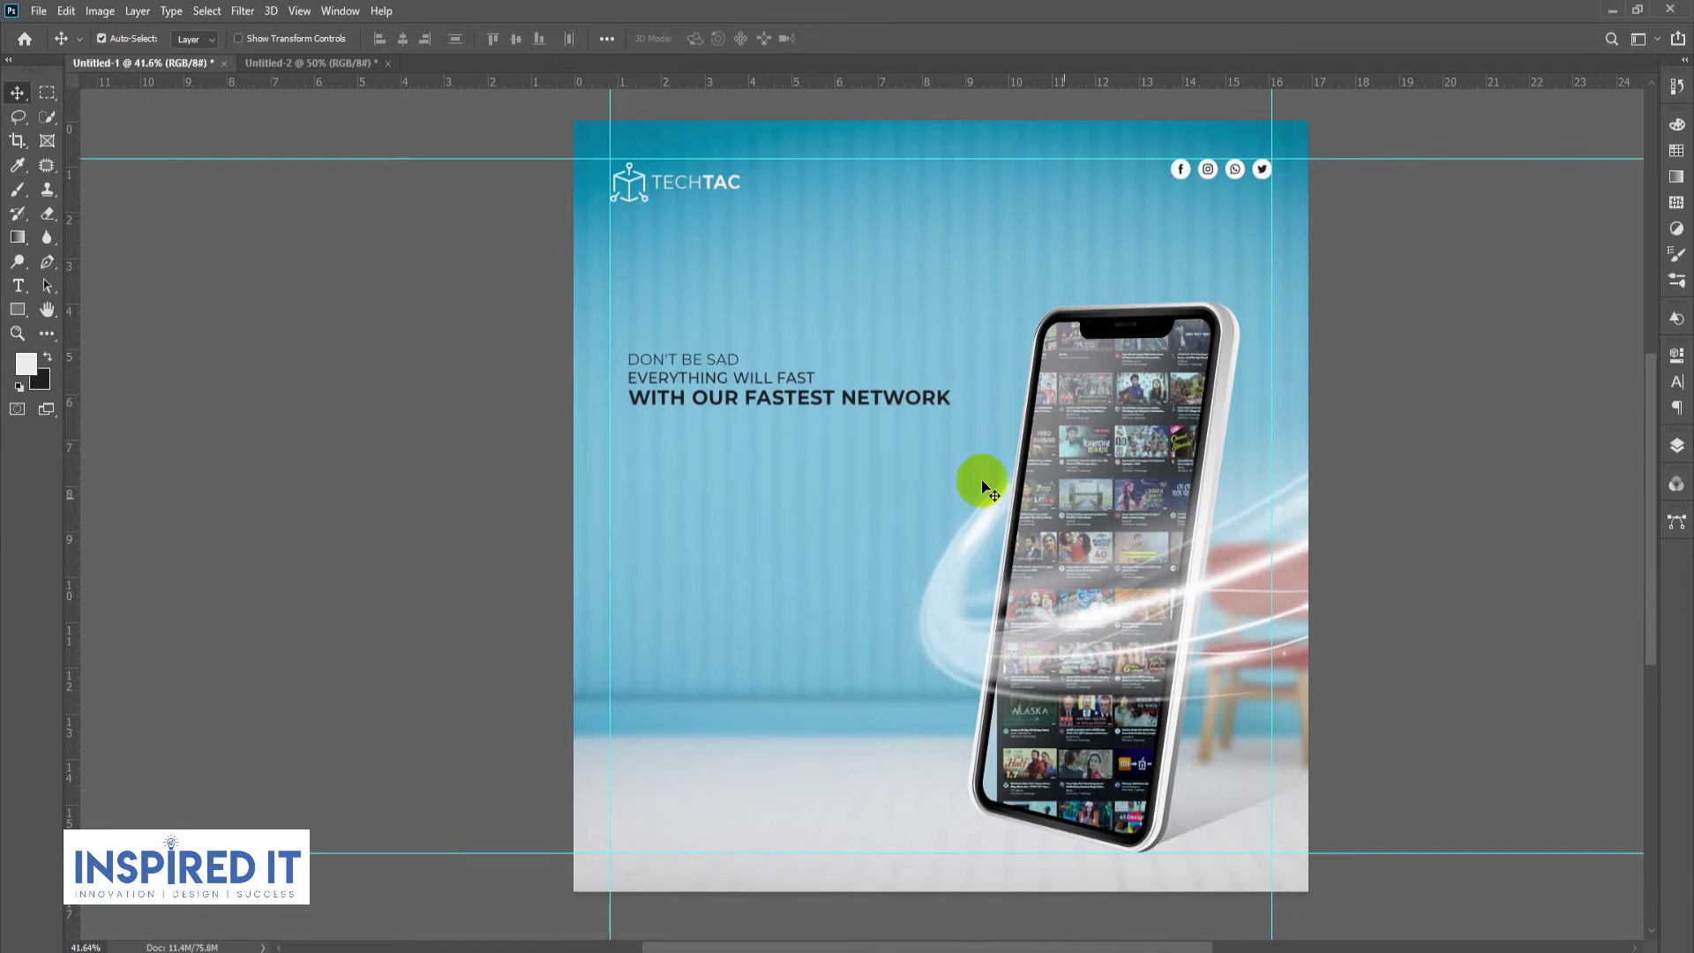
{"action": "scroll", "coordinate": [775, 403], "scroll_direction": "up", "scroll_amount": 3}
{"action": "scroll", "coordinate": [777, 408], "scroll_direction": "up", "scroll_amount": 2}
{"action": "double_click", "coordinate": [774, 401]}
{"action": "left_click", "coordinate": [713, 388]}
{"action": "key", "text": "Return"}
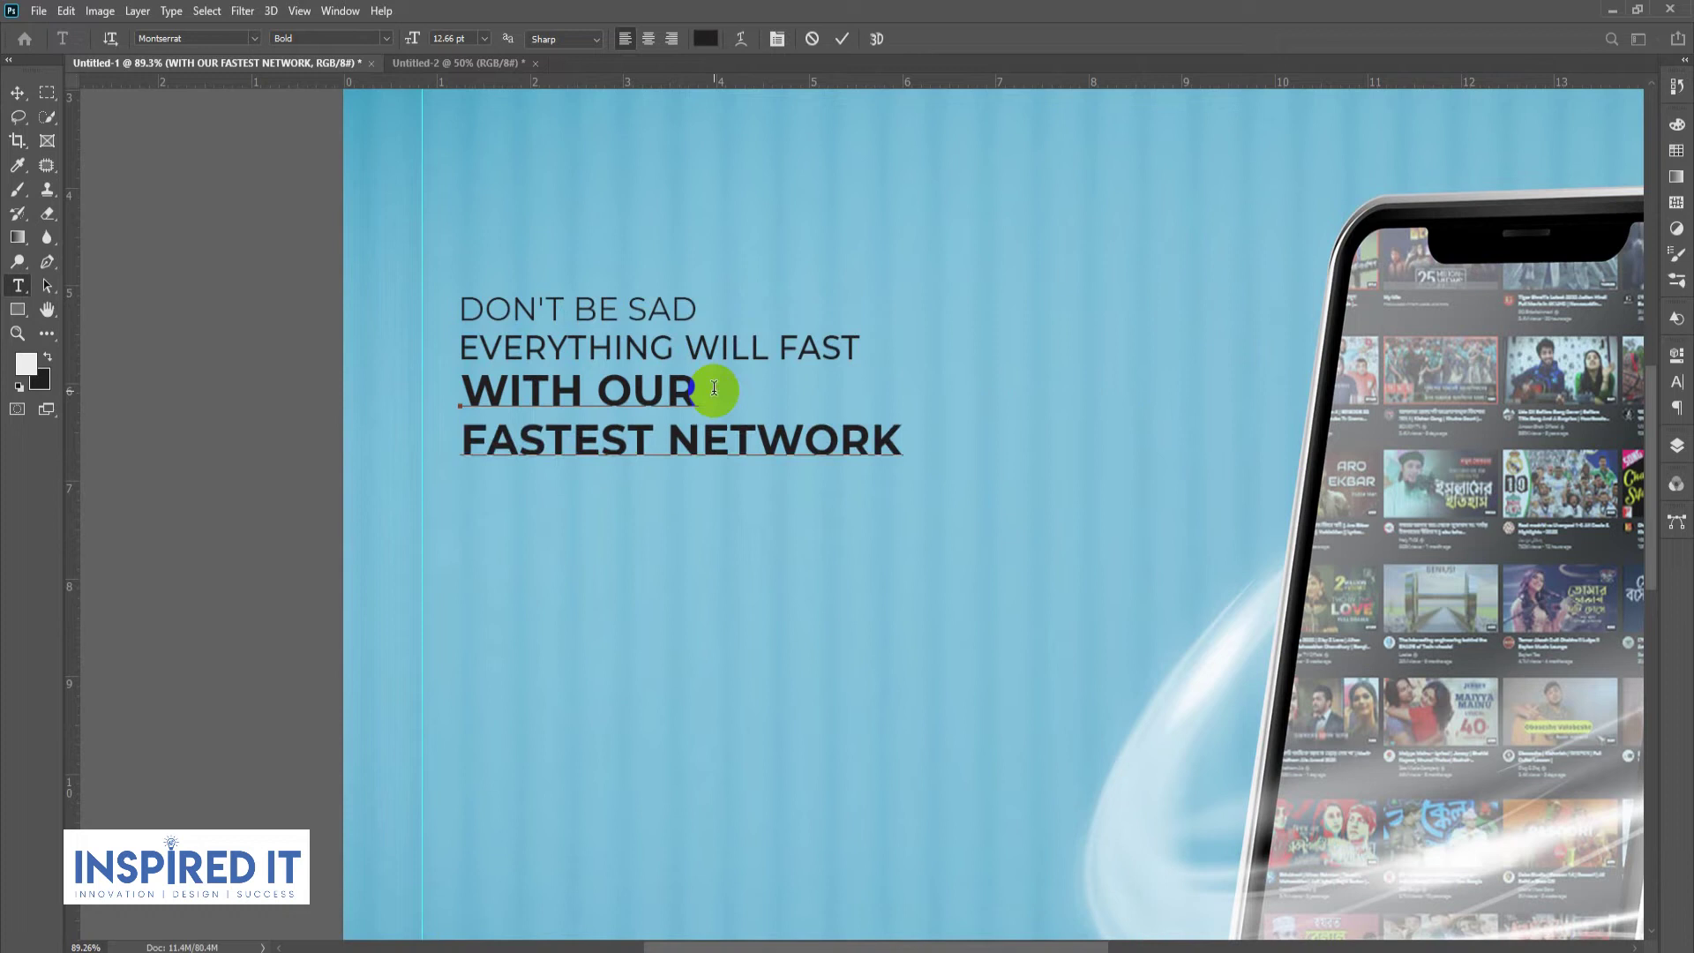
{"action": "left_click", "coordinate": [17, 92]}
{"action": "scroll", "coordinate": [405, 560], "scroll_direction": "down", "scroll_amount": 5}
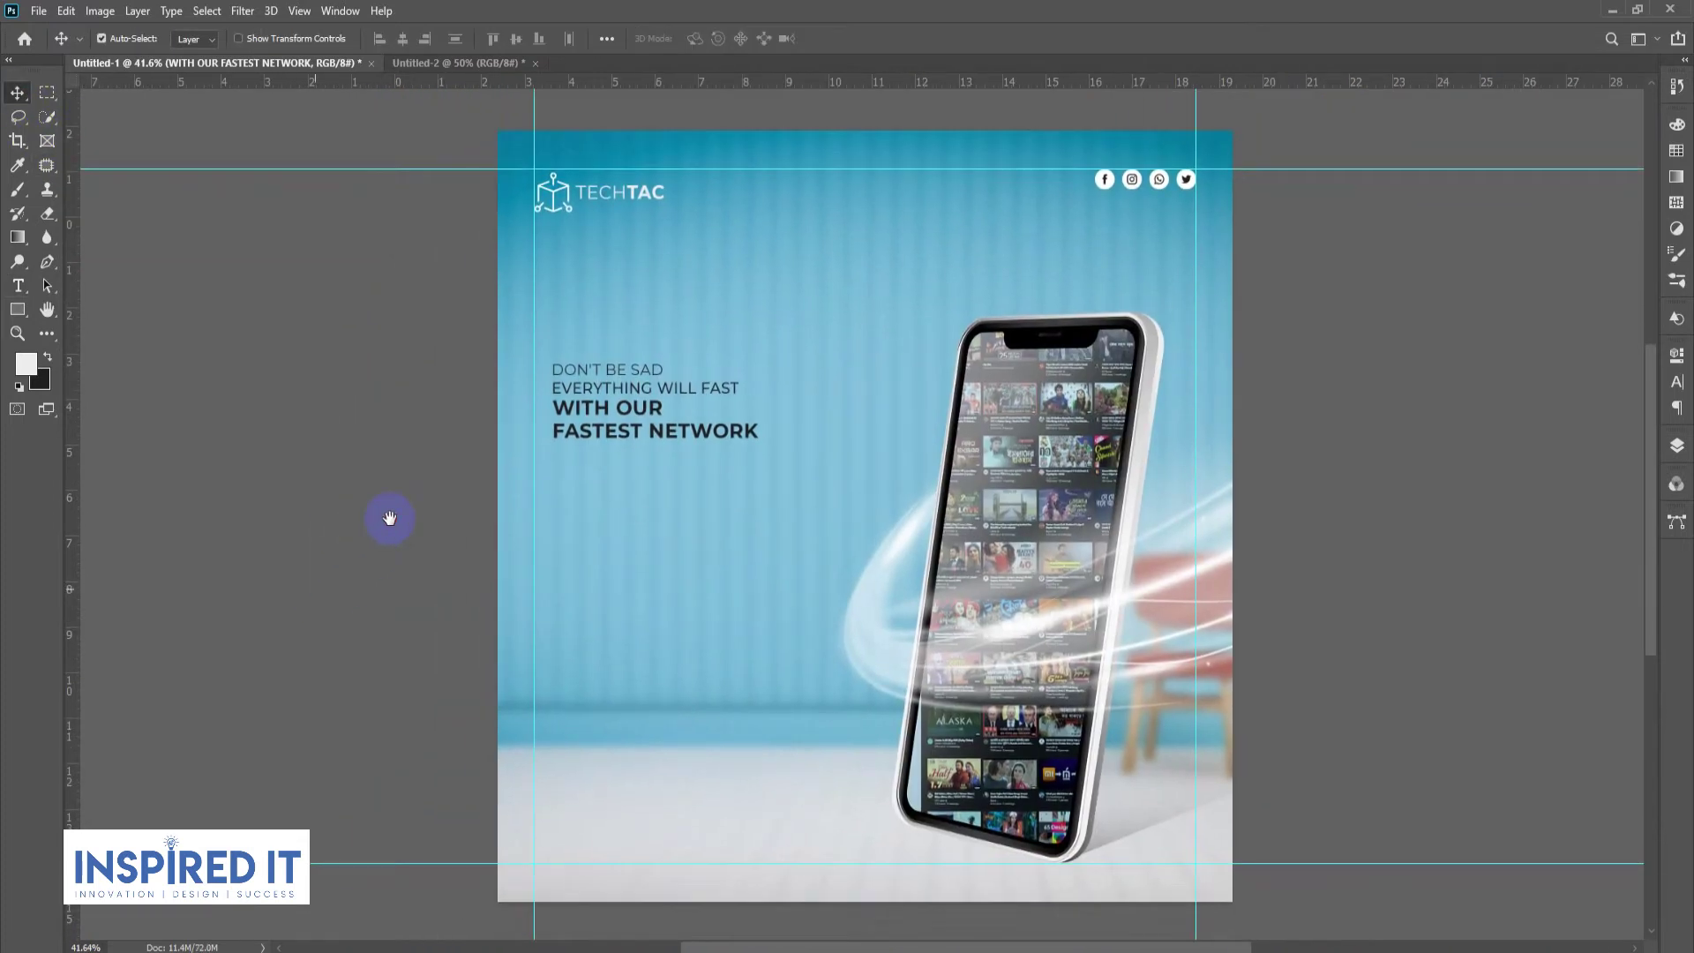
Enlarge the three tagline layers to about 155%, move them lower beside the phone, and group them.
{"action": "left_click", "coordinate": [1680, 449]}
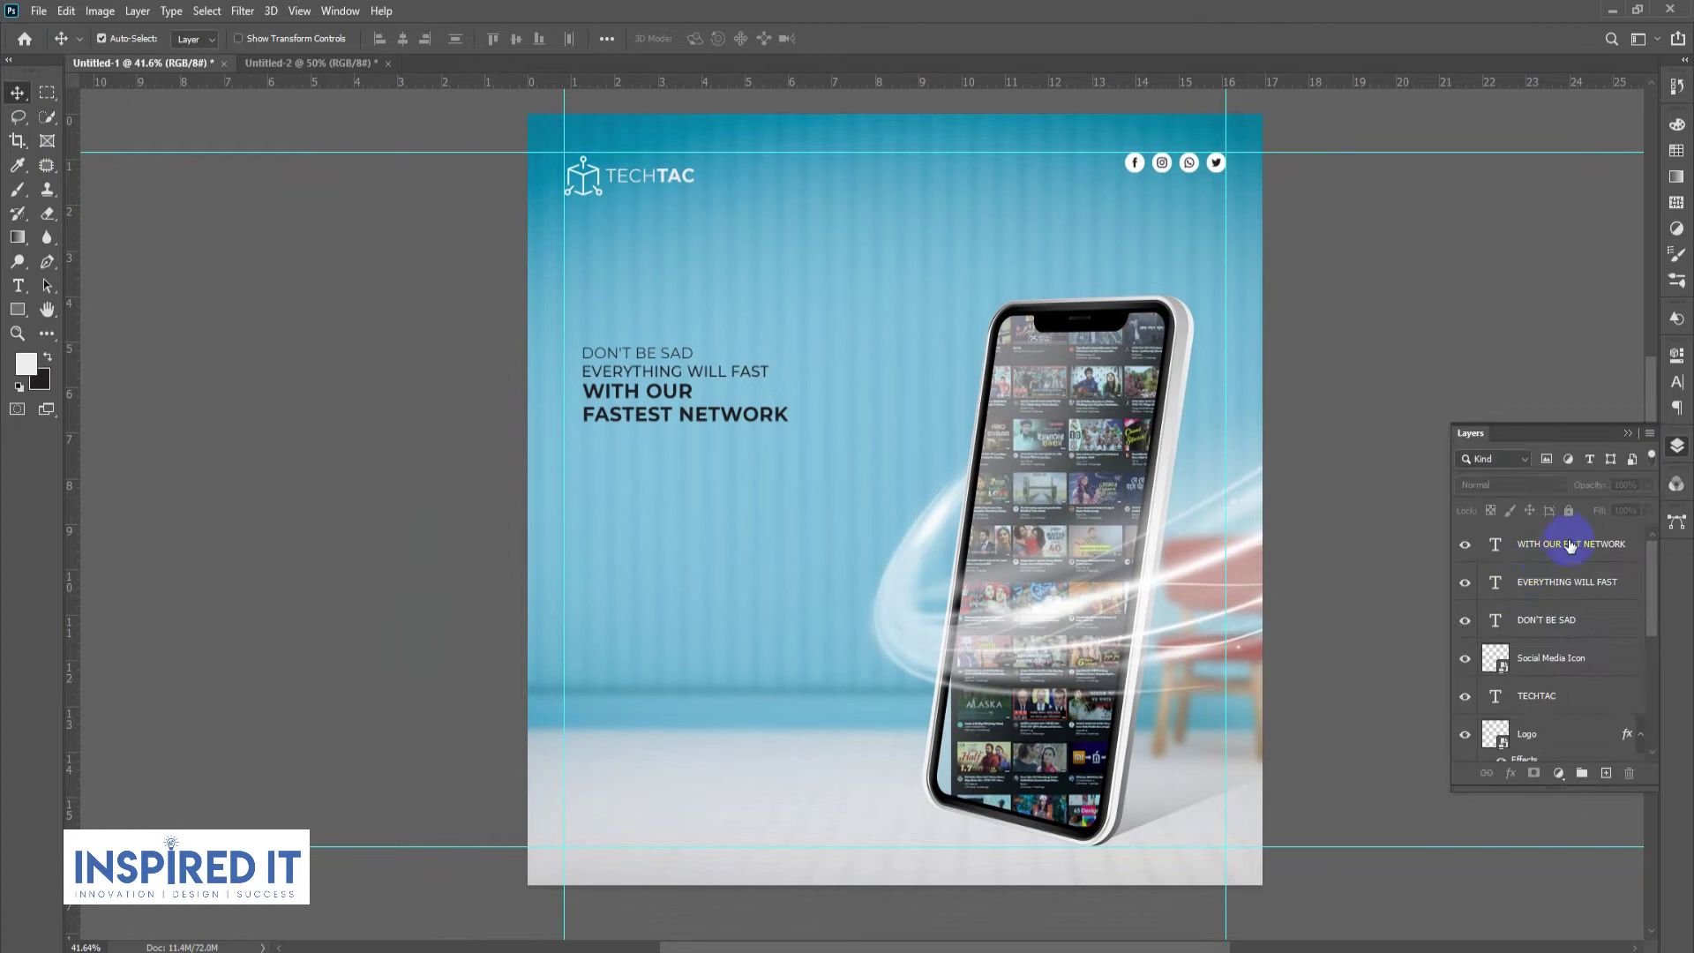
{"action": "left_click", "coordinate": [1562, 620], "text": "shift"}
{"action": "key", "text": "ctrl+t"}
{"action": "left_click_drag", "start_coordinate": [804, 427], "coordinate": [860, 446]}
{"action": "mouse_move", "coordinate": [730, 438]}
{"action": "left_mouse_down"}
{"action": "mouse_move", "coordinate": [788, 510]}
{"action": "mouse_move", "coordinate": [773, 534]}
{"action": "left_mouse_up"}
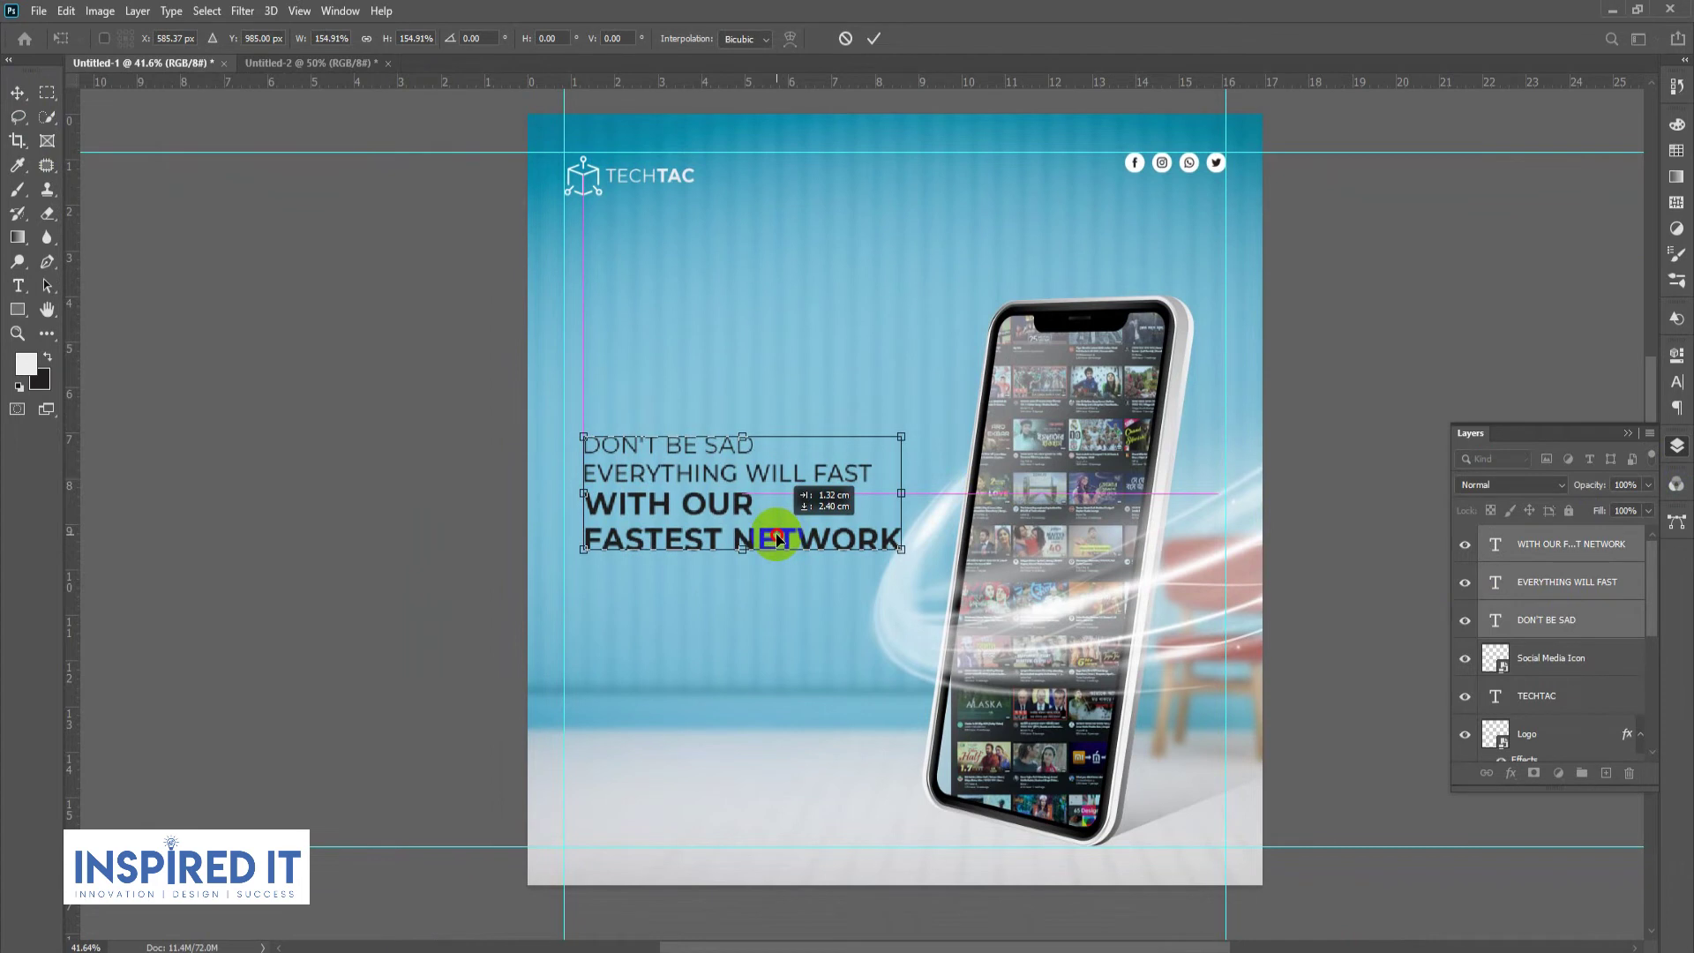
{"action": "key", "text": "Return"}
{"action": "key", "text": "ctrl+g"}
{"action": "type", "text": "TEXT"}
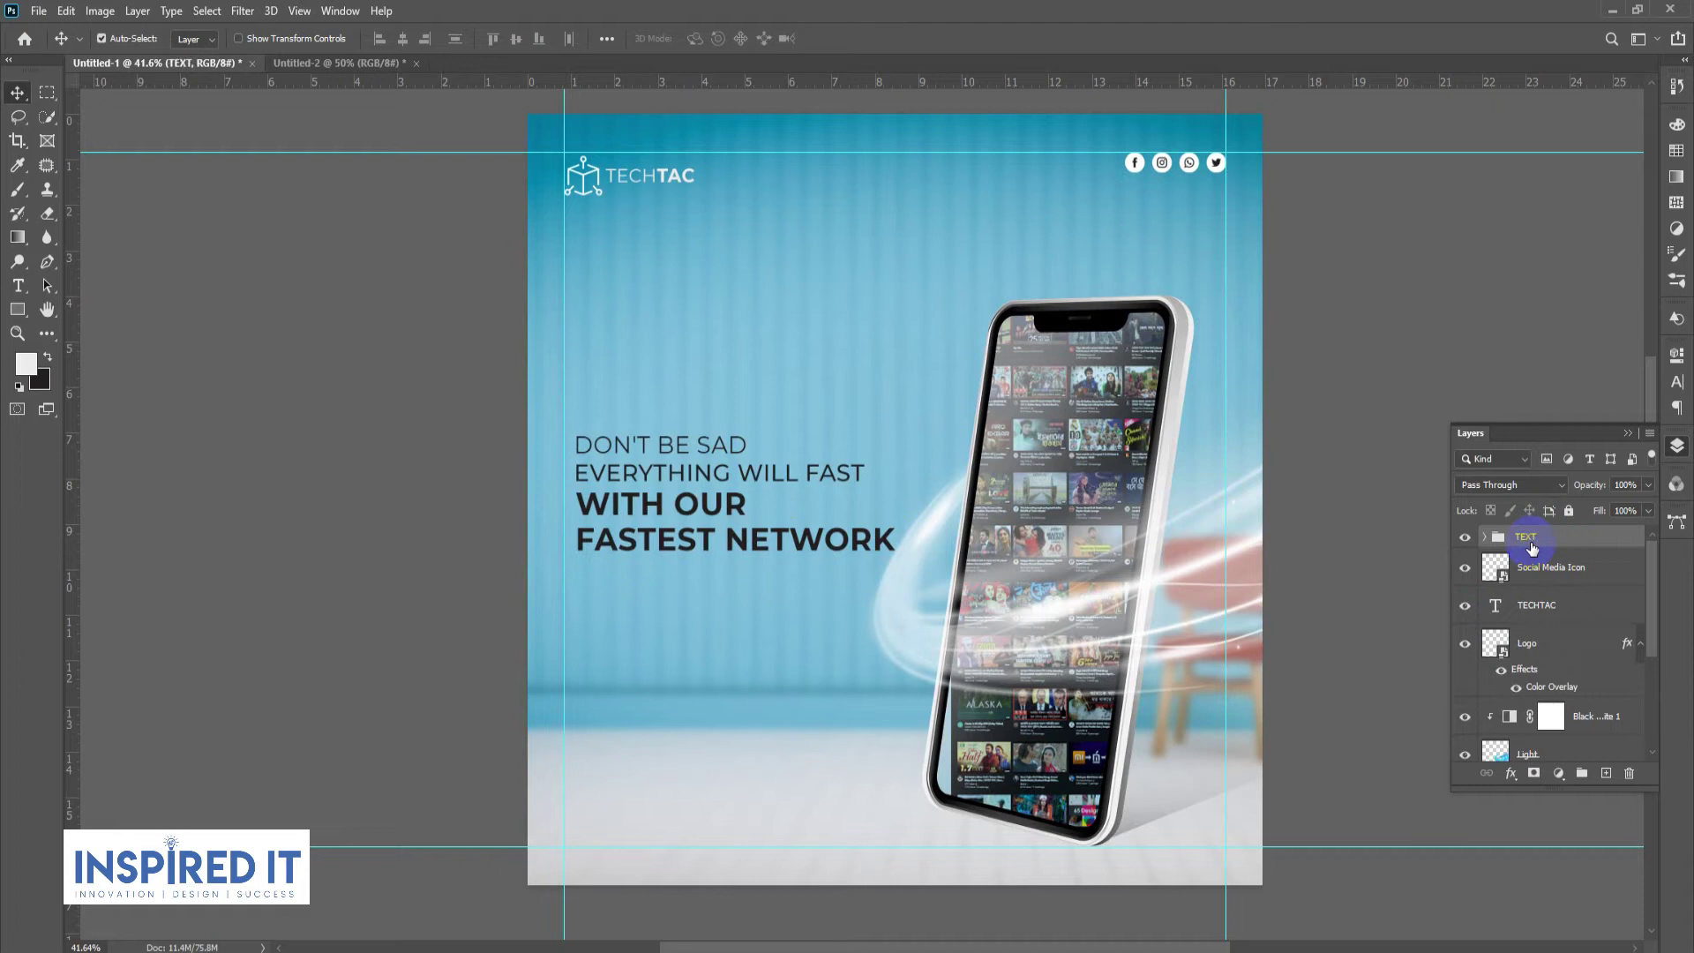
Centre the tagline group vertically on the canvas using the Background layer.
{"action": "scroll", "coordinate": [1527, 617], "scroll_direction": "down", "scroll_amount": 3}
{"action": "scroll", "coordinate": [1545, 706], "scroll_direction": "down", "scroll_amount": 2}
{"action": "left_click", "coordinate": [1540, 744]}
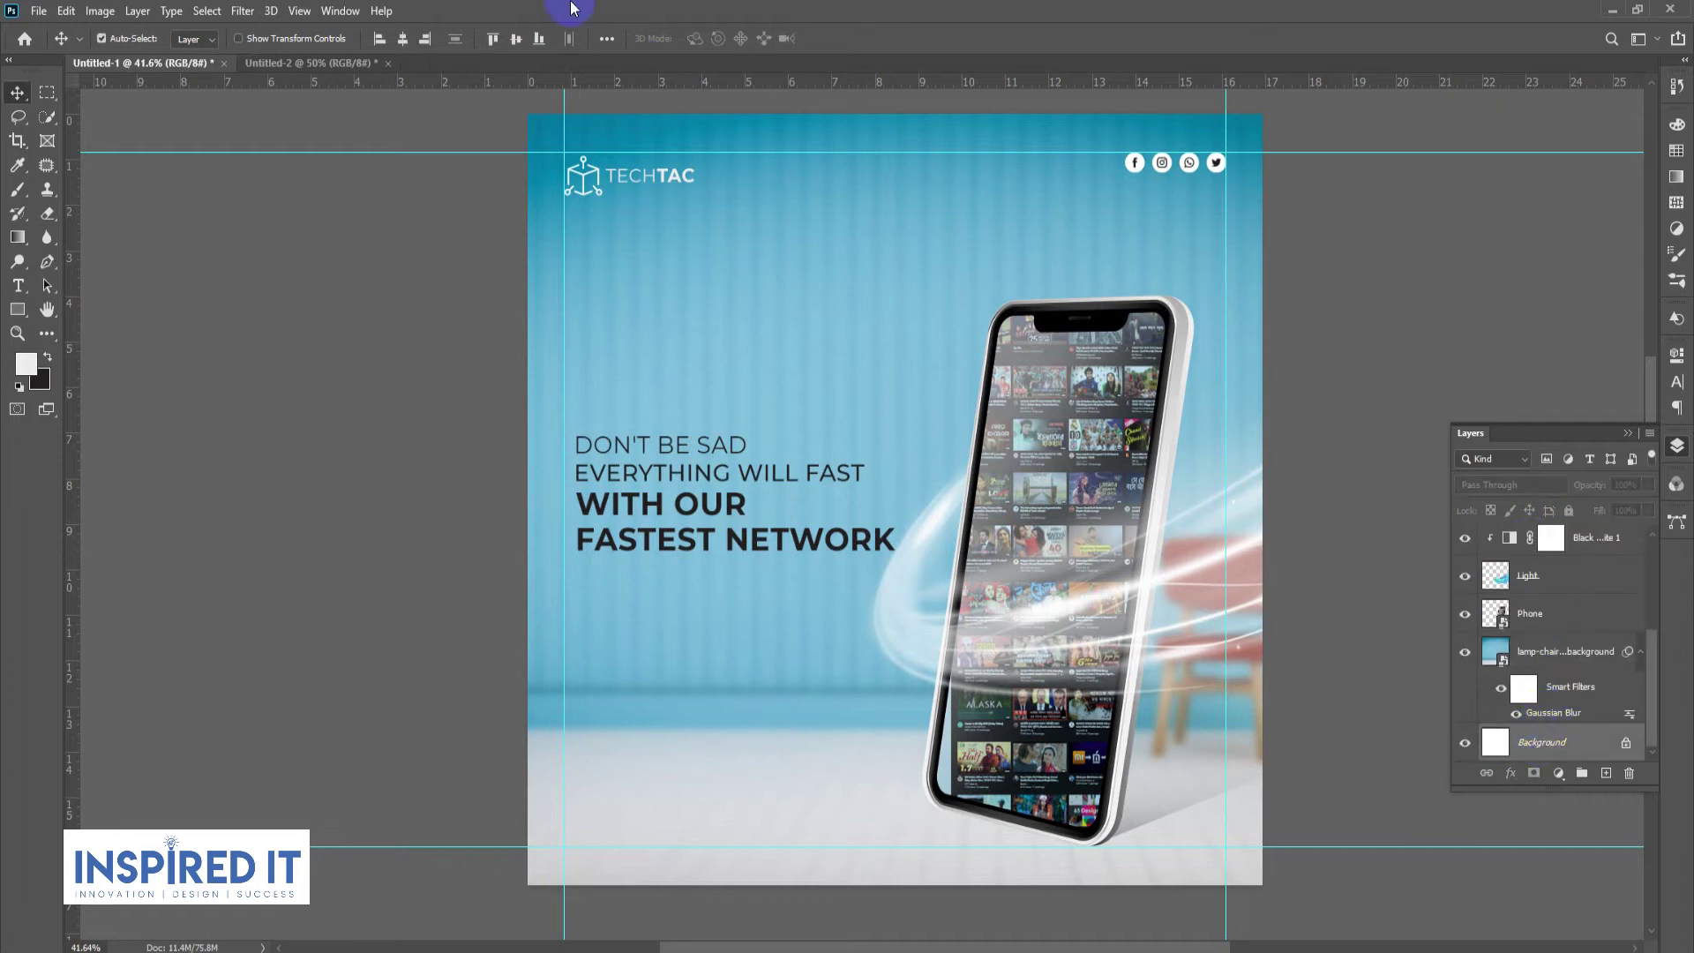
{"action": "left_click", "coordinate": [519, 39]}
Nudge the light swirl layer two steps to the right.
{"action": "left_click", "coordinate": [1404, 366]}
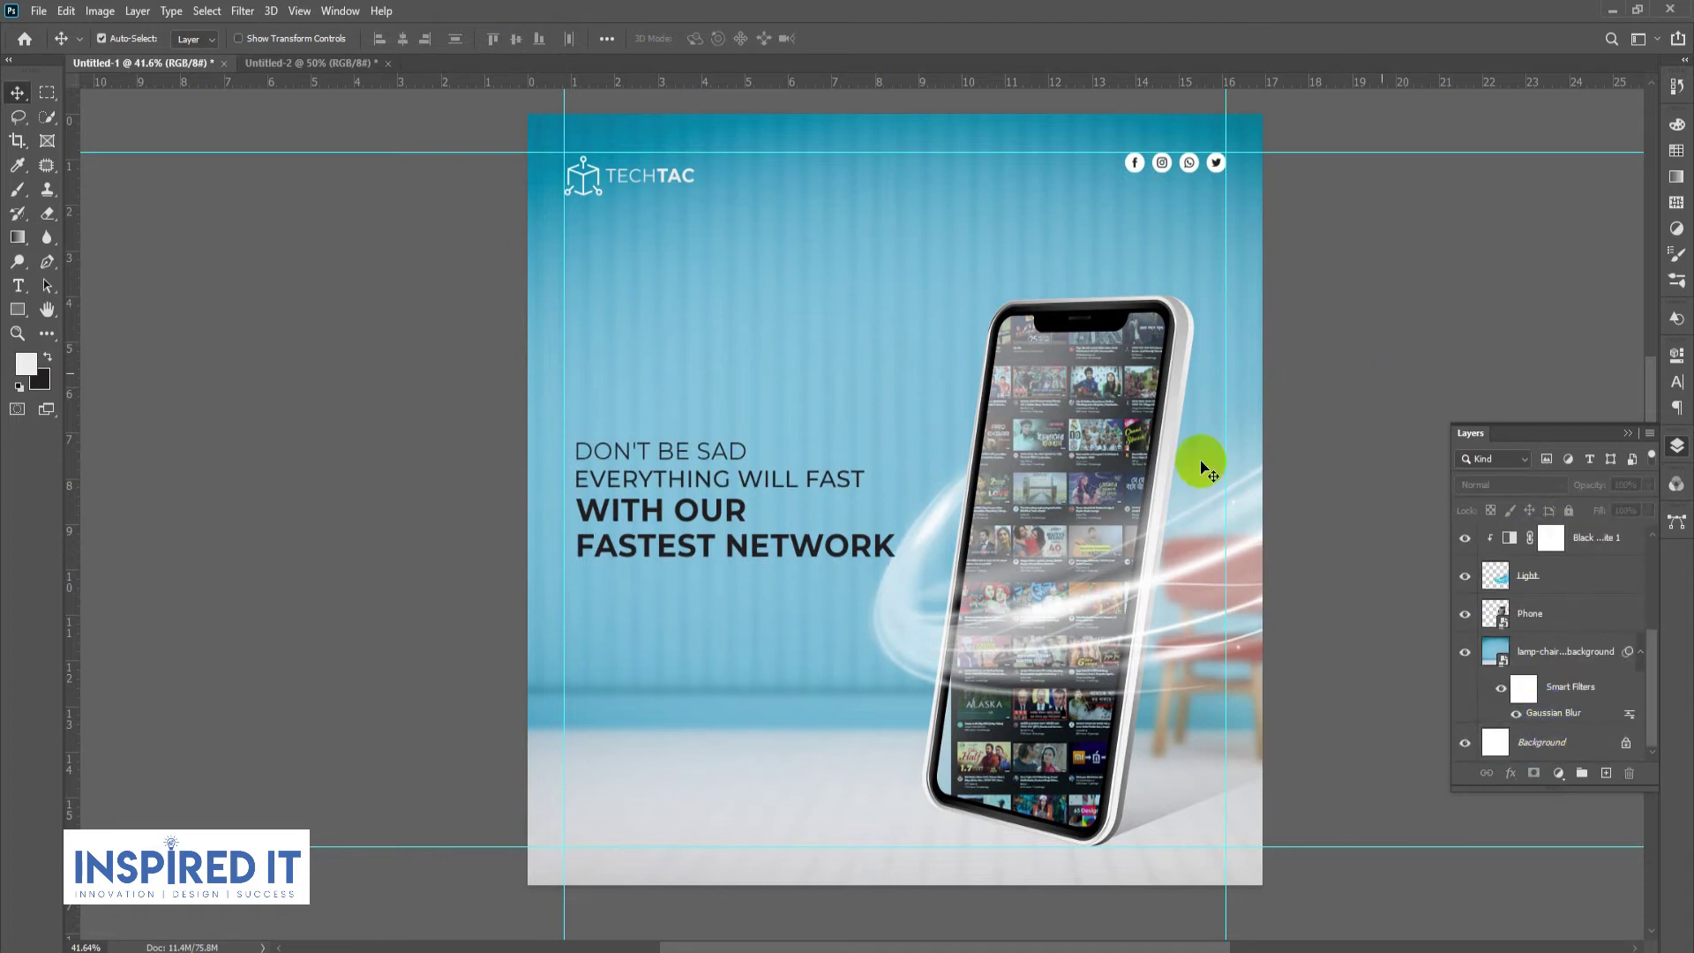
{"action": "left_click", "coordinate": [903, 588]}
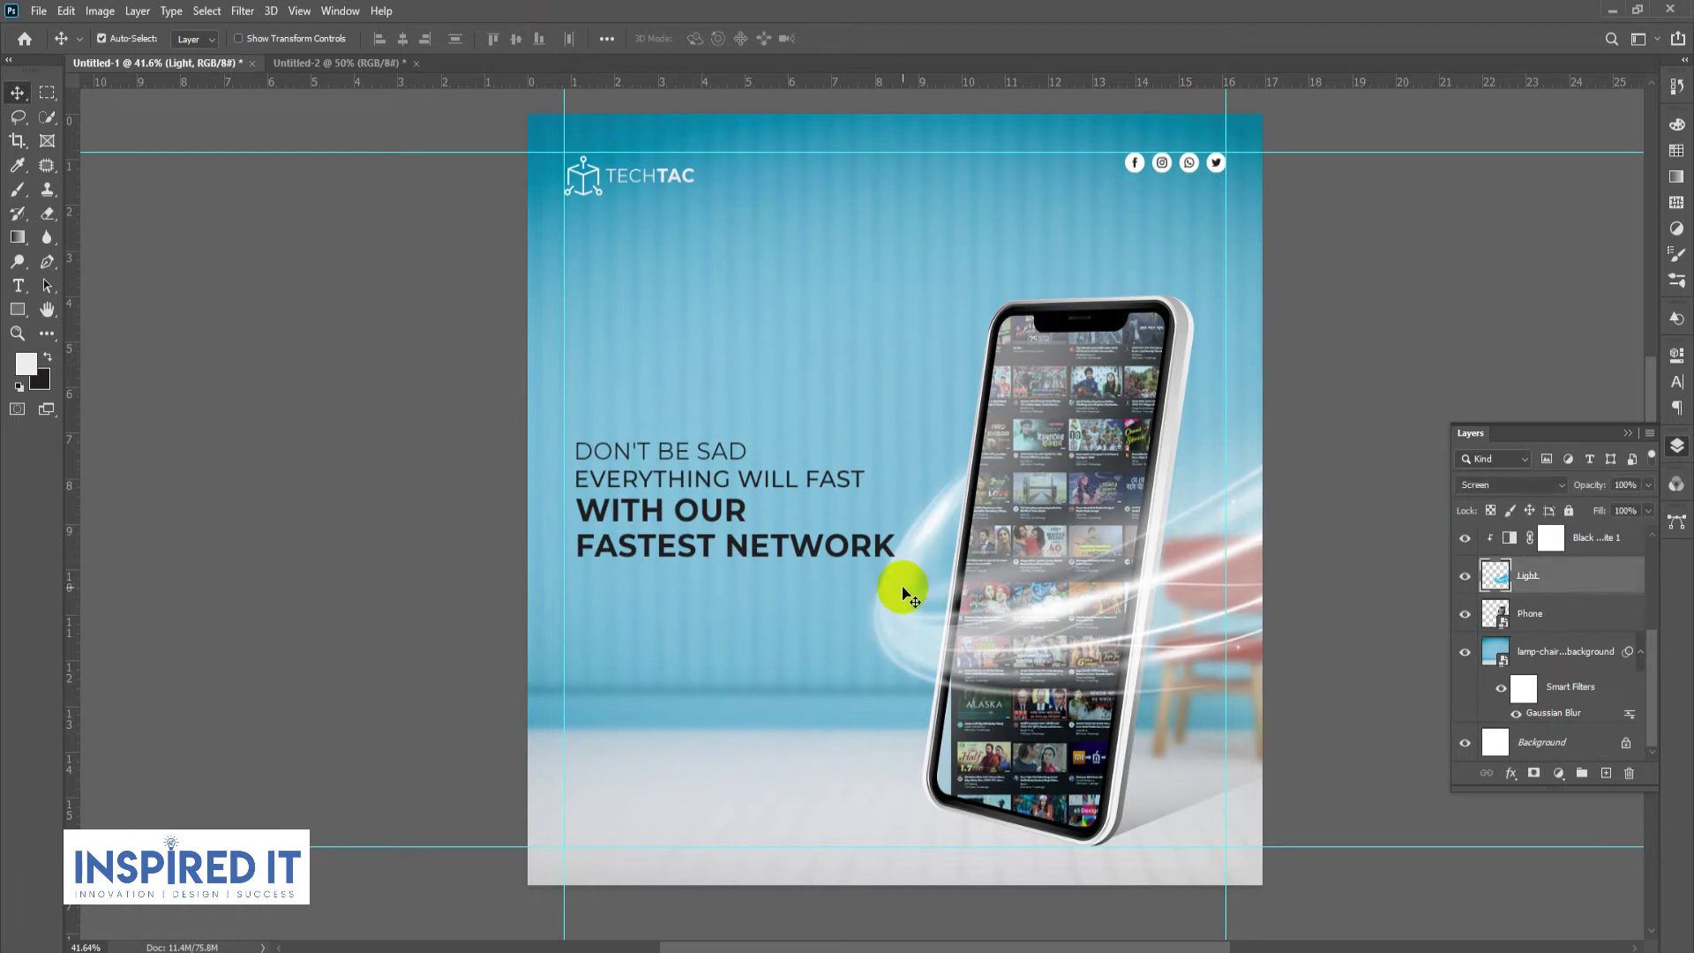
{"action": "key", "text": "Right"}
{"action": "key", "text": "Right"}
{"action": "key", "text": "Right"}
{"action": "key", "text": "Right"}
{"action": "key", "text": "Right"}
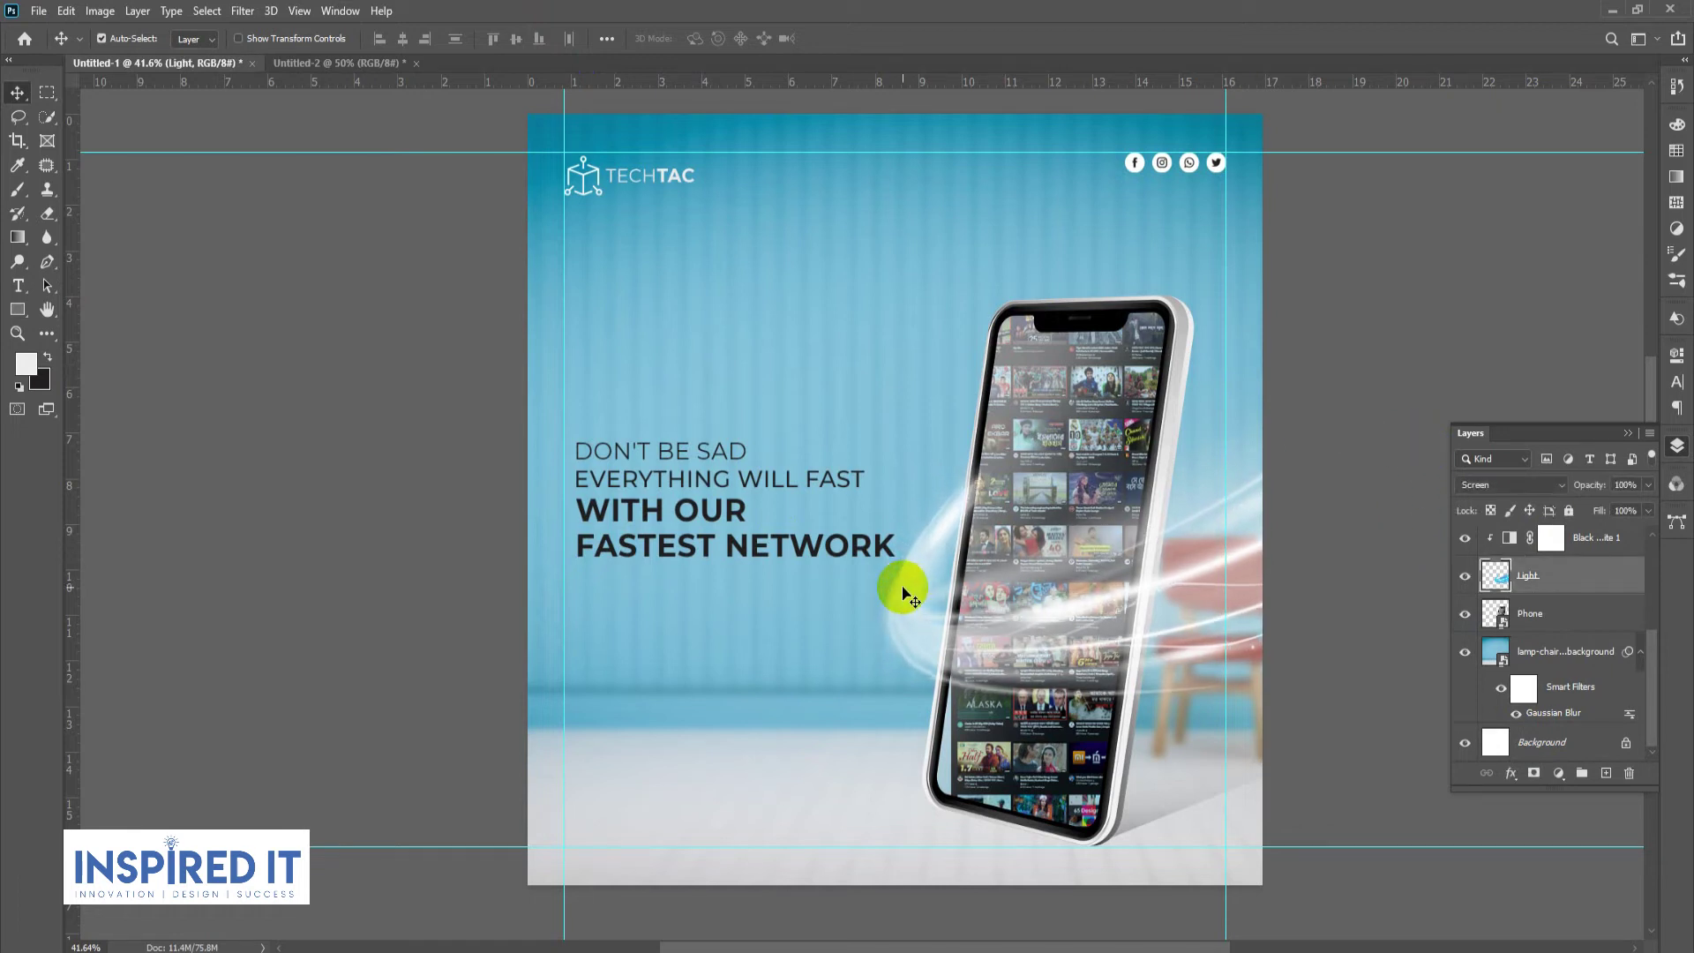
{"action": "key", "text": "Right"}
{"action": "key", "text": "Right"}
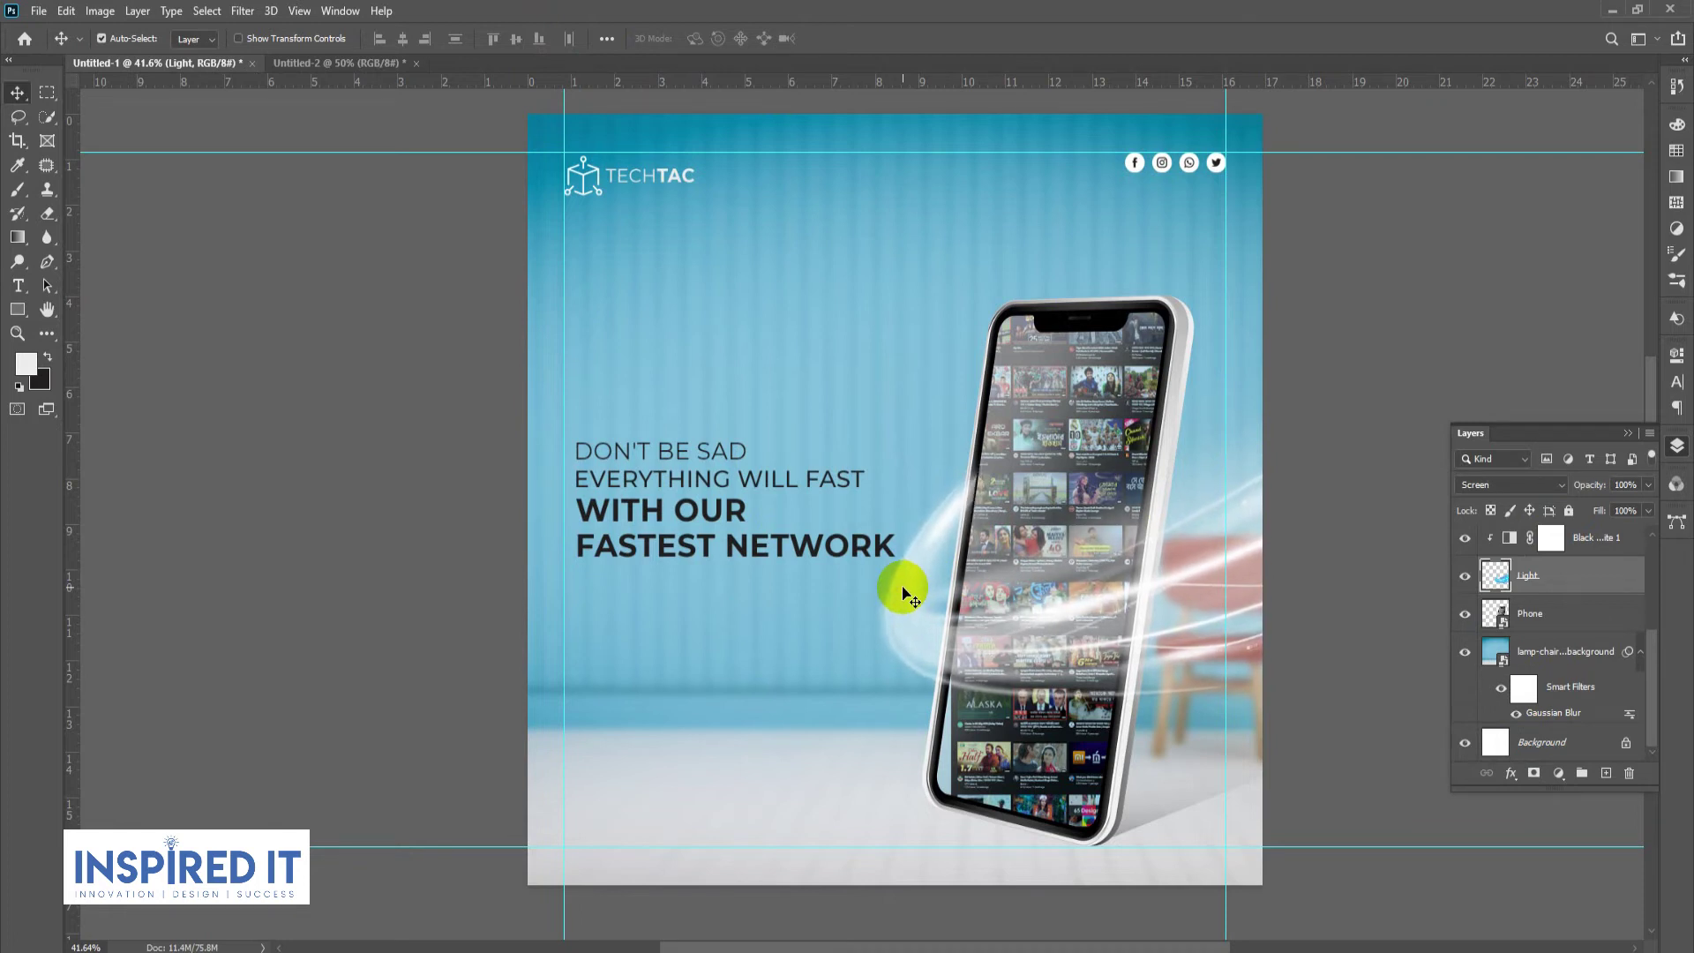
Erase the light swirl within the phone outline along its left edge, then hide the Layers panel.
{"action": "left_click", "coordinate": [1496, 620], "text": "ctrl"}
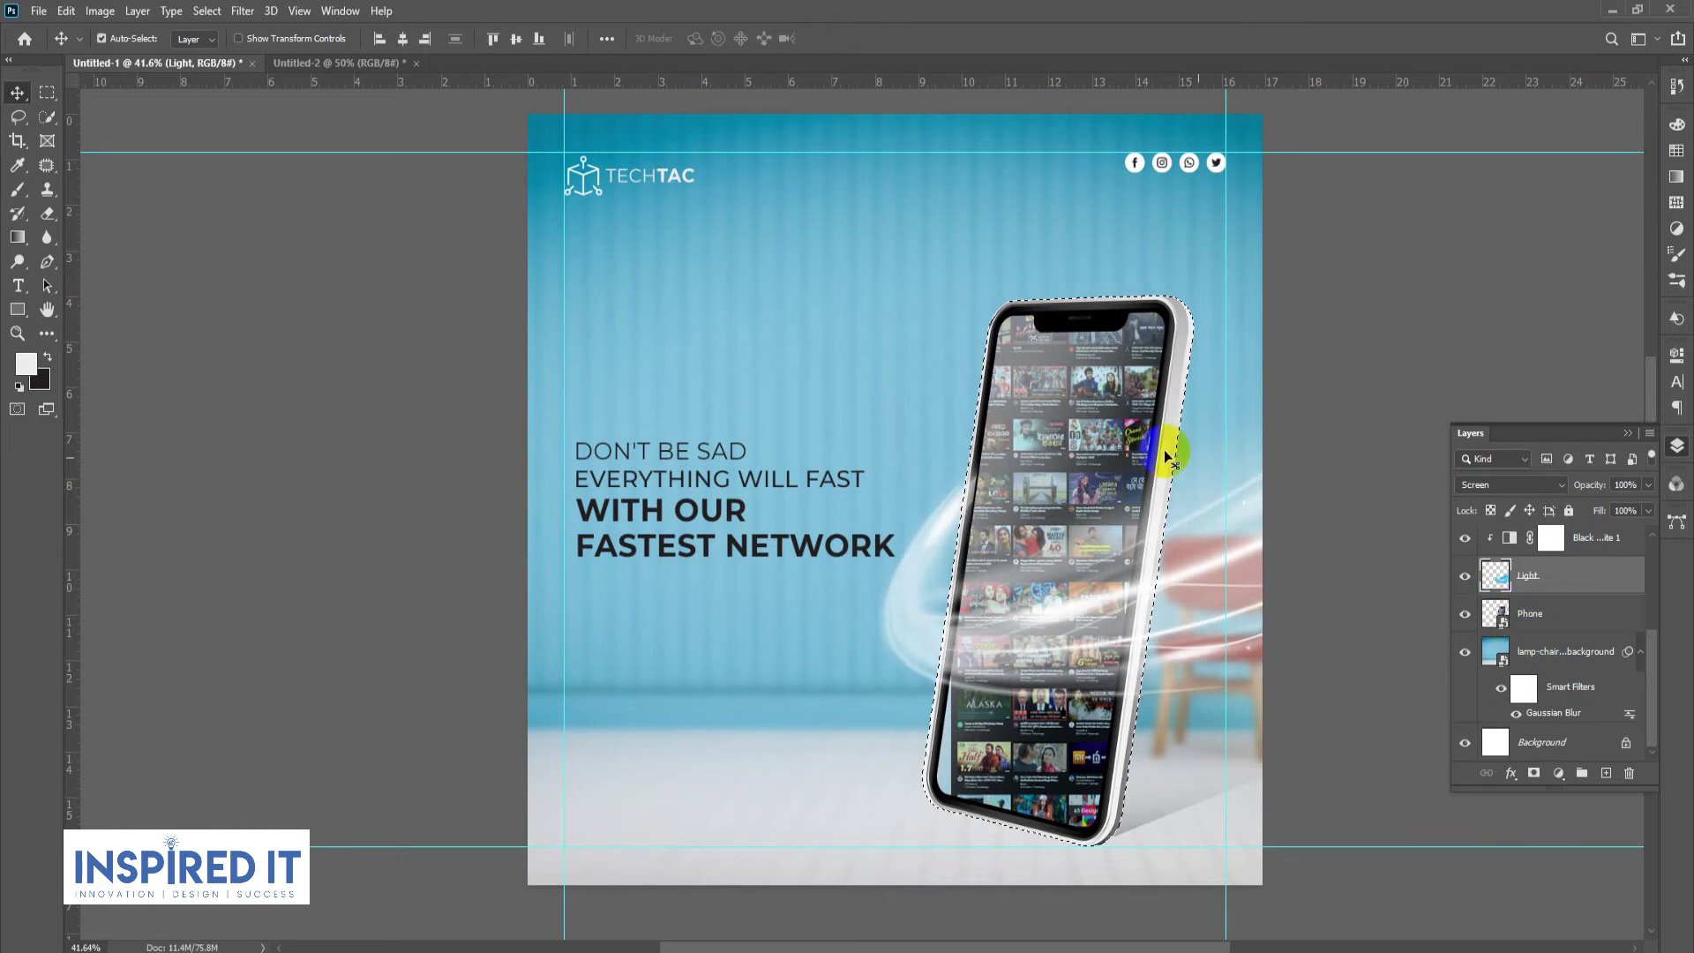
{"action": "left_click", "coordinate": [50, 214]}
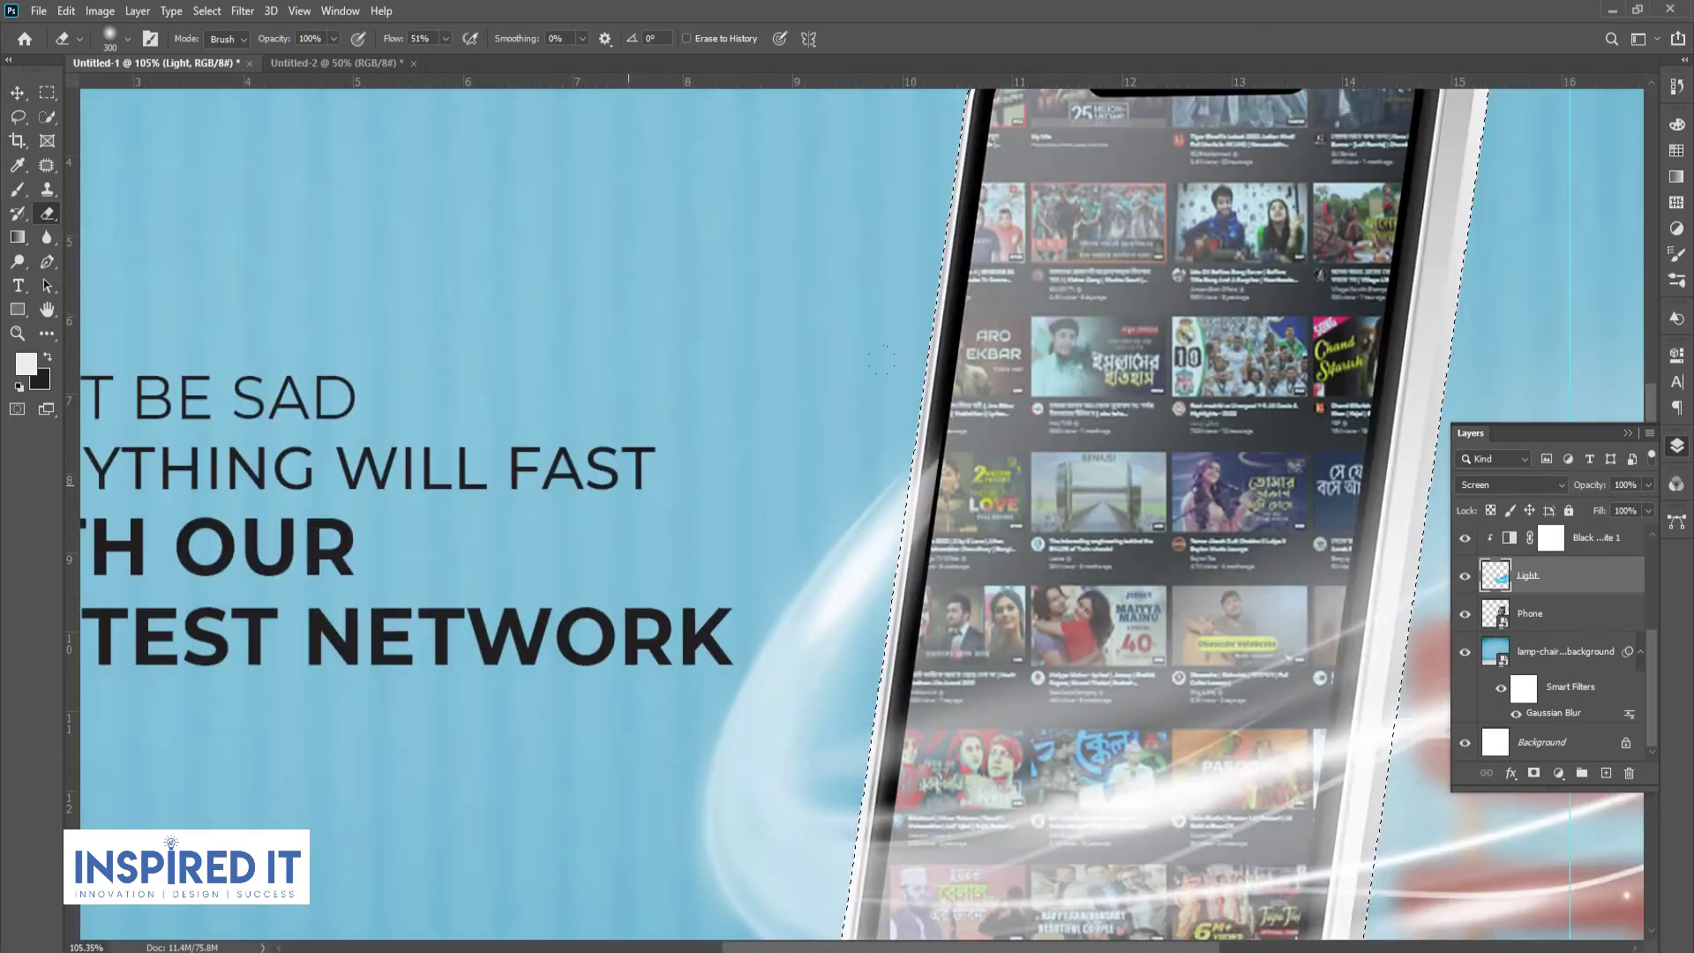
{"action": "scroll", "coordinate": [993, 488], "scroll_direction": "up", "scroll_amount": 8}
{"action": "left_click_drag", "start_coordinate": [996, 445], "coordinate": [935, 529]}
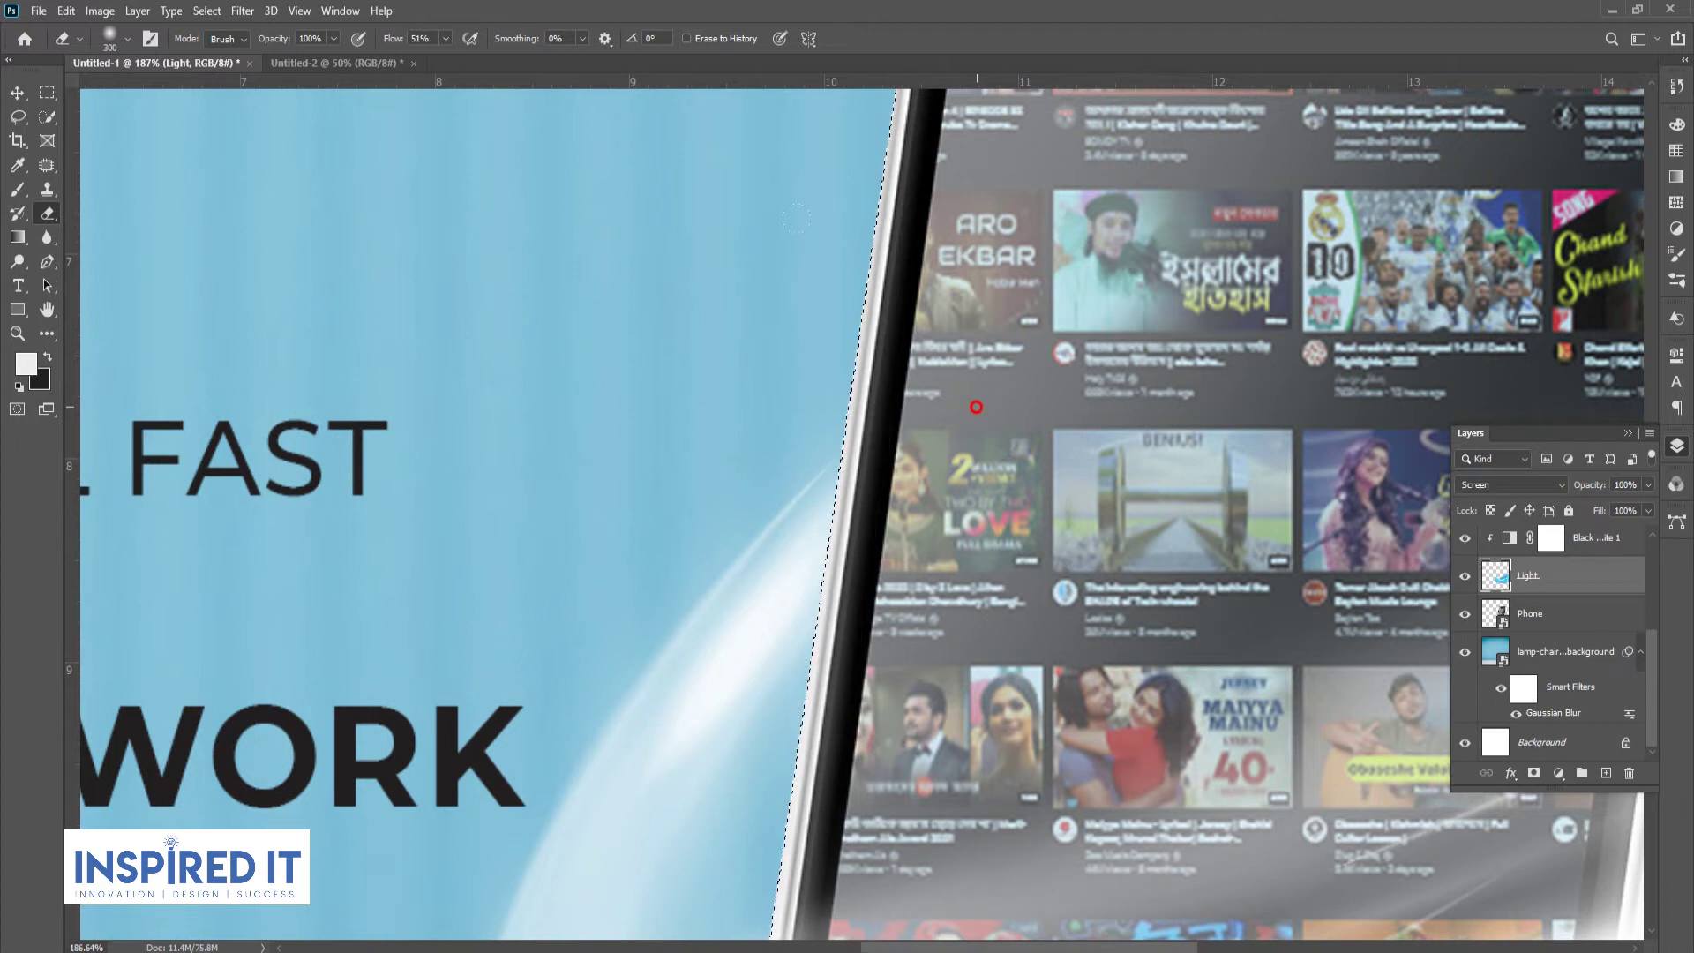
{"action": "key", "text": "ctrl+d"}
{"action": "left_click", "coordinate": [16, 93]}
{"action": "scroll", "coordinate": [750, 417], "scroll_direction": "down", "scroll_amount": 10}
{"action": "left_click", "coordinate": [1535, 470]}
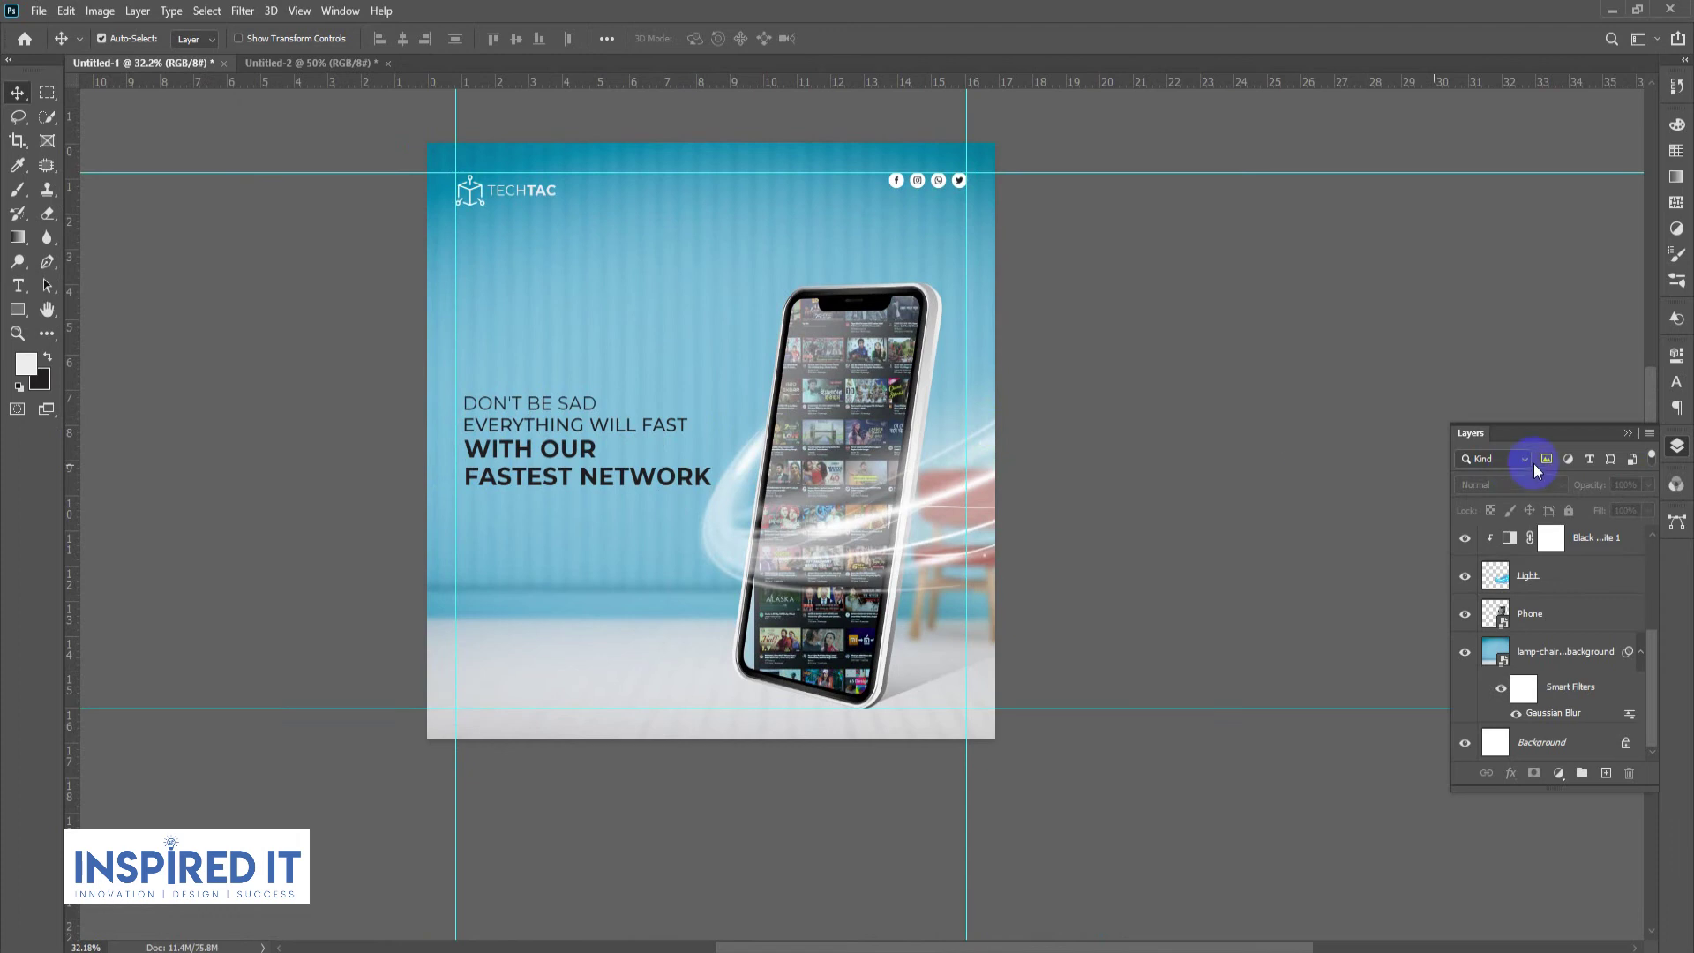
{"action": "left_click", "coordinate": [1674, 455]}
Copy the CALL US lines from the Notepad ad notes.
{"action": "scroll", "coordinate": [1299, 513], "scroll_direction": "up", "scroll_amount": 2}
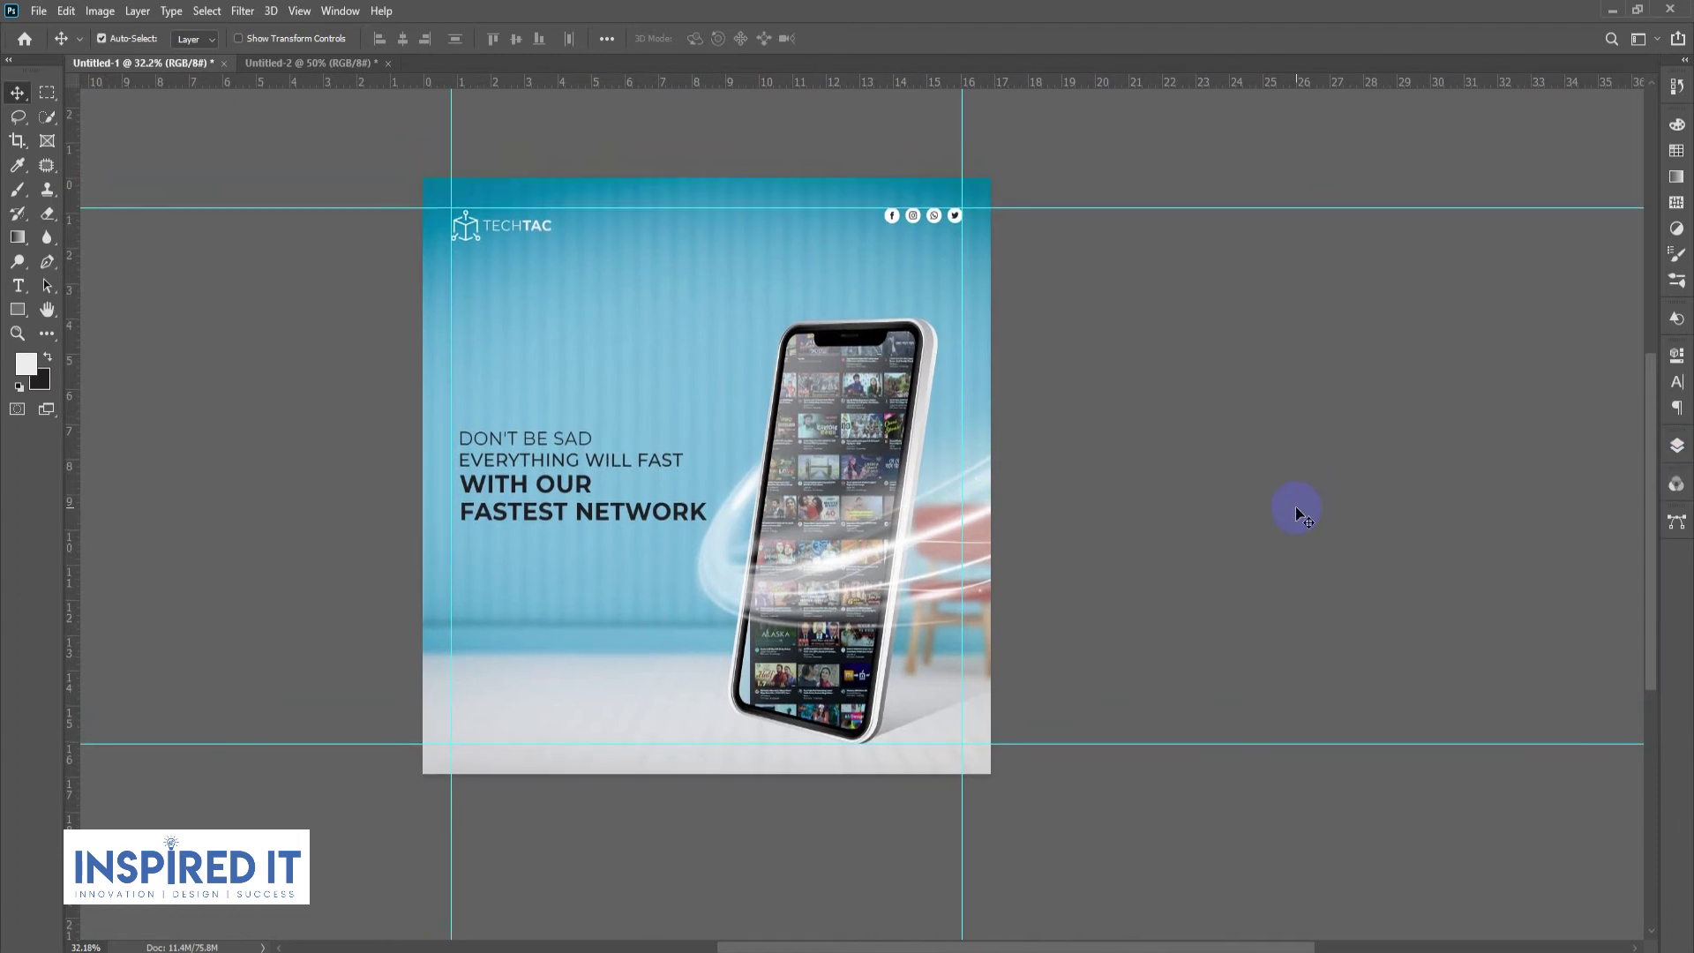
{"action": "key", "text": "alt+Tab"}
{"action": "left_click_drag", "start_coordinate": [1202, 423], "coordinate": [1098, 340]}
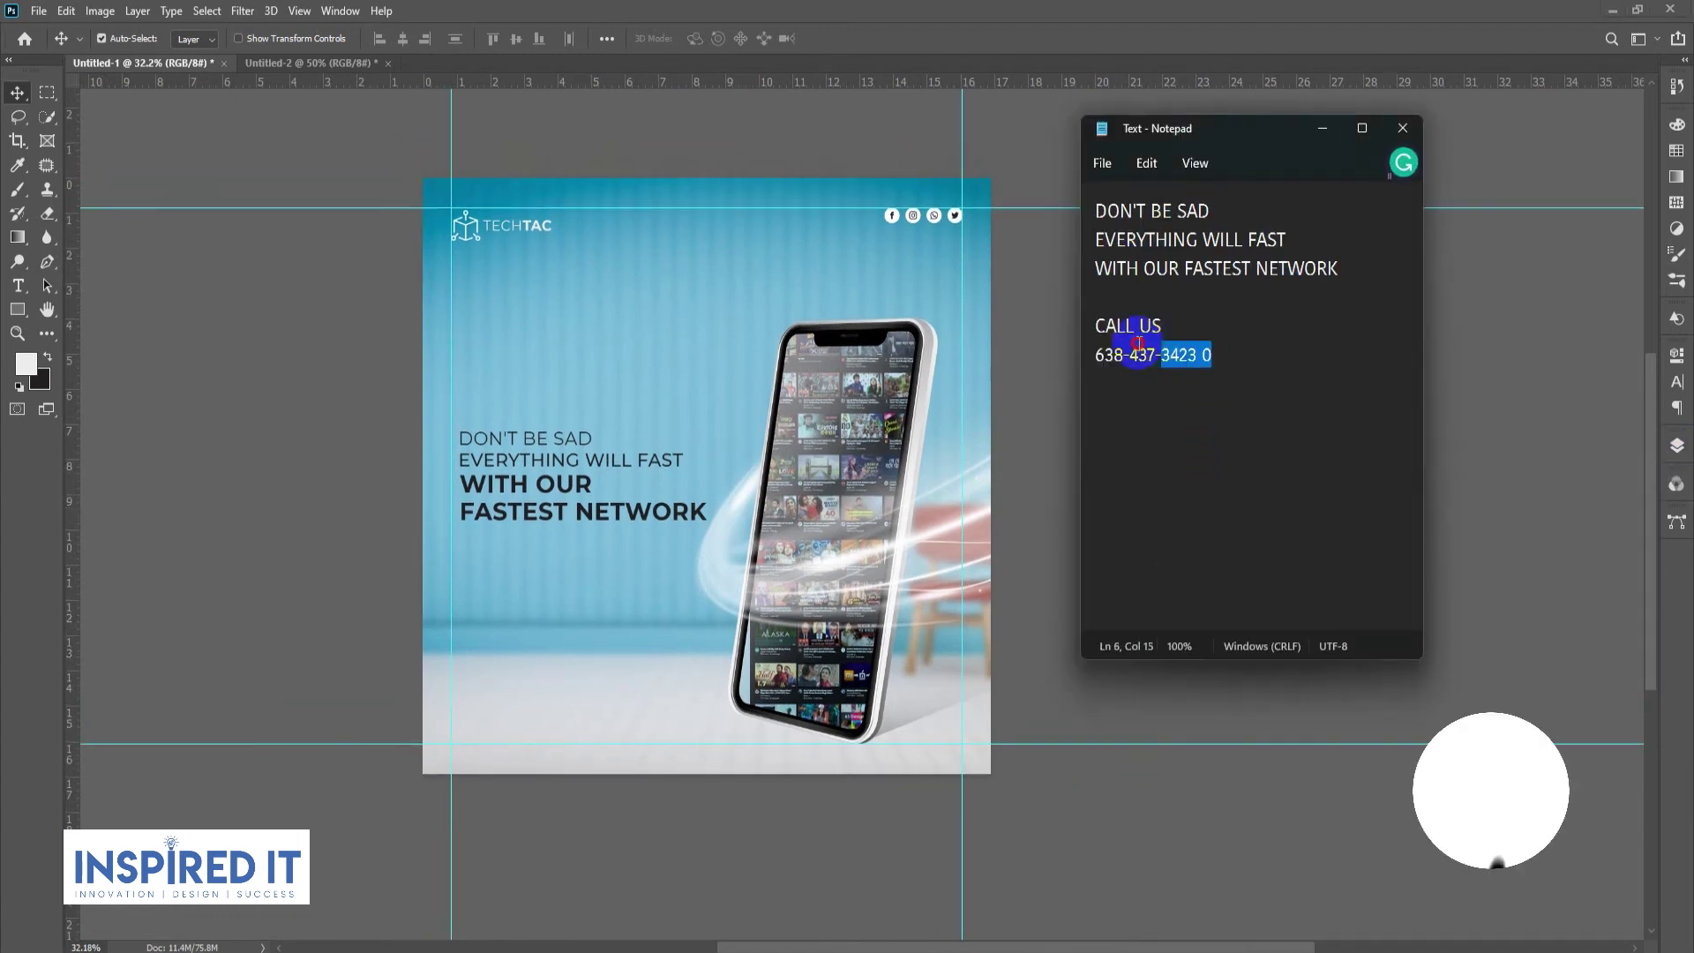
{"action": "left_click", "coordinate": [1323, 128]}
Duplicate the bold tagline line and change its text to CALL US plus the contact phone number.
{"action": "scroll", "coordinate": [592, 528], "scroll_direction": "up", "scroll_amount": 2}
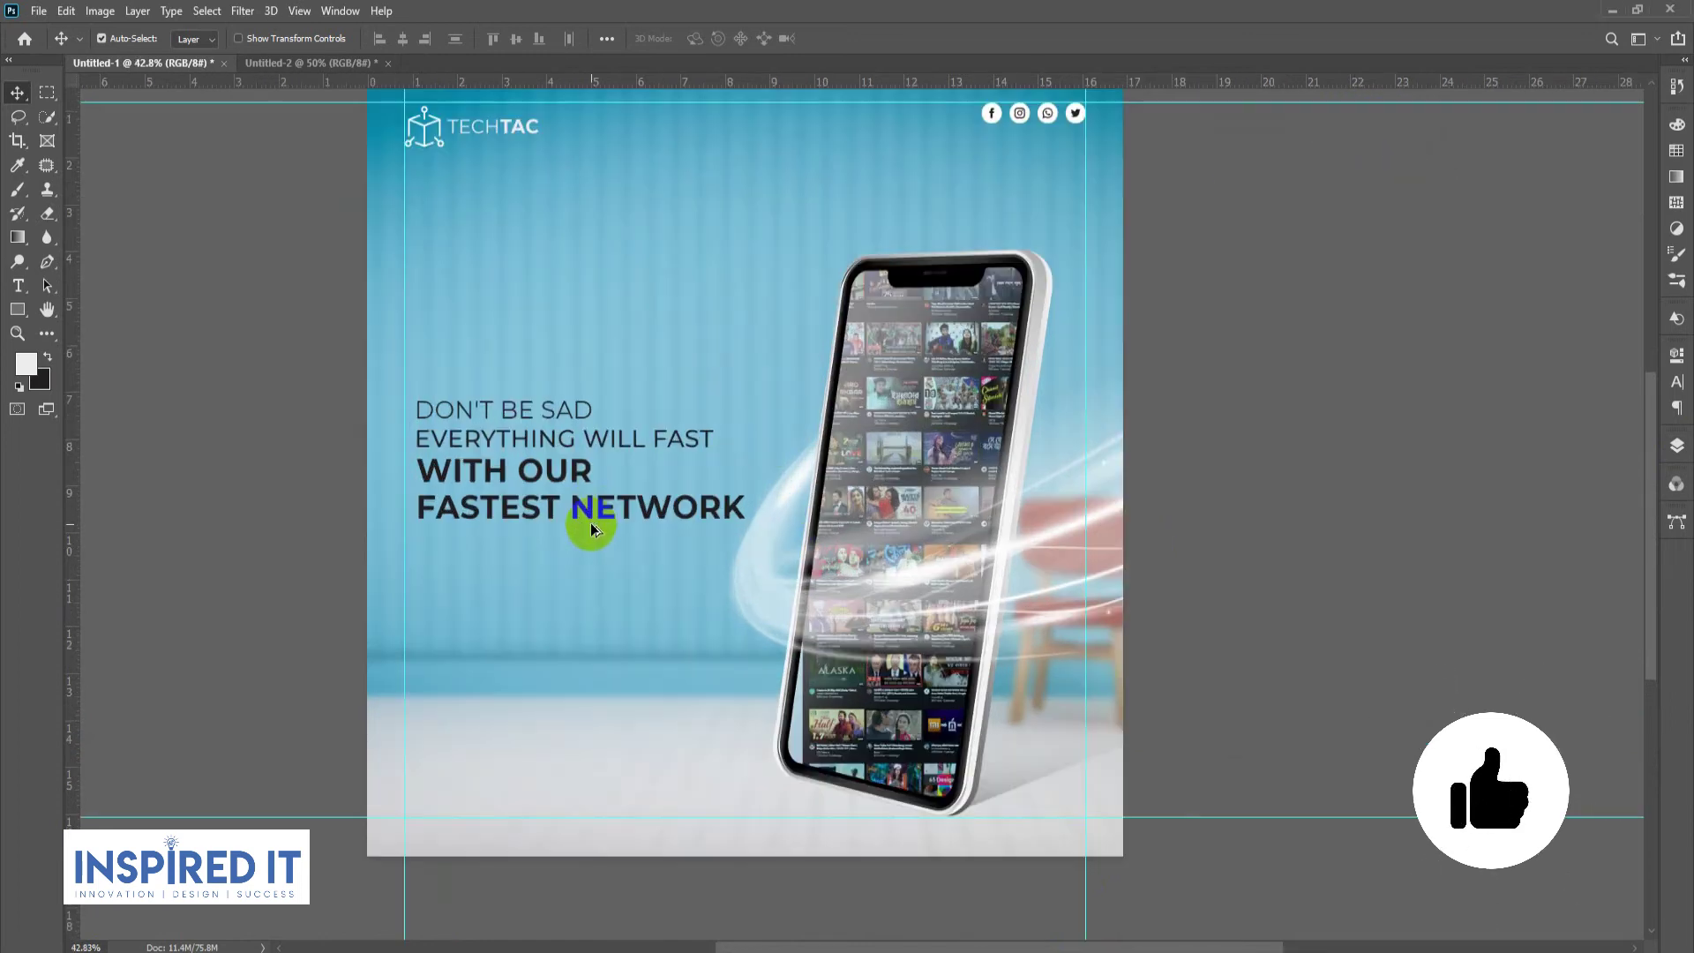
{"action": "mouse_move", "coordinate": [603, 517]}
{"action": "left_mouse_down"}
{"action": "mouse_move", "coordinate": [618, 768]}
{"action": "mouse_move", "coordinate": [579, 796]}
{"action": "left_mouse_up"}
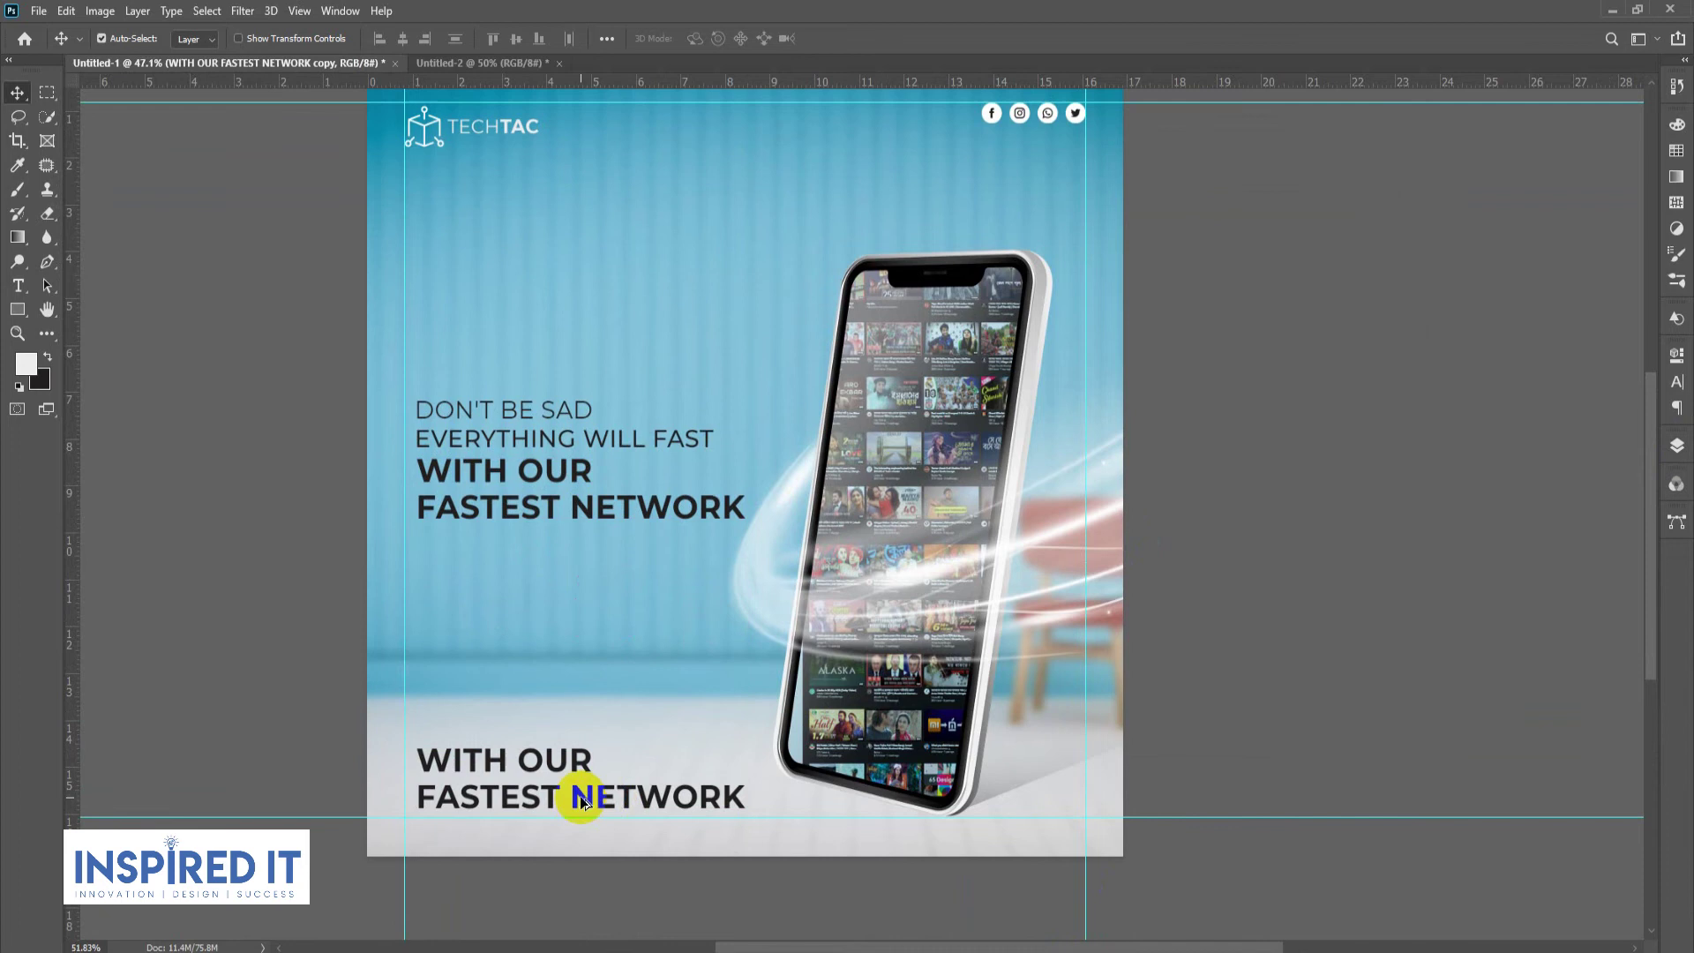
{"action": "scroll", "coordinate": [579, 796], "scroll_direction": "up", "scroll_amount": 2}
{"action": "double_click", "coordinate": [583, 788]}
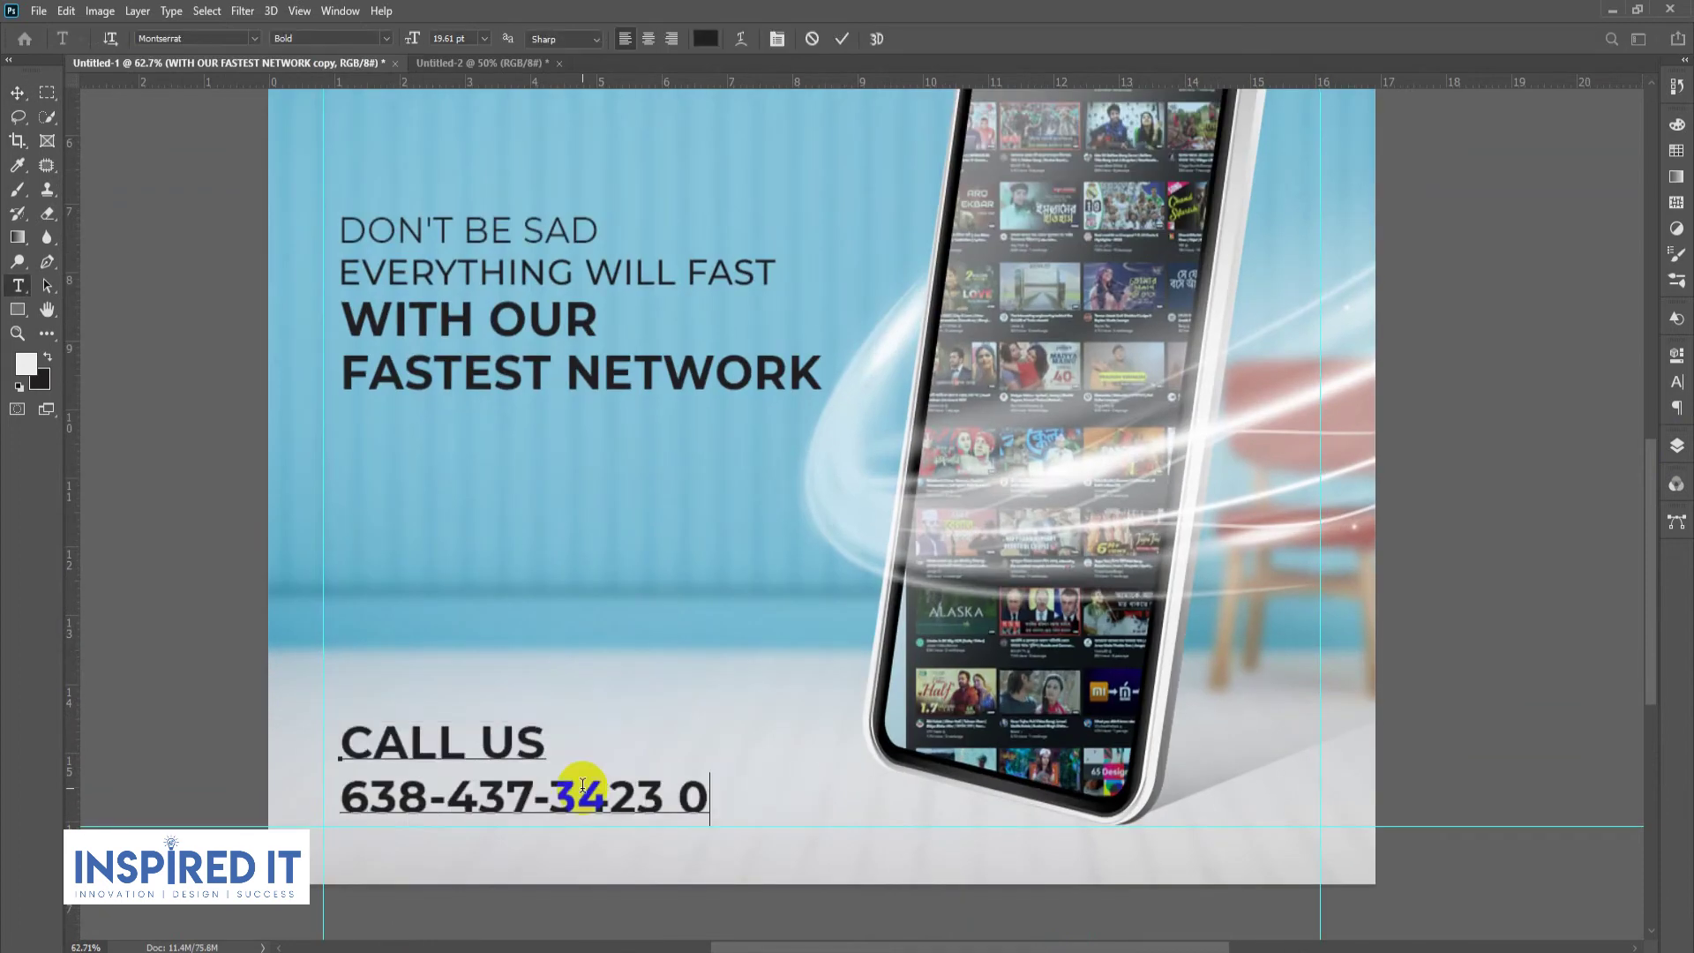
{"action": "left_click", "coordinate": [16, 94]}
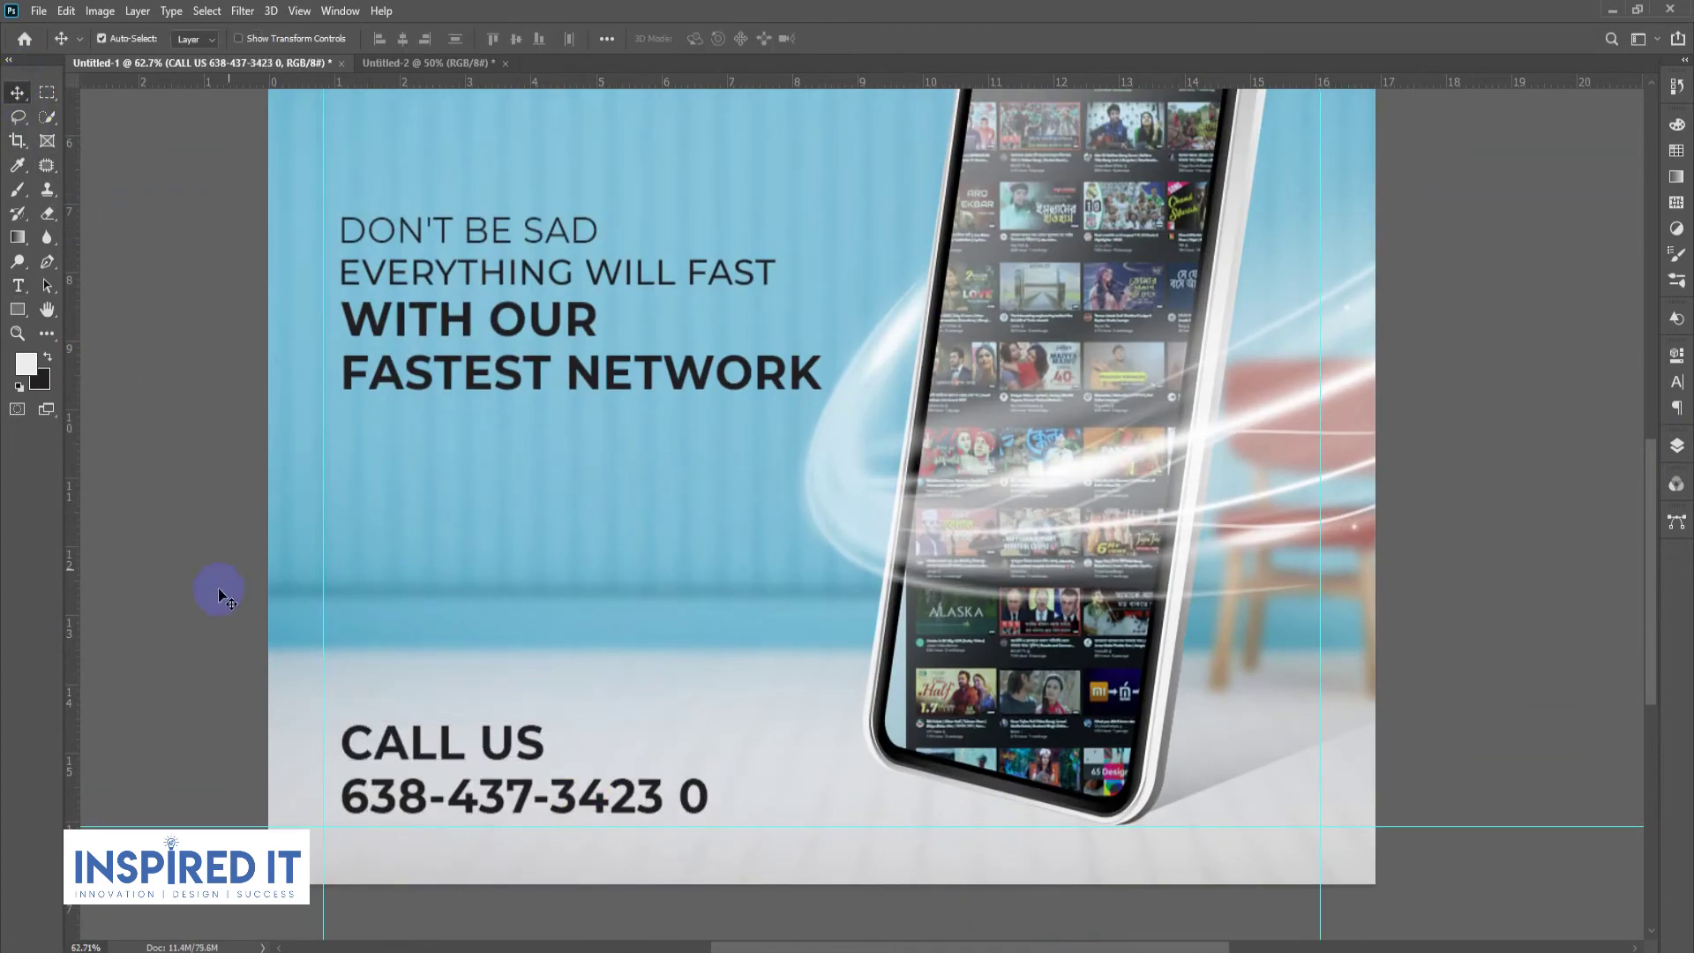
Move the CALL US line down and left toward the poster's bottom-left.
{"action": "scroll", "coordinate": [549, 693], "scroll_direction": "down", "scroll_amount": 2}
{"action": "scroll", "coordinate": [654, 671], "scroll_direction": "up", "scroll_amount": 2}
{"action": "scroll", "coordinate": [653, 670], "scroll_direction": "up", "scroll_amount": 2}
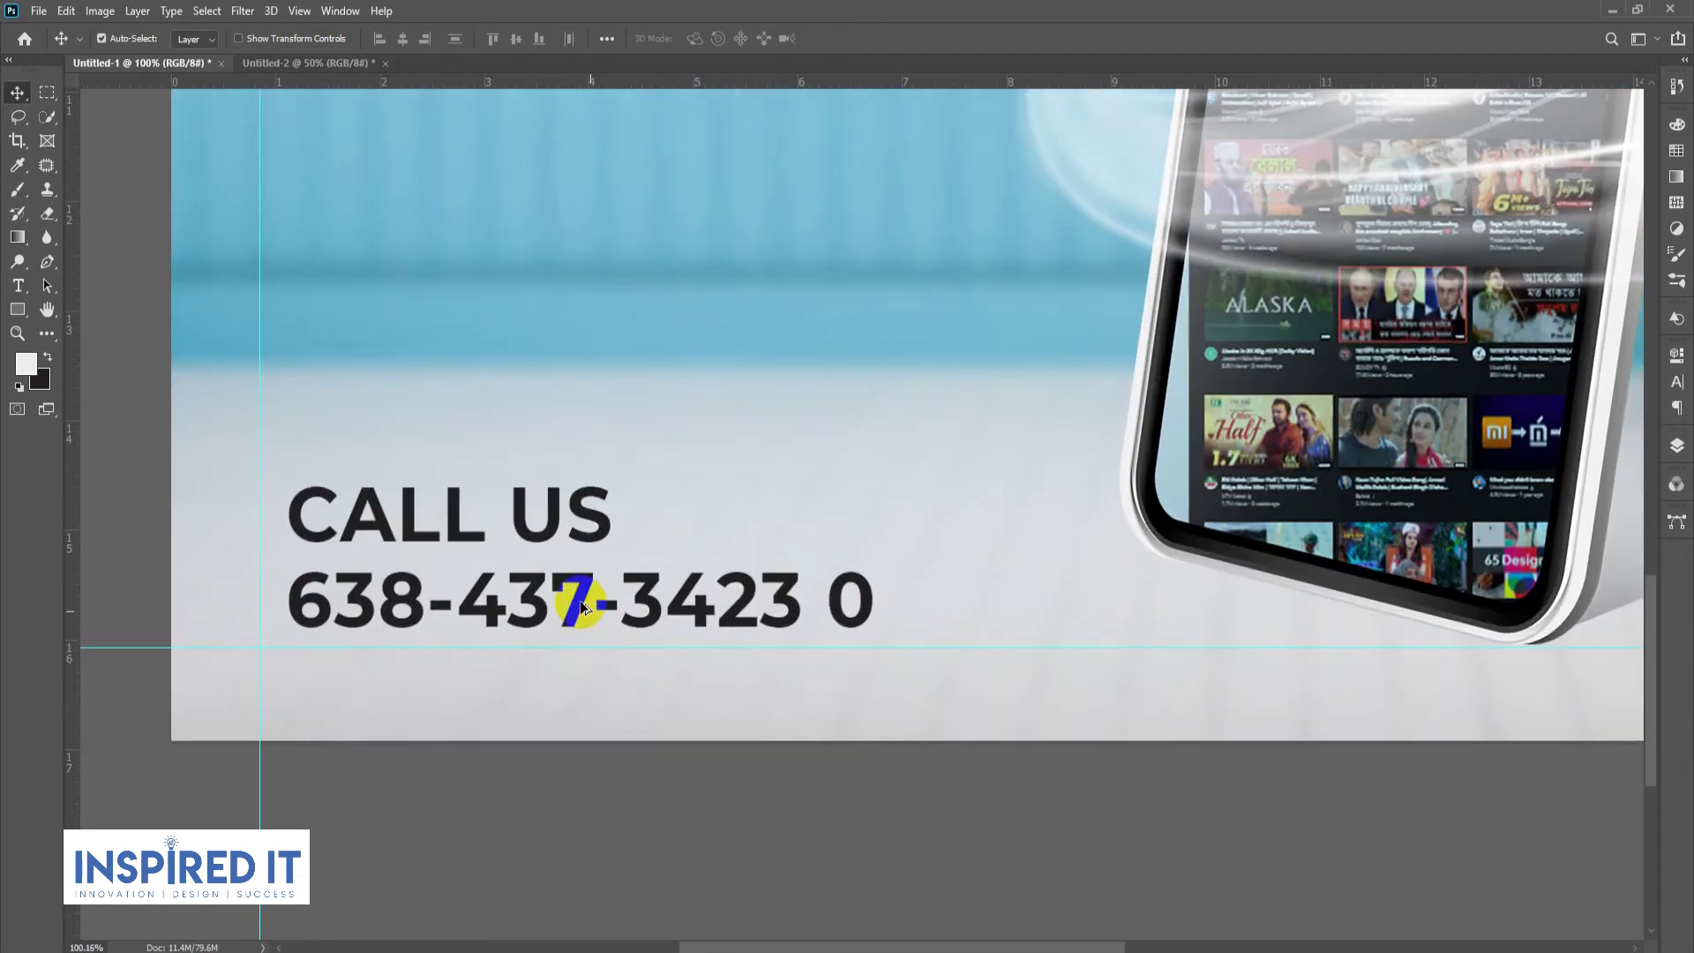
{"action": "left_click_drag", "start_coordinate": [575, 598], "coordinate": [545, 616]}
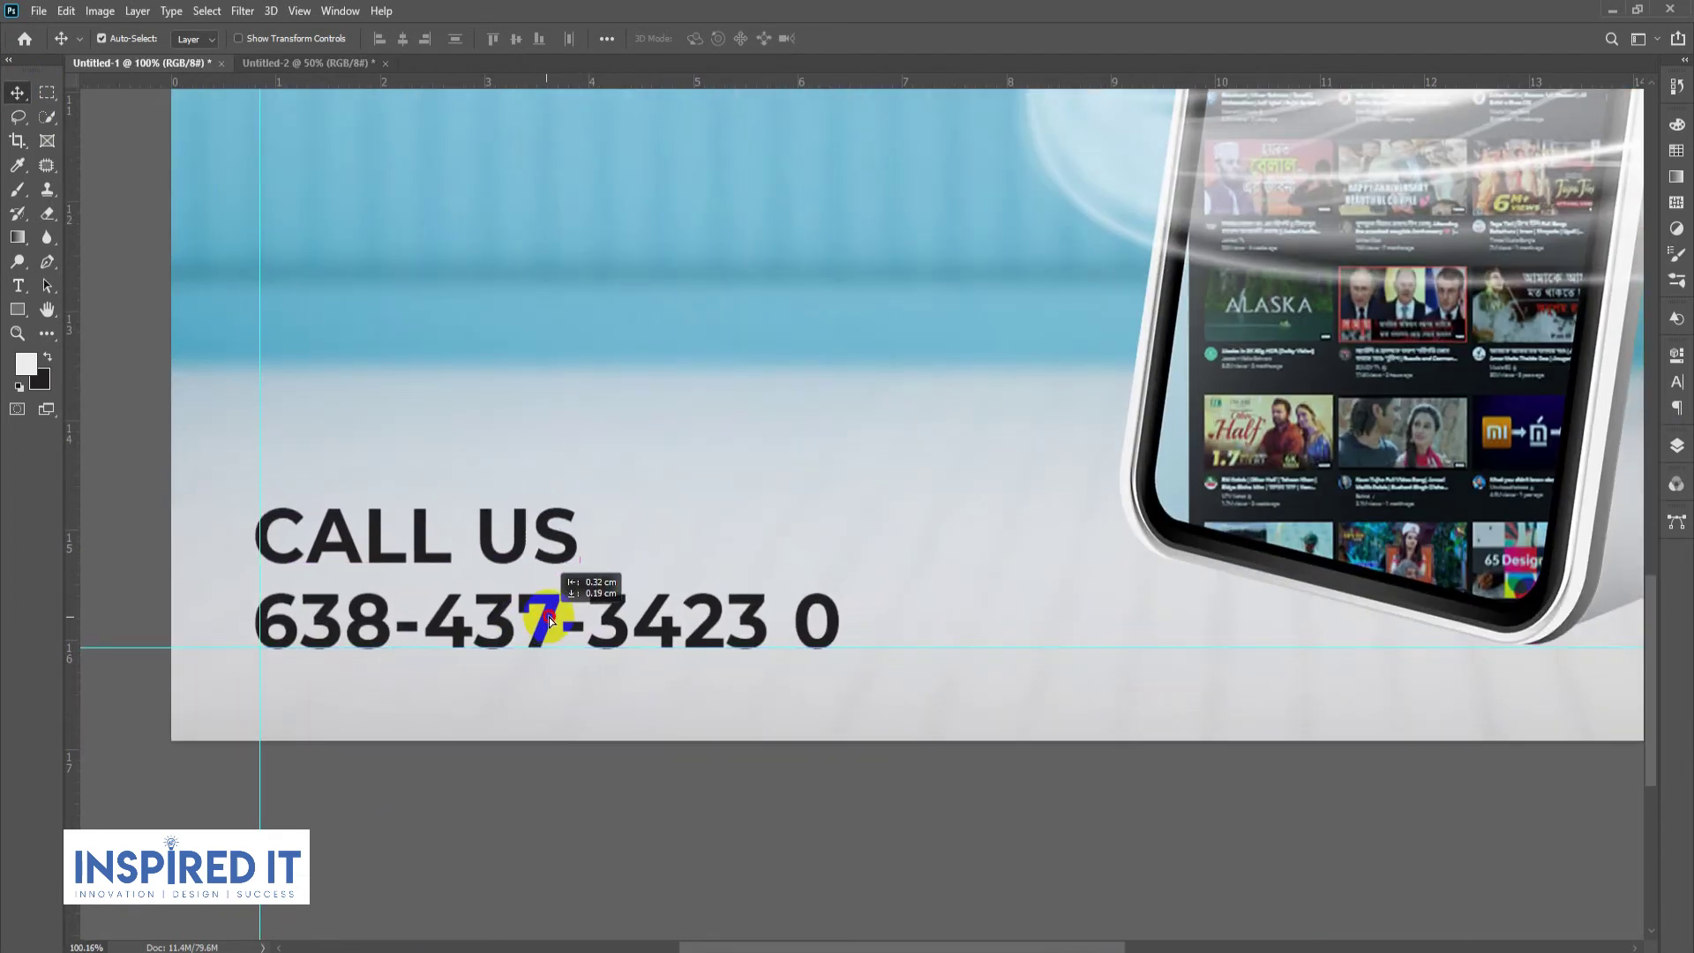
Change the words CALL US to the regular font weight.
{"action": "double_click", "coordinate": [561, 565]}
{"action": "left_click_drag", "start_coordinate": [584, 530], "coordinate": [258, 529]}
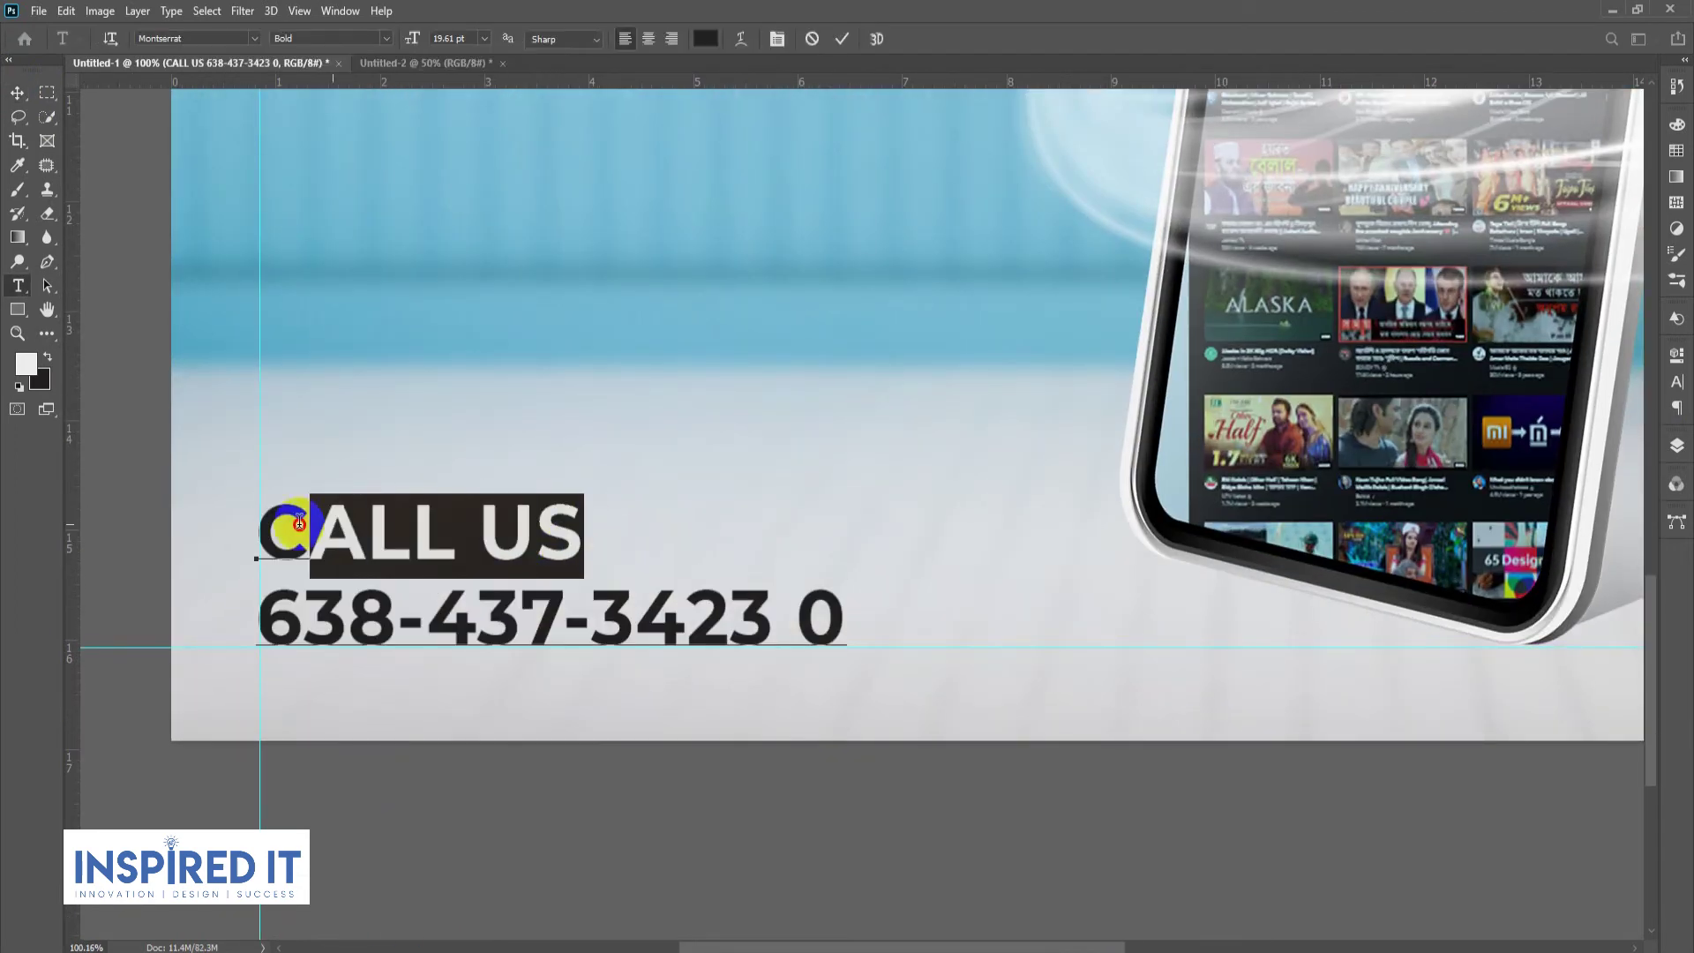
{"action": "left_click", "coordinate": [373, 42]}
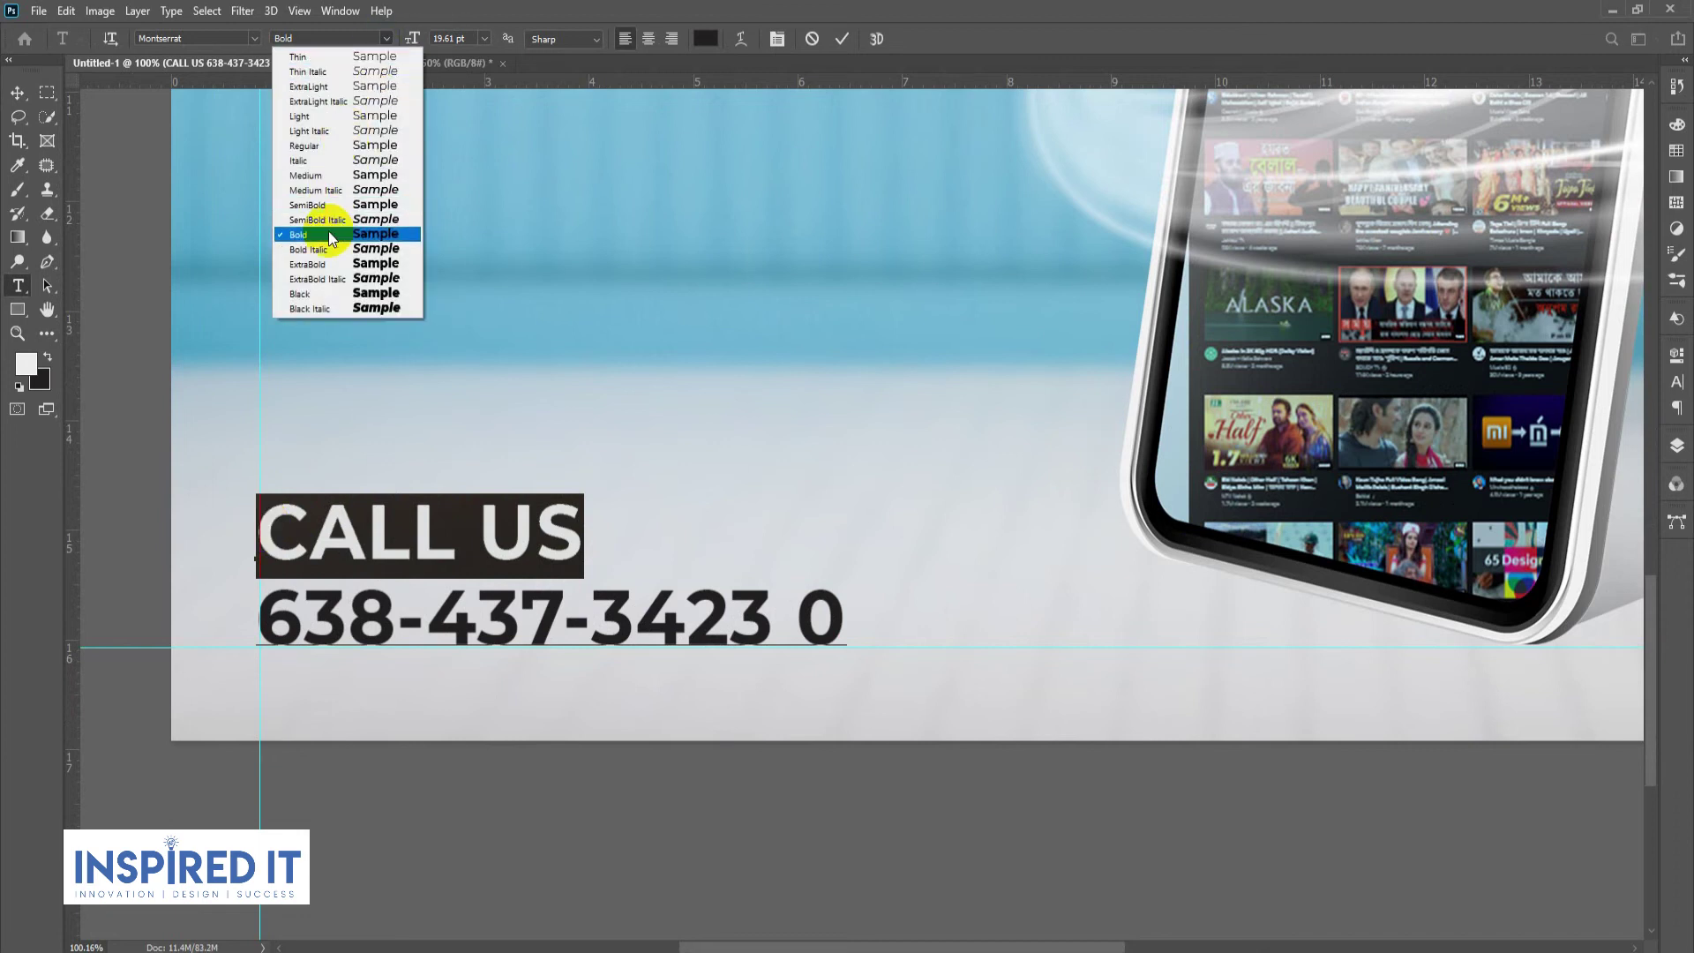
{"action": "left_click", "coordinate": [337, 146]}
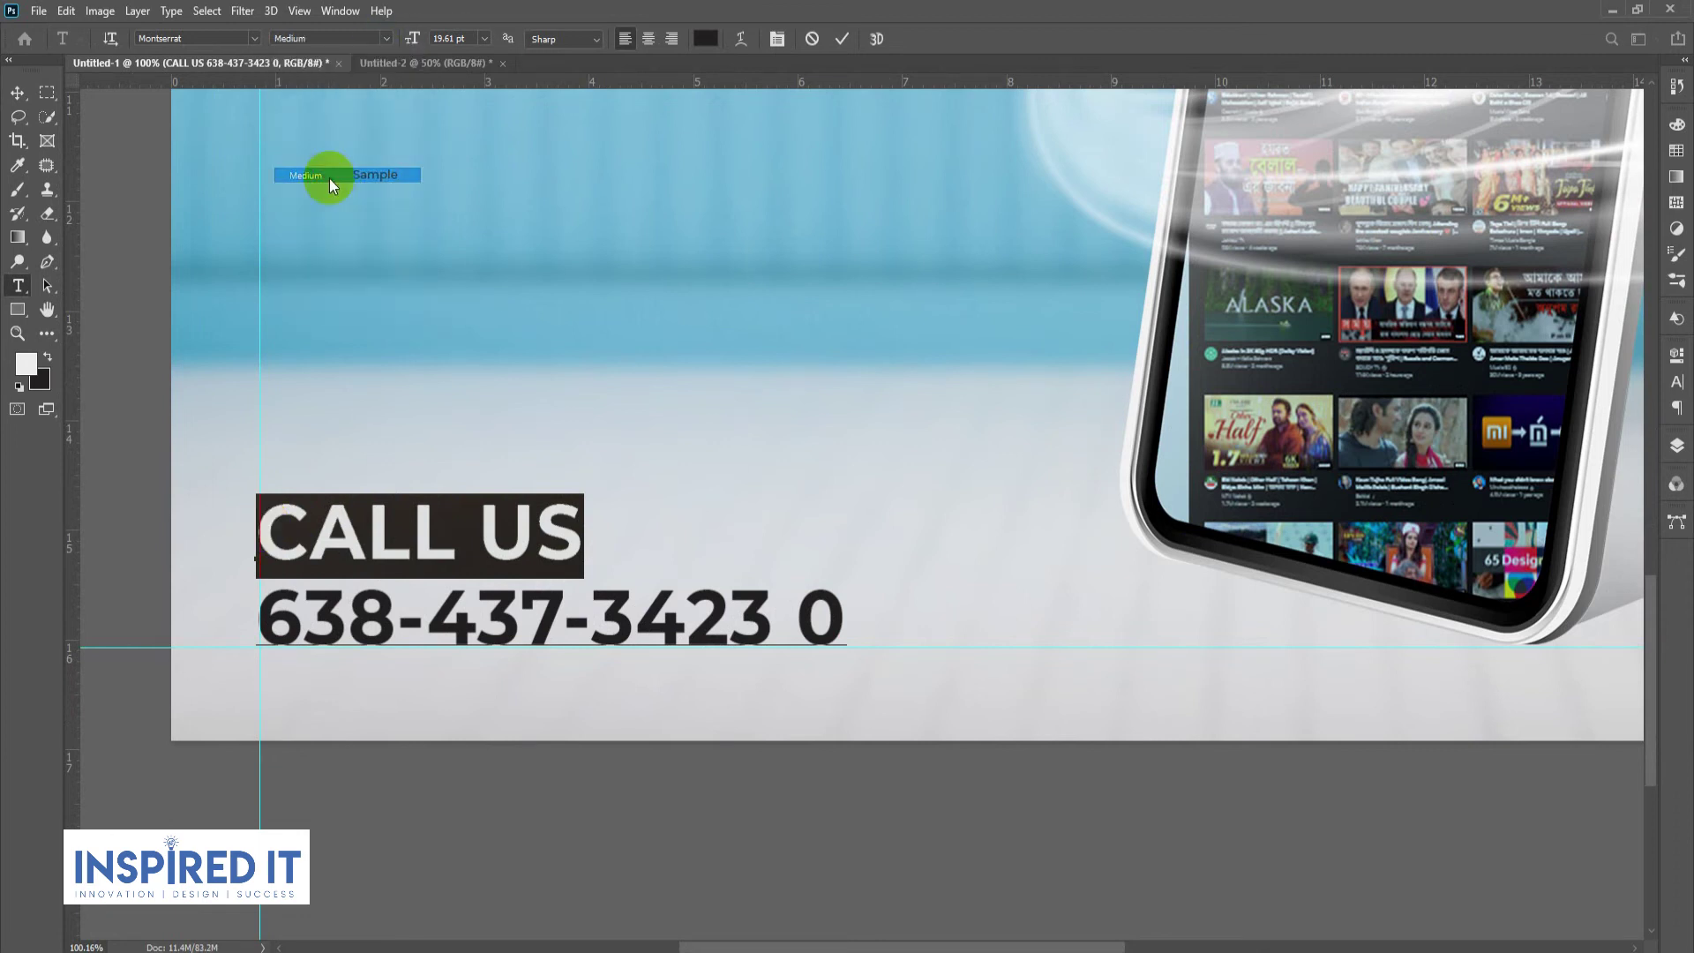
{"action": "left_click", "coordinate": [17, 92]}
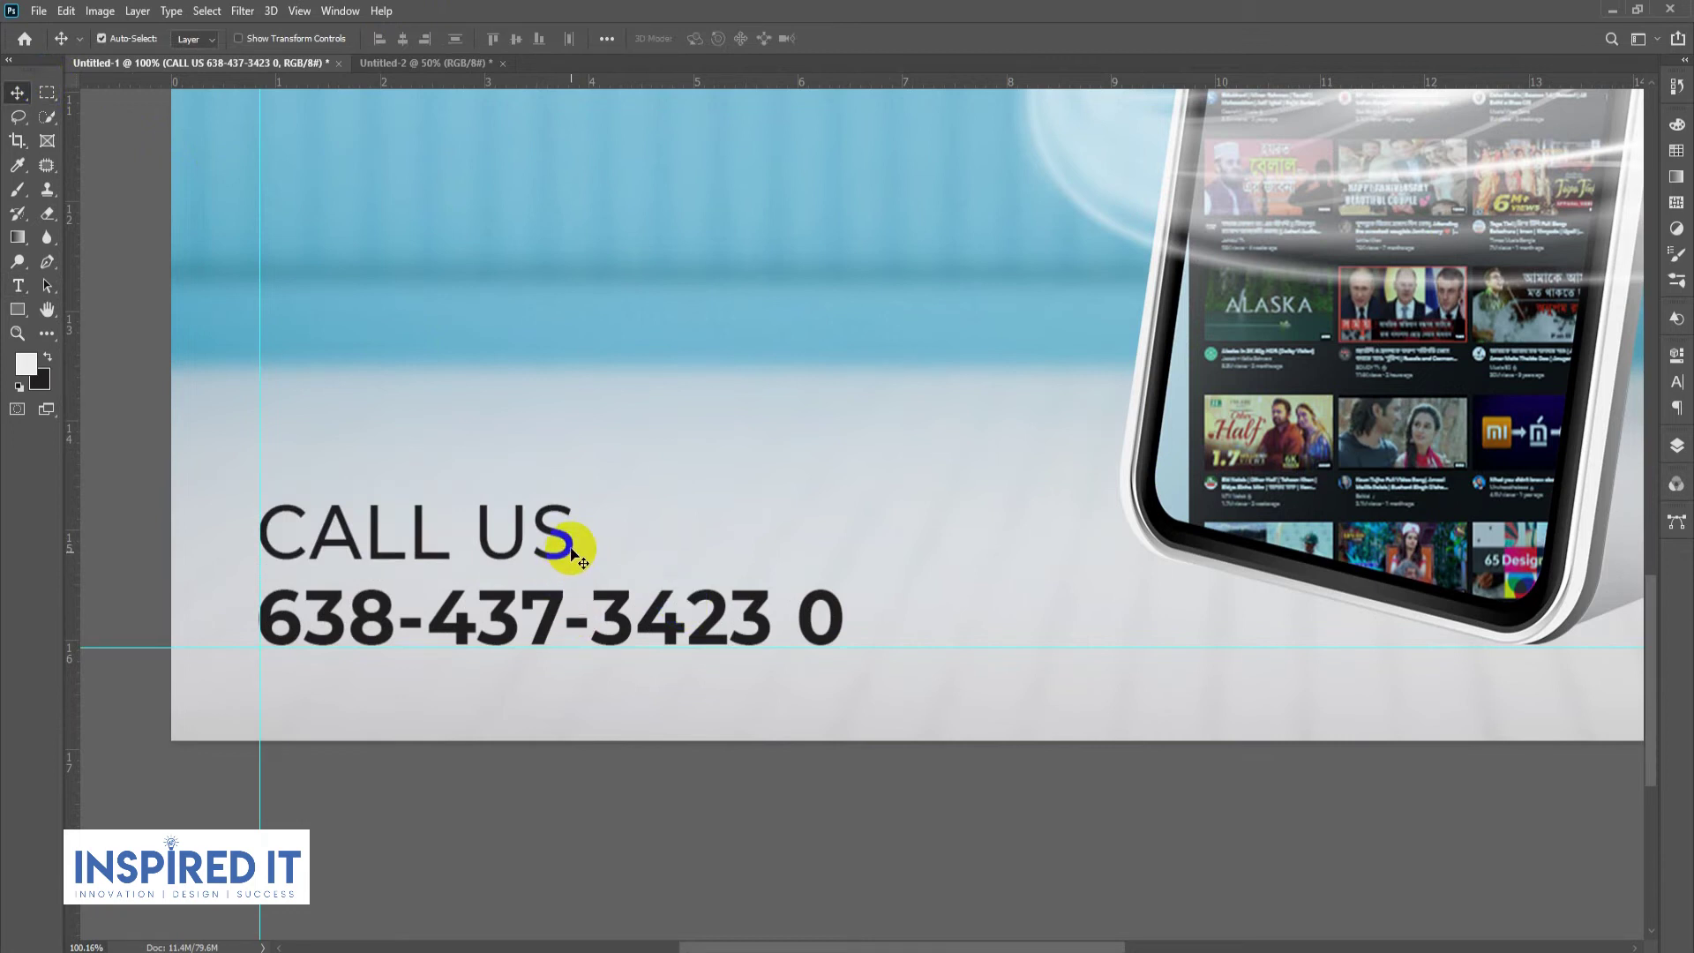
Shrink the CALL US text to about two-thirds and align it with the left guide.
{"action": "left_click_drag", "start_coordinate": [558, 615], "coordinate": [563, 615]}
{"action": "key", "text": "ctrl+t"}
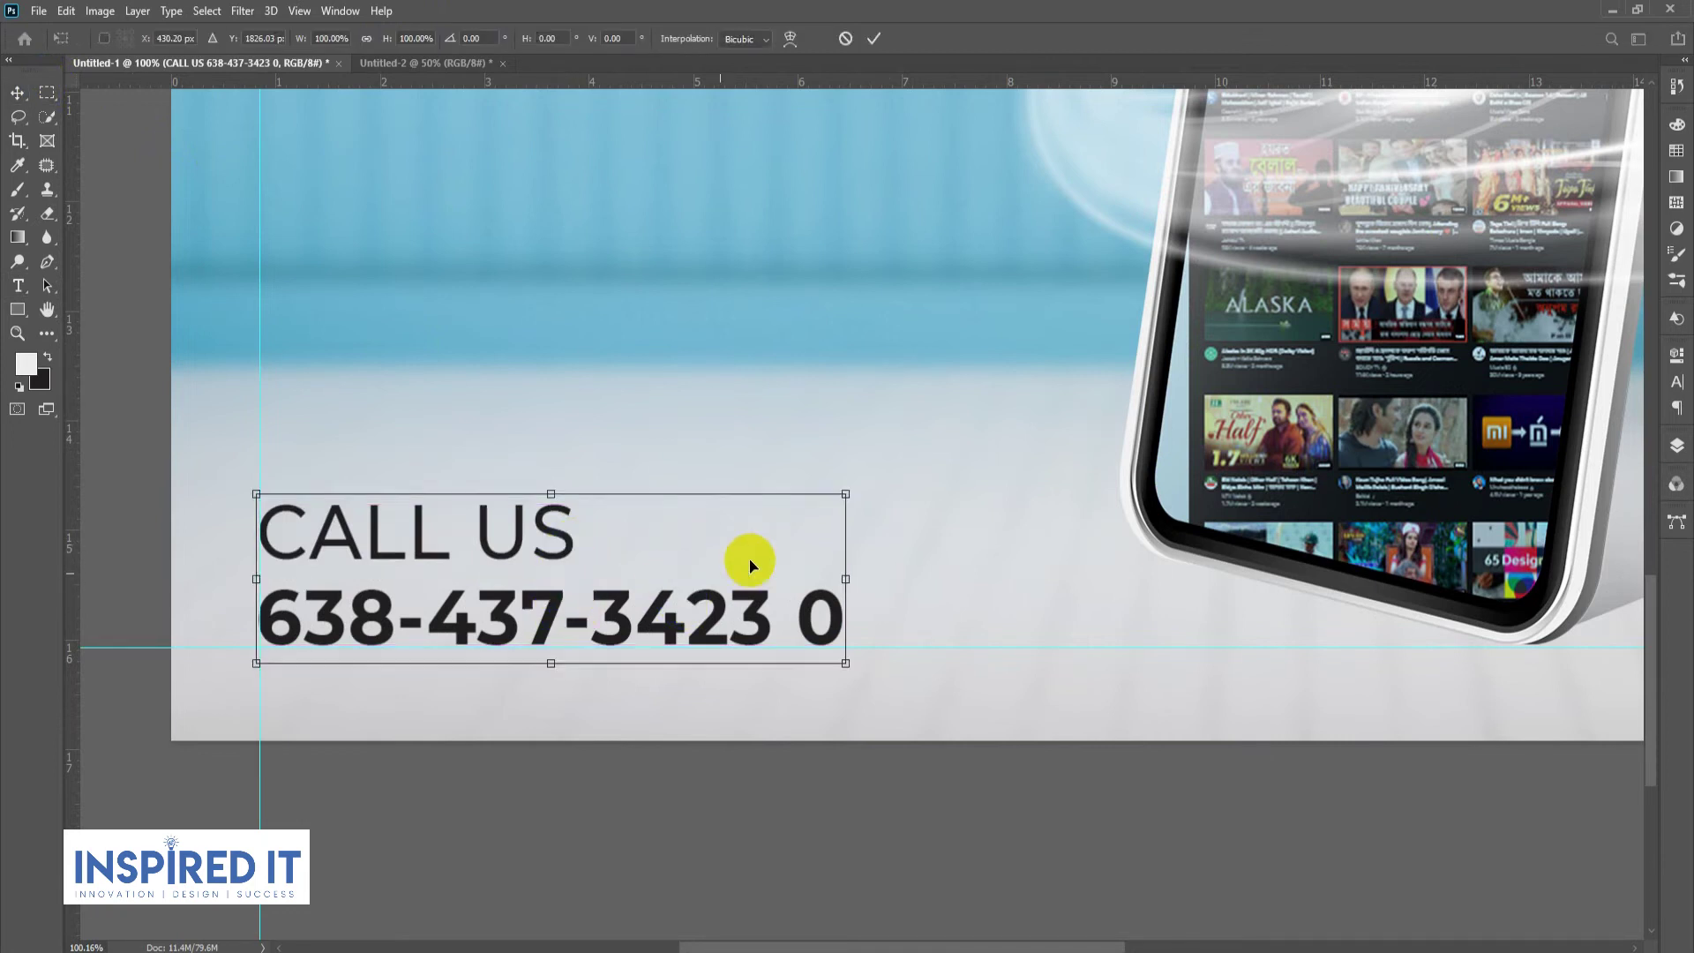
{"action": "left_click_drag", "start_coordinate": [838, 498], "coordinate": [750, 522]}
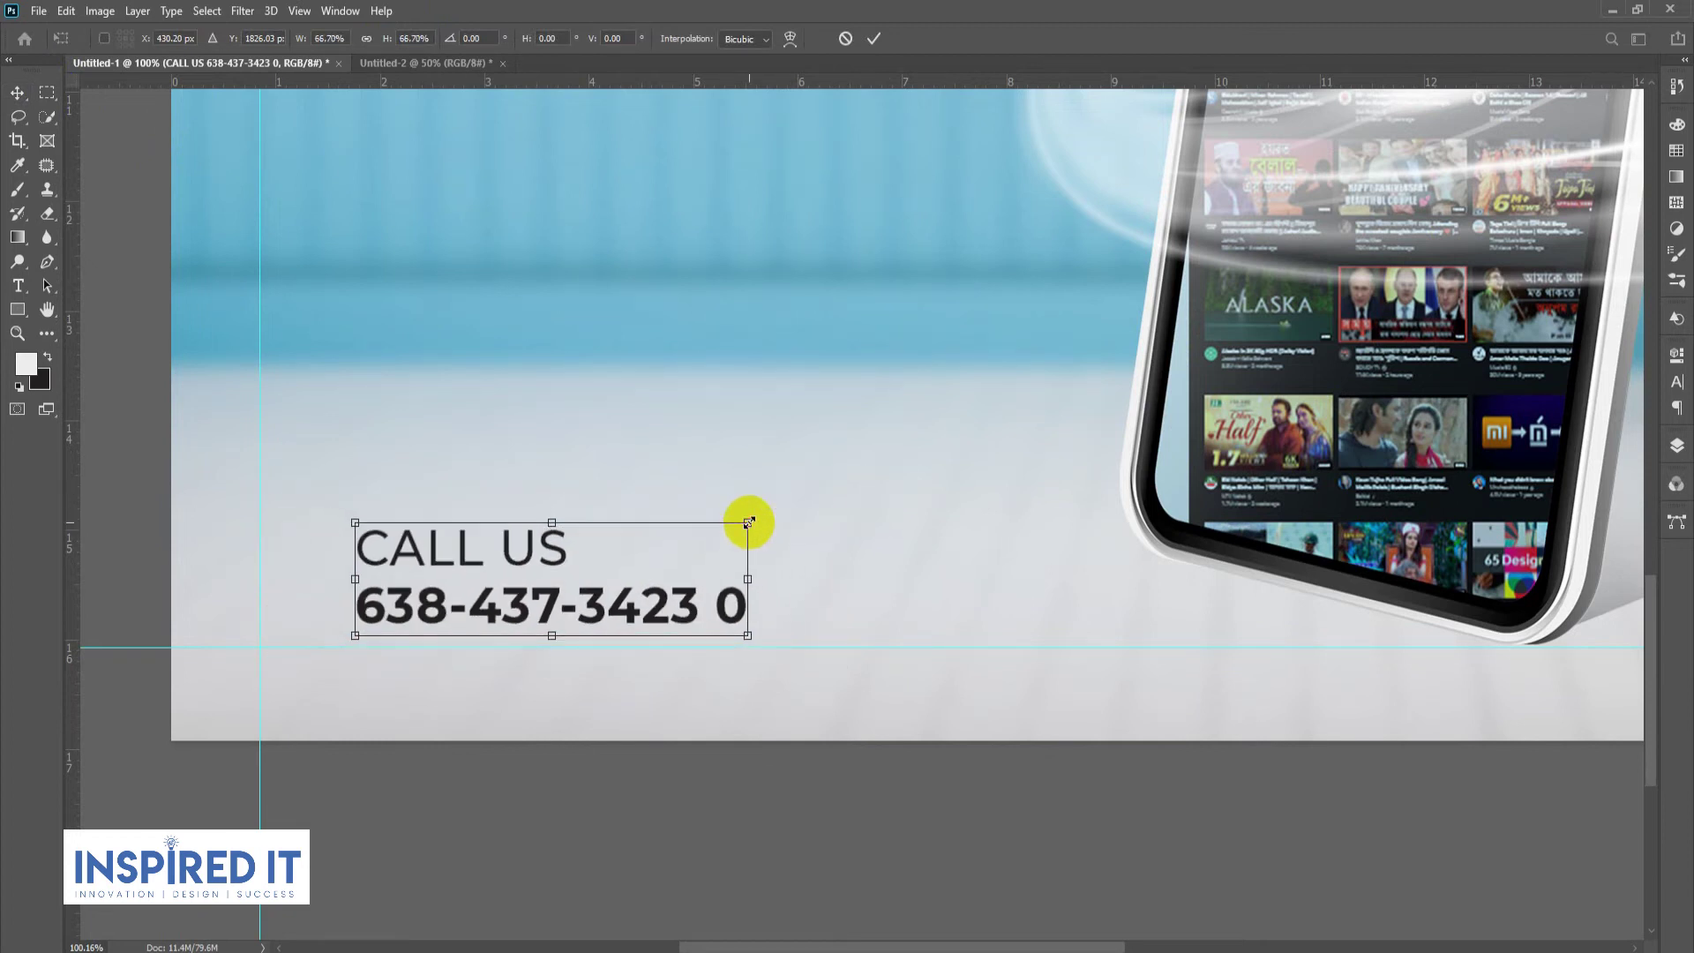
{"action": "key", "text": "Return"}
{"action": "left_click_drag", "start_coordinate": [593, 615], "coordinate": [500, 631]}
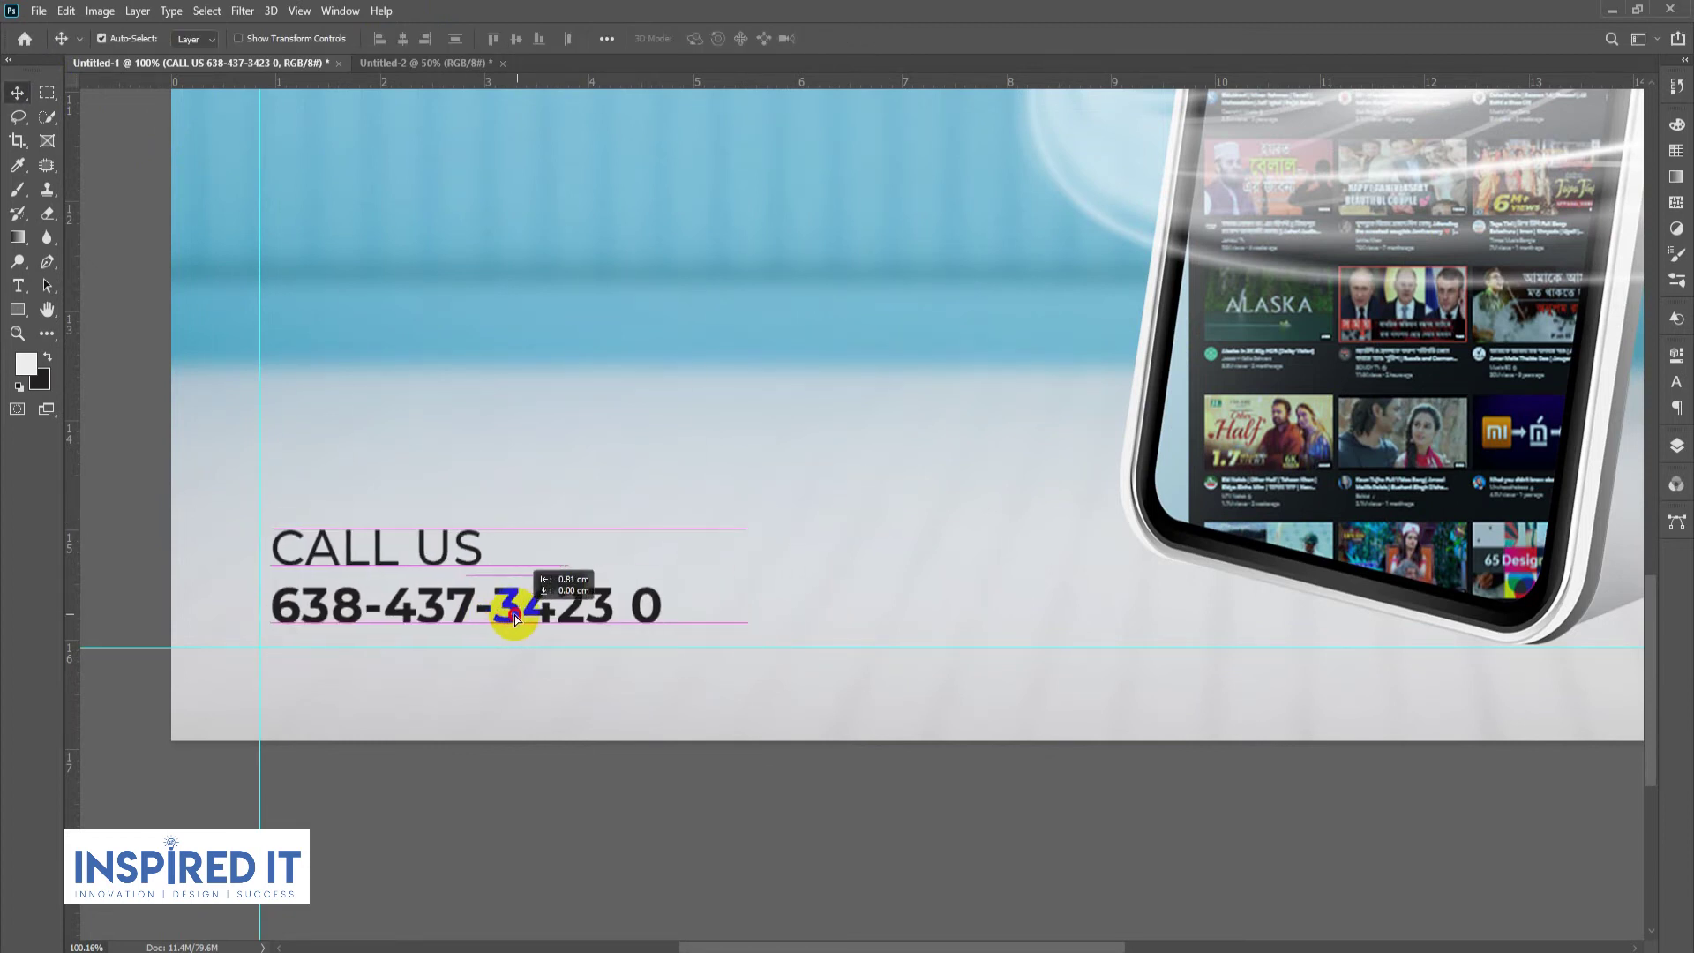
Check the headline against the guides and rearrange the CALL US layer around the TEXT group.
{"action": "scroll", "coordinate": [500, 631], "scroll_direction": "down", "scroll_amount": 5}
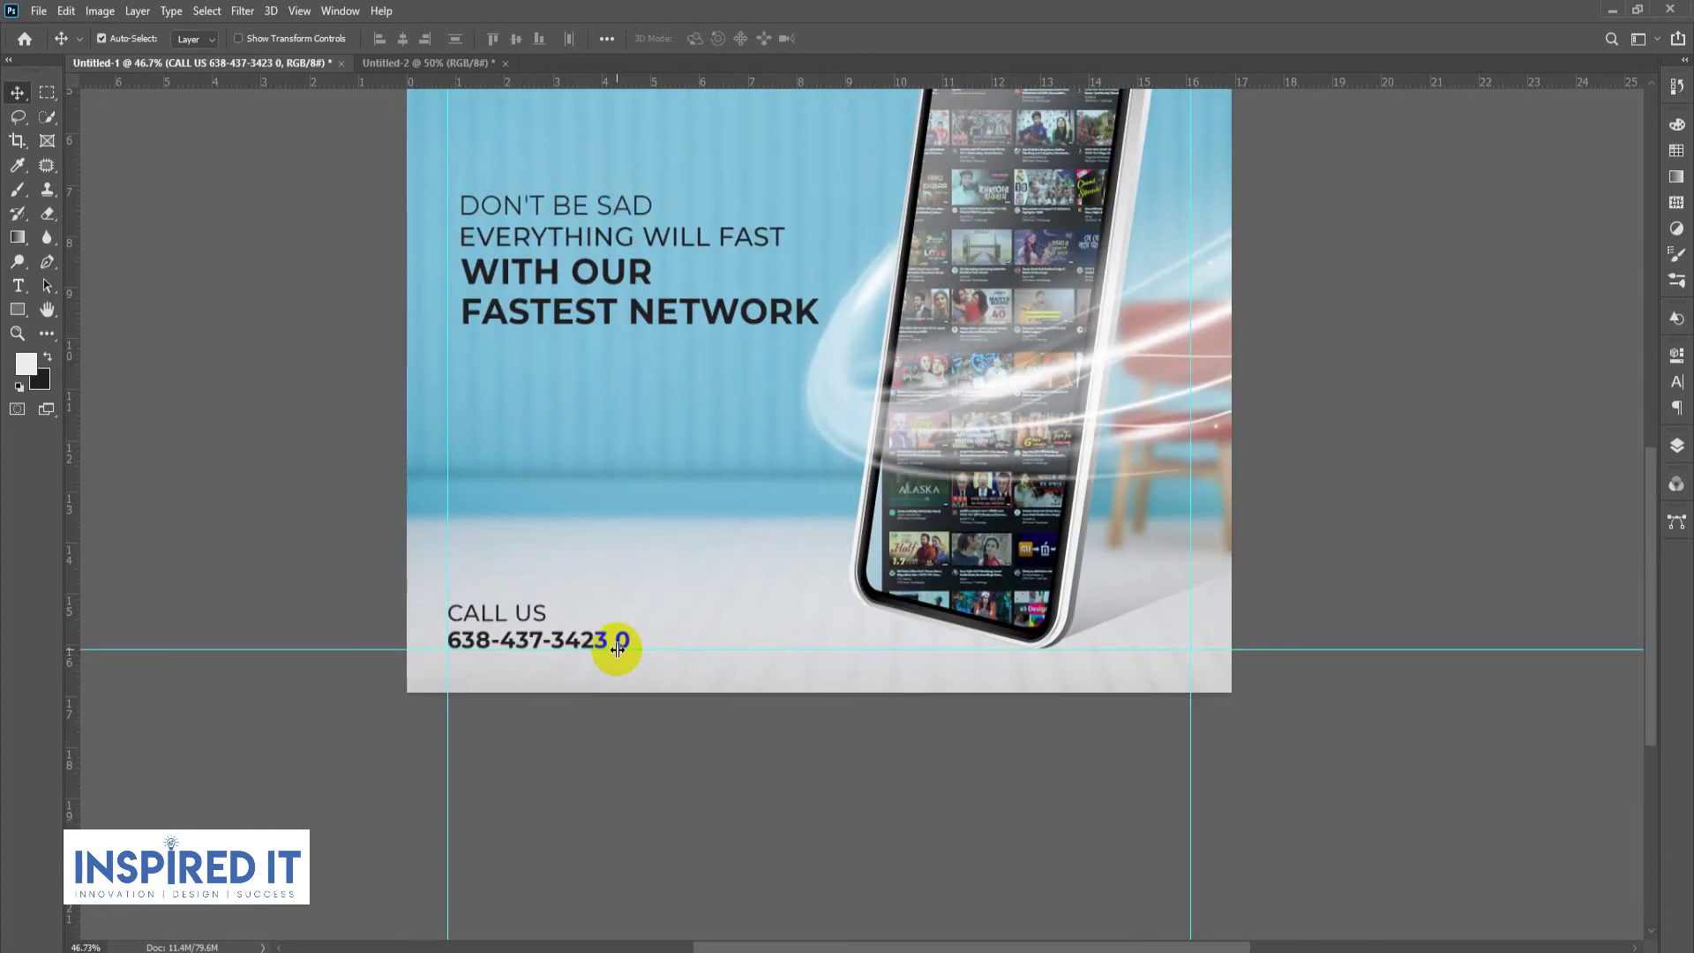
{"action": "scroll", "coordinate": [543, 403], "scroll_direction": "up", "scroll_amount": 3}
{"action": "scroll", "coordinate": [543, 403], "scroll_direction": "up", "scroll_amount": 2}
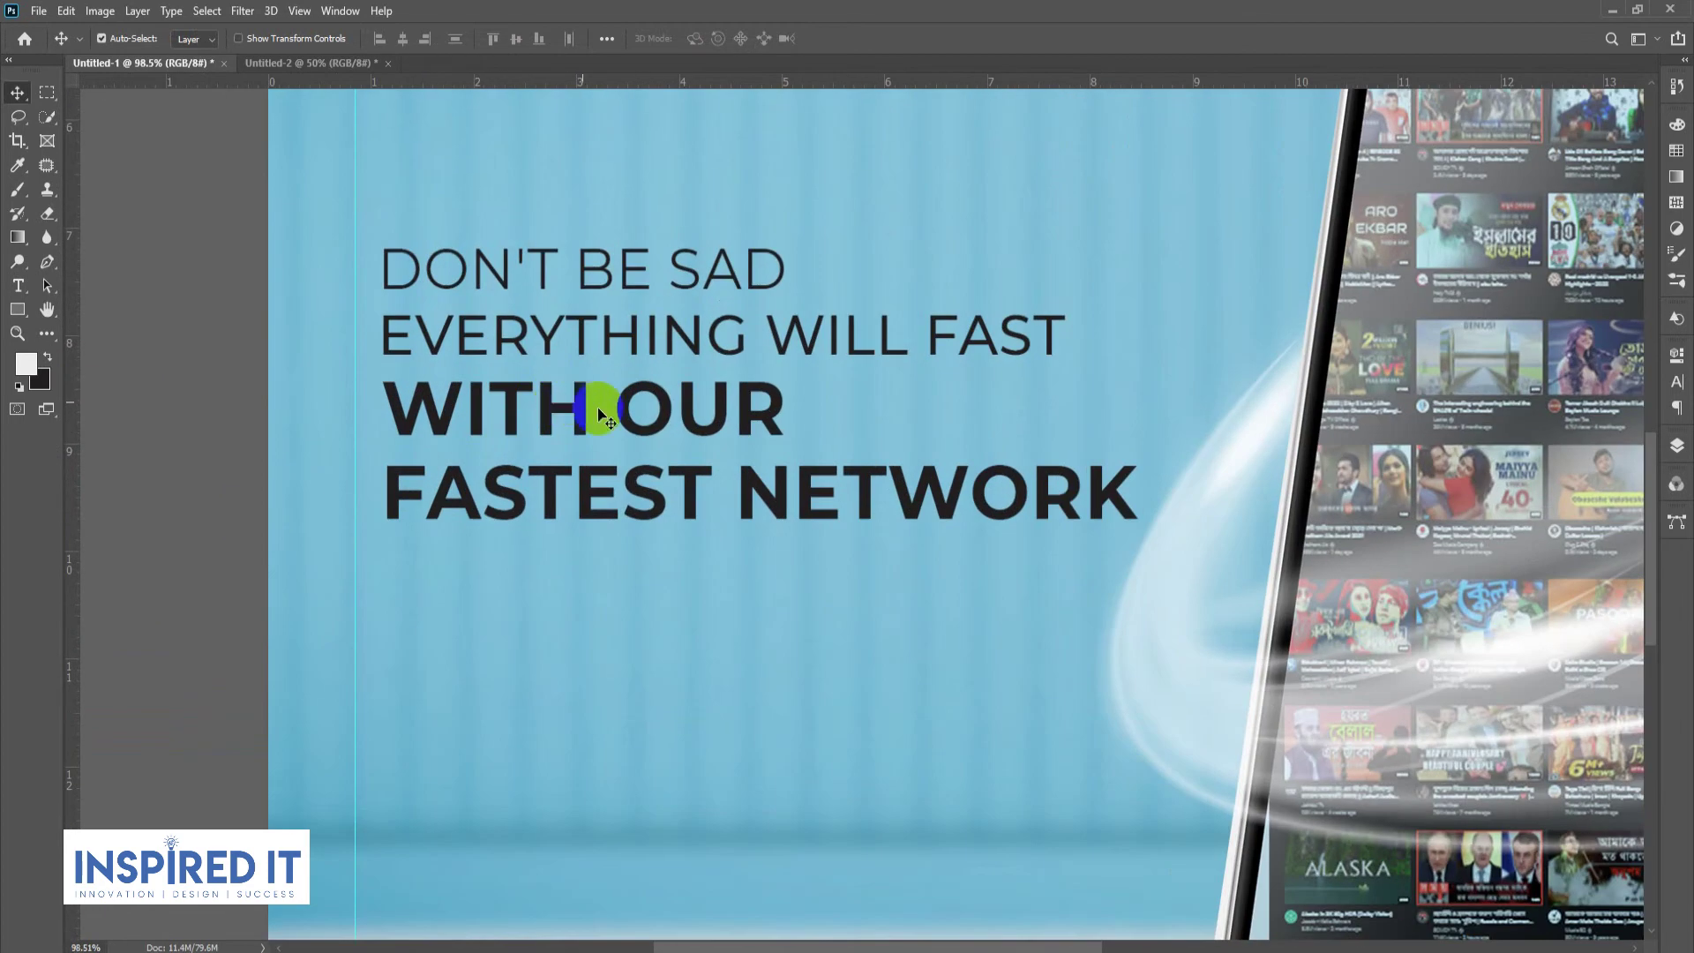
{"action": "left_click_drag", "start_coordinate": [624, 420], "coordinate": [623, 423]}
{"action": "left_click", "coordinate": [310, 417]}
{"action": "left_click", "coordinate": [1676, 446]}
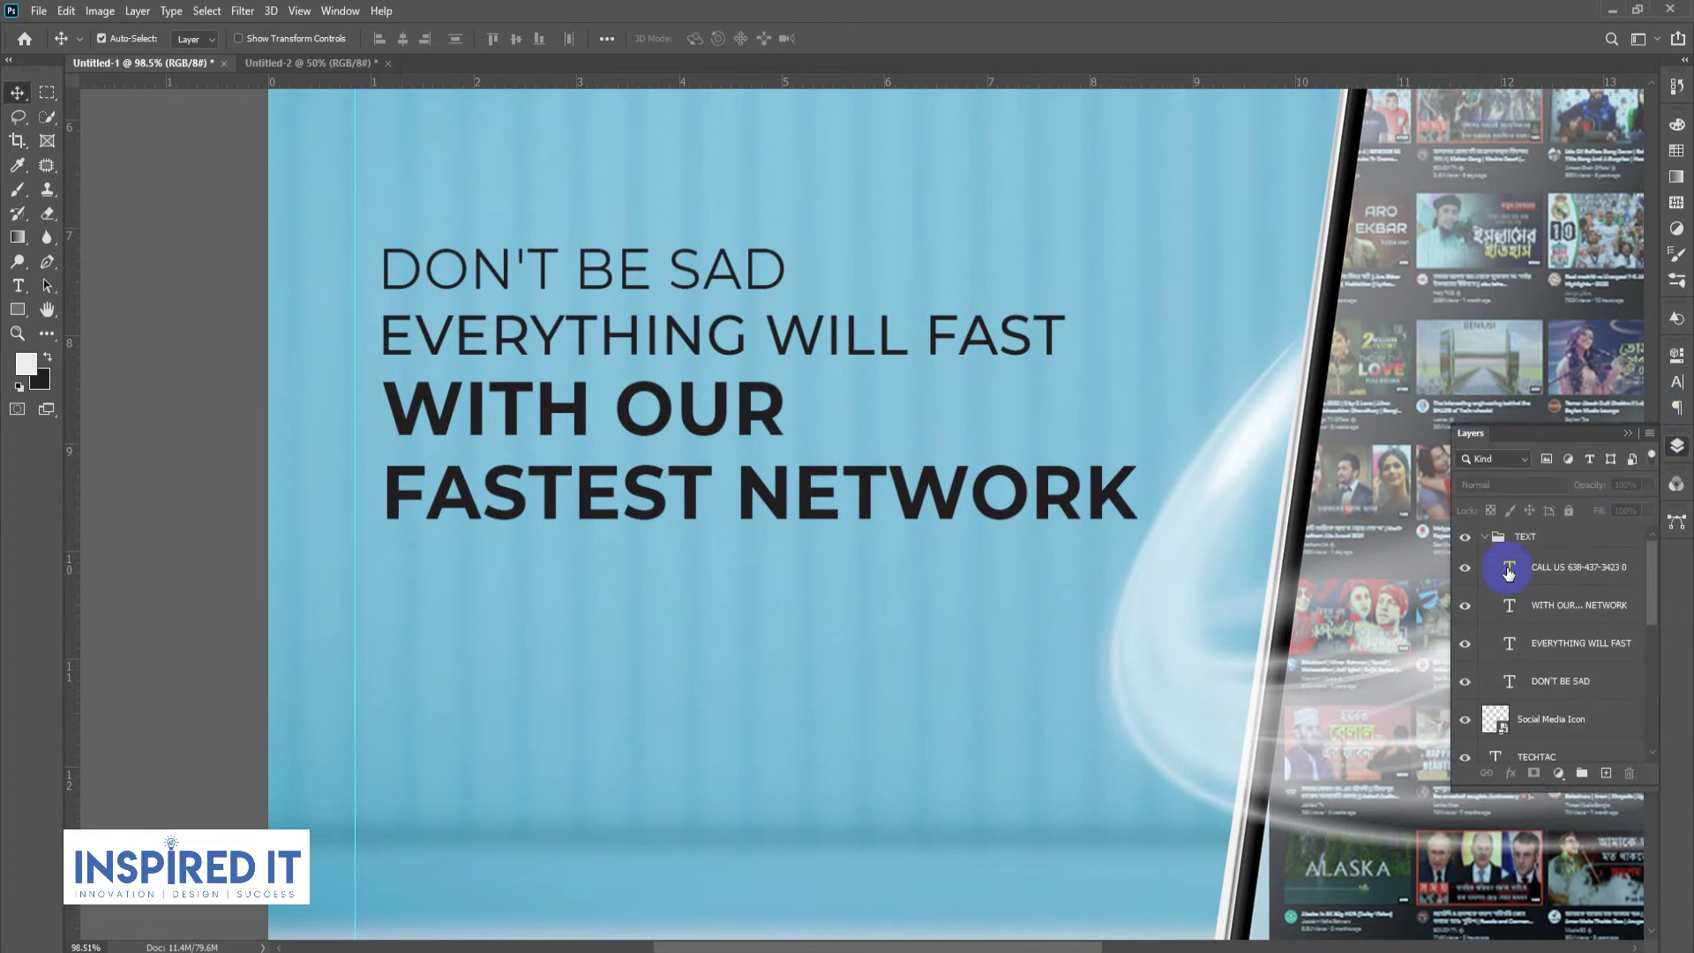
{"action": "left_click_drag", "start_coordinate": [1571, 572], "coordinate": [1566, 529]}
{"action": "left_click", "coordinate": [1486, 578]}
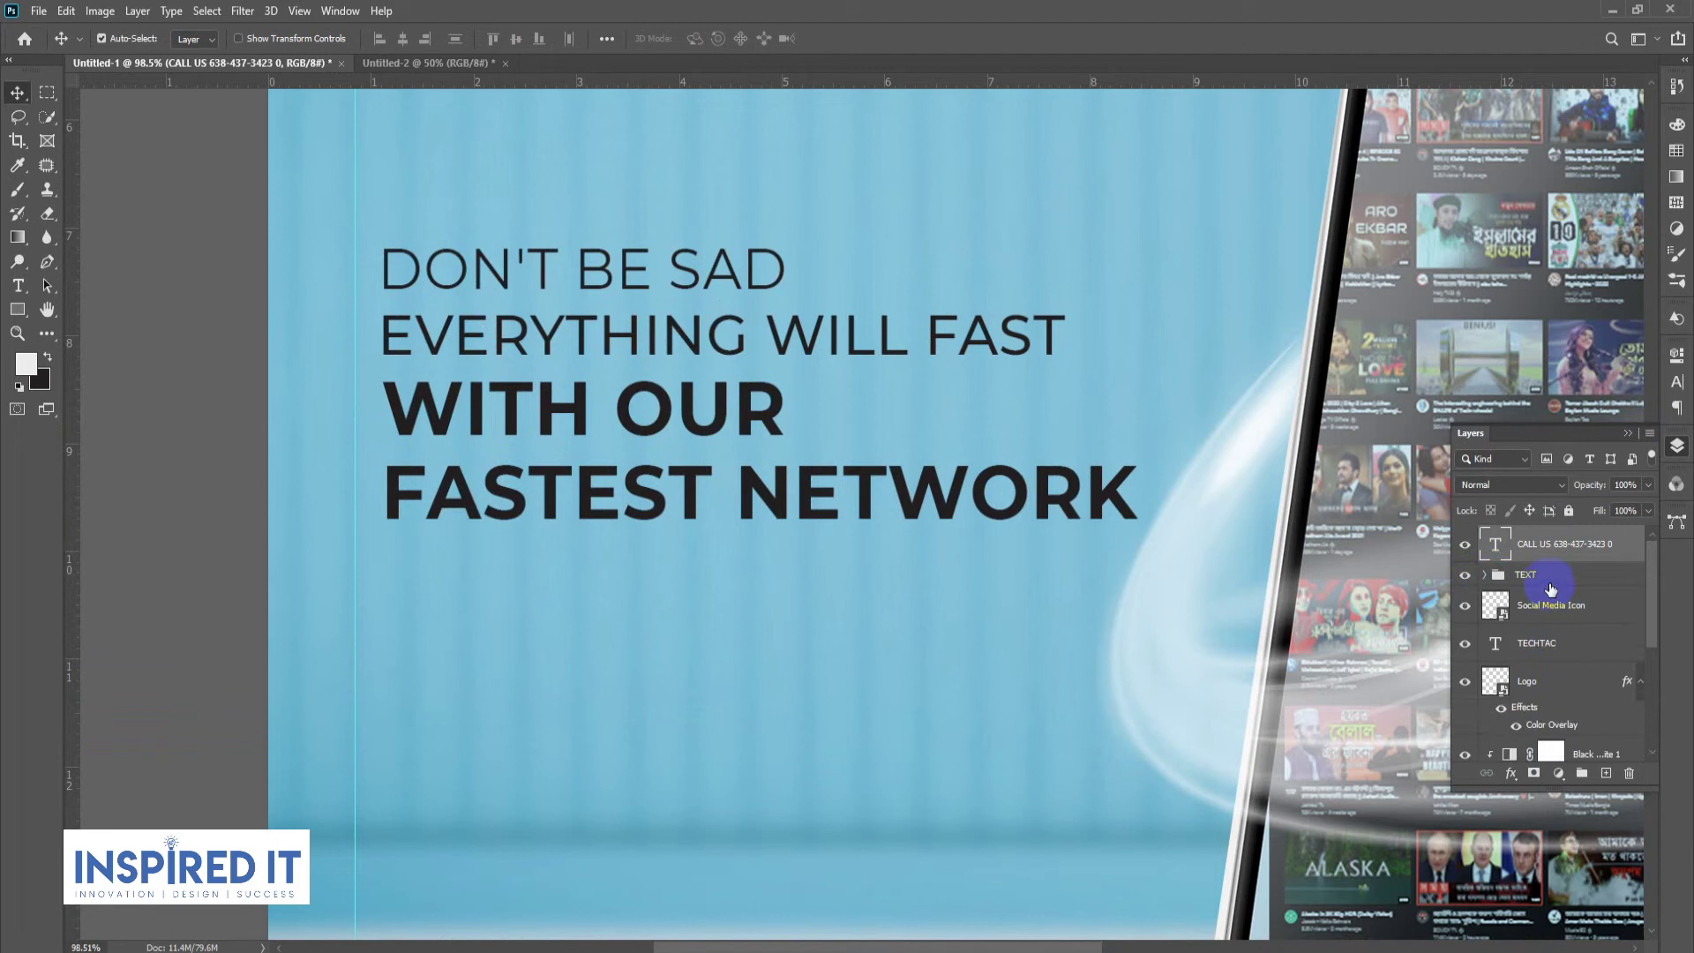
{"action": "left_click", "coordinate": [1552, 588]}
{"action": "left_click_drag", "start_coordinate": [931, 545], "coordinate": [931, 544]}
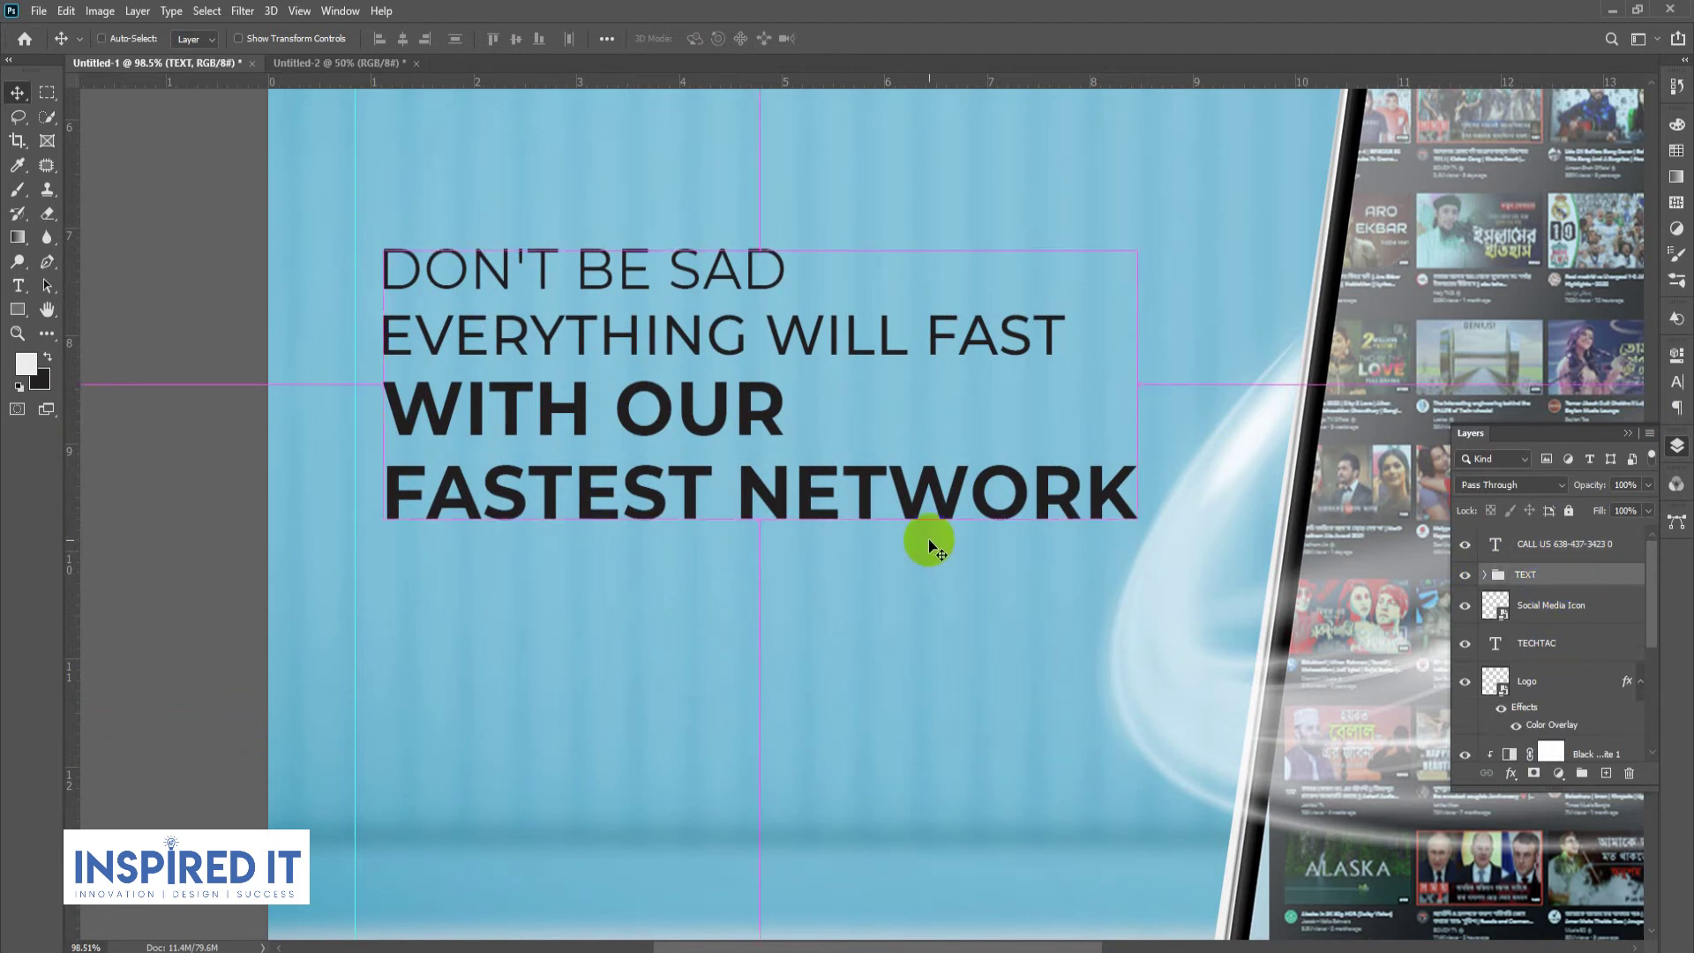
Nudge the four-line tagline block slightly left with Free Transform.
{"action": "key", "text": "ctrl+t"}
{"action": "left_click_drag", "start_coordinate": [668, 410], "coordinate": [645, 410]}
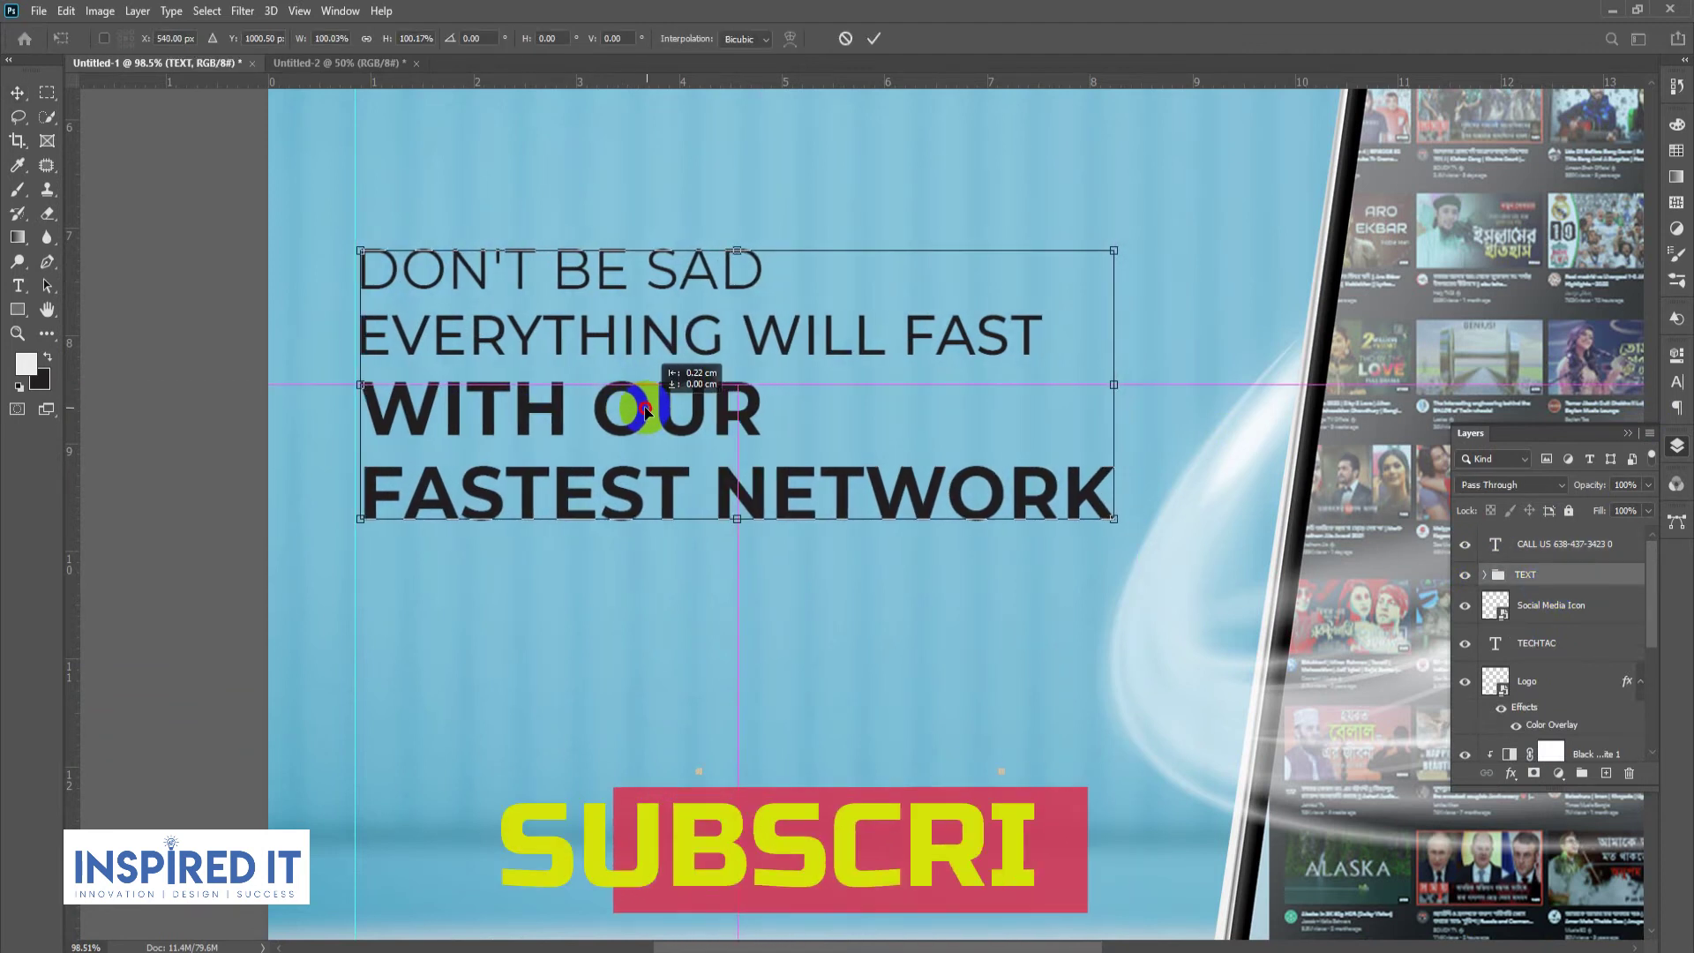
{"action": "key", "text": "Return"}
{"action": "scroll", "coordinate": [718, 513], "scroll_direction": "down", "scroll_amount": 3}
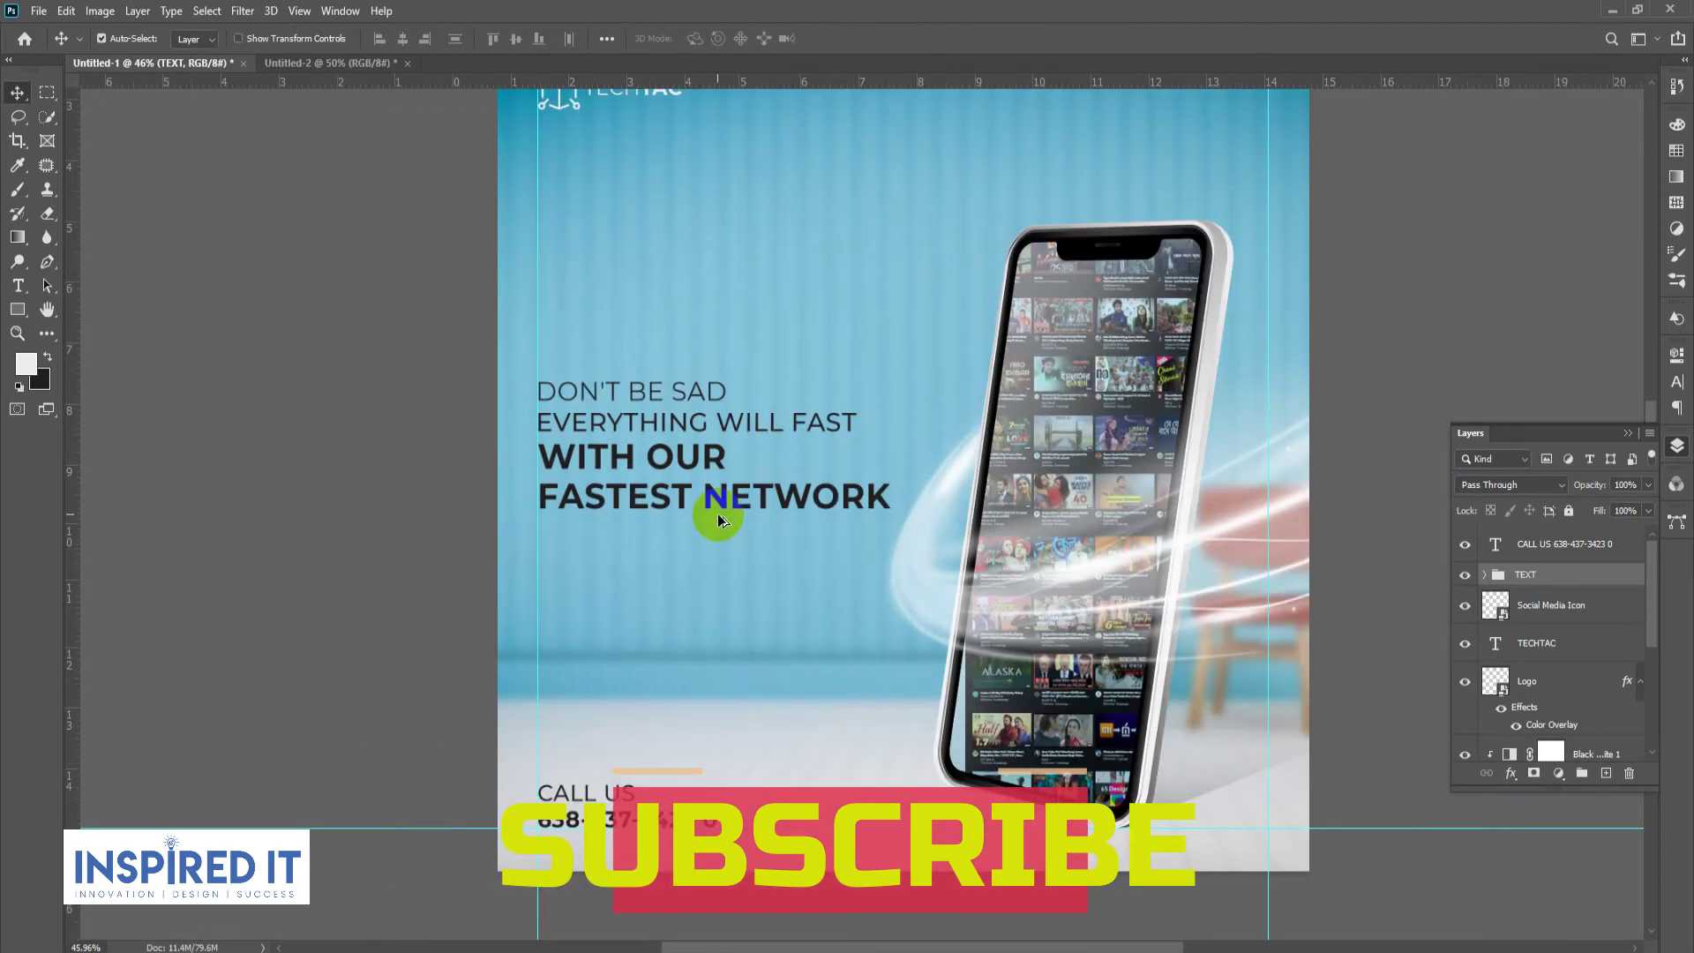
{"action": "left_click", "coordinate": [1662, 434]}
{"action": "scroll", "coordinate": [1328, 533], "scroll_direction": "down", "scroll_amount": 2}
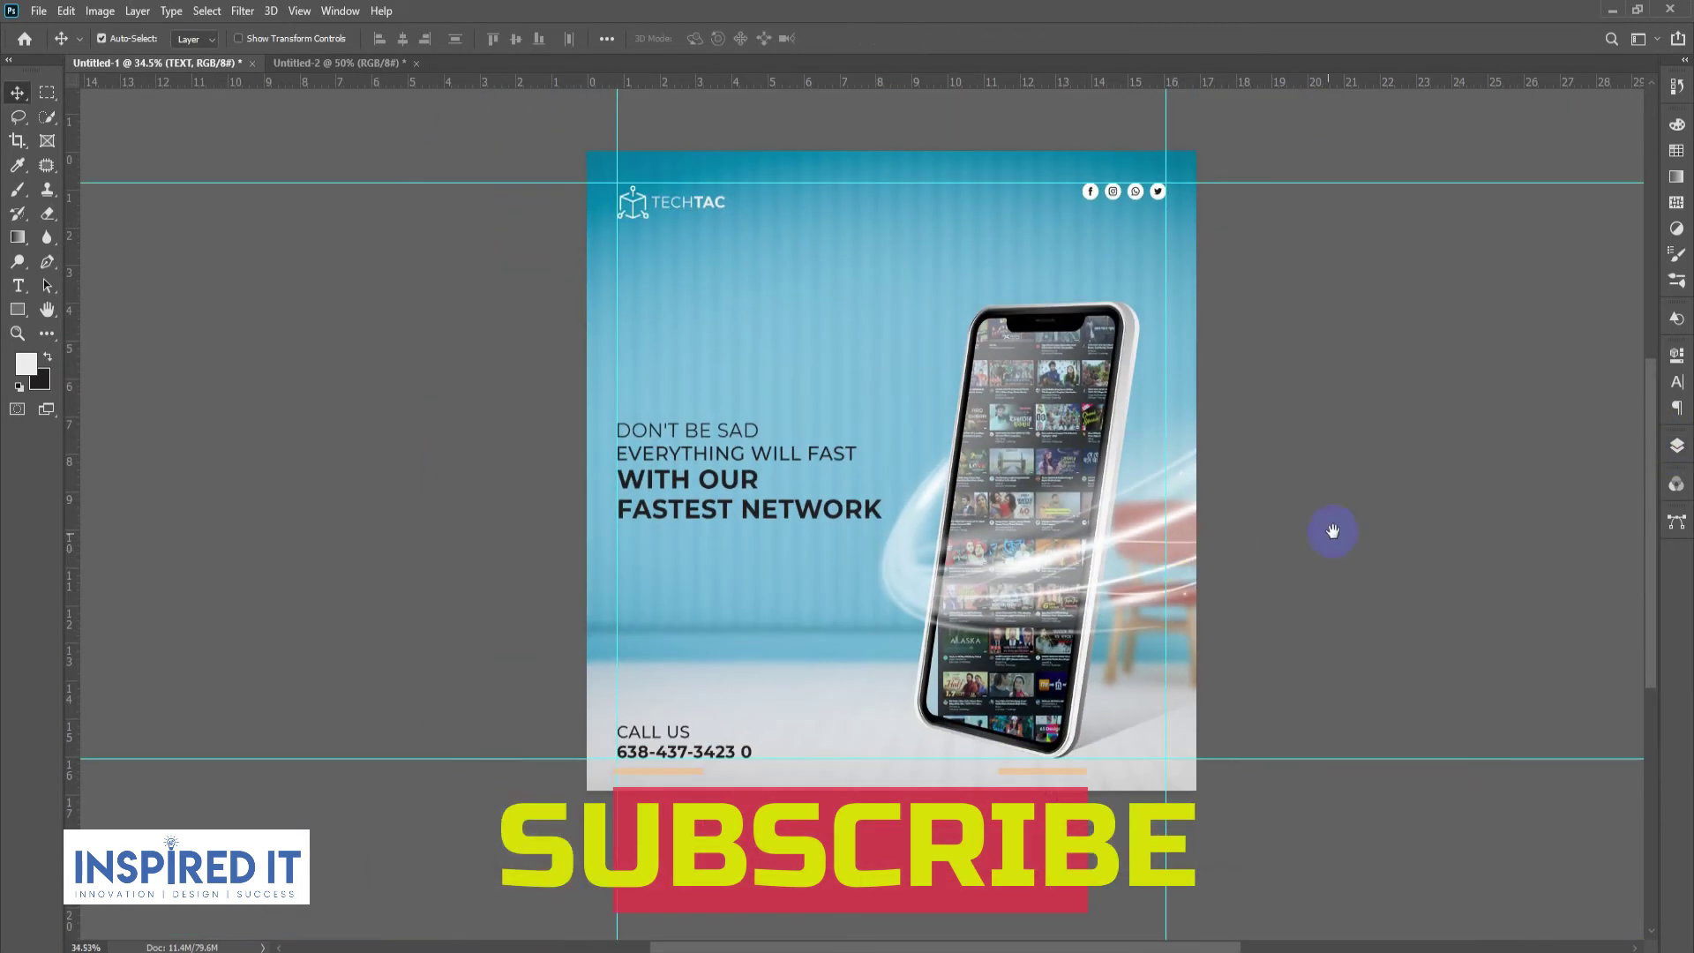
{"action": "scroll", "coordinate": [1290, 537], "scroll_direction": "down", "scroll_amount": 2}
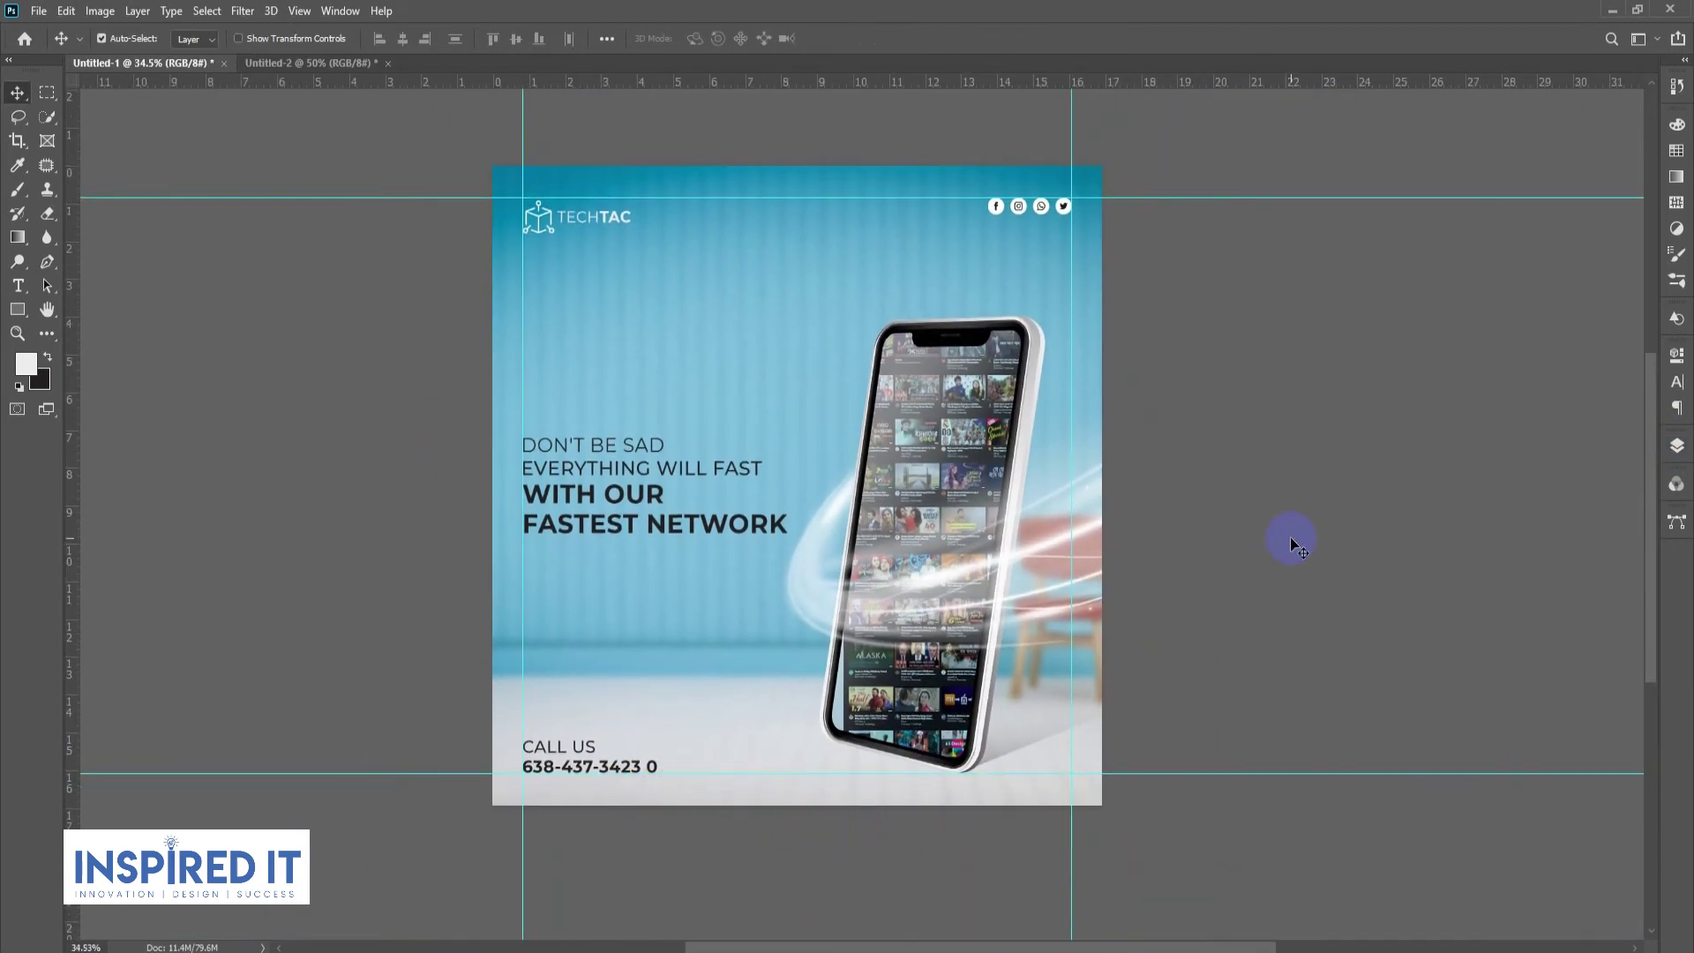
Select the cube logo and find its Logo layer in the Layers panel.
{"action": "scroll", "coordinate": [646, 218], "scroll_direction": "up", "scroll_amount": 5}
{"action": "scroll", "coordinate": [621, 221], "scroll_direction": "up", "scroll_amount": 3}
{"action": "scroll", "coordinate": [622, 221], "scroll_direction": "up", "scroll_amount": 1}
{"action": "left_click", "coordinate": [618, 218]}
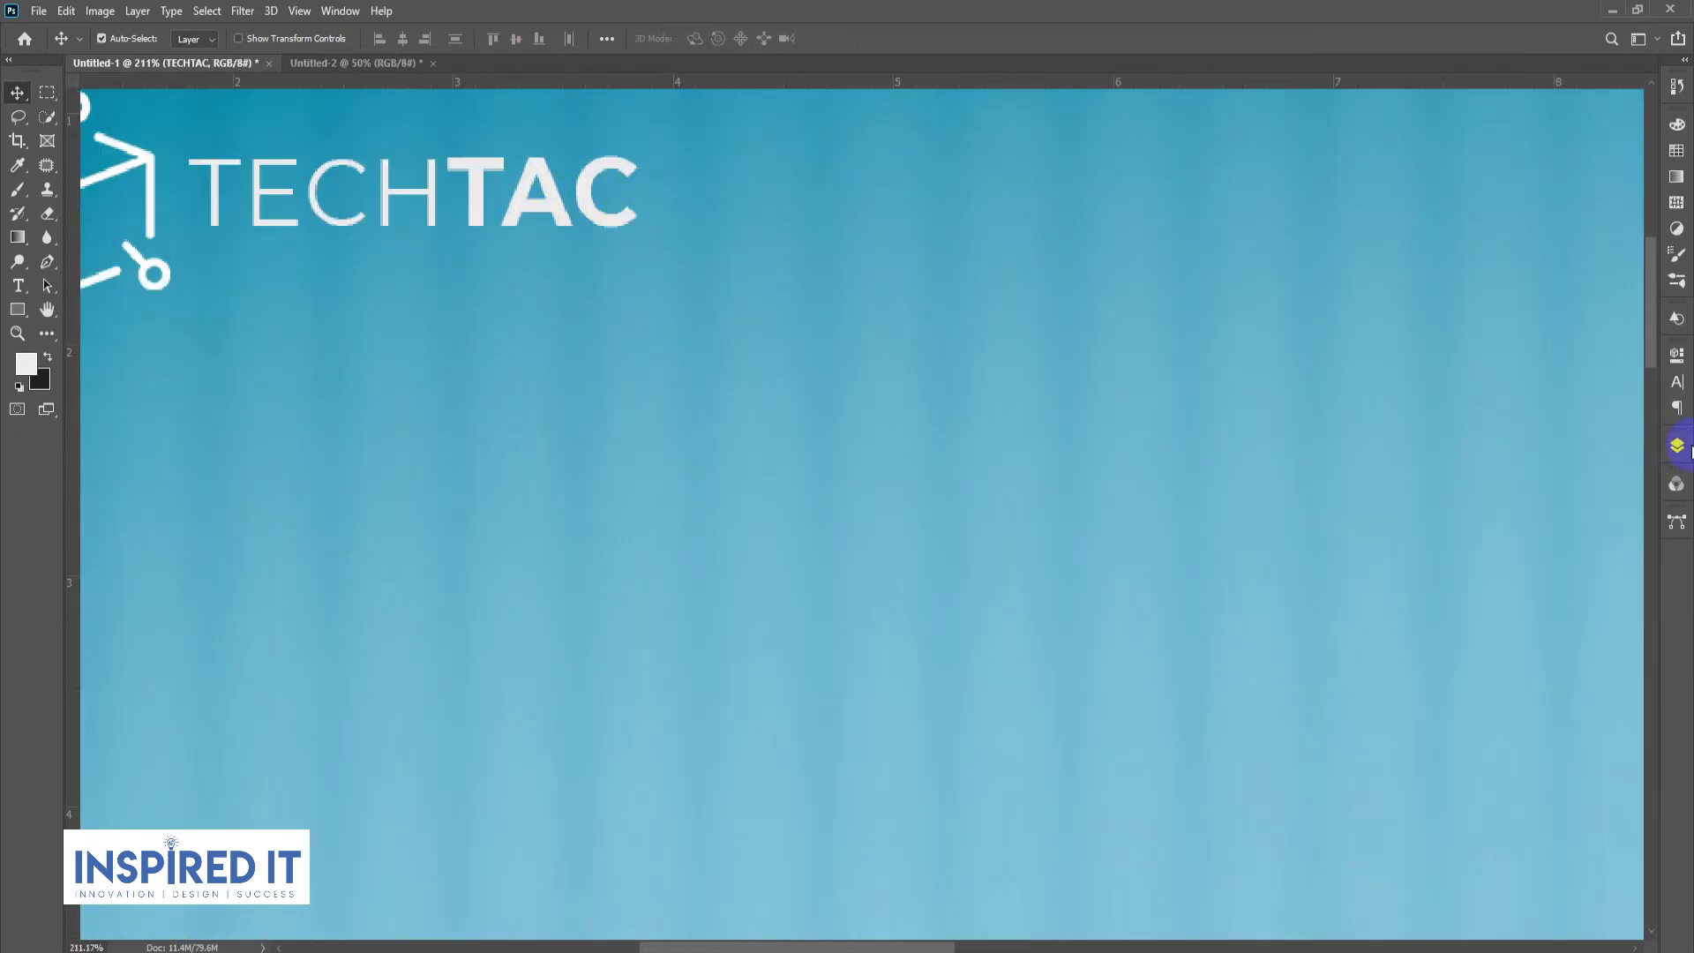
{"action": "scroll", "coordinate": [469, 367], "scroll_direction": "down", "scroll_amount": 3}
{"action": "left_click", "coordinate": [250, 261]}
{"action": "scroll", "coordinate": [251, 261], "scroll_direction": "up", "scroll_amount": 4}
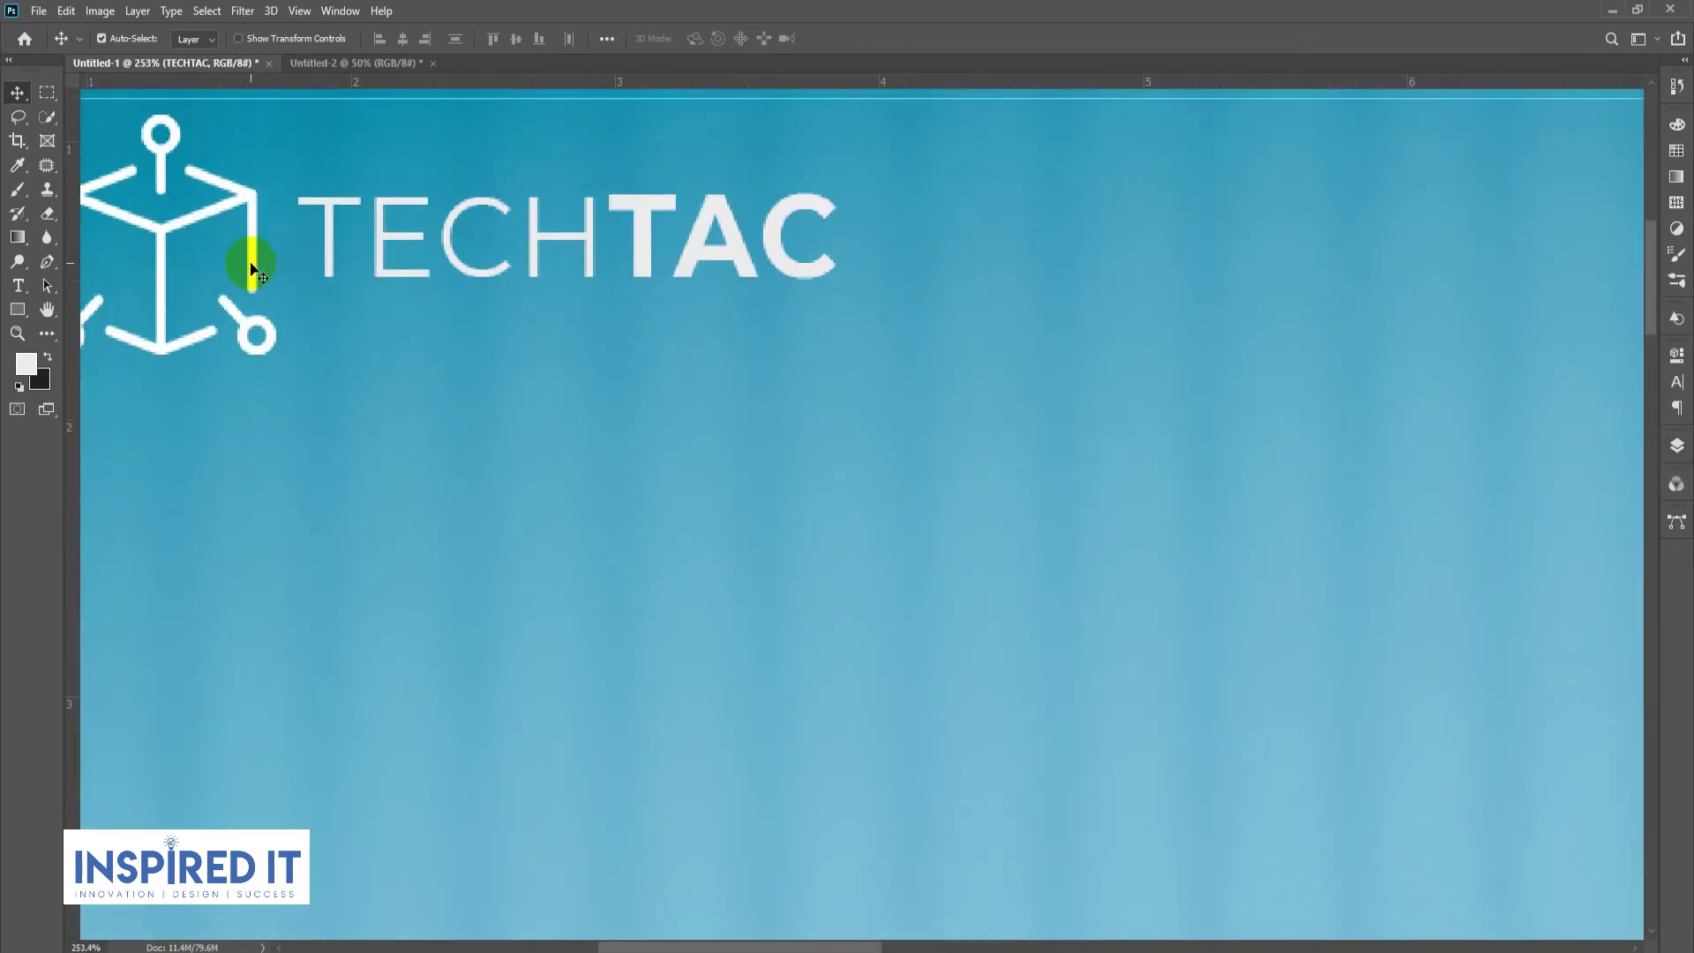
{"action": "left_click", "coordinate": [1677, 447]}
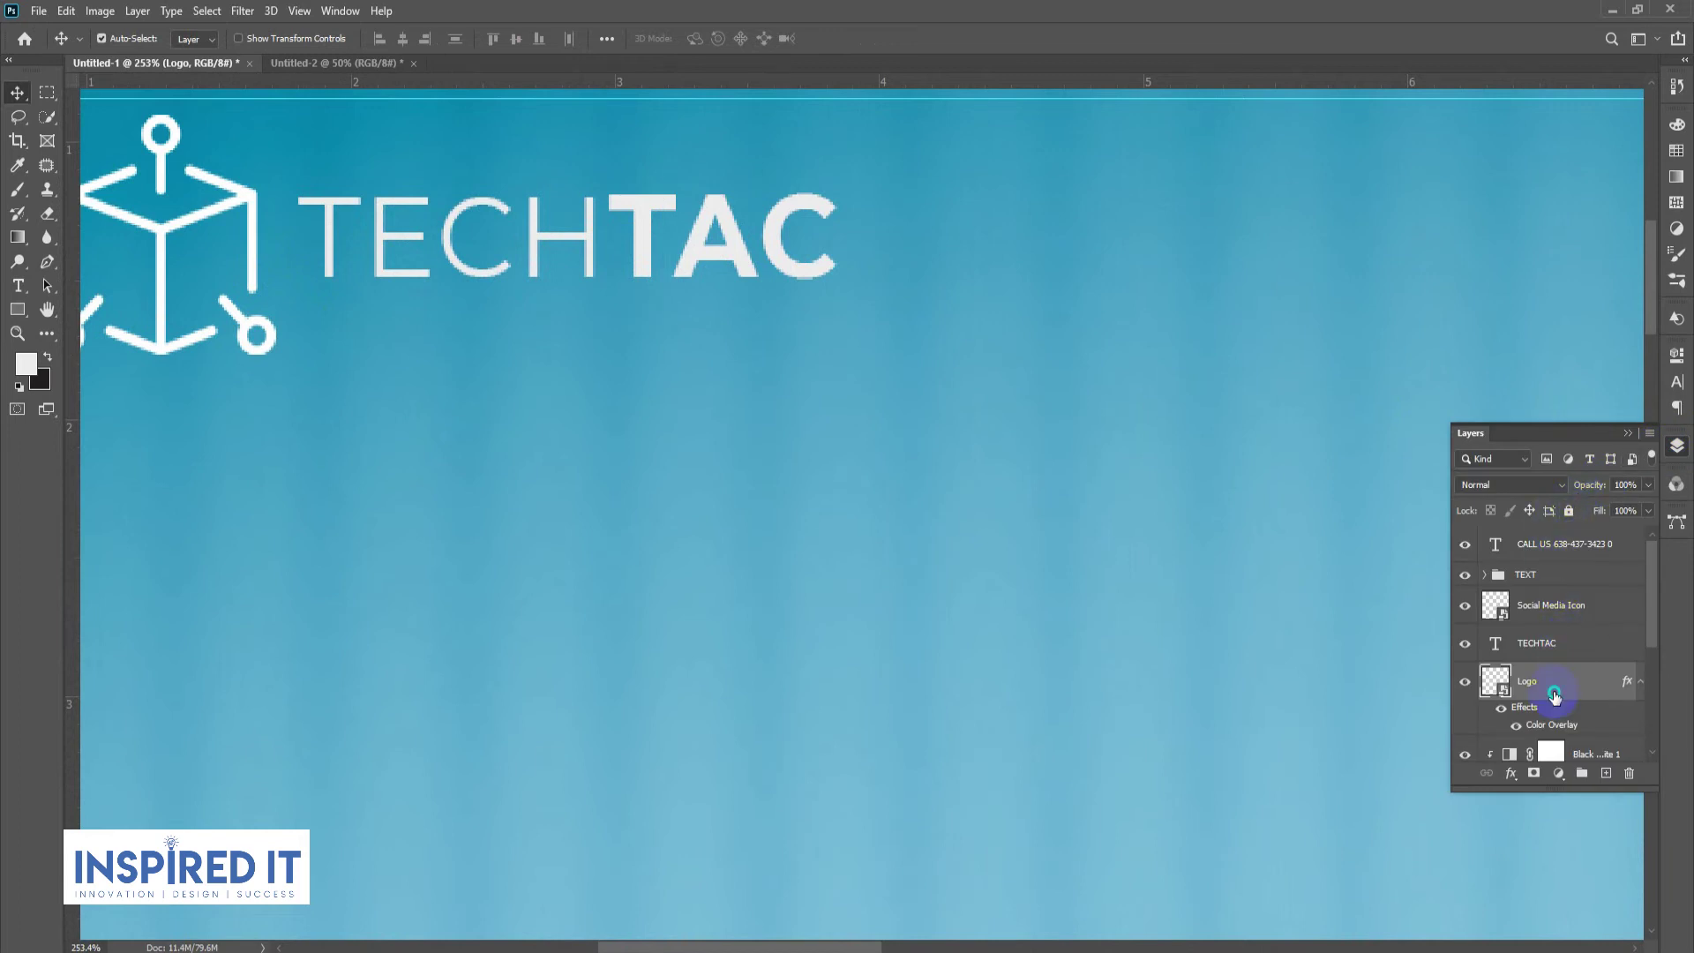
{"action": "right_click", "coordinate": [1555, 697]}
{"action": "left_click", "coordinate": [1570, 673]}
Add a Drop Shadow to the Logo layer at about 15% opacity.
{"action": "double_click", "coordinate": [1524, 710]}
{"action": "left_click", "coordinate": [1000, 448]}
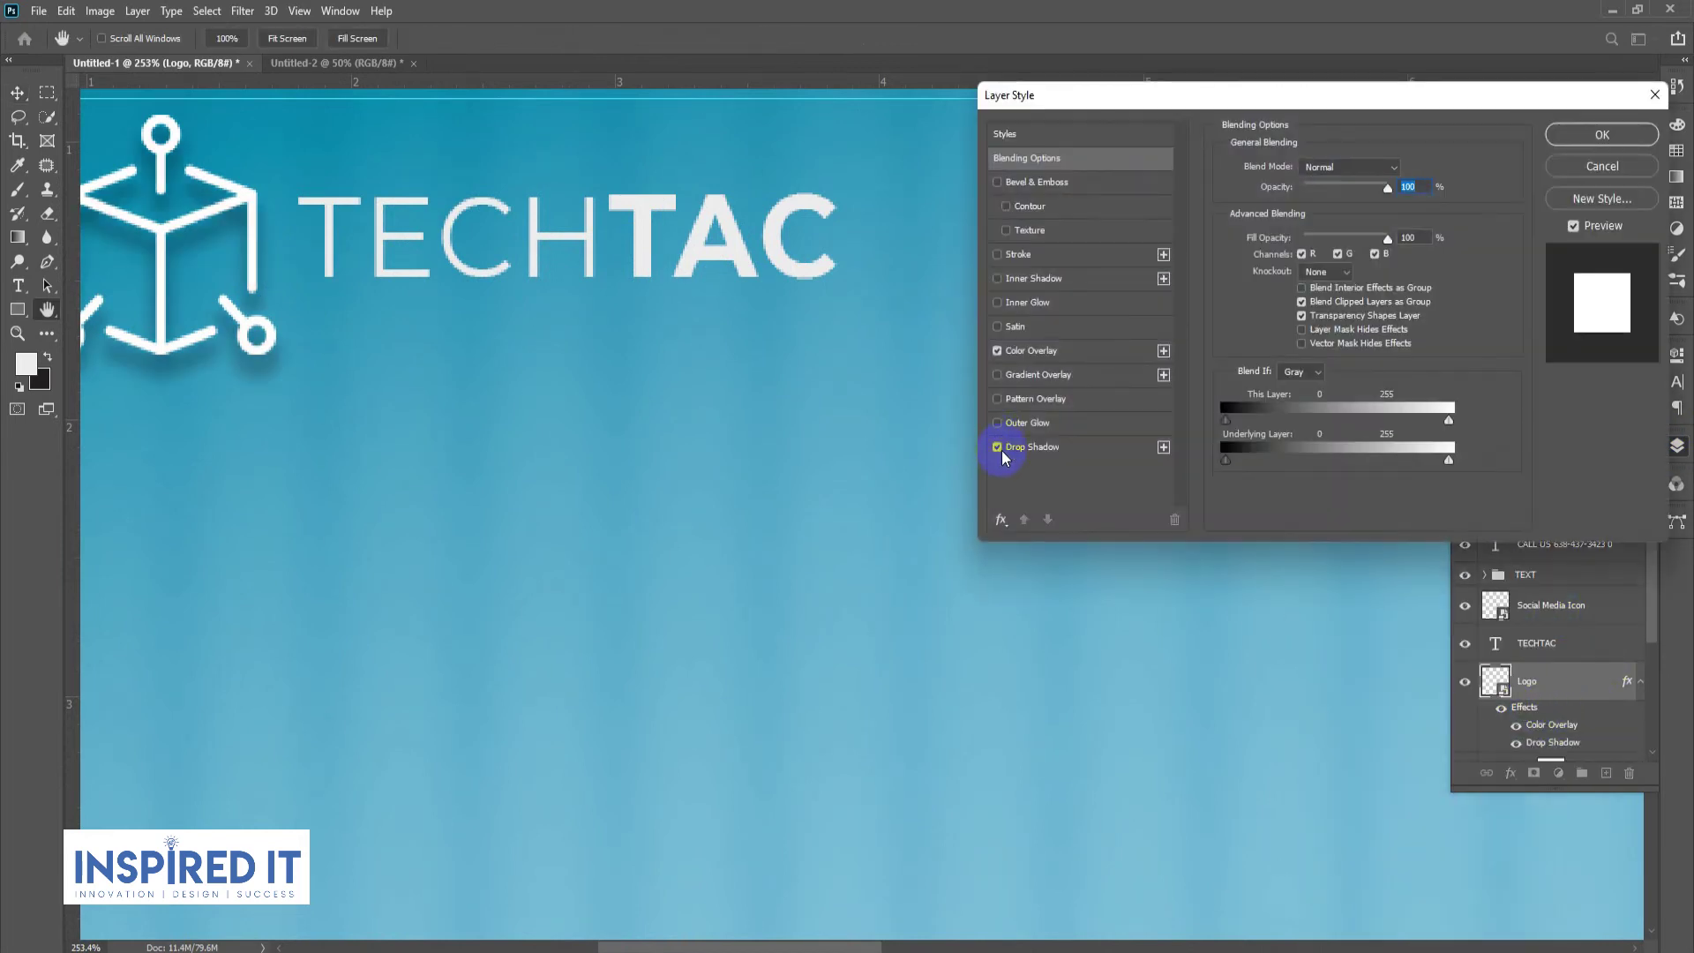
{"action": "mouse_move", "coordinate": [1382, 185]}
{"action": "left_mouse_down"}
{"action": "mouse_move", "coordinate": [1306, 187]}
{"action": "mouse_move", "coordinate": [1431, 185]}
{"action": "left_mouse_up"}
{"action": "left_click", "coordinate": [1085, 450]}
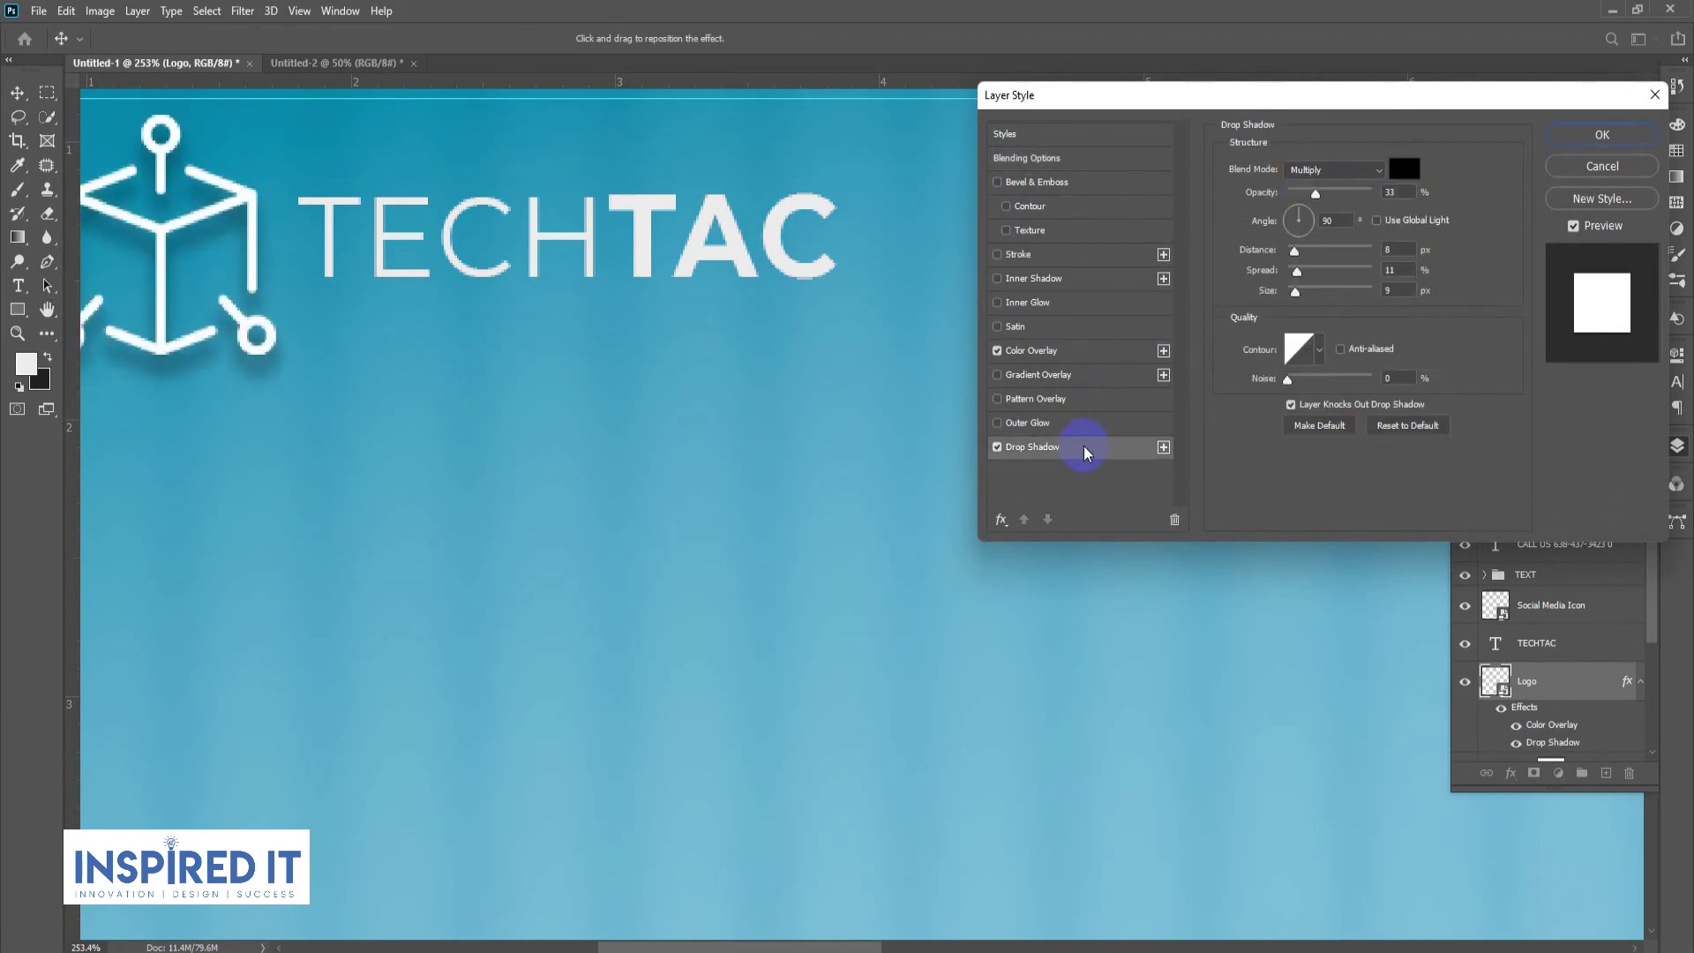
{"action": "left_click_drag", "start_coordinate": [1311, 202], "coordinate": [1296, 206]}
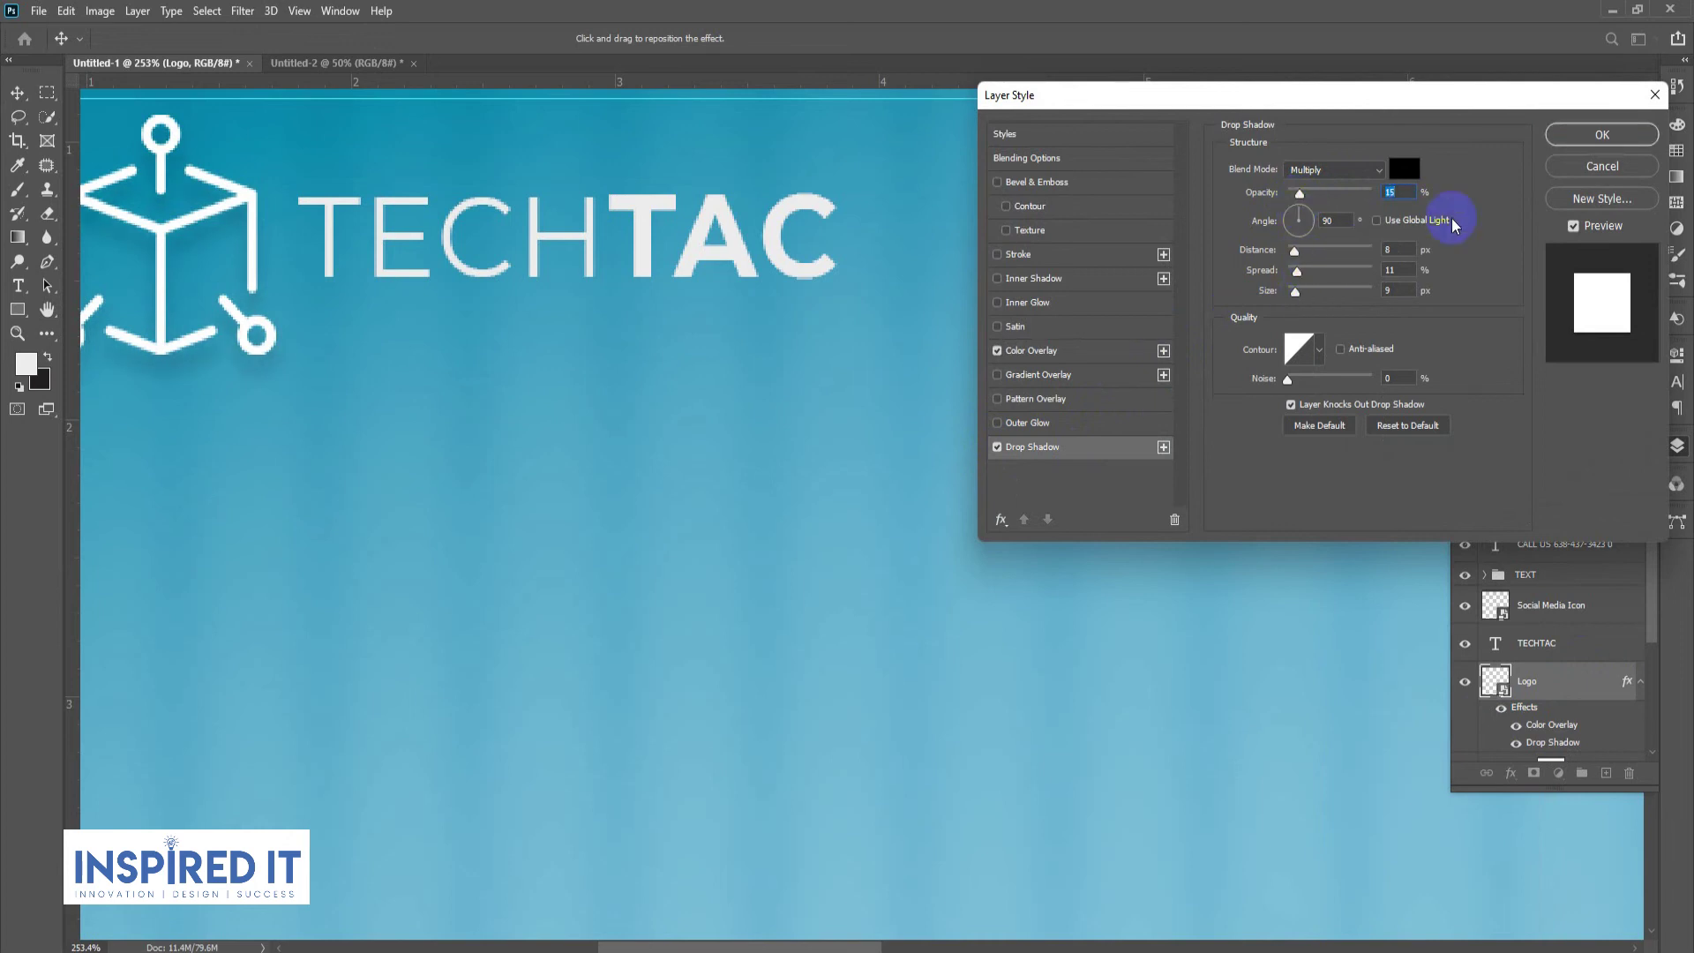
{"action": "left_click", "coordinate": [1601, 135]}
{"action": "scroll", "coordinate": [886, 442], "scroll_direction": "down", "scroll_amount": 5}
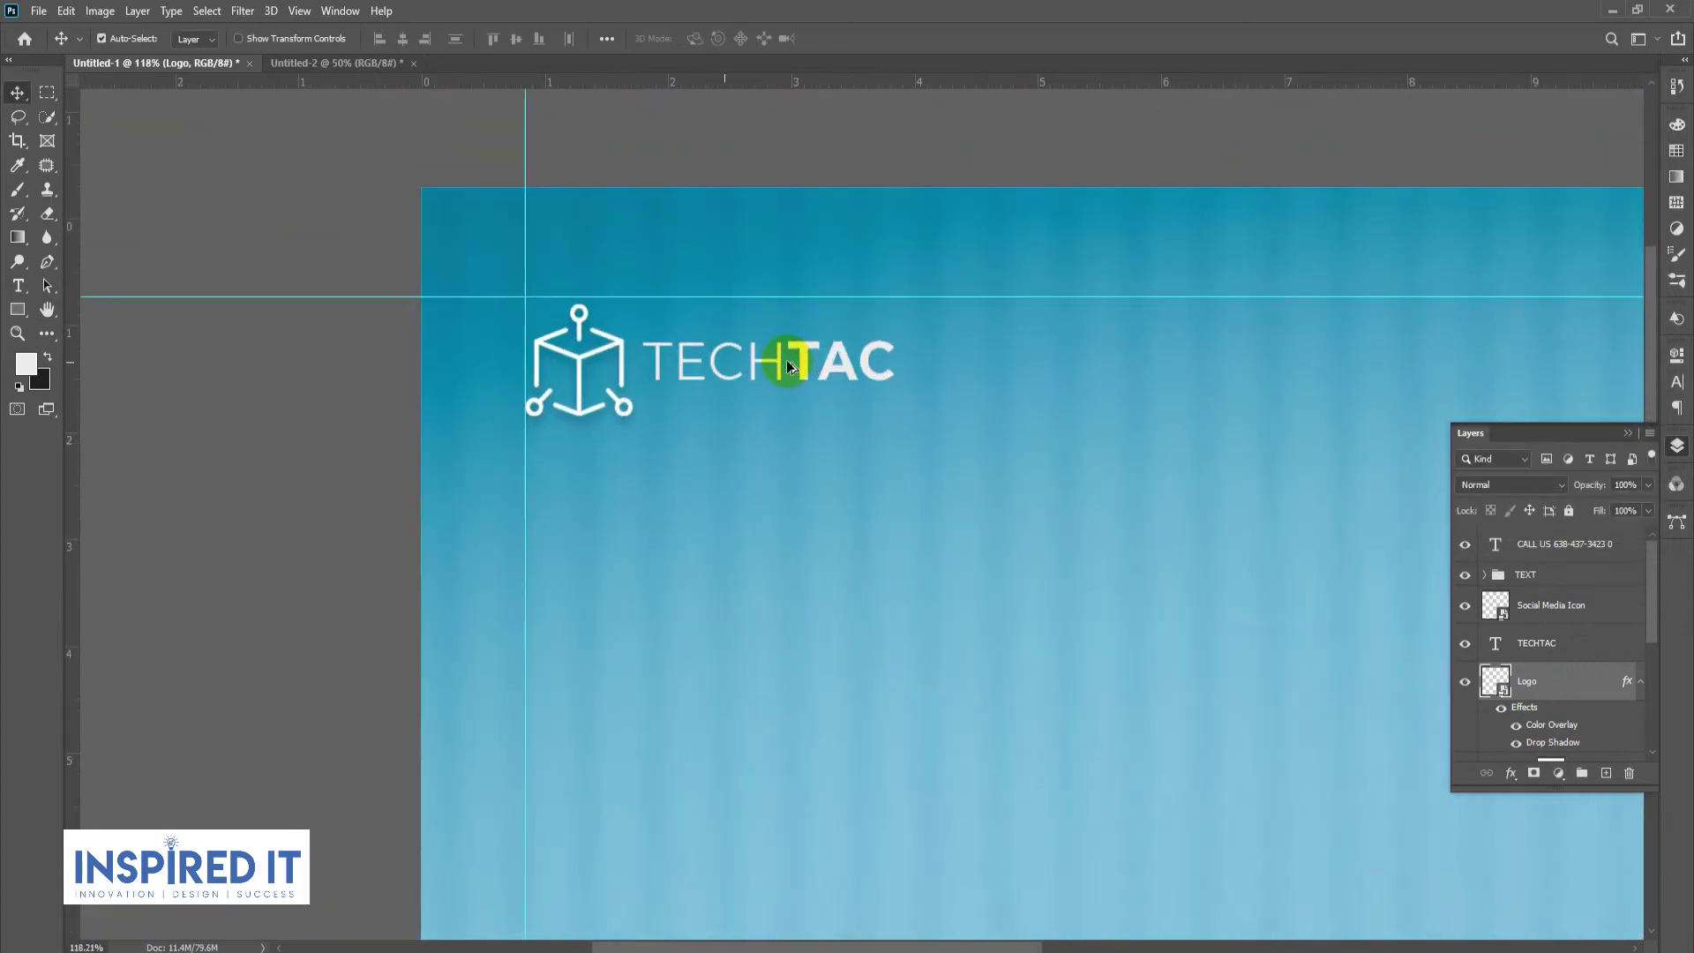
Add a Drop Shadow to the TECHTAC wordmark layer via Blending Options.
{"action": "scroll", "coordinate": [799, 367], "scroll_direction": "up", "scroll_amount": 5}
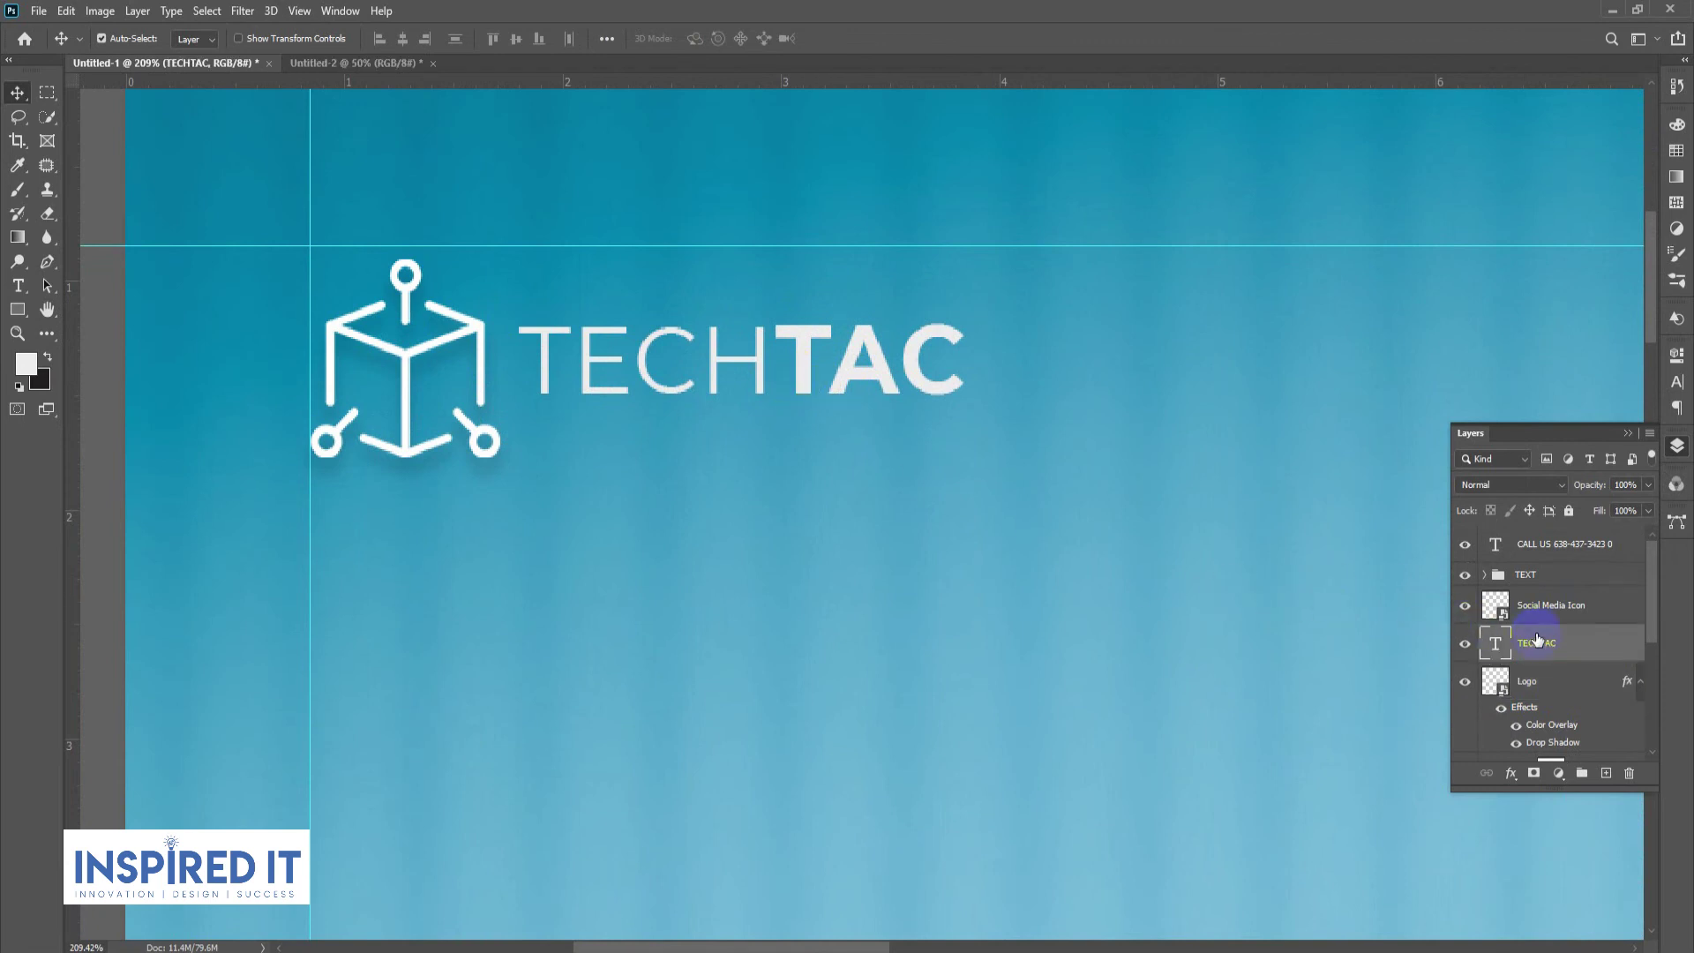
{"action": "right_click", "coordinate": [1540, 642]}
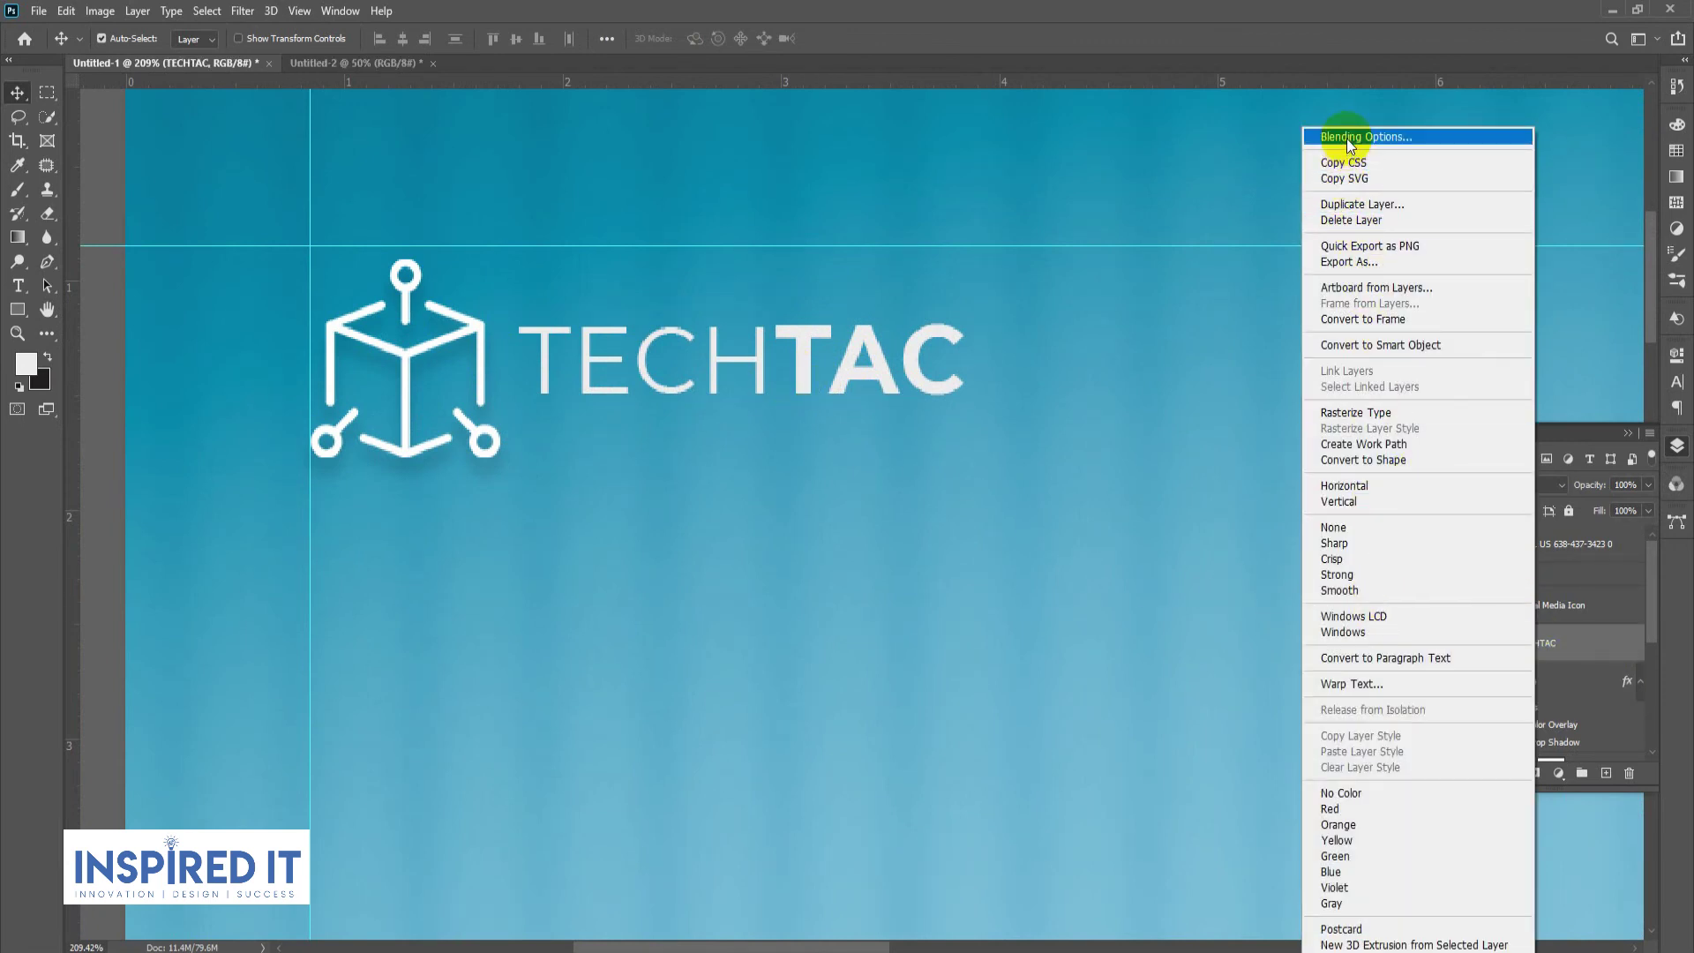
{"action": "left_click", "coordinate": [1347, 139]}
{"action": "left_click", "coordinate": [1018, 452]}
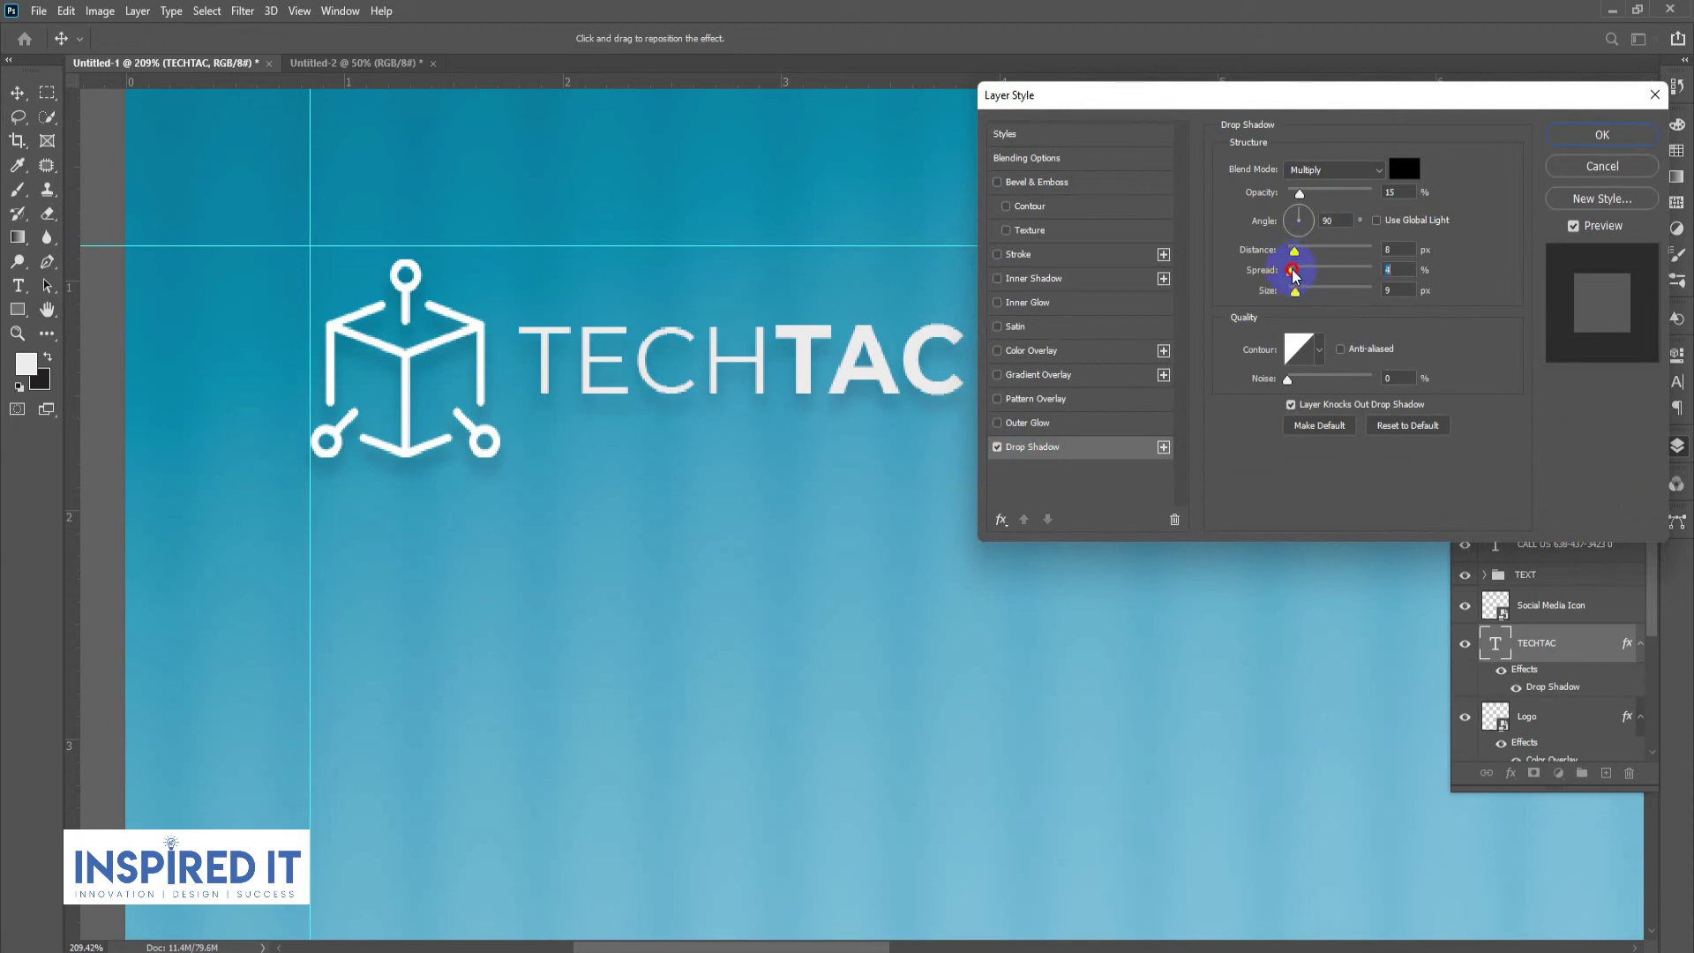
{"action": "left_click", "coordinate": [1603, 134]}
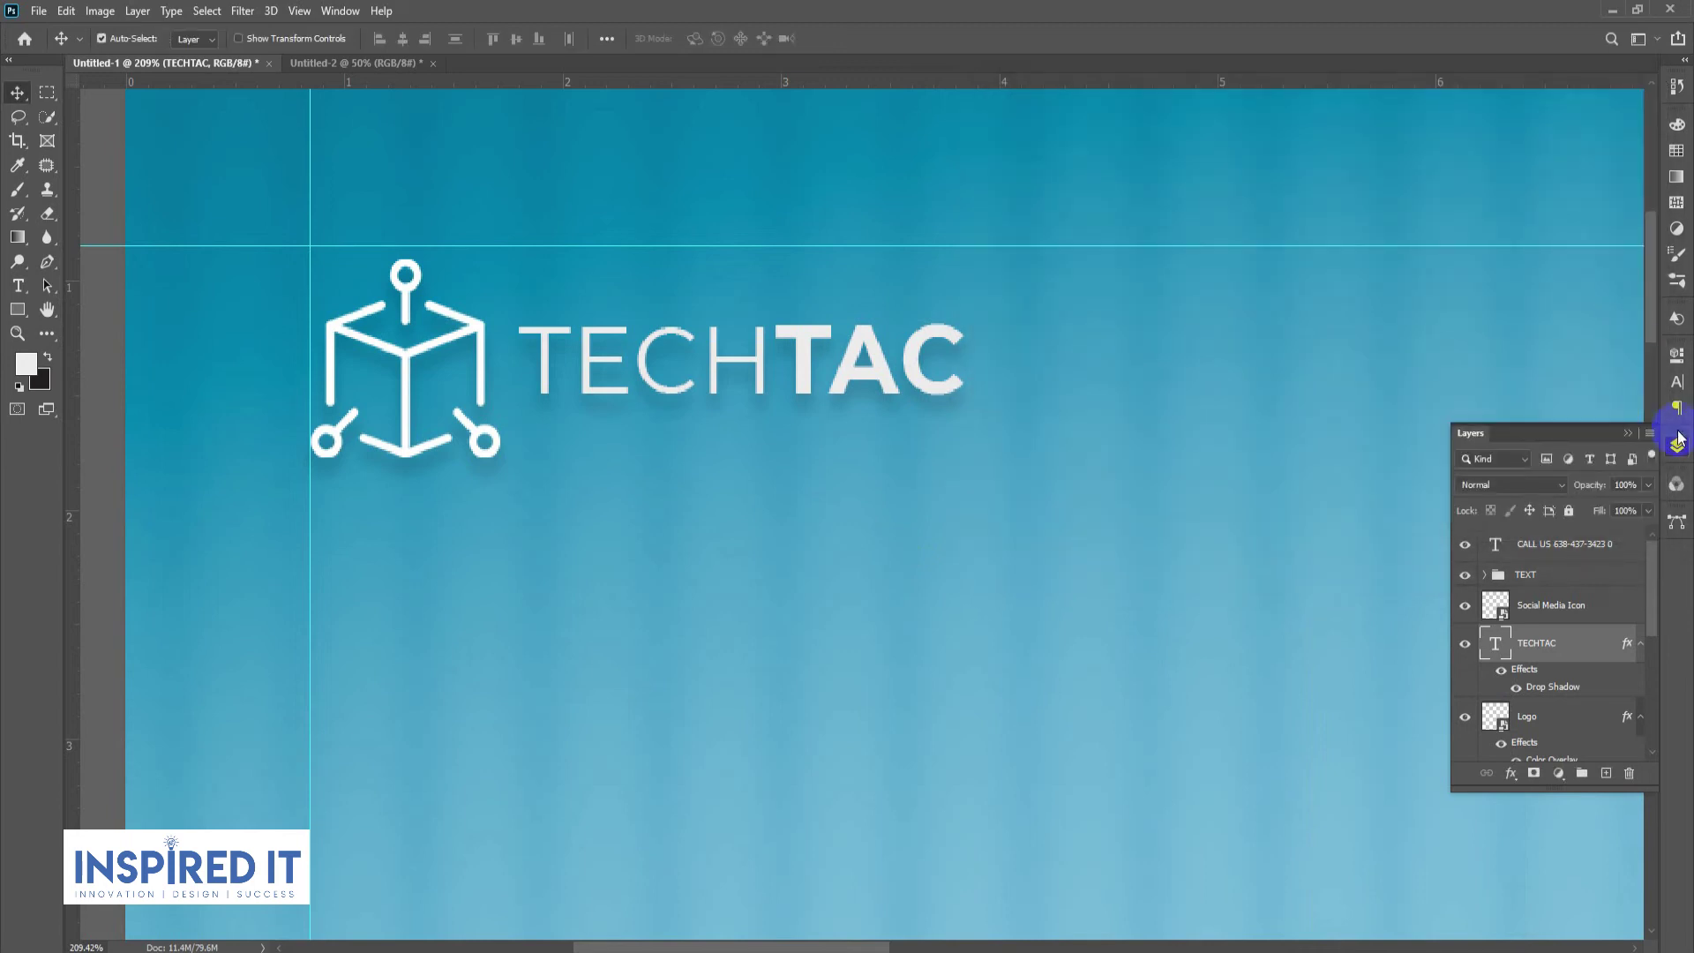
Give the Social Media Icon layer a matching Drop Shadow.
{"action": "scroll", "coordinate": [862, 522], "scroll_direction": "down", "scroll_amount": 5}
{"action": "scroll", "coordinate": [924, 554], "scroll_direction": "down", "scroll_amount": 2}
{"action": "scroll", "coordinate": [756, 352], "scroll_direction": "down", "scroll_amount": 1}
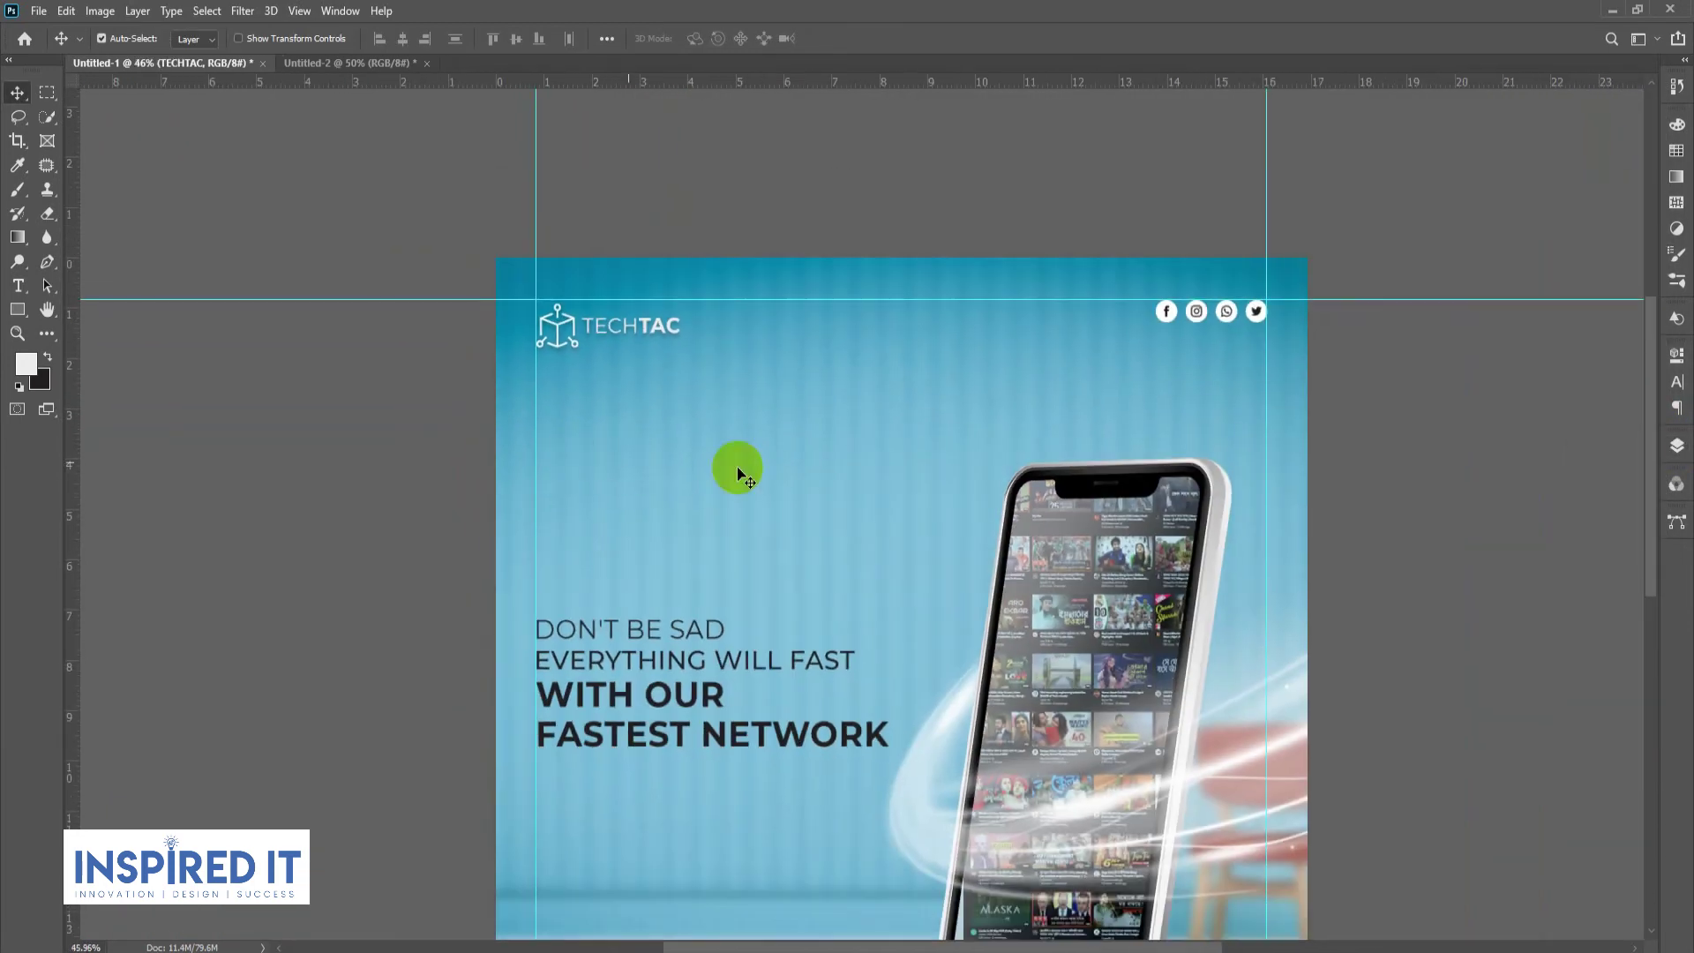
{"action": "scroll", "coordinate": [1006, 318], "scroll_direction": "up", "scroll_amount": 3}
{"action": "scroll", "coordinate": [1006, 319], "scroll_direction": "up", "scroll_amount": 2}
{"action": "left_click", "coordinate": [1001, 313]}
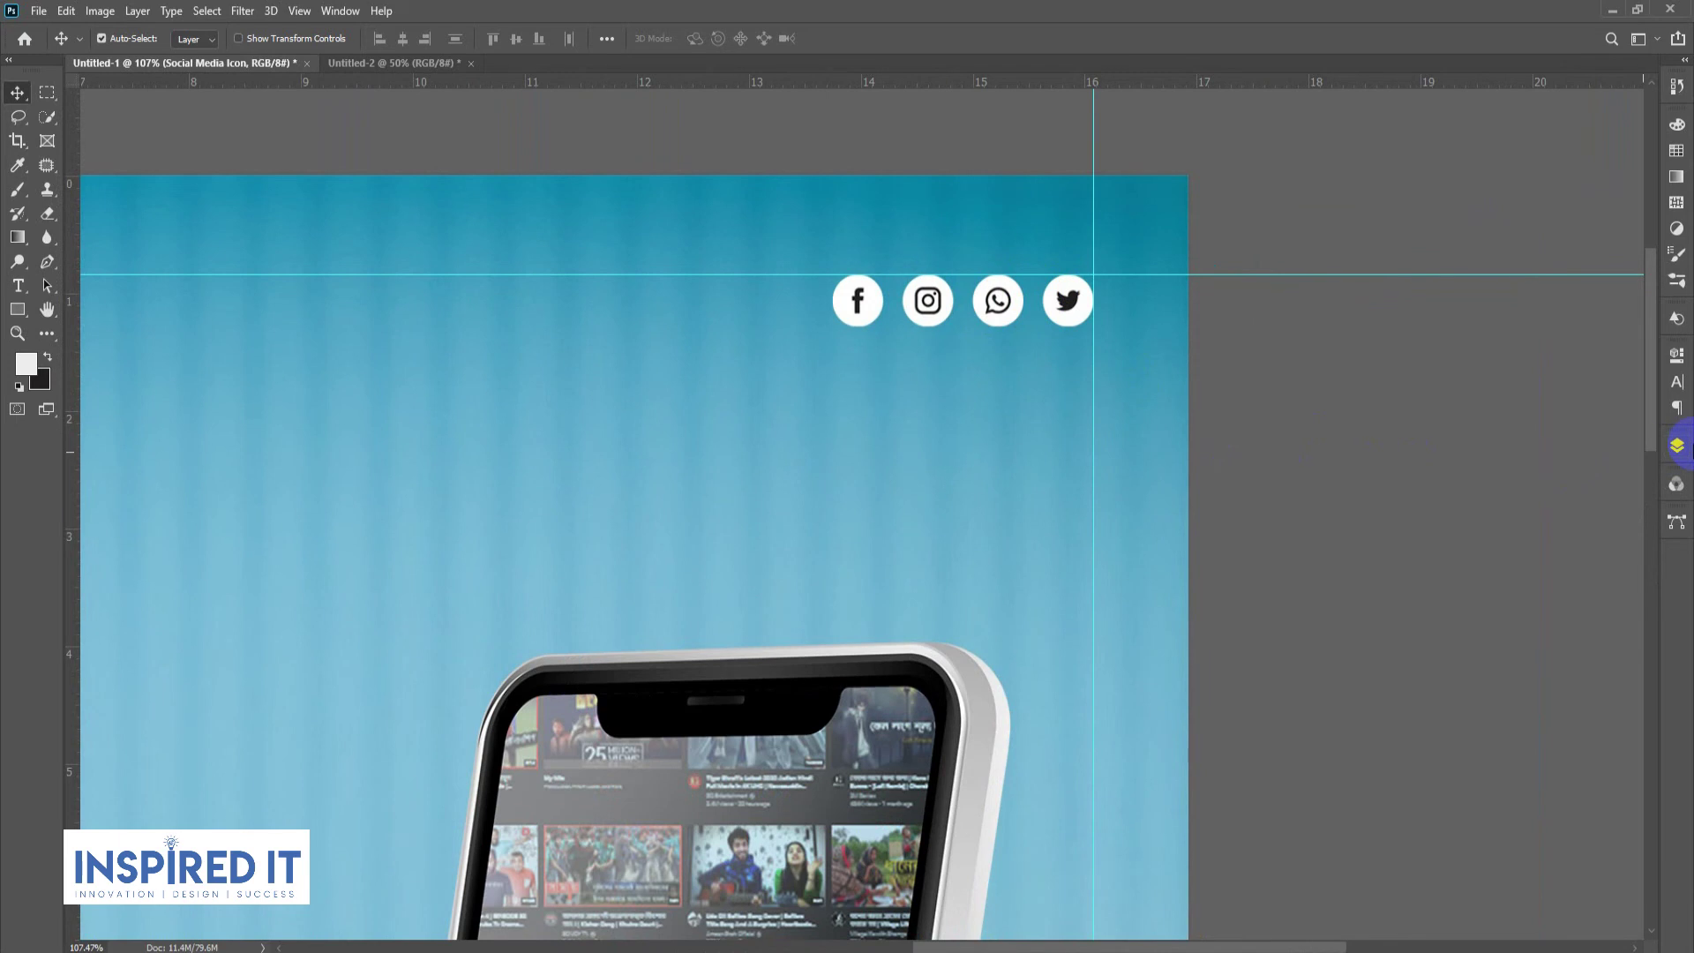
{"action": "left_click", "coordinate": [1676, 445]}
{"action": "right_click", "coordinate": [1529, 615]}
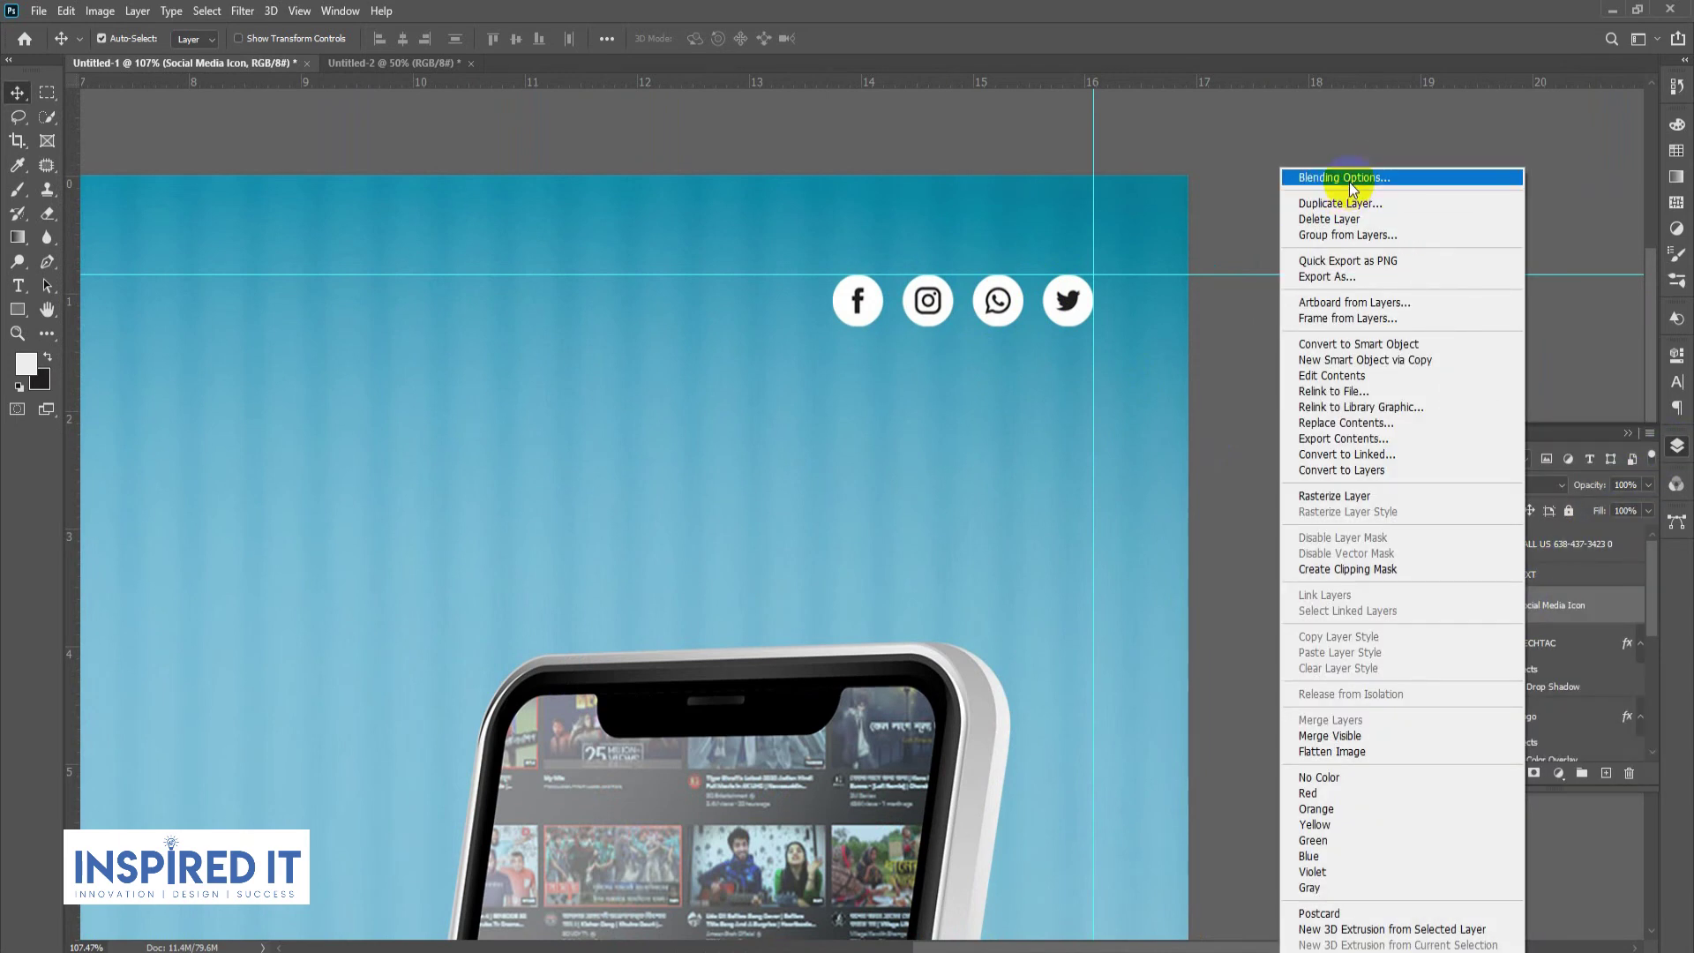
{"action": "left_click", "coordinate": [1349, 182]}
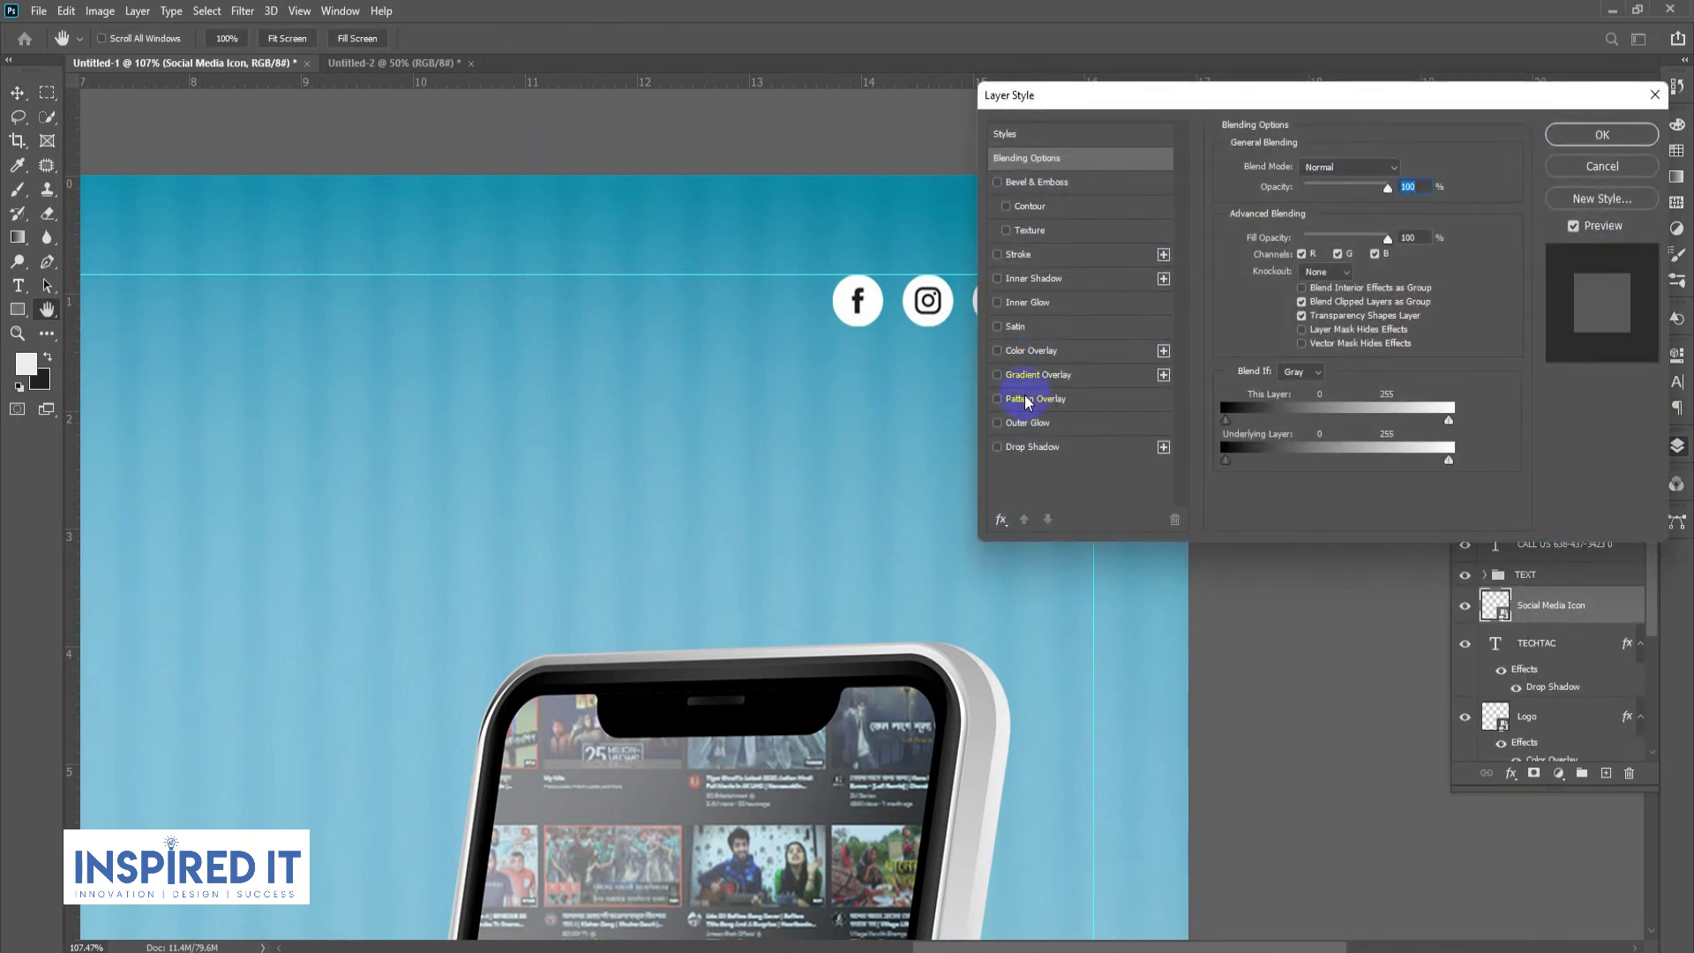
{"action": "left_click", "coordinate": [1015, 449]}
{"action": "left_click", "coordinate": [1602, 134]}
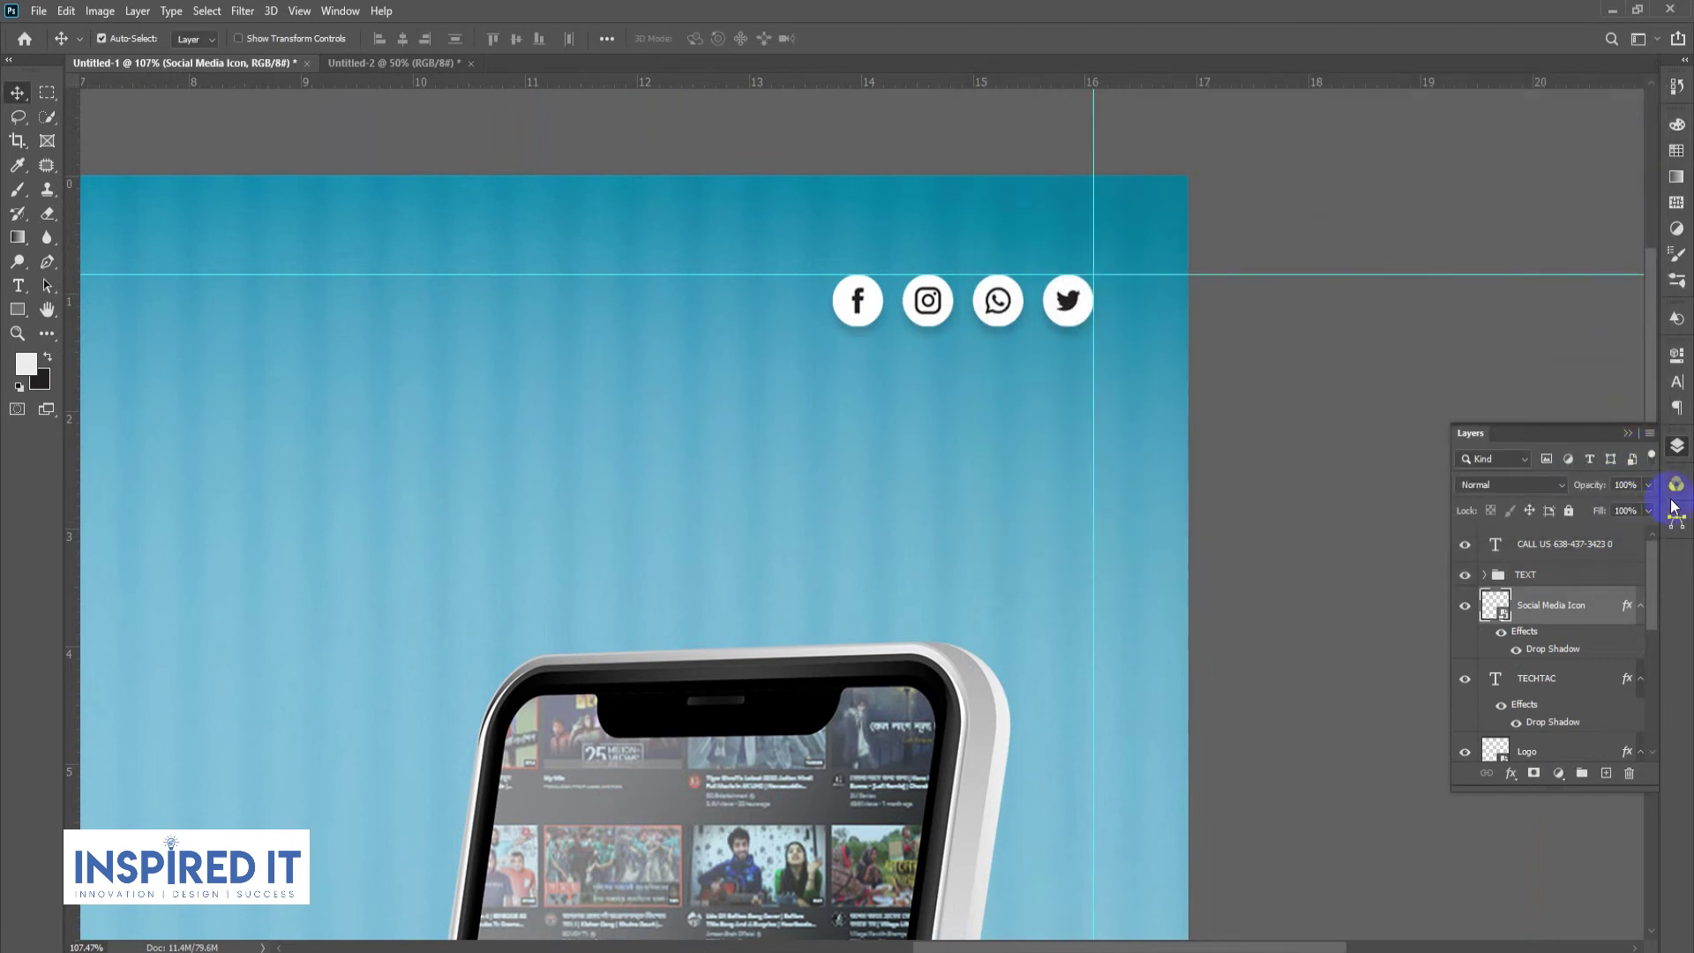
{"action": "left_click", "coordinate": [1677, 446]}
{"action": "scroll", "coordinate": [1110, 481], "scroll_direction": "down", "scroll_amount": 3}
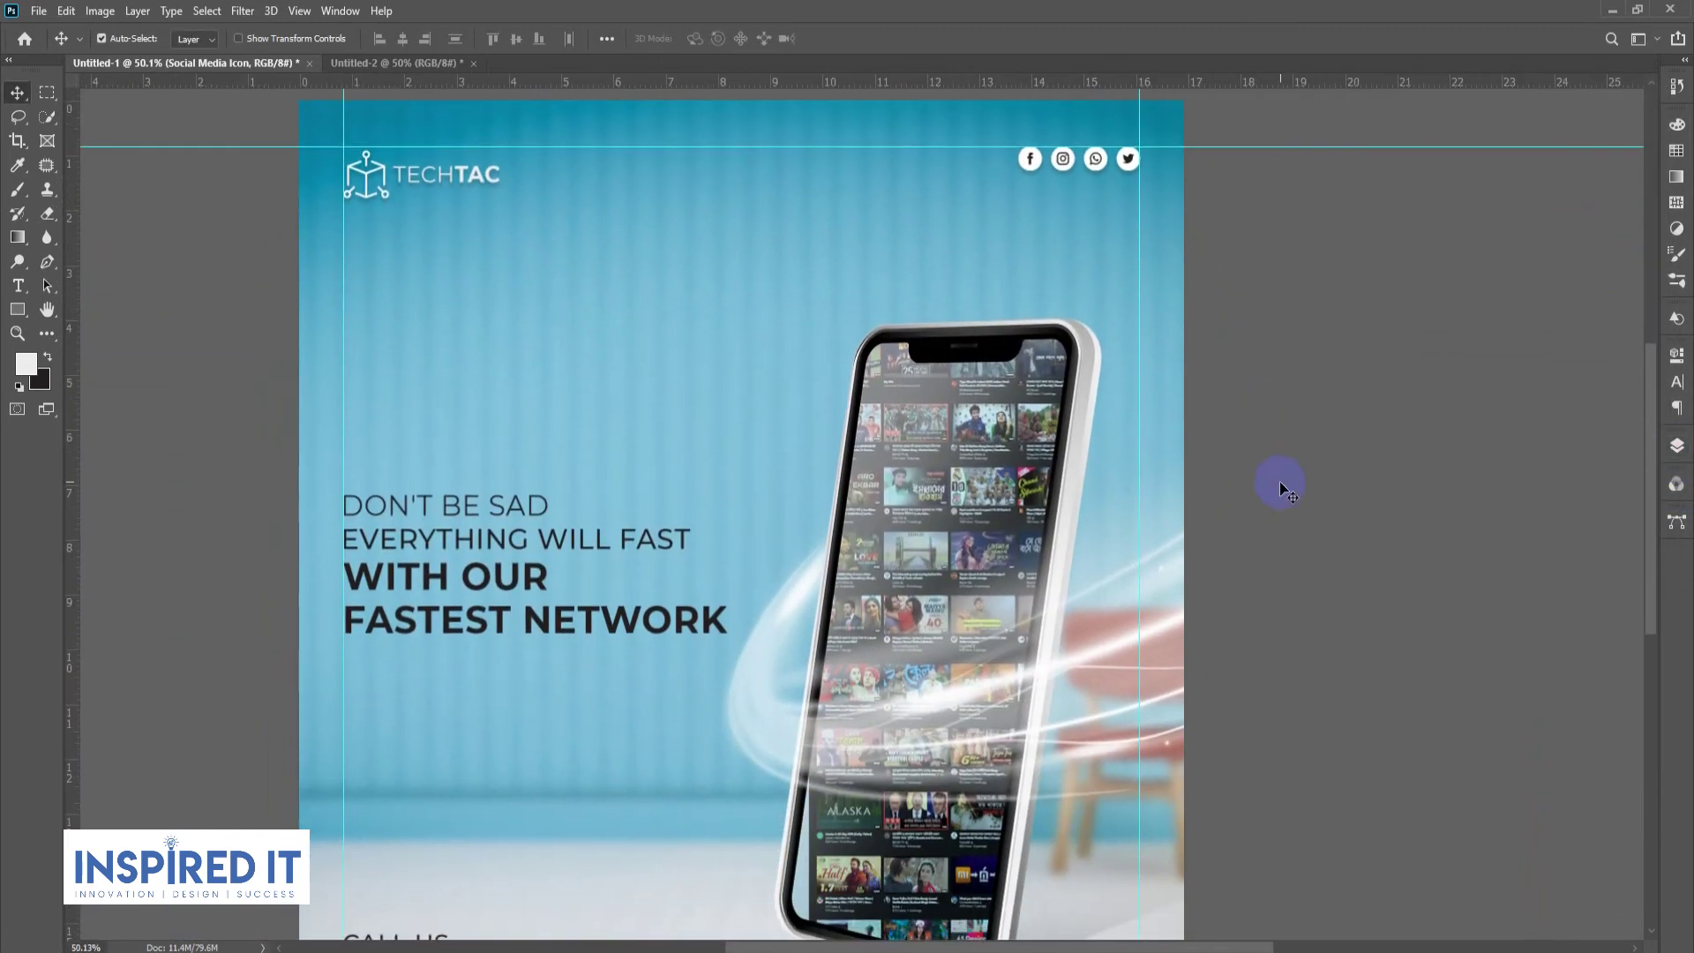
{"action": "scroll", "coordinate": [1280, 480], "scroll_direction": "down", "scroll_amount": 2}
{"action": "left_click", "coordinate": [1303, 524]}
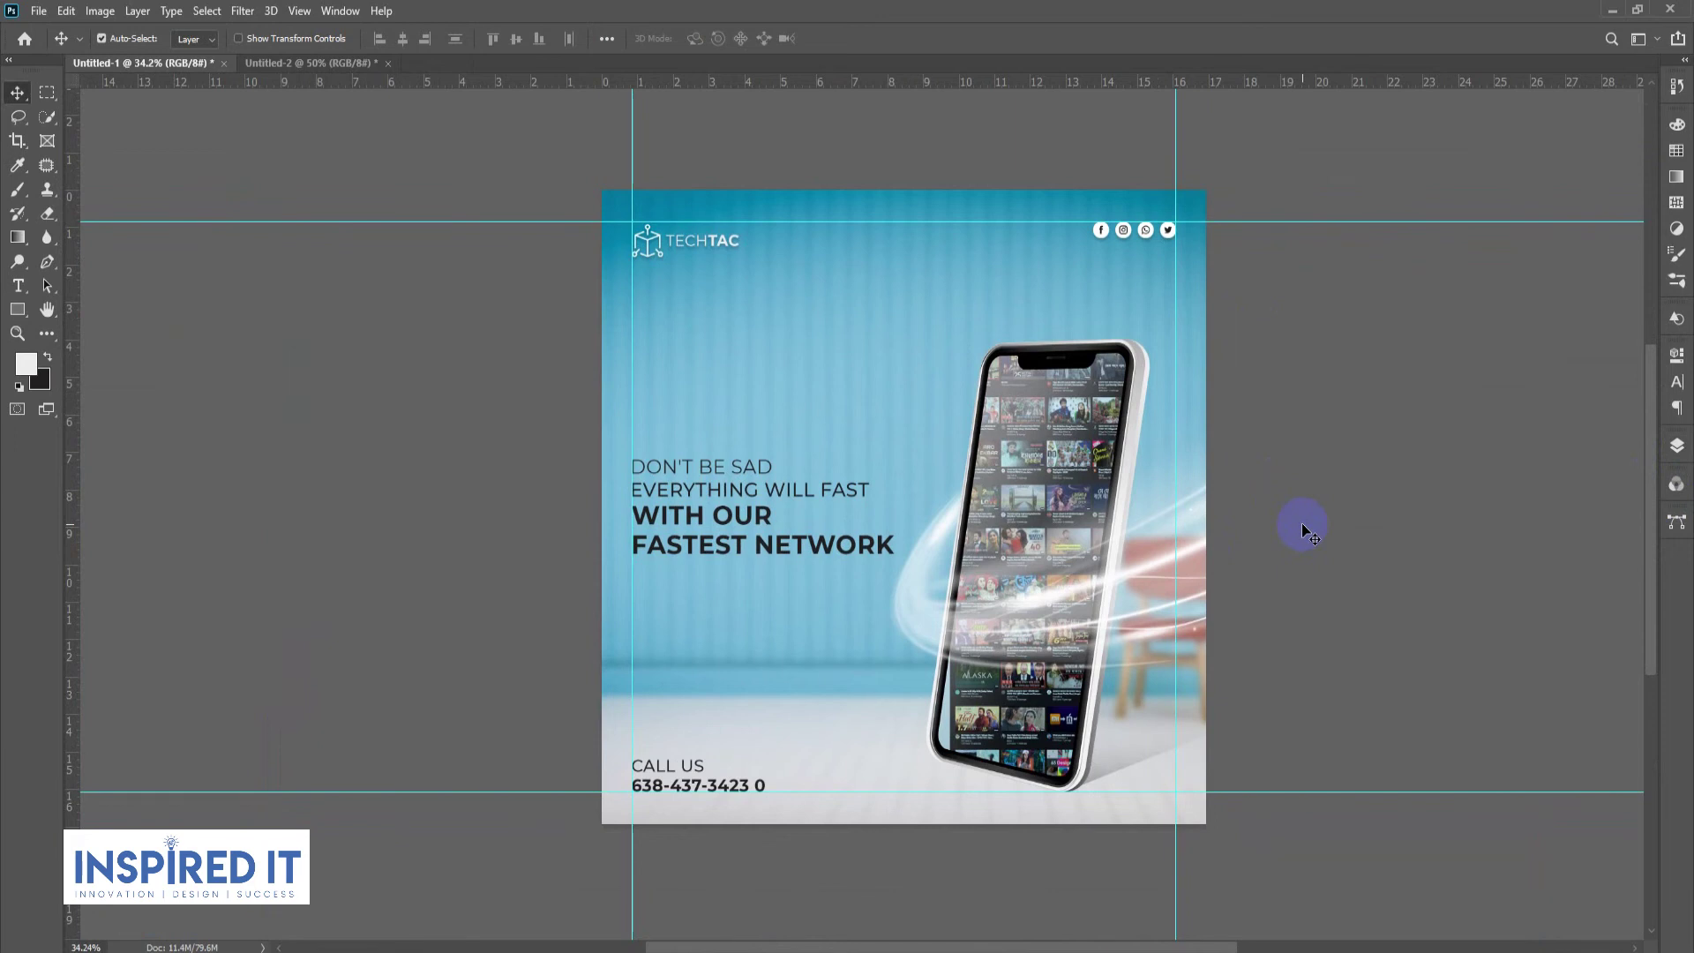
{"action": "scroll", "coordinate": [705, 525], "scroll_direction": "down", "scroll_amount": 1}
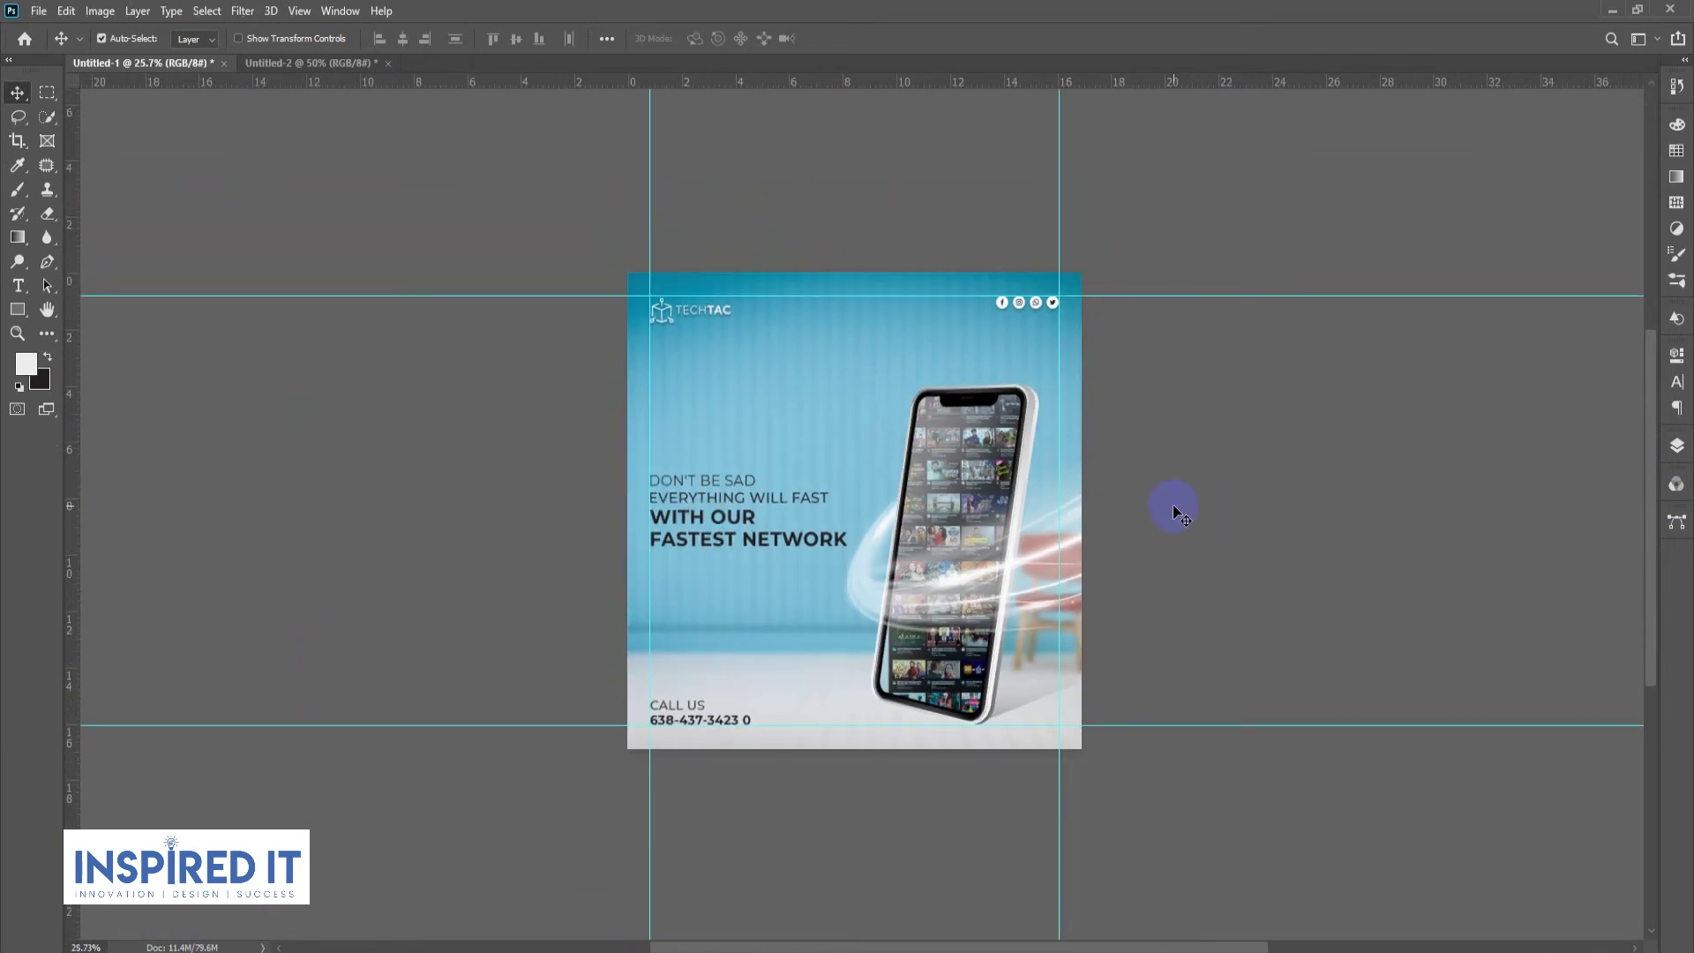
{"action": "scroll", "coordinate": [1091, 637], "scroll_direction": "up", "scroll_amount": 2}
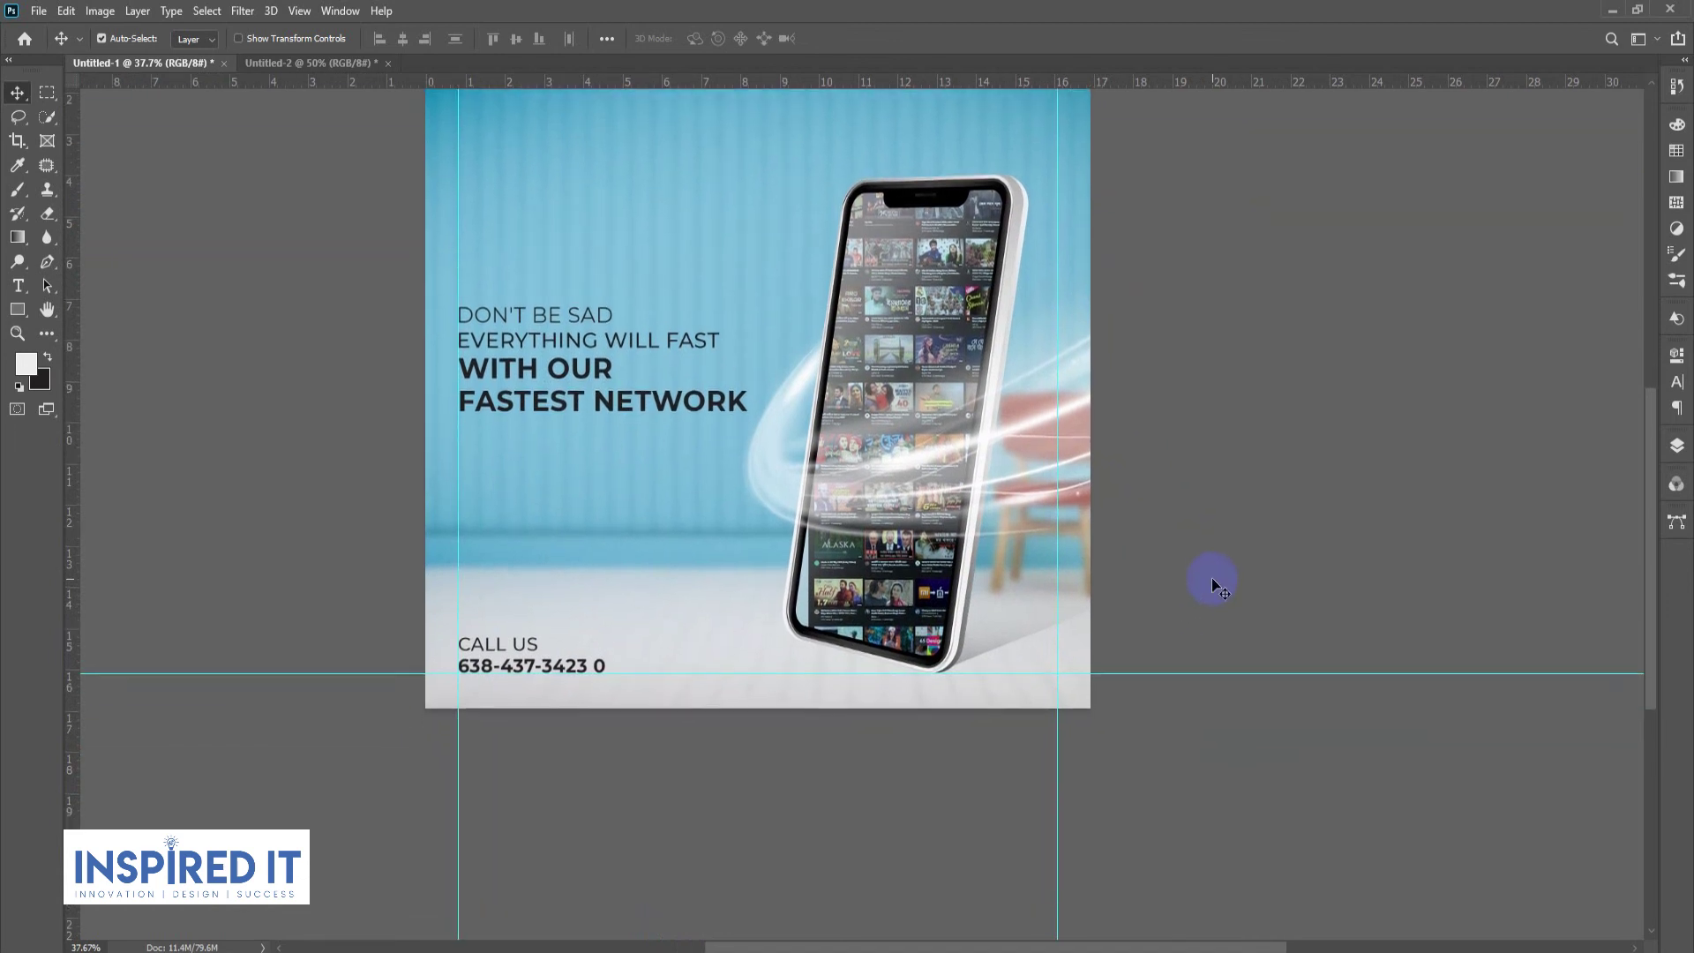
Pick the Brush tool and add a new empty layer at the top of the stack.
{"action": "scroll", "coordinate": [1223, 547], "scroll_direction": "up", "scroll_amount": 1}
{"action": "left_click", "coordinate": [18, 189]}
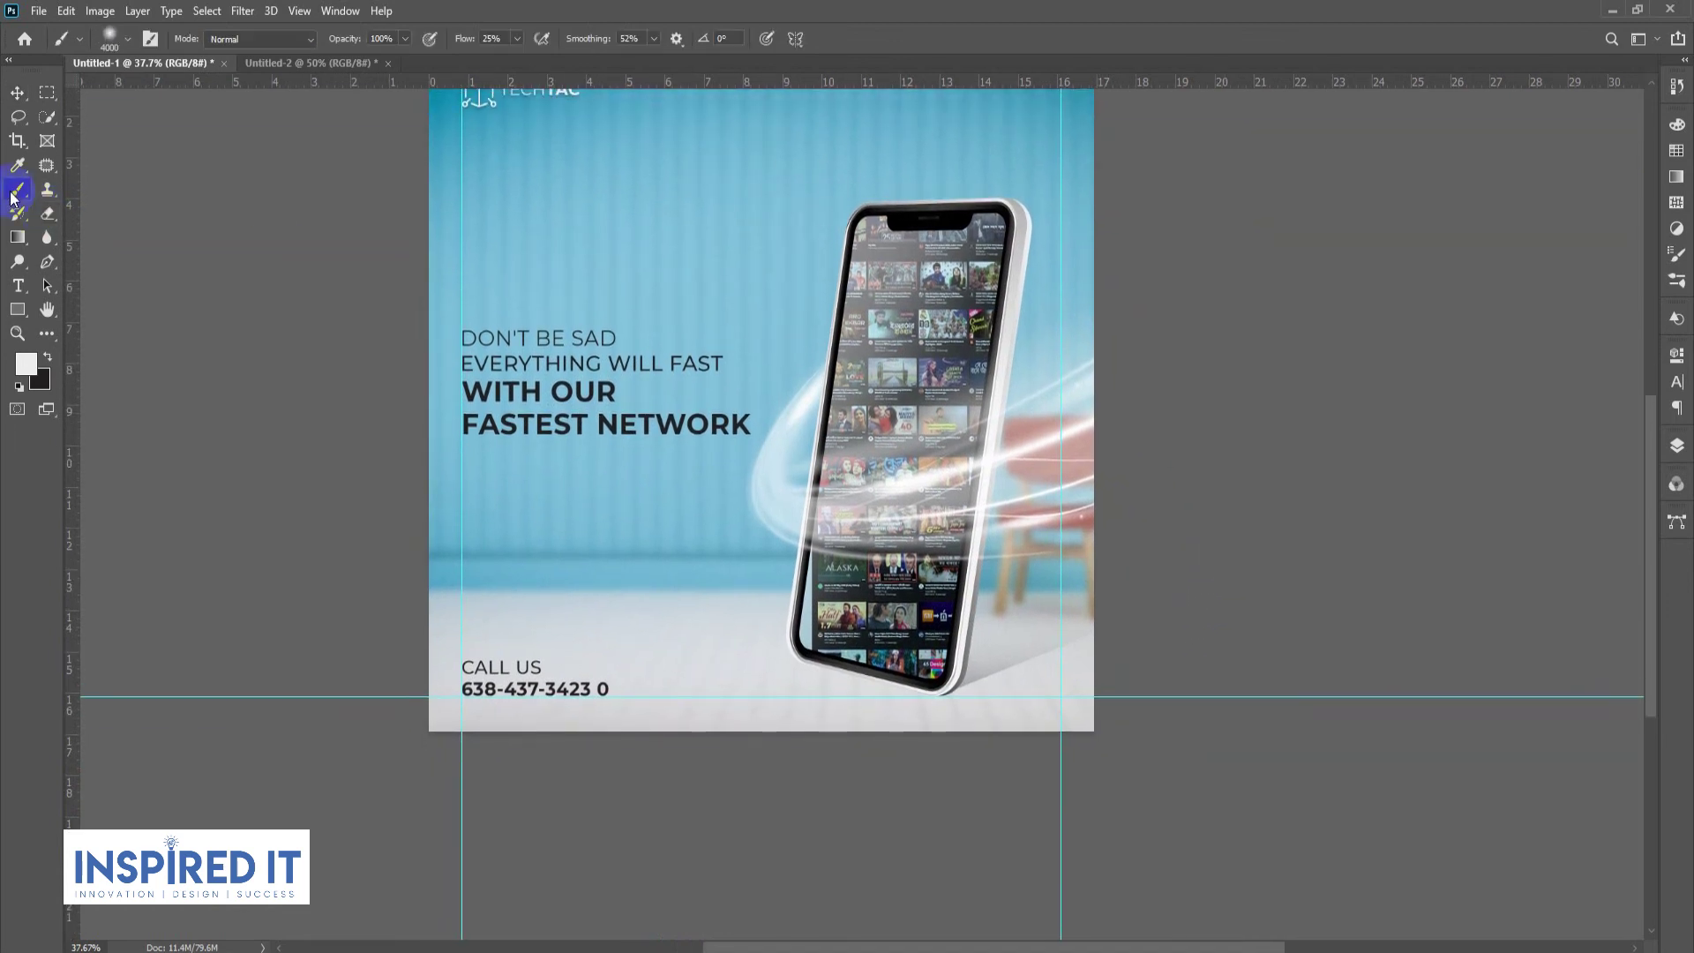
{"action": "left_click", "coordinate": [1675, 481]}
{"action": "left_click", "coordinate": [1606, 773]}
{"action": "scroll", "coordinate": [744, 479], "scroll_direction": "down", "scroll_amount": 1}
{"action": "scroll", "coordinate": [744, 479], "scroll_direction": "down", "scroll_amount": 1}
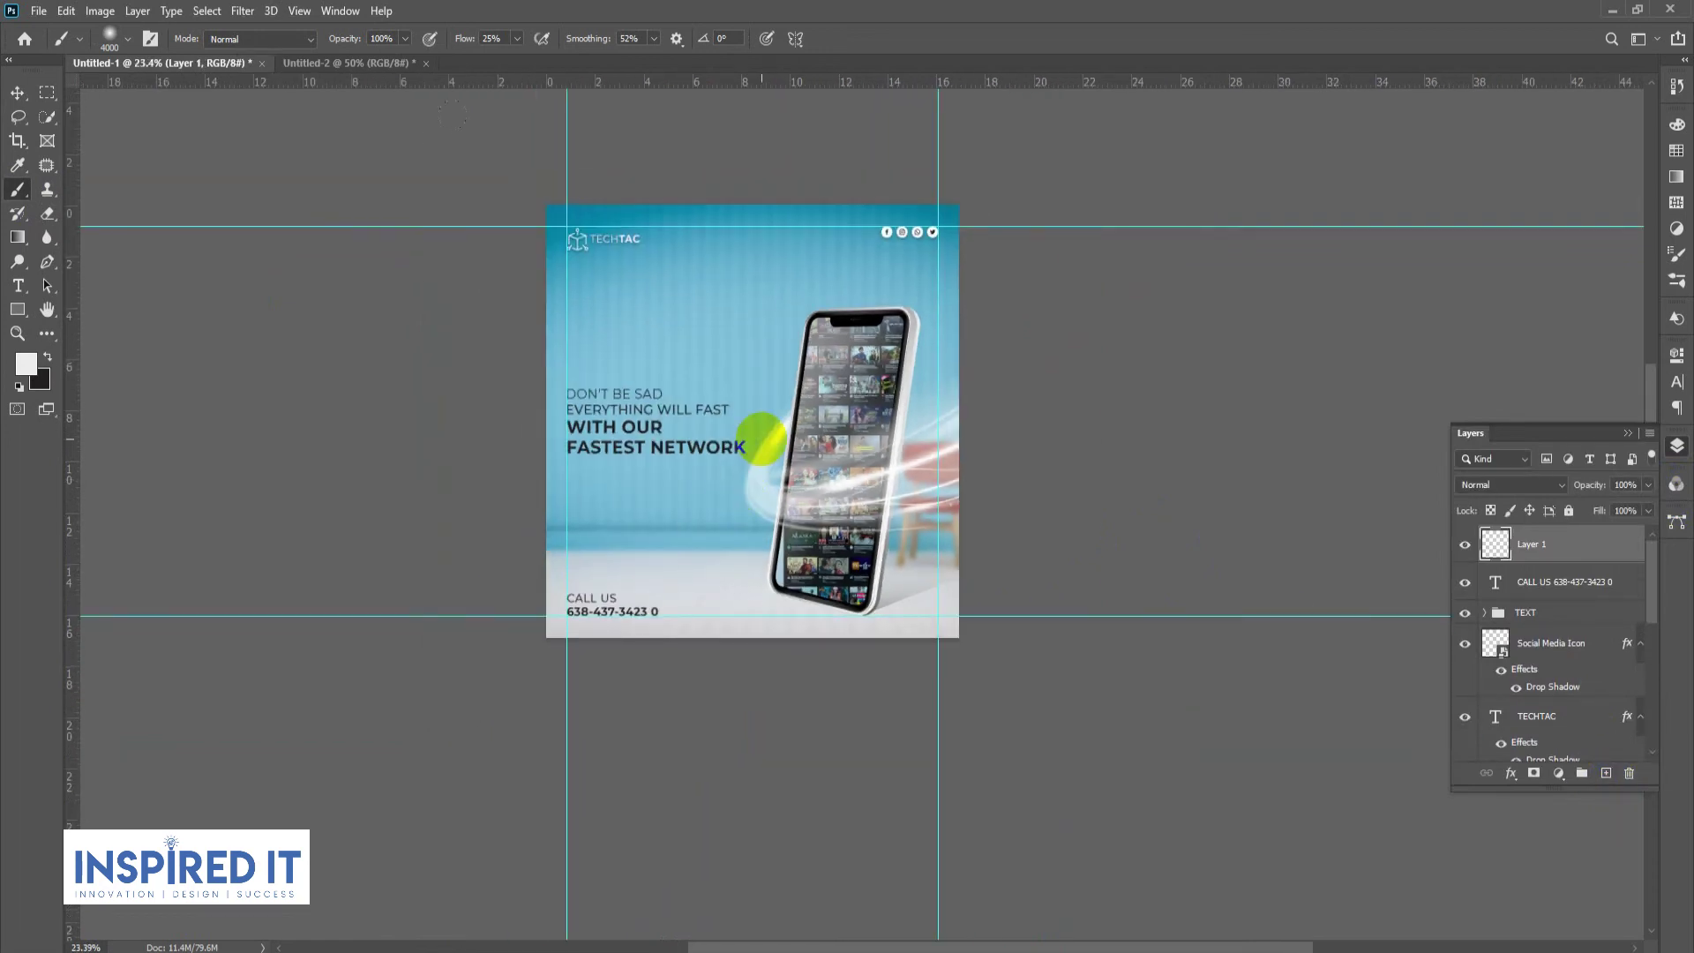
Paint one white dab over the poster with a 3100-px brush at 72% flow.
{"action": "key", "text": "bracketleft"}
{"action": "key", "text": "bracketleft"}
{"action": "key", "text": "bracketleft"}
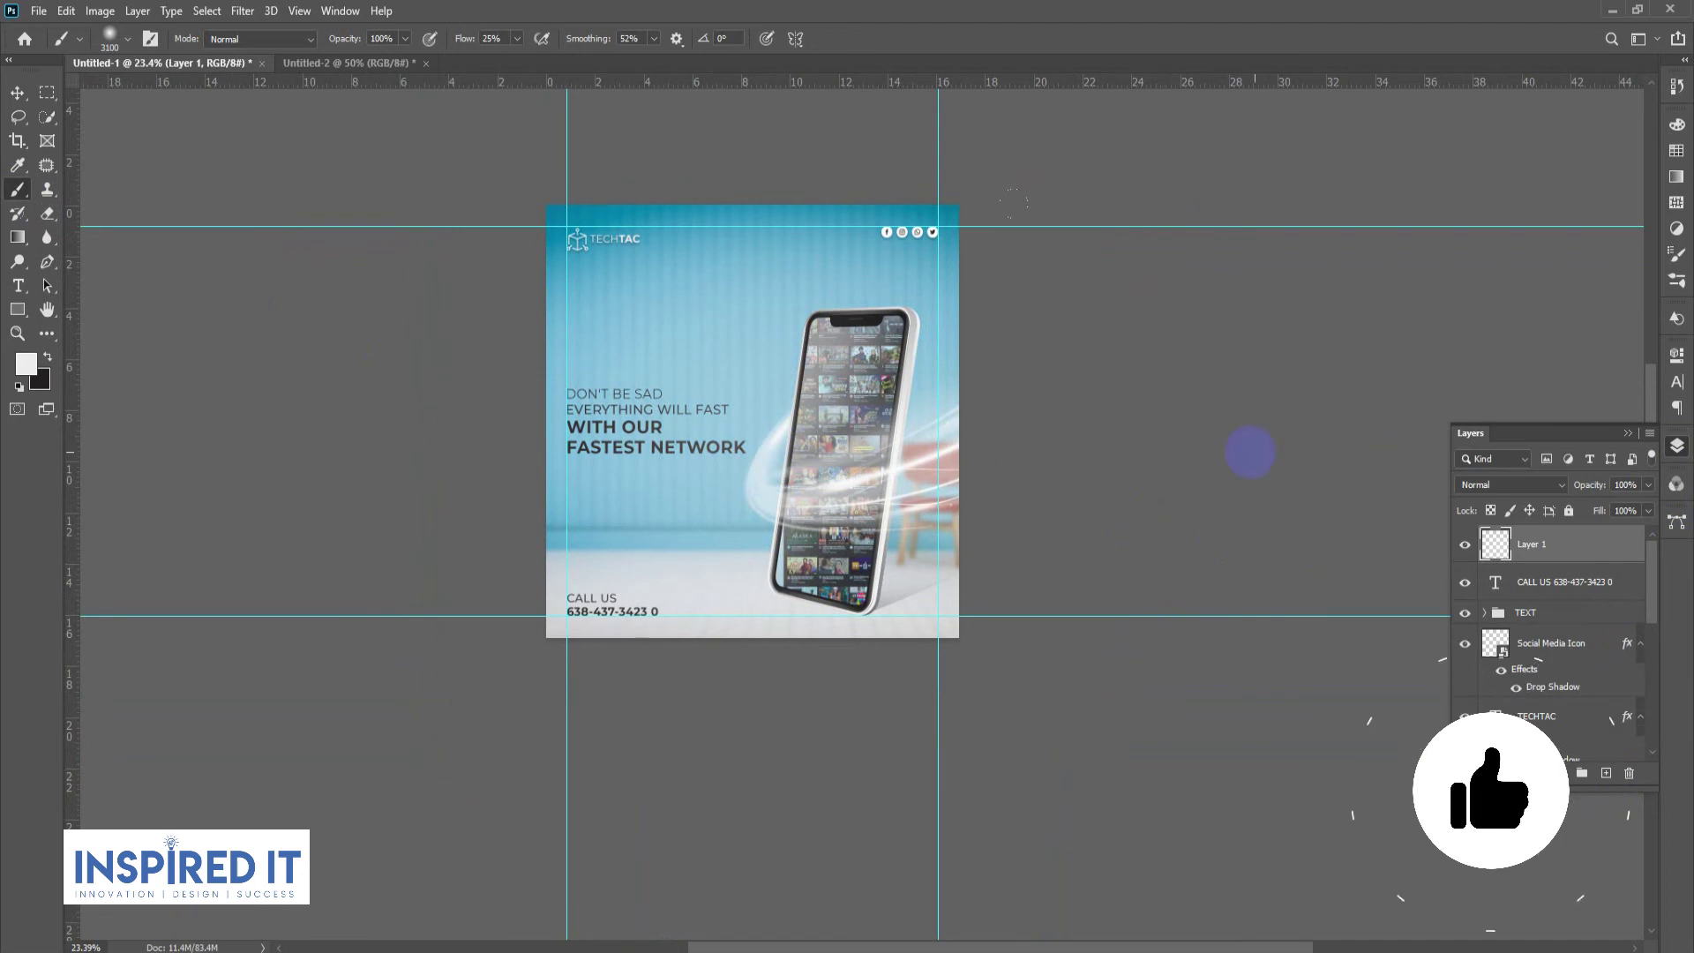
{"action": "left_click", "coordinate": [517, 39]}
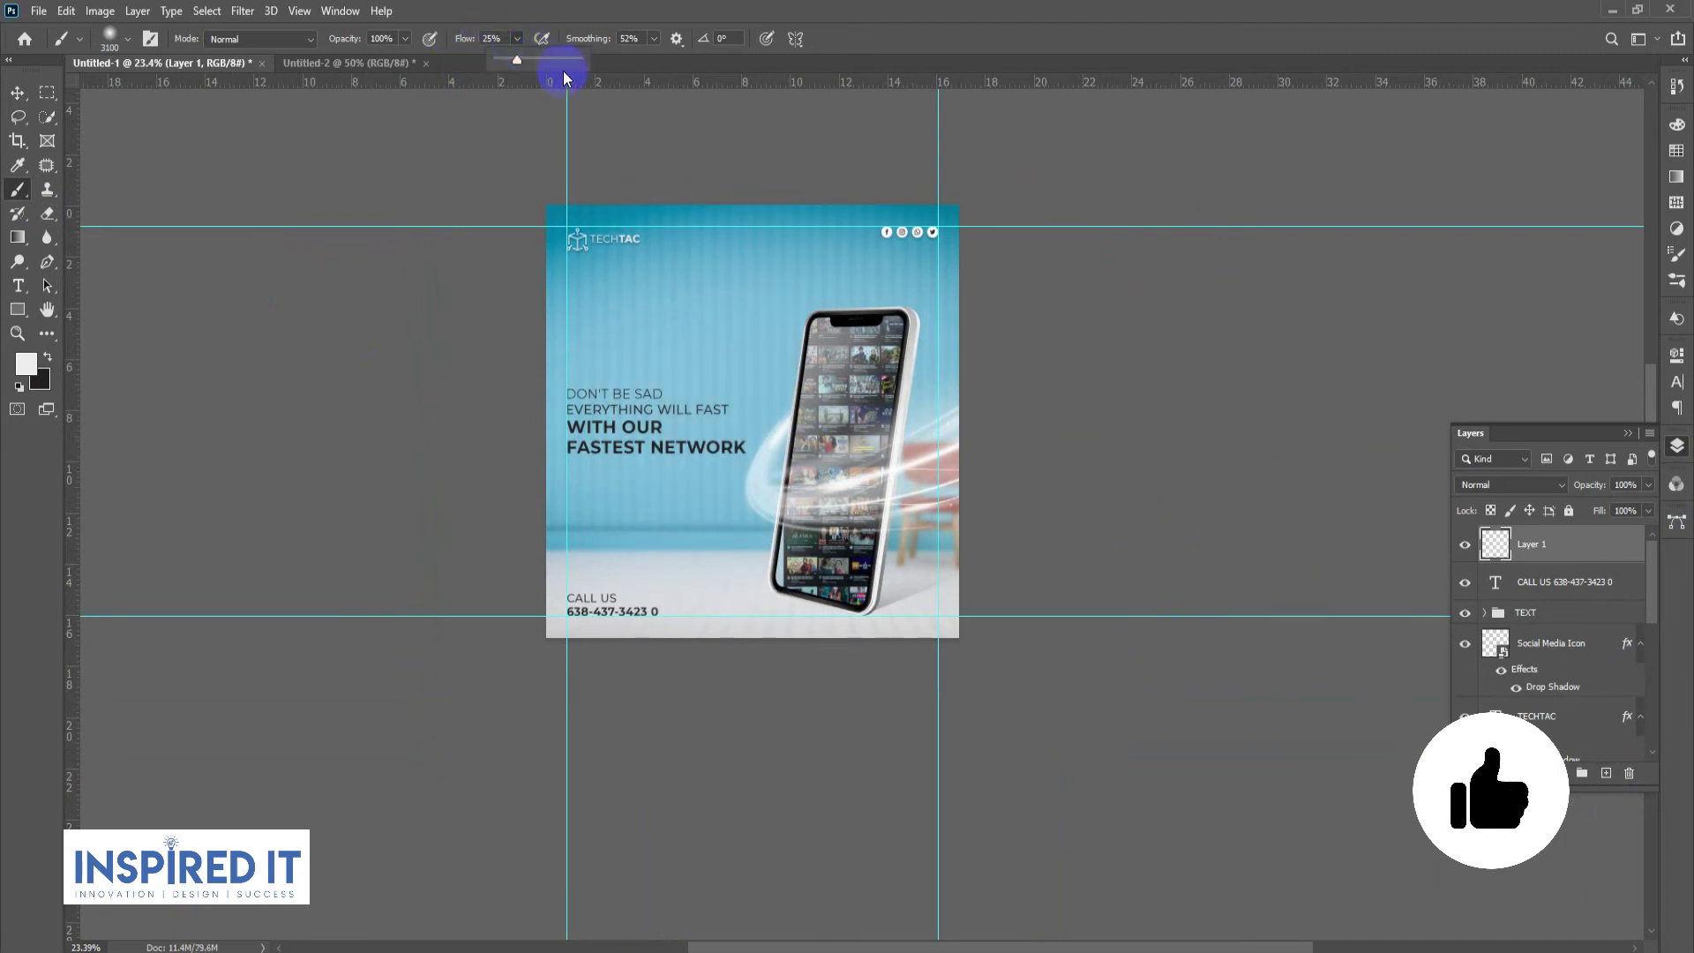
{"action": "left_click", "coordinate": [557, 68]}
{"action": "left_click", "coordinate": [795, 462]}
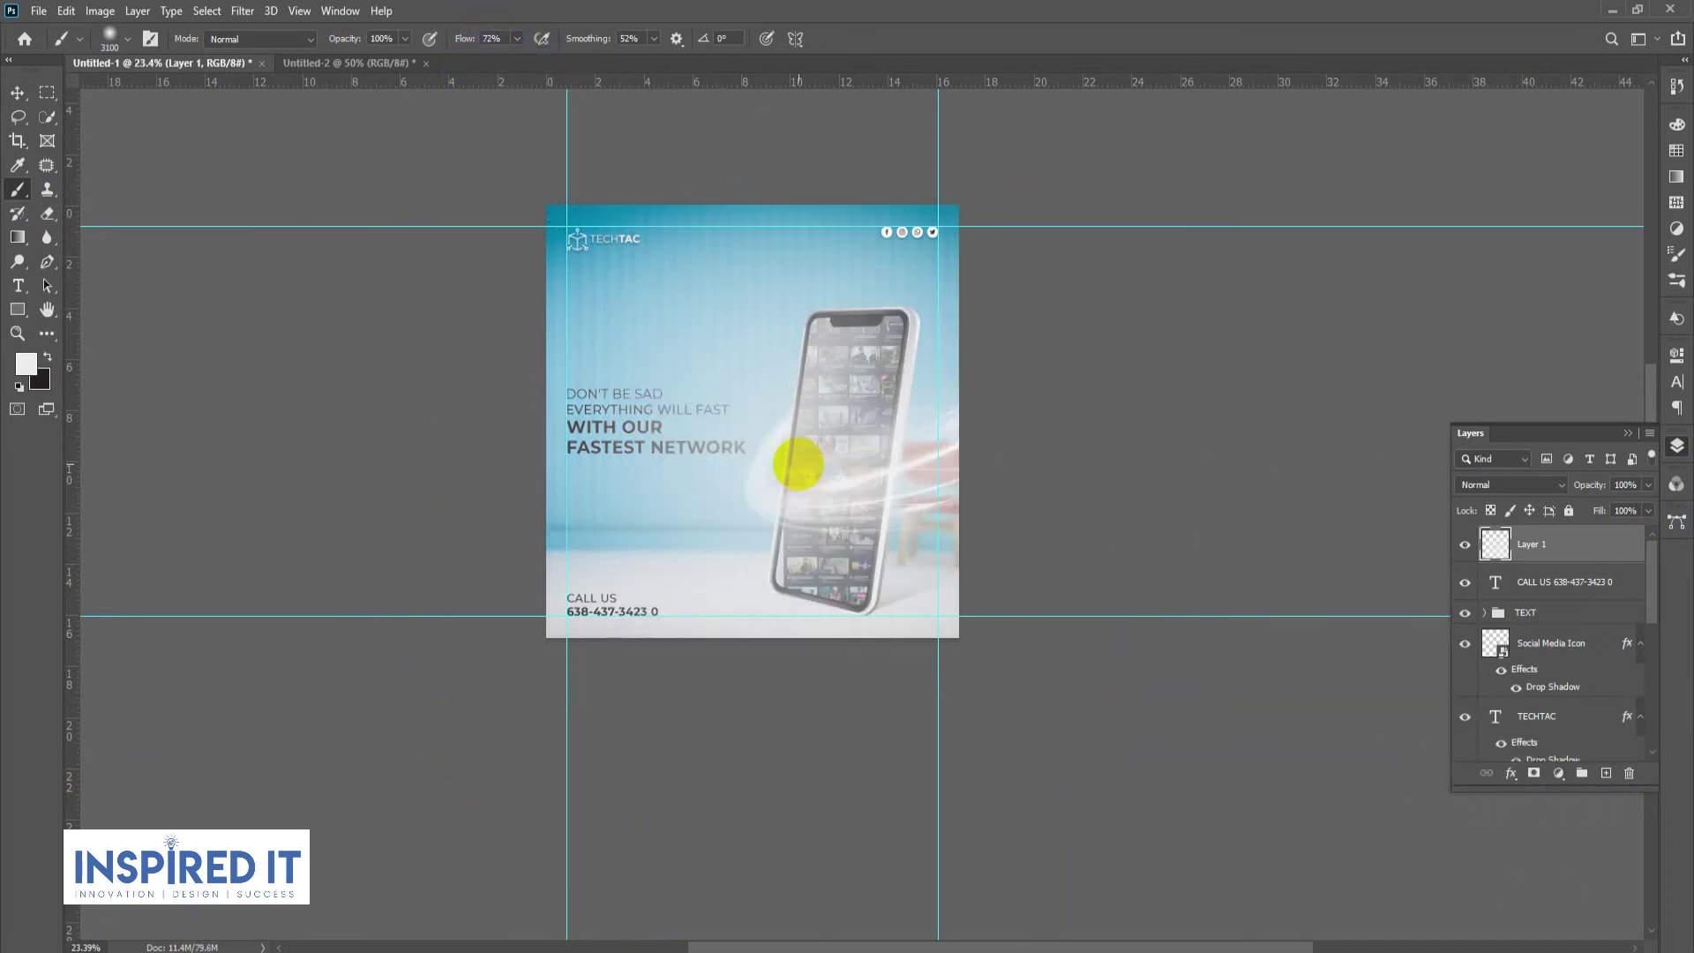
{"action": "left_click", "coordinate": [18, 93]}
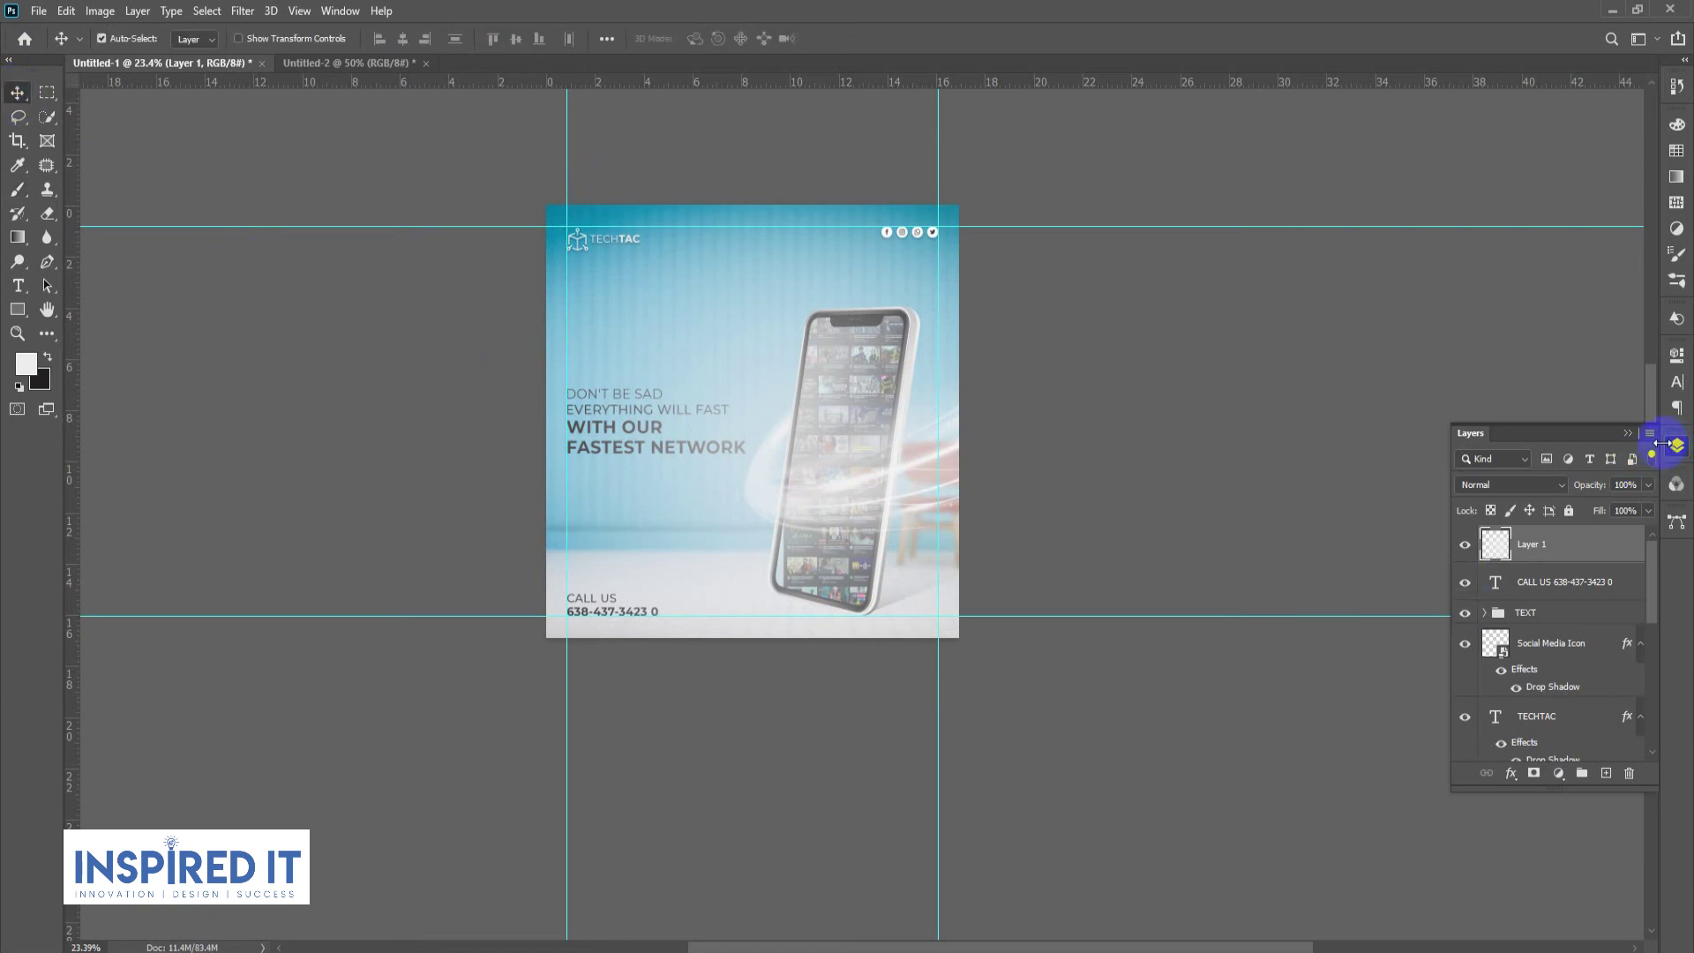
{"action": "left_click", "coordinate": [1663, 446]}
{"action": "left_click", "coordinate": [850, 472]}
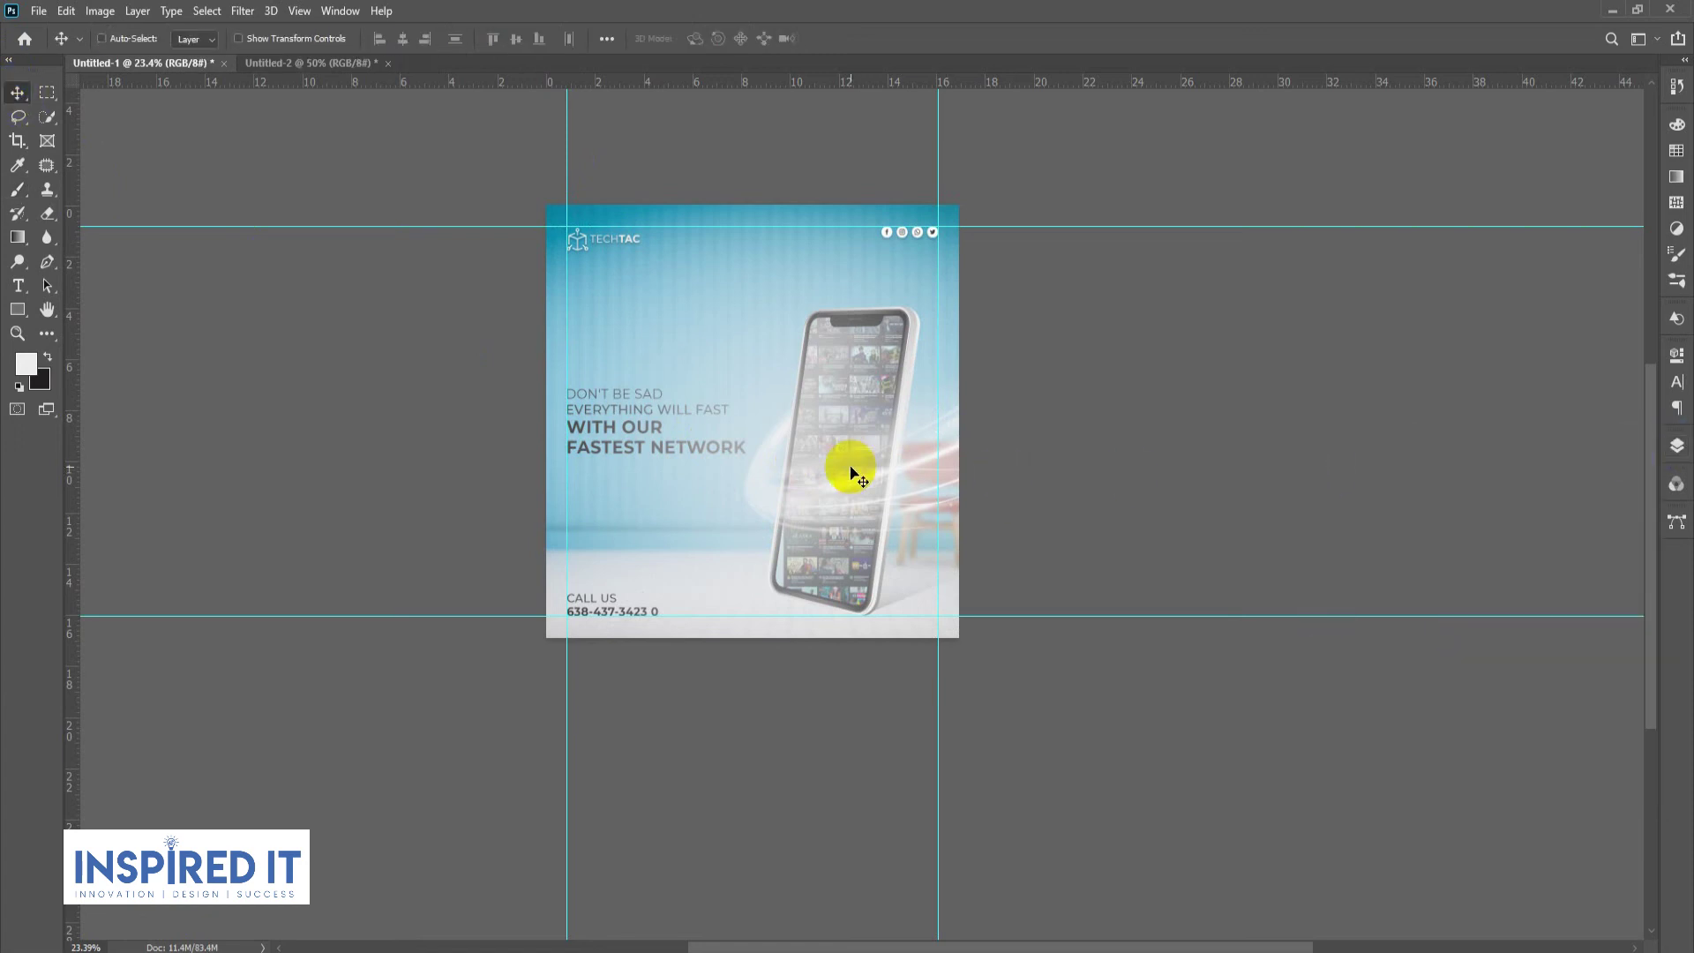
Scale Layer 1 down into a narrow strip near the bottom of the poster.
{"action": "key", "text": "ctrl+t"}
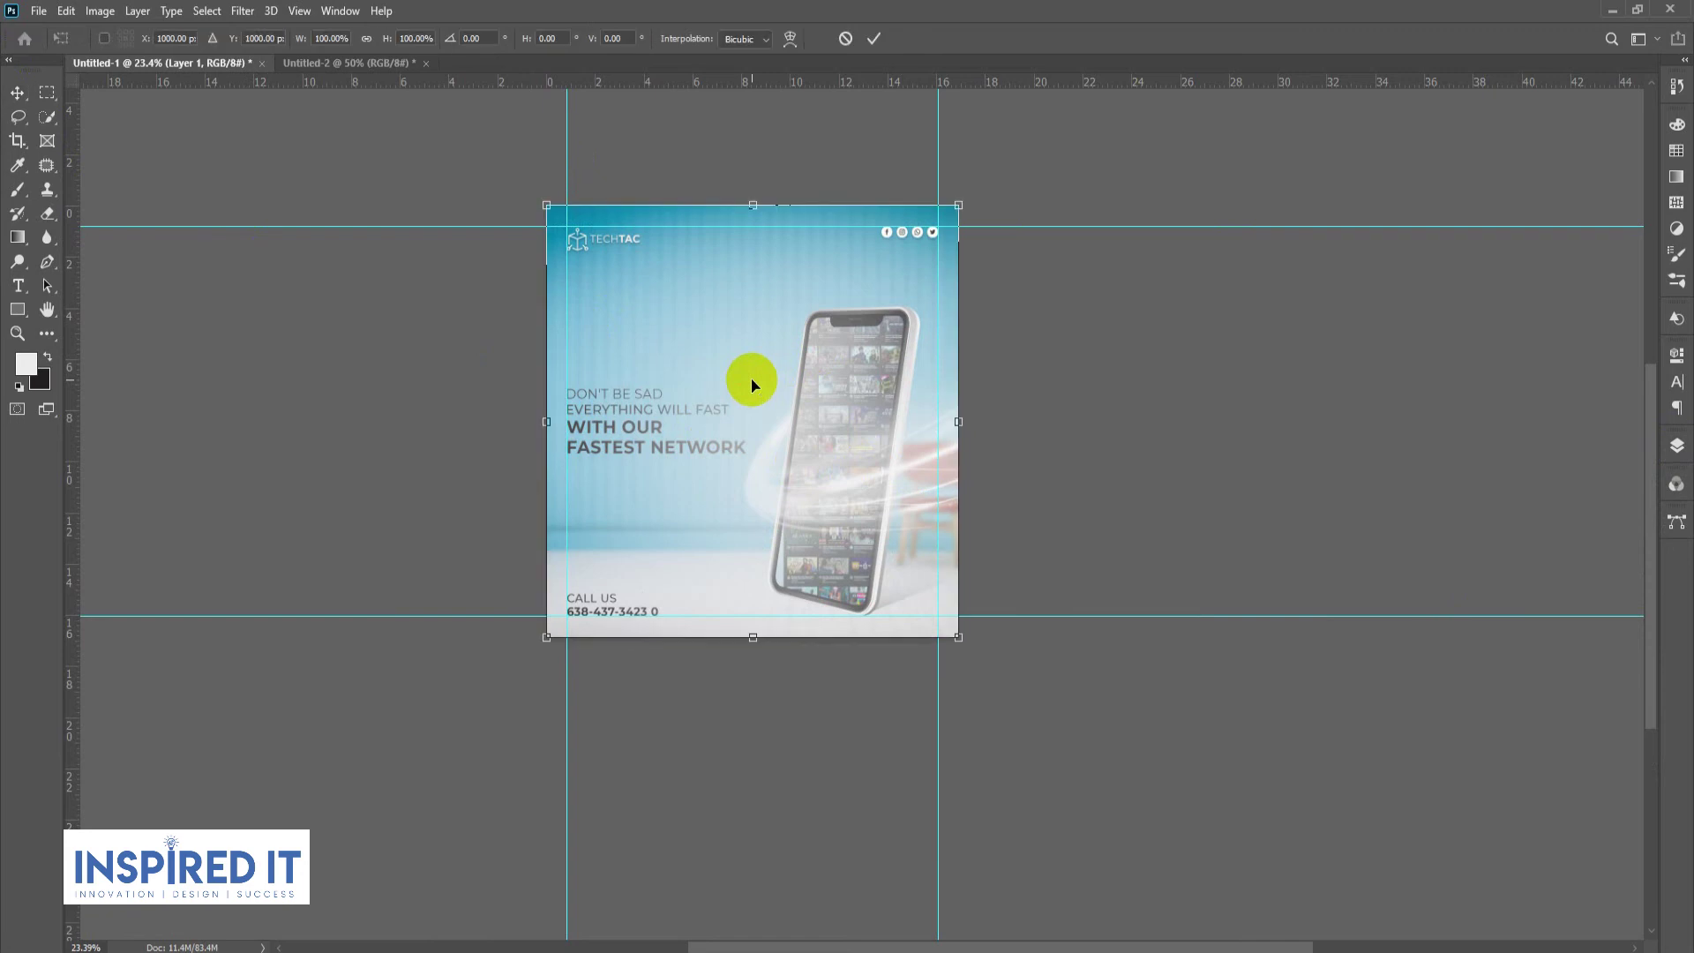
{"action": "left_click_drag", "start_coordinate": [753, 204], "coordinate": [799, 584]}
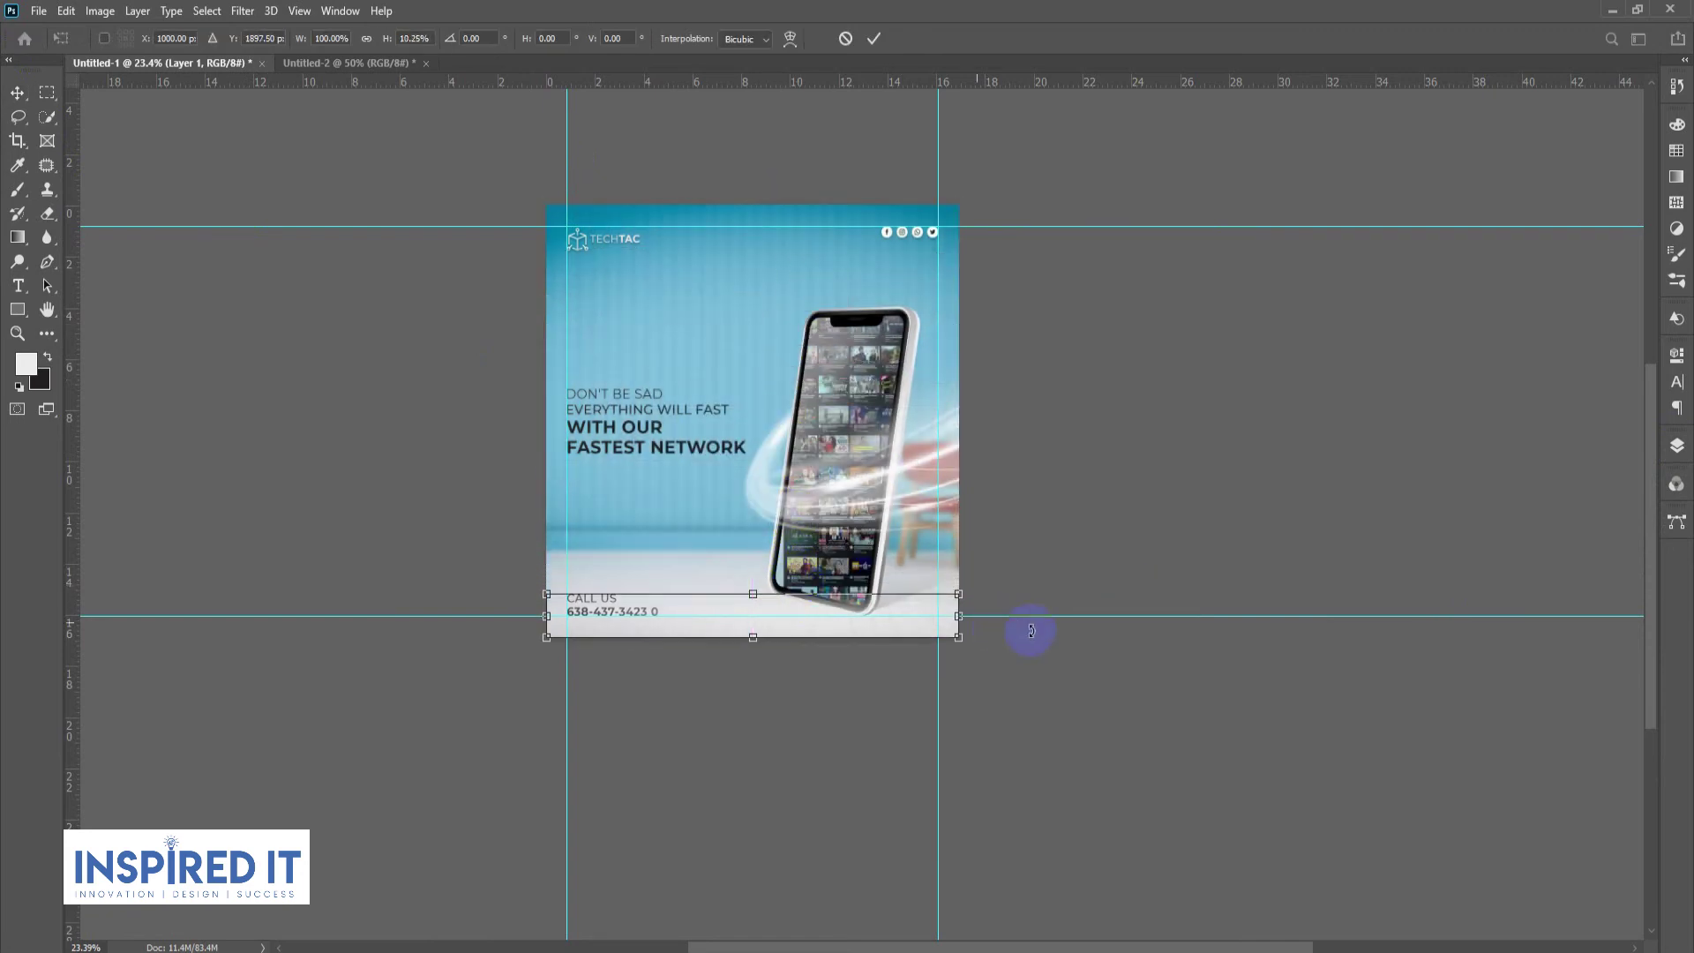
{"action": "left_click_drag", "start_coordinate": [966, 623], "coordinate": [876, 622]}
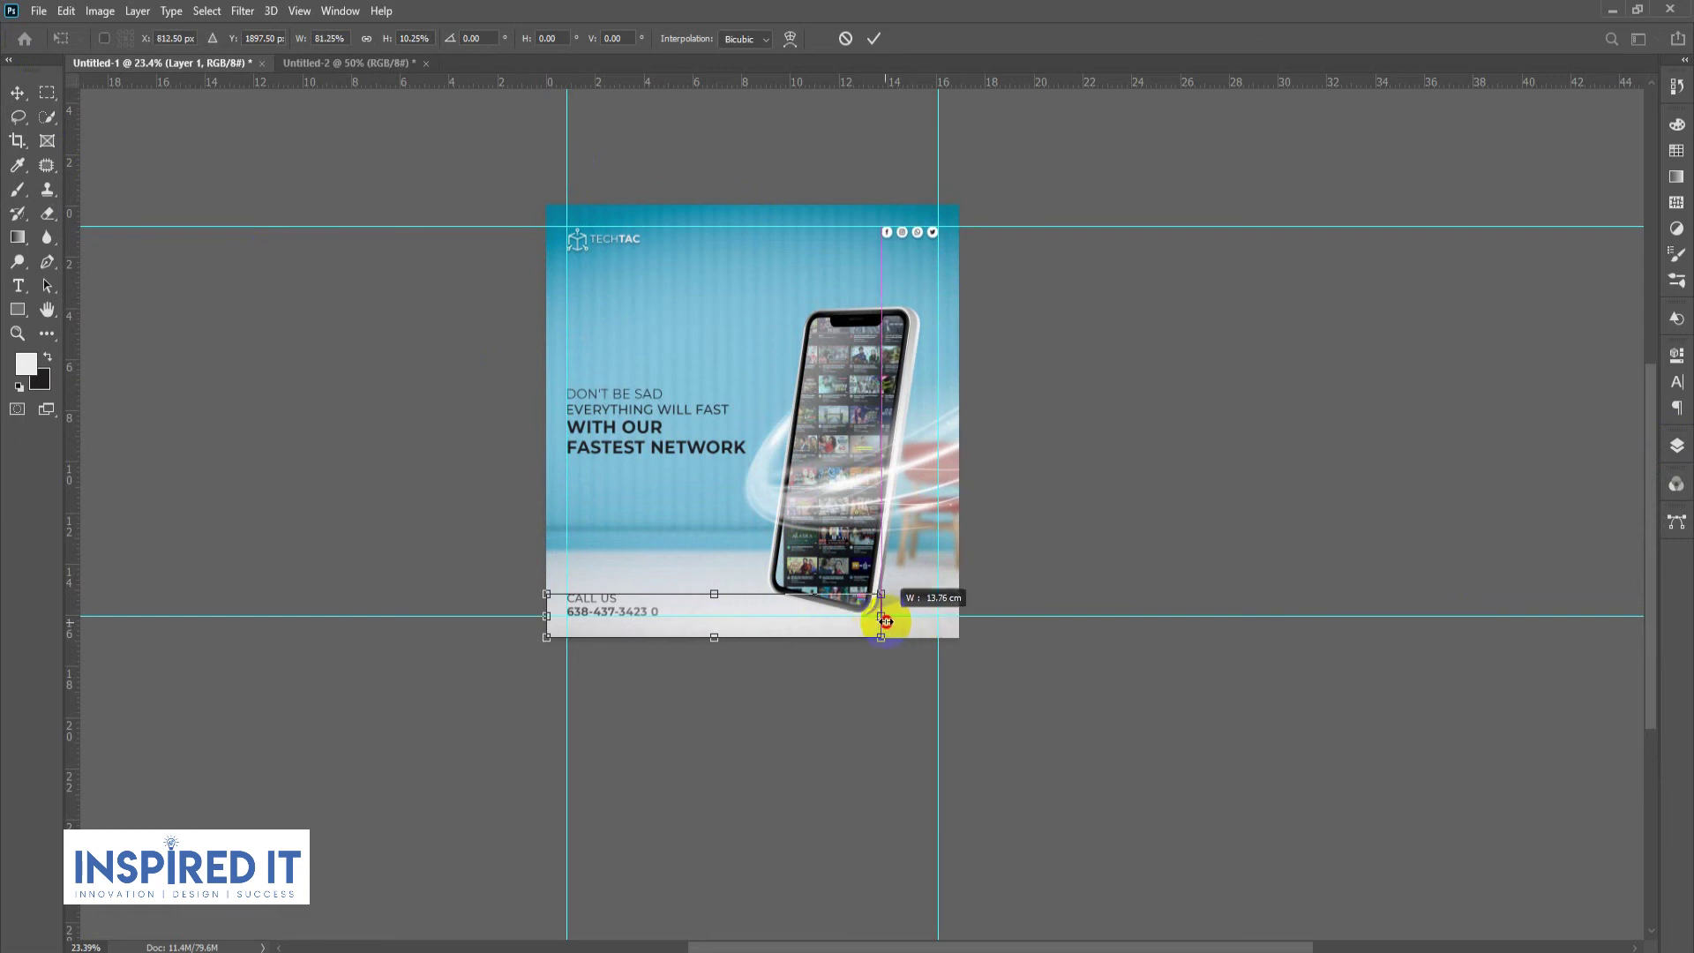
{"action": "left_click_drag", "start_coordinate": [707, 594], "coordinate": [706, 581]}
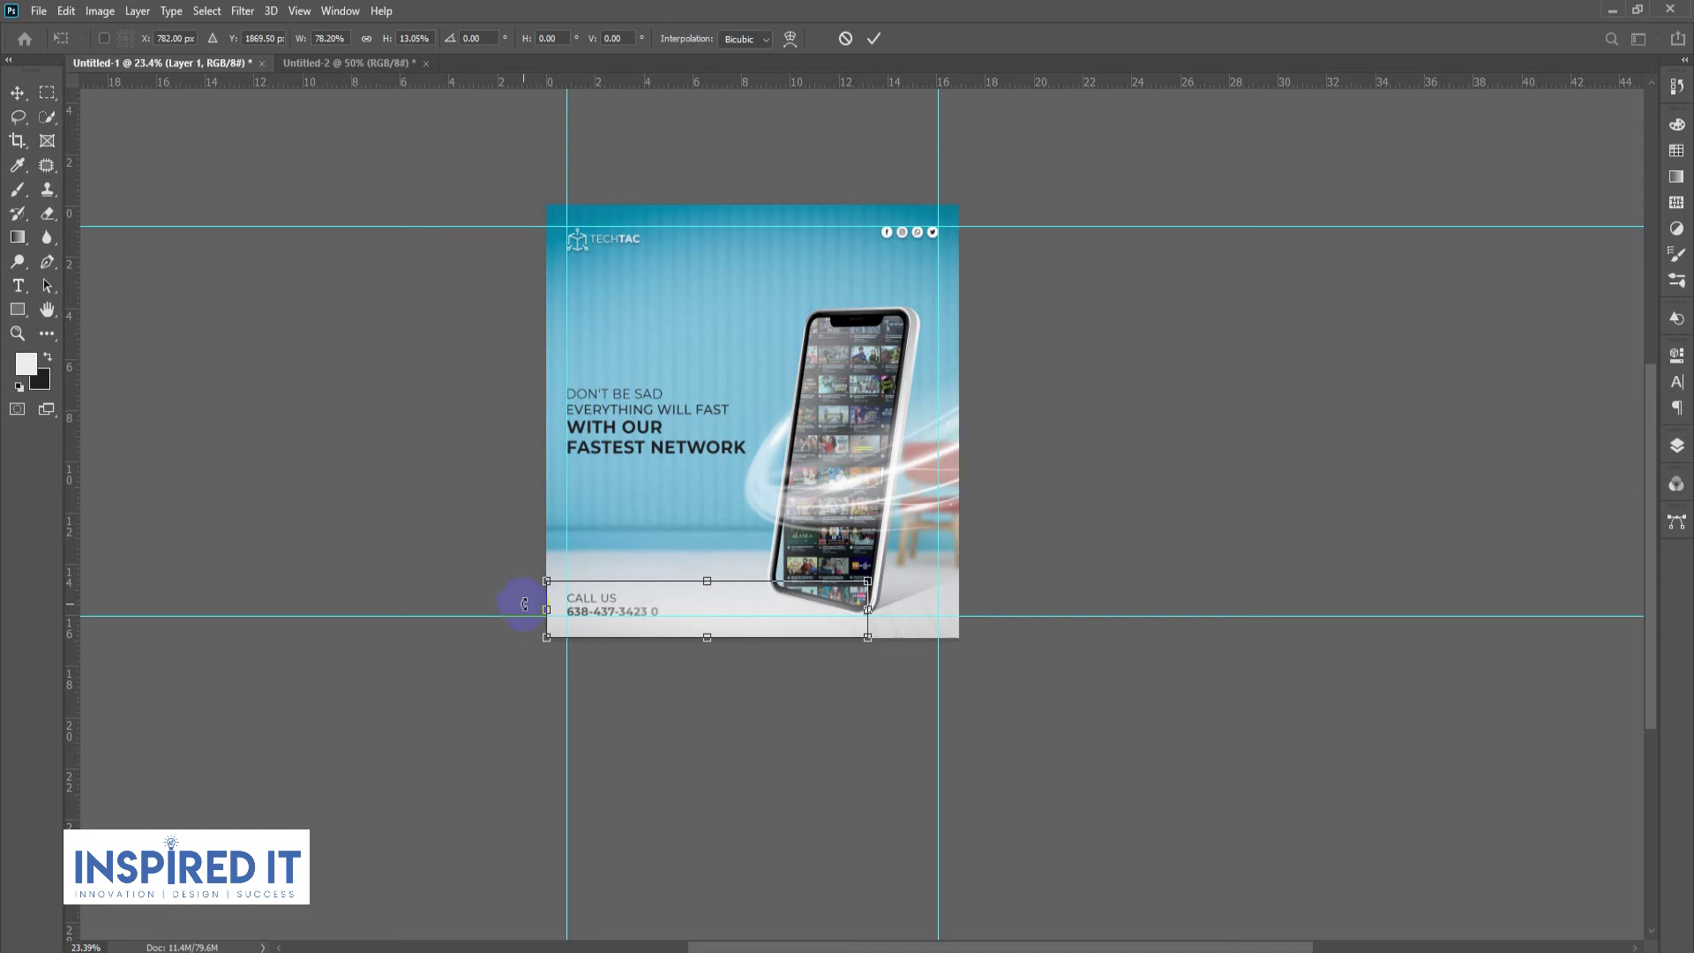
{"action": "left_click_drag", "start_coordinate": [548, 611], "coordinate": [612, 611]}
Distort the strip's corners into a flat parallelogram under the phone's base.
{"action": "right_click", "coordinate": [836, 619]}
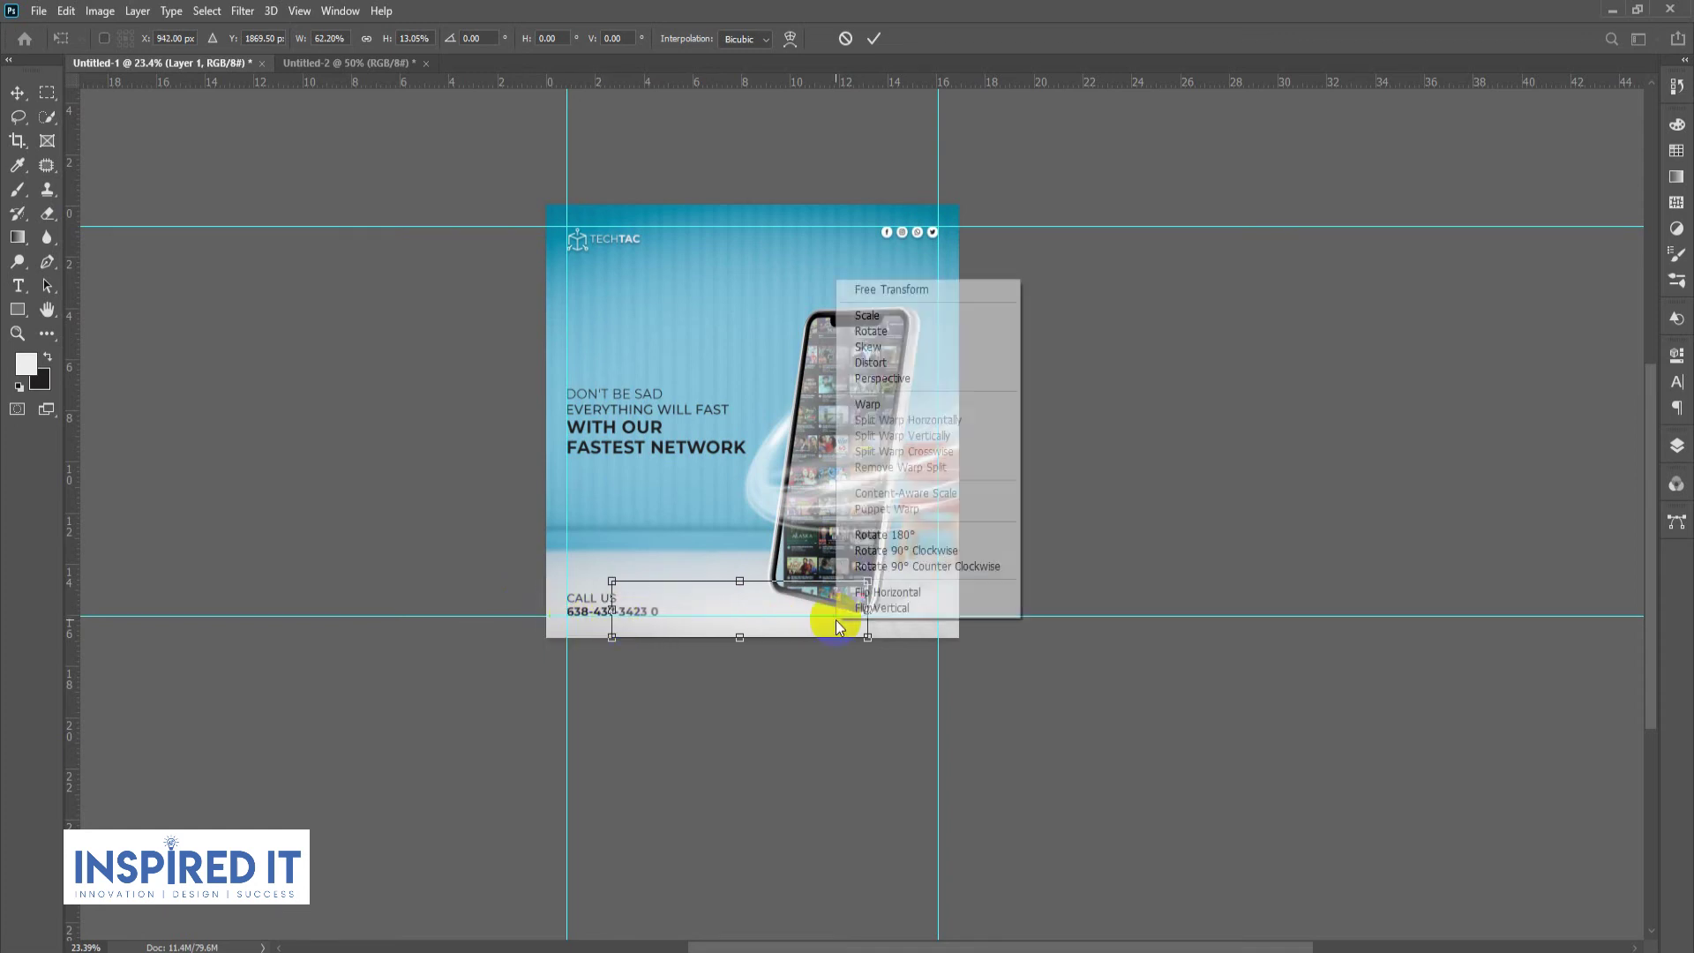
{"action": "left_click", "coordinate": [886, 362]}
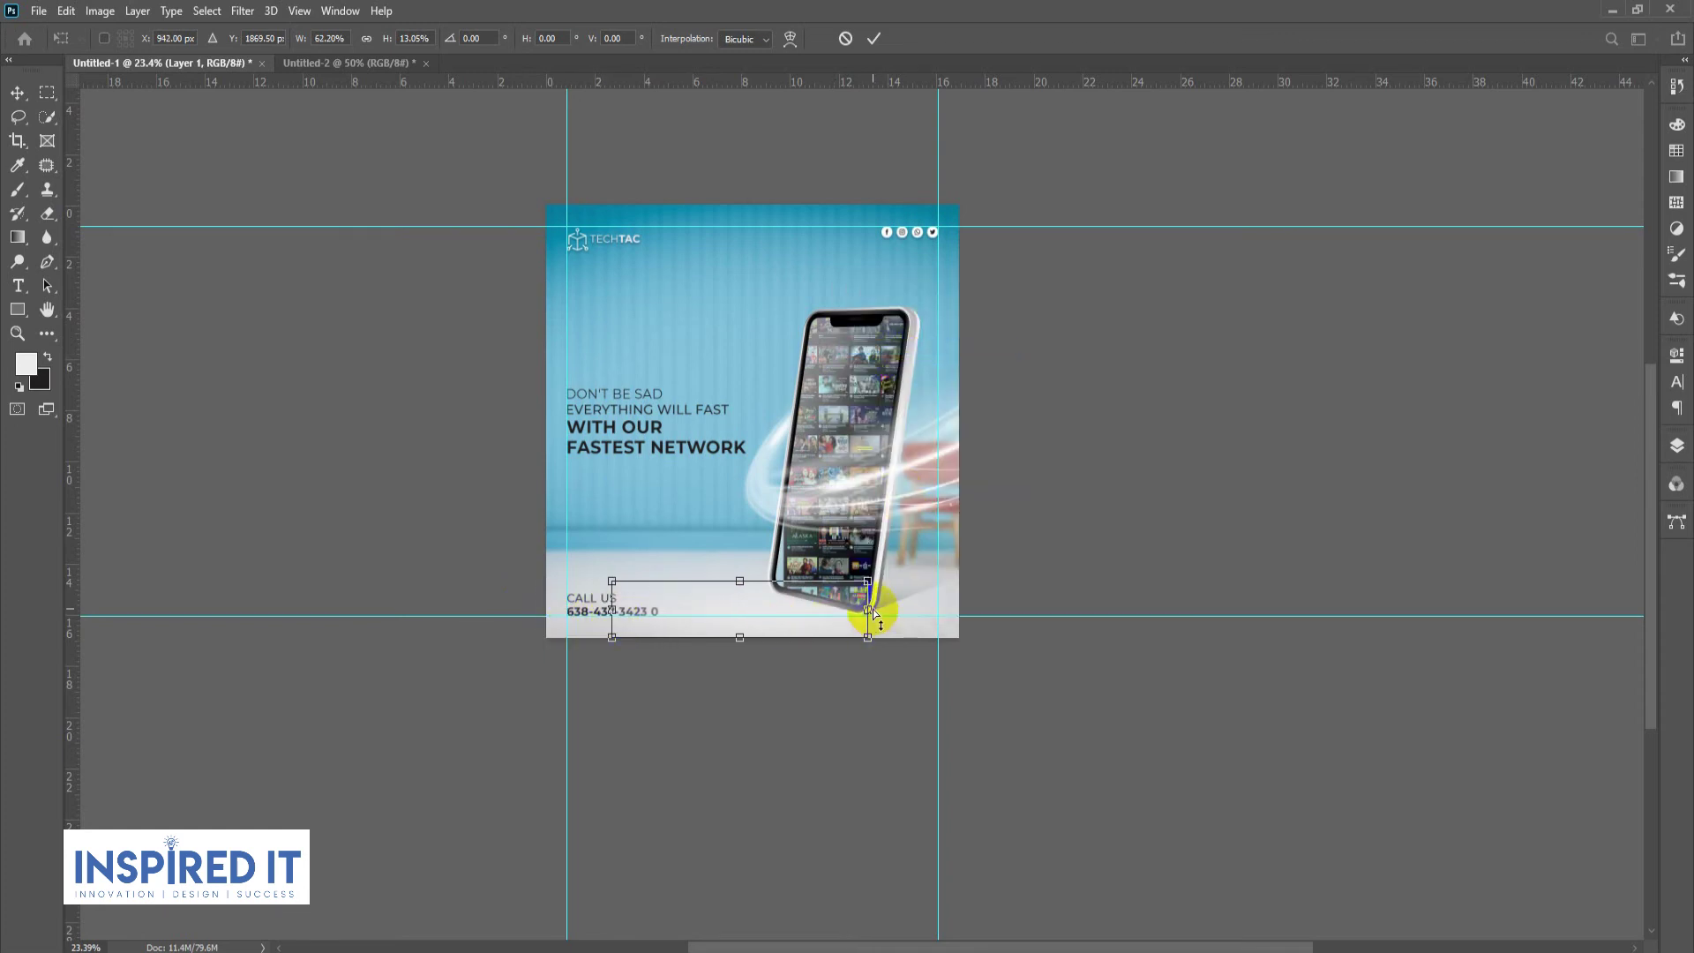
{"action": "left_click_drag", "start_coordinate": [872, 609], "coordinate": [872, 587]}
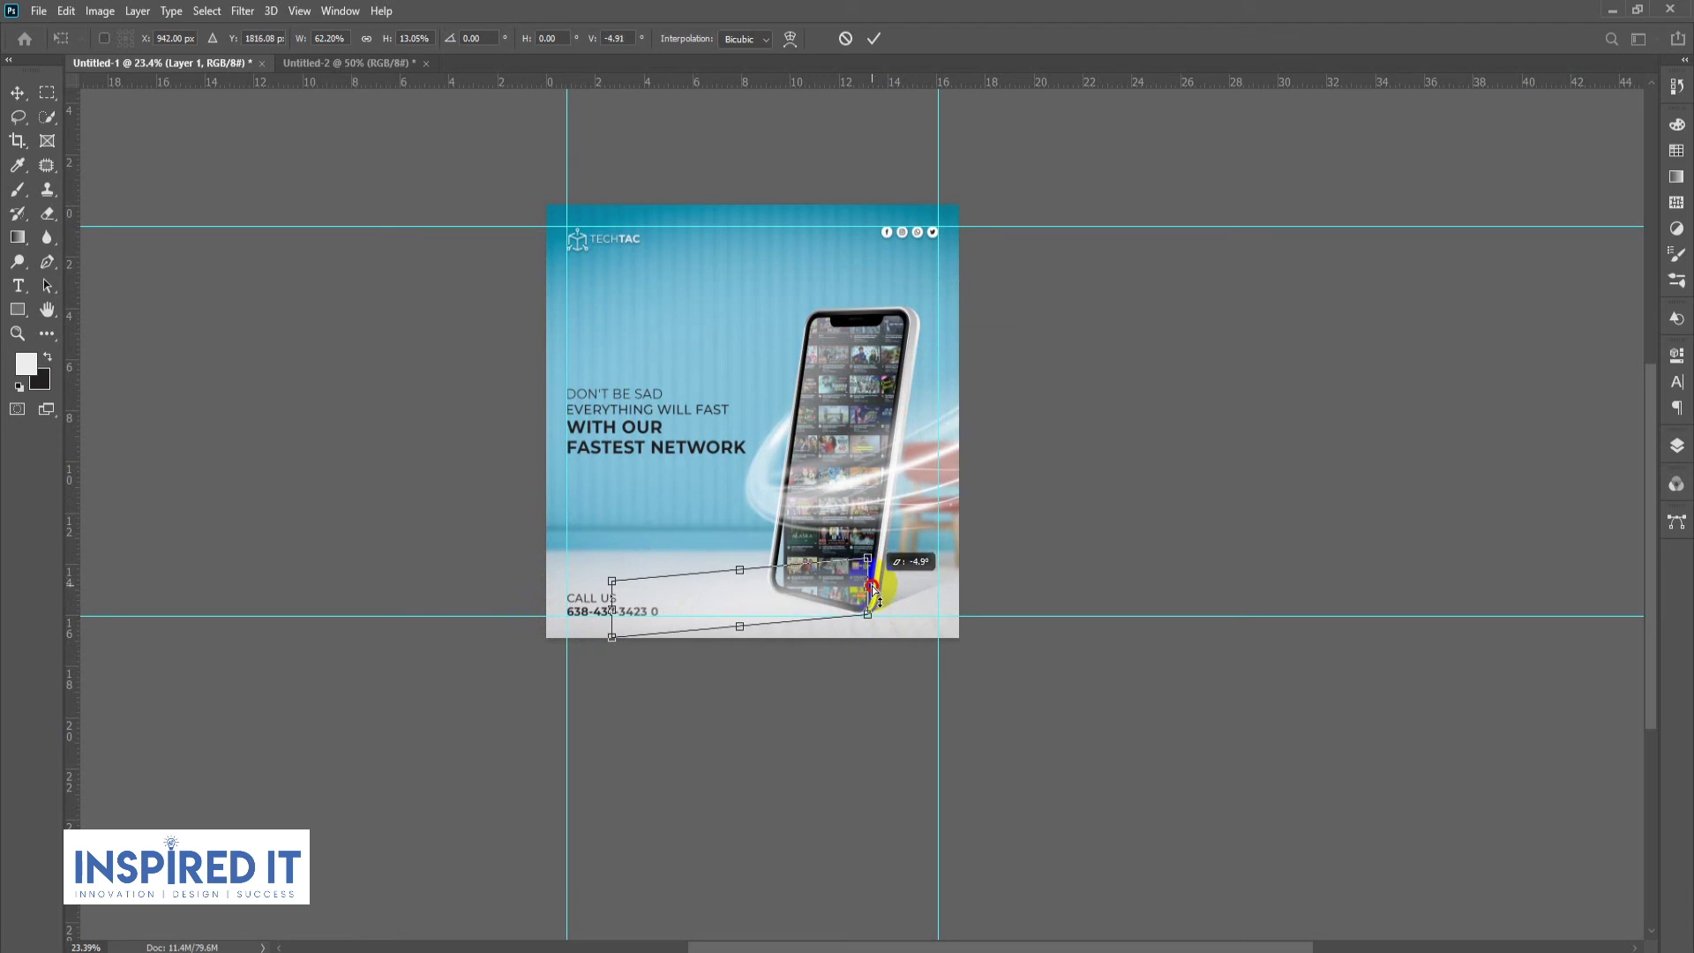
{"action": "left_click_drag", "start_coordinate": [867, 617], "coordinate": [874, 618]}
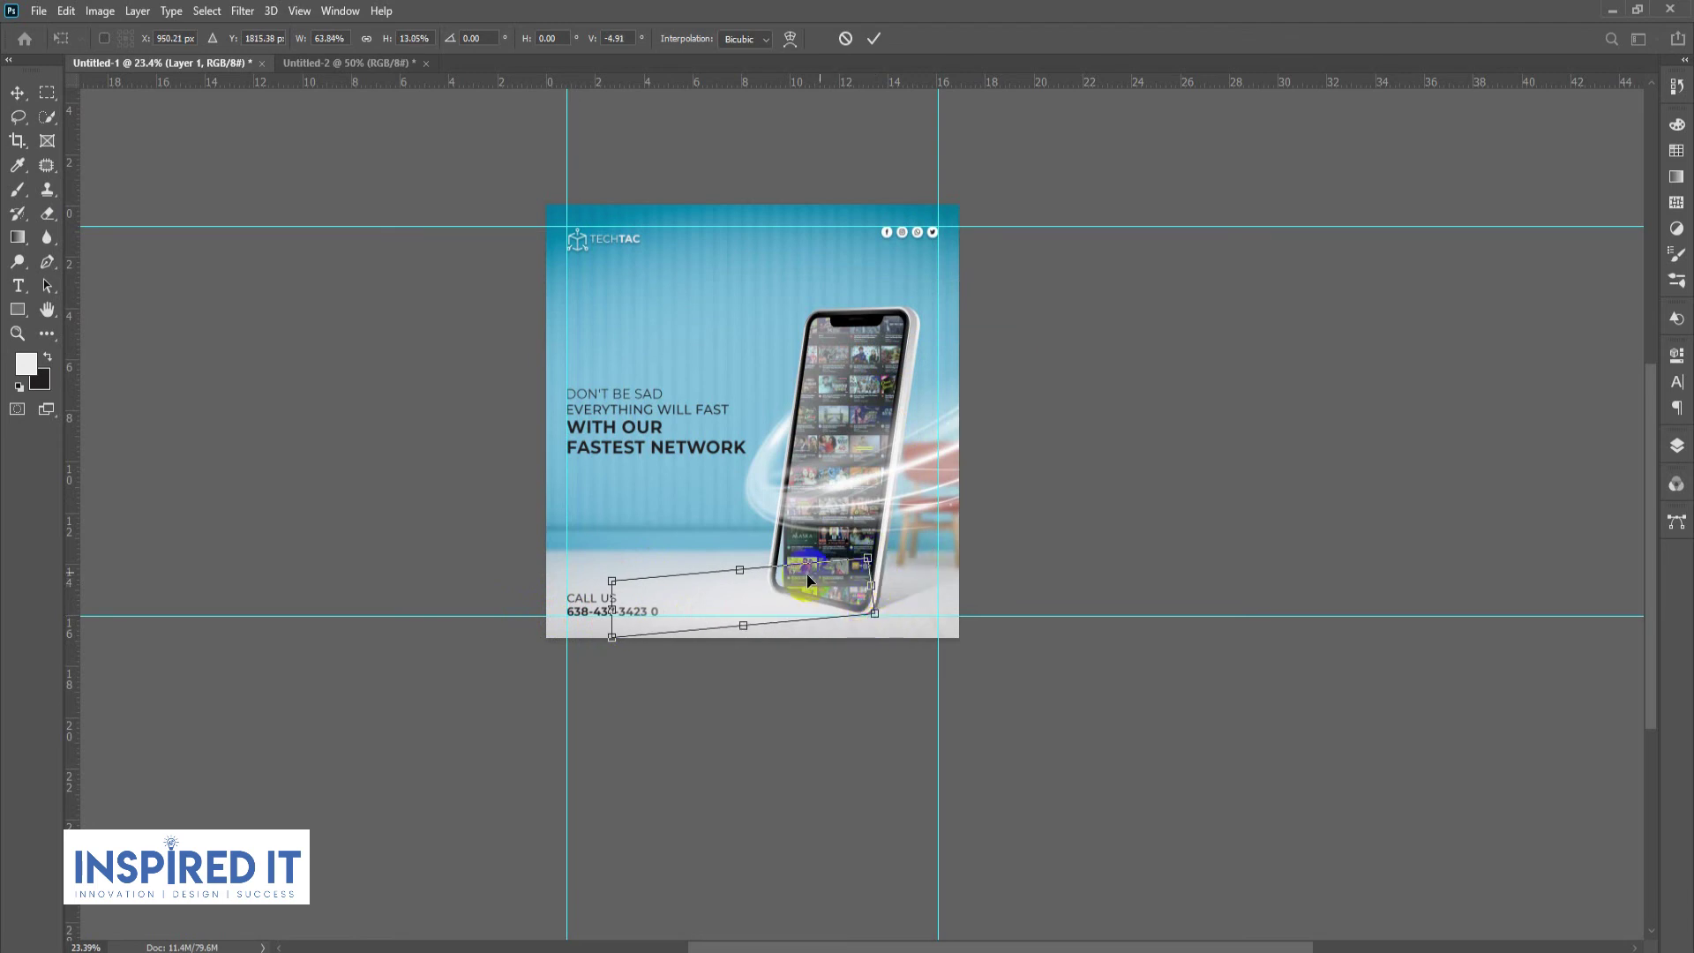
{"action": "left_click_drag", "start_coordinate": [849, 560], "coordinate": [775, 587]}
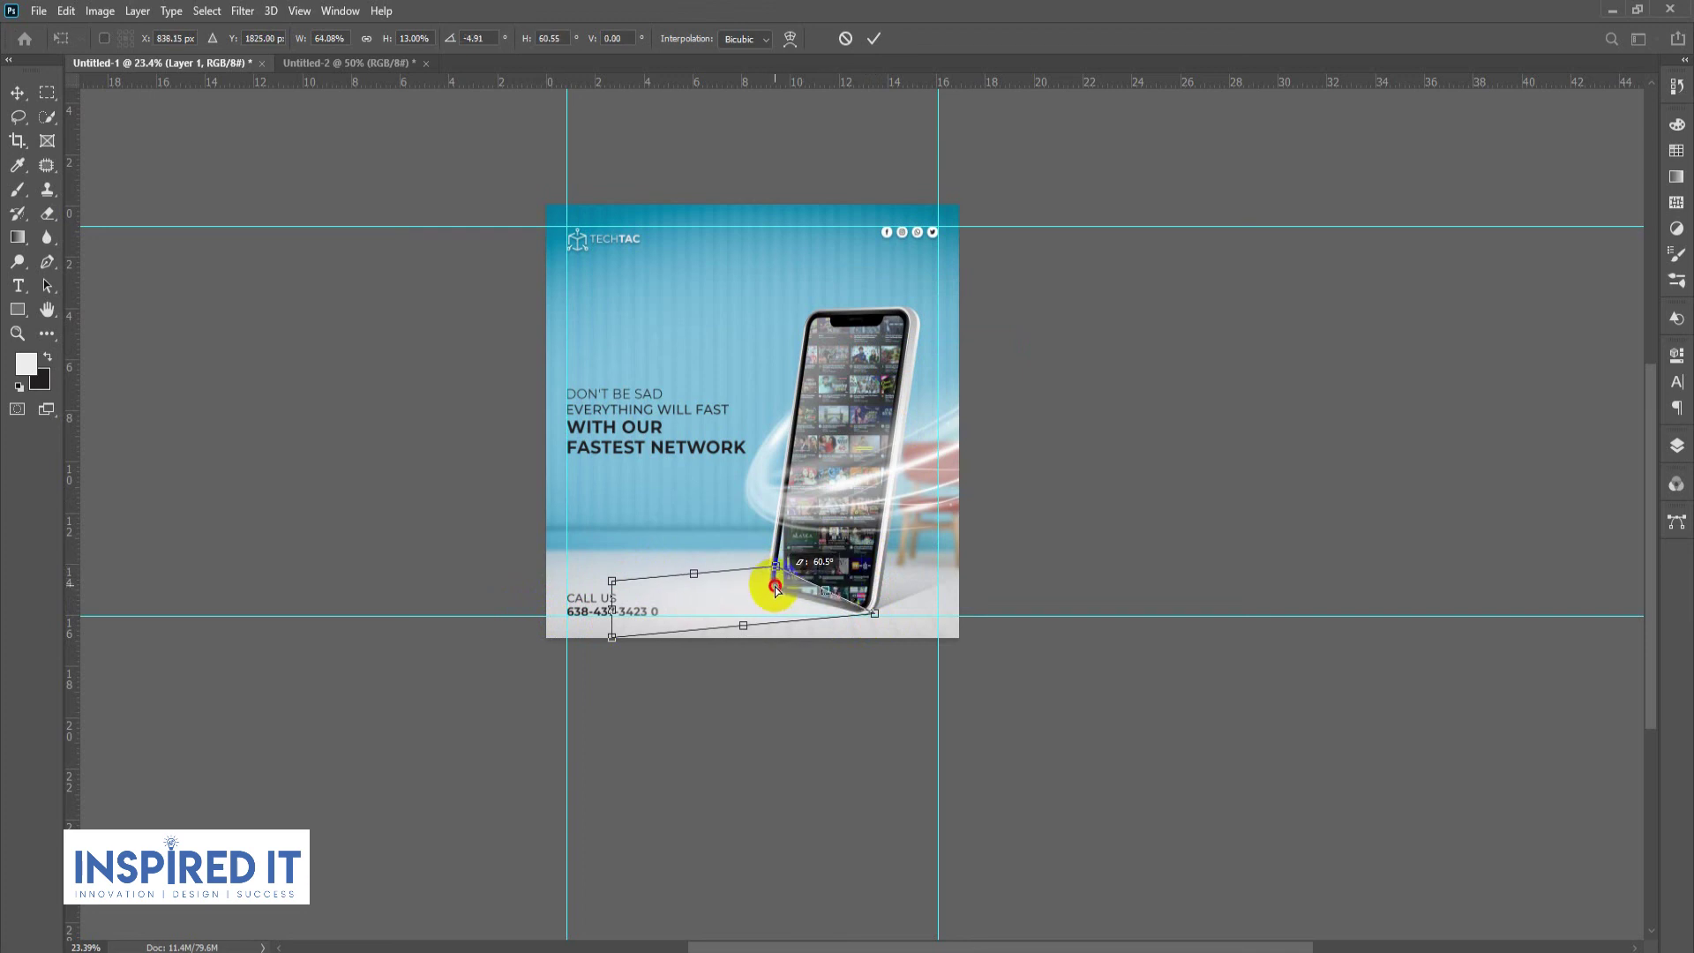
{"action": "left_click_drag", "start_coordinate": [615, 642], "coordinate": [711, 675]}
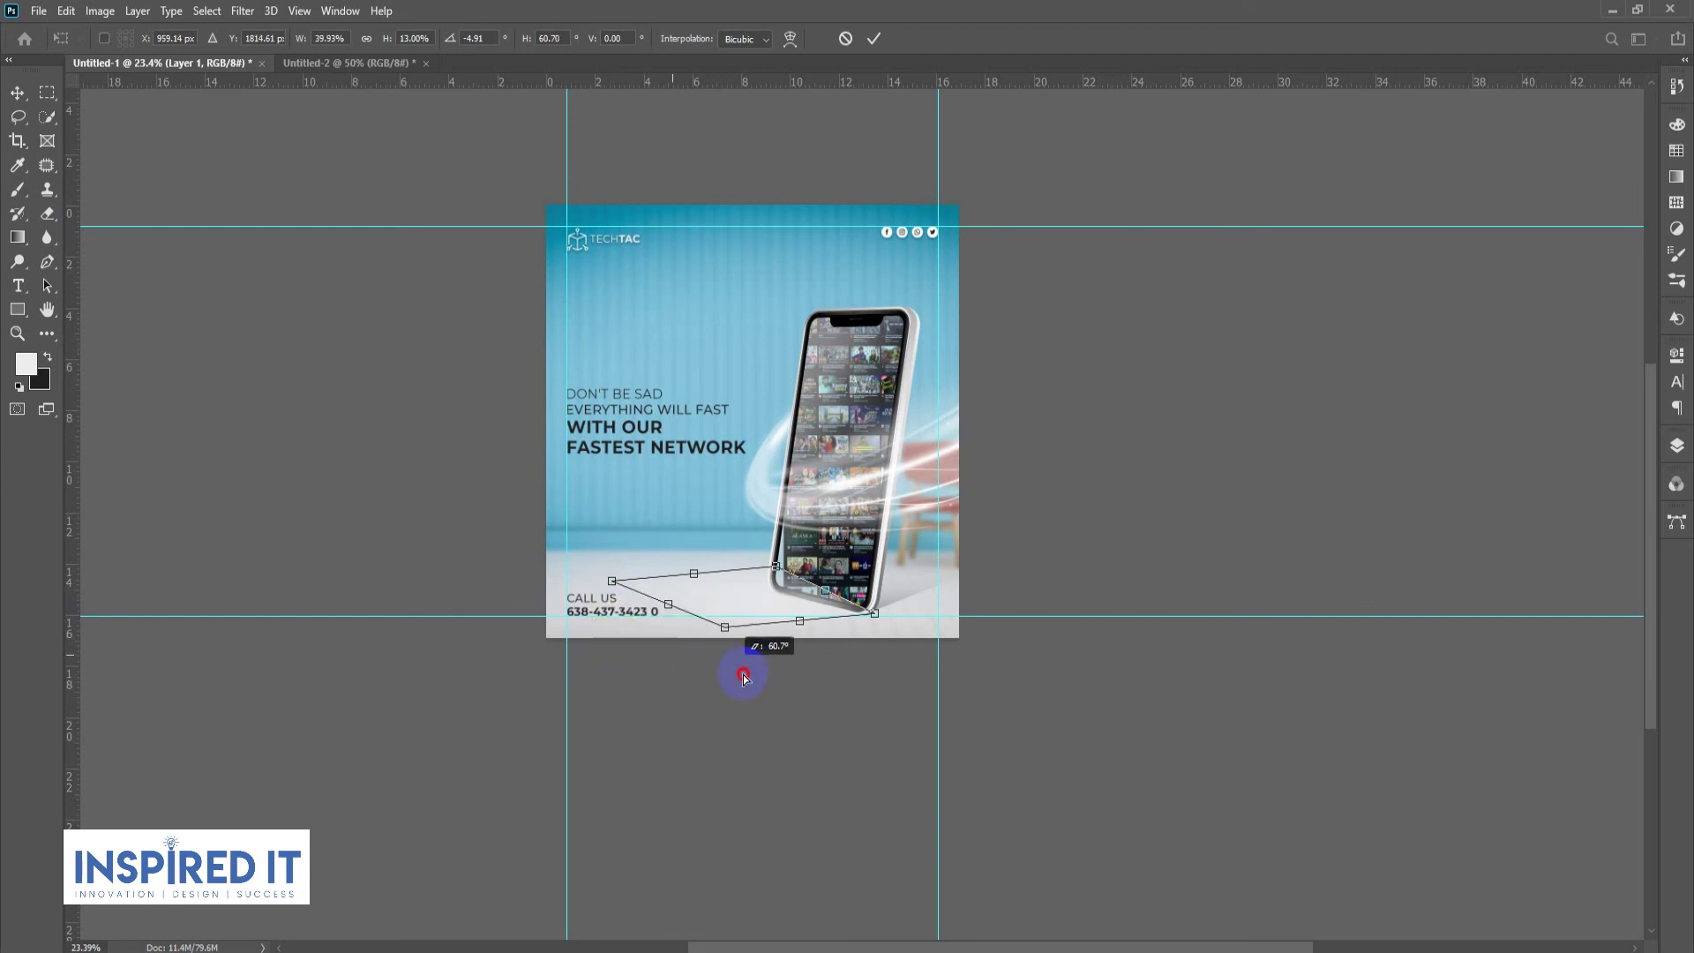
{"action": "mouse_move", "coordinate": [619, 586]}
{"action": "left_mouse_down"}
{"action": "mouse_move", "coordinate": [748, 649]}
{"action": "mouse_move", "coordinate": [742, 706]}
{"action": "left_mouse_up"}
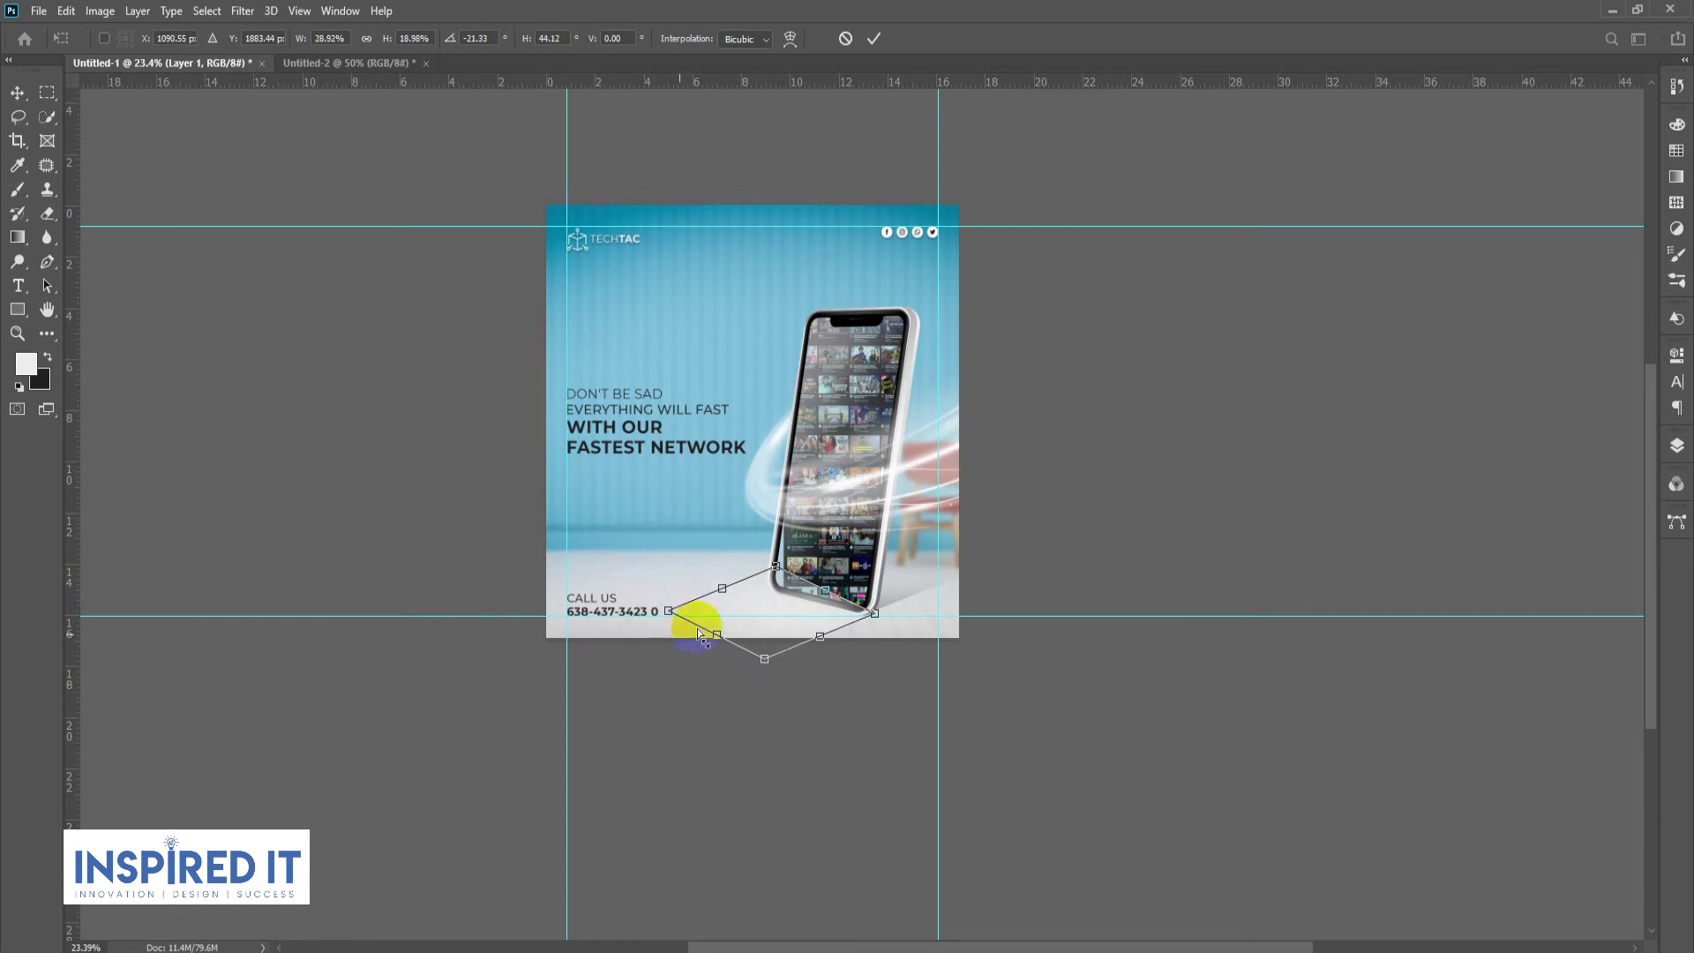
{"action": "left_click_drag", "start_coordinate": [776, 565], "coordinate": [777, 600]}
{"action": "key", "text": "Return"}
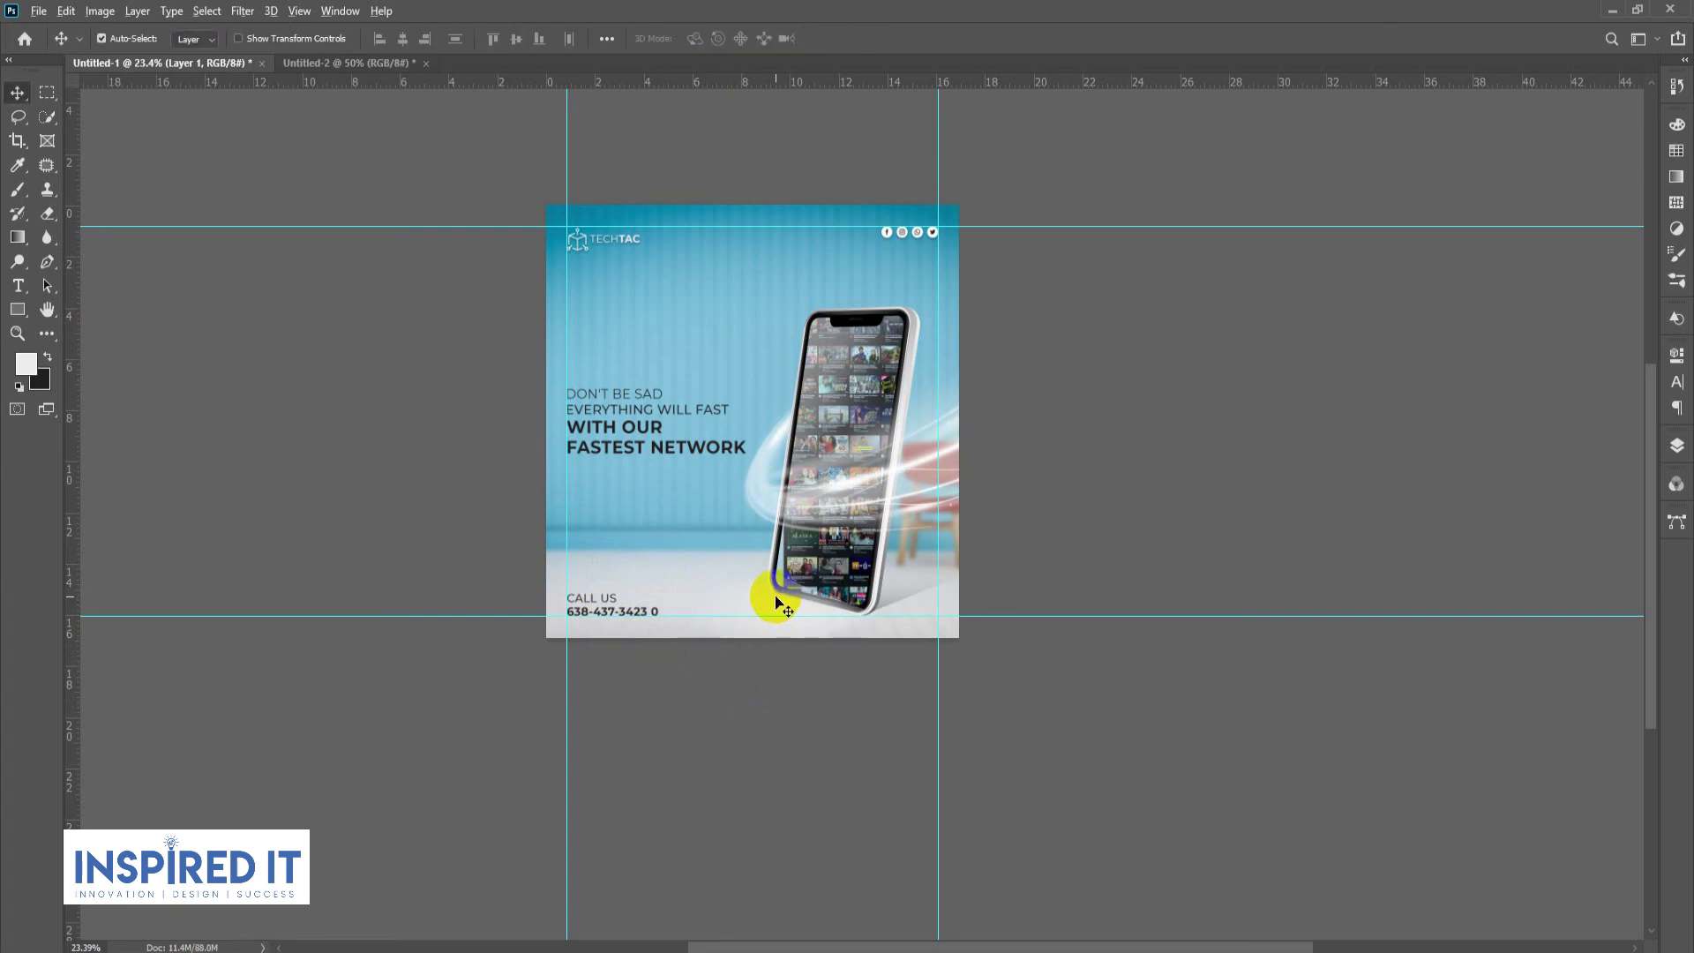
Apply a 10-pixel Gaussian Blur to the Layer 1 shadow shape.
{"action": "scroll", "coordinate": [776, 603], "scroll_direction": "up", "scroll_amount": 4, "text": "alt"}
{"action": "scroll", "coordinate": [795, 605], "scroll_direction": "up", "scroll_amount": 3, "text": "alt"}
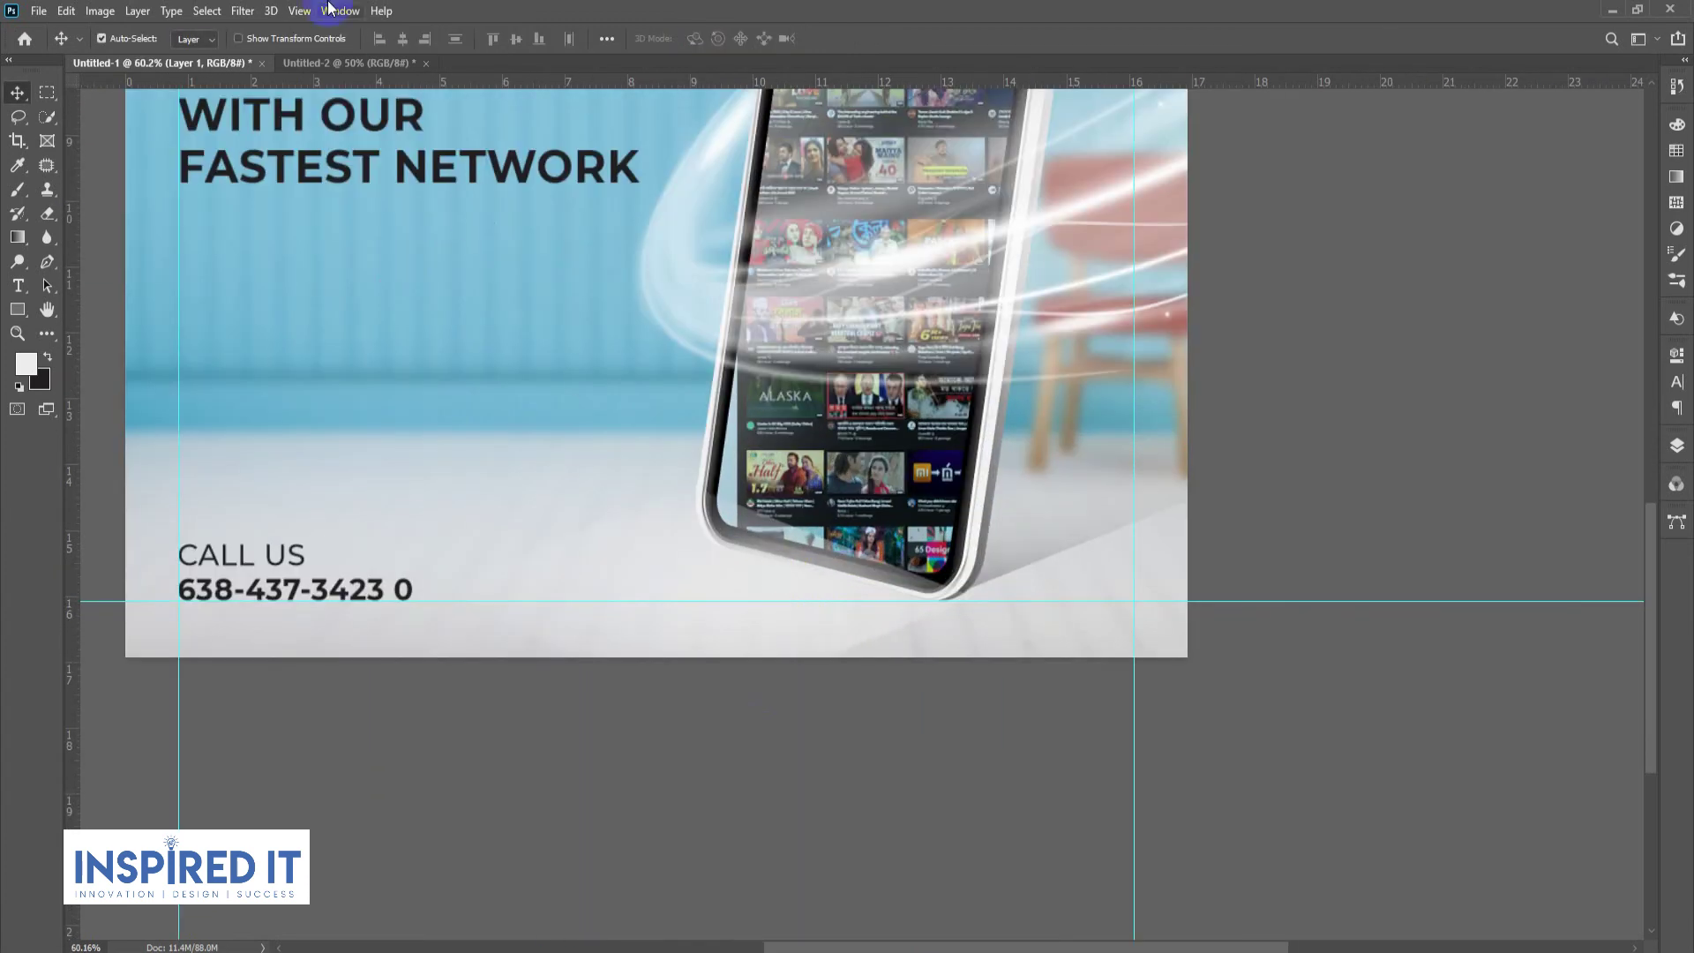
{"action": "left_click", "coordinate": [241, 10]}
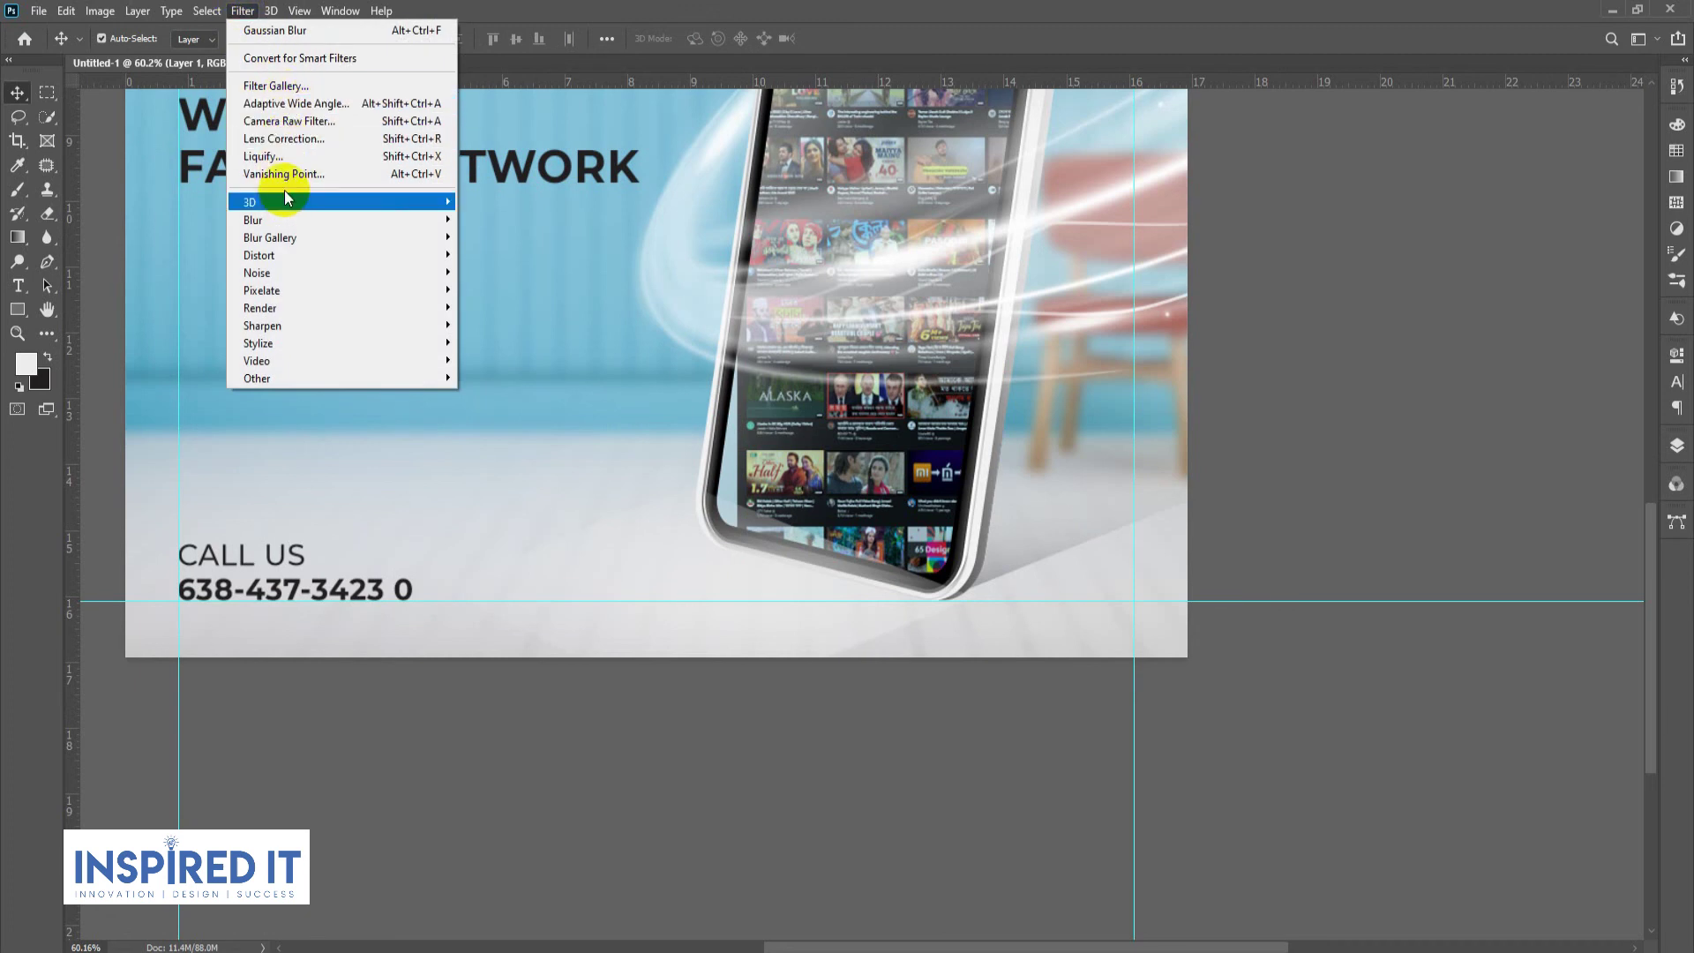
{"action": "mouse_move", "coordinate": [252, 219]}
{"action": "left_click", "coordinate": [506, 294]}
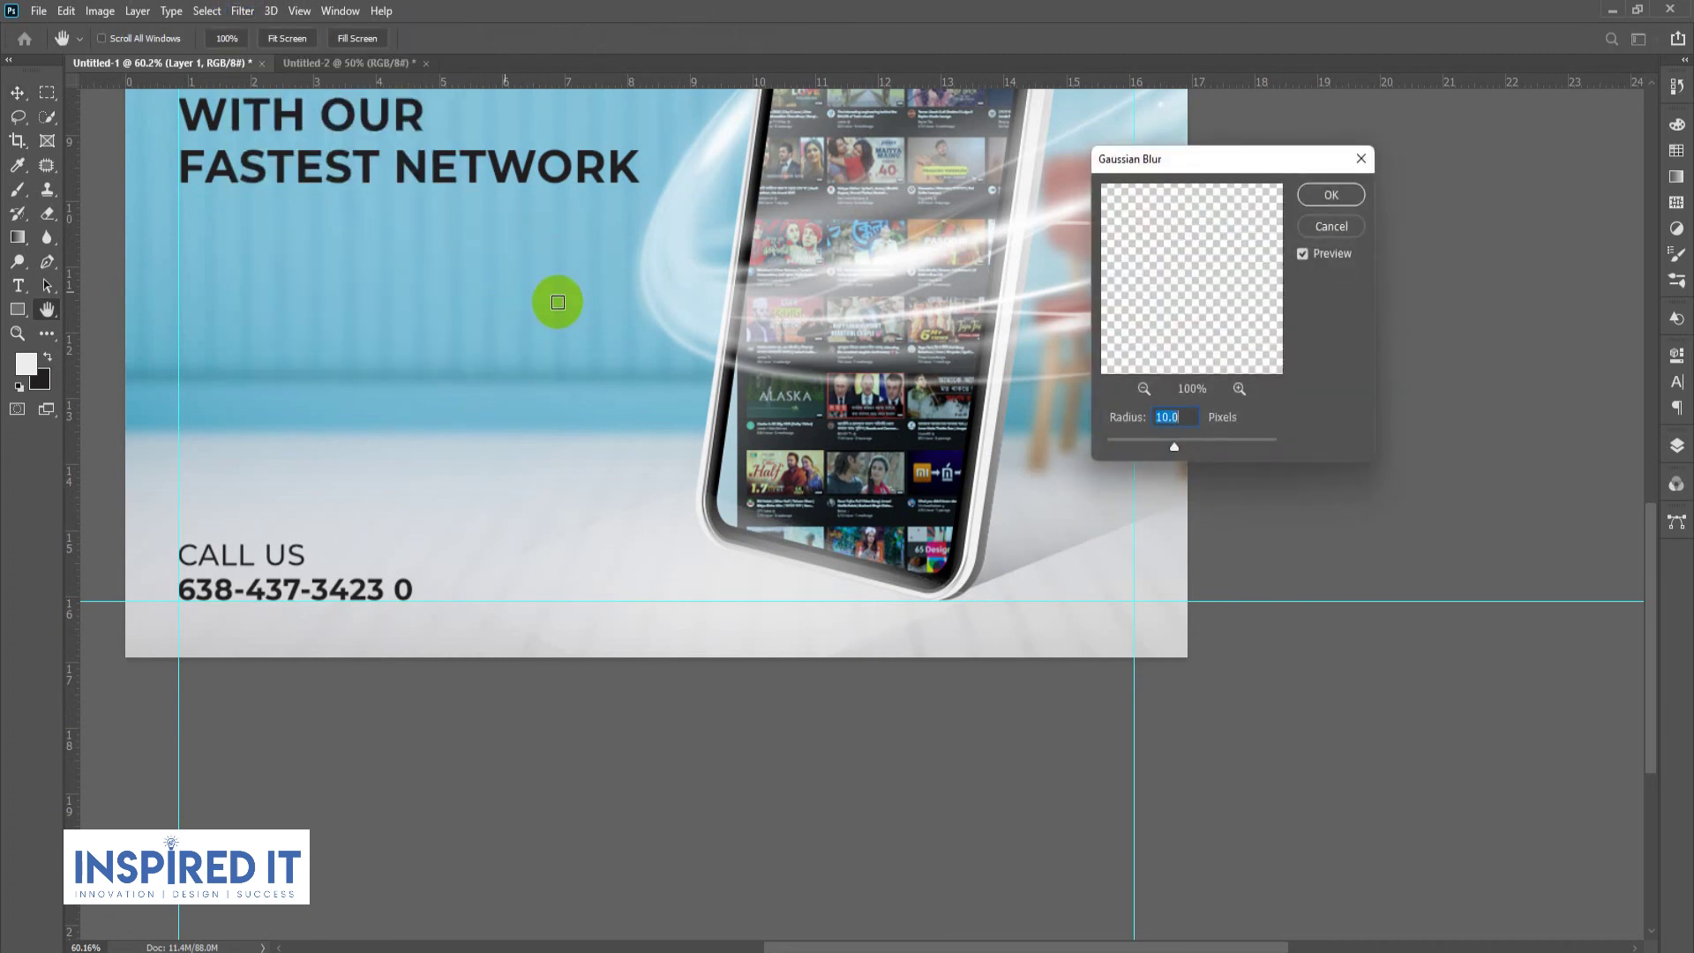
{"action": "left_click", "coordinate": [1329, 195]}
Move Layer 1 just below the Phone layer in the layer stack.
{"action": "left_click", "coordinate": [1678, 450]}
{"action": "left_click_drag", "start_coordinate": [1532, 539], "coordinate": [1552, 750]}
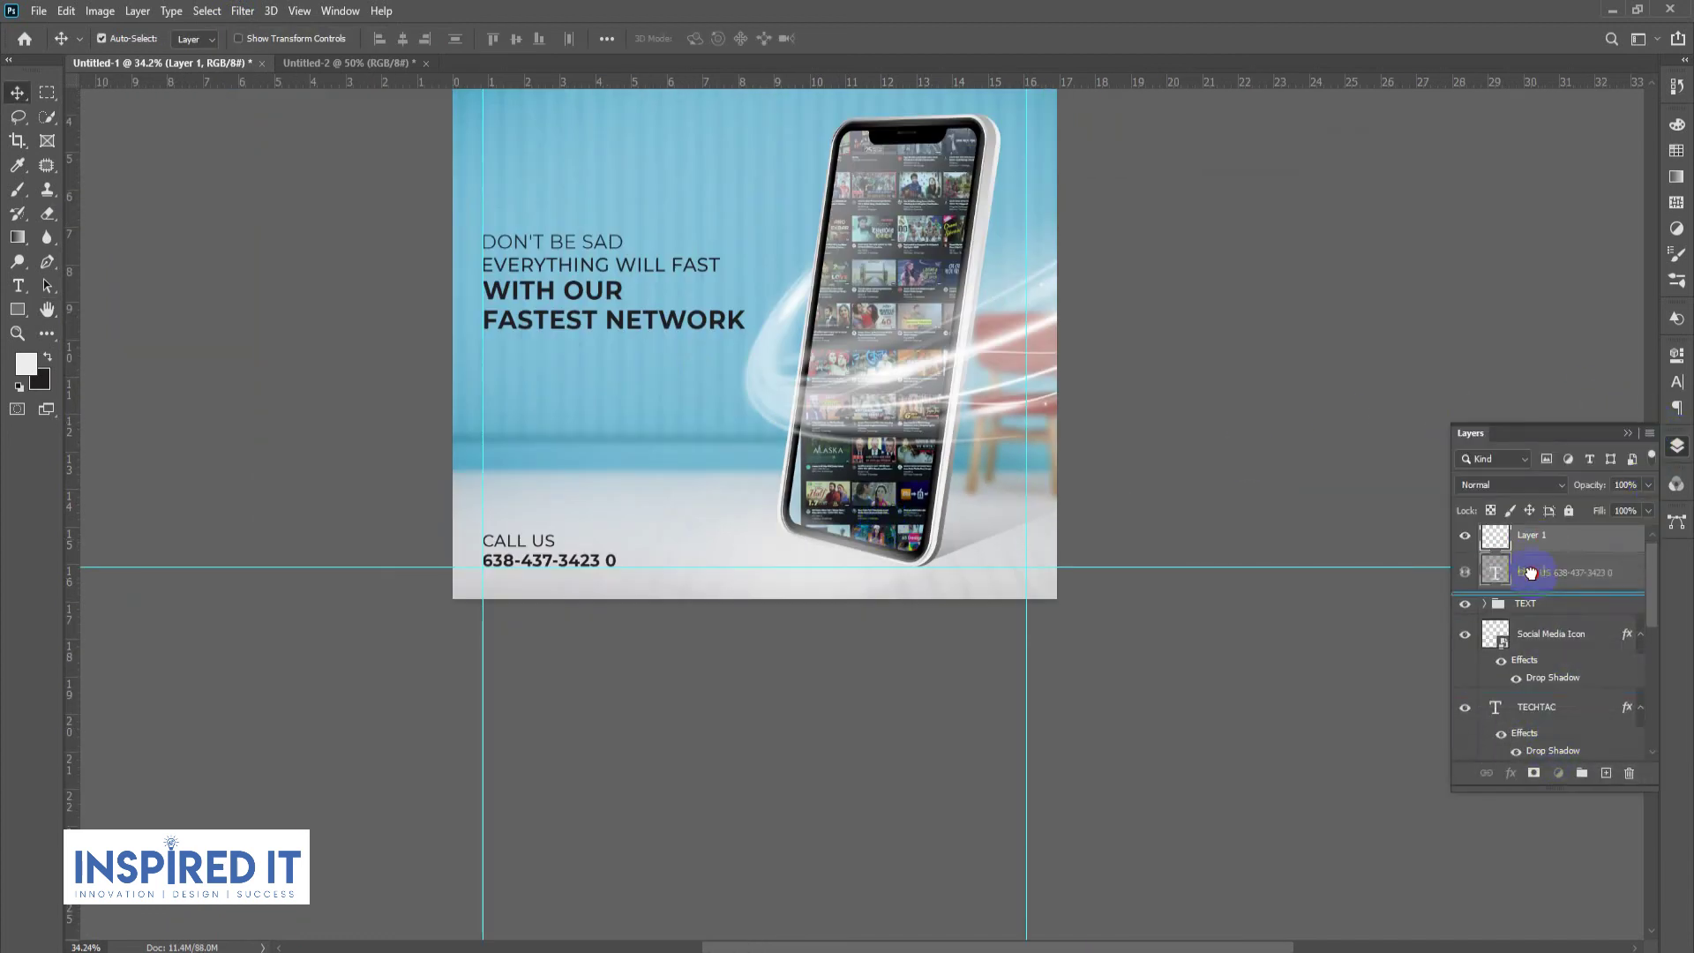
{"action": "left_click_drag", "start_coordinate": [1552, 750], "coordinate": [1538, 632]}
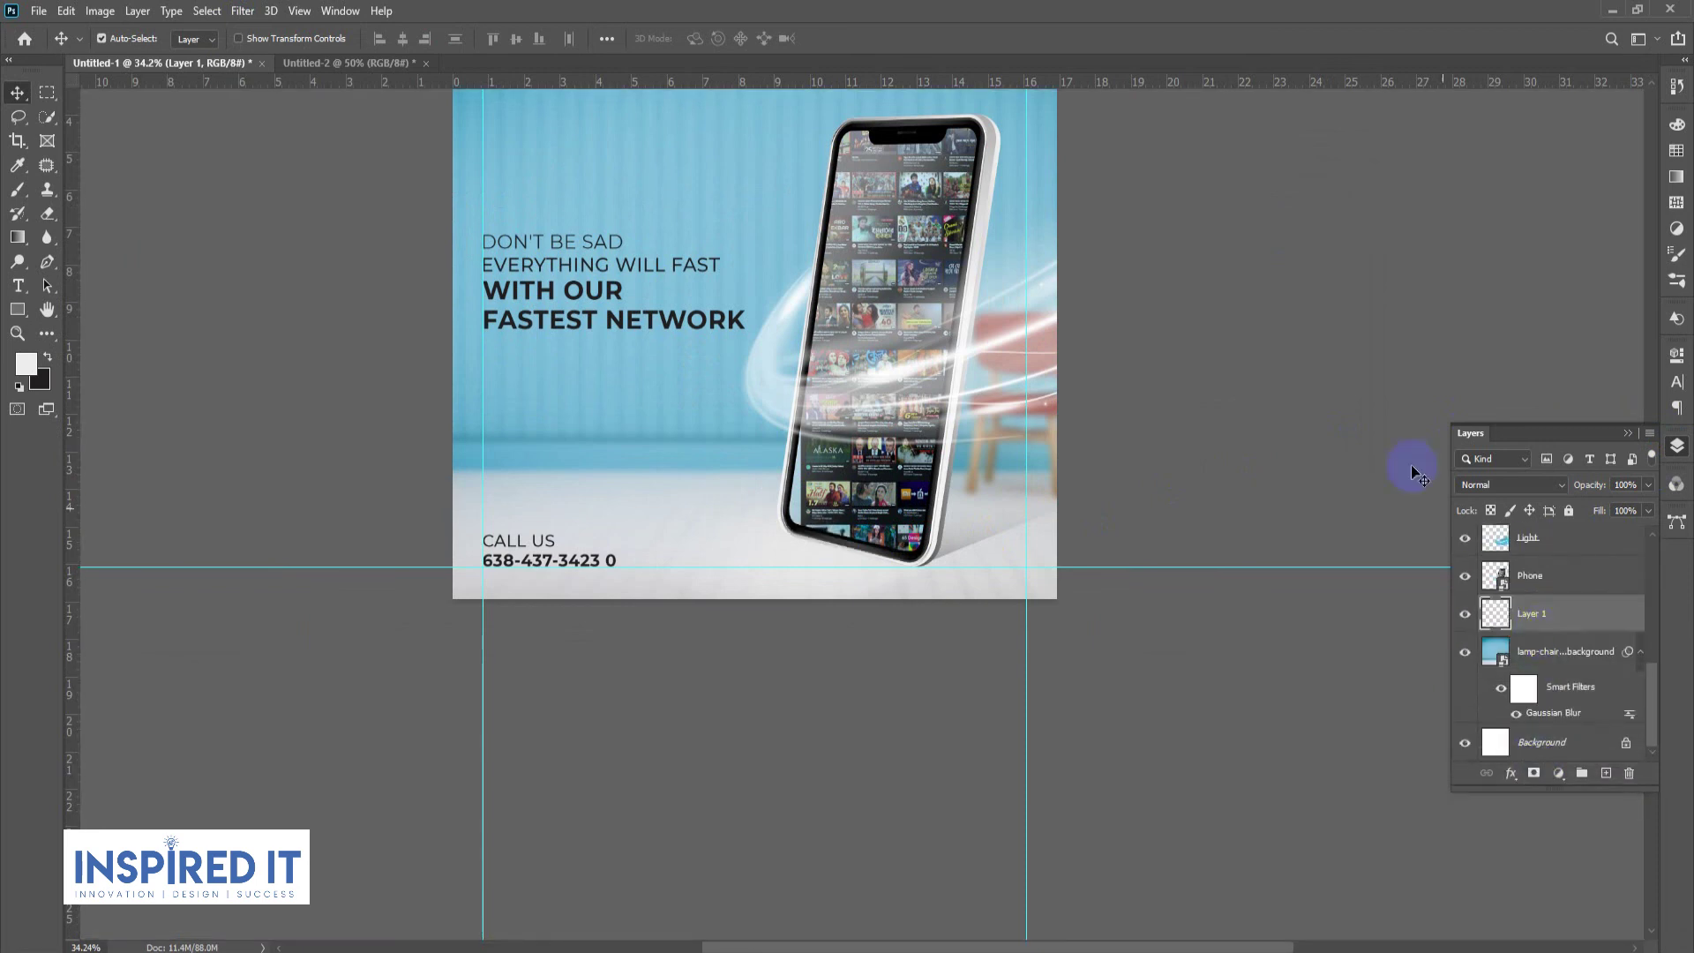
{"action": "left_click", "coordinate": [1677, 446]}
{"action": "scroll", "coordinate": [950, 572], "scroll_direction": "up", "scroll_amount": 5}
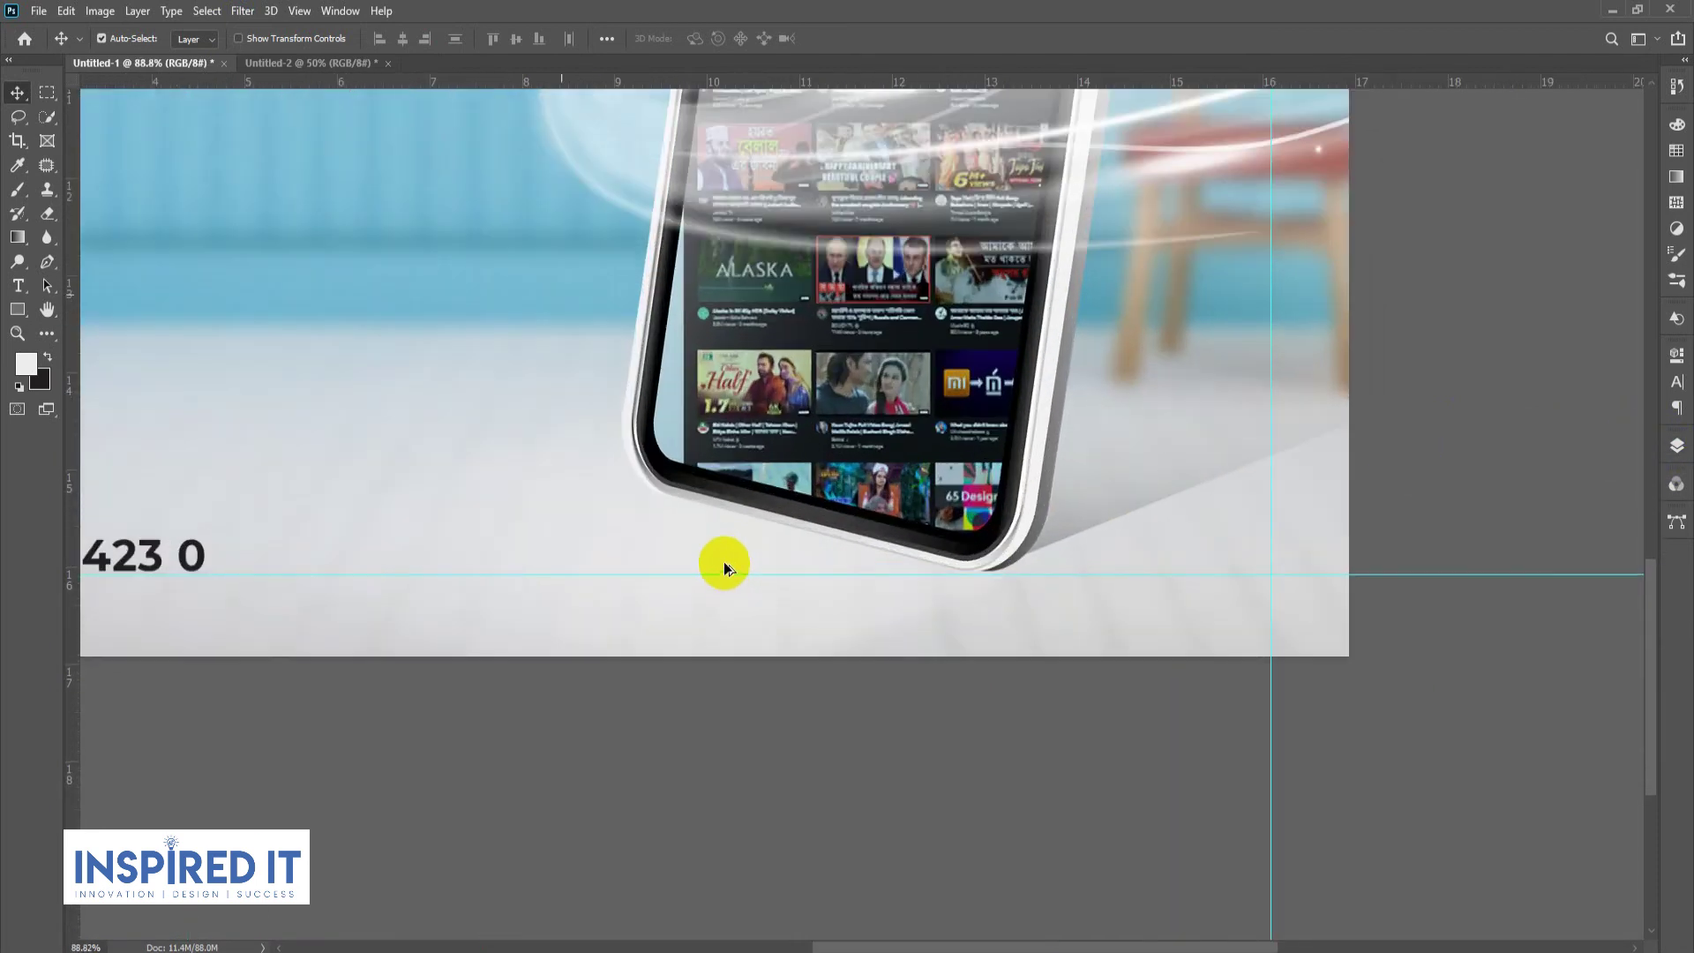
{"action": "scroll", "coordinate": [718, 560], "scroll_direction": "down", "scroll_amount": 6}
{"action": "scroll", "coordinate": [1023, 459], "scroll_direction": "down", "scroll_amount": 2}
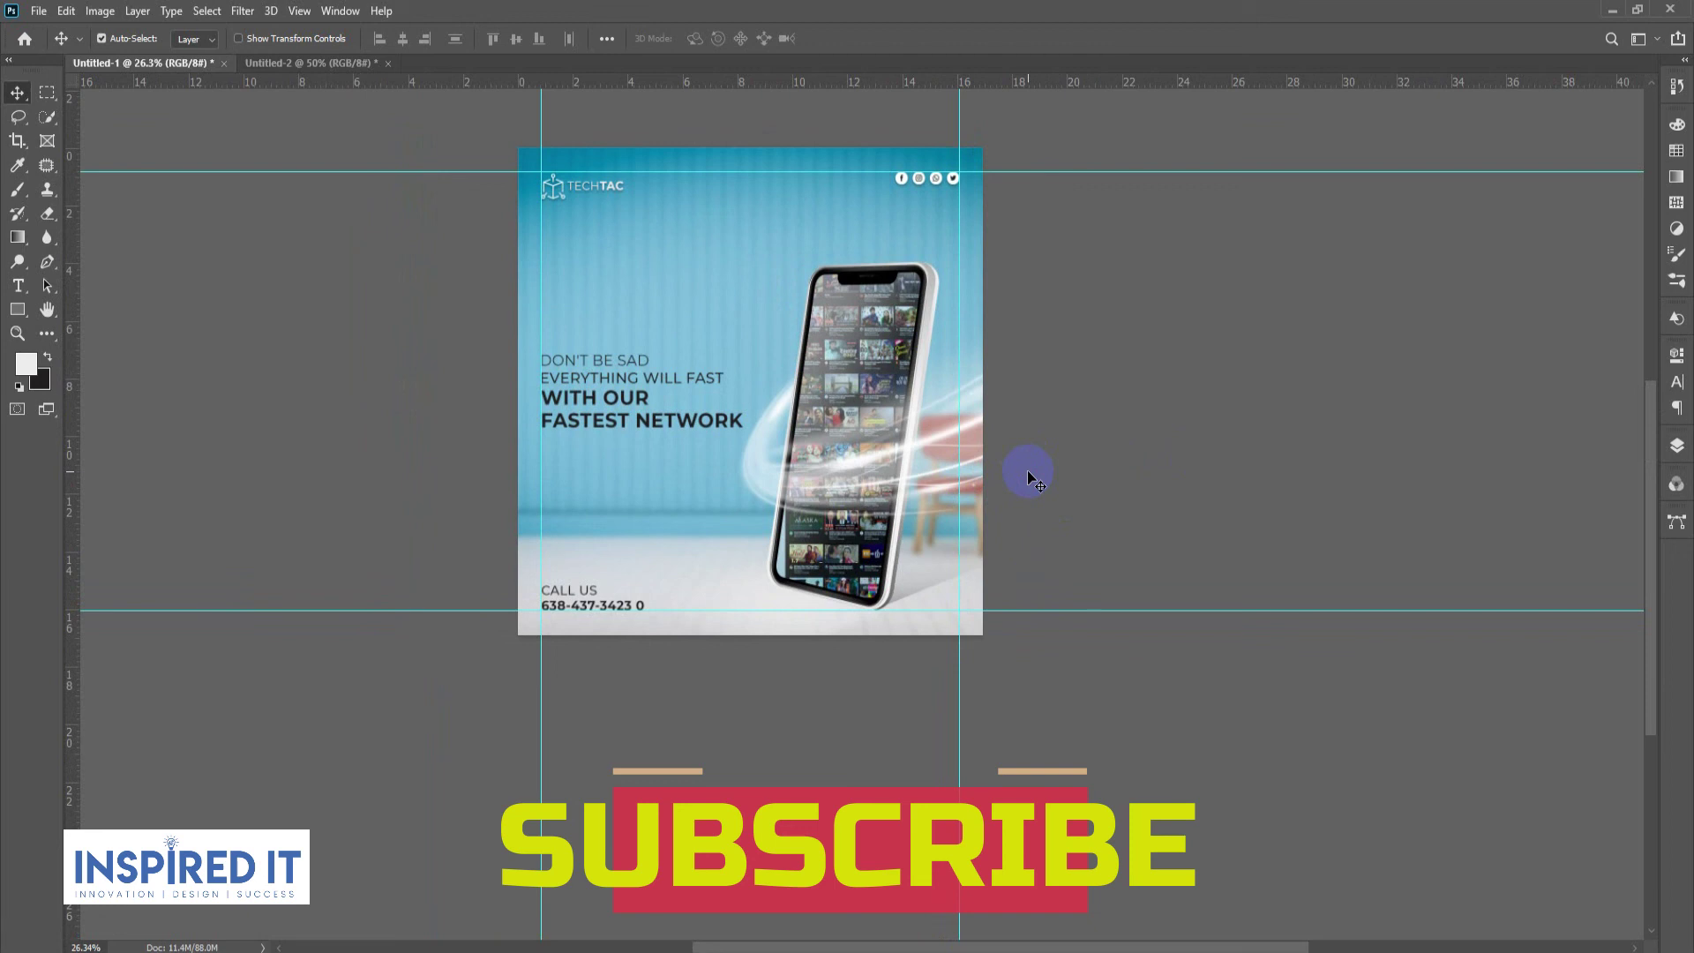
{"action": "scroll", "coordinate": [749, 378], "scroll_direction": "up", "scroll_amount": 2}
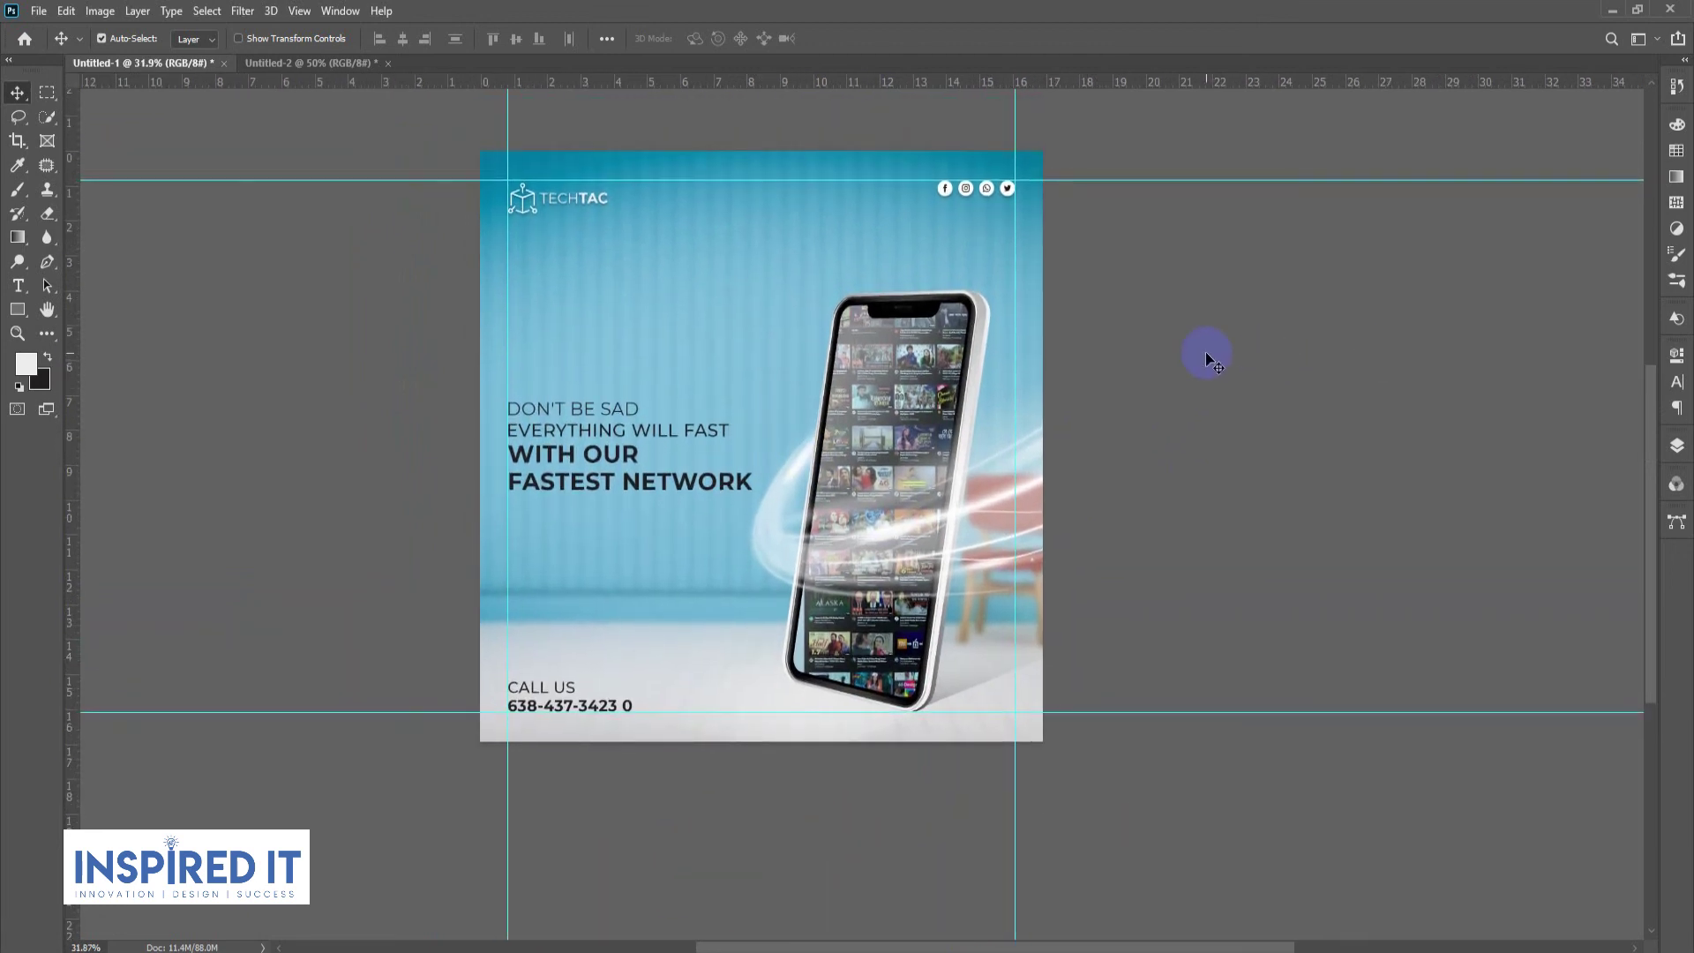
Add a Gaussian Blur of about 14 pixels to the lamp-and-chair room background layer.
{"action": "left_click", "coordinate": [877, 308]}
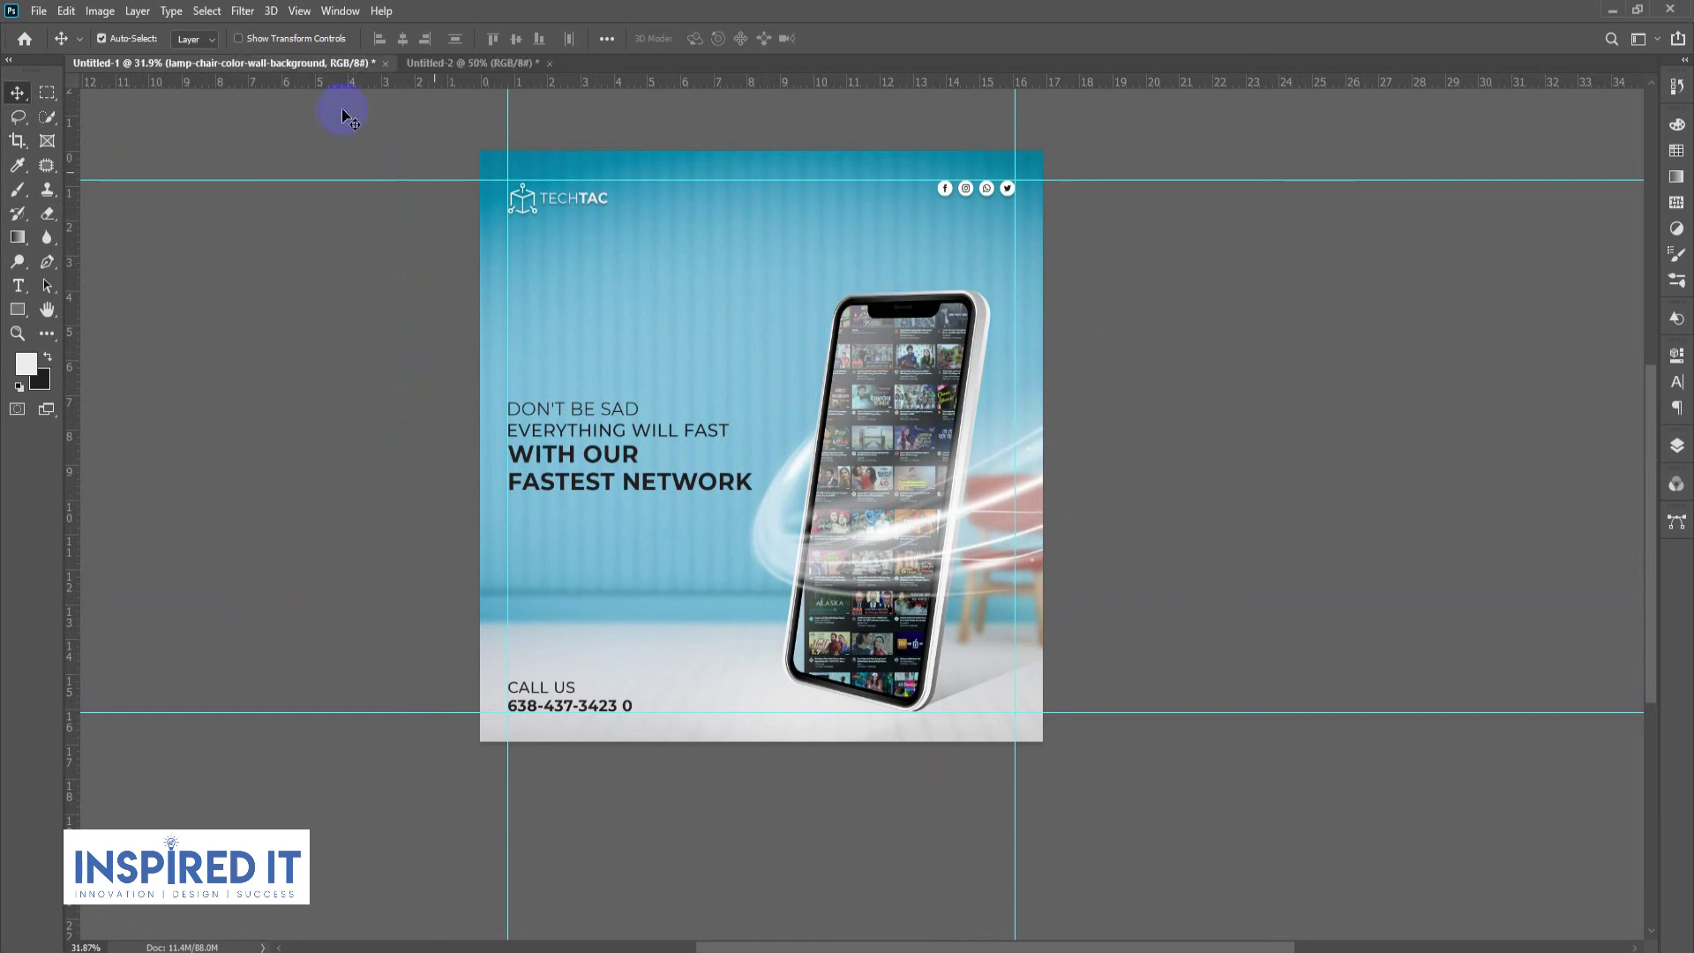
{"action": "left_click", "coordinate": [244, 12]}
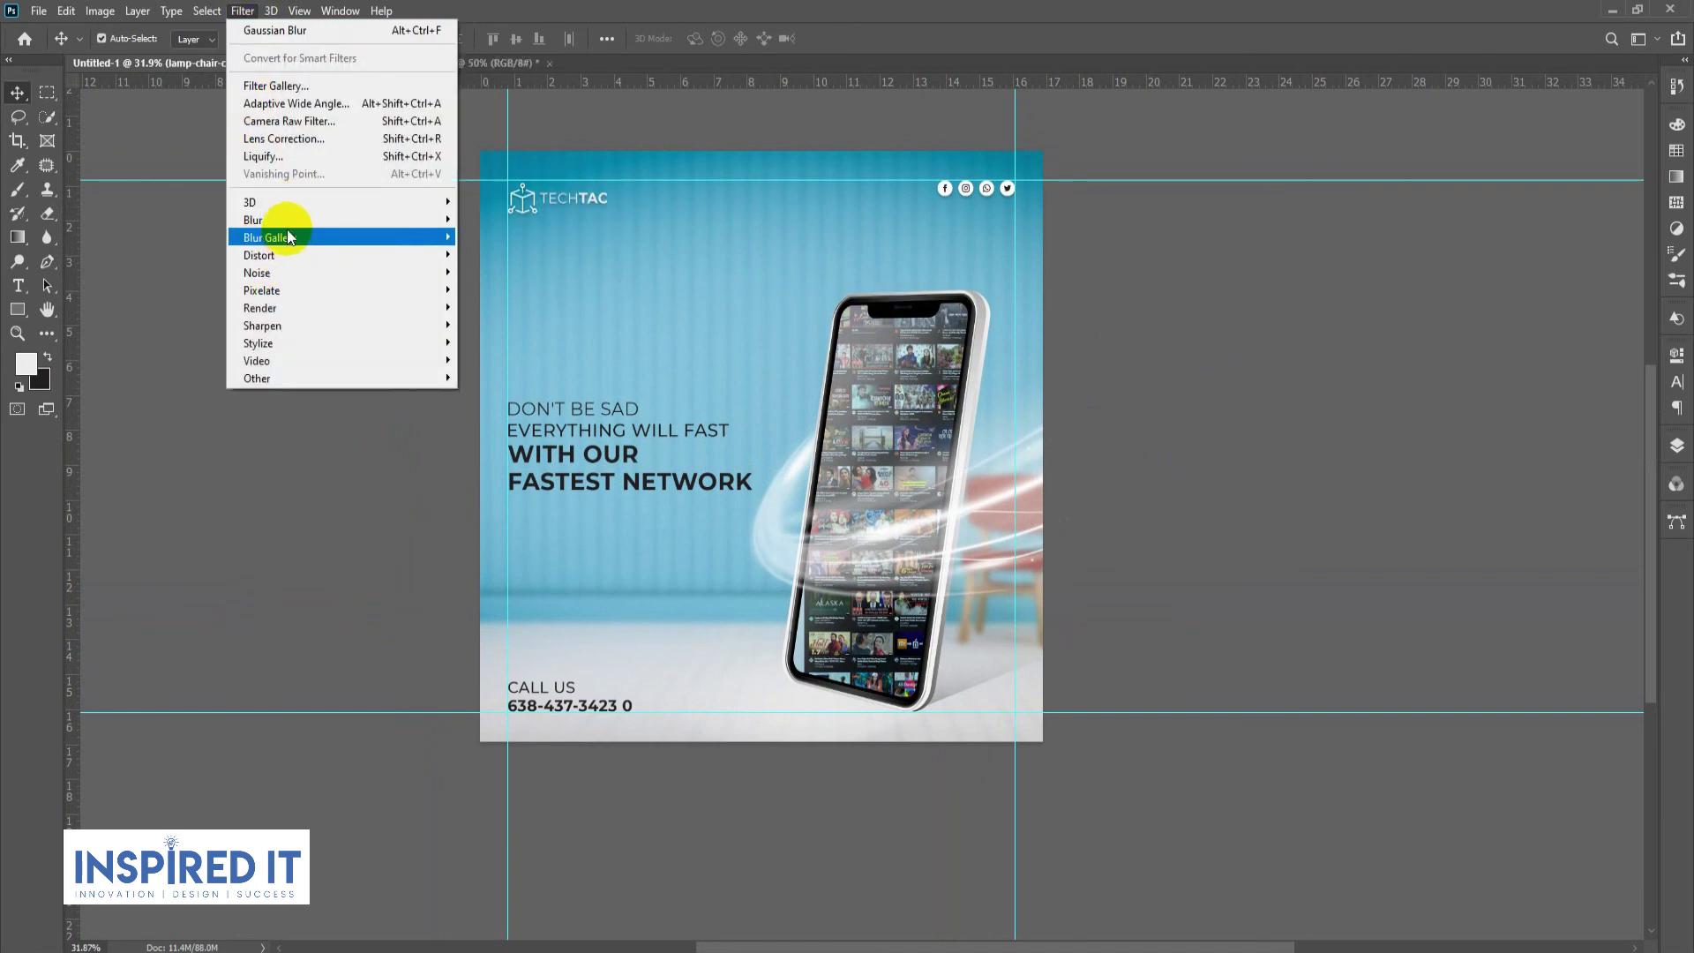
{"action": "mouse_move", "coordinate": [252, 220]}
{"action": "left_click", "coordinate": [499, 290]}
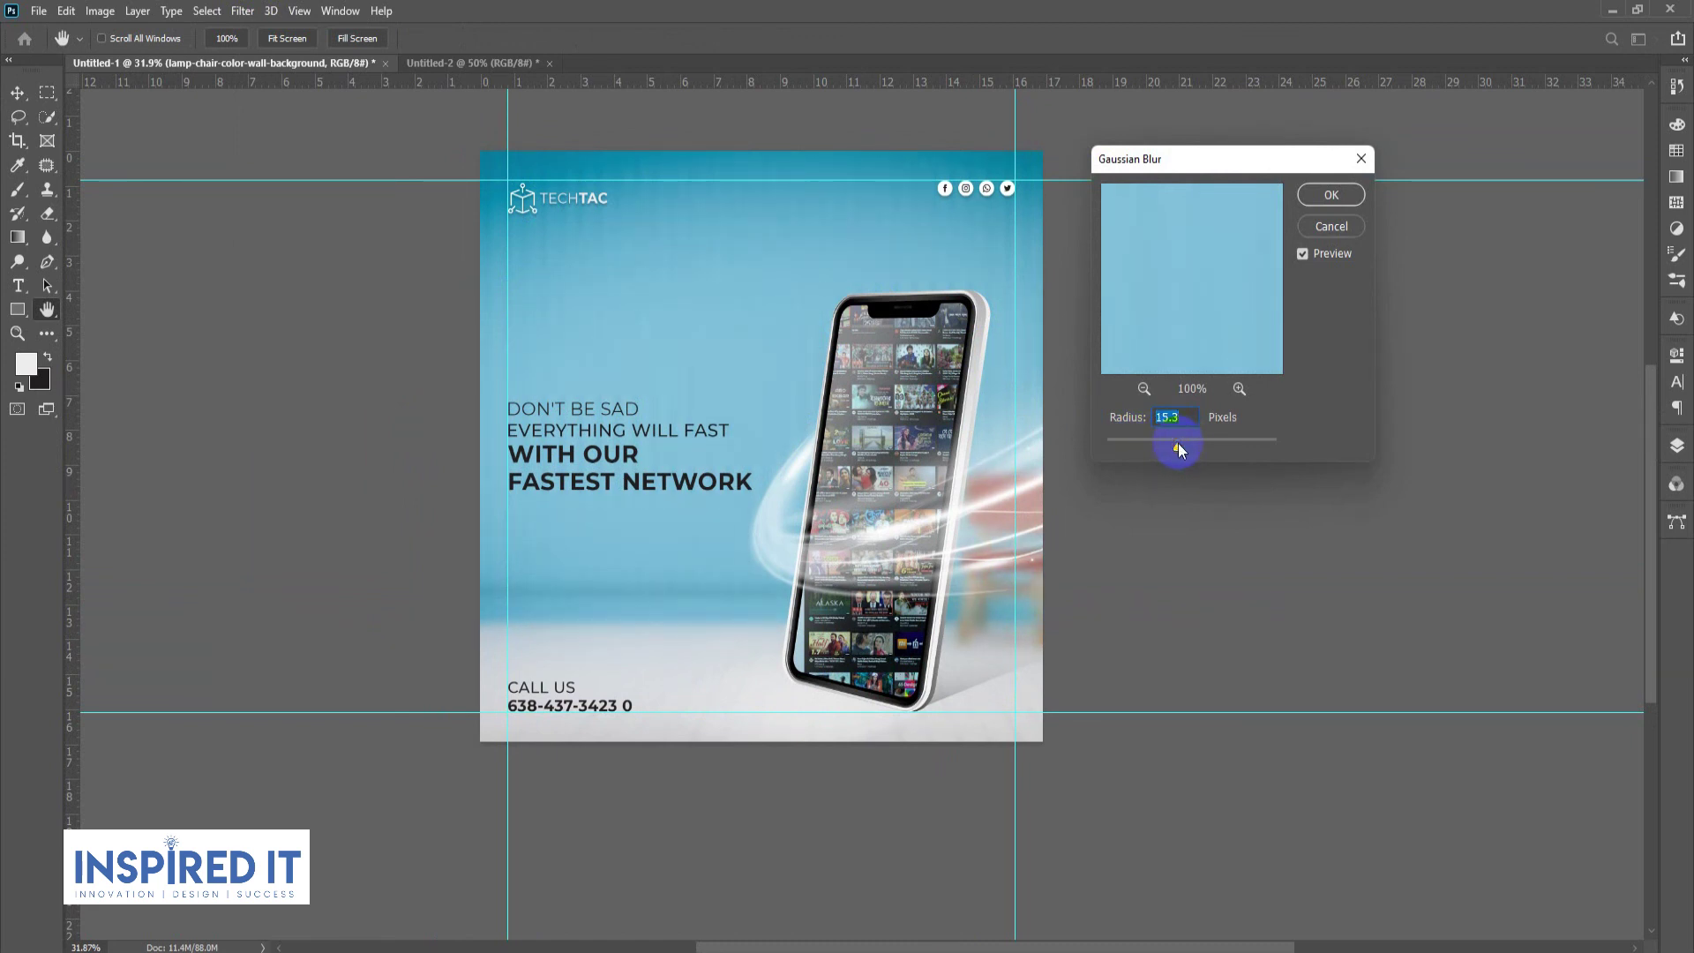
{"action": "left_click_drag", "start_coordinate": [1178, 443], "coordinate": [1176, 444]}
{"action": "left_click", "coordinate": [1331, 194]}
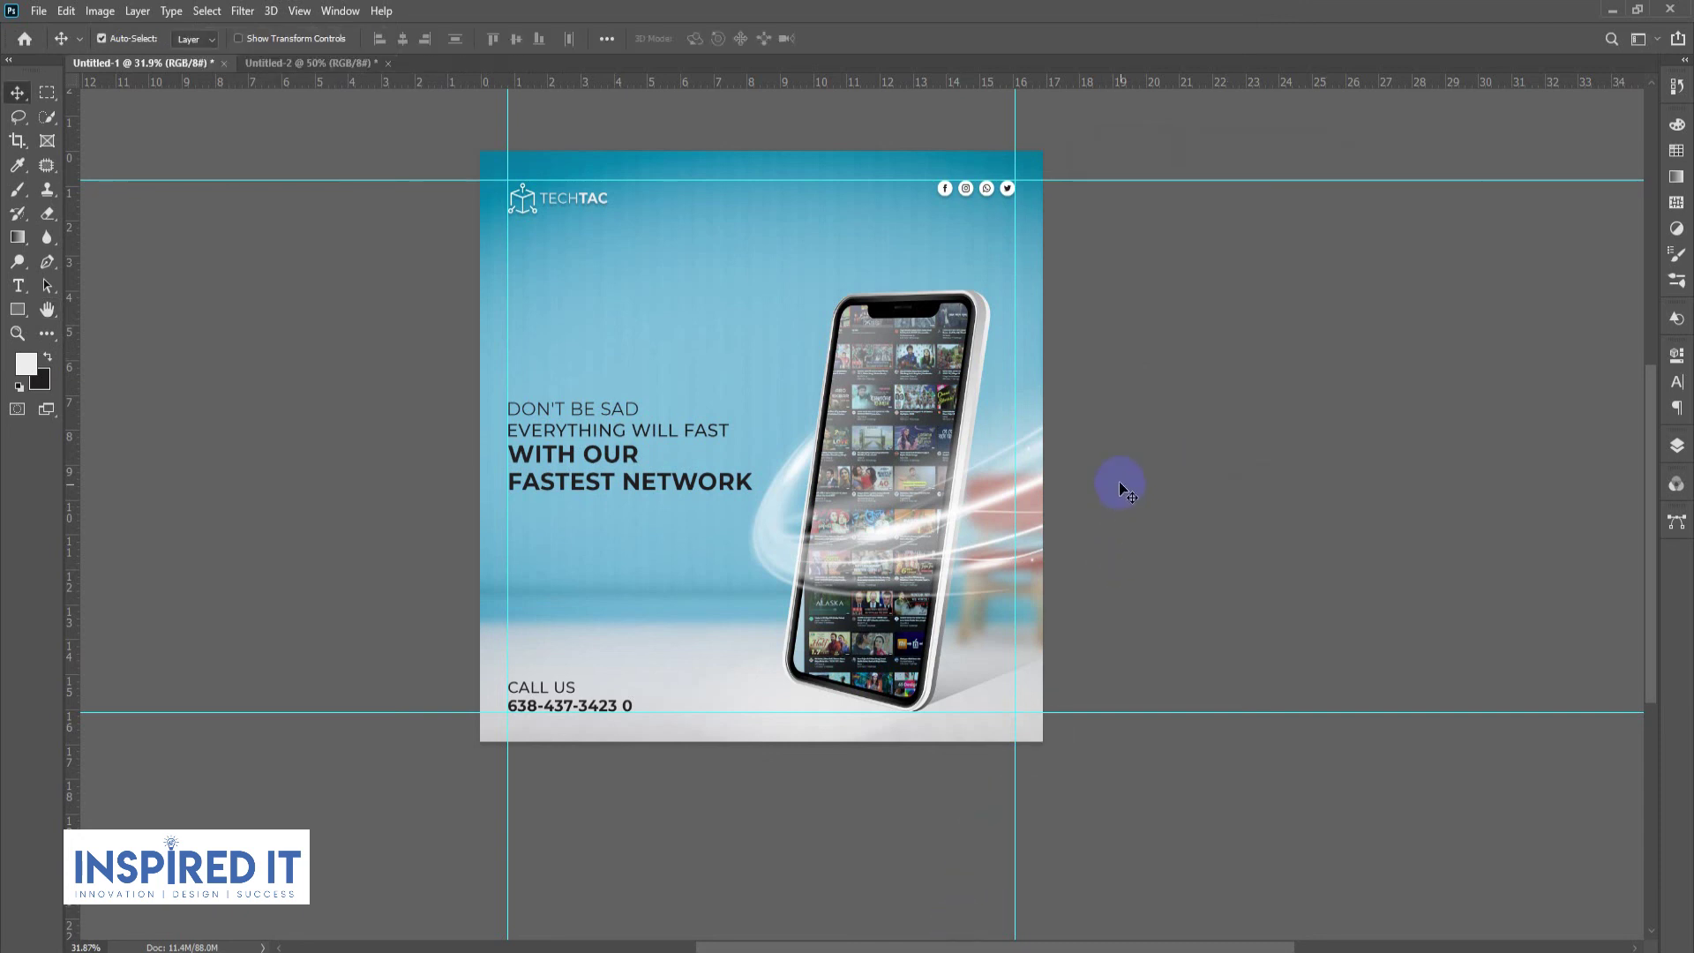
Save a JPEG copy named 't' to the Desktop at Maximum quality 12.
{"action": "key", "text": "ctrl+alt+s"}
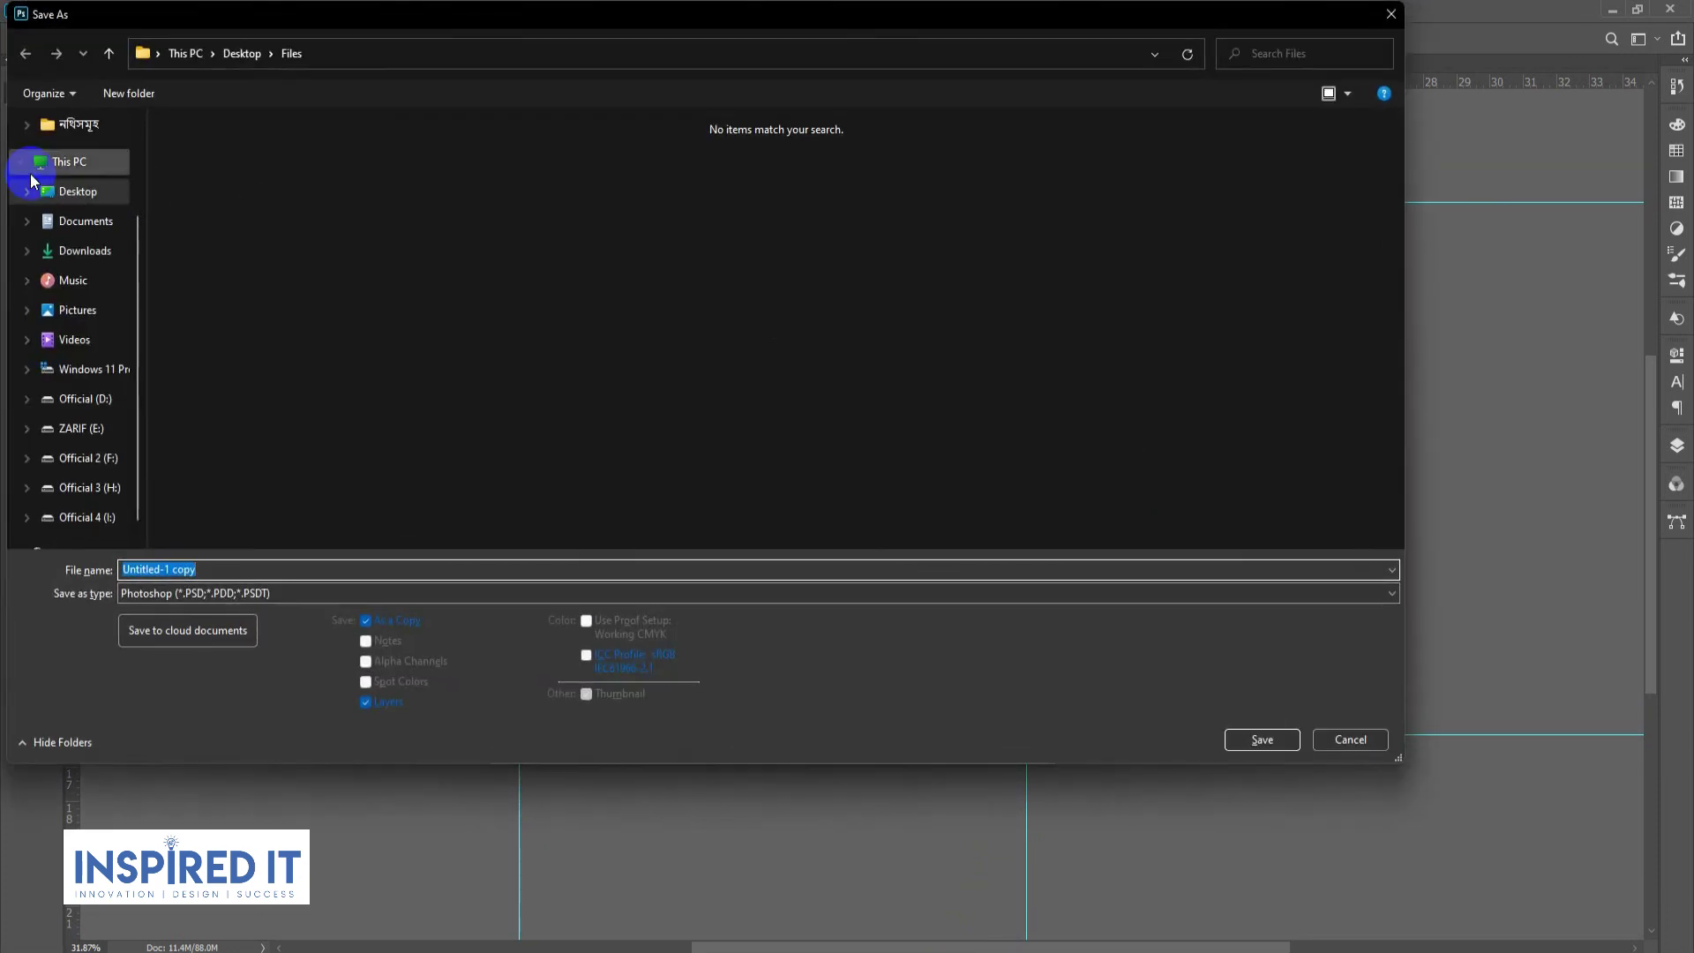
{"action": "left_click", "coordinate": [30, 176]}
{"action": "left_click", "coordinate": [213, 596]}
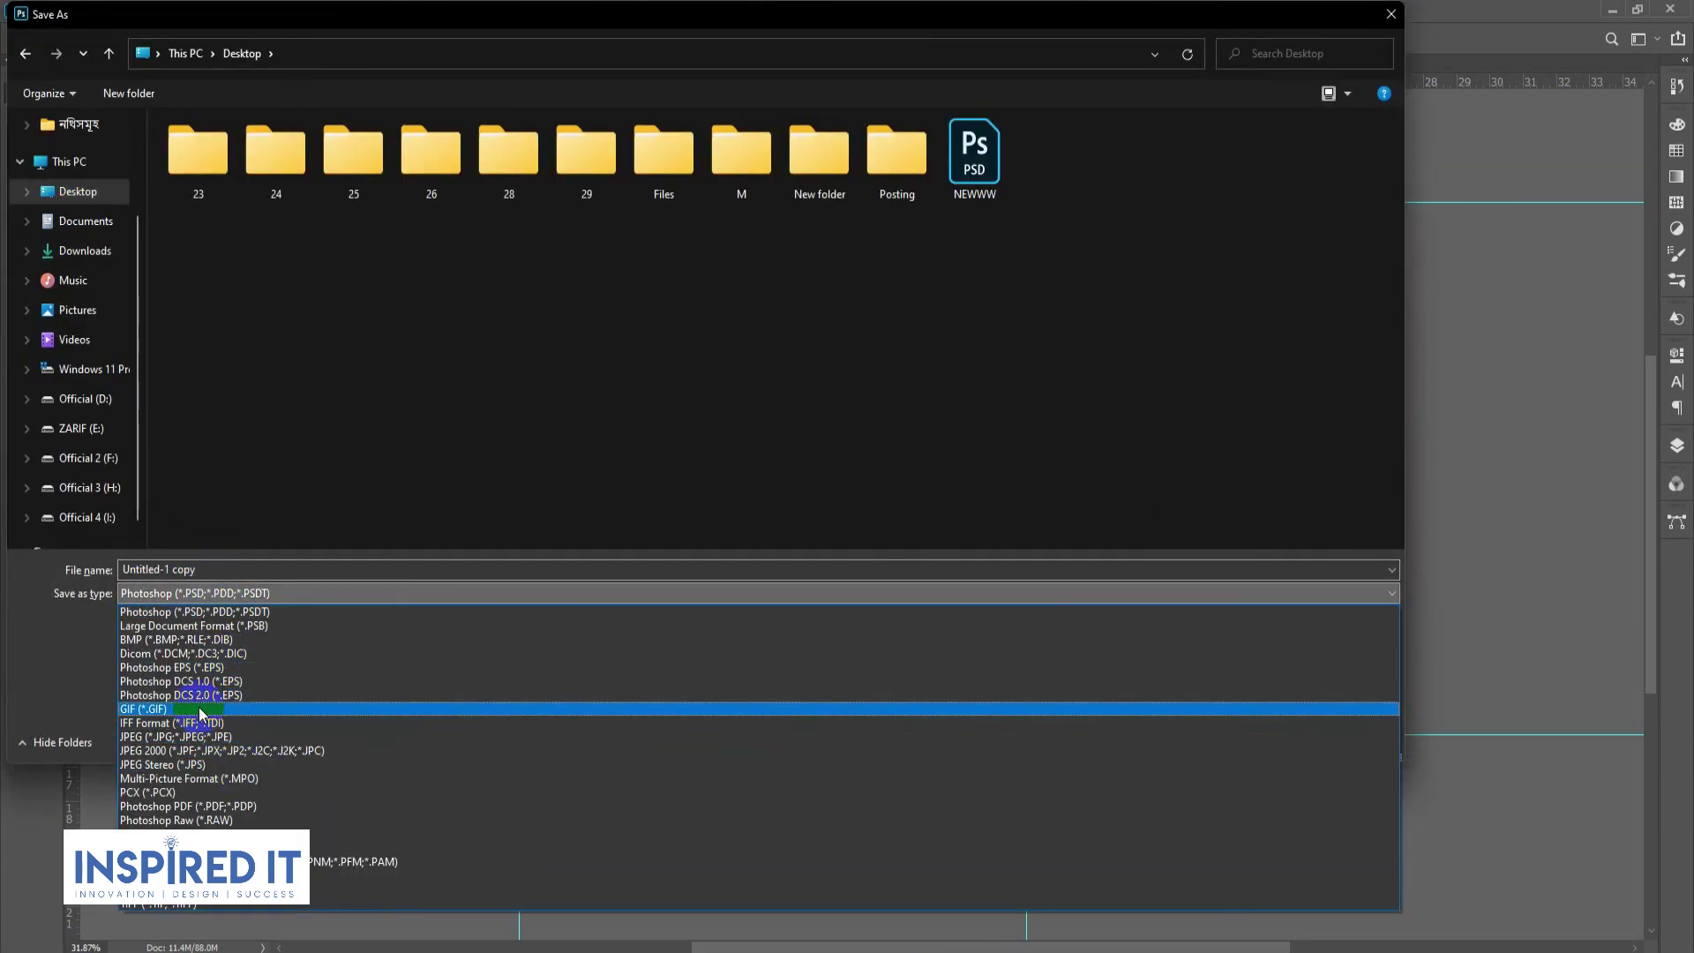
{"action": "left_click", "coordinate": [203, 750]}
{"action": "left_click", "coordinate": [230, 593]}
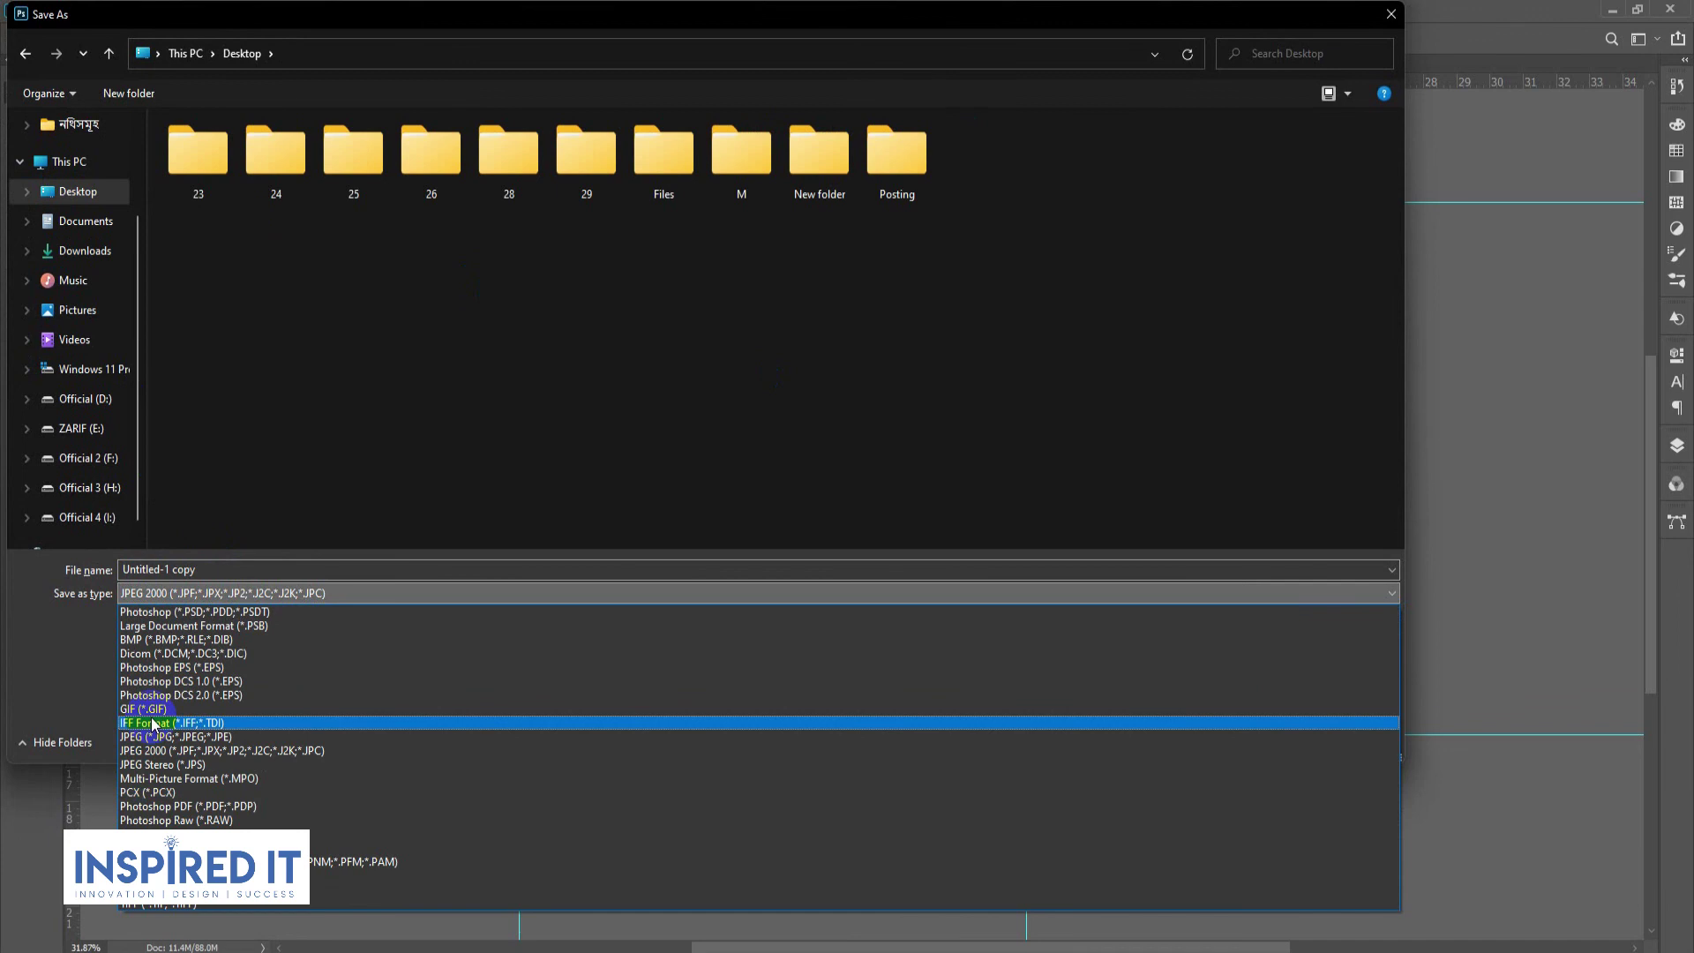
{"action": "left_click", "coordinate": [152, 737]}
{"action": "left_click", "coordinate": [201, 569]}
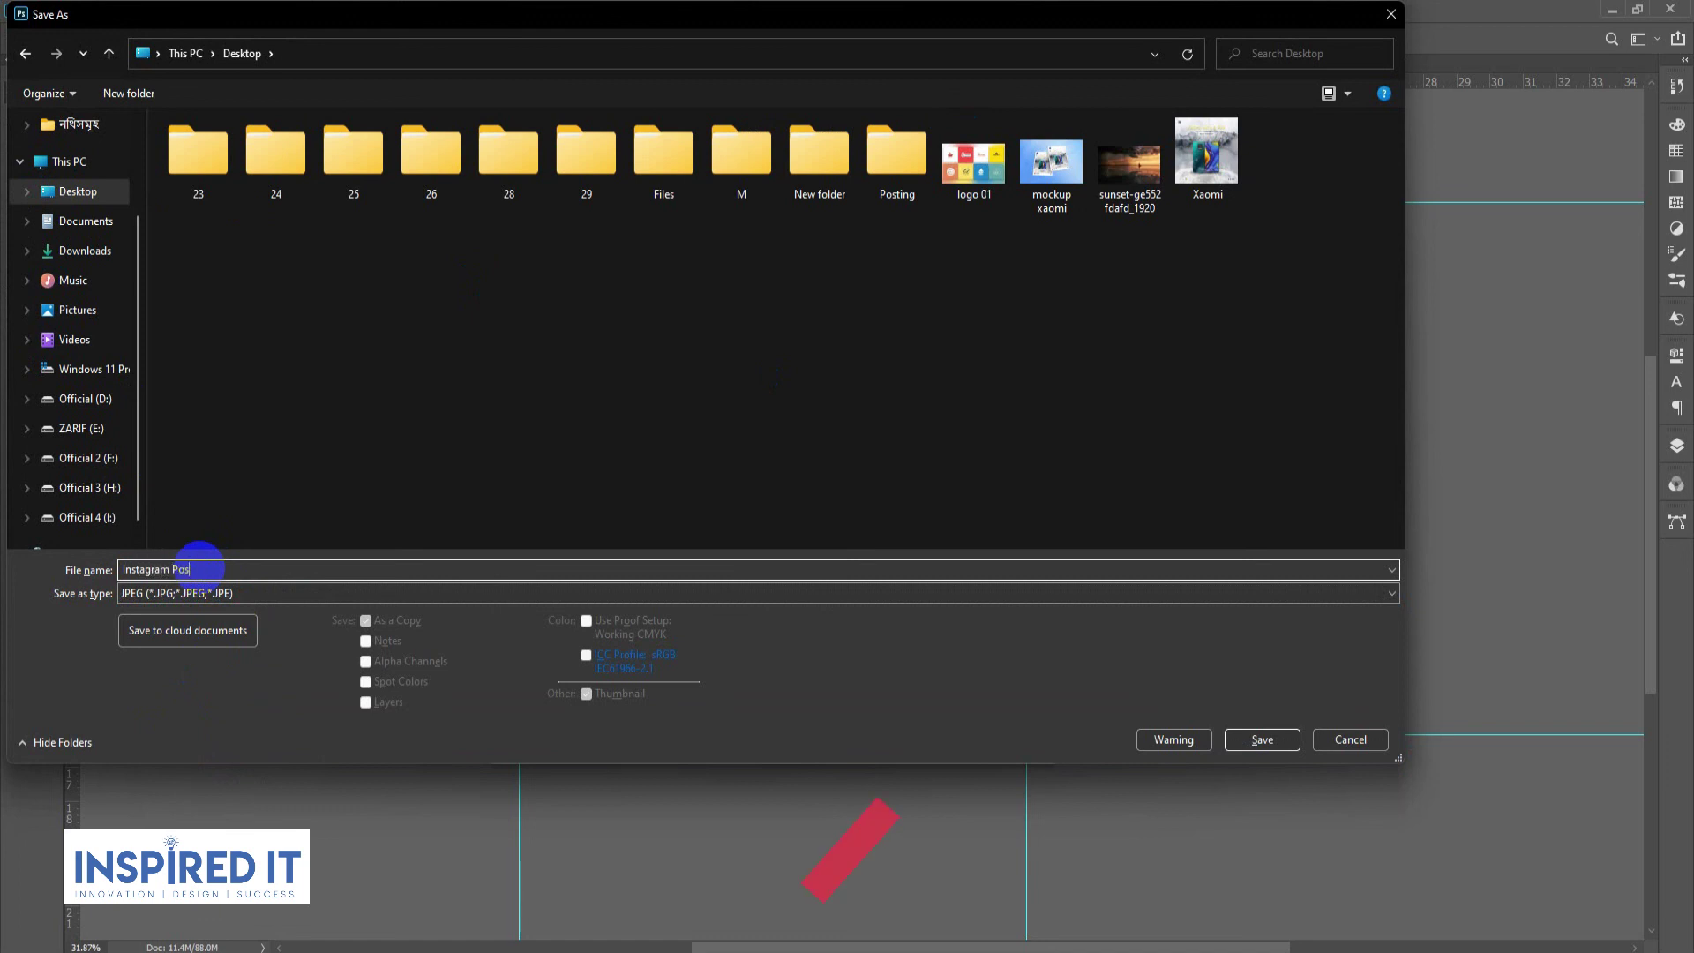
{"action": "type", "text": "t"}
{"action": "key", "text": "Return"}
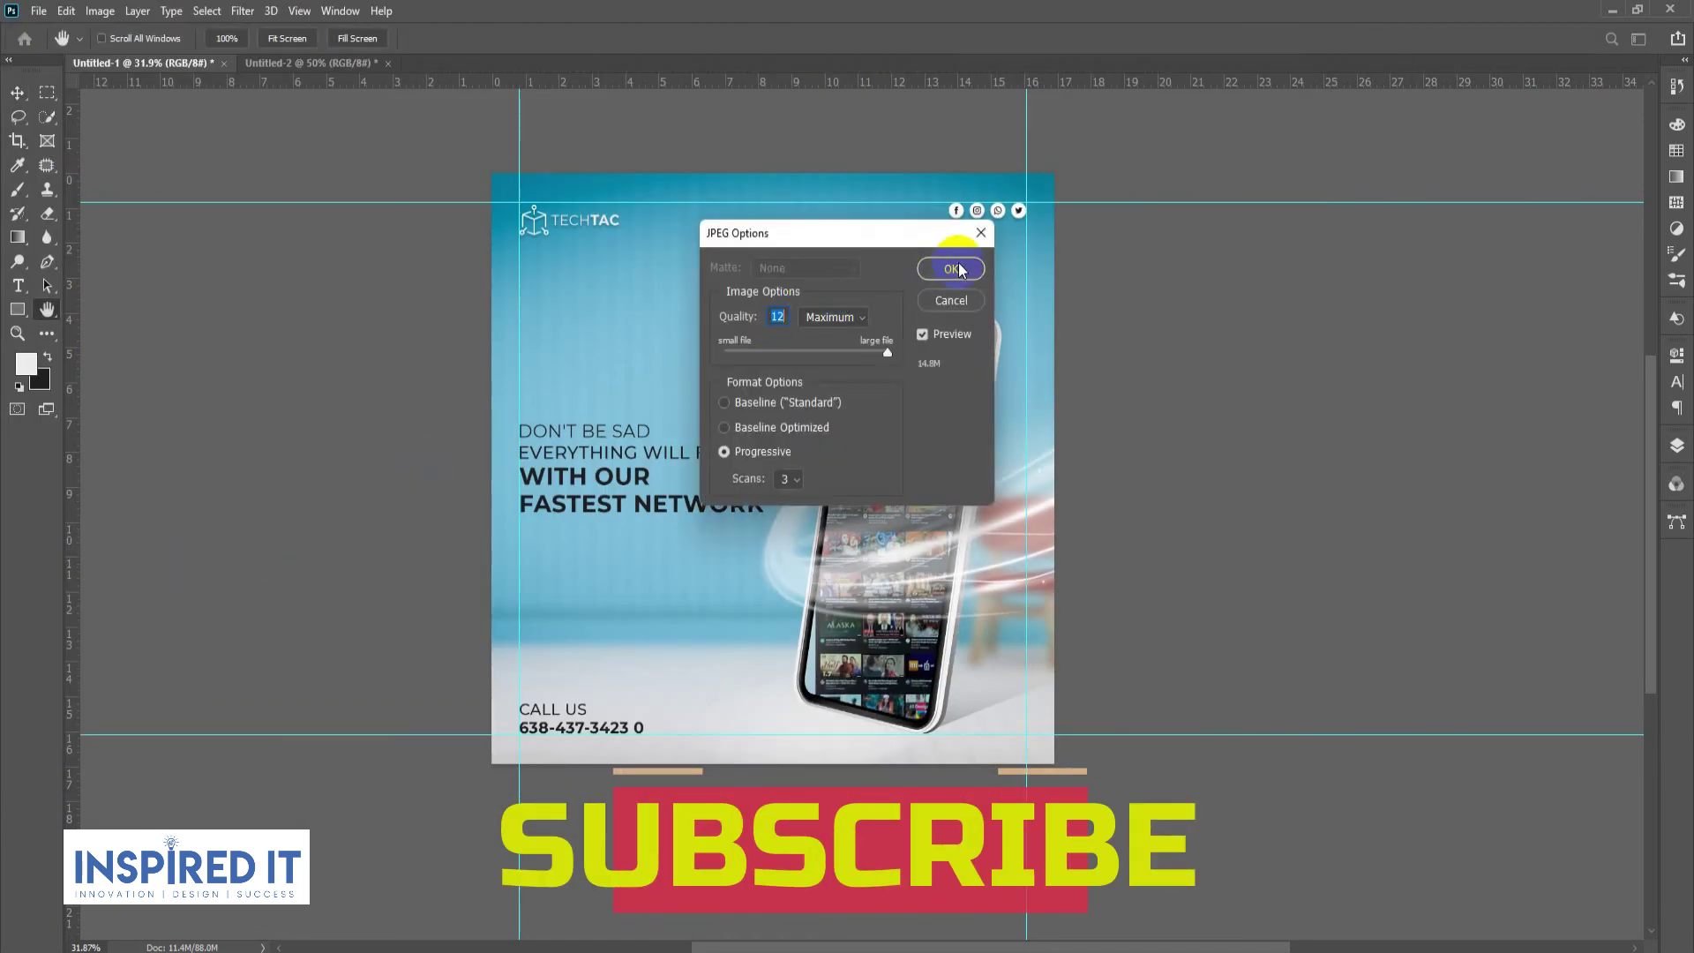
{"action": "left_click", "coordinate": [960, 269]}
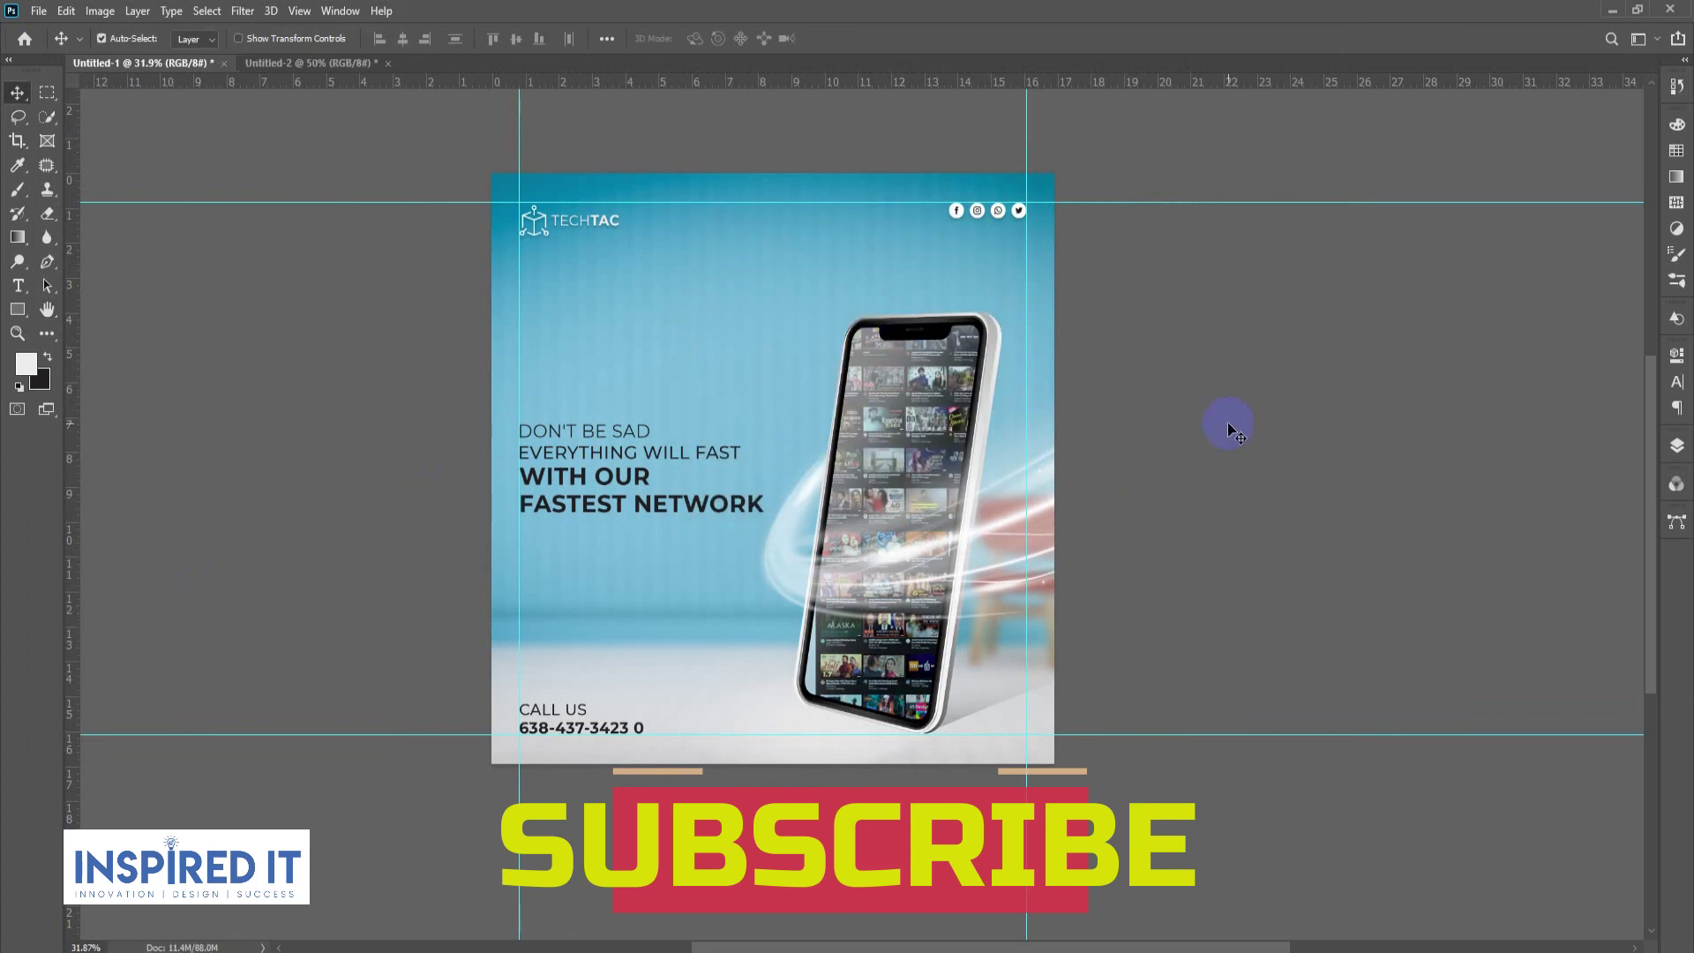